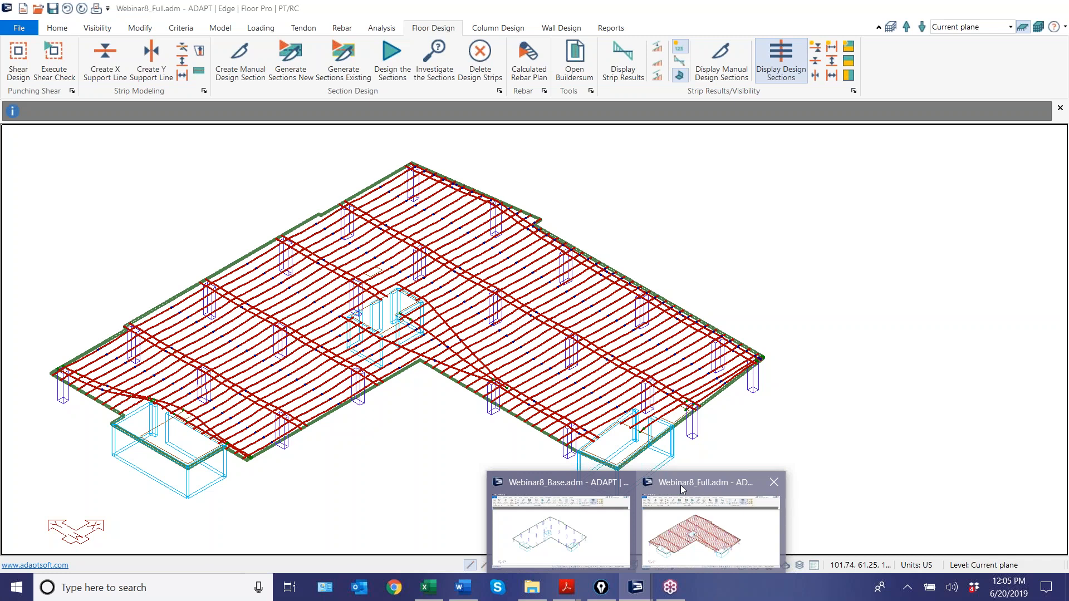
Step: Switch to the Webinar8_Base.adm model, show it in plan view and bring up the tendon tools
mouse_move(507, 466)
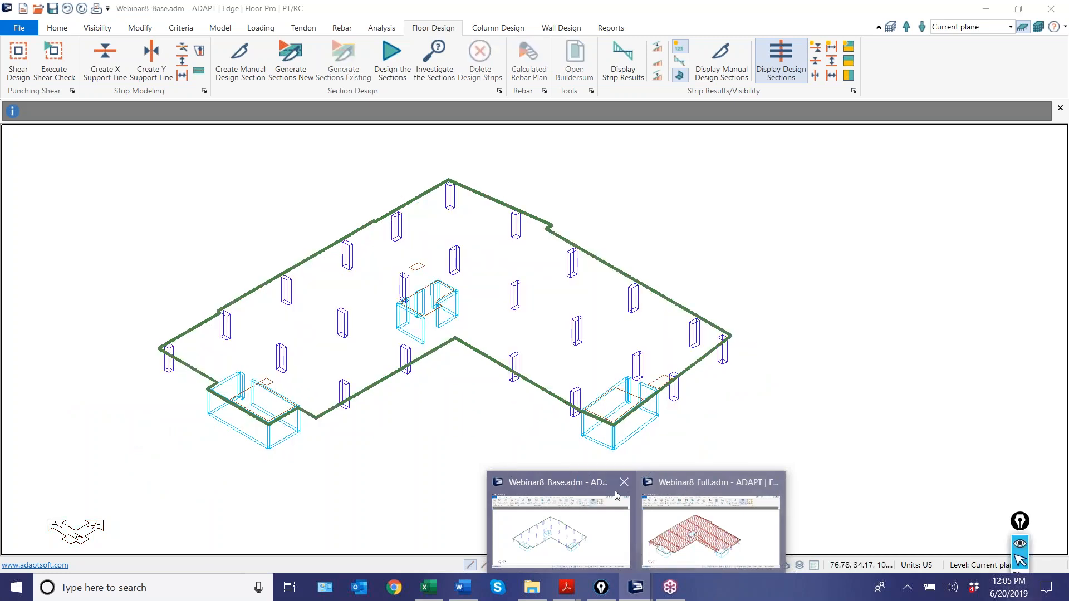
mouse_move(684, 488)
mouse_move(579, 482)
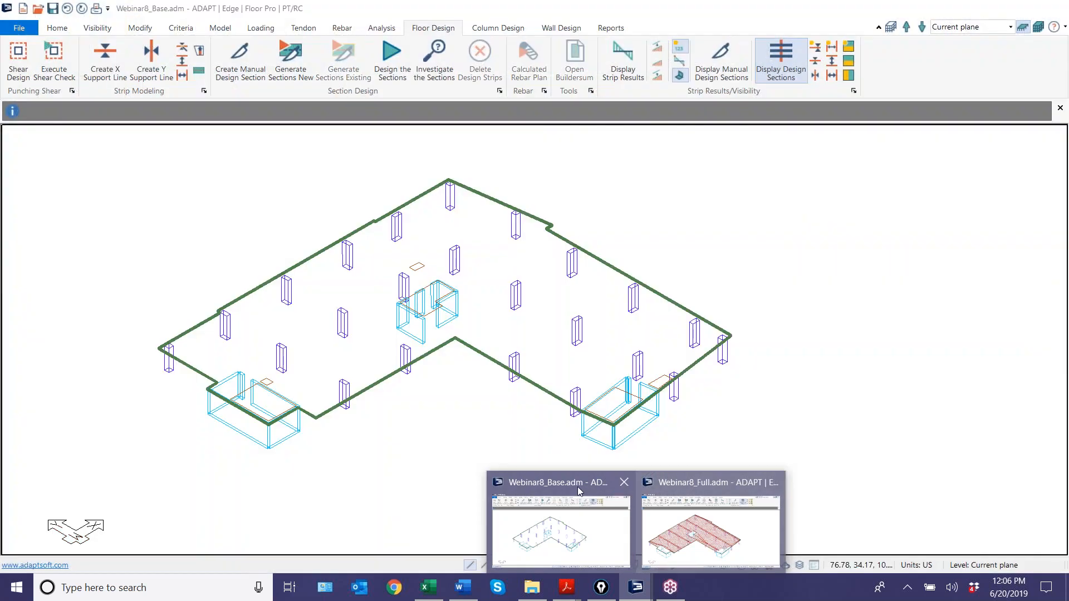
click(559, 518)
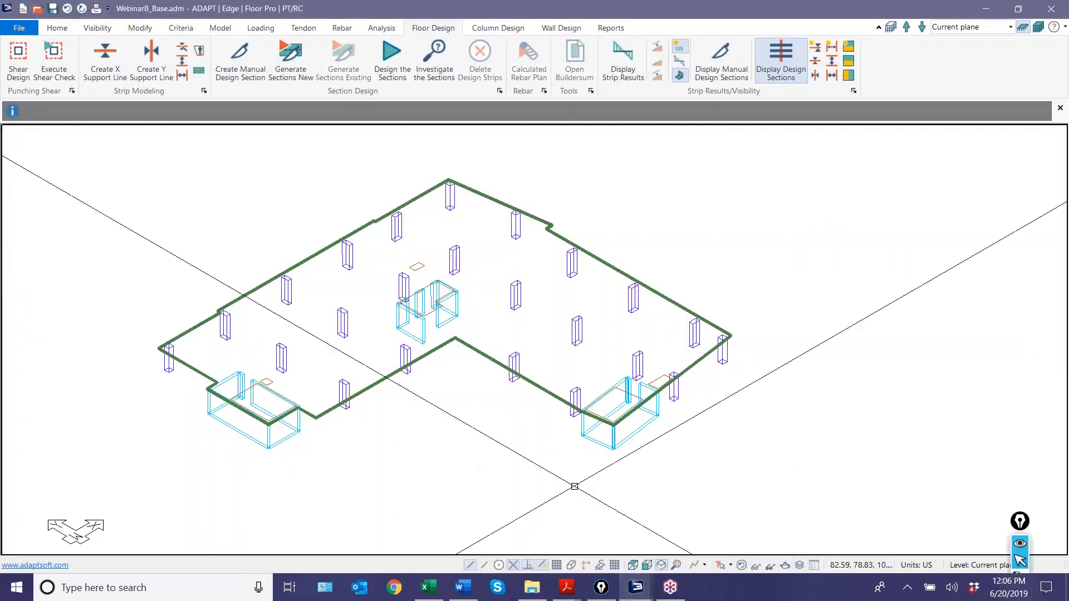
click(633, 565)
scroll(460, 434, down, 2)
middle_drag(561, 448, 499, 444)
scroll(499, 443, up, 4)
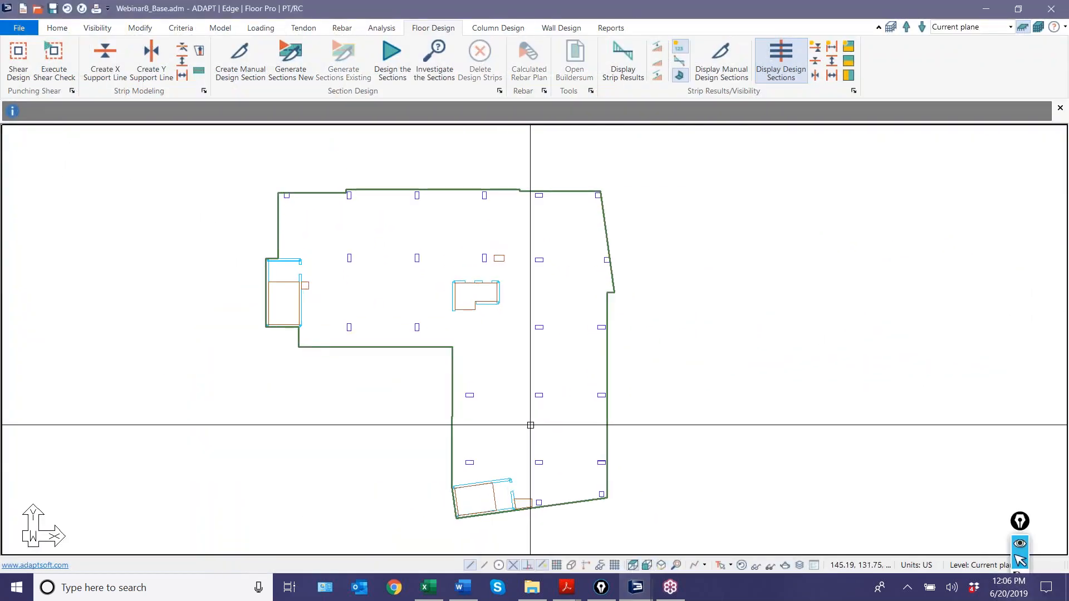
click(306, 29)
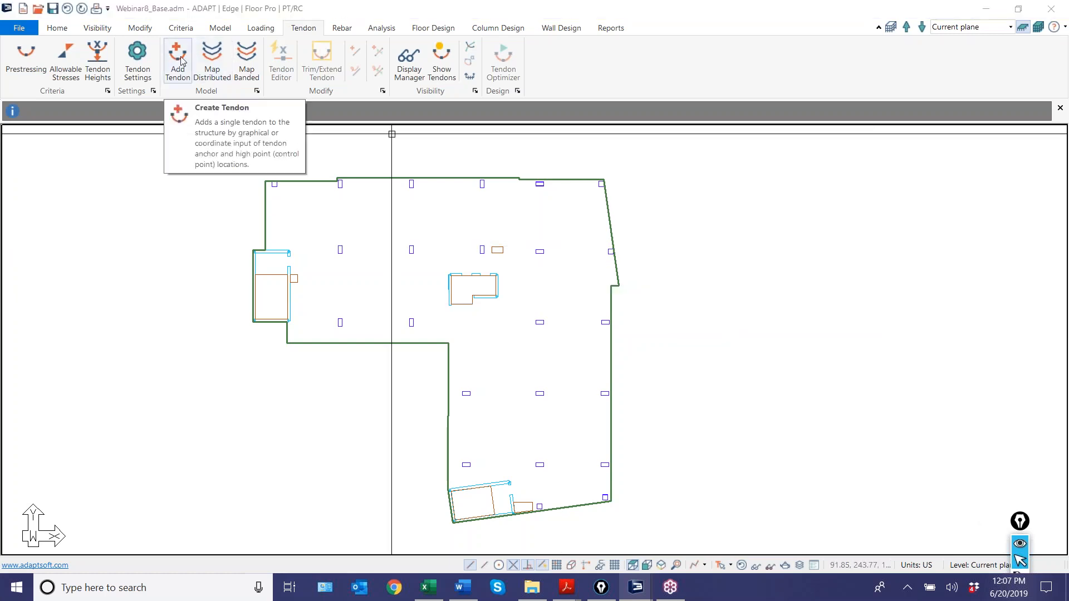
Step: Mark a vertical band line and a crossing horizontal arrow on the plan in freehand ink, and clear the markings
click(1019, 524)
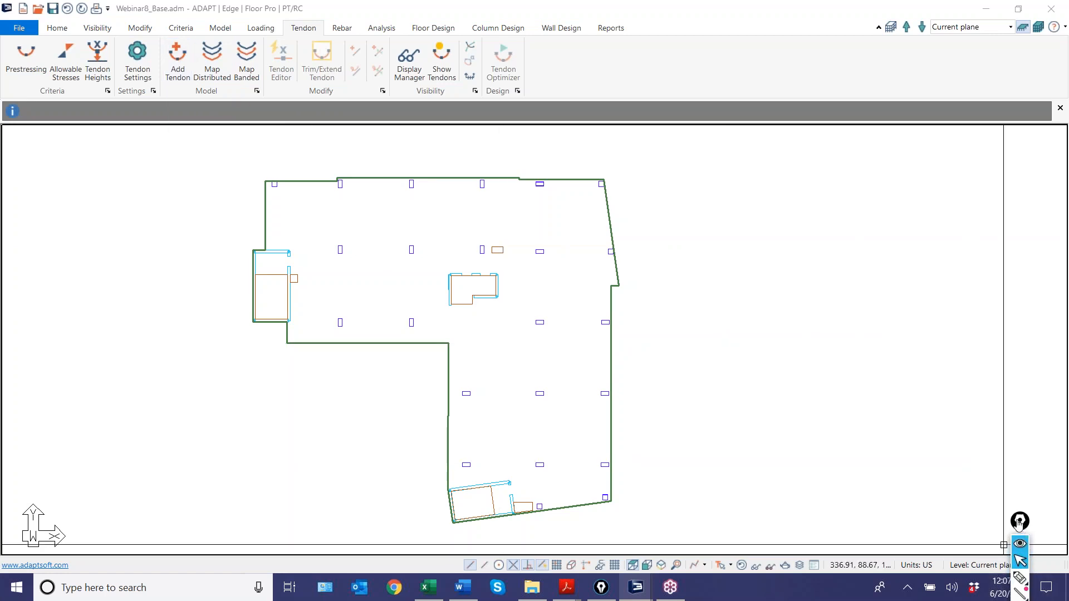
drag(1018, 522, 790, 235)
click(790, 290)
drag(540, 169, 542, 488)
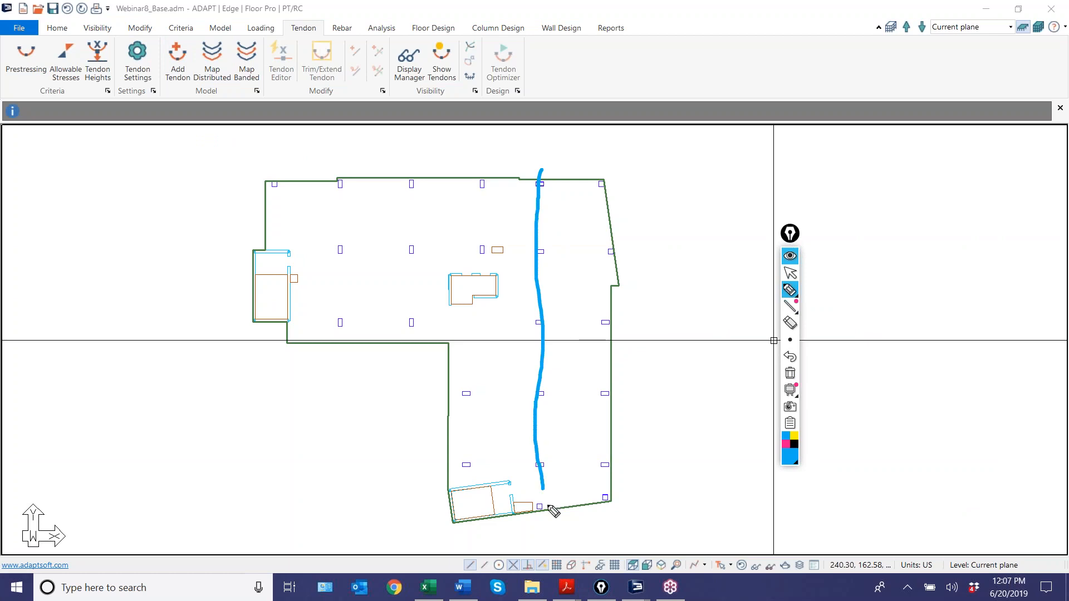
drag(530, 169, 557, 175)
drag(562, 511, 513, 477)
mouse_move(485, 396)
mouse_down()
mouse_move(551, 392)
mouse_move(494, 384)
mouse_up()
click(790, 273)
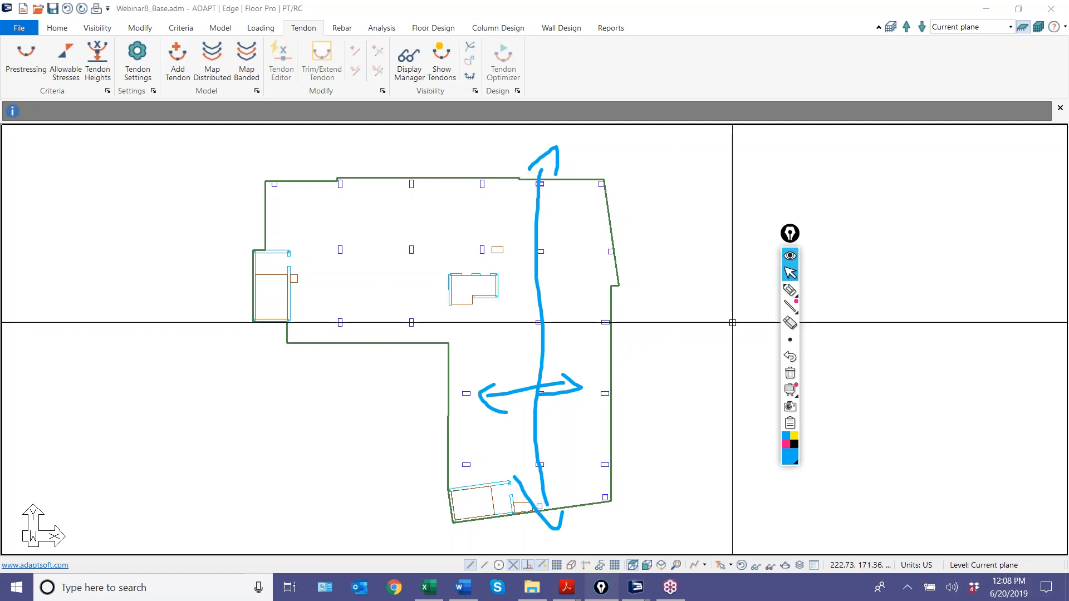
click(790, 372)
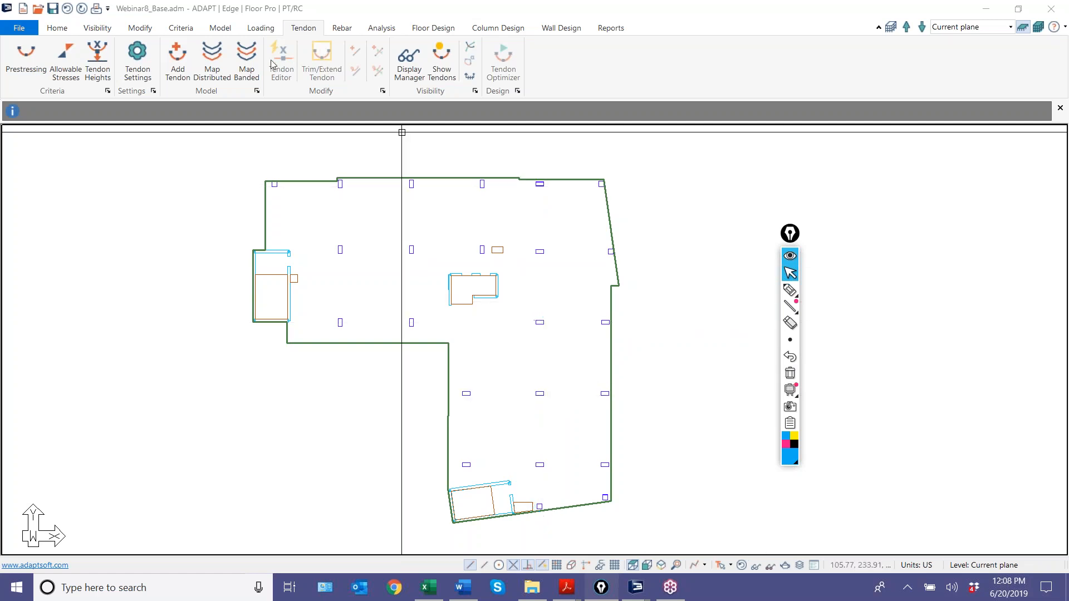
Step: Begin adding a tendon at the lower slab edge, just below the bottom column of the second column line from the right
click(179, 65)
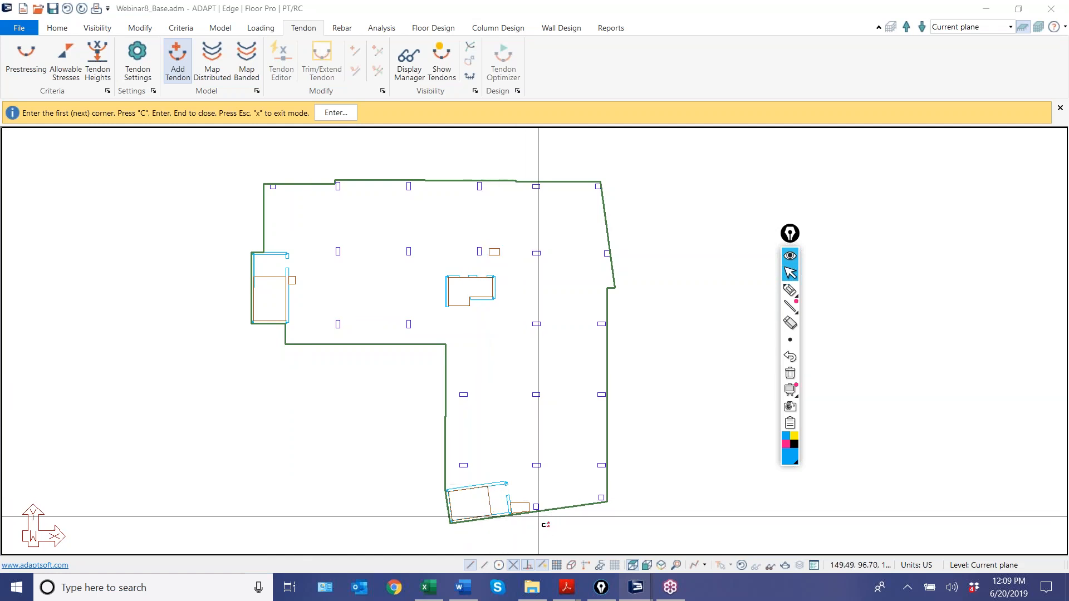
scroll(537, 496, up, 1)
scroll(536, 497, up, 4)
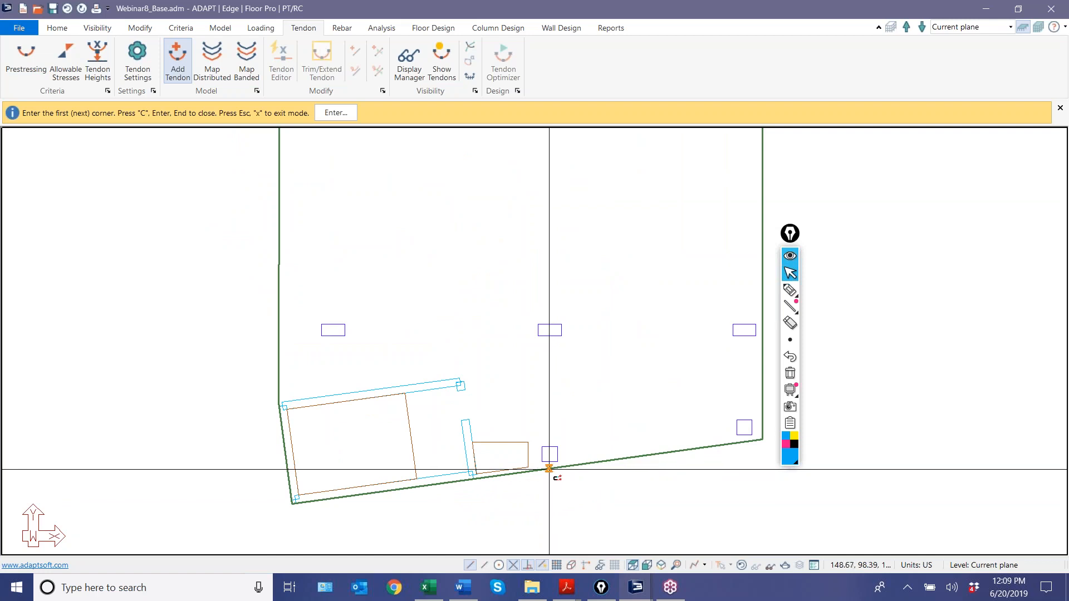
click(550, 468)
scroll(561, 365, down, 2)
scroll(561, 362, down, 3)
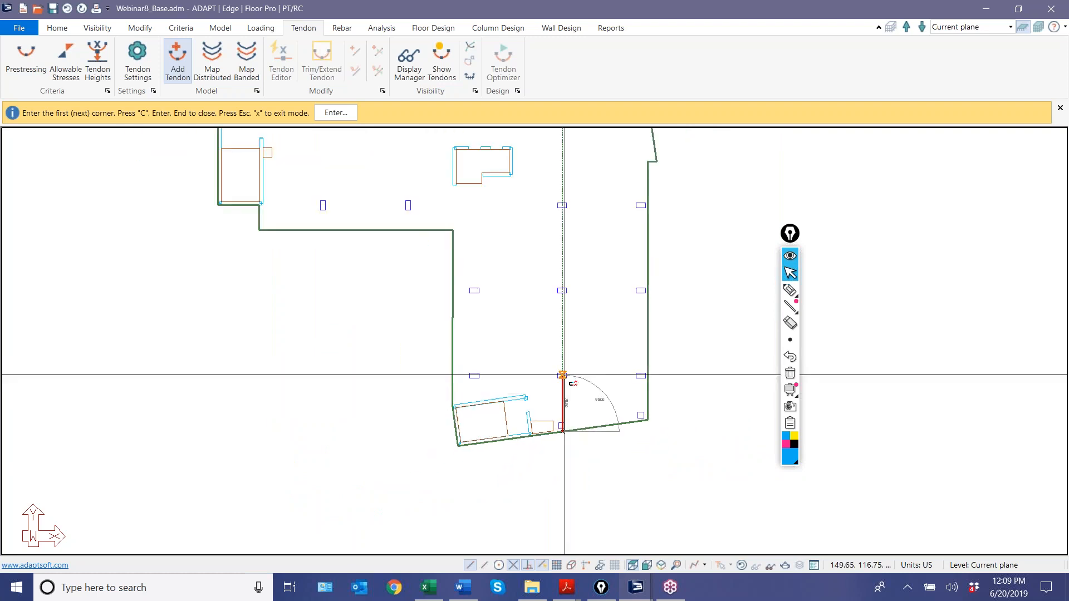
Step: Continue the tendon straight up the column line, placing a high point at each of the lower columns
scroll(576, 433, down, 2)
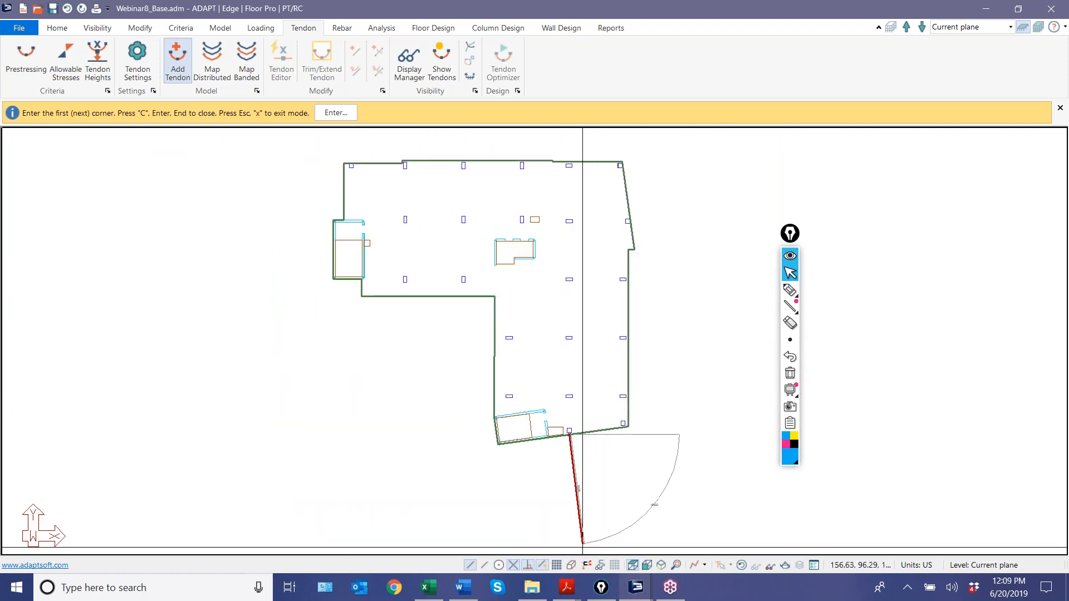
scroll(589, 388, up, 2)
scroll(570, 432, up, 6)
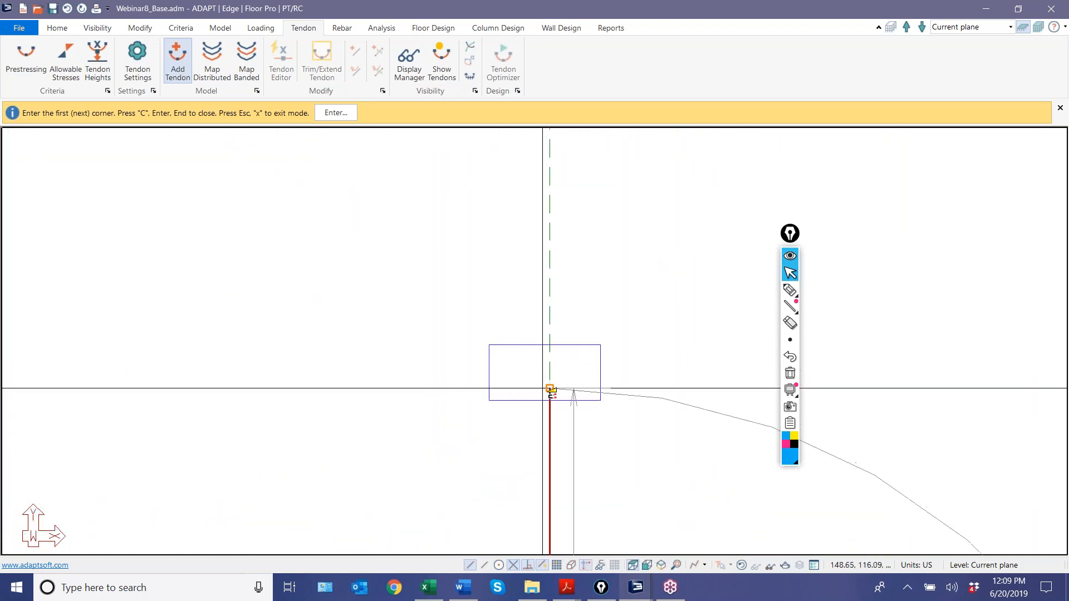
scroll(551, 387, down, 3)
scroll(499, 431, down, 4)
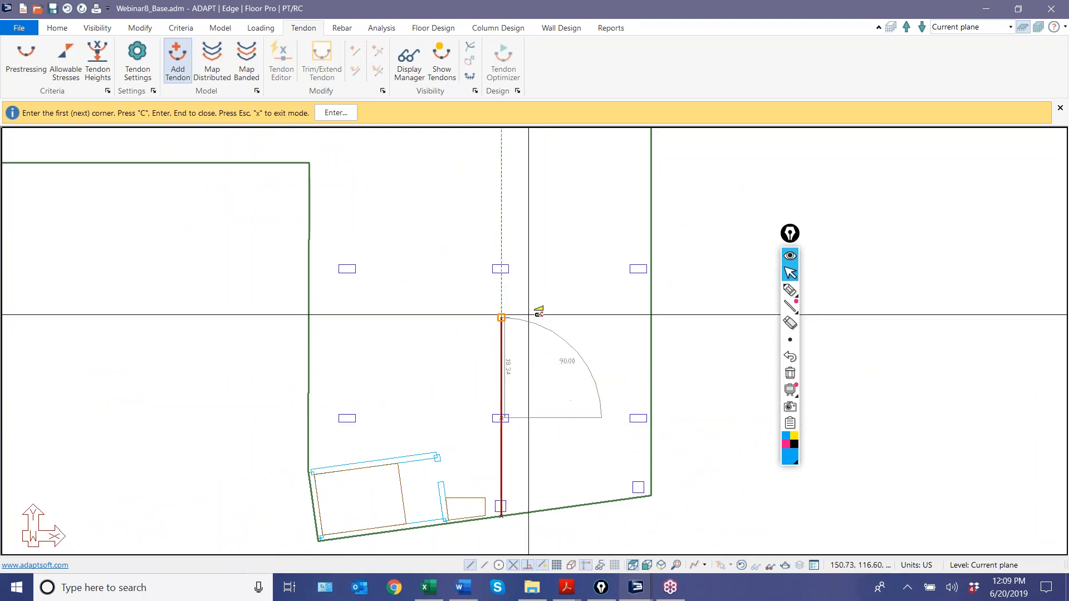
scroll(515, 261, up, 4)
click(514, 273)
scroll(521, 356, down, 5)
scroll(507, 356, up, 3)
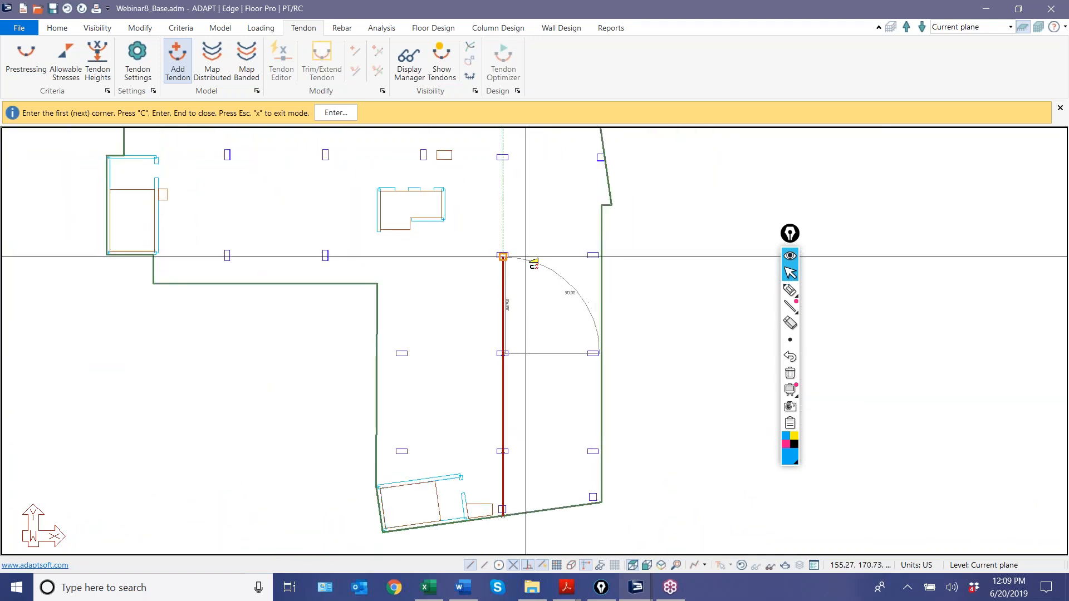
Step: Extend the tendon through the remaining columns to the upper slab edge, close it and leave tendon creation
middle_drag(526, 257, 522, 321)
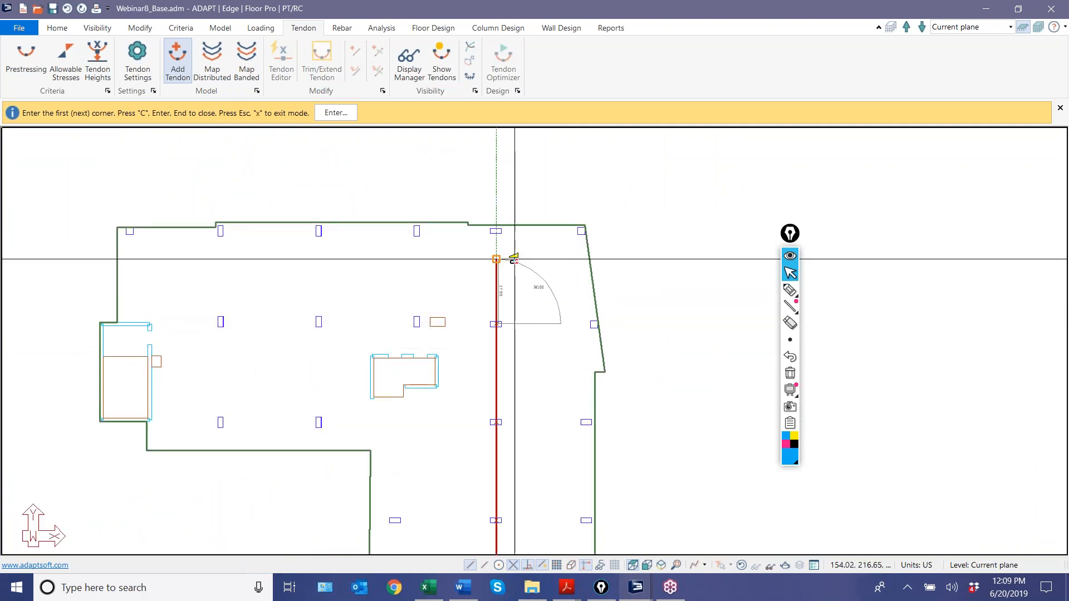
scroll(513, 258, up, 2)
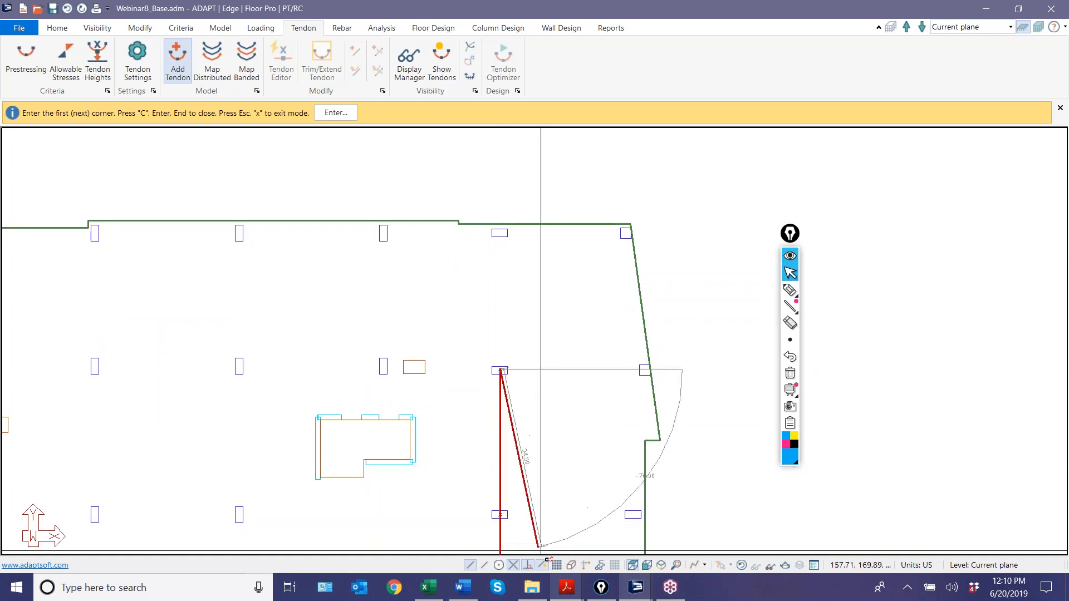
click(502, 223)
key(c)
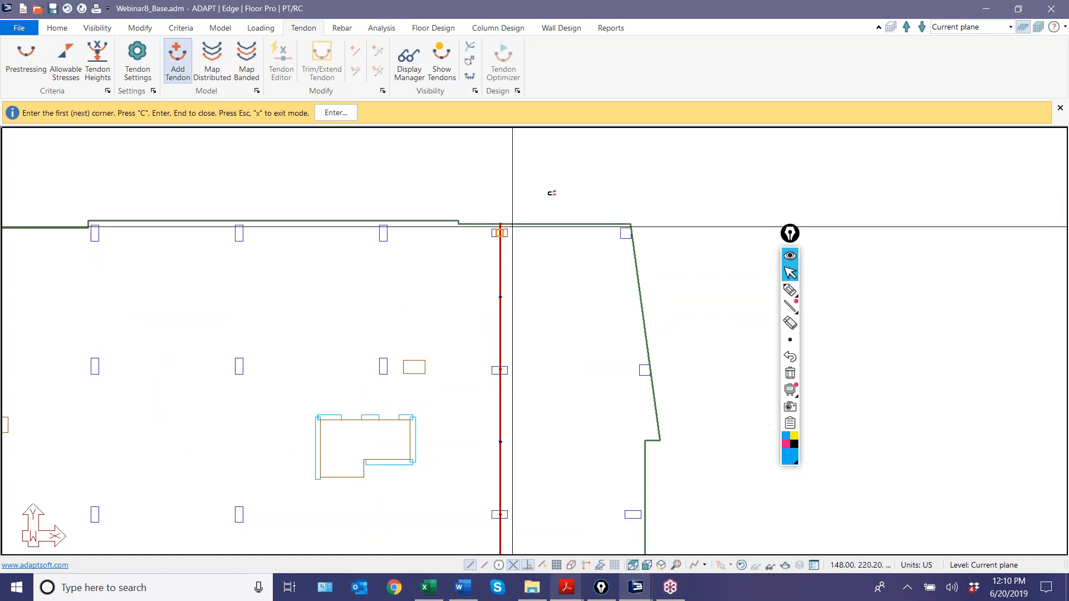
scroll(512, 227, down, 3)
key(Escape)
scroll(537, 220, down, 2)
scroll(553, 310, up, 2)
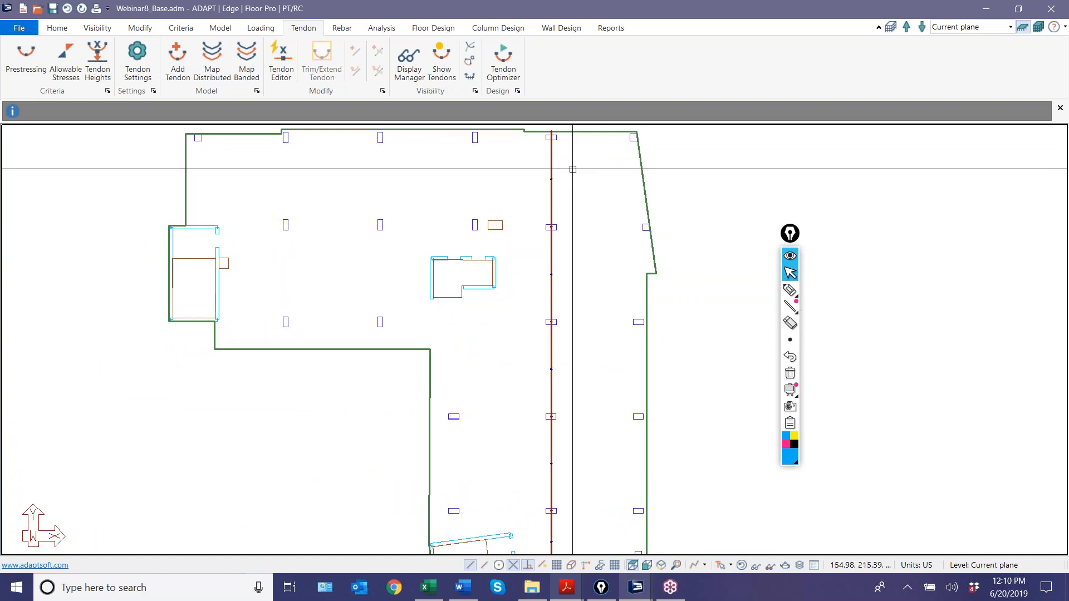
Step: Examine the high points at the columns and the low points at midspan along the new tendon
scroll(529, 459, down, 2)
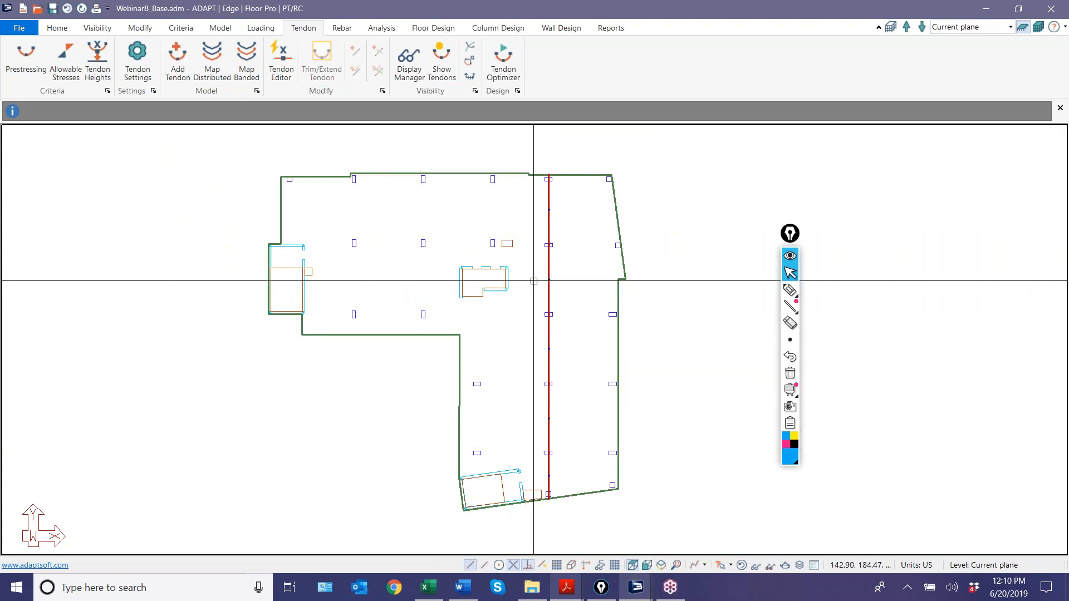
scroll(537, 250, up, 1)
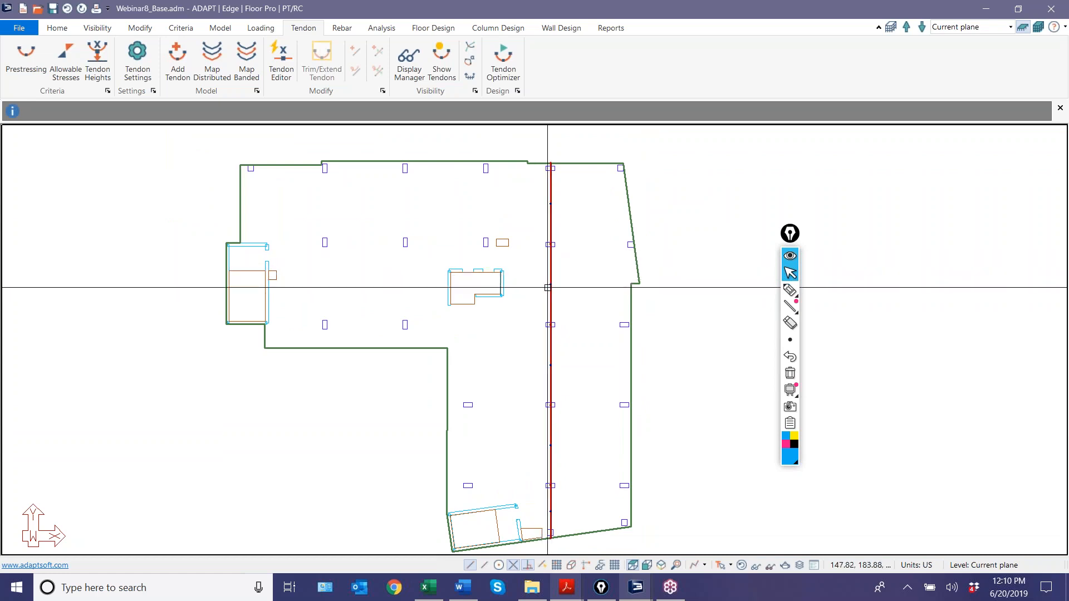
scroll(548, 185, up, 1)
scroll(584, 183, up, 1)
scroll(588, 182, up, 1)
scroll(582, 184, down, 1)
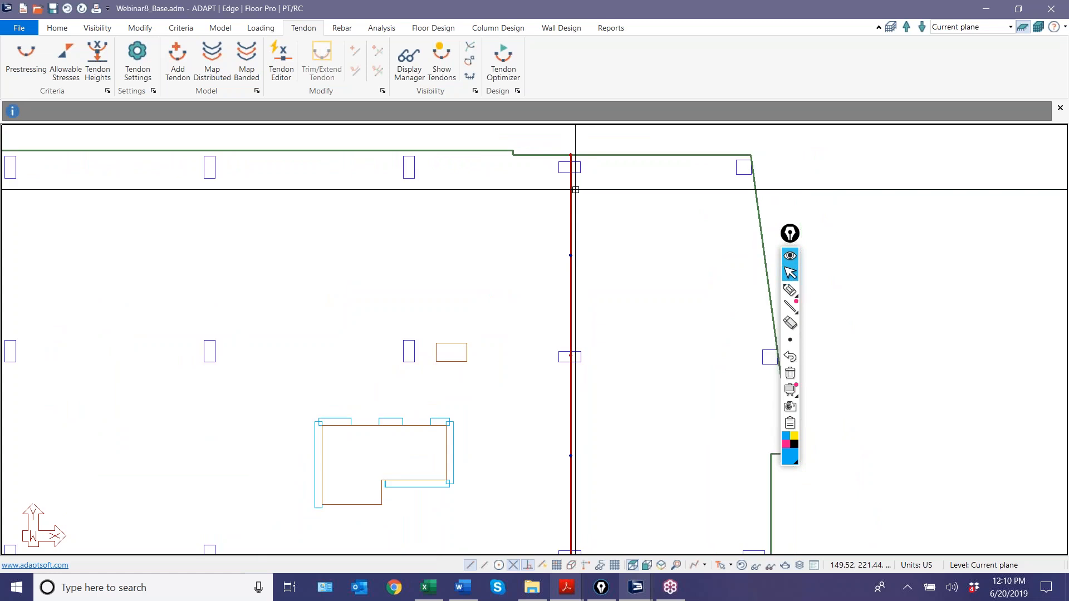
scroll(575, 190, down, 1)
scroll(554, 383, up, 5)
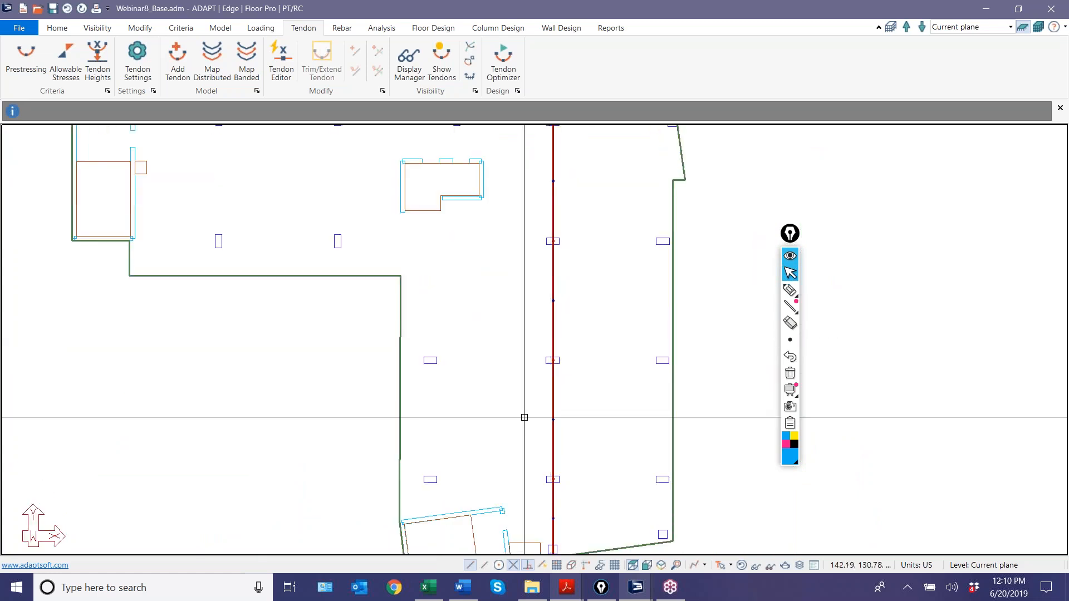
scroll(552, 483, up, 3)
middle_drag(552, 483, 510, 369)
scroll(503, 382, down, 3)
scroll(526, 423, up, 2)
scroll(525, 415, down, 2)
scroll(508, 371, up, 2)
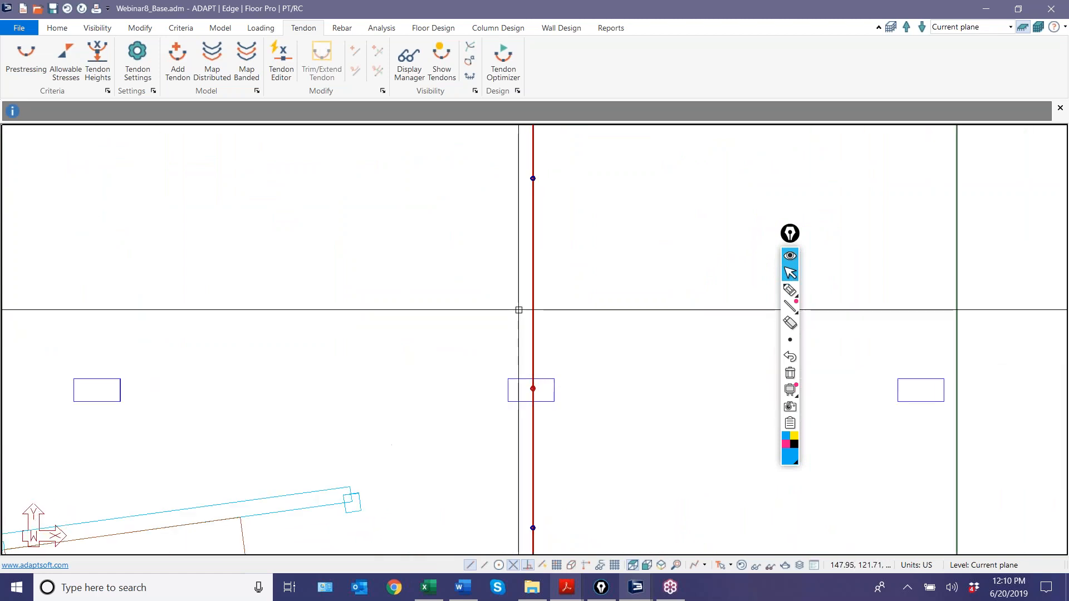
scroll(520, 312, down, 2)
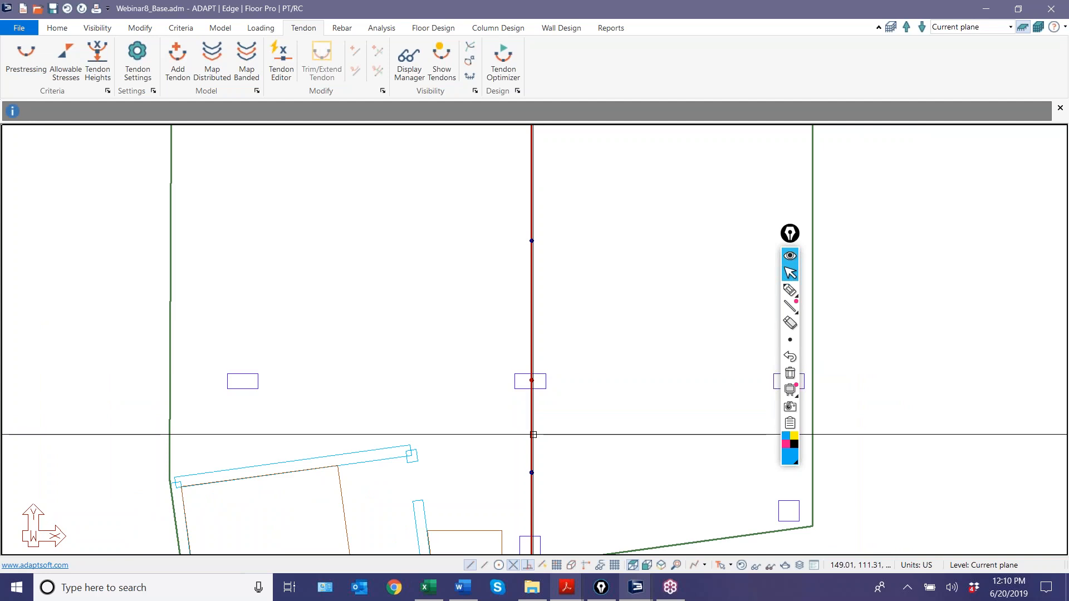
Step: Select the tendon and examine its anchor at the lower slab edge and its control point at the second column up
middle_drag(562, 460, 607, 359)
scroll(560, 466, up, 6)
scroll(573, 470, up, 4)
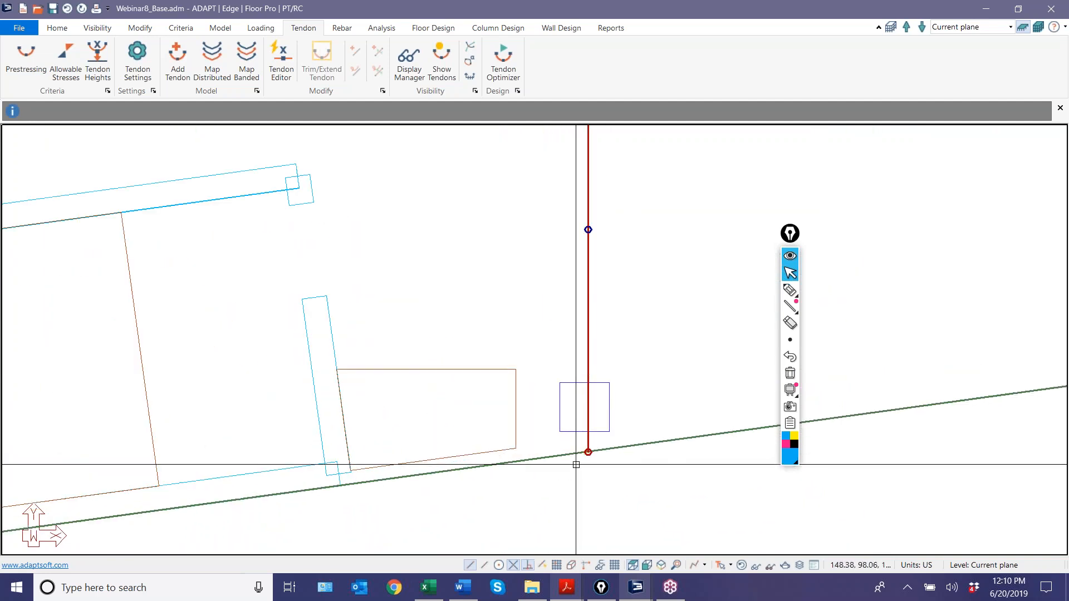
scroll(566, 417, up, 5)
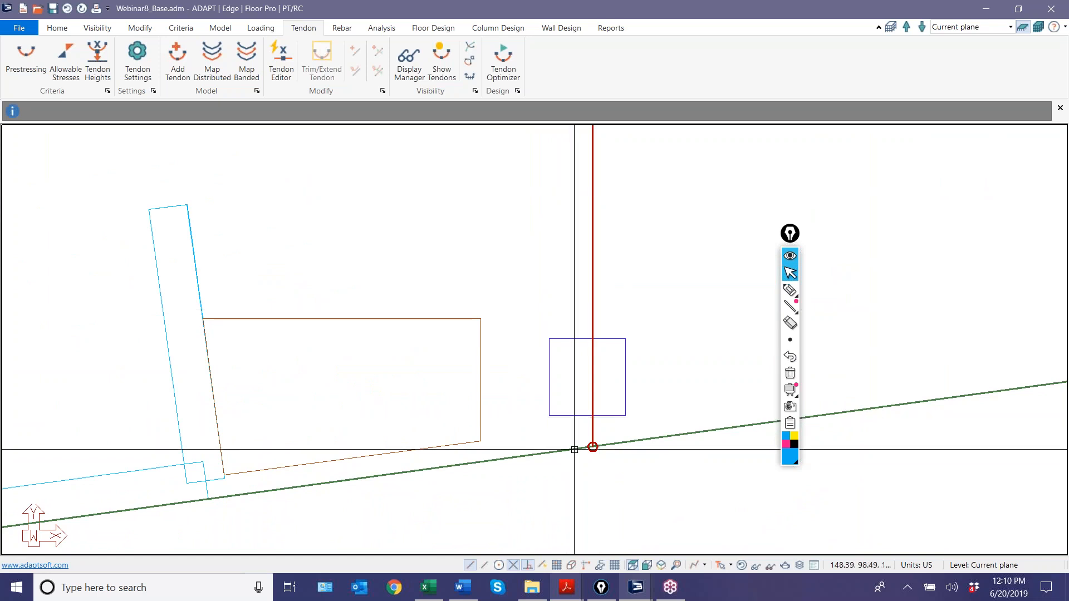
click(607, 439)
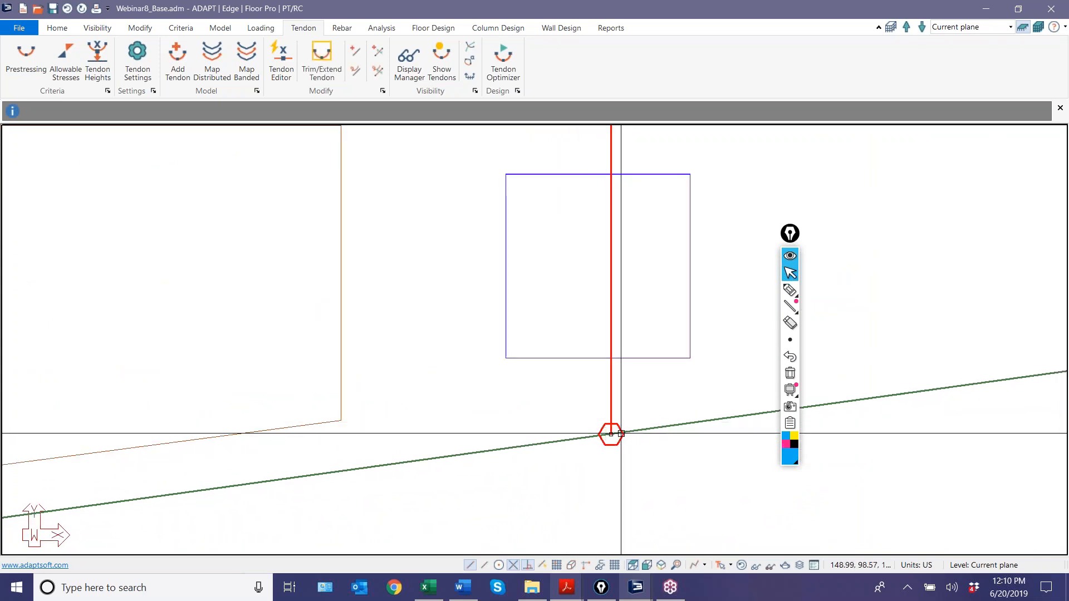
scroll(621, 433, down, 3)
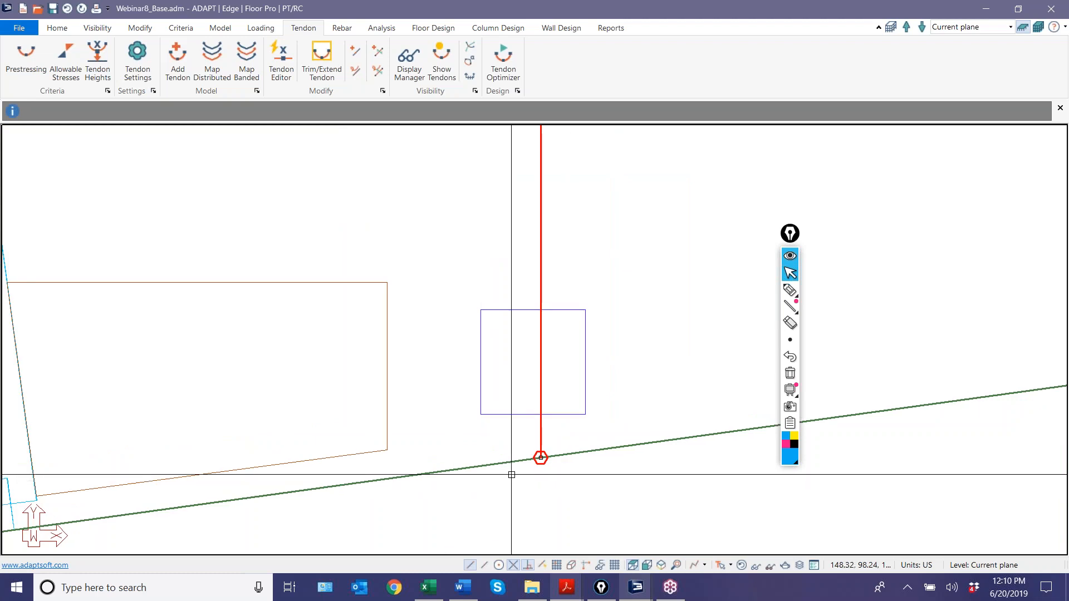
scroll(477, 305, down, 4)
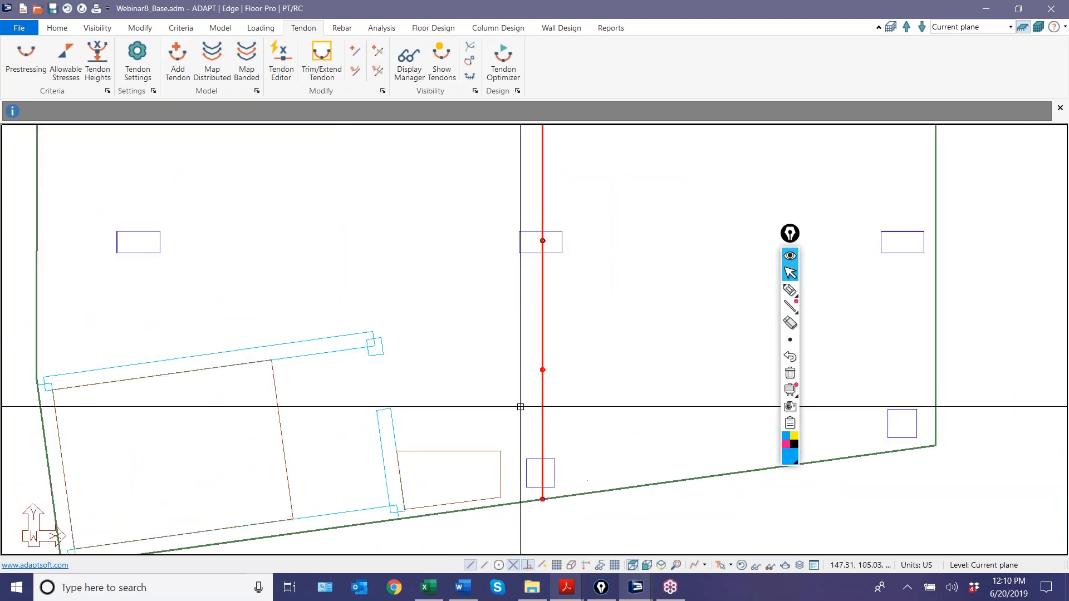
middle_drag(525, 268, 539, 415)
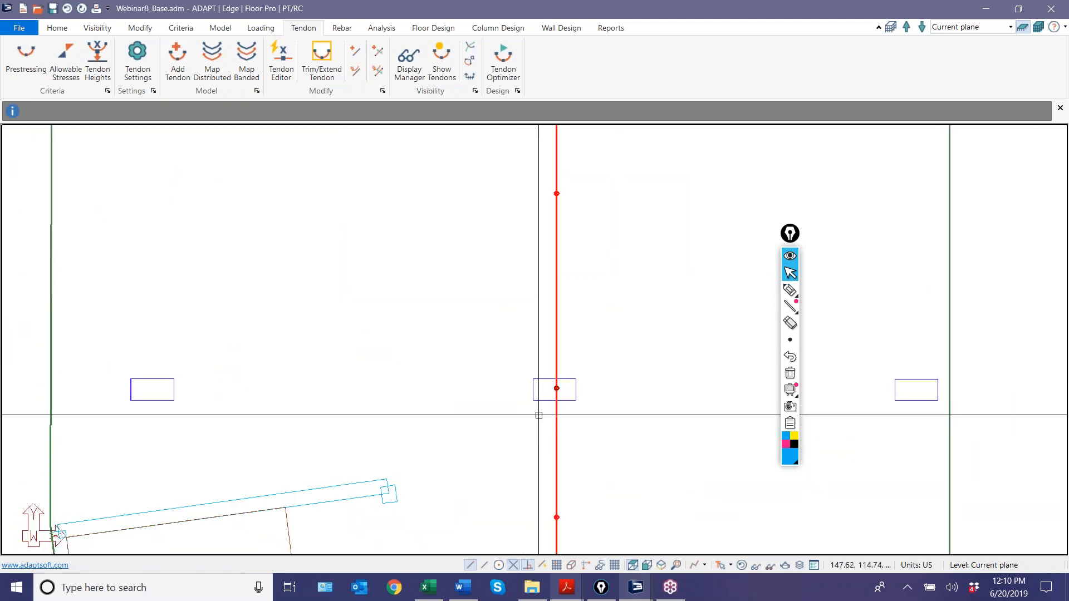
scroll(539, 415, up, 5)
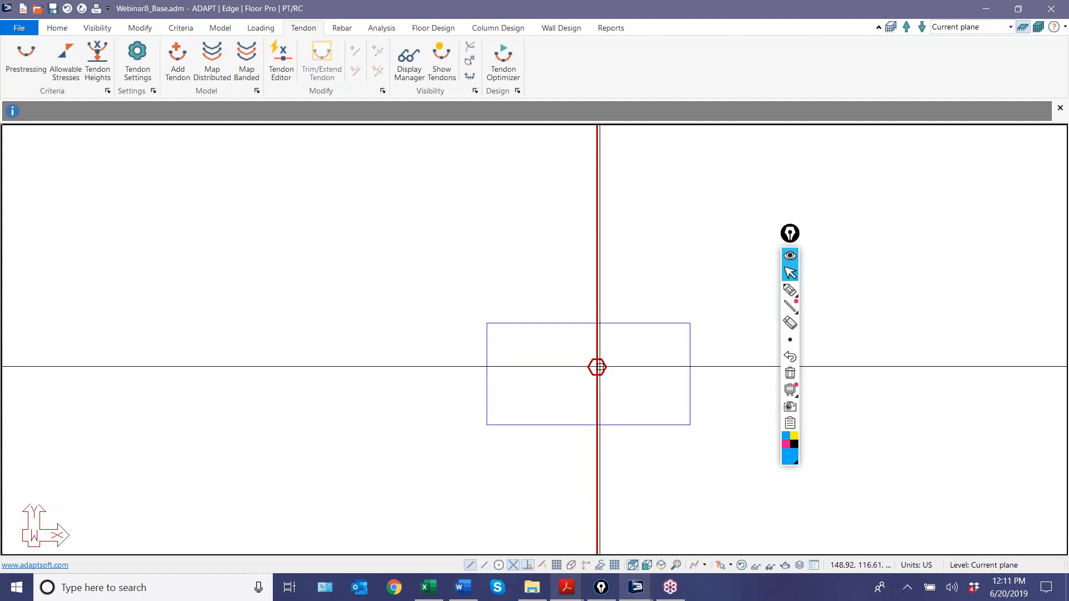
Step: Move the tendon's high point at the third column from the bottom well to the left of that column
middle_drag(572, 359, 561, 484)
scroll(559, 515, down, 6)
middle_drag(532, 198, 509, 445)
scroll(528, 292, up, 2)
scroll(527, 333, down, 3)
scroll(520, 360, up, 2)
scroll(524, 357, up, 2)
drag(552, 334, 460, 334)
scroll(465, 352, down, 4)
scroll(465, 352, down, 5)
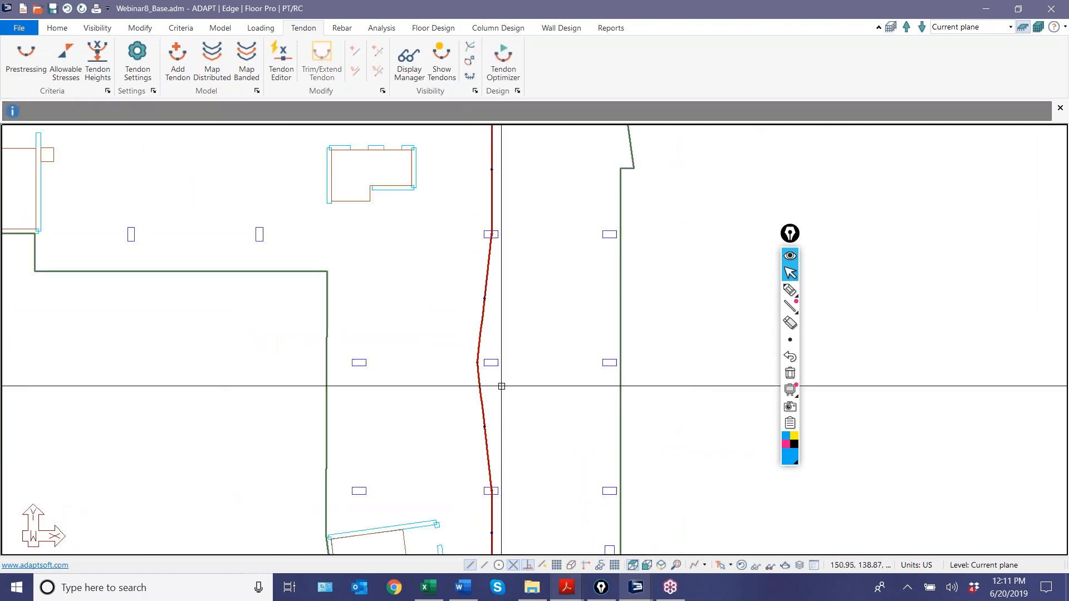
drag(479, 366, 452, 362)
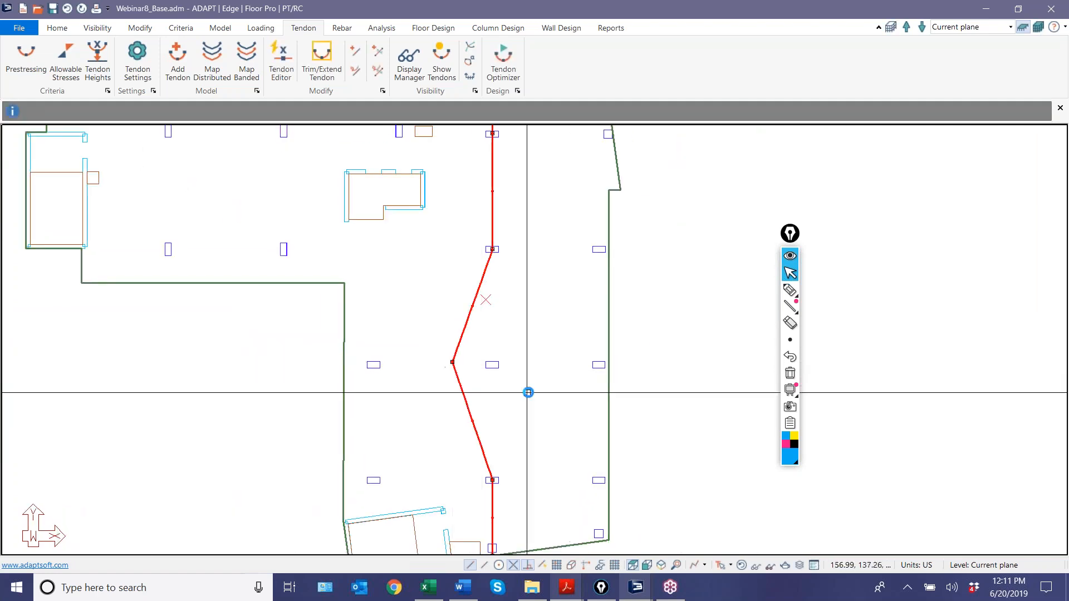
Step: Open the tendon's properties and examine its area per strand, duct height, number of strands and stressing options
scroll(527, 392, down, 2)
key(Escape)
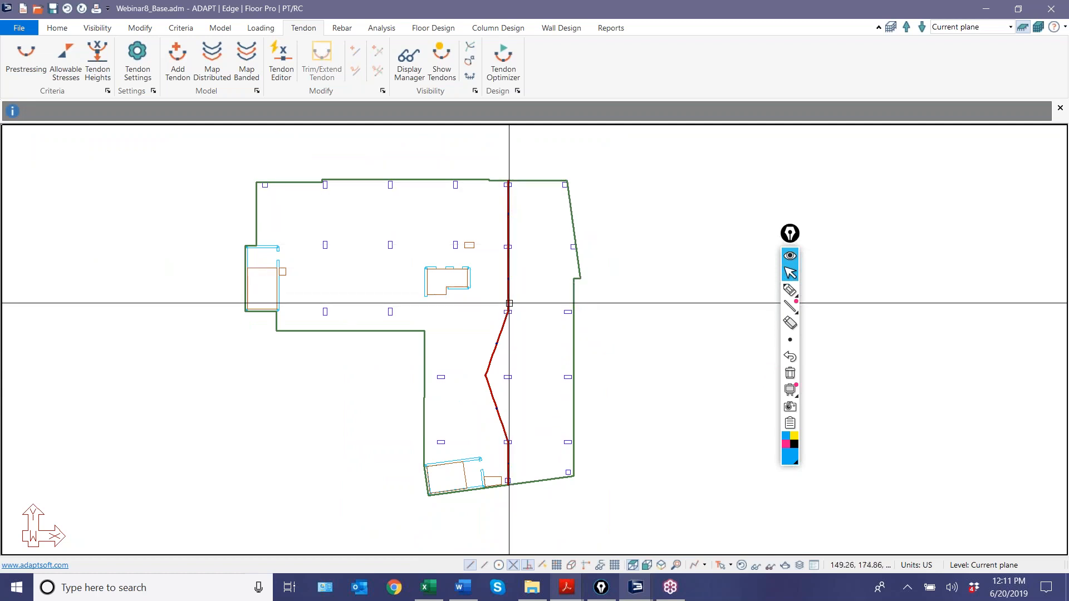
scroll(502, 416, up, 2)
click(496, 420)
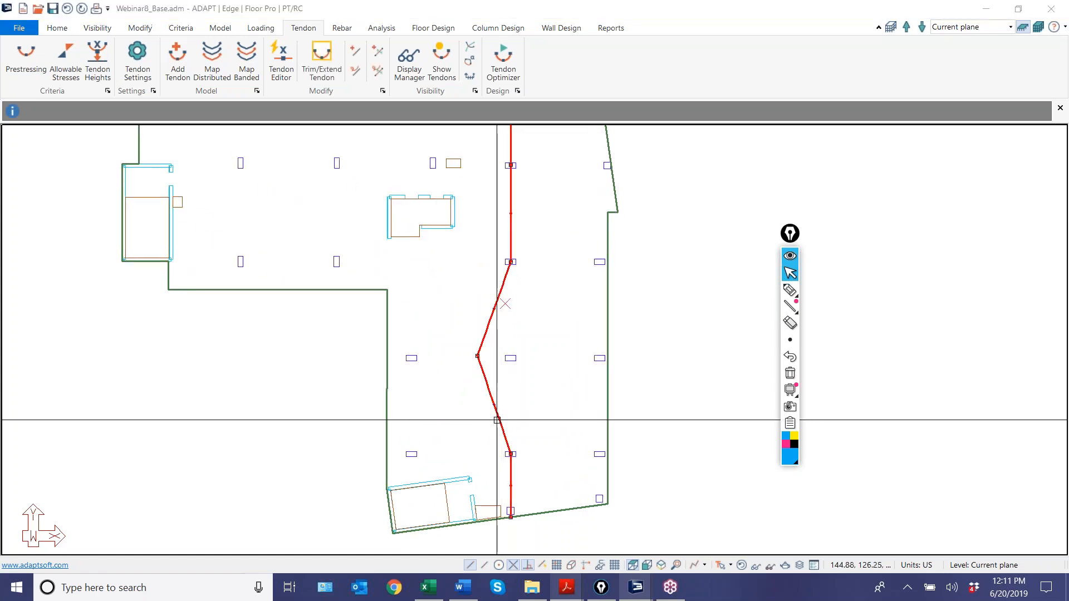
double_click(497, 419)
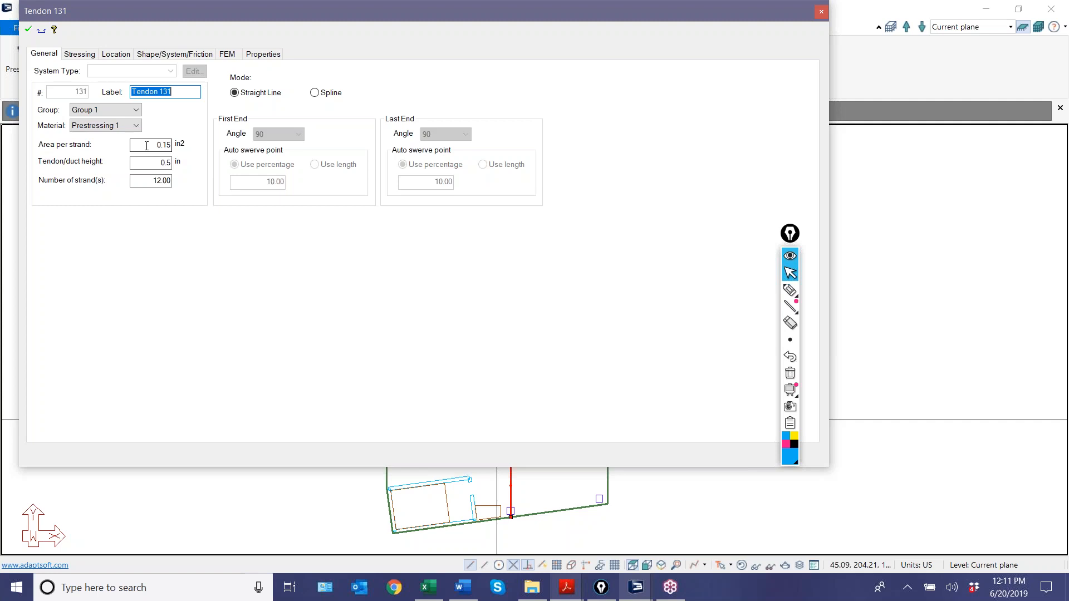
click(154, 162)
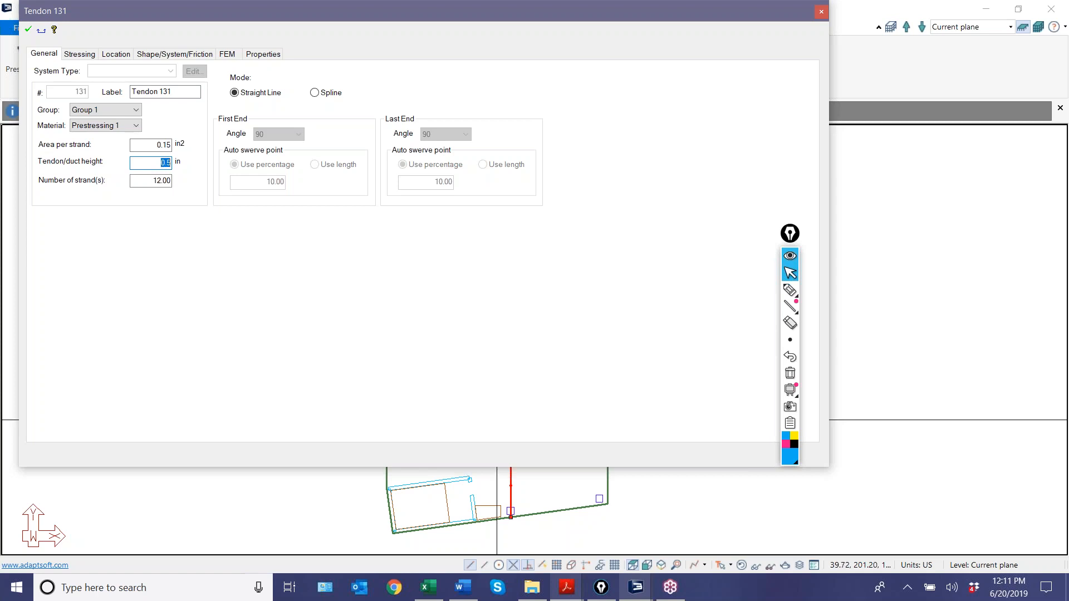
click(138, 144)
click(172, 162)
click(157, 180)
double_click(157, 180)
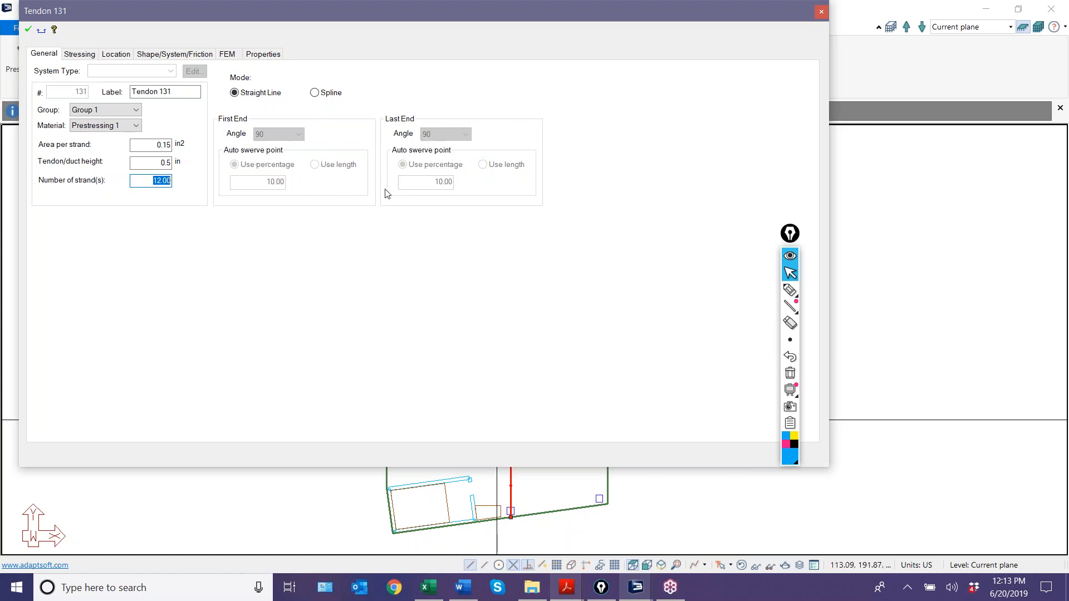
click(78, 55)
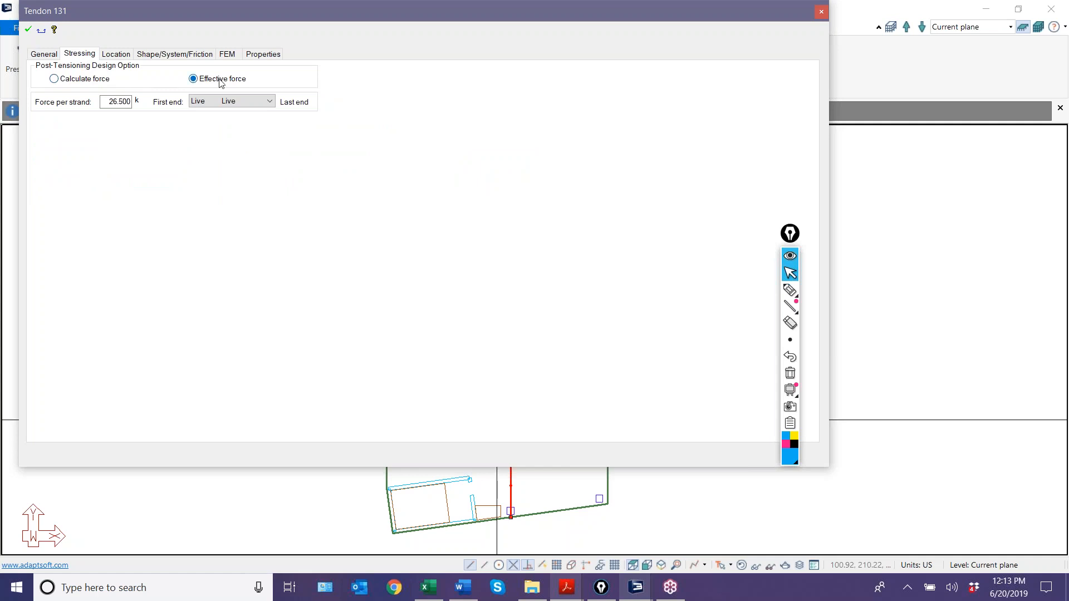
Step: Sketch the two axes of a tendon force diagram and a falling force line across the plan with the annotation pen
click(789, 290)
mouse_move(220, 229)
mouse_down()
mouse_move(216, 483)
mouse_move(758, 502)
mouse_up()
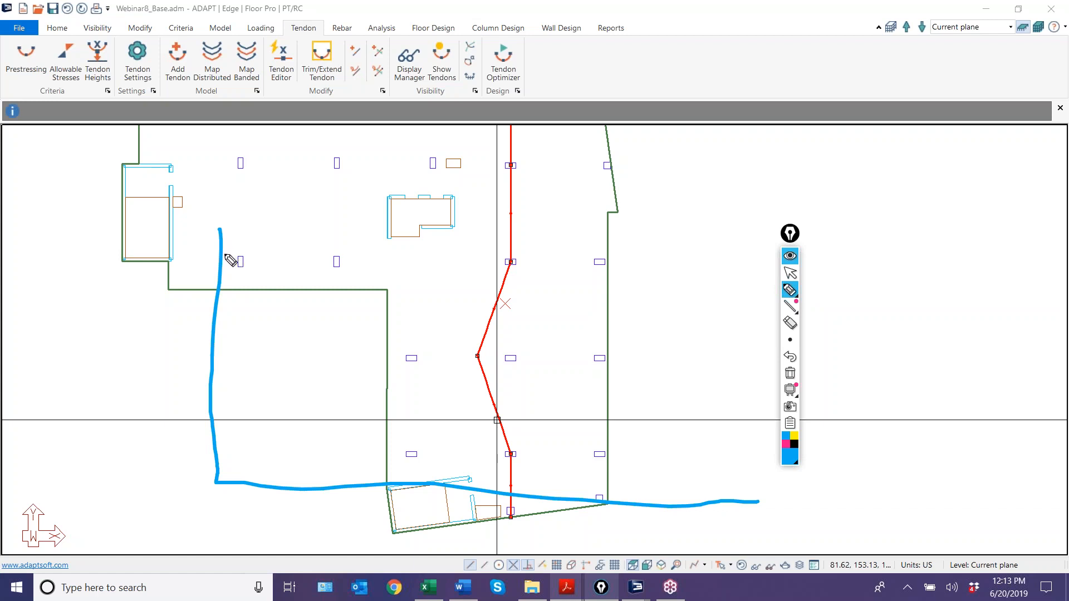
mouse_move(513, 521)
mouse_down()
mouse_move(496, 523)
mouse_move(518, 518)
mouse_up()
drag(501, 61, 524, 67)
mouse_move(220, 242)
mouse_down()
mouse_move(762, 428)
mouse_move(815, 432)
mouse_up()
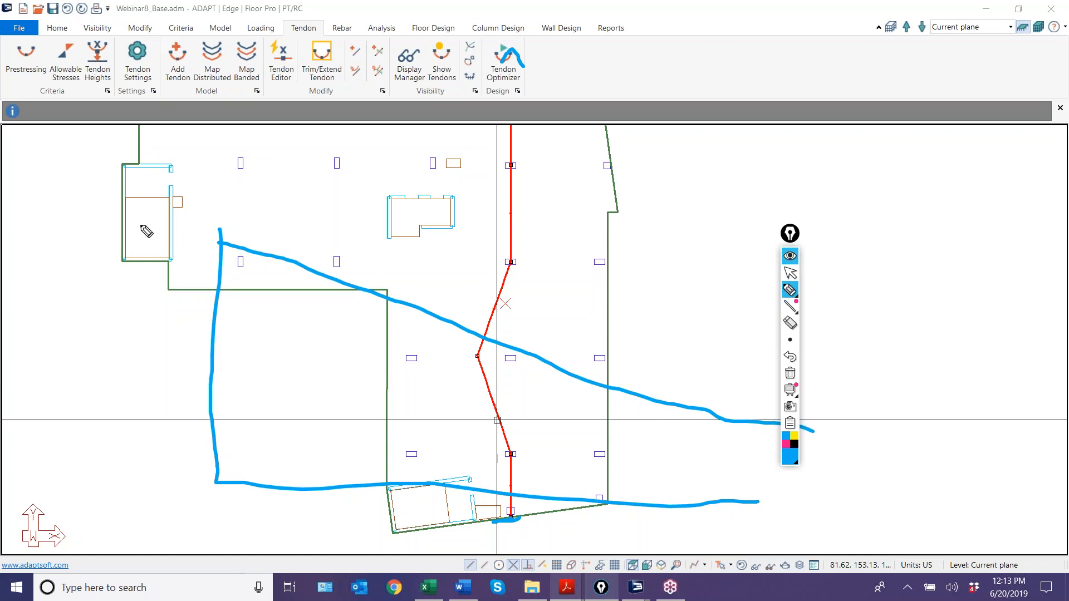
drag(219, 212, 223, 237)
drag(760, 505, 850, 506)
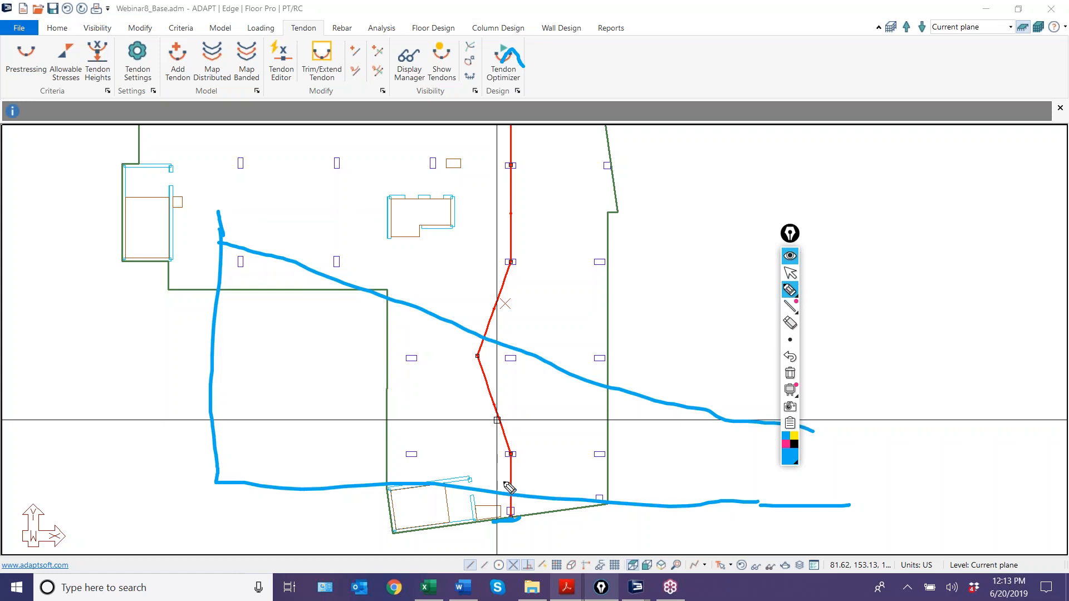
Step: Add the seating loss segment at the stressing end, mark its length with an X and retrace the falling force line
drag(322, 280, 265, 319)
mouse_move(227, 342)
mouse_down()
mouse_move(214, 349)
mouse_move(322, 274)
mouse_move(319, 402)
mouse_move(192, 373)
mouse_move(270, 375)
mouse_up()
drag(260, 352, 251, 375)
mouse_move(321, 283)
mouse_down()
mouse_move(380, 293)
mouse_move(629, 385)
mouse_move(815, 431)
mouse_up()
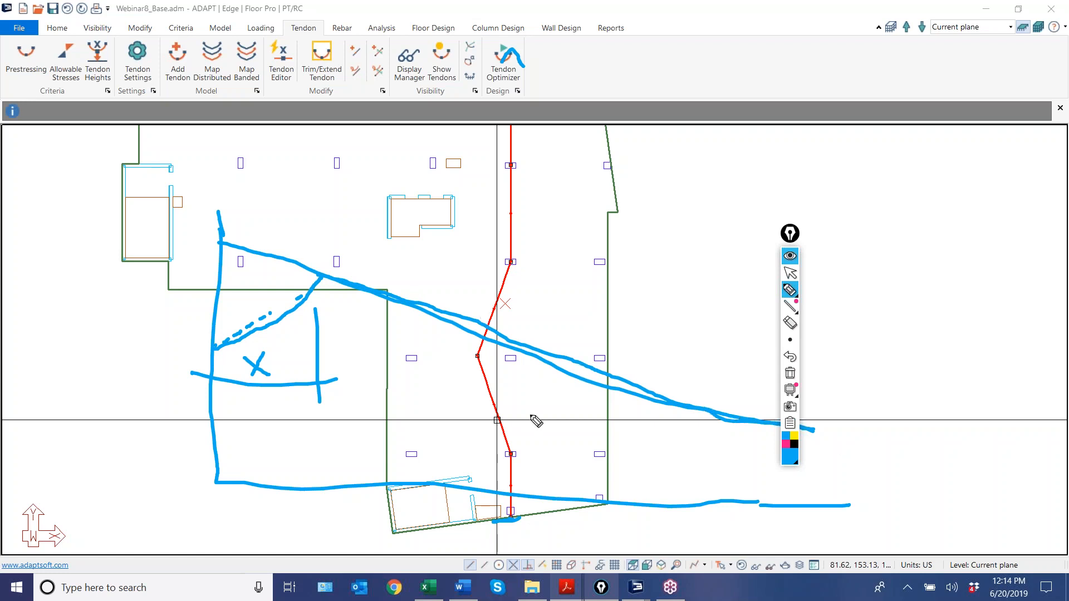
Step: Draw horizontal force level lines across the diagram, erase all annotations and return to the normal pointer
mouse_move(790, 390)
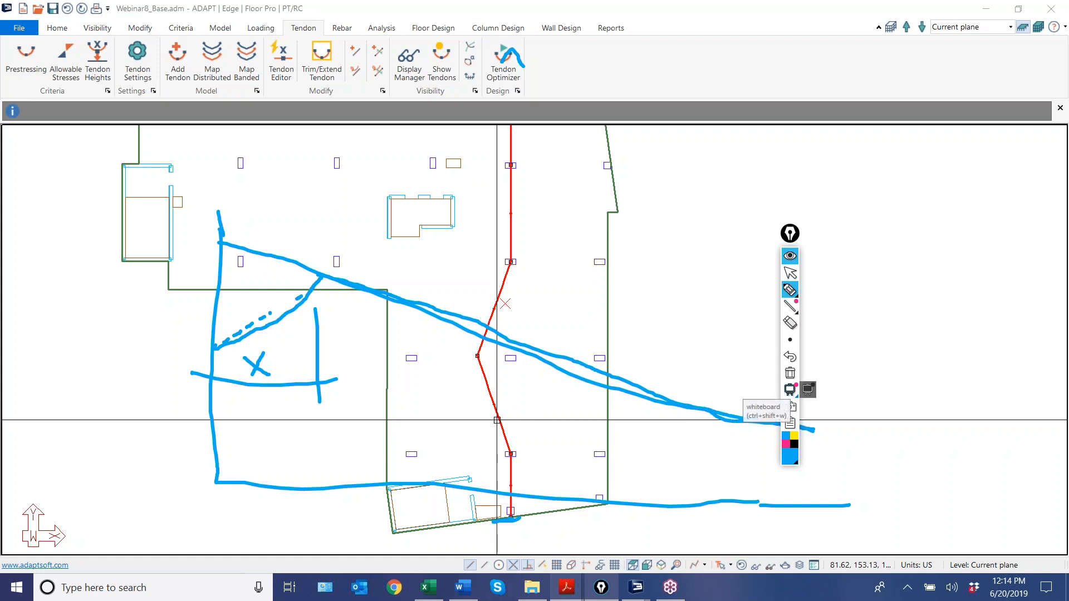
mouse_move(191, 355)
mouse_down()
mouse_move(716, 362)
mouse_move(443, 372)
mouse_move(191, 359)
mouse_up()
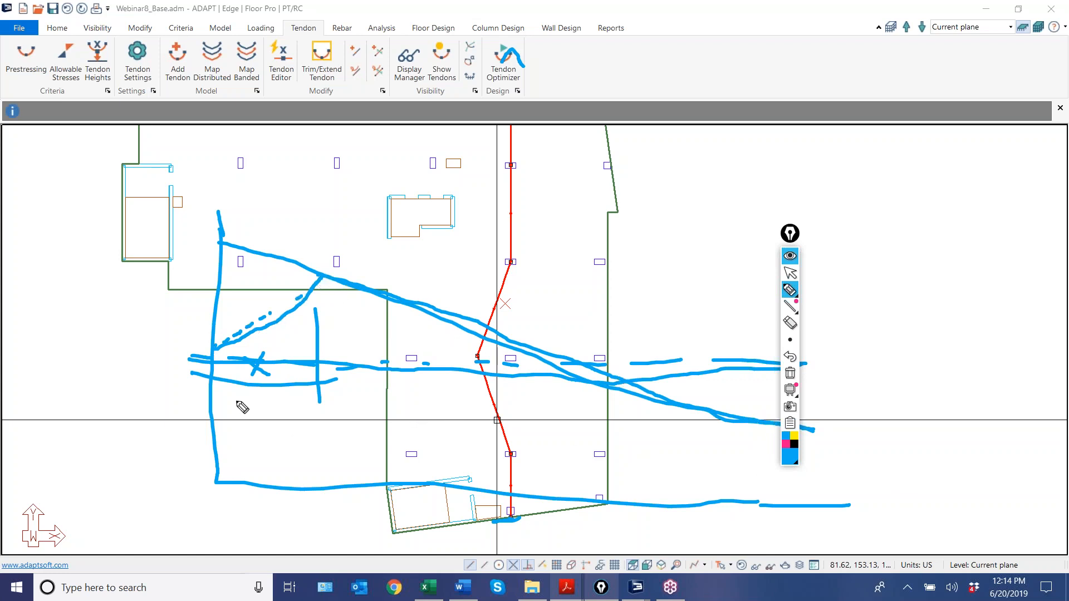
mouse_move(192, 359)
mouse_down()
mouse_move(699, 360)
mouse_move(773, 348)
mouse_up()
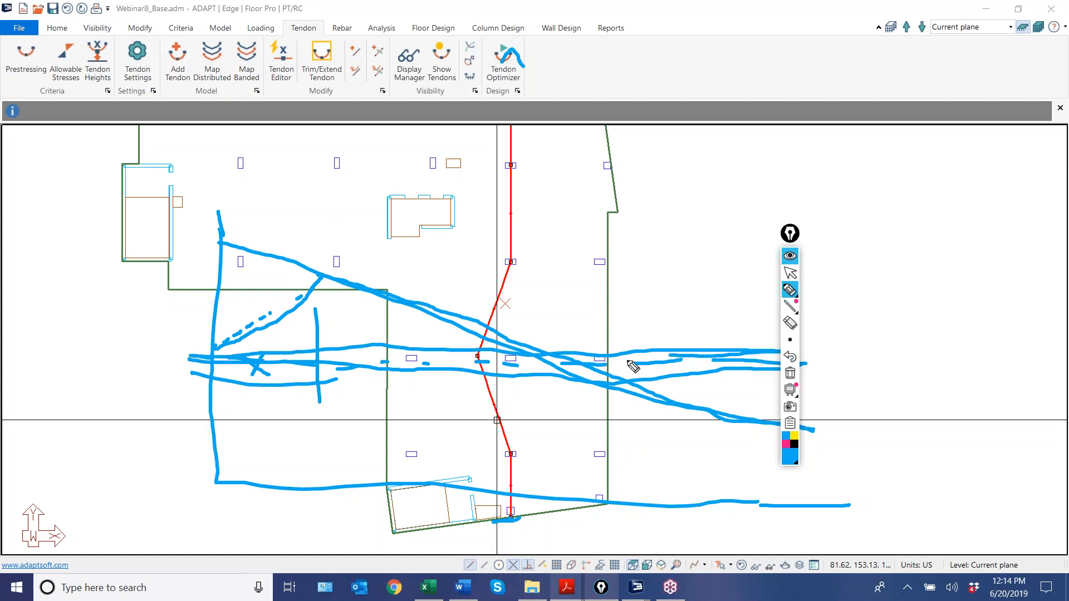
drag(196, 400, 829, 397)
mouse_move(665, 334)
mouse_down()
mouse_move(676, 404)
mouse_move(663, 346)
mouse_move(647, 374)
mouse_move(664, 376)
mouse_up()
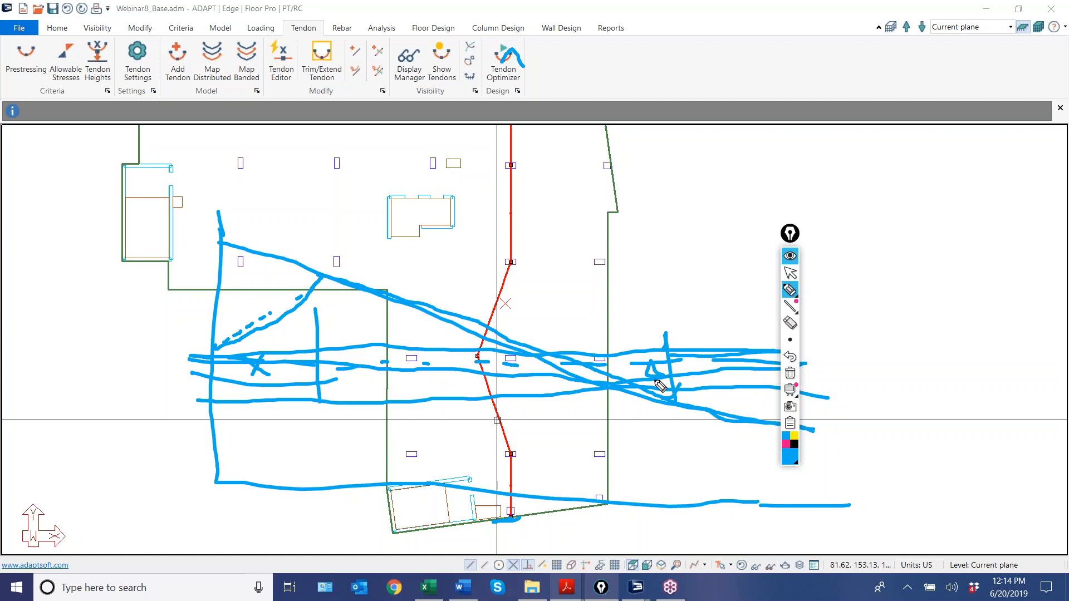
click(790, 373)
click(790, 272)
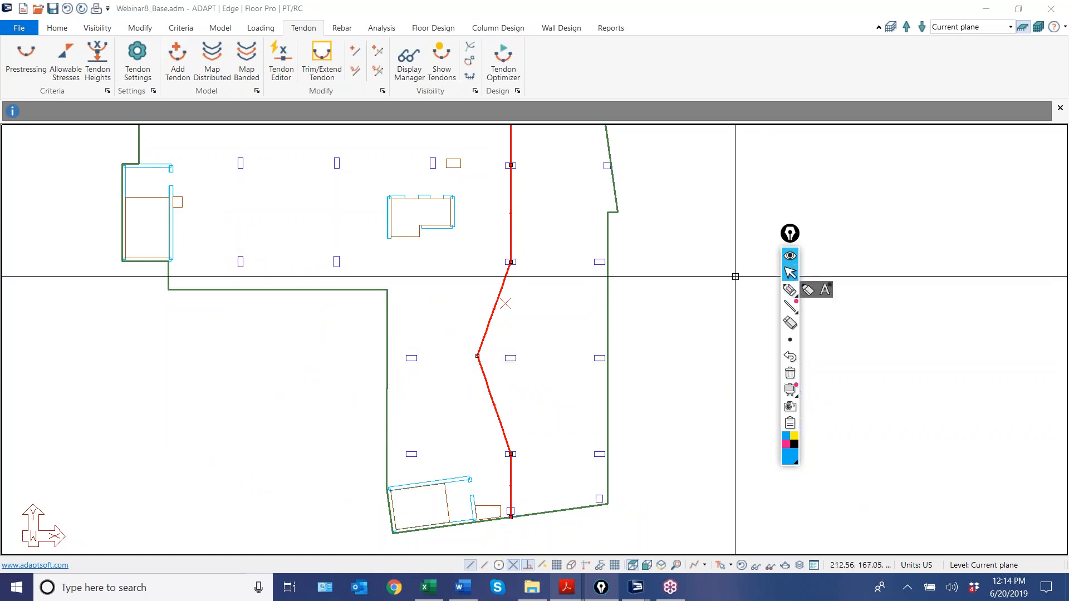
Step: Reopen the tendon's stressing properties and set the first end to Live and the last end to Dead
click(506, 195)
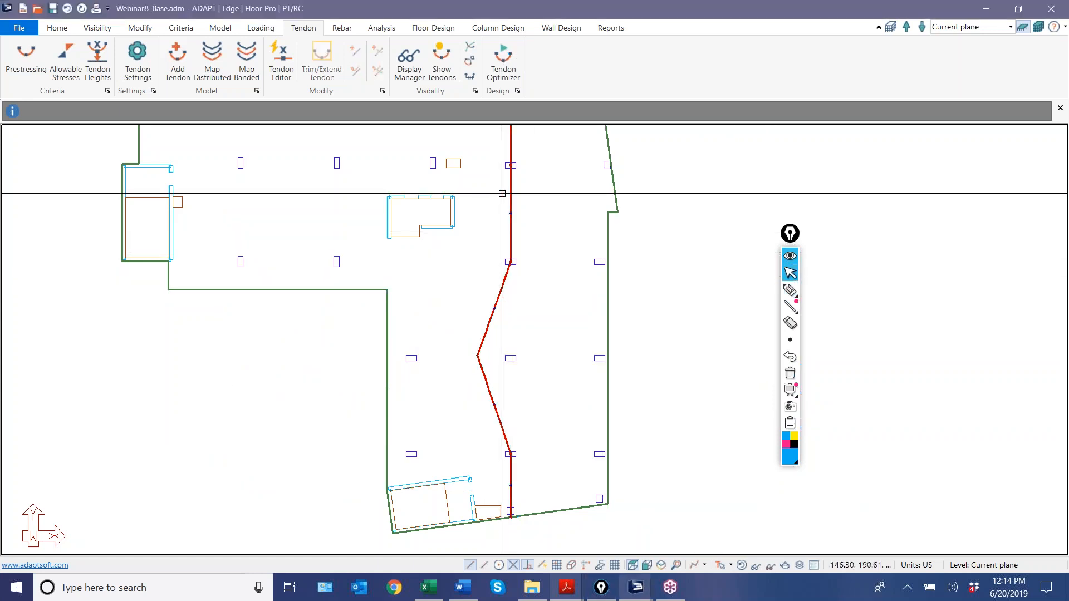
click(508, 199)
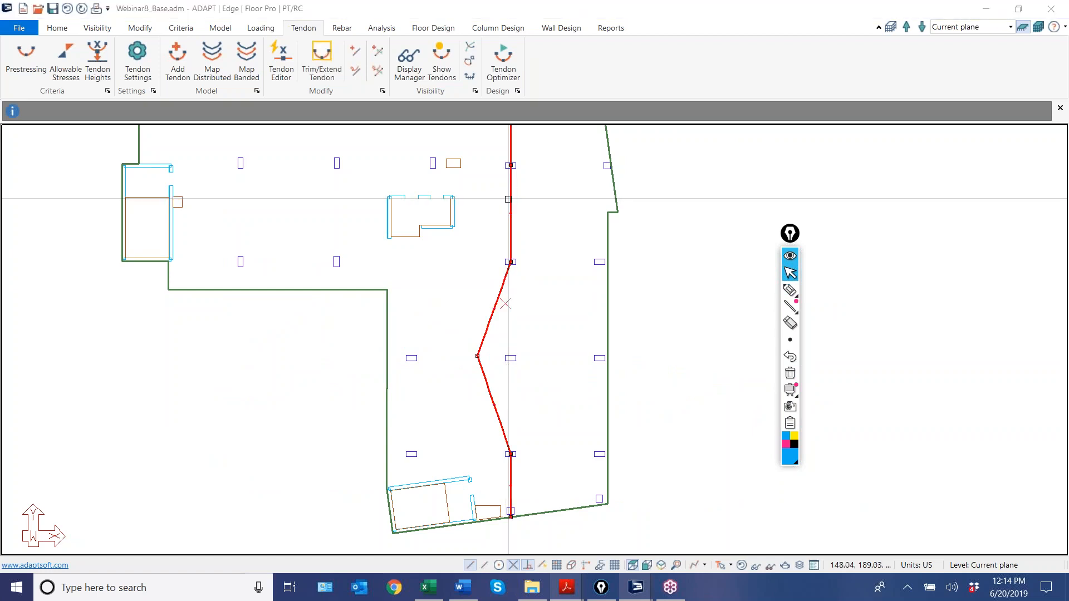
double_click(507, 199)
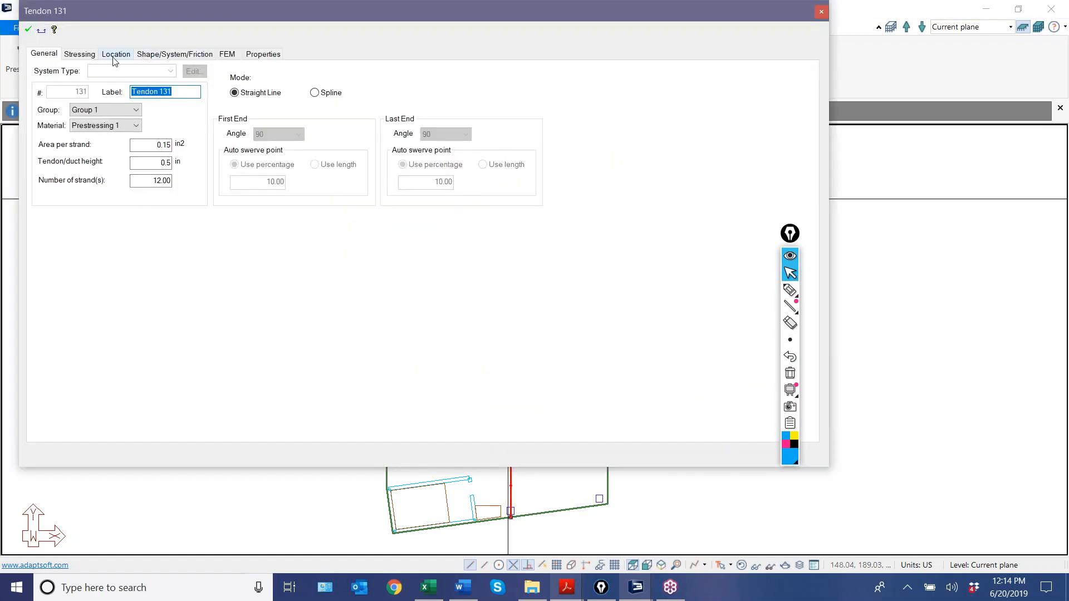
click(80, 54)
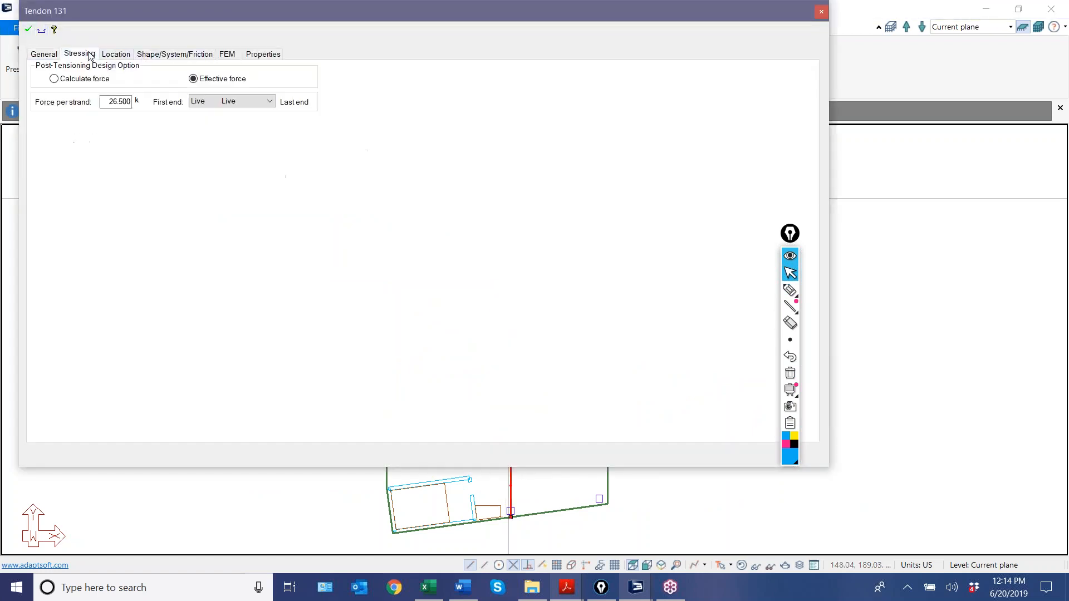
click(206, 107)
click(210, 119)
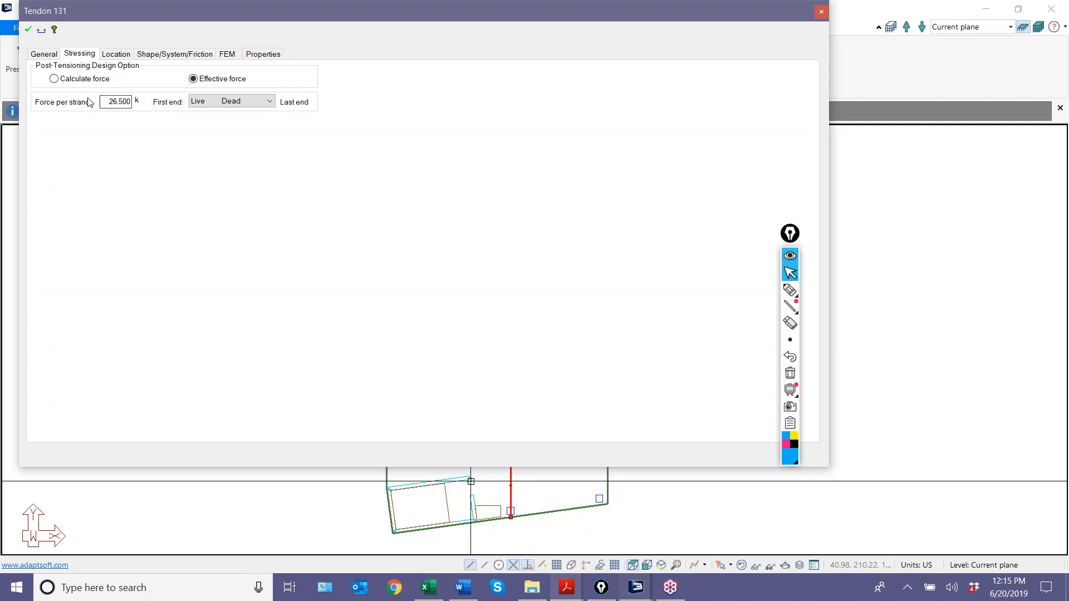
Step: Review the force per strand, apply the stressing change and switch the post-tensioning design option to Calculate force
drag(95, 103, 132, 102)
click(28, 30)
click(54, 79)
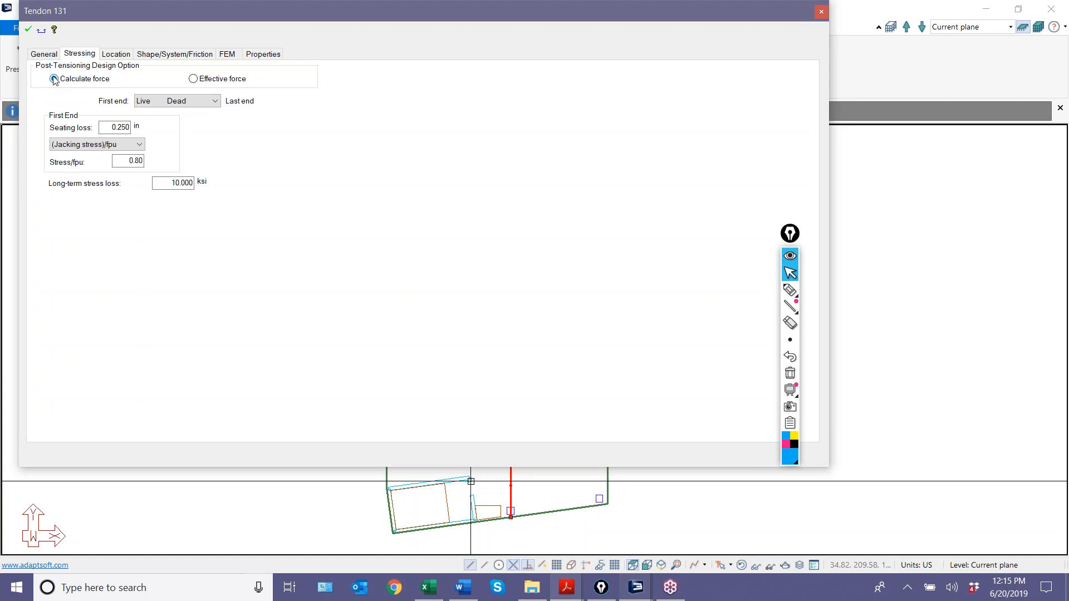
Step: Try the Force given and Stress given jacking options, restore (Jacking stress)/fpu, and review the seating and long-term stress losses
drag(103, 127, 130, 128)
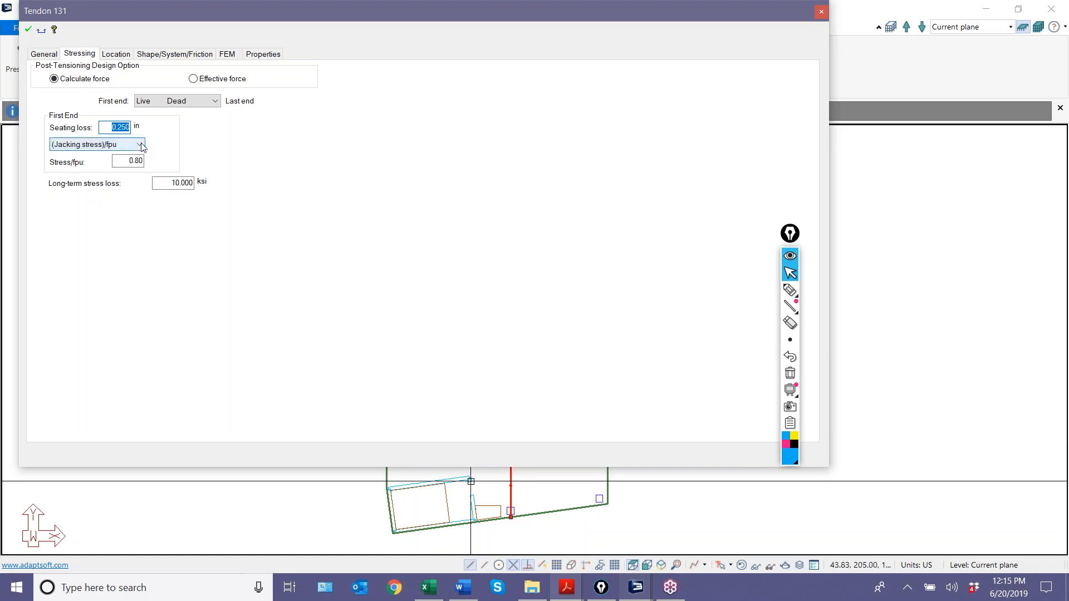
click(140, 145)
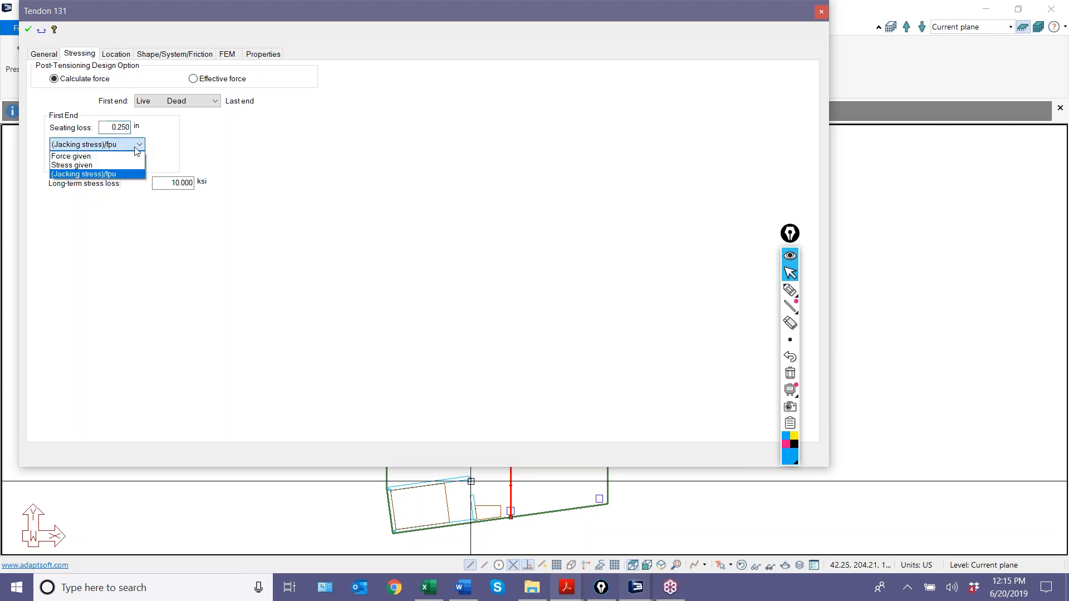
click(134, 157)
click(132, 146)
click(132, 165)
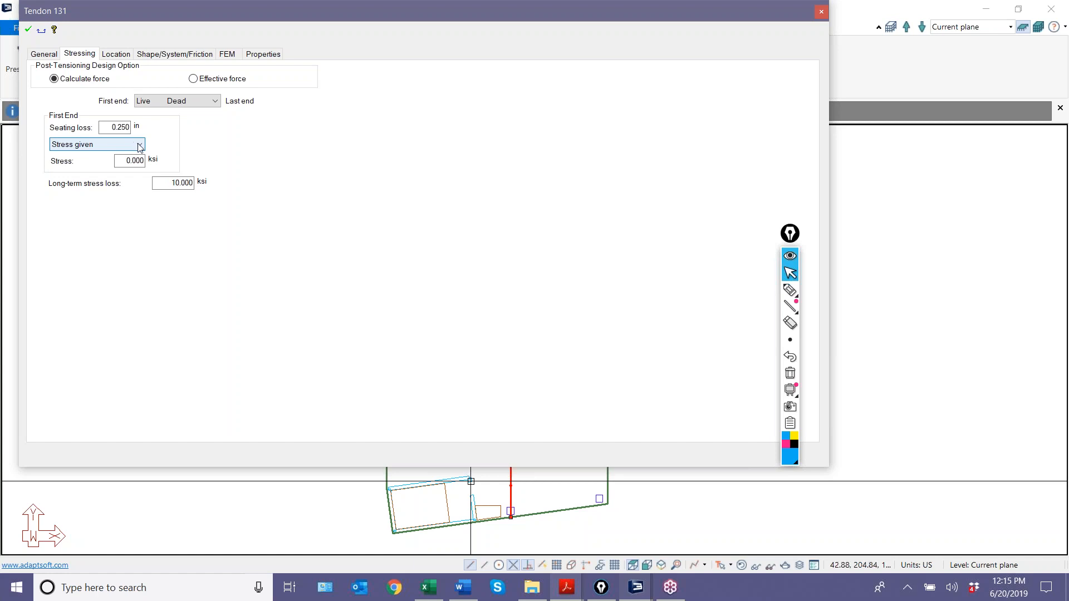
click(139, 146)
click(124, 174)
double_click(172, 183)
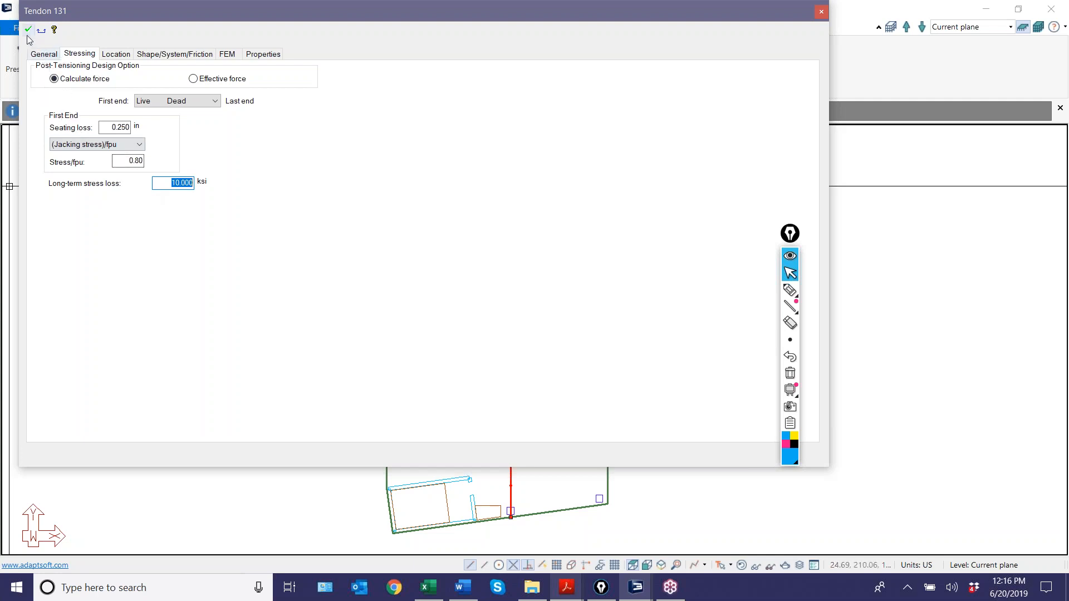
Step: Review the tendon's location and its shape, system and friction data, apply the property changes and close the properties
click(141, 56)
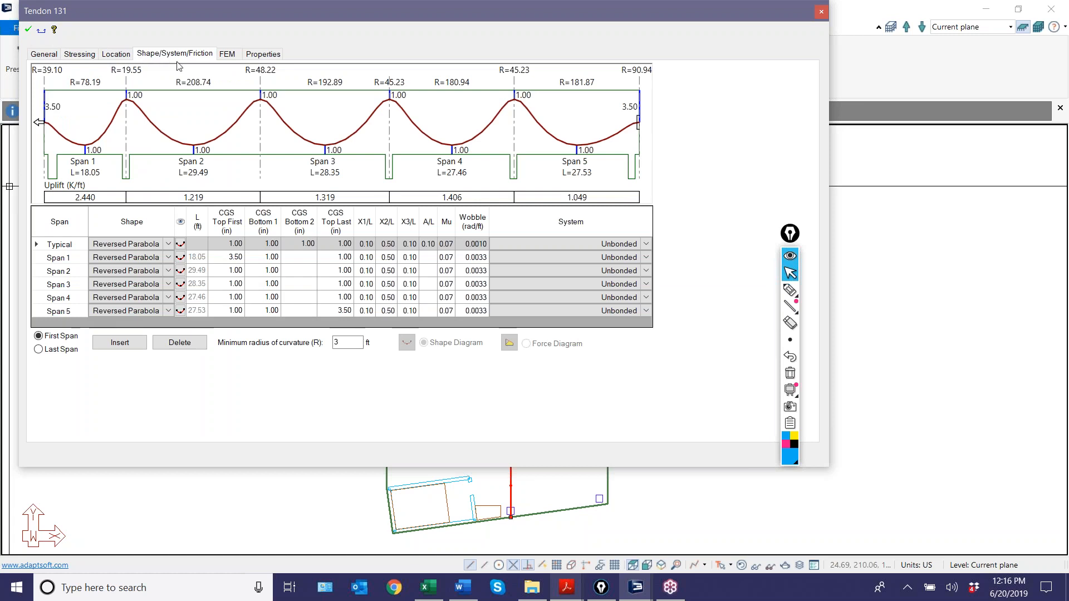
click(117, 55)
click(148, 57)
click(28, 30)
click(821, 11)
click(747, 143)
Step: Close Webinar8_Base.adm with its changes saved and minimise the remaining windows to reach the desktop
click(1052, 10)
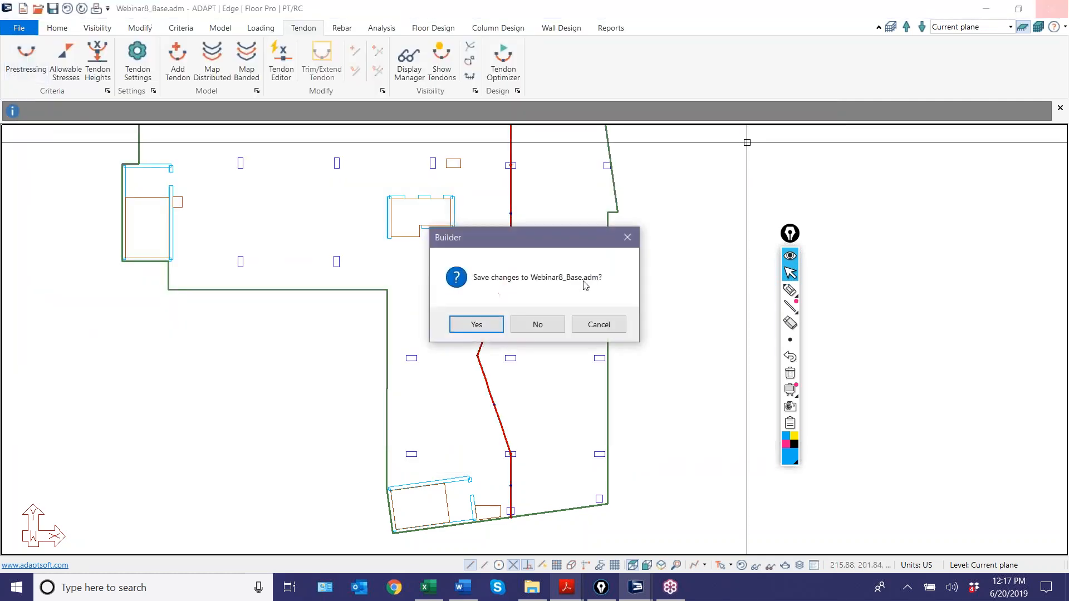
click(477, 323)
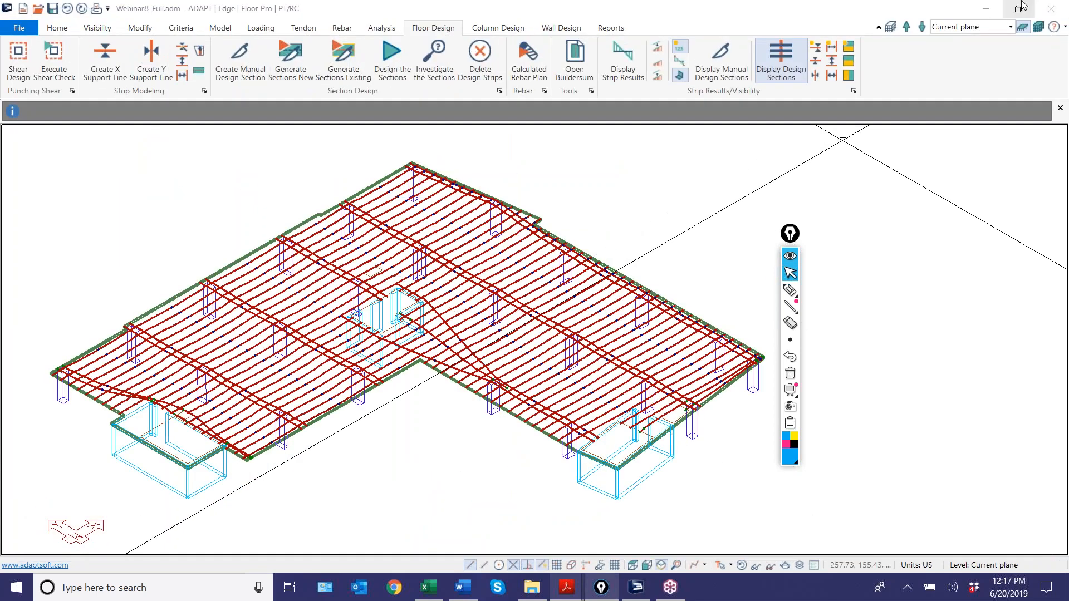
click(988, 9)
click(988, 9)
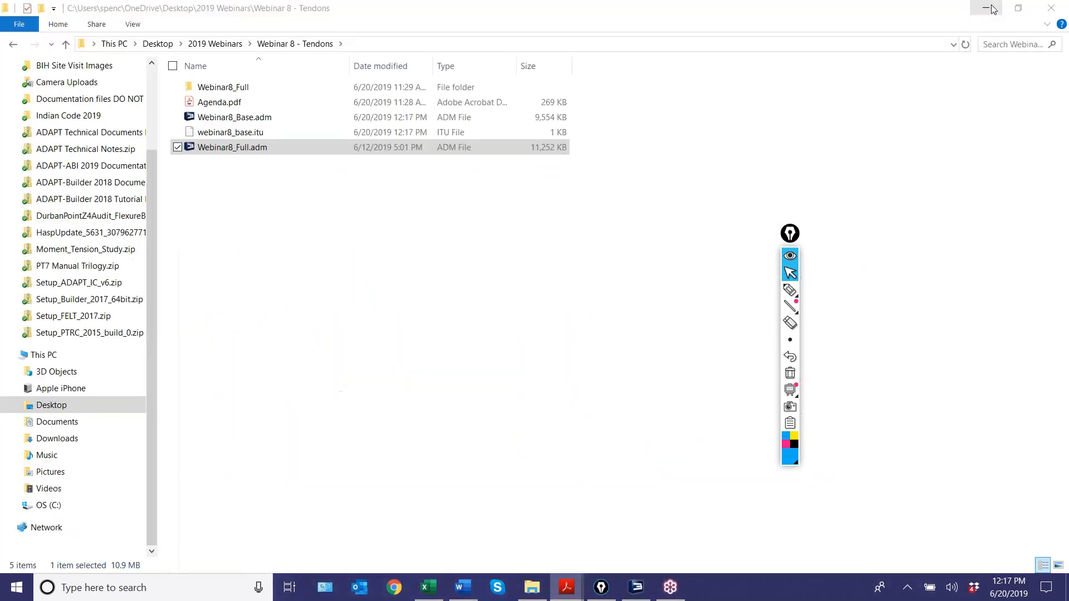
click(990, 9)
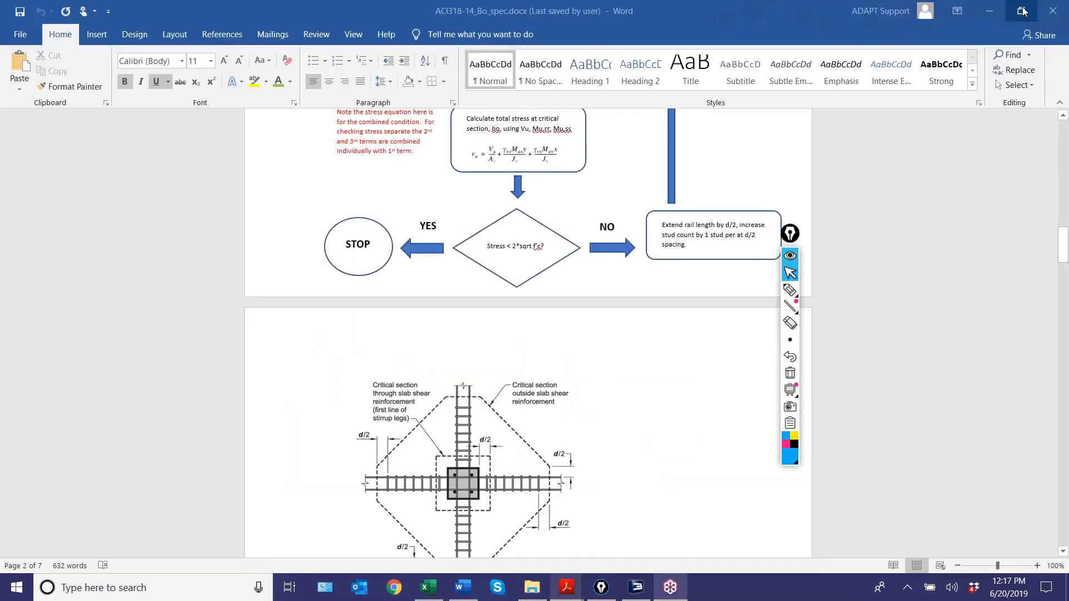
click(989, 12)
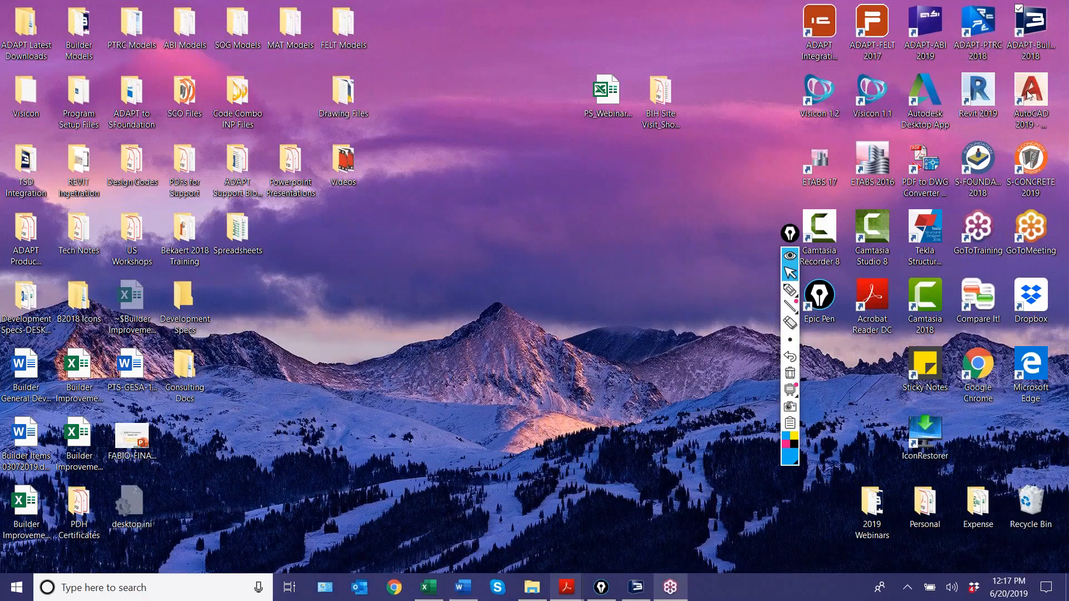
Step: Launch ADAPT-Builder 2018 from the desktop with the PT Shop Drawing module enabled
double_click(1035, 24)
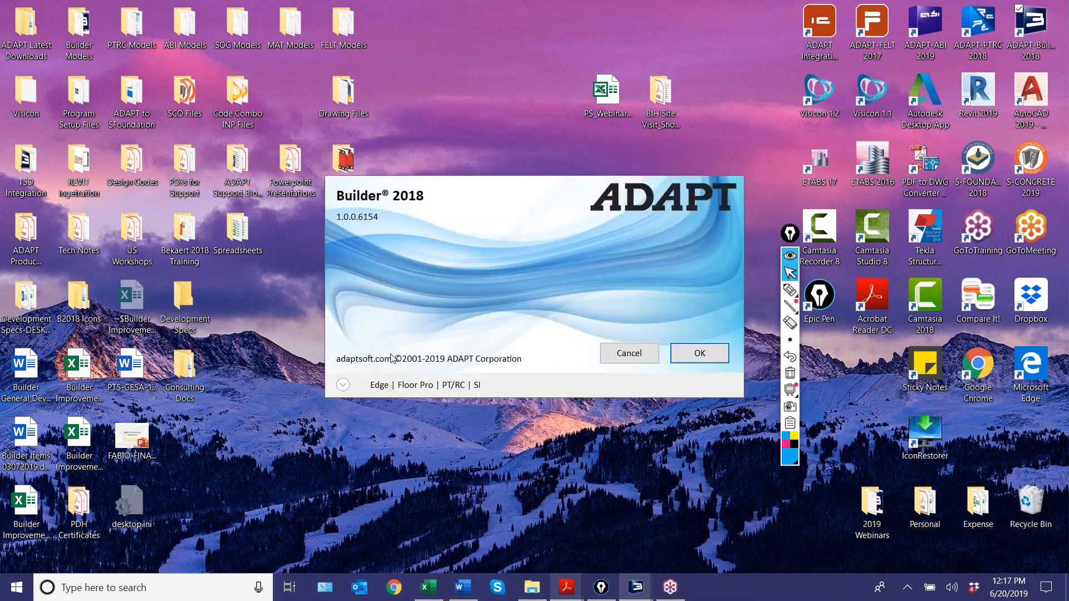
click(343, 385)
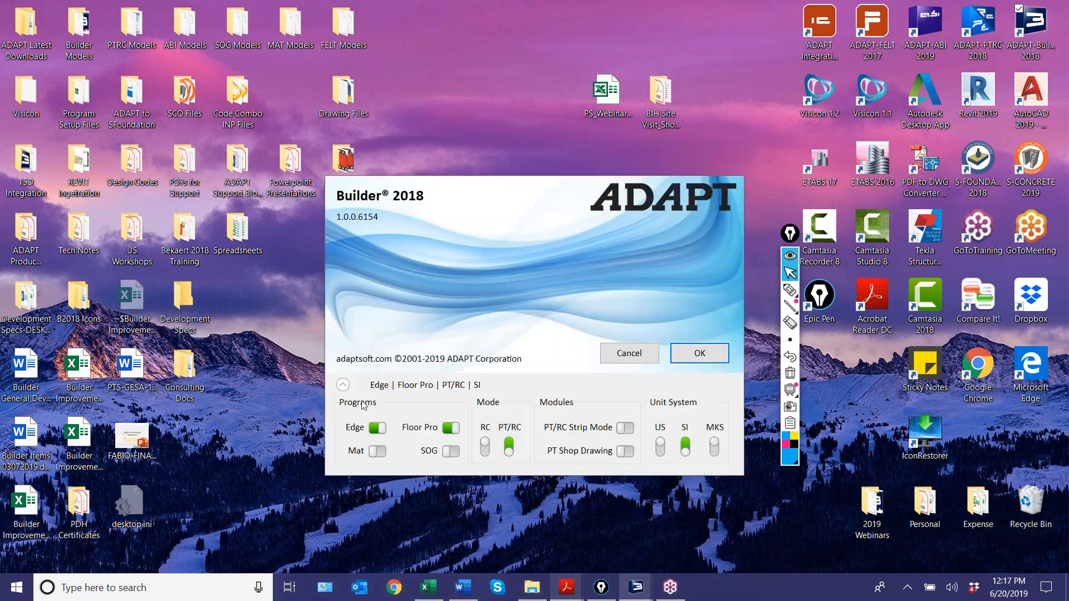
click(626, 452)
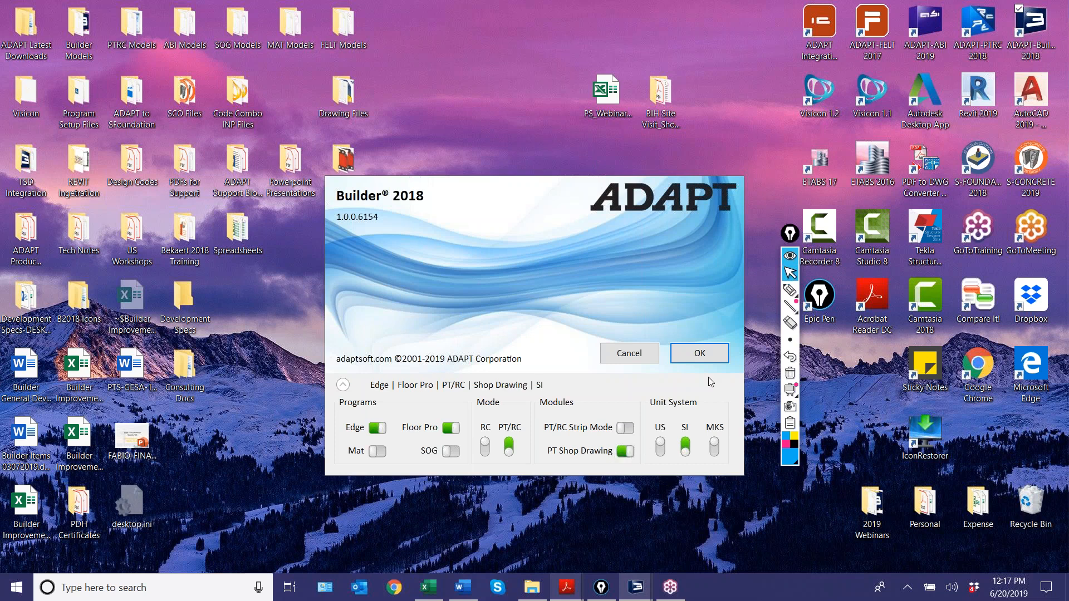
click(701, 353)
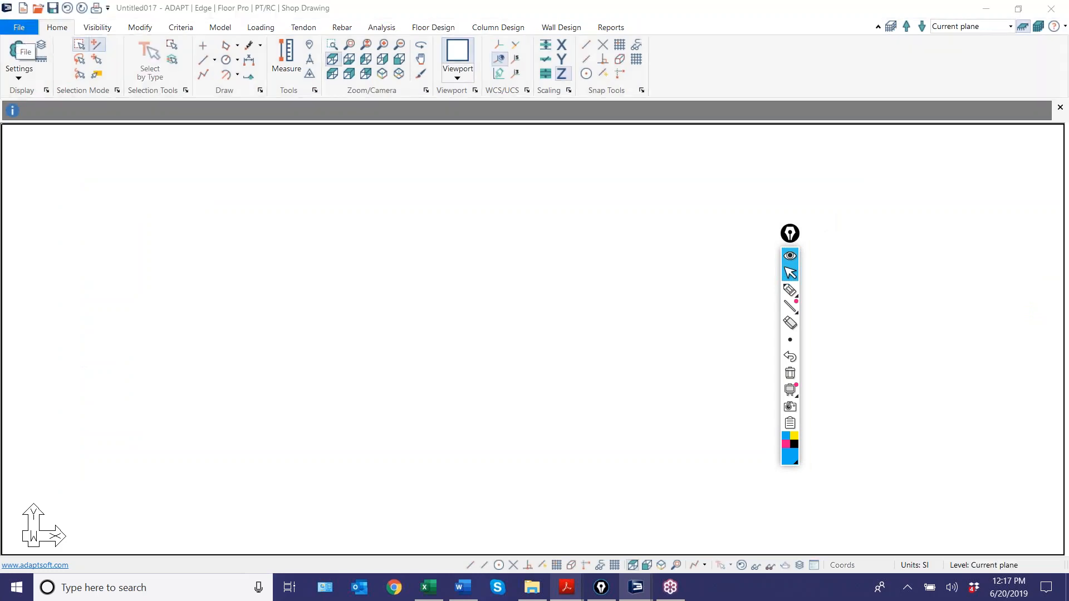
Step: Open the recent model Webinar8_Base.adm and the properties of its banded tendon
click(20, 29)
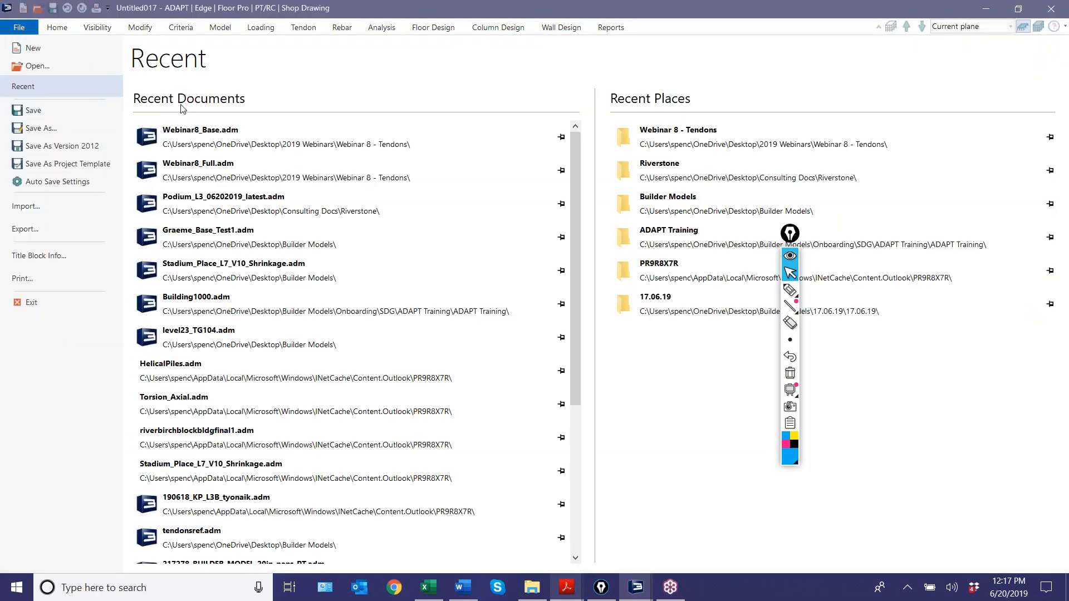
click(200, 136)
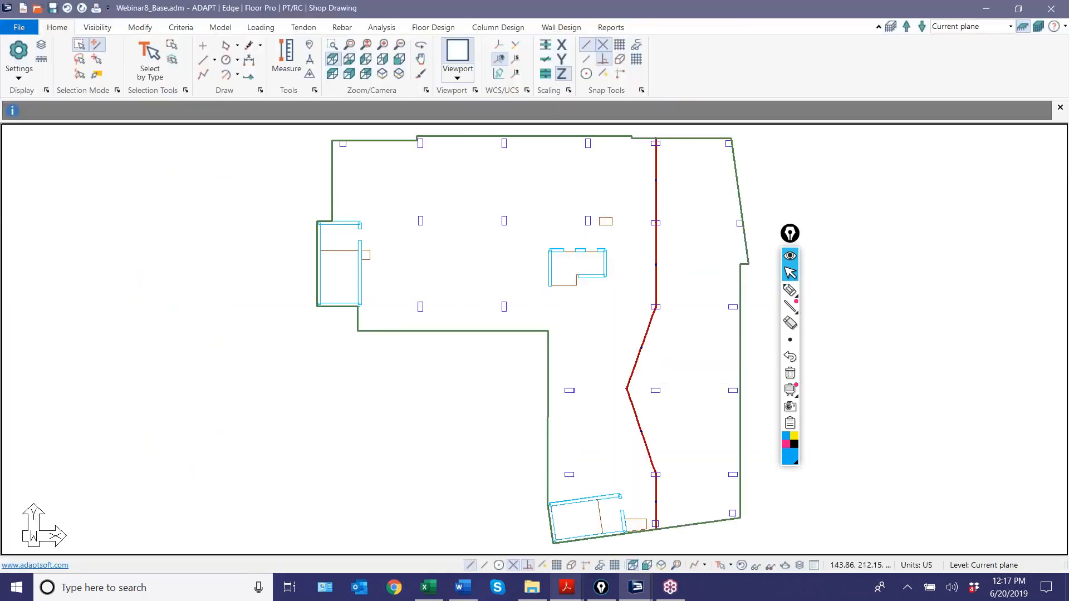
double_click(656, 192)
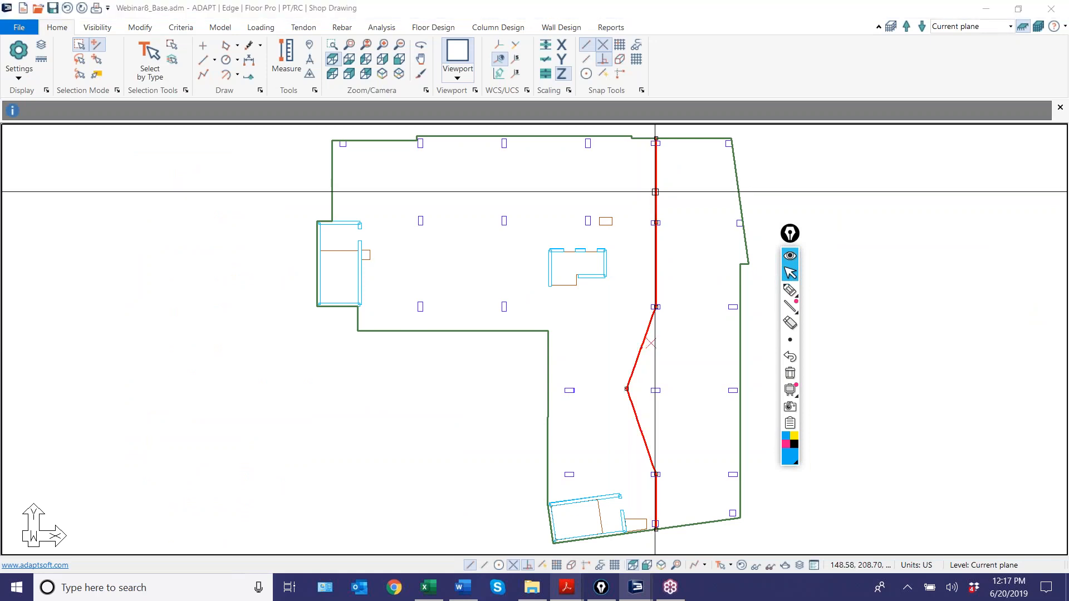
Step: Review the tendon's stressing settings and its span data, comparing the force diagram with the shape diagram
click(79, 54)
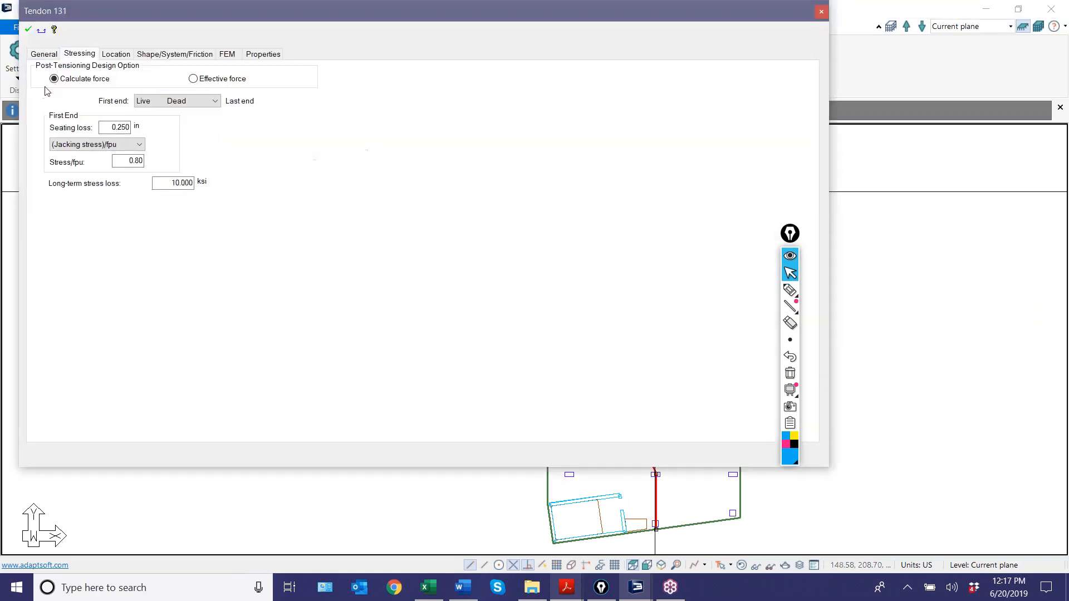
click(169, 54)
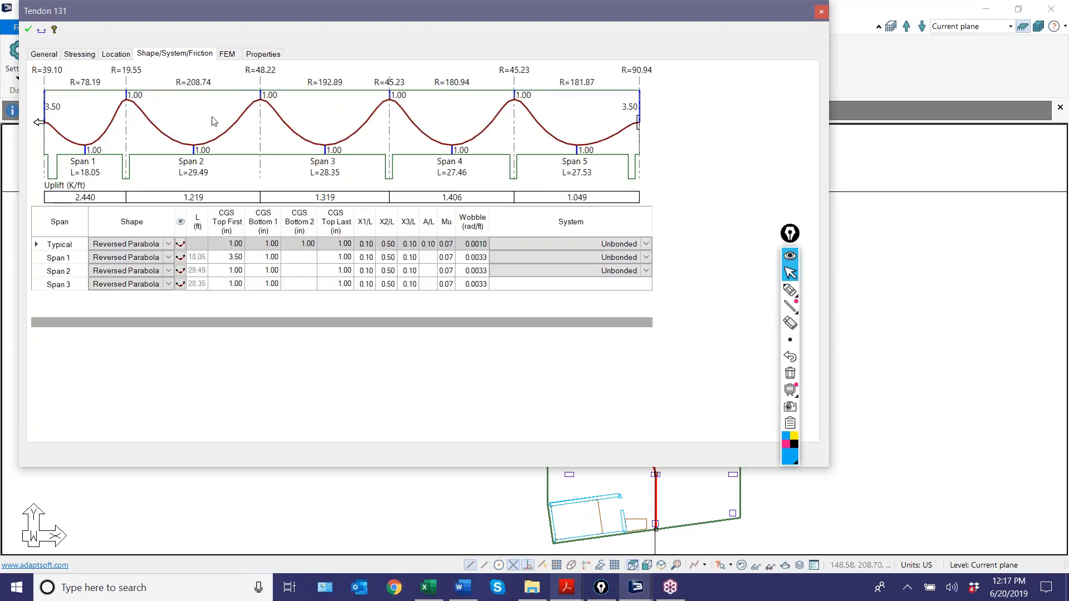
click(527, 344)
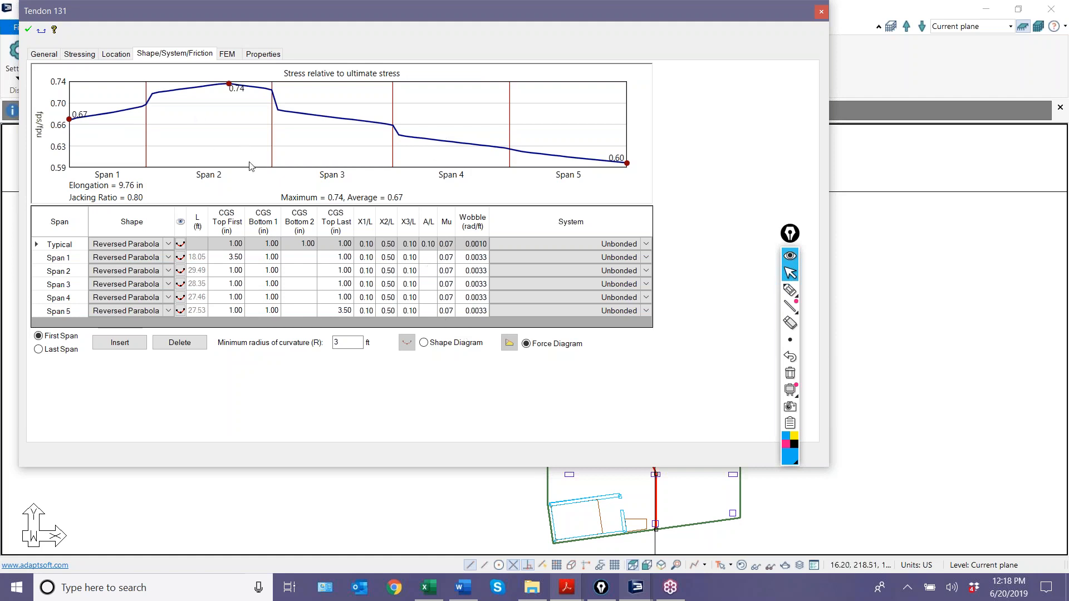
click(423, 344)
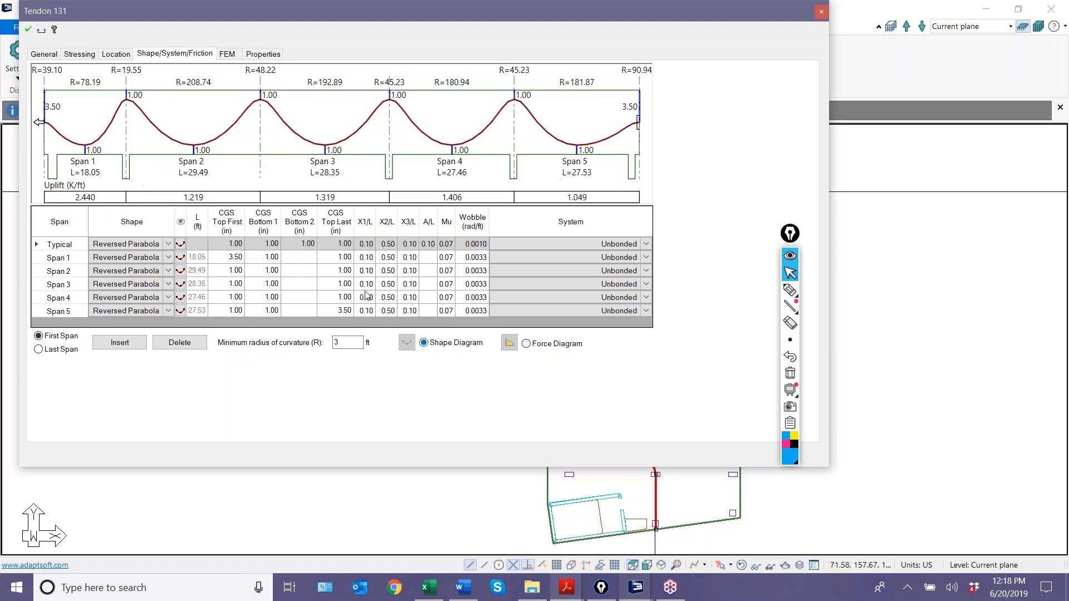
Step: Recheck the tendon's stressing and shape data, and try the Effective force post-tensioning design option
click(88, 55)
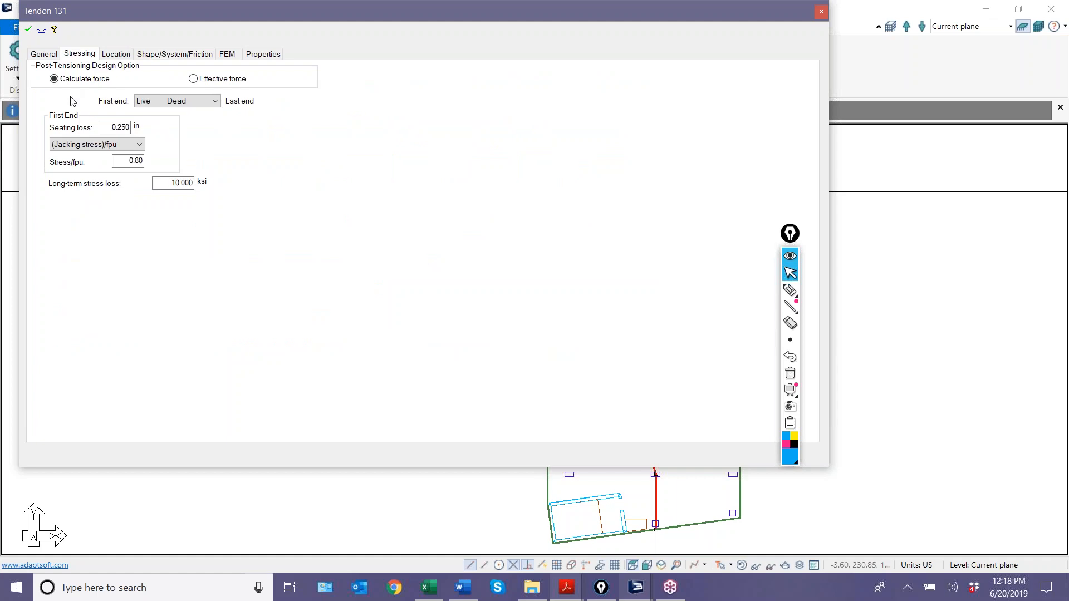
click(173, 55)
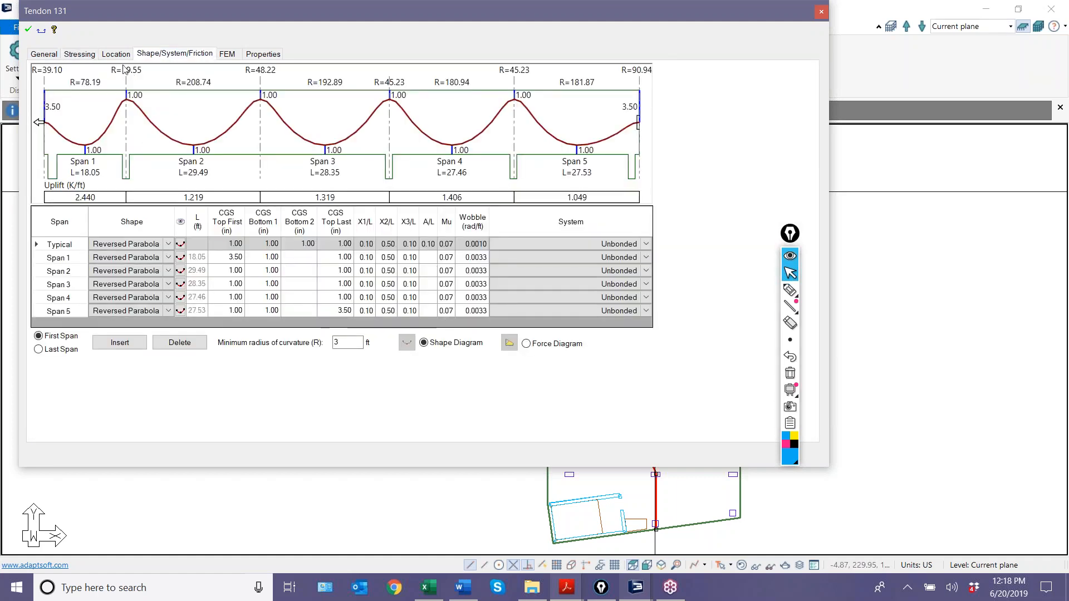
click(83, 56)
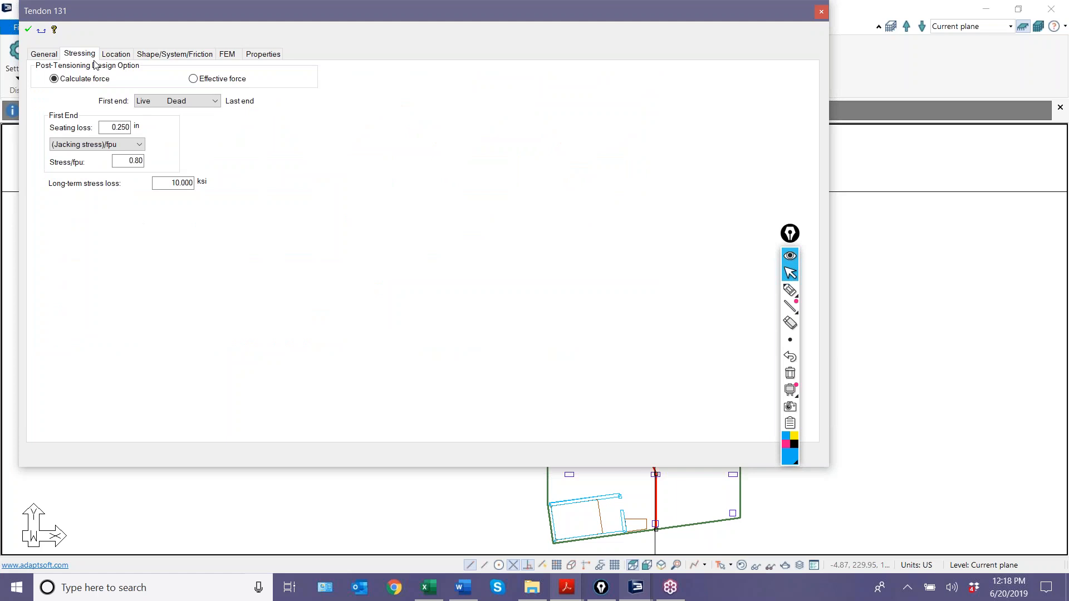
click(193, 80)
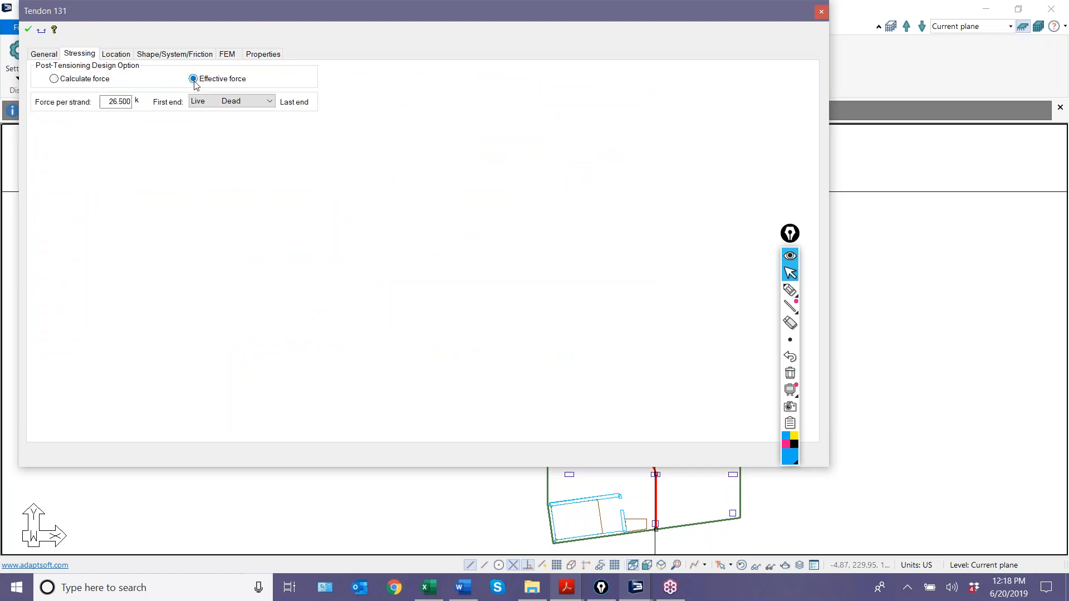
Step: Review the tendon's vertical offset, coordinates of points 2 to 4 and shape data, and close the properties without applying changes
click(118, 55)
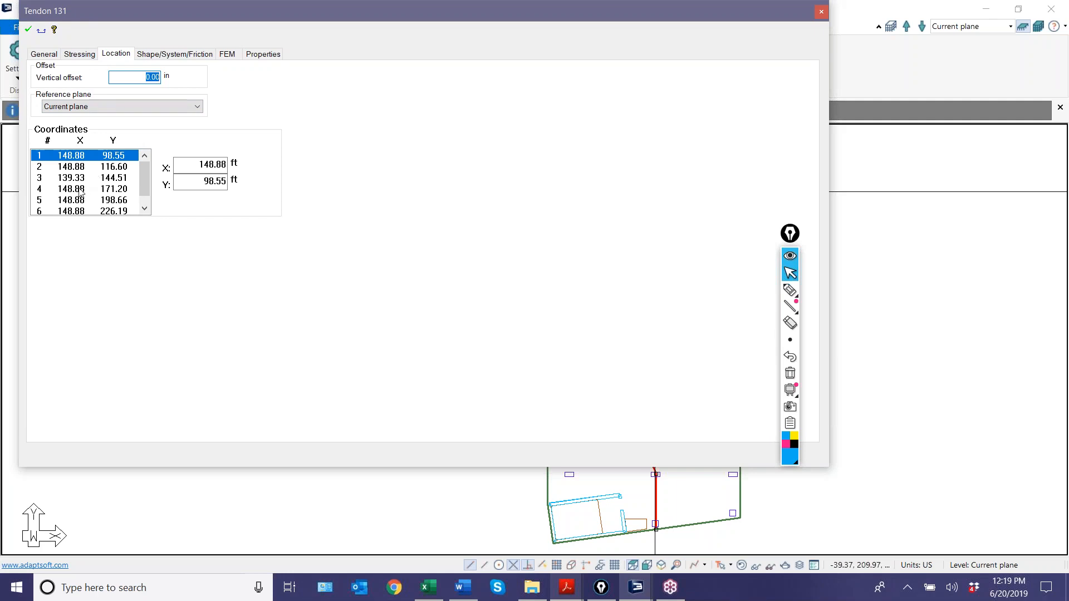
click(52, 167)
click(68, 177)
click(66, 190)
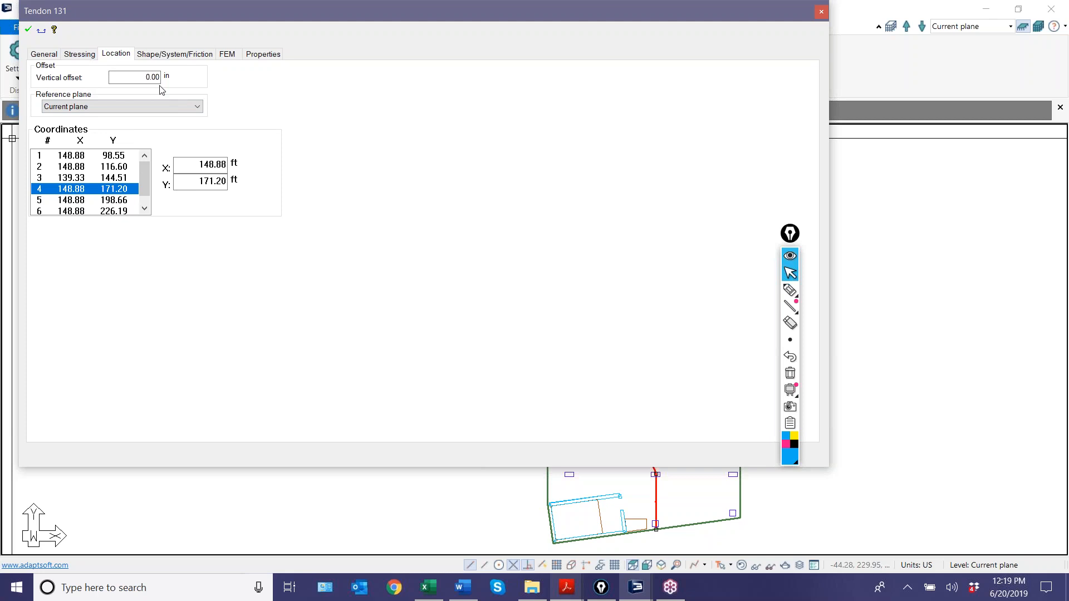
click(175, 55)
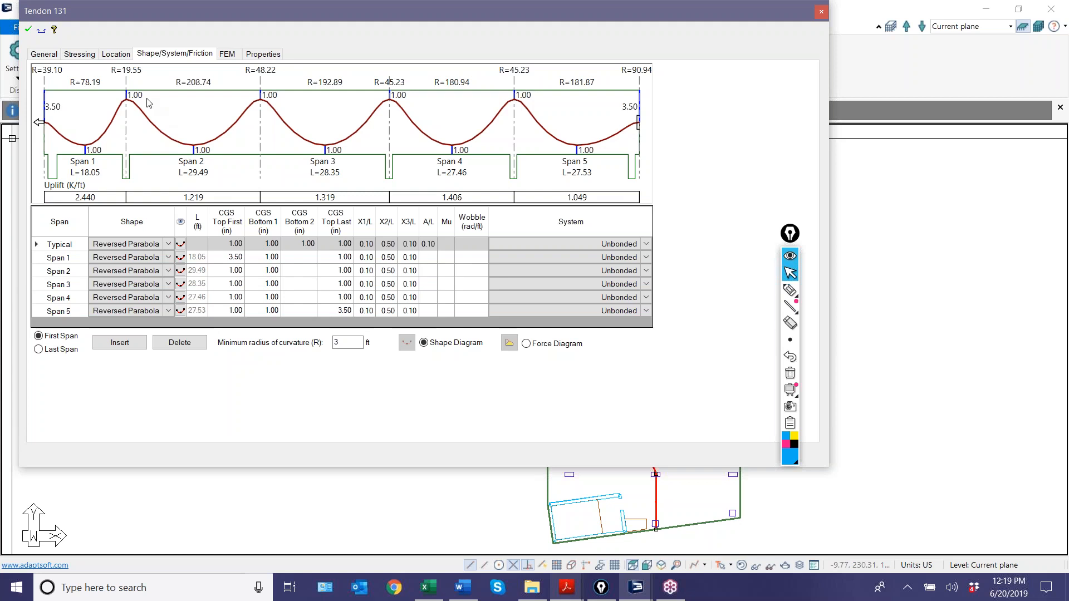
key(Escape)
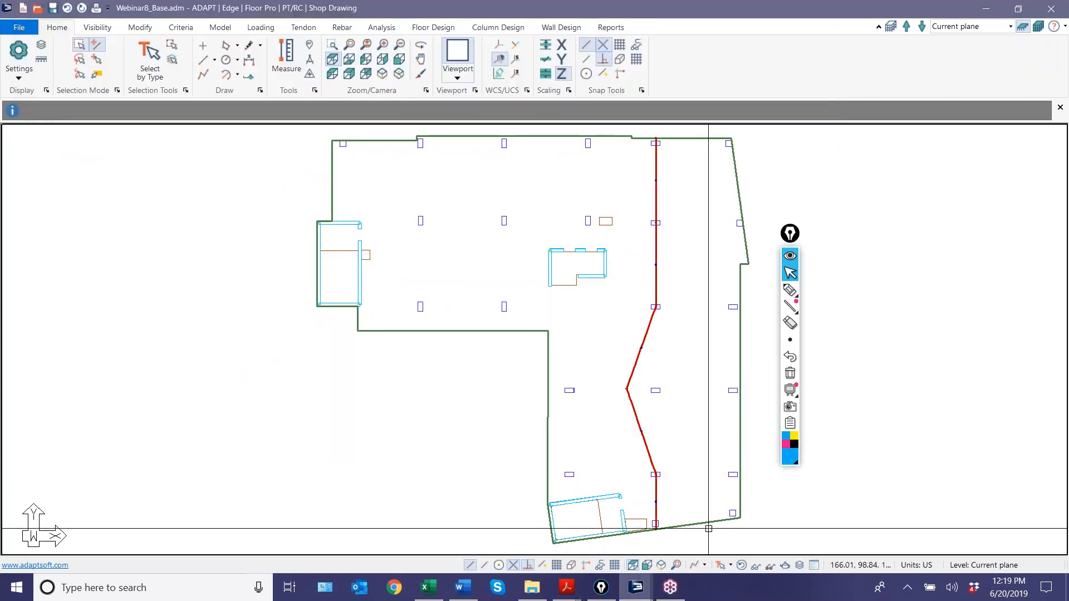
Step: Set the slab region's vertical offset to 4 in, apply it and close the slab properties
click(707, 525)
double_click(707, 526)
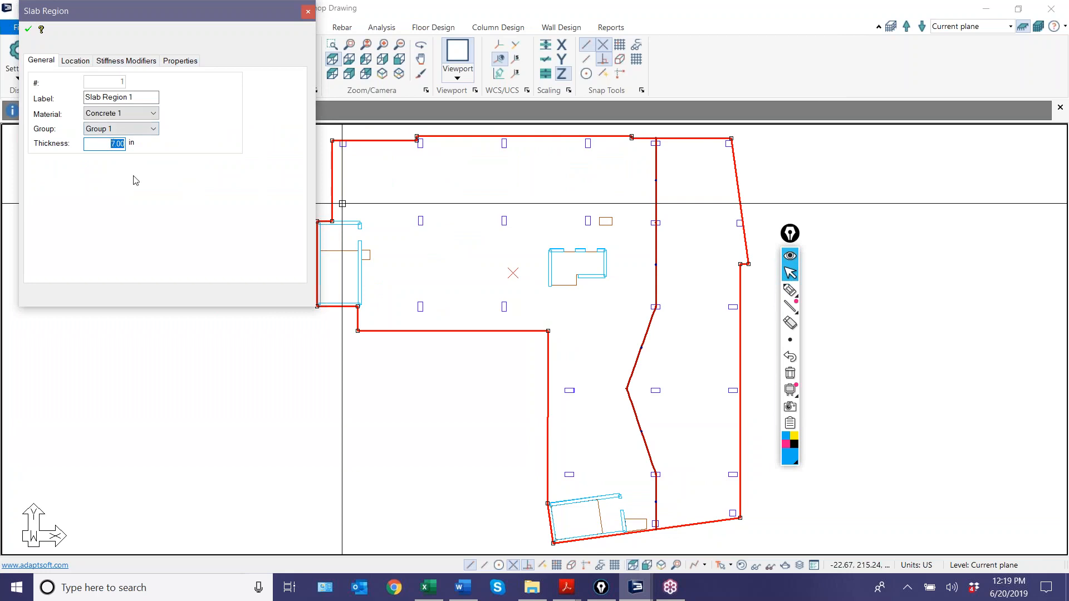
click(76, 60)
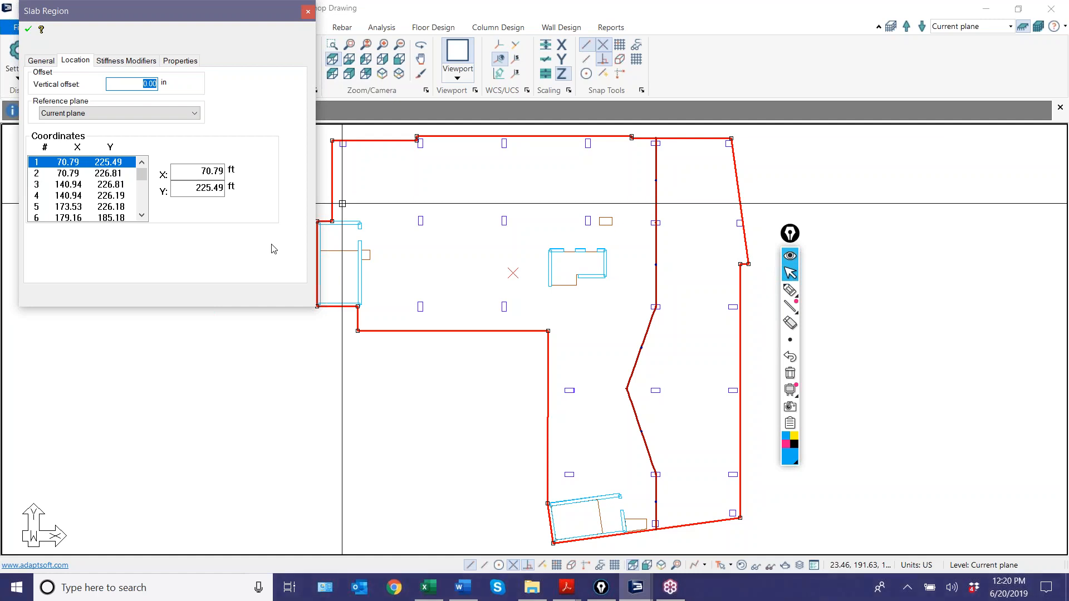
text(4)
click(28, 29)
key(Escape)
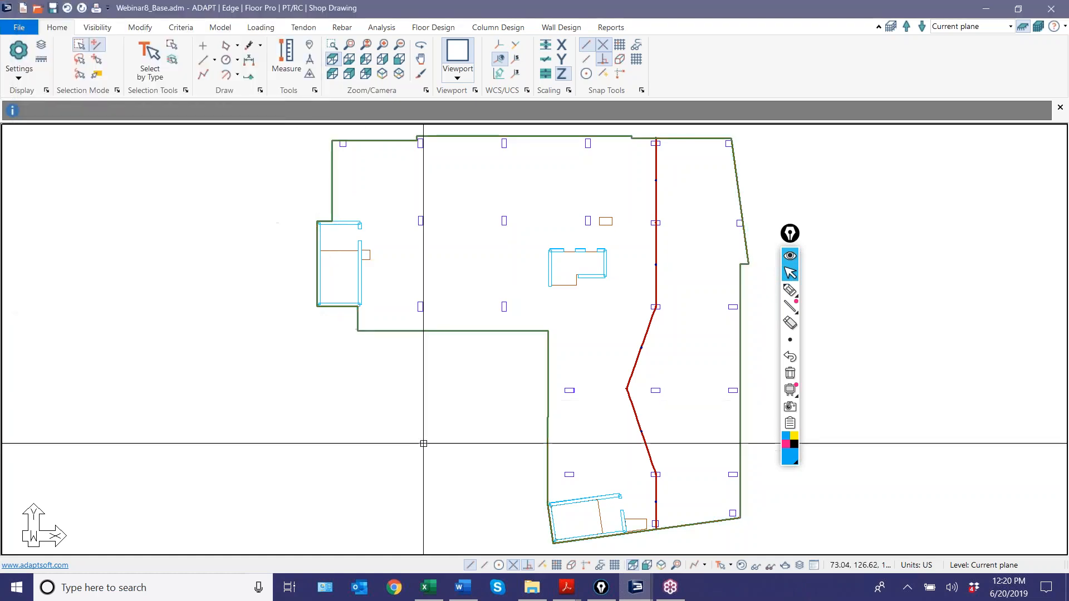
Step: Switch to the front elevation view and turn on the display of reference planes
scroll(422, 448, down, 2)
click(646, 566)
scroll(487, 402, up, 1)
scroll(487, 401, down, 2)
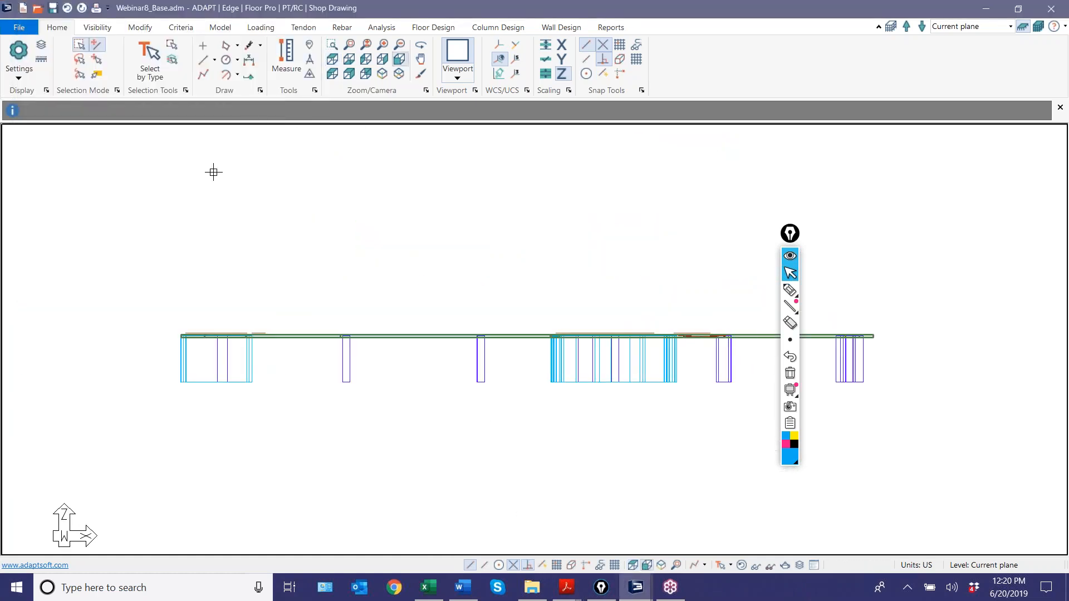
click(97, 27)
click(230, 59)
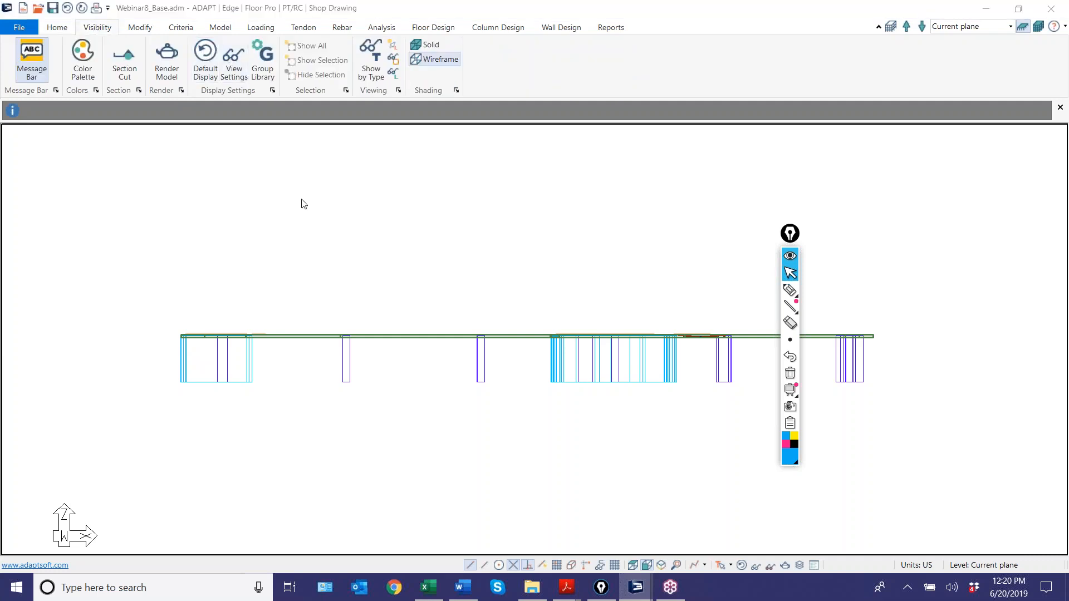
click(403, 262)
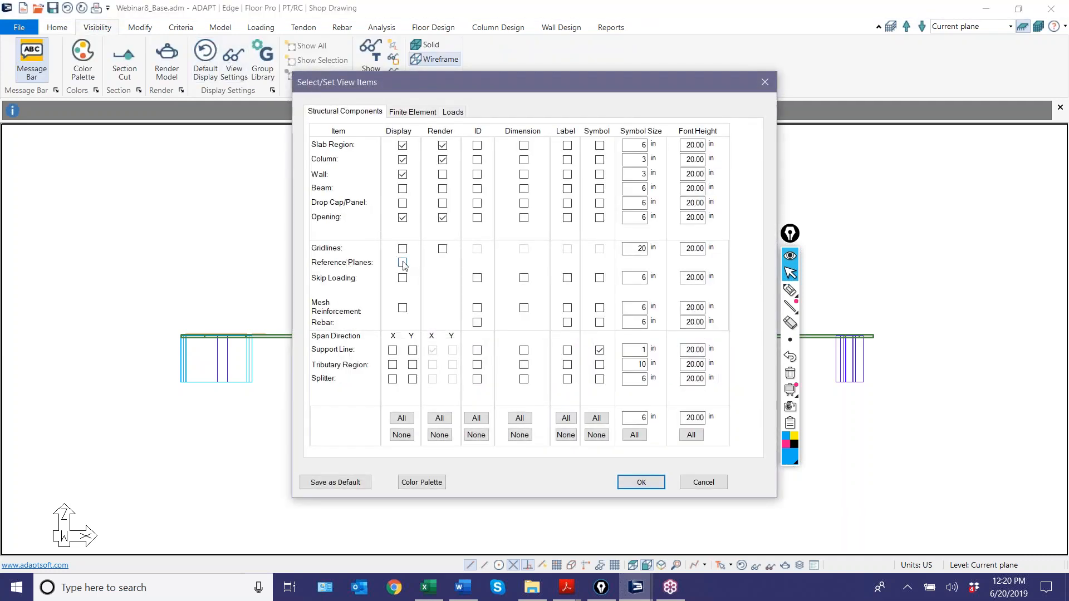
click(641, 483)
Step: Examine the slab and tendon profile against the current plane in elevation, and check the tendon's shape data and vertical offset
scroll(248, 355, up, 5)
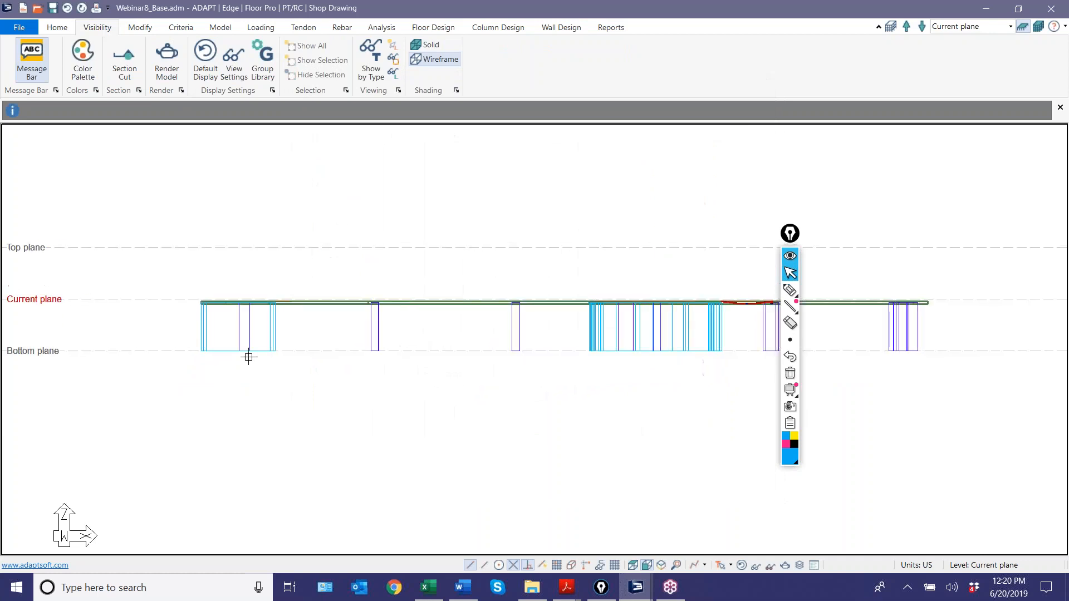
scroll(178, 233, up, 1)
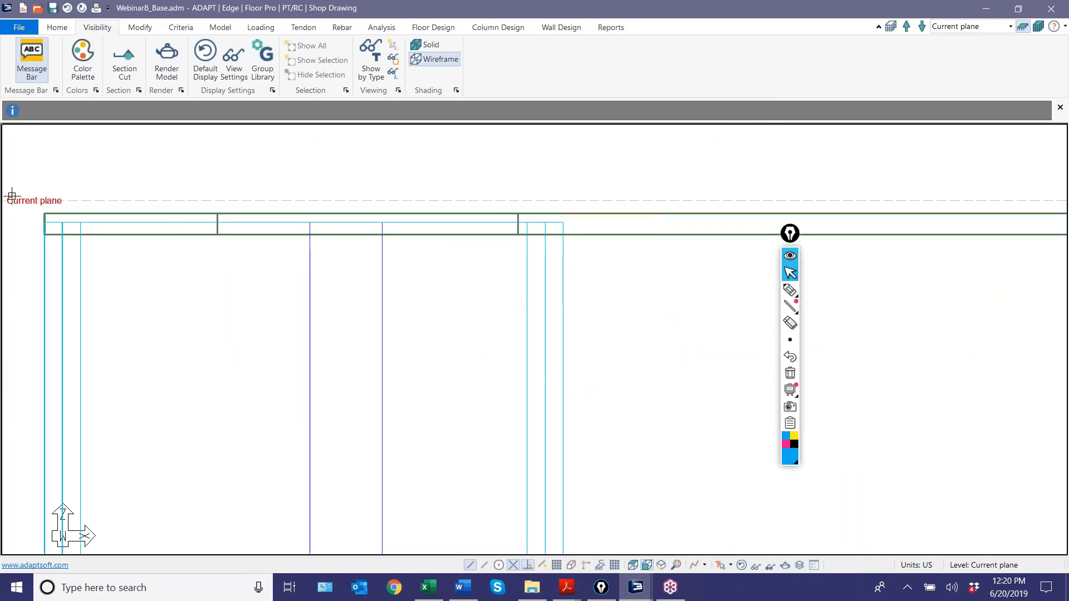
scroll(112, 322, down, 4)
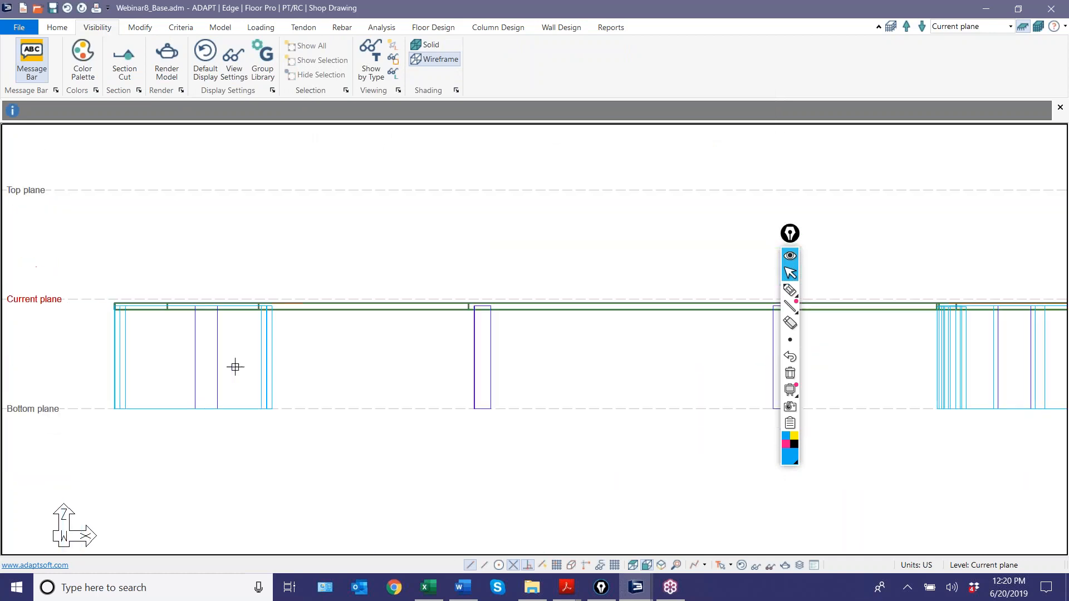
scroll(755, 343, up, 6)
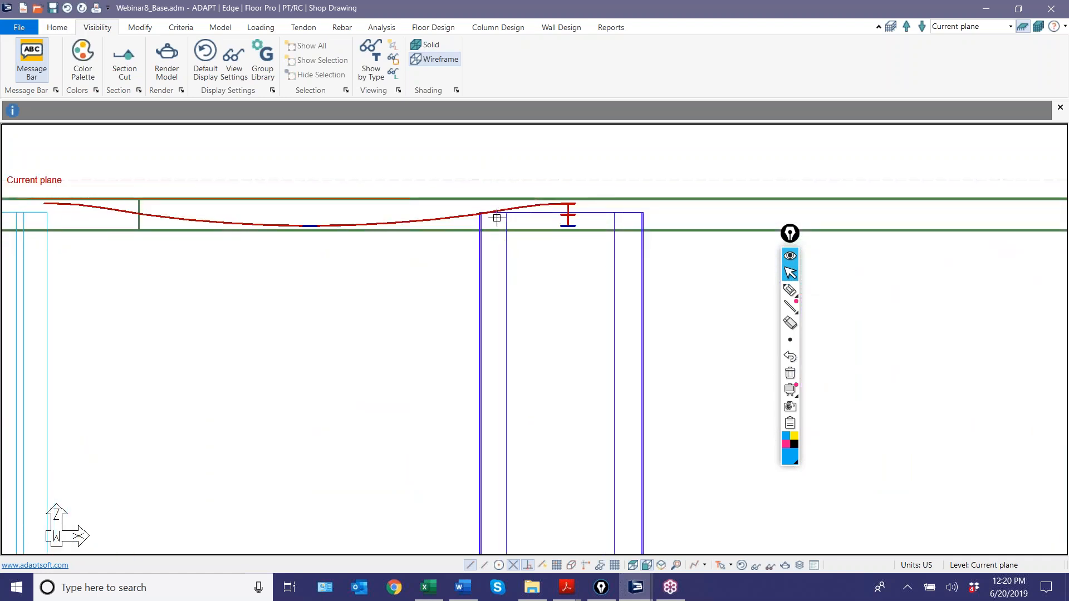
double_click(439, 220)
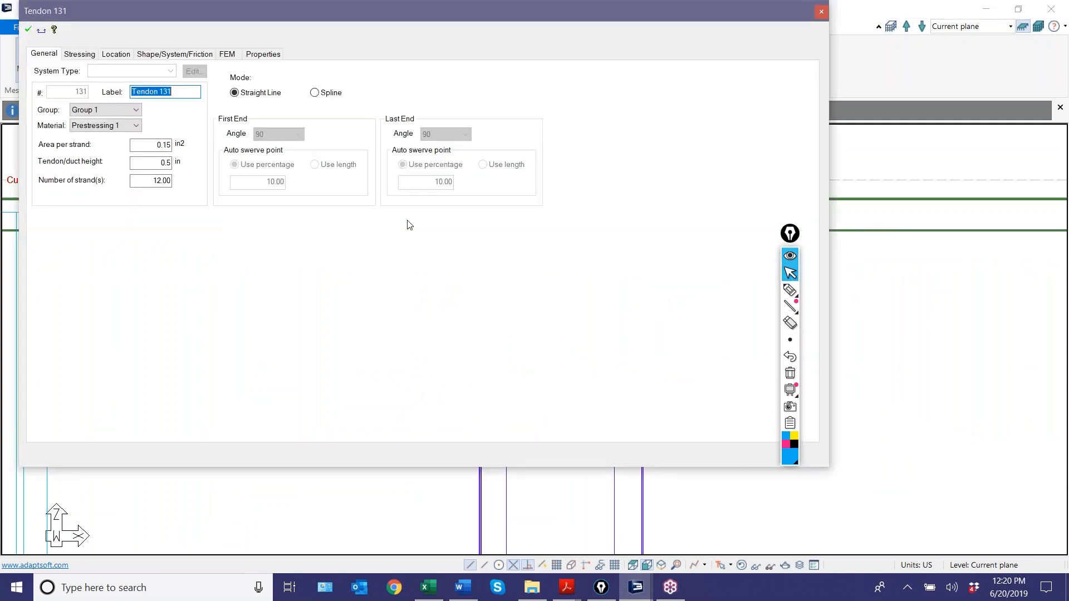
click(174, 53)
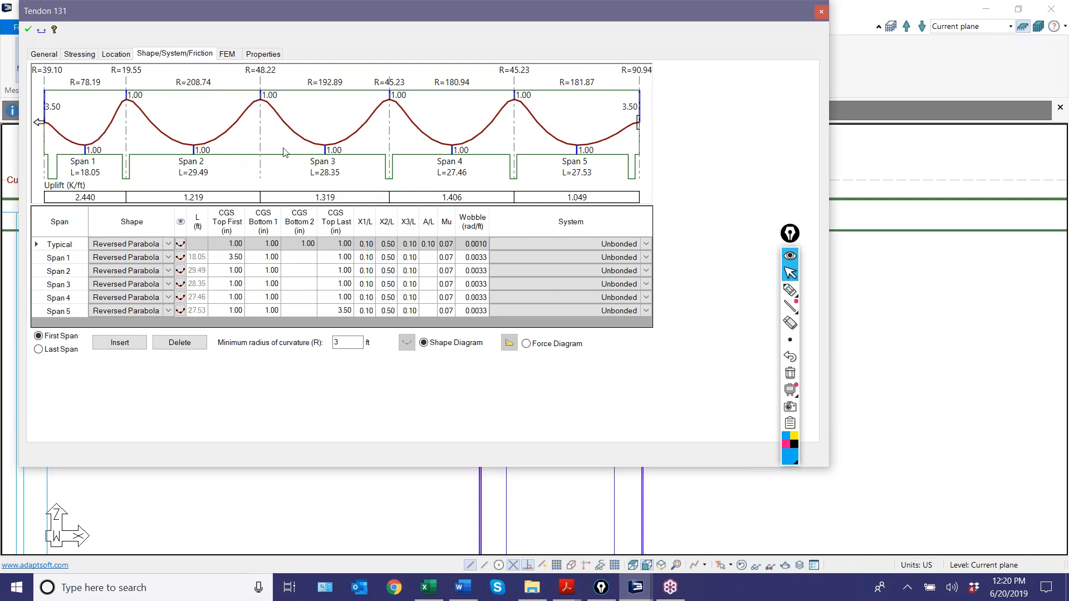
click(116, 53)
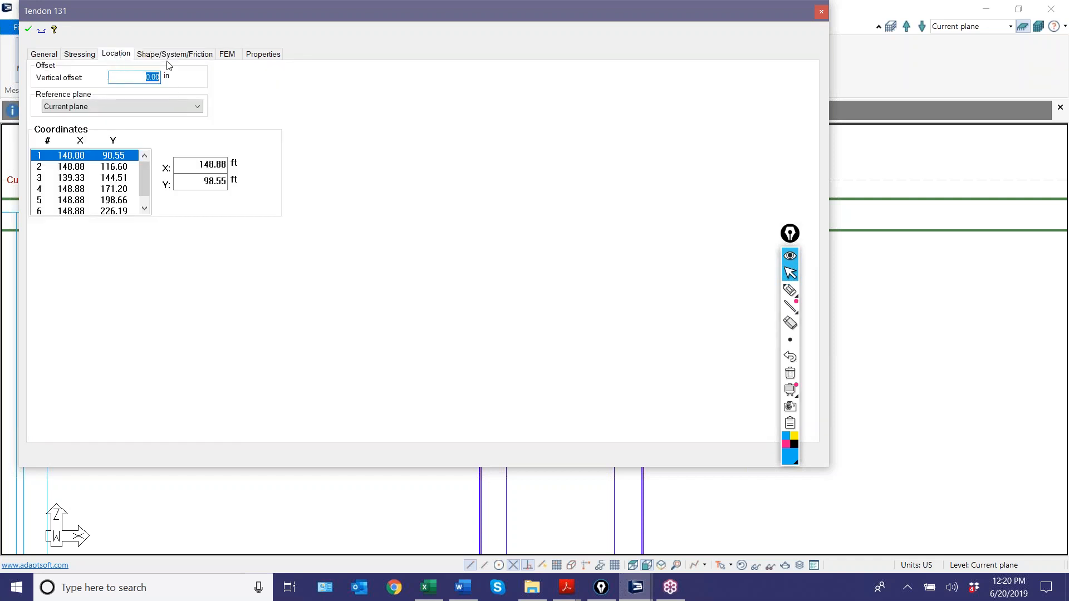
click(342, 504)
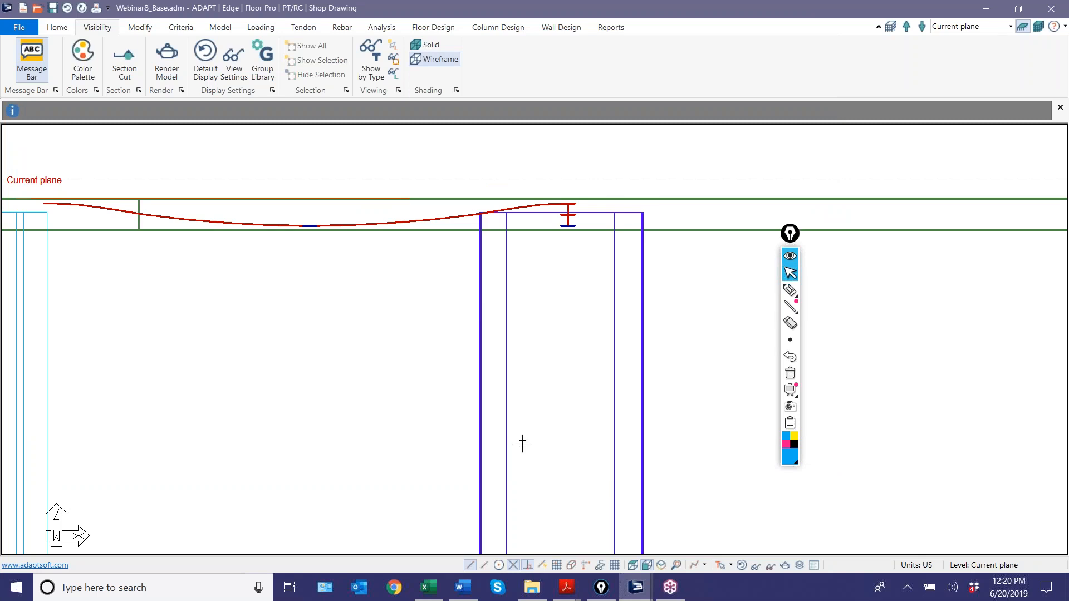
Step: Return to the plan view, check the slab region's vertical offset and close its properties
click(634, 565)
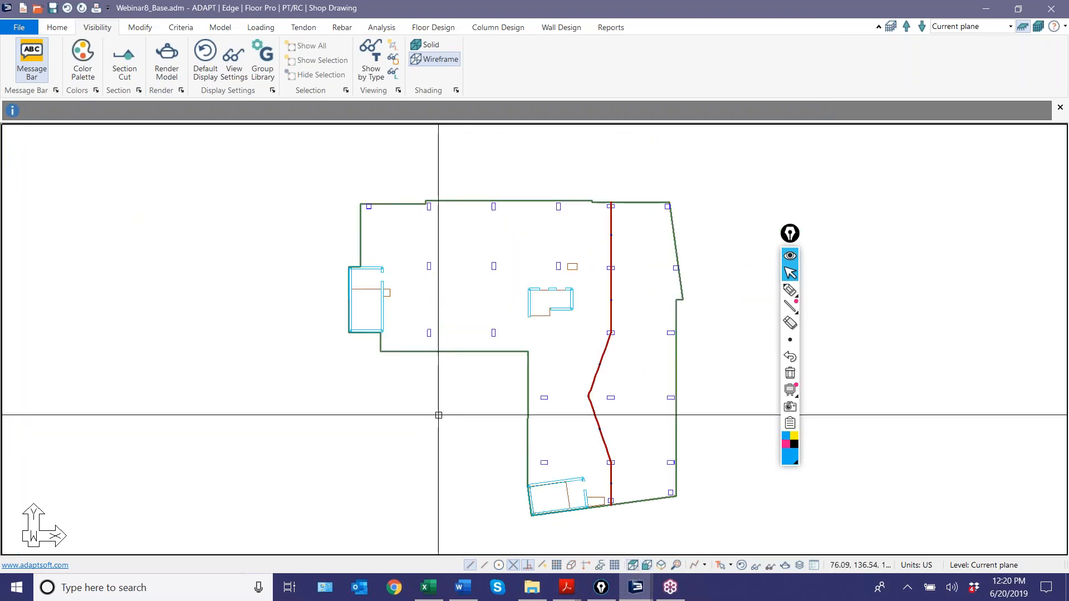
click(465, 351)
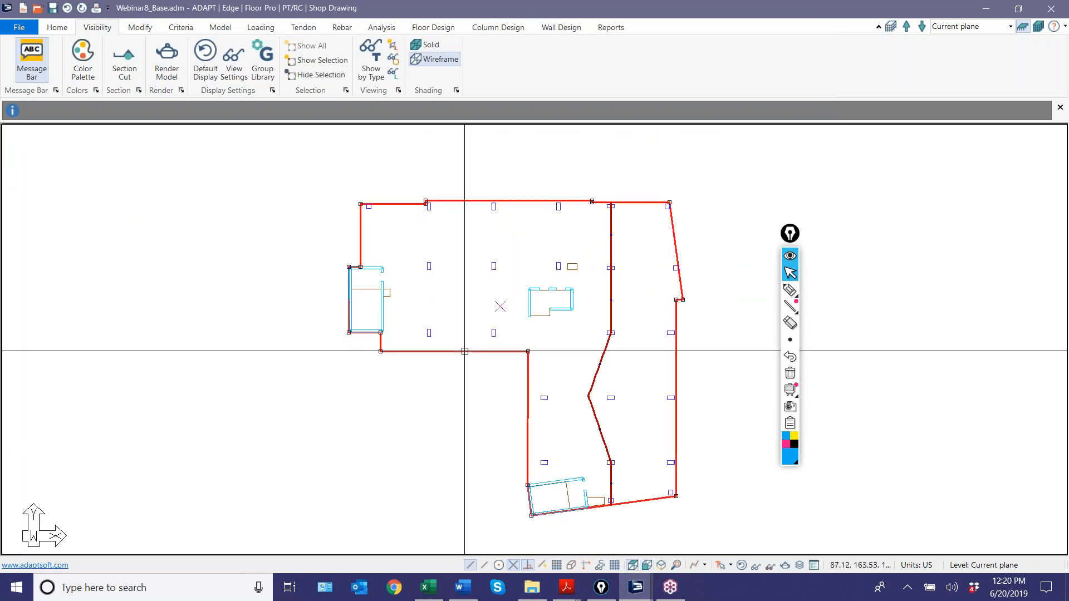
double_click(465, 351)
click(69, 58)
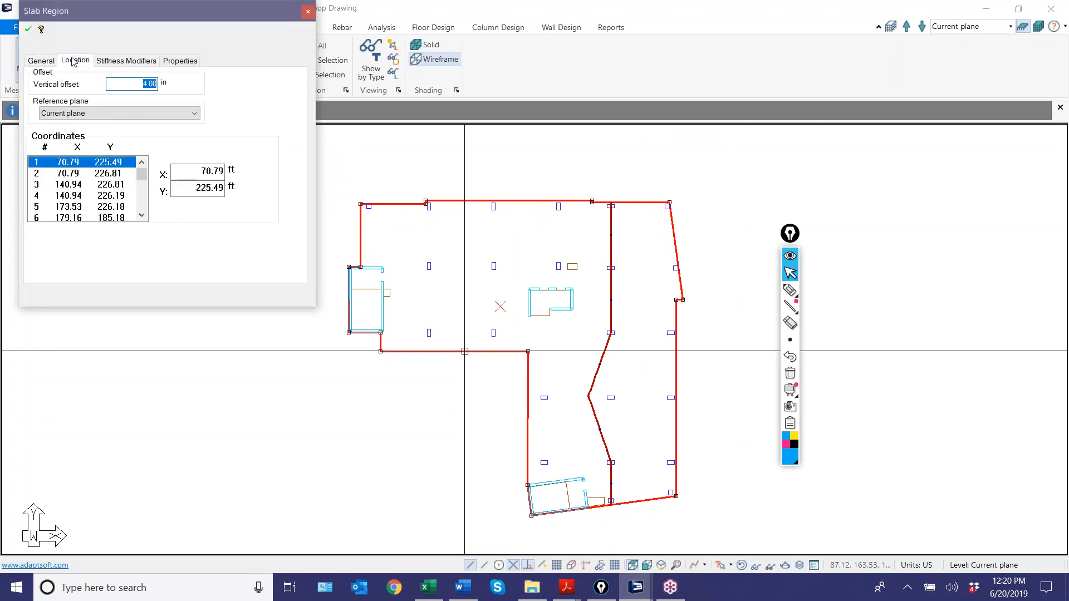
click(28, 29)
Step: Open the tendon's properties from the plan and review its shape, system and friction data per span
scroll(597, 223, up, 2)
click(596, 223)
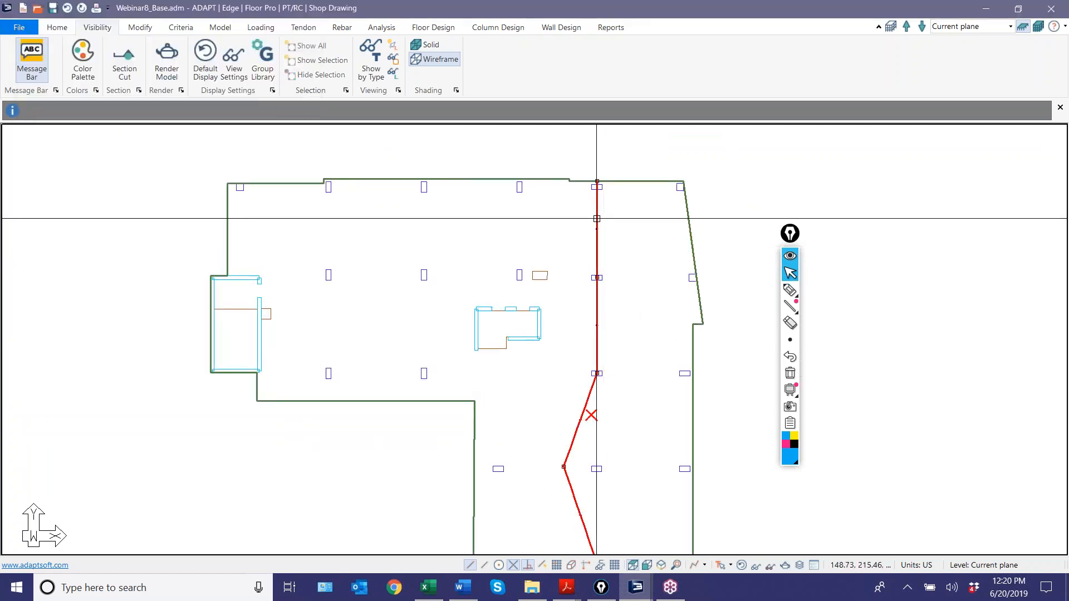
double_click(597, 218)
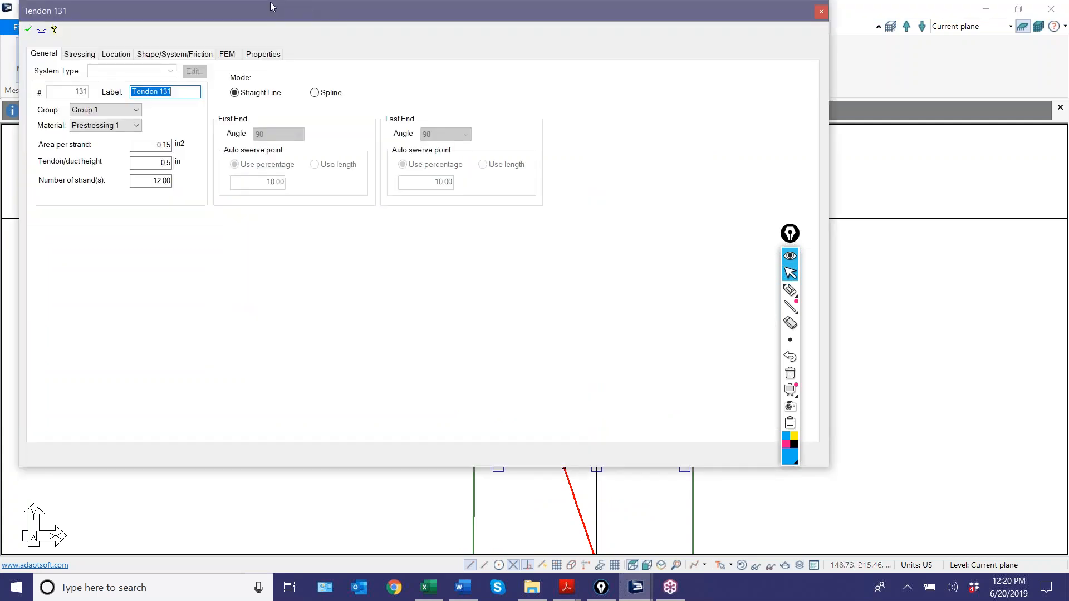
click(185, 52)
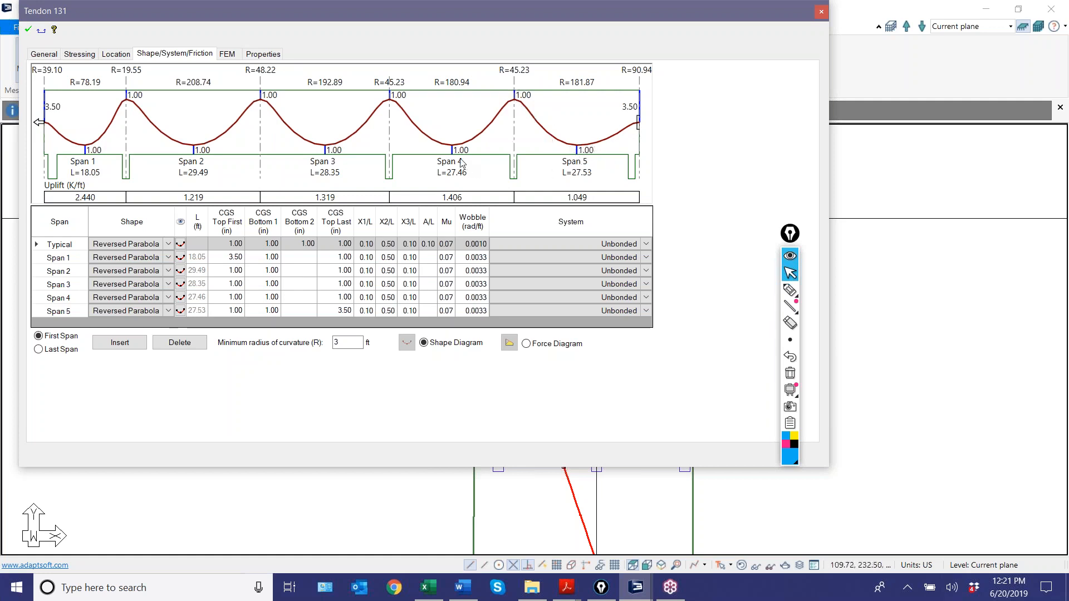
Step: Close the tendon's properties and return to the full slab plan
click(136, 245)
click(136, 311)
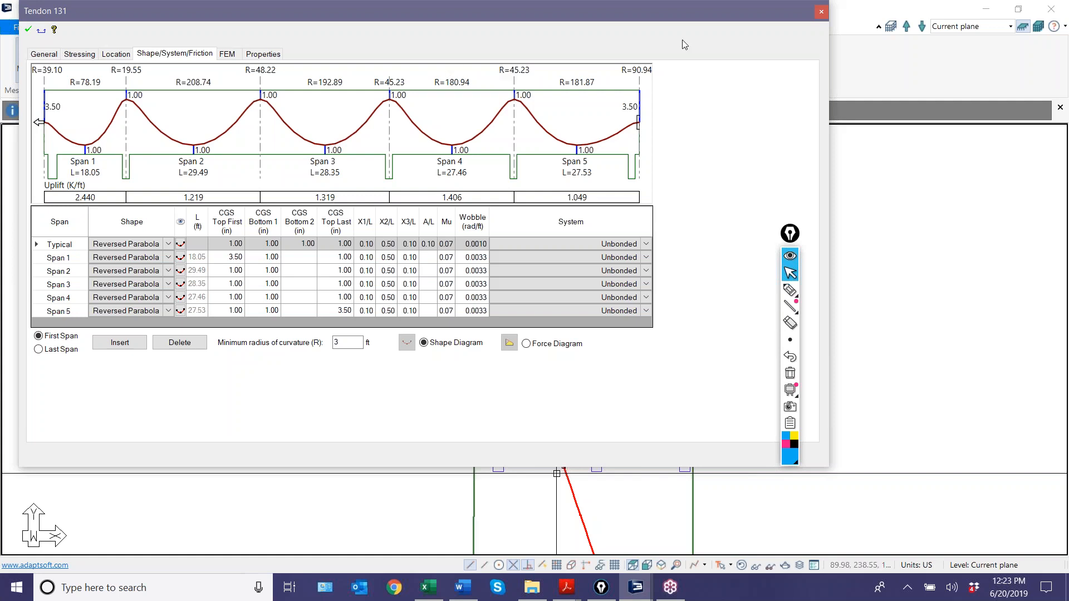
click(820, 12)
key(Escape)
scroll(290, 209, down, 3)
Step: Open the results display settings for the base model and show its analysis result categories
click(382, 27)
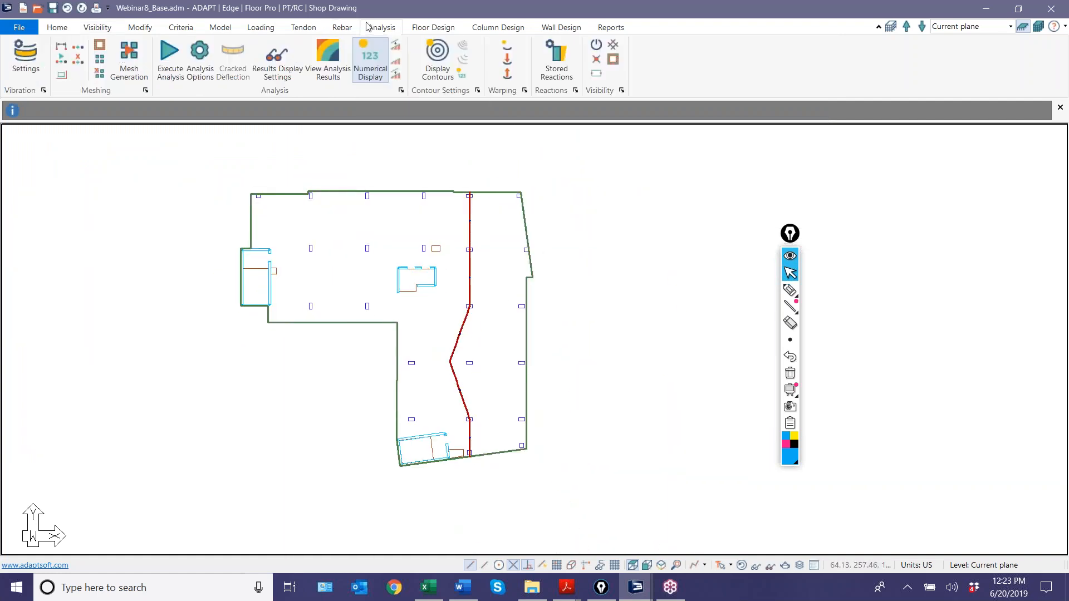
click(283, 61)
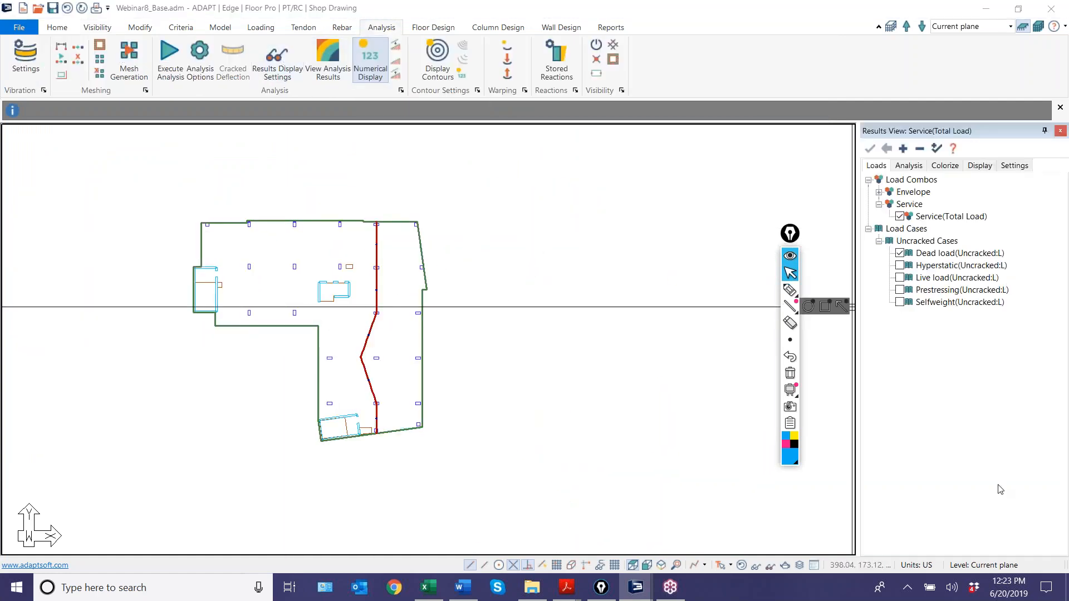
click(908, 165)
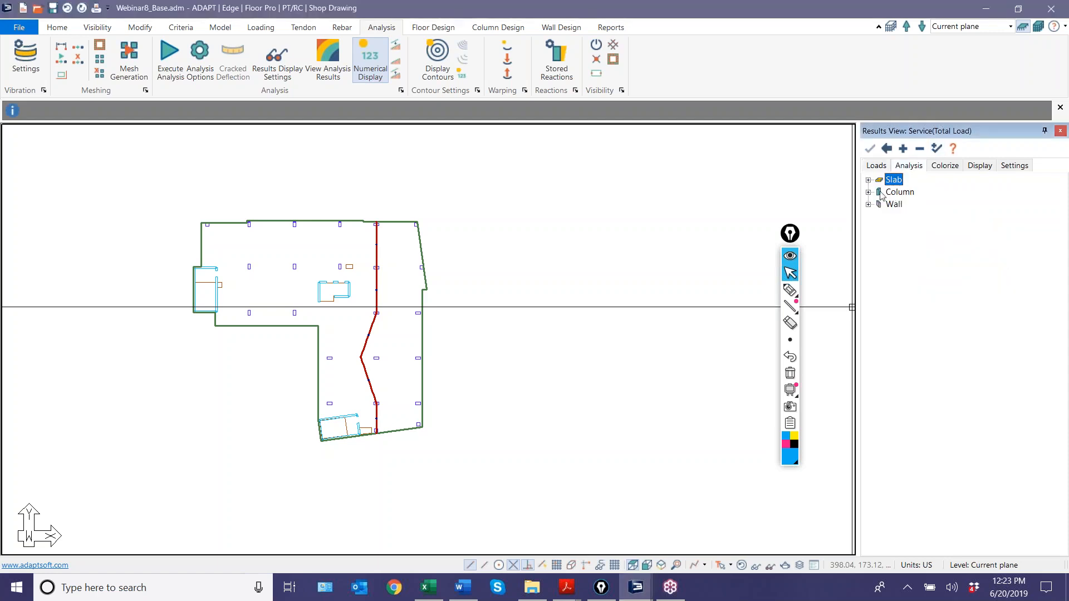
Step: Switch to the Webinar8_Full.adm model and show it in plan view
click(637, 587)
click(580, 539)
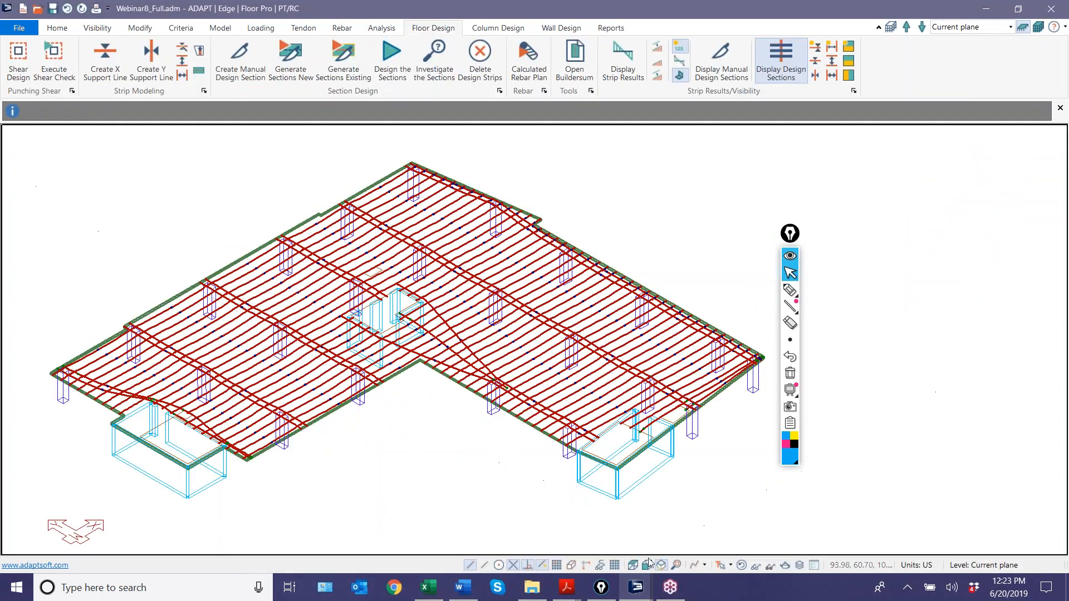
click(633, 565)
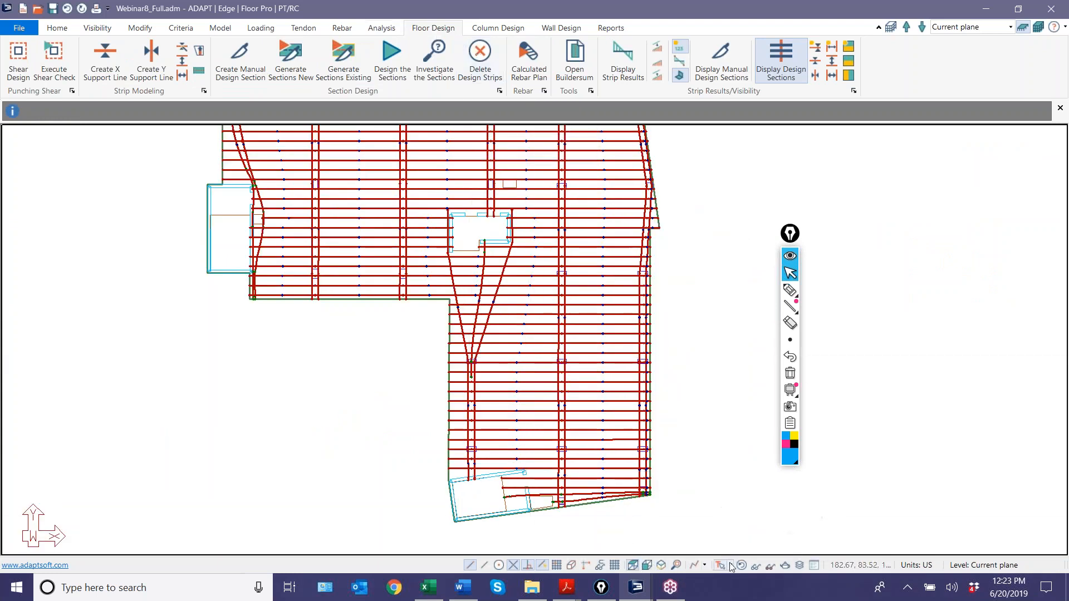
Step: Open the full model's results display settings and expand the Balanced Loading results under Design Sections
click(381, 28)
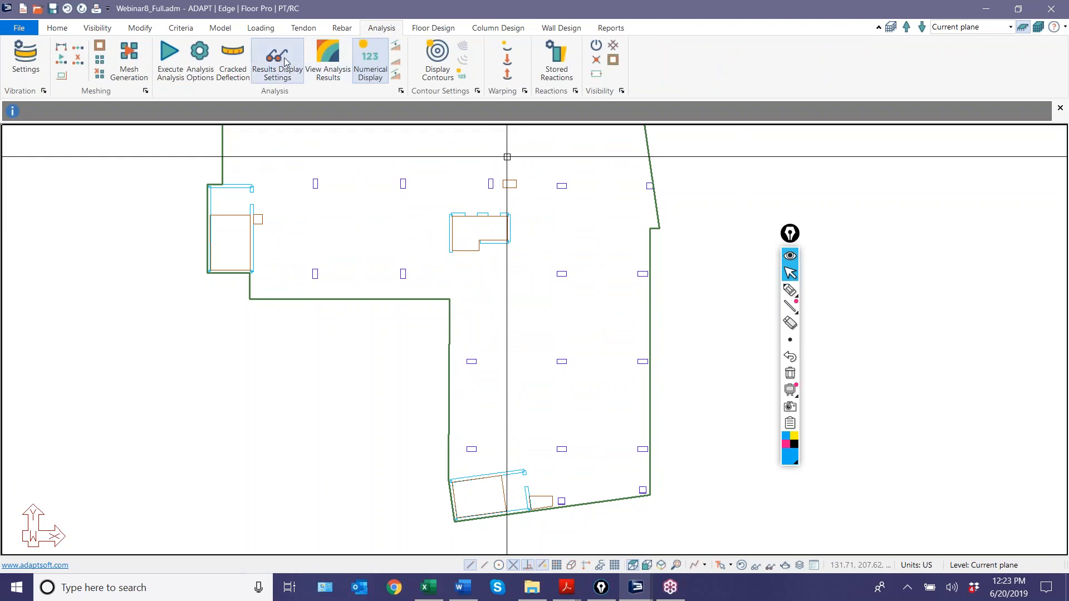
click(908, 166)
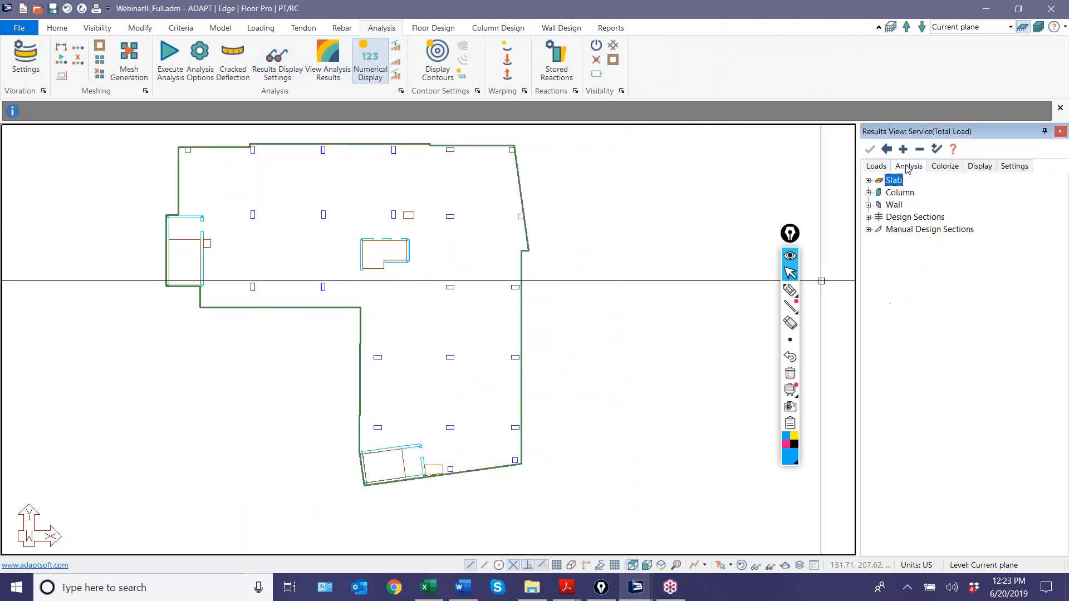
click(868, 217)
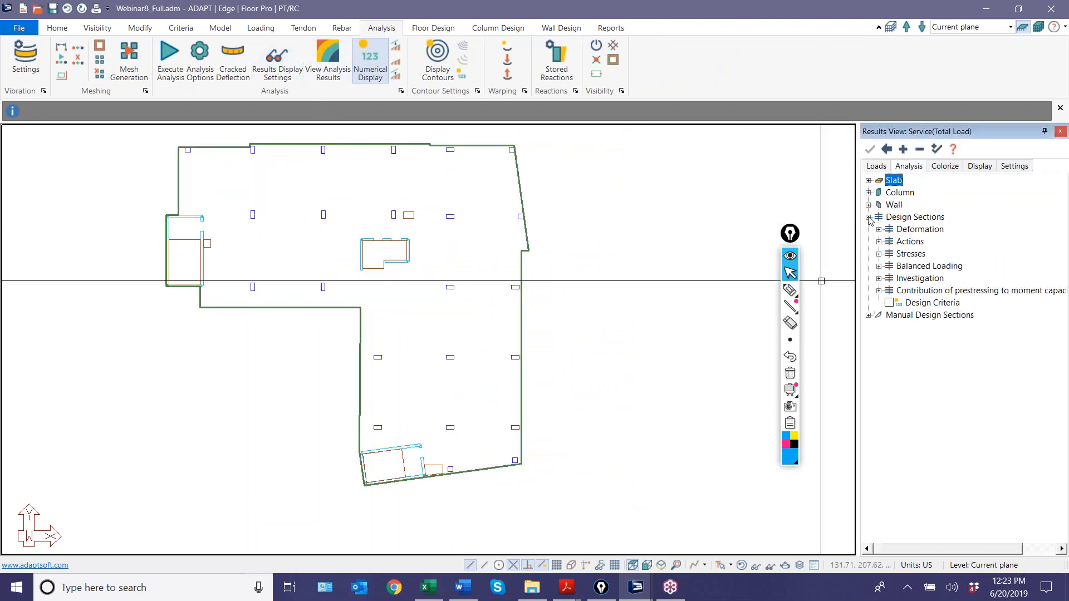
click(878, 266)
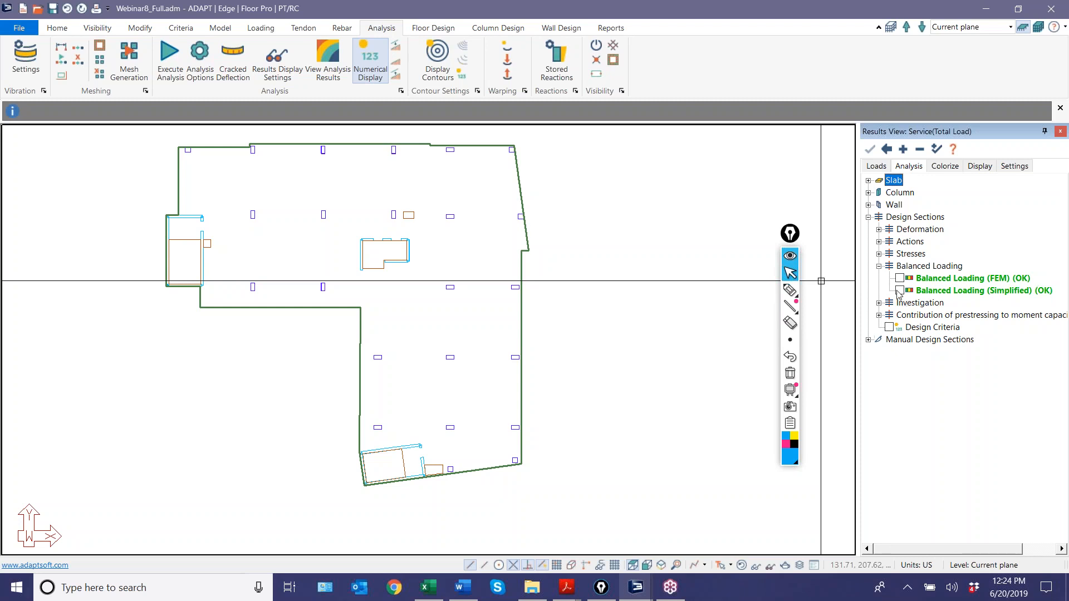
Step: Display the support lines and their design sections on the floor plan
click(442, 32)
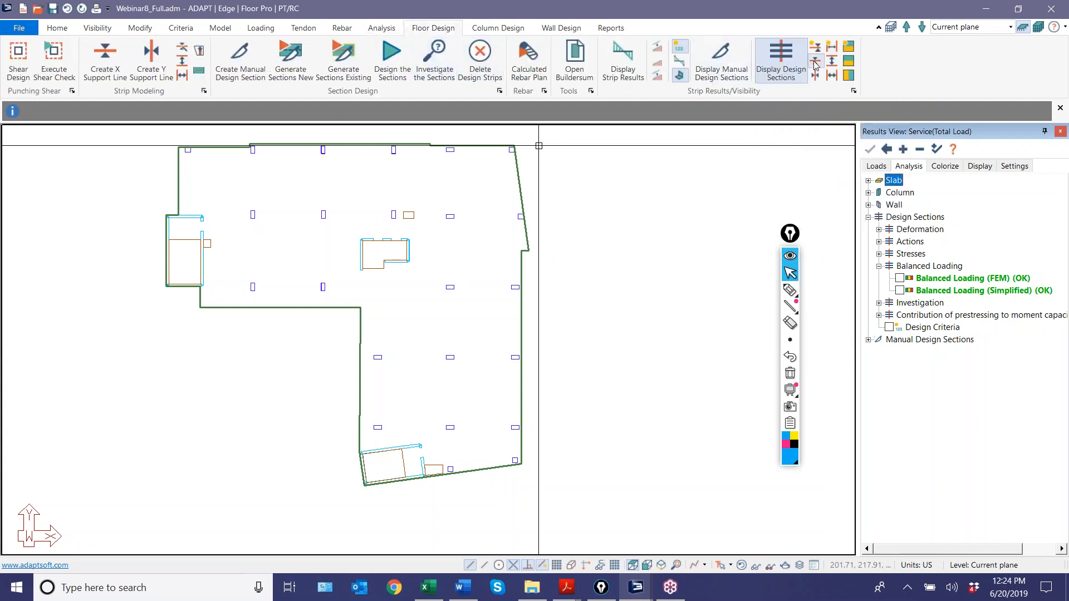
click(781, 64)
scroll(389, 223, up, 6)
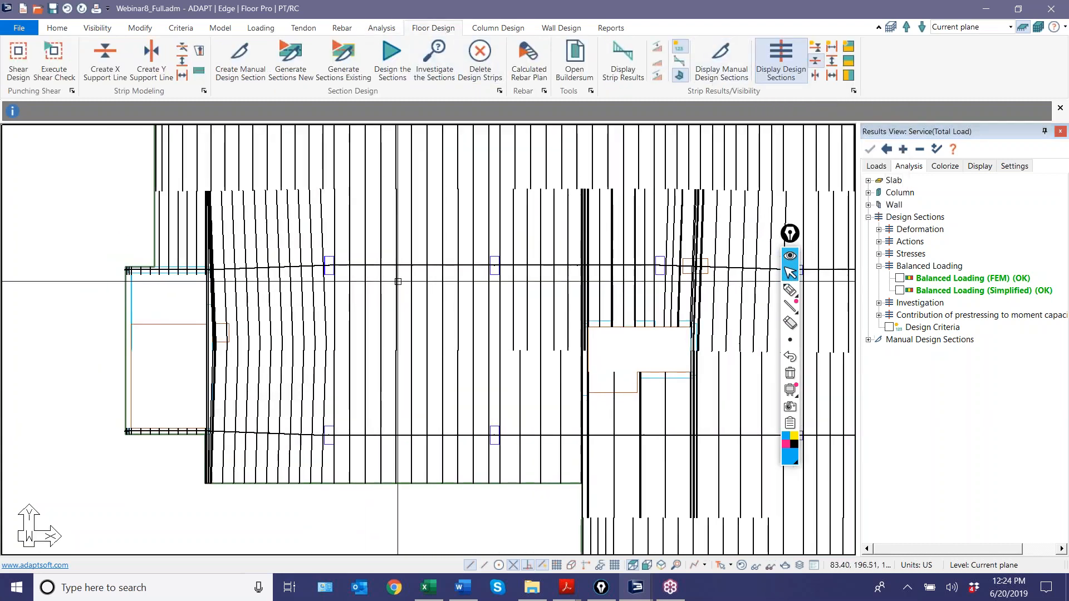
Step: Annotate a tendon grid in blue over the column bay west of the core, and mark the Balanced Loading (Simplified) result
click(790, 289)
mouse_move(332, 184)
mouse_down()
mouse_move(326, 302)
mouse_move(501, 324)
mouse_move(511, 201)
mouse_move(329, 187)
mouse_move(351, 212)
mouse_move(534, 213)
mouse_up()
drag(337, 231, 490, 237)
drag(348, 256, 500, 260)
drag(364, 280, 493, 280)
drag(349, 315, 513, 309)
drag(482, 148, 484, 182)
drag(495, 249, 505, 376)
mouse_move(506, 138)
mouse_down()
mouse_move(518, 214)
mouse_move(508, 411)
mouse_up()
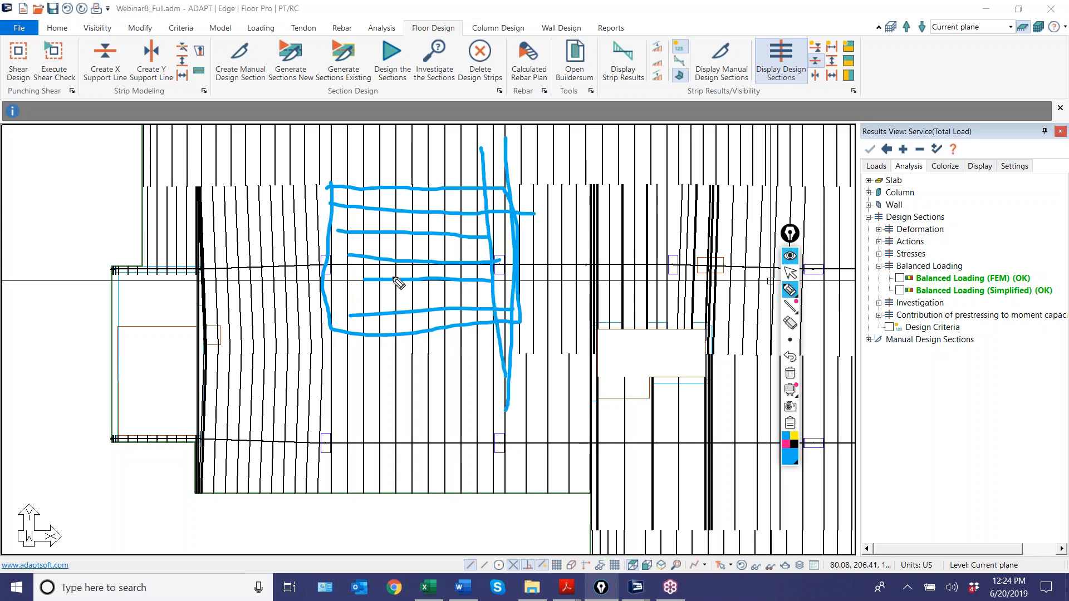
drag(349, 162, 354, 391)
drag(308, 177, 323, 355)
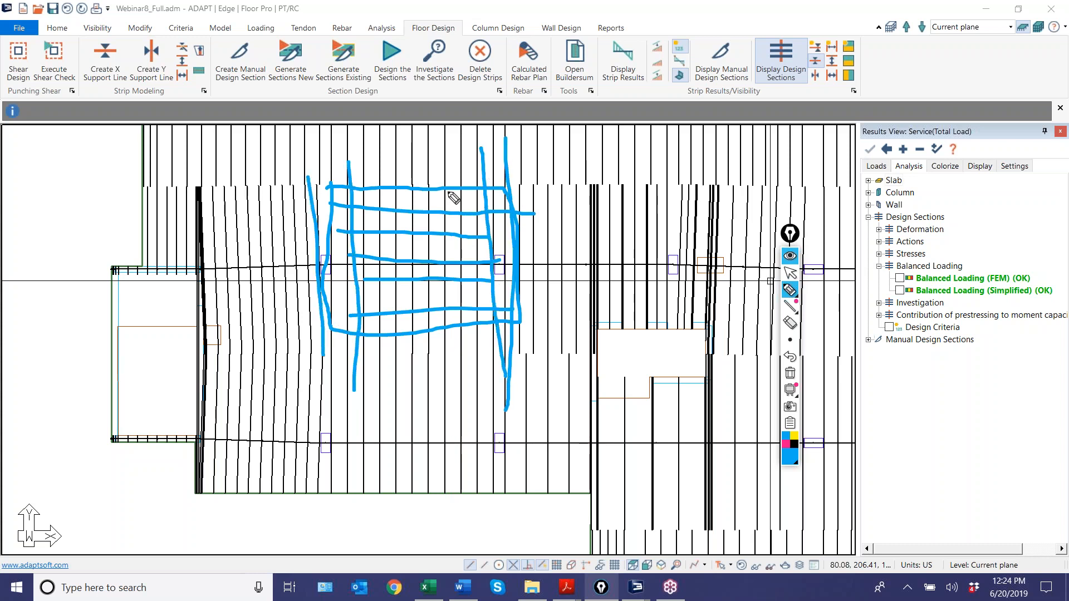
drag(896, 287, 908, 289)
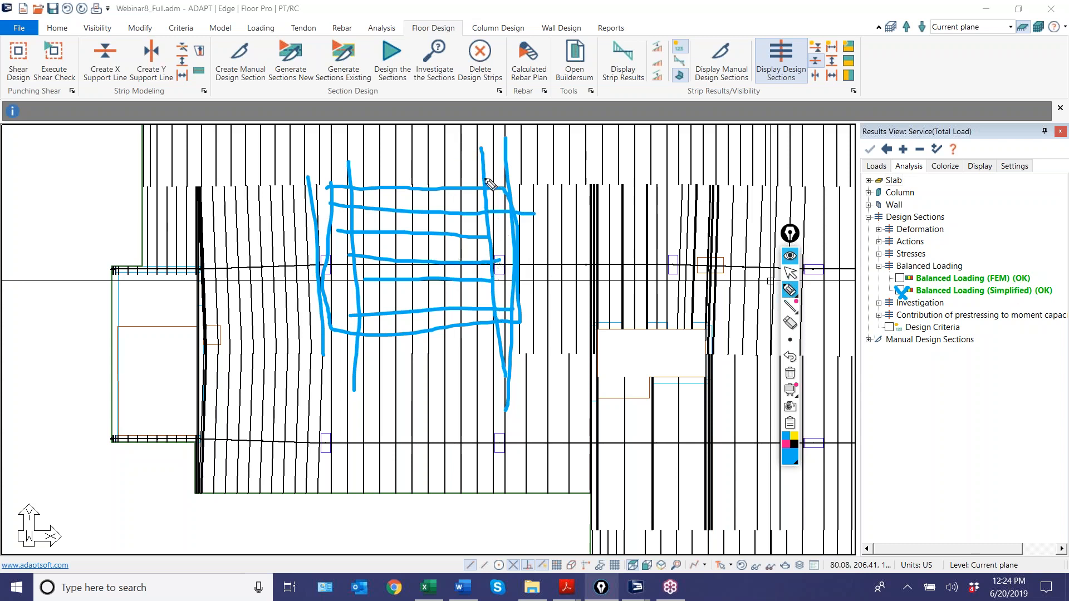
Step: Draw a draped tendon profile with opposing arrows in pink at the bay's east edge, and clear all annotations
click(785, 444)
mouse_move(477, 100)
mouse_down()
mouse_move(464, 137)
mouse_move(504, 225)
mouse_move(490, 394)
mouse_move(498, 435)
mouse_up()
drag(513, 212, 493, 212)
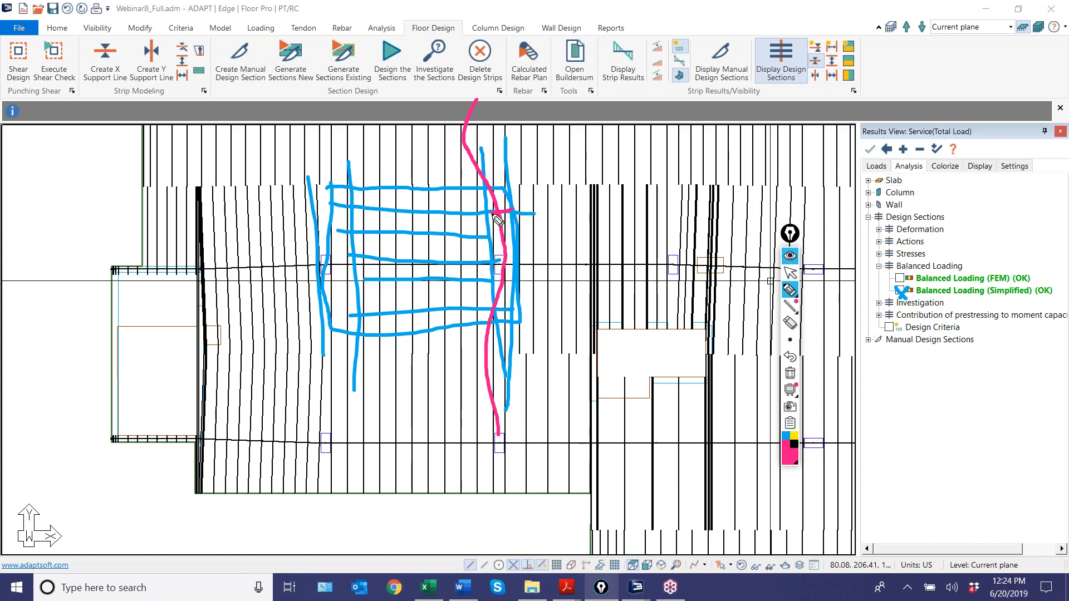
mouse_move(501, 167)
mouse_down()
mouse_move(472, 187)
mouse_move(512, 199)
mouse_move(486, 236)
mouse_up()
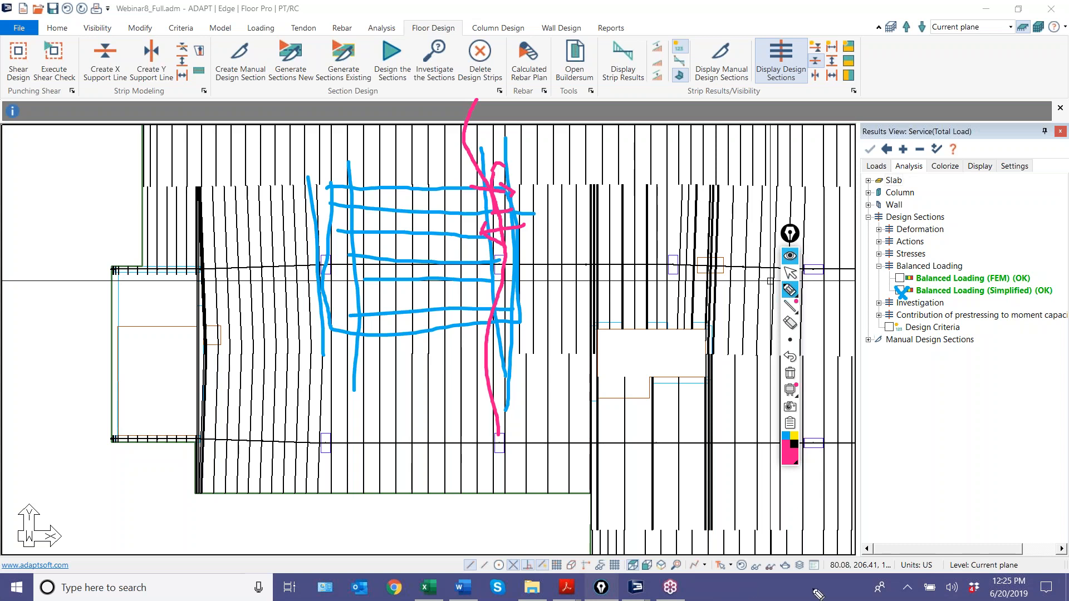
click(790, 373)
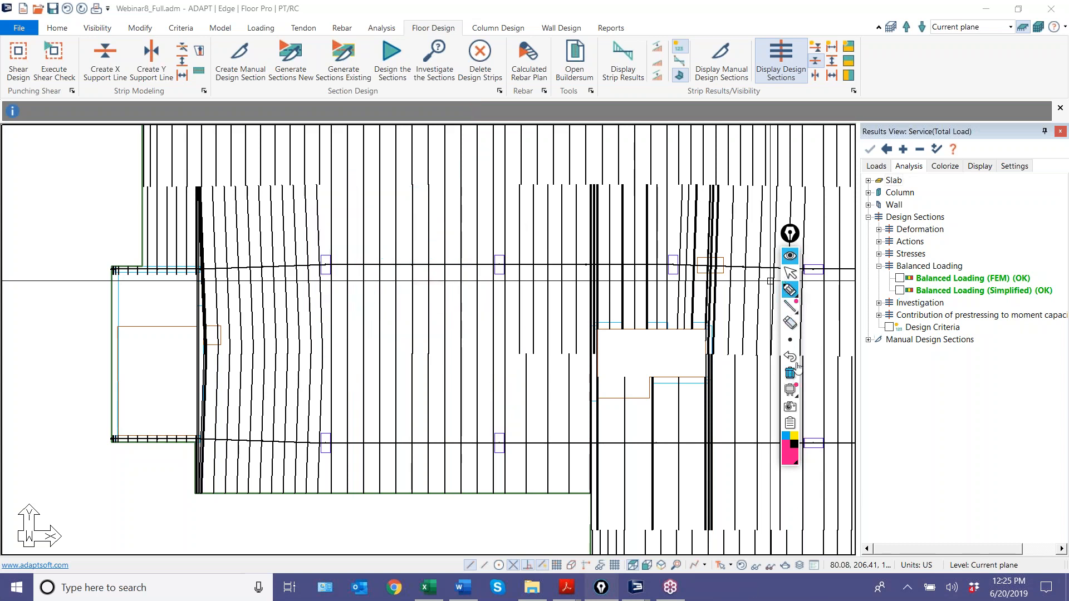
click(790, 272)
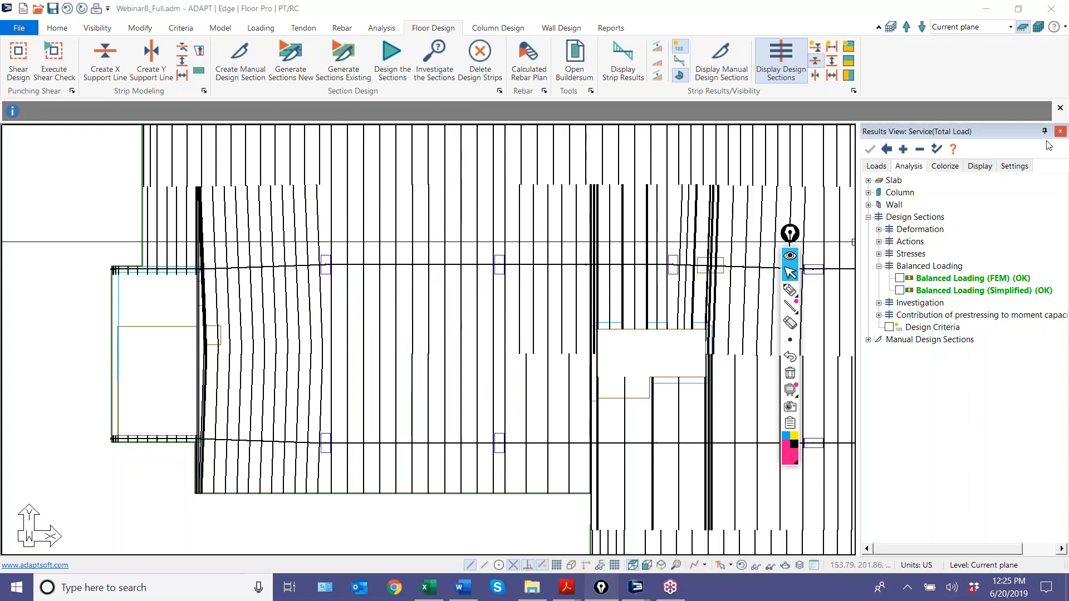
Step: Switch back to the Webinar8_Base.adm model and bring the whole slab with its tendon into view
mouse_move(635, 588)
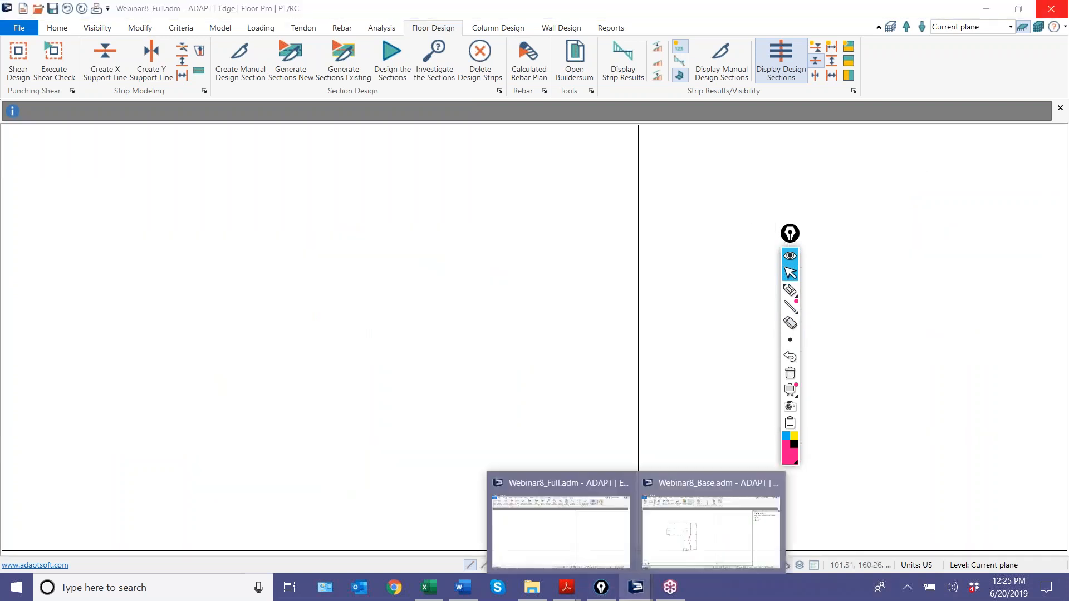
click(716, 523)
middle_drag(449, 449, 540, 439)
scroll(539, 440, up, 7)
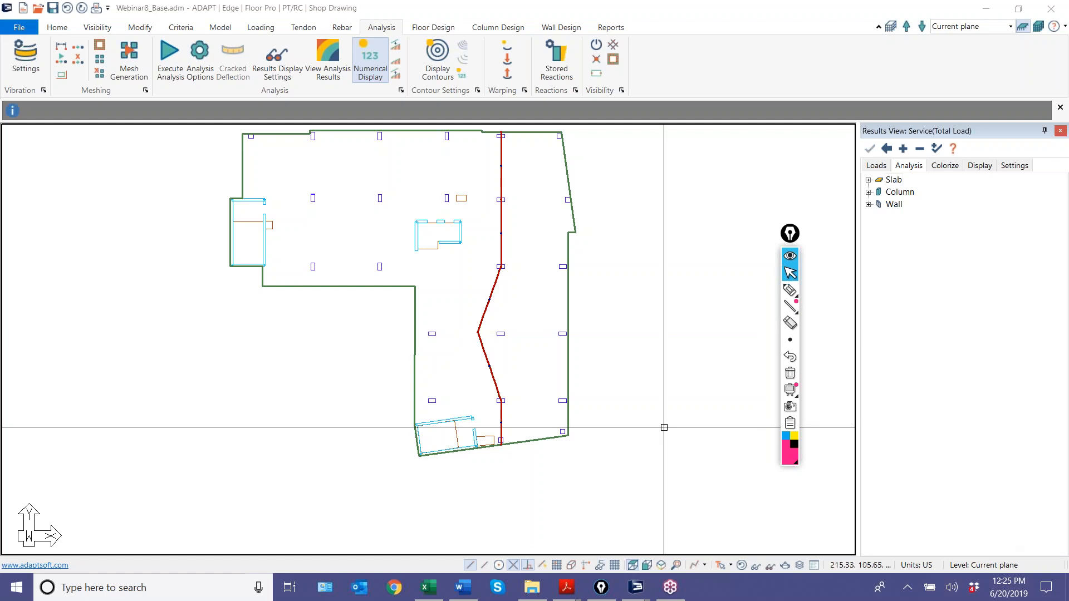
Step: Open the banded tendon's properties and show its shape, system and friction data
click(500, 234)
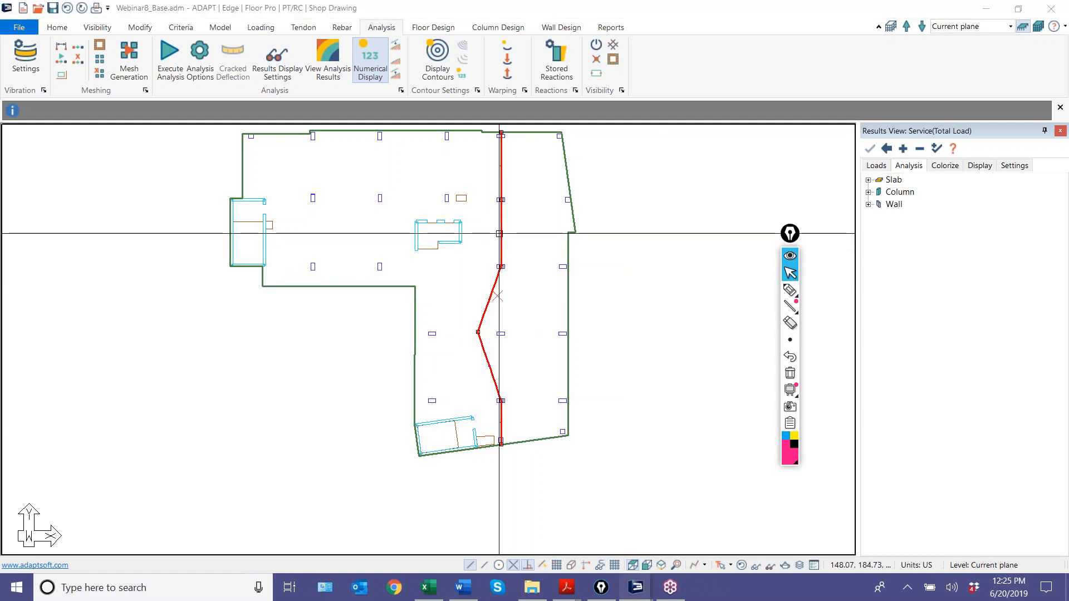
double_click(499, 233)
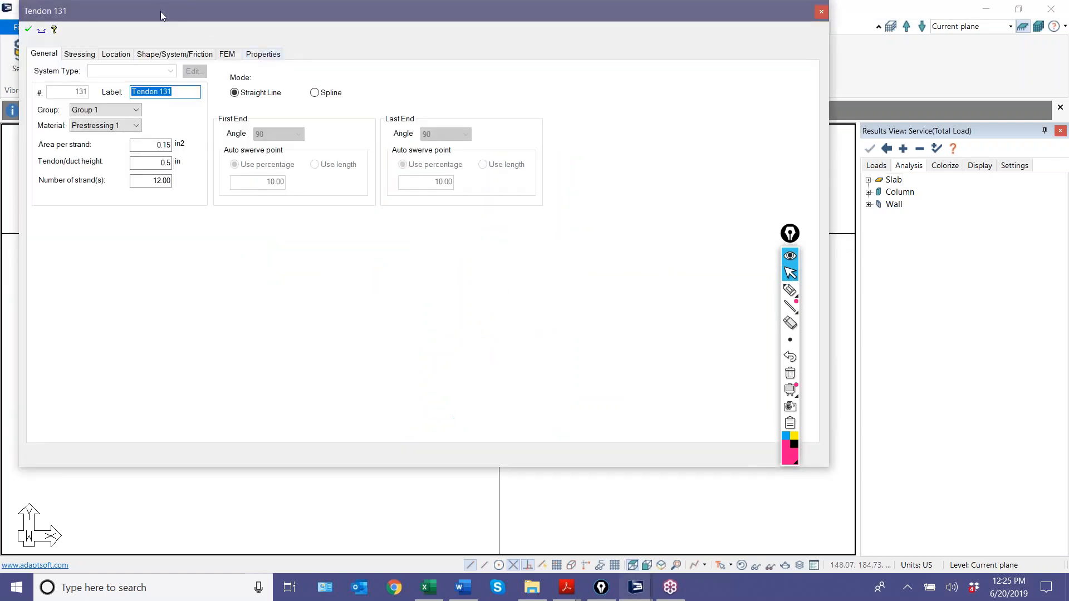
click(175, 55)
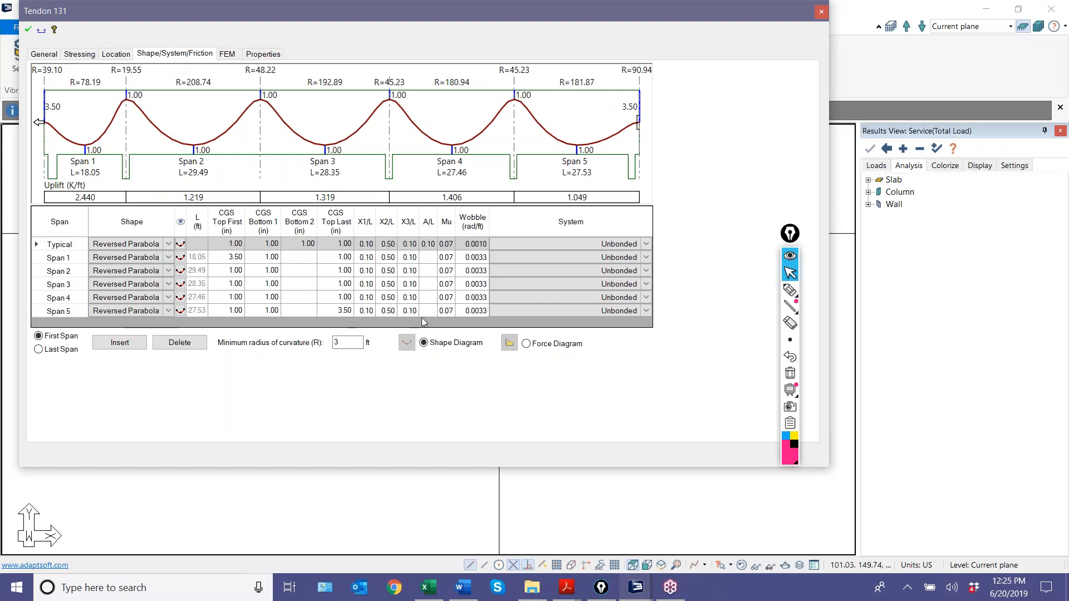
Step: Review the tendon's FEM component contribution options and its layer and line display properties
click(229, 56)
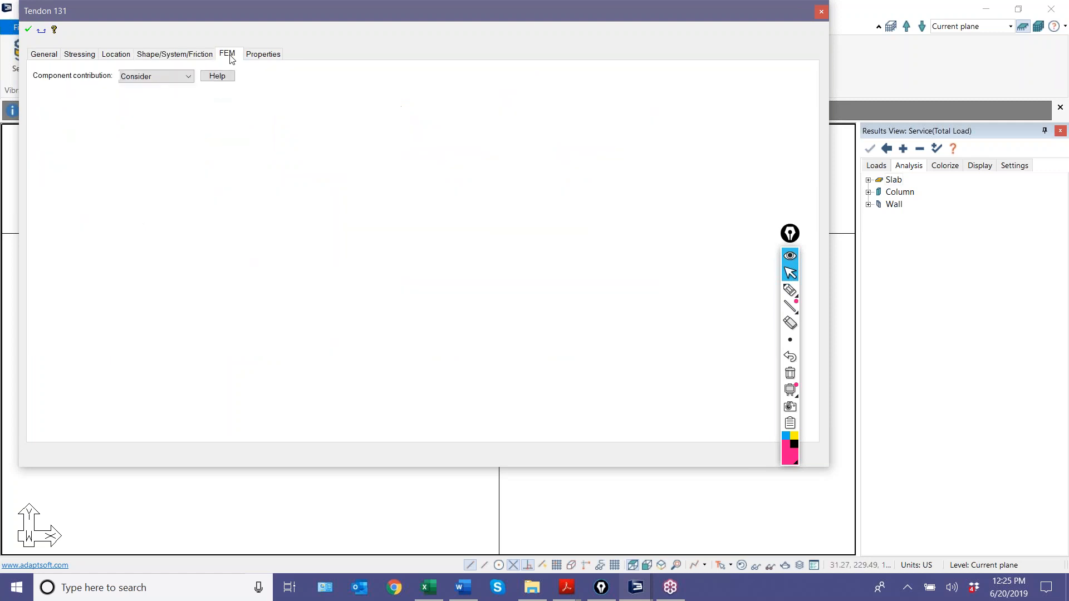
click(154, 77)
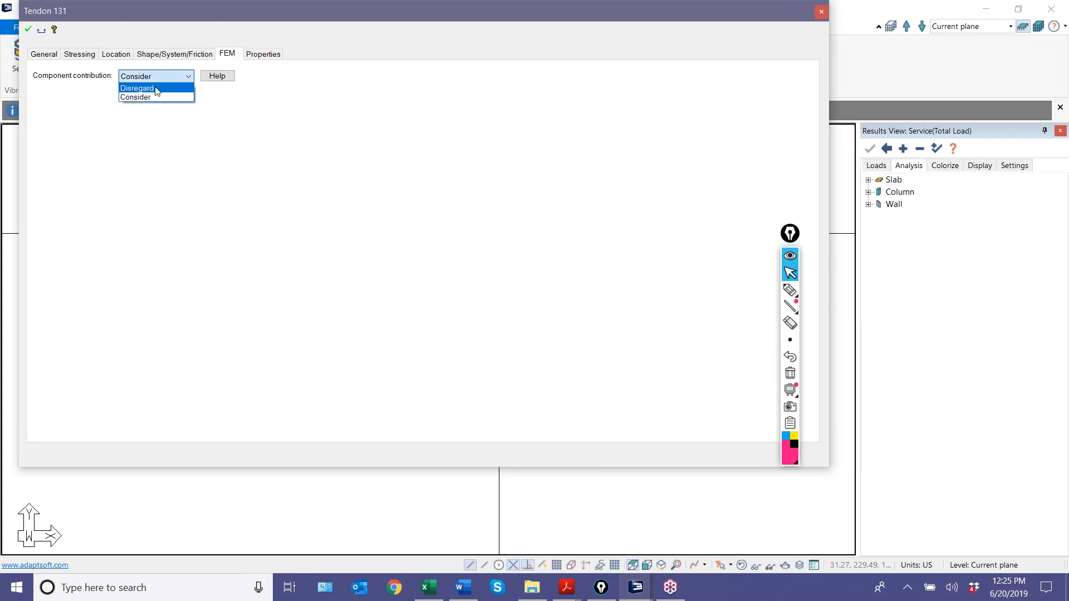
click(174, 53)
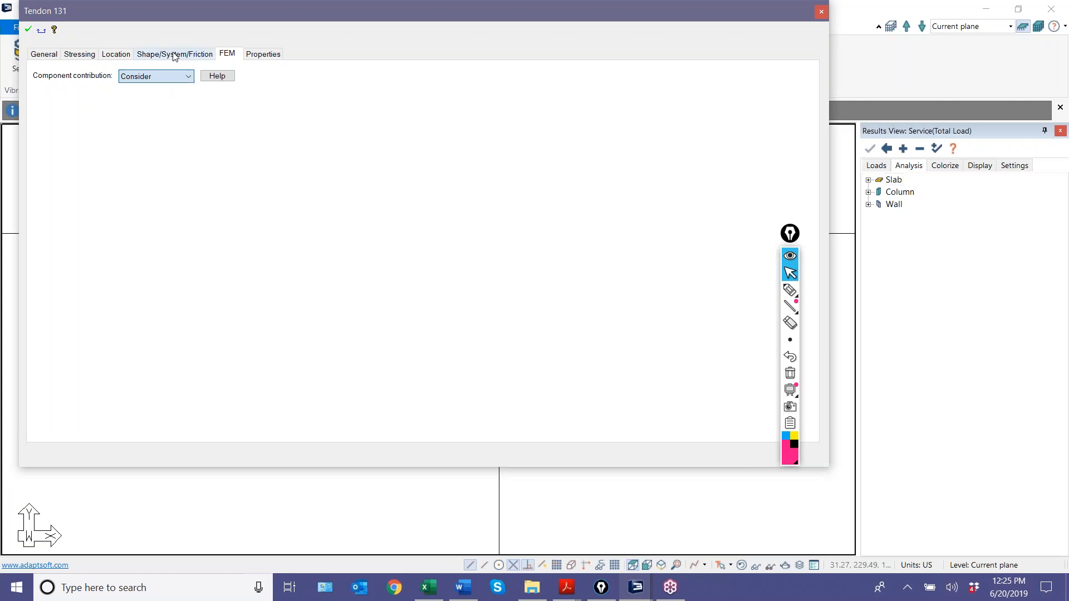
click(174, 54)
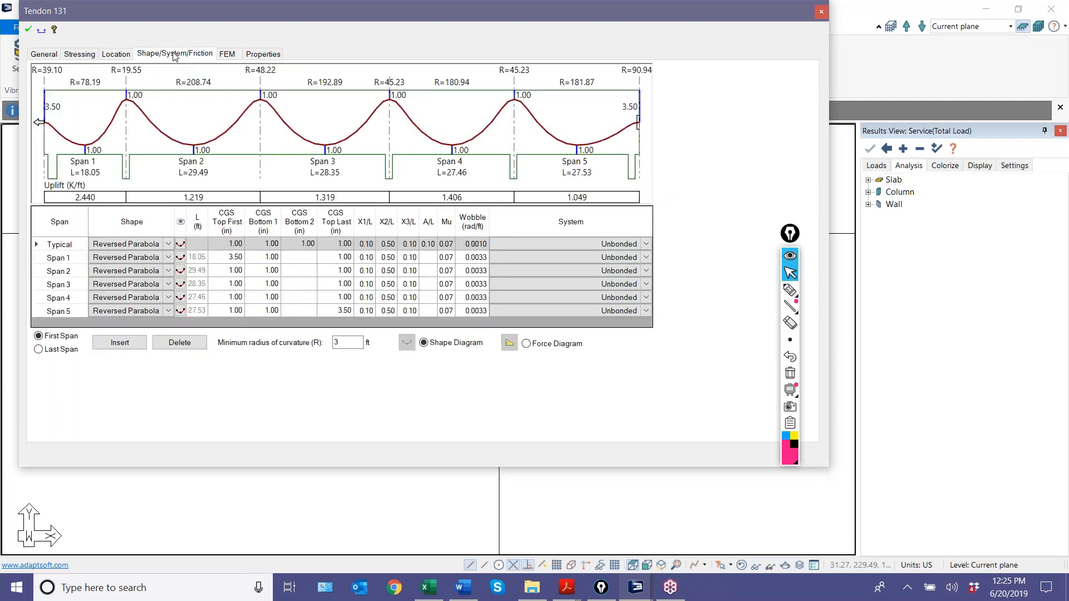
click(262, 54)
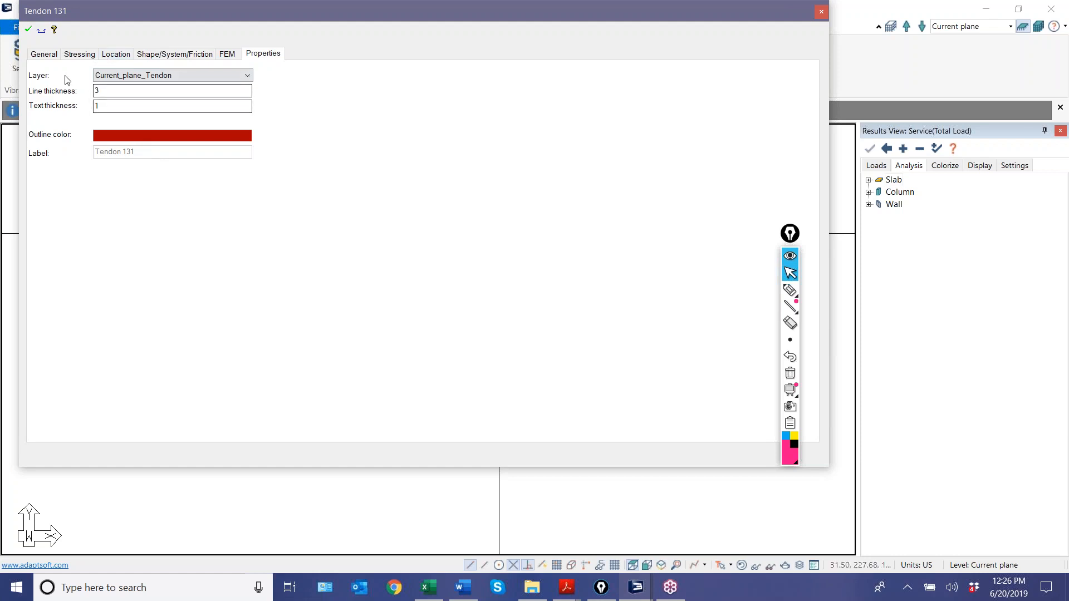
Step: Return to the tendon's shape data and list the available profile shapes for Span 1
click(161, 53)
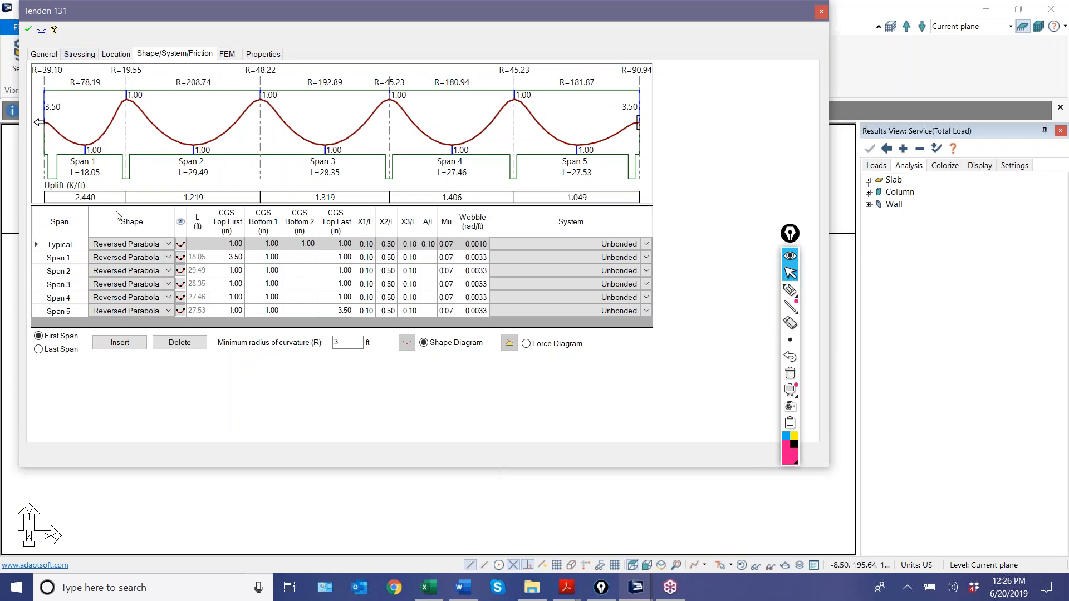
click(168, 260)
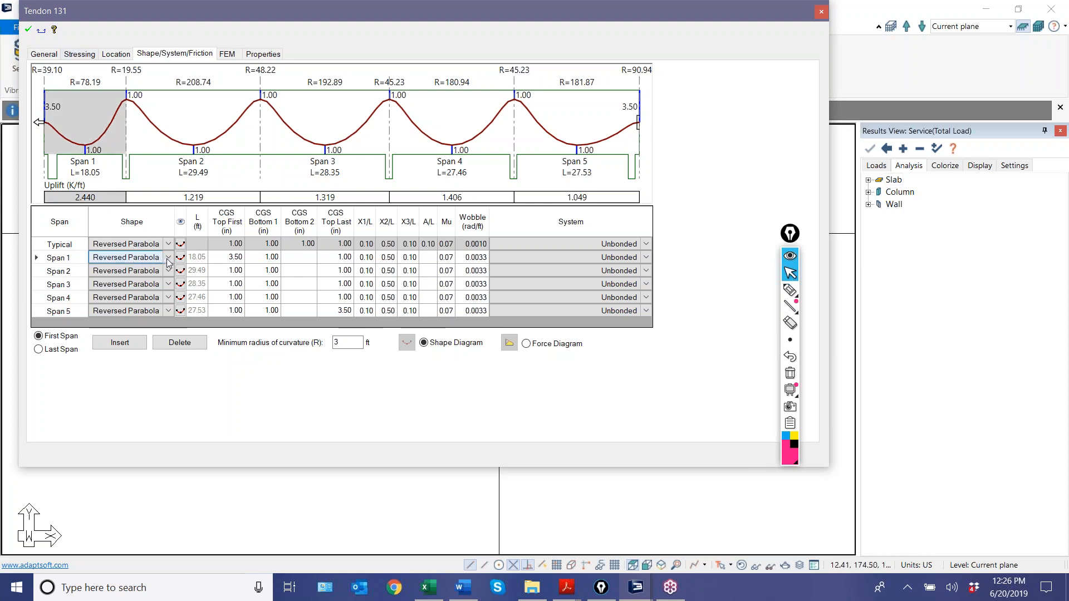
click(168, 259)
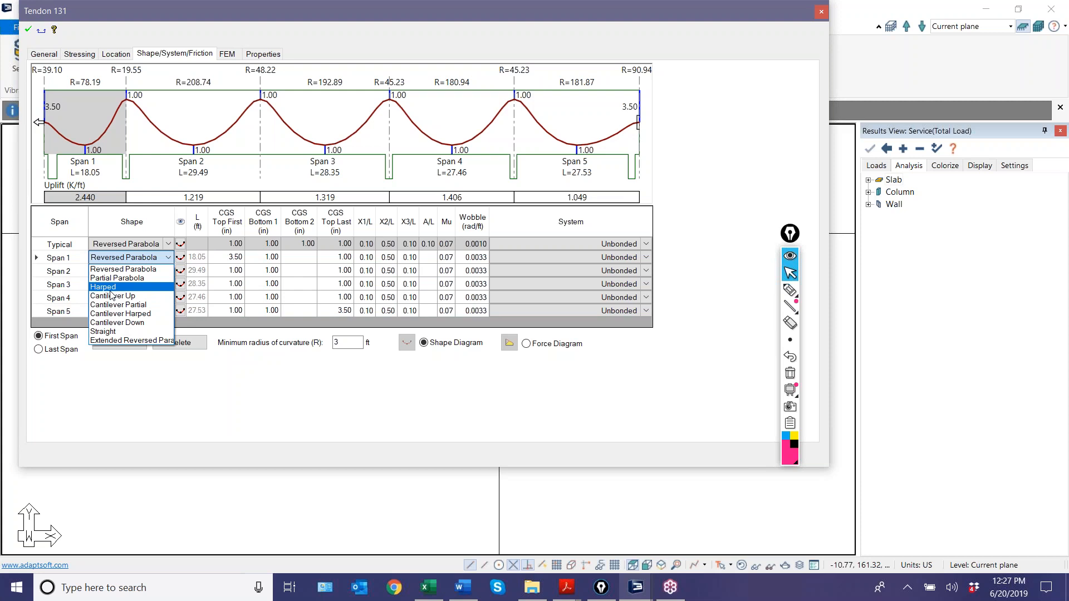
Step: Check Span 1's X1/L inflection ratio and view the Reversed Parabola reference diagram with its ratio limits
click(344, 272)
click(359, 272)
click(368, 257)
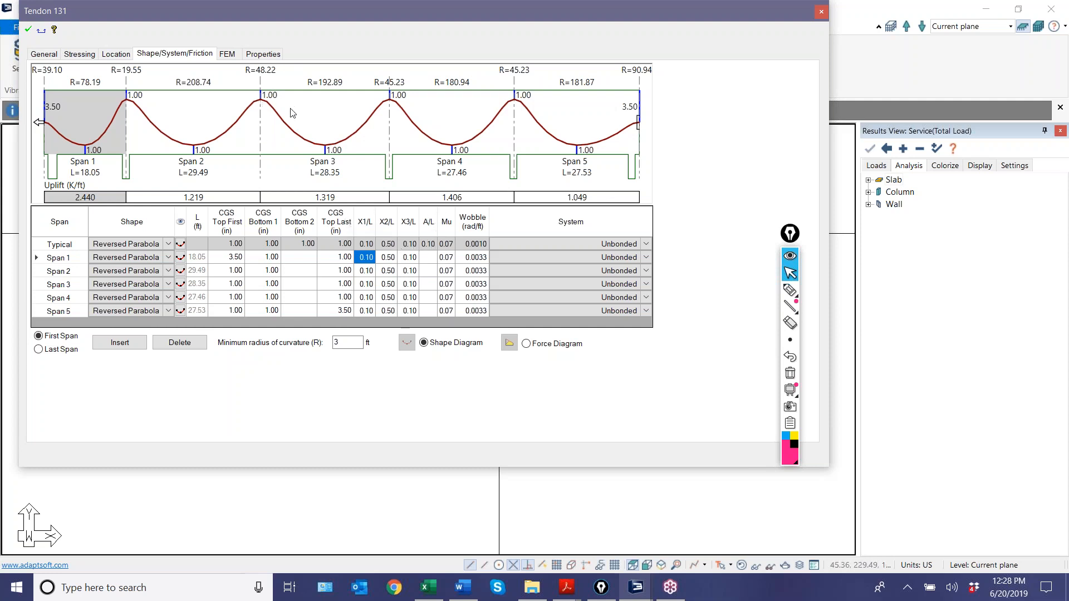
click(180, 257)
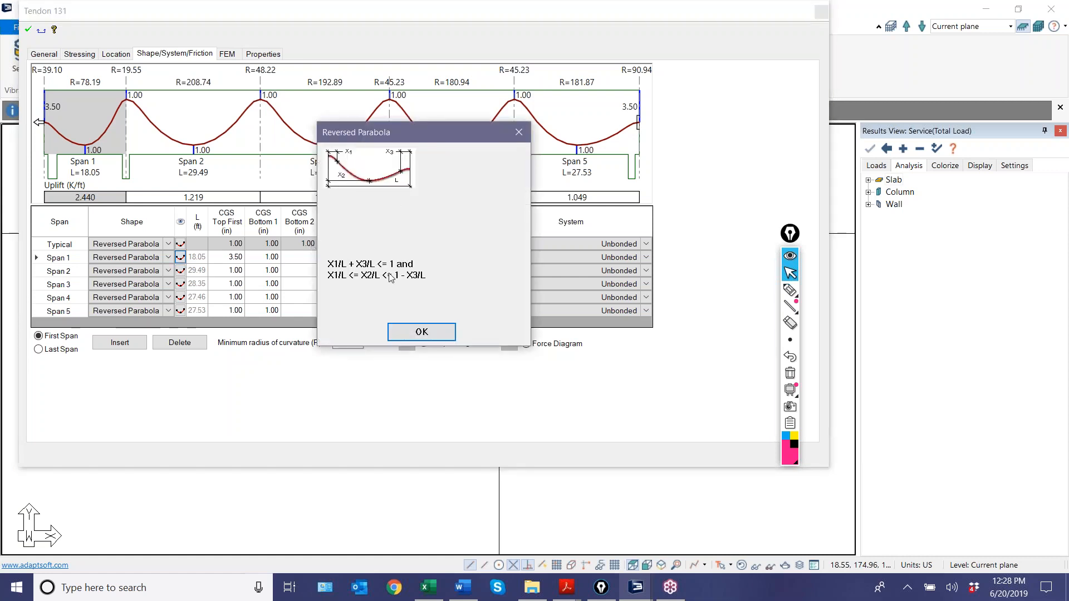
click(408, 335)
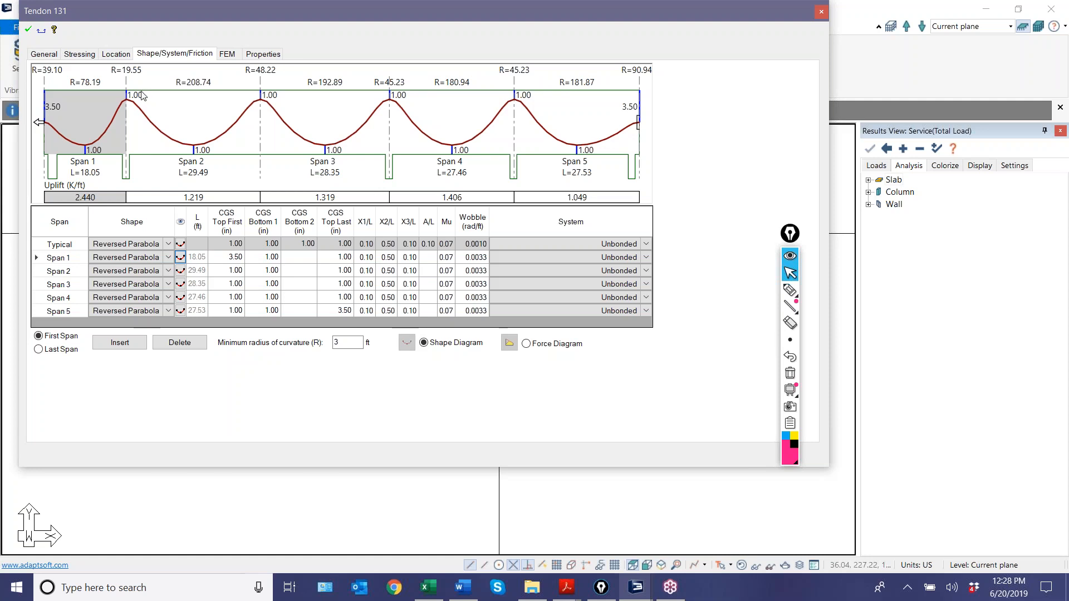
Step: Review the tendon's general strand data, its calculated-force stressing settings and its location coordinates
click(48, 59)
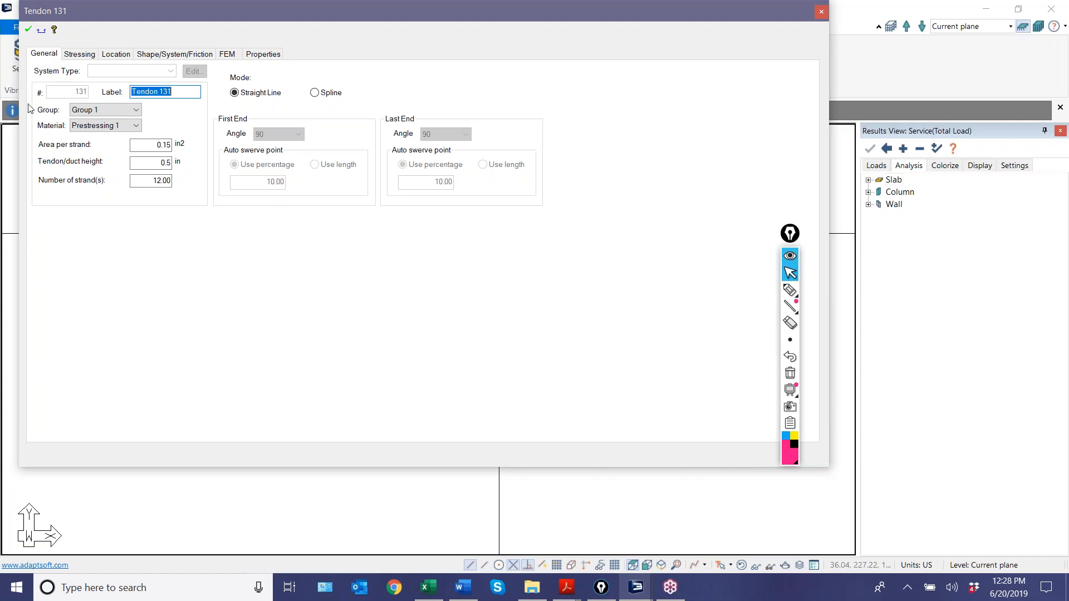
click(155, 181)
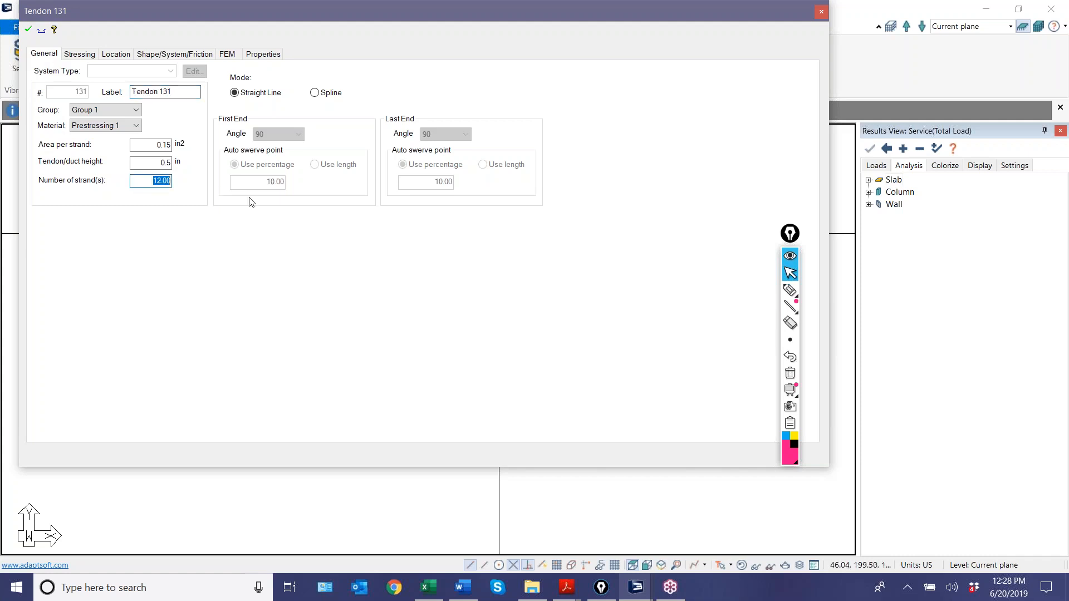
click(83, 55)
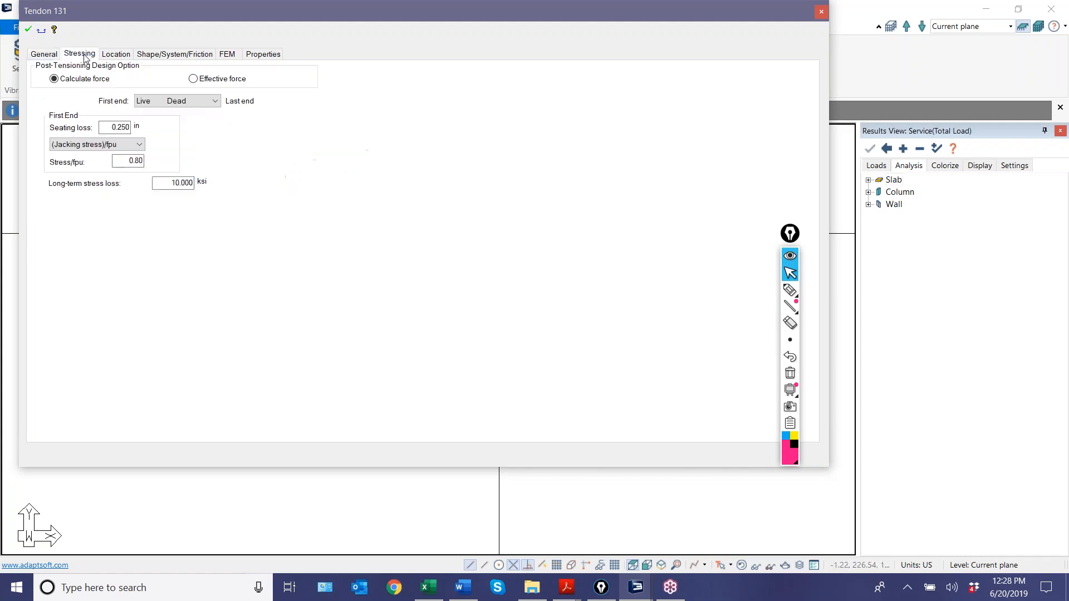
click(118, 54)
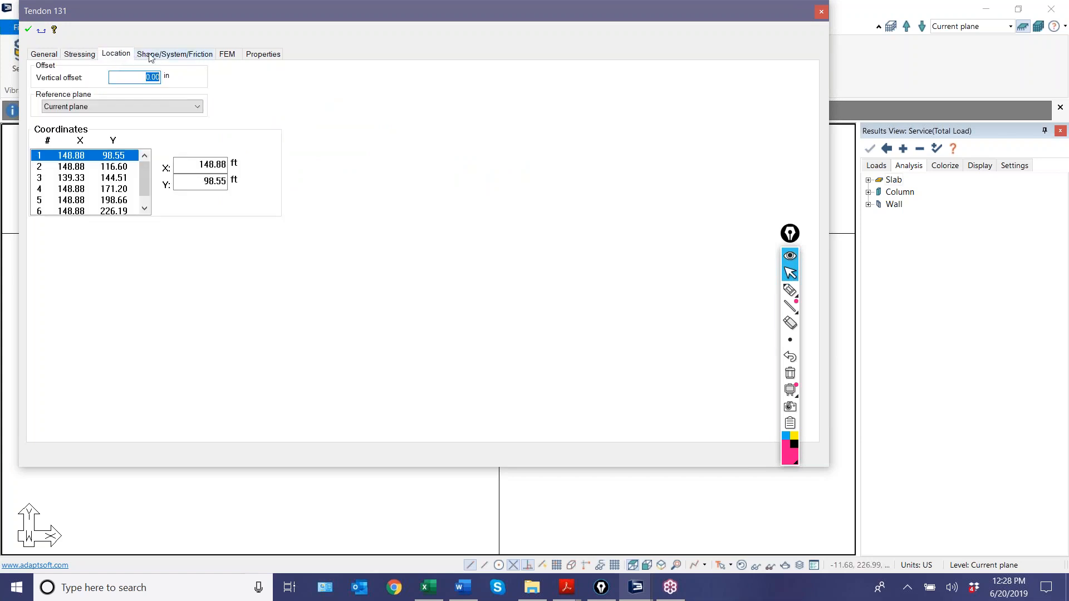
click(89, 53)
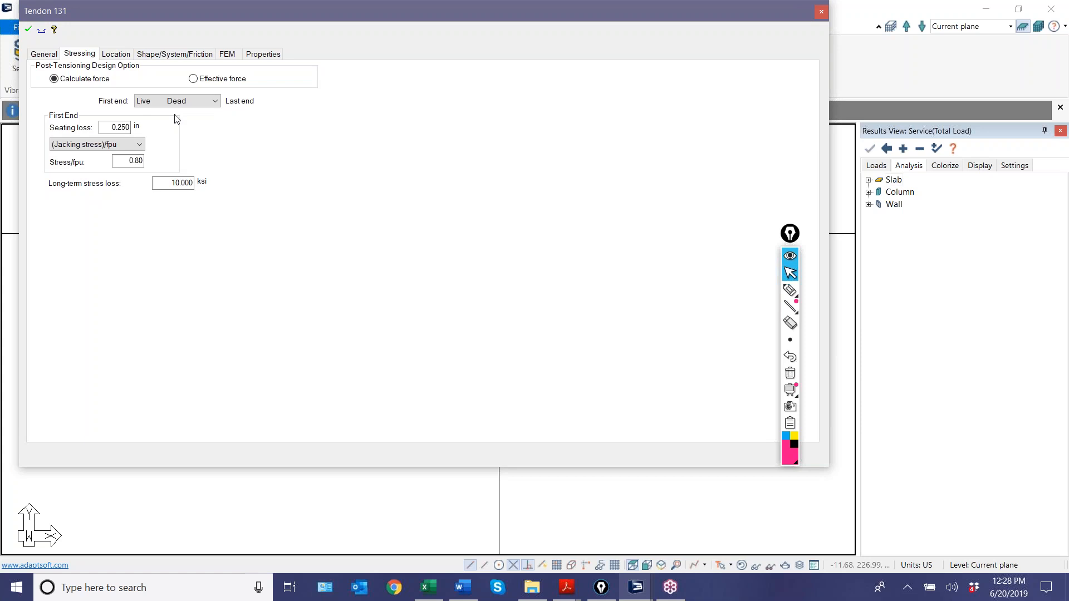
Step: Switch the post-tensioning design option to Effective force and set the force per strand to 575 k
click(193, 78)
click(107, 103)
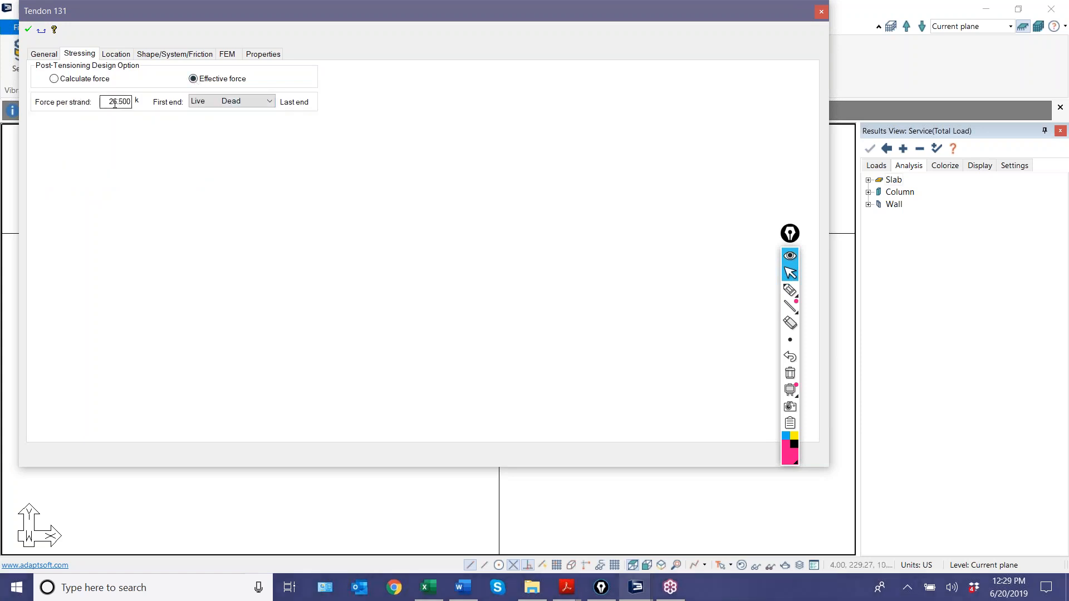
drag(105, 103, 148, 101)
text(575)
Step: Compare the tendon's area per strand and number of strands with the effective force per strand
click(44, 54)
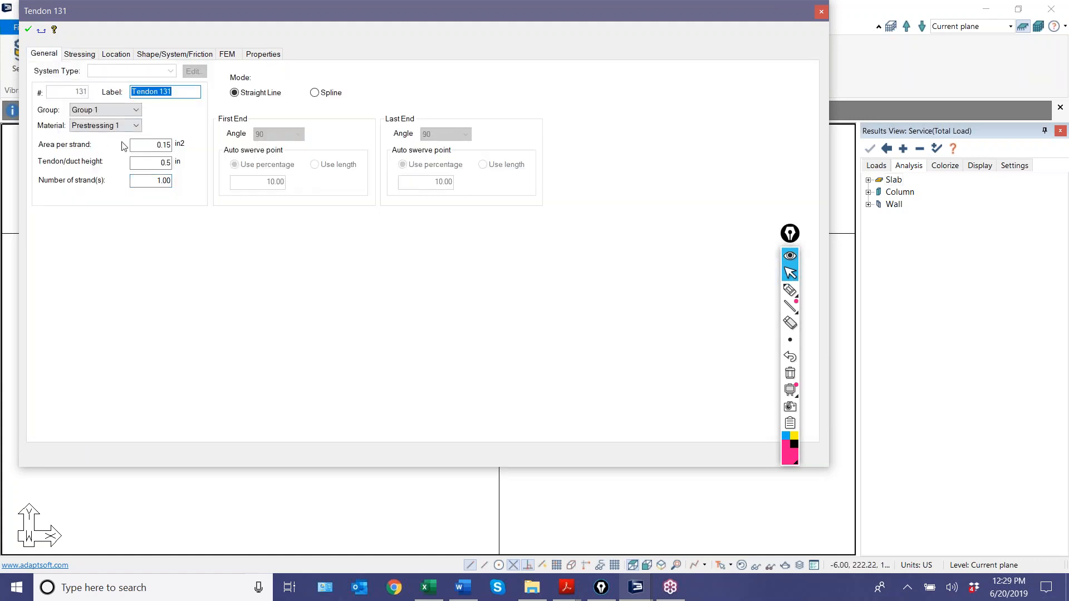
double_click(159, 145)
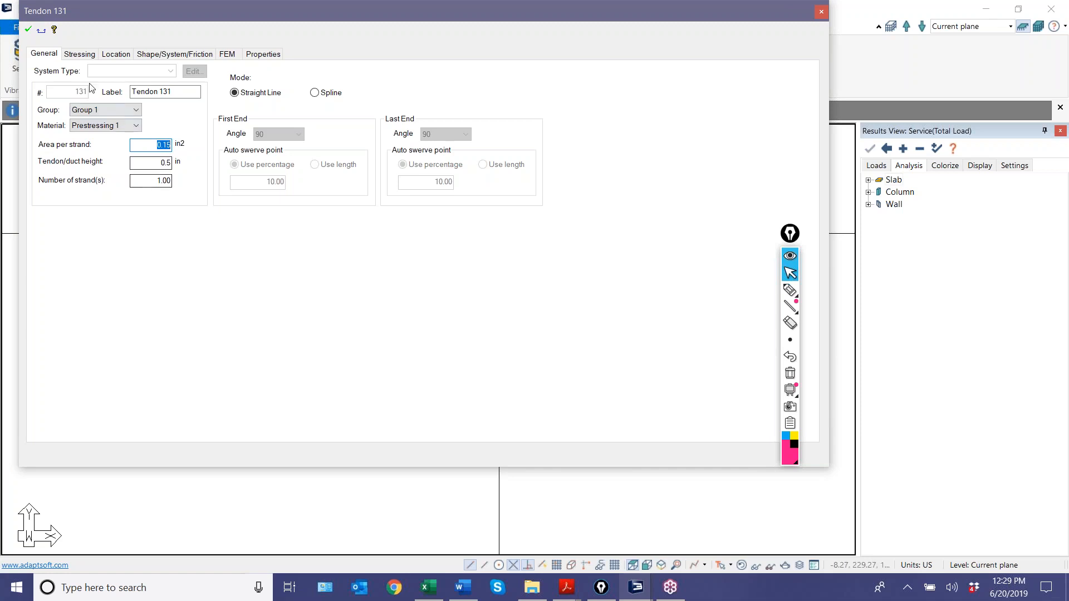
click(81, 54)
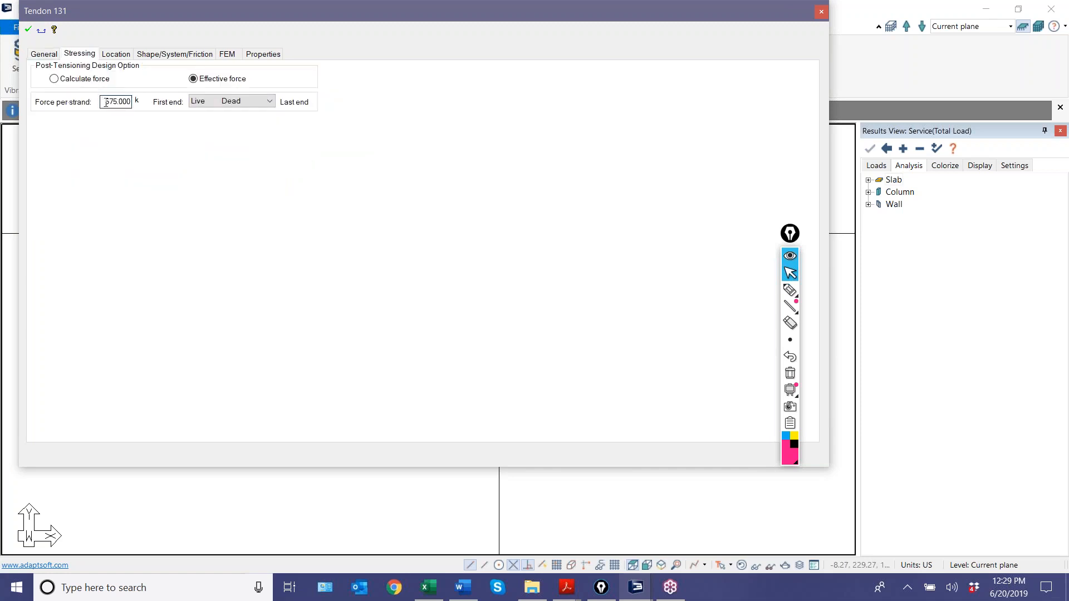
click(44, 54)
click(153, 145)
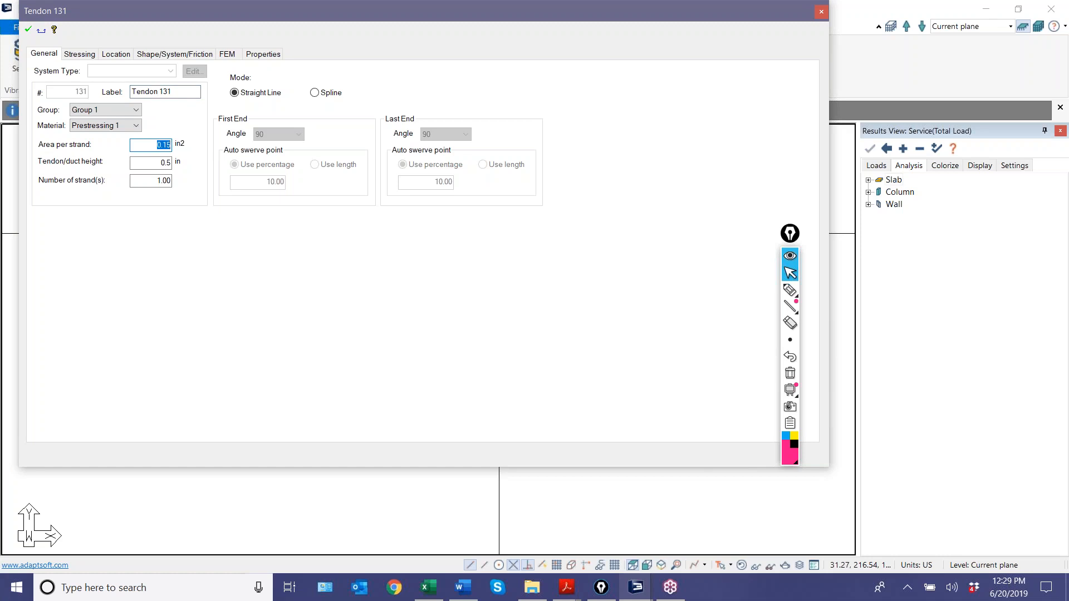
click(81, 54)
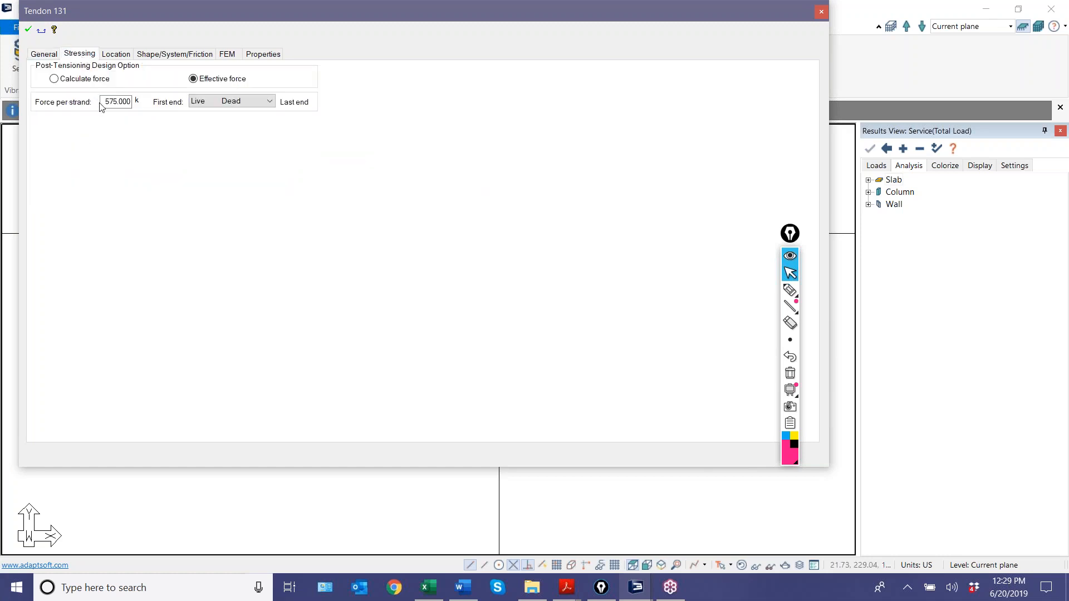
click(49, 55)
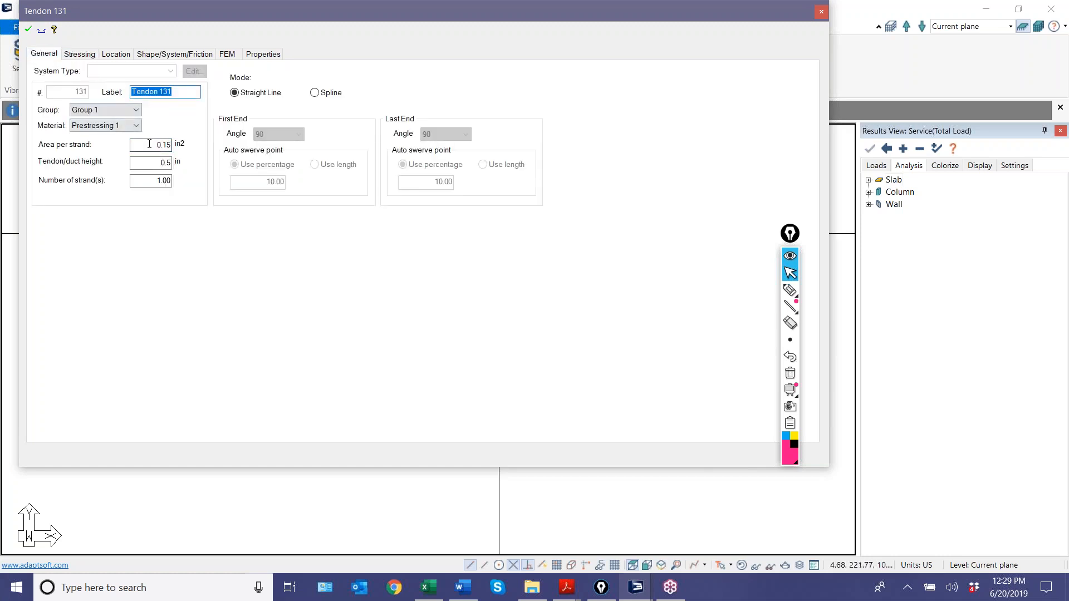
click(149, 144)
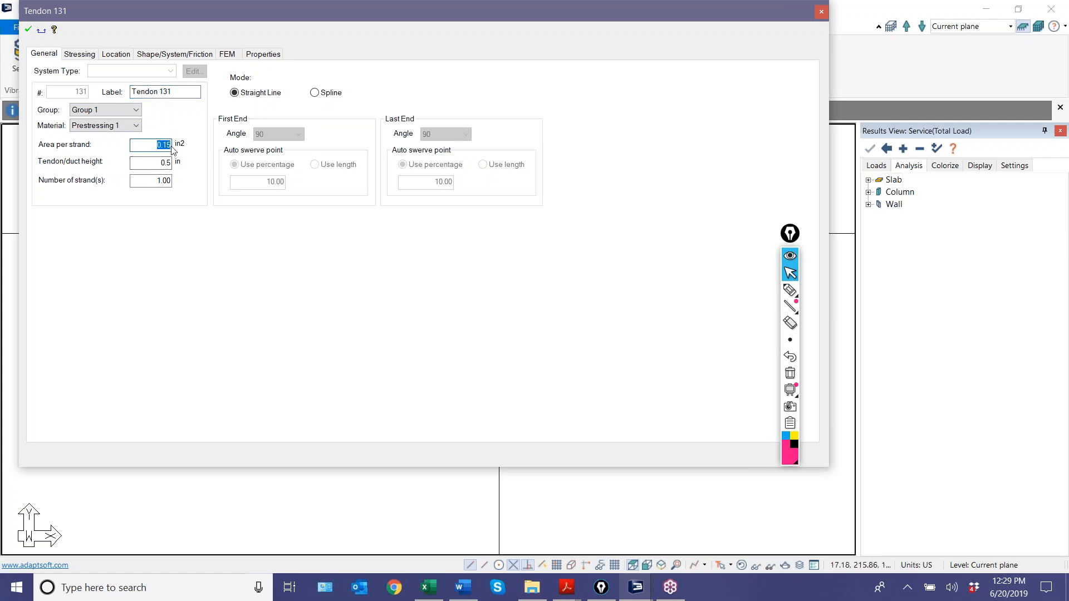
Step: Set the tendon's effective force per strand to 26.5 k
click(79, 54)
drag(101, 102, 183, 108)
text(26.7)
key(BackSpace)
text(5)
Step: Recheck the force per strand and set the tendon's number of strands to 12
click(43, 54)
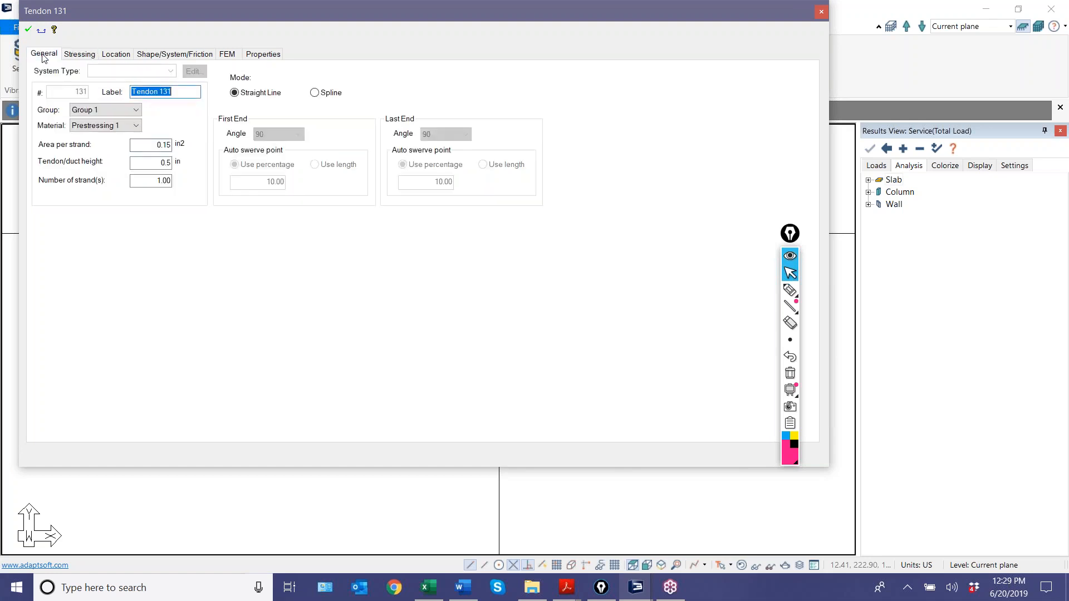
double_click(149, 181)
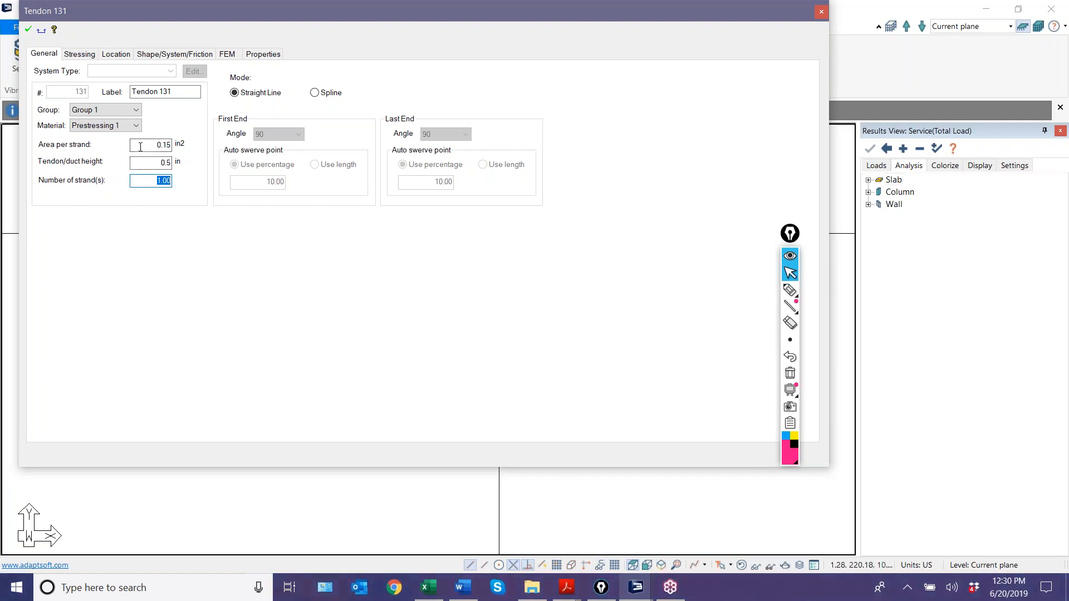
click(87, 54)
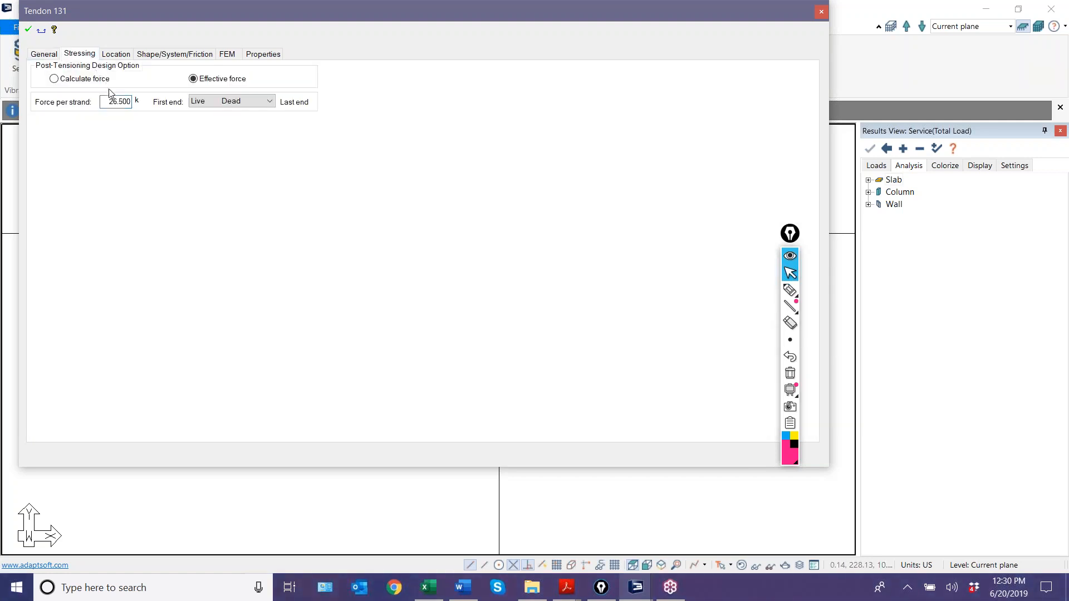
click(43, 53)
click(145, 181)
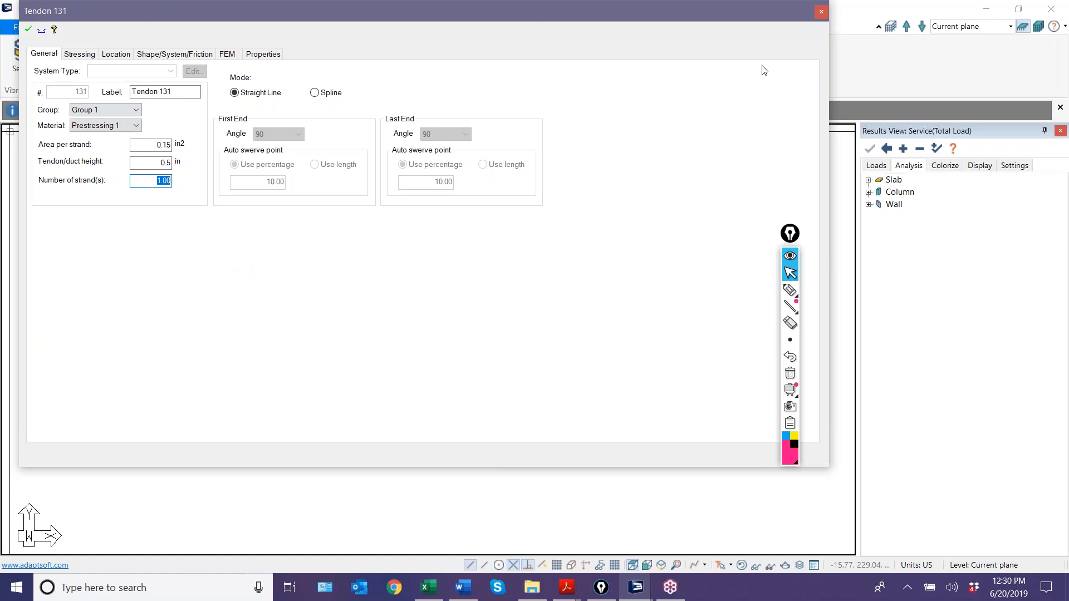
text(12)
key(Tab)
key(Tab)
key(Tab)
Step: Change the tendon's mode to Spline, apply it and inspect the curved tendon layout in plan
drag(649, 15, 657, 543)
mouse_move(673, 282)
mouse_down()
mouse_move(665, 149)
mouse_move(630, 134)
mouse_move(680, 59)
mouse_up()
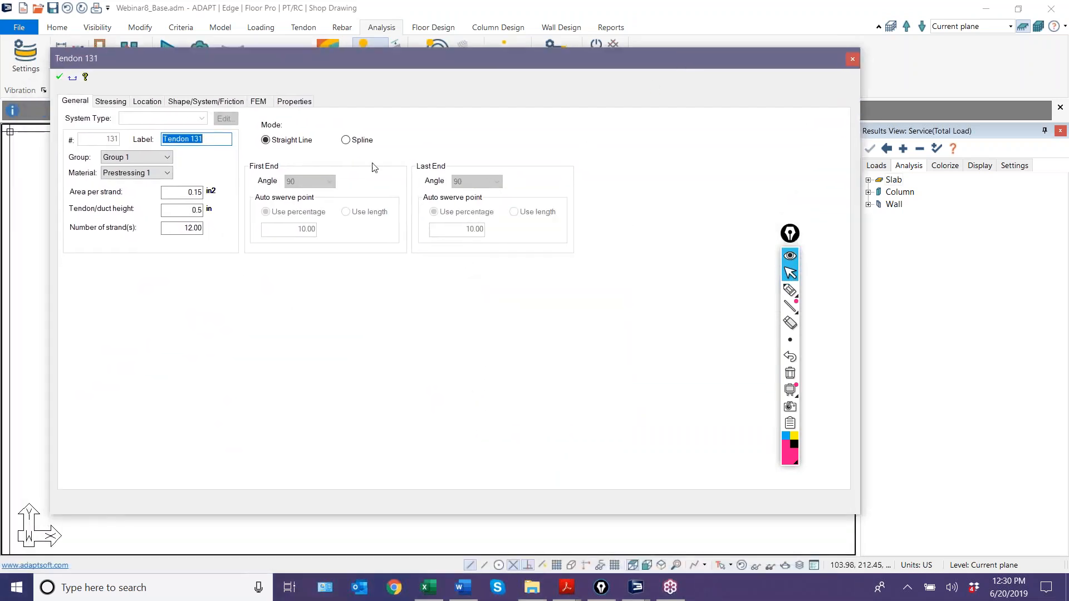
click(346, 141)
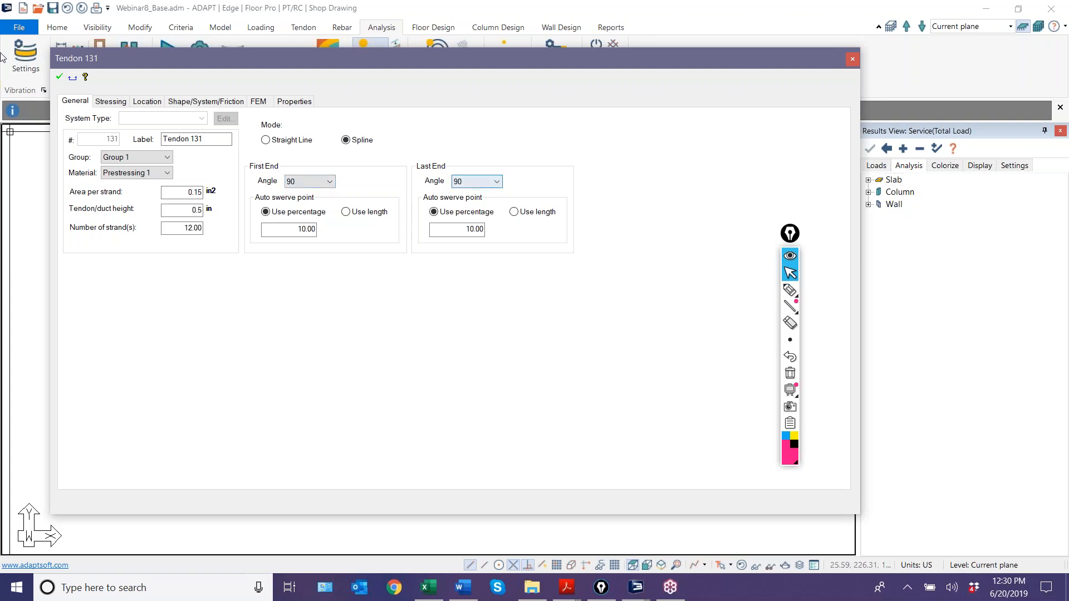
click(59, 77)
scroll(482, 127, up, 5)
scroll(481, 167, down, 3)
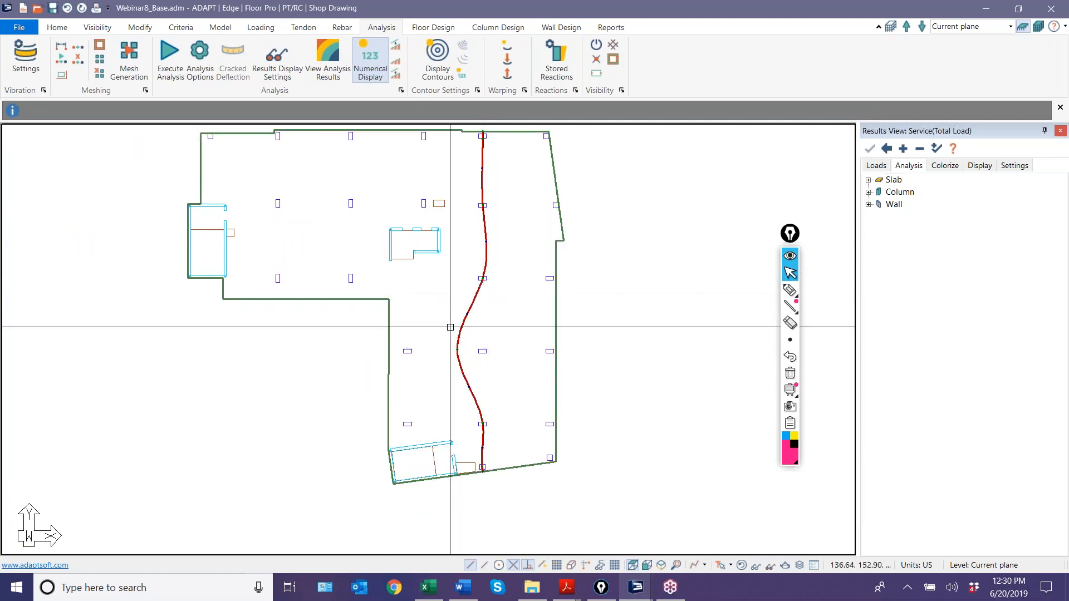
scroll(480, 156, up, 3)
scroll(482, 159, down, 3)
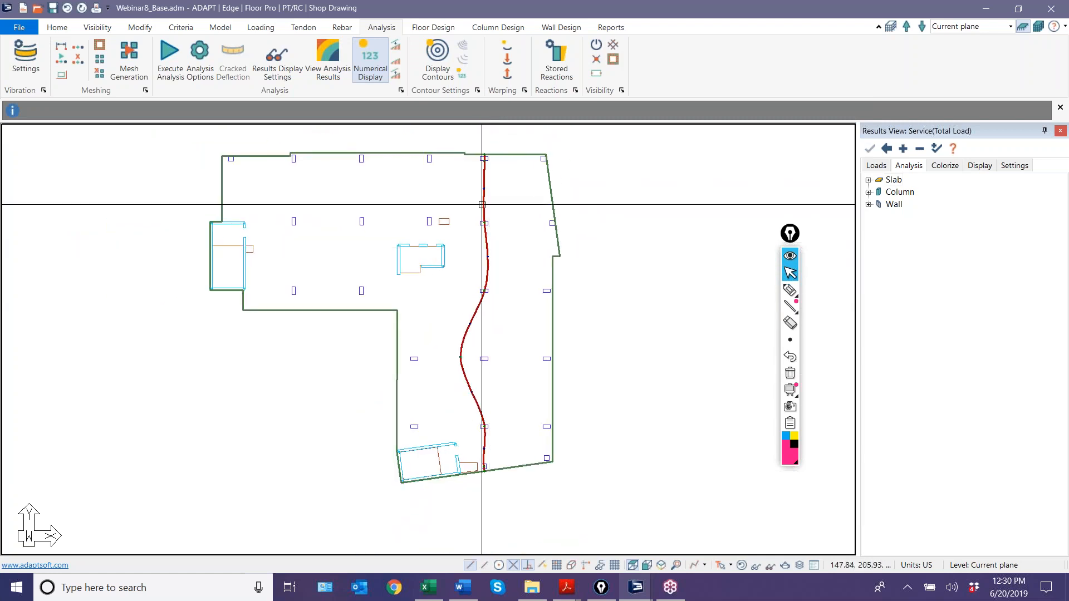
scroll(484, 162, up, 1)
scroll(489, 161, up, 1)
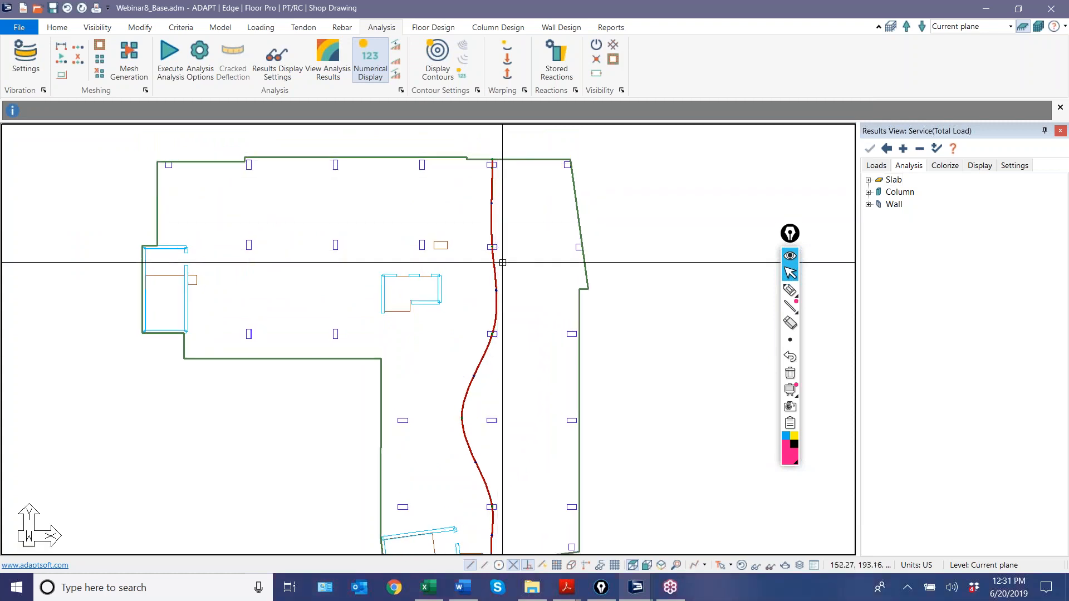
scroll(471, 373, up, 2)
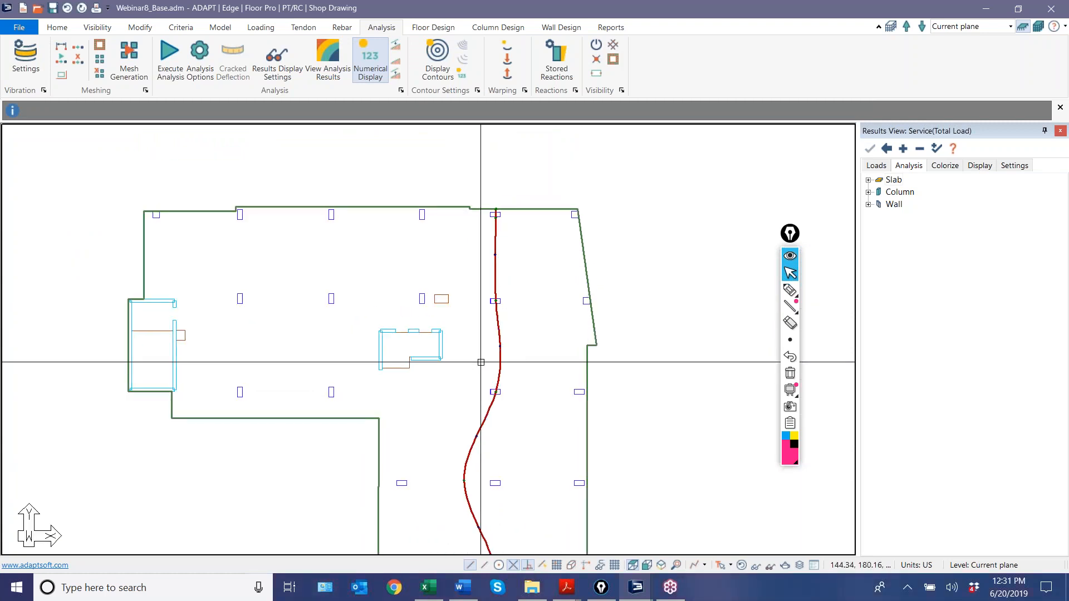
Step: Stretch the slab's upper-right corner vertex upward so that the top edge beside the tendon slopes
scroll(503, 233, up, 5)
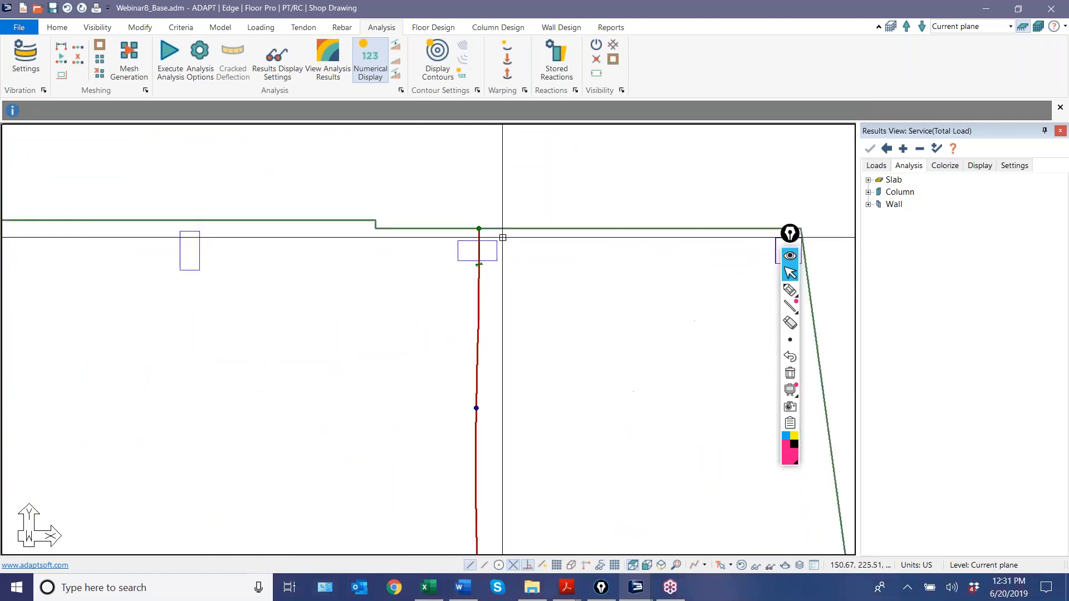
scroll(490, 232, down, 4)
scroll(615, 235, up, 2)
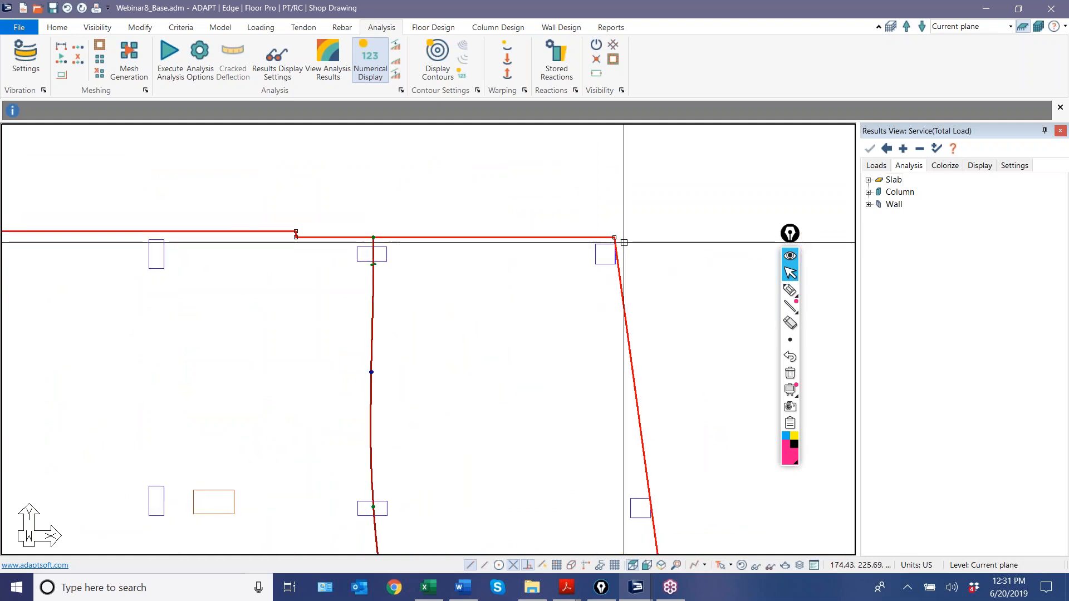
click(615, 235)
click(608, 196)
Step: Select the banded tendon and extend its upper end to the sloped slab edge with Trim/Extend Tendon
scroll(423, 265, up, 2)
scroll(423, 264, down, 1)
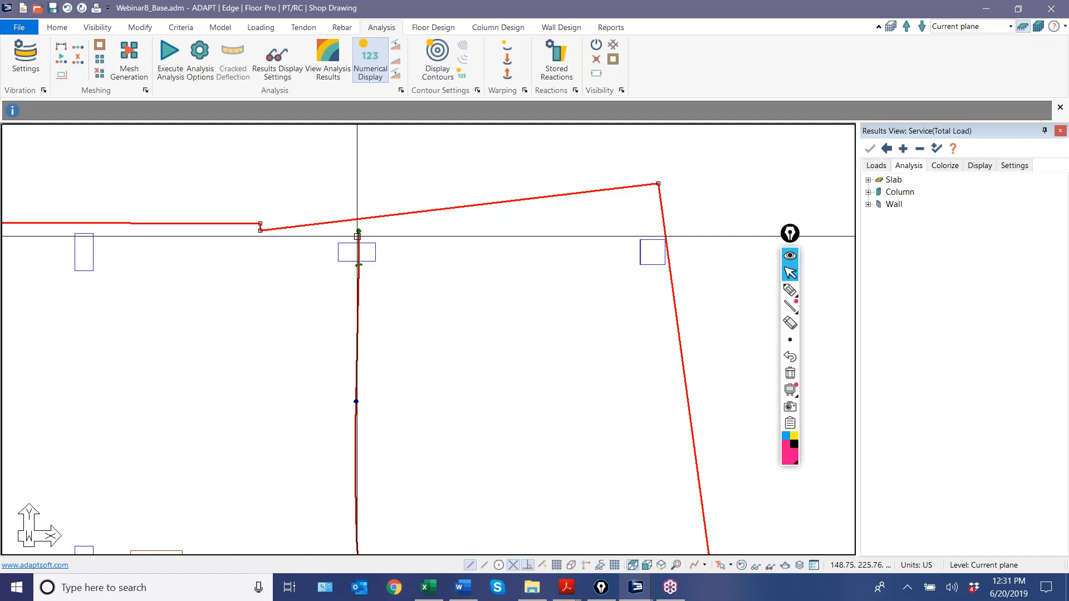
click(359, 269)
scroll(333, 251, up, 3)
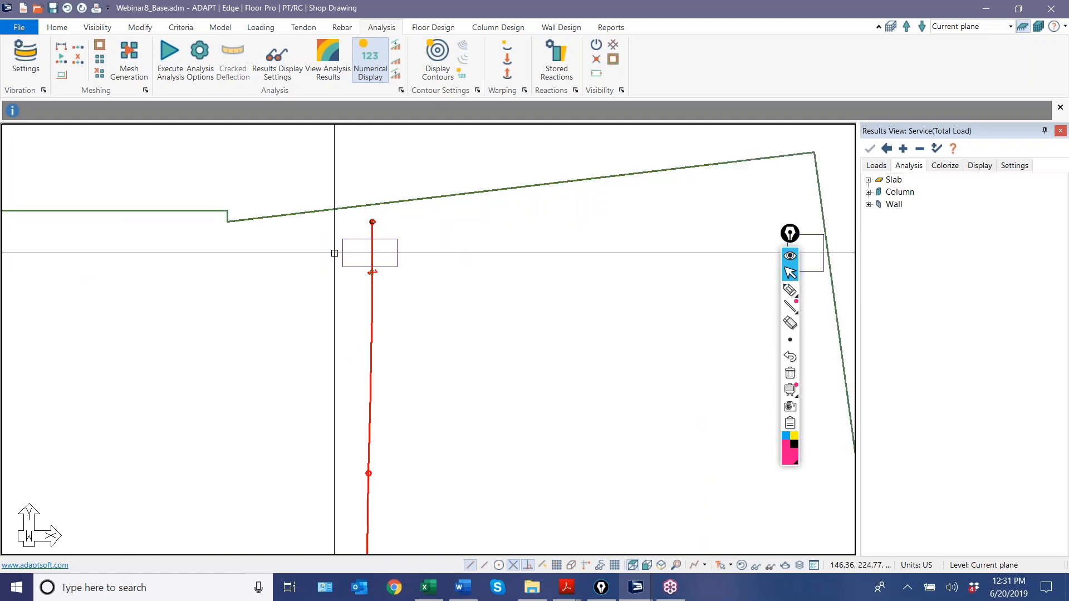
scroll(381, 213, down, 2)
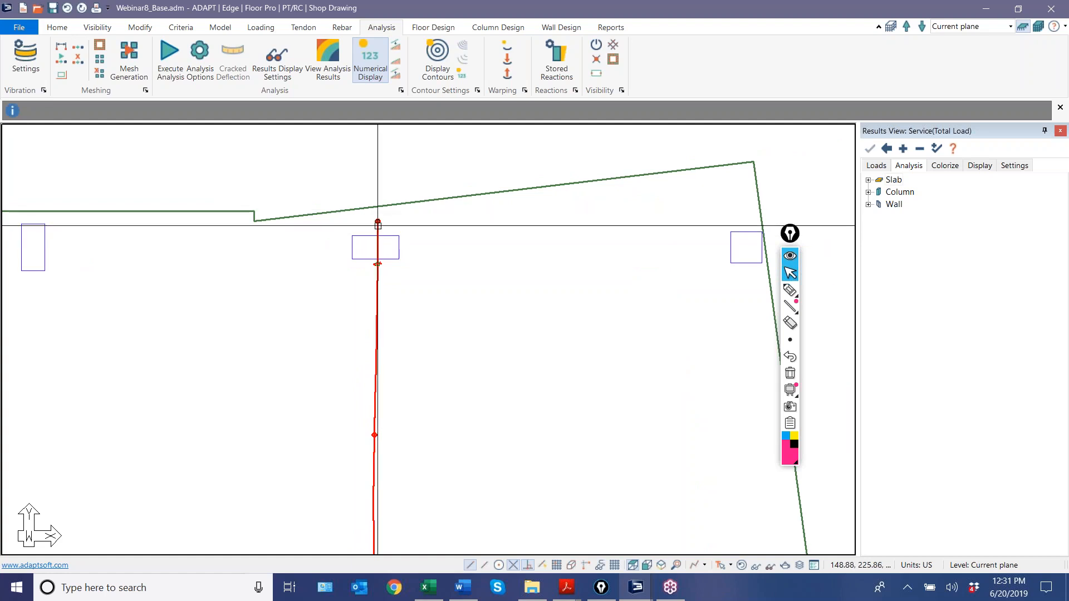
scroll(362, 256, down, 1)
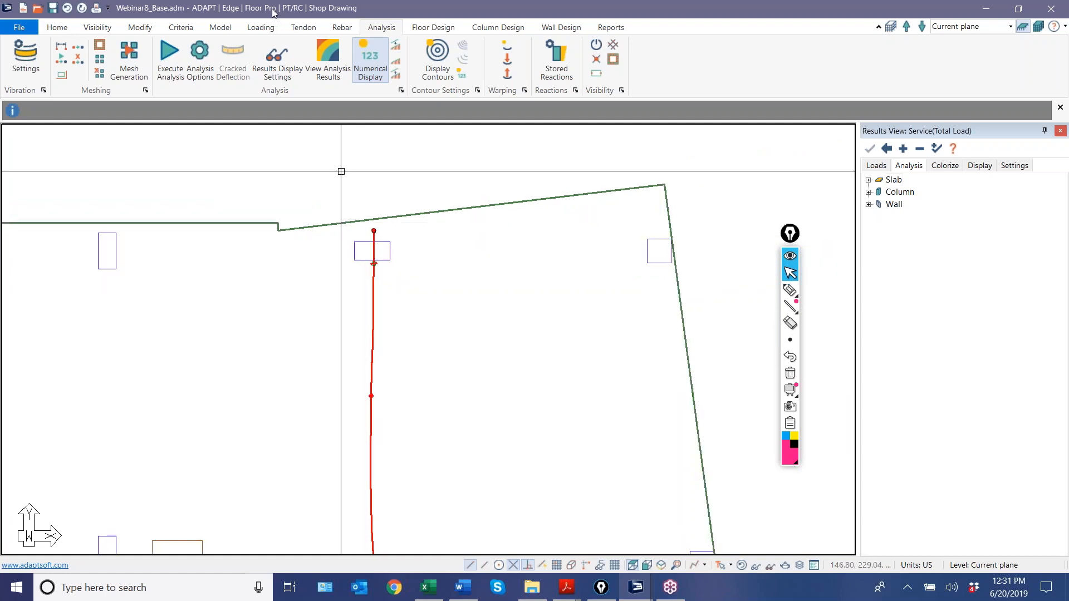
click(295, 28)
click(320, 57)
scroll(412, 239, up, 2)
key(Escape)
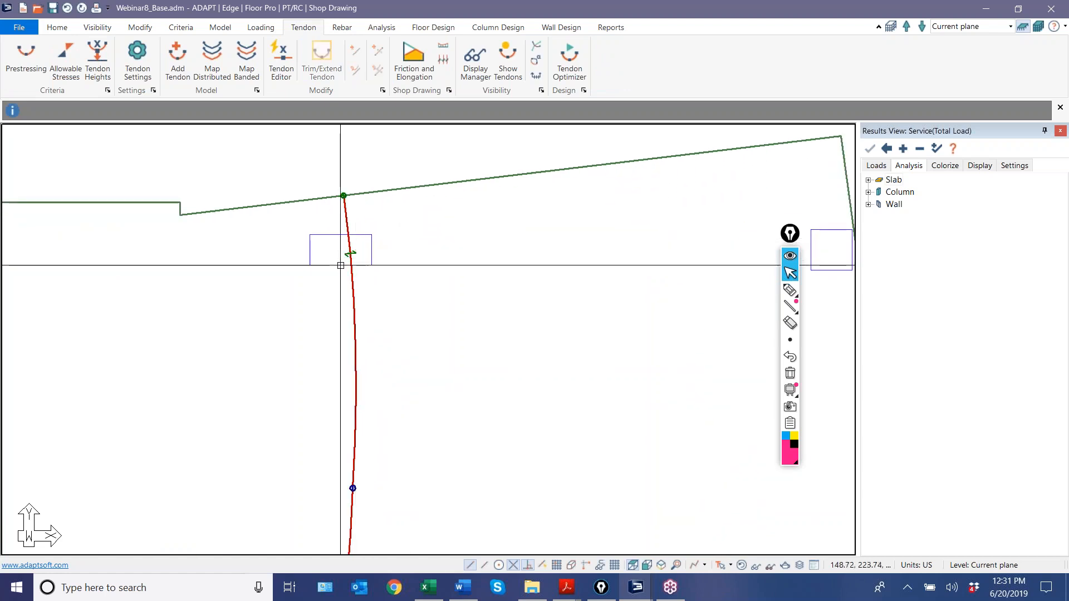
Step: Set both the First End and Last End angles of the spline tendon to 60
scroll(340, 266, up, 2)
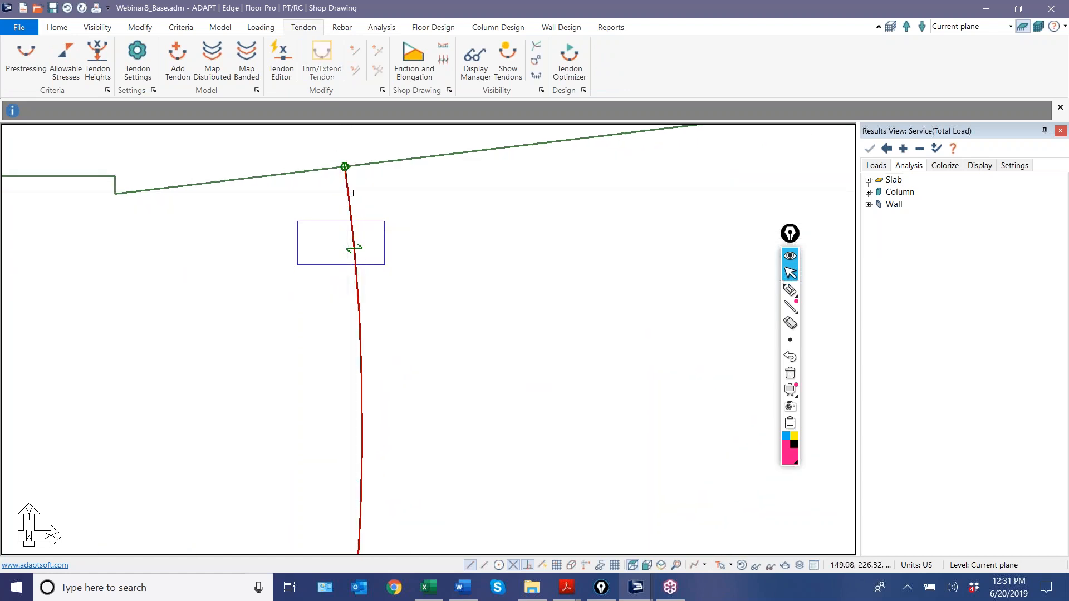
double_click(345, 181)
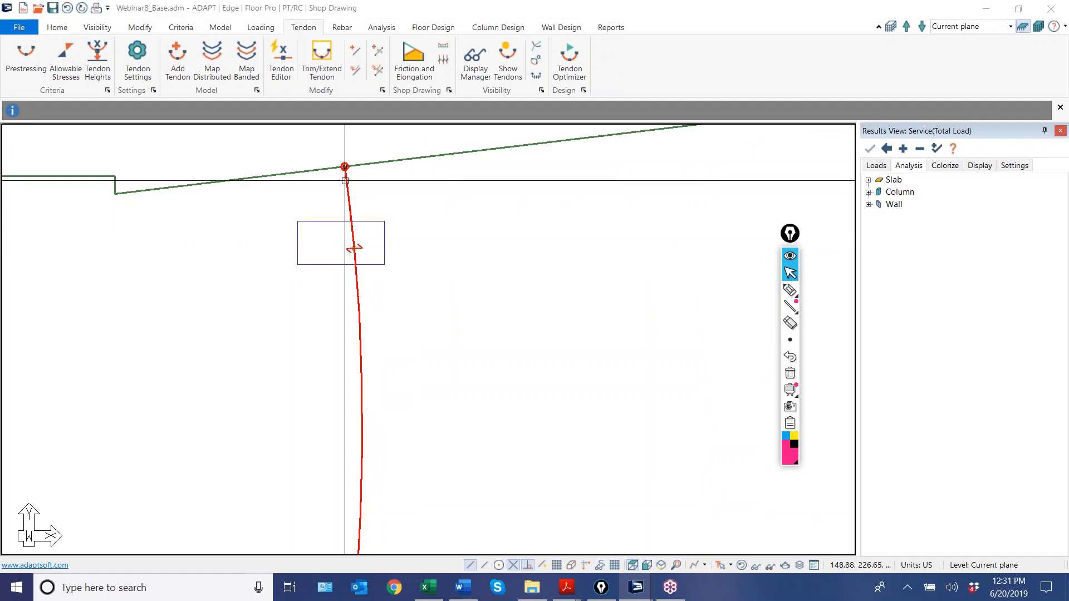
click(266, 136)
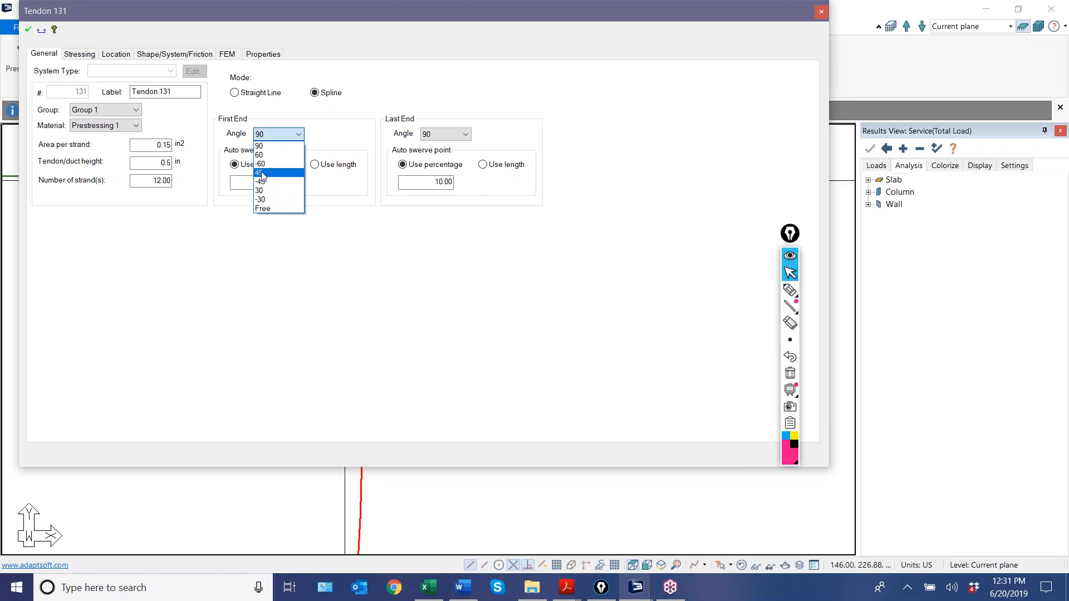
click(268, 155)
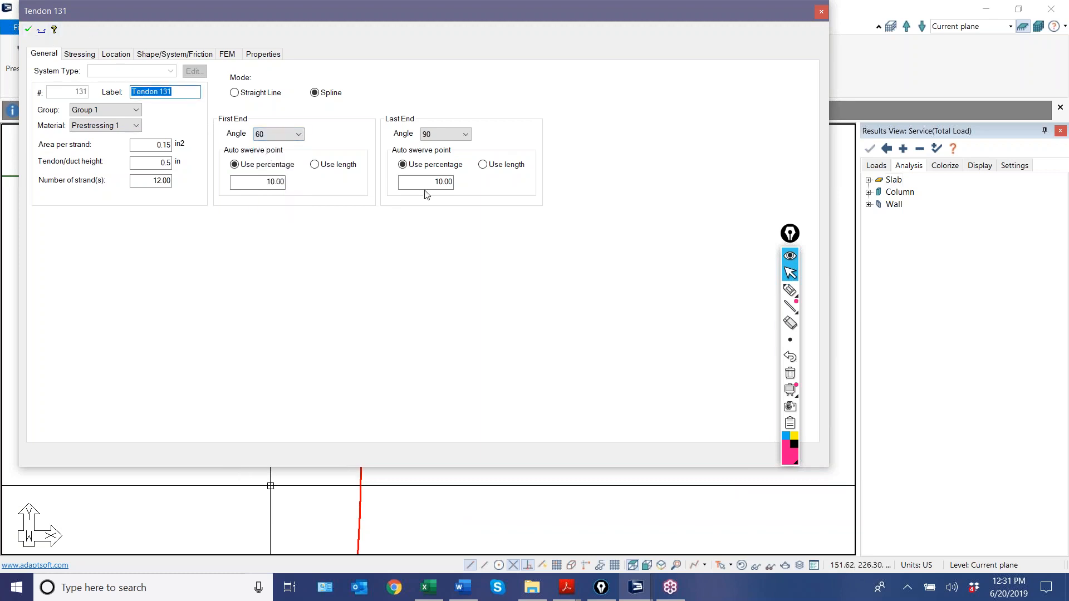
click(445, 134)
click(434, 156)
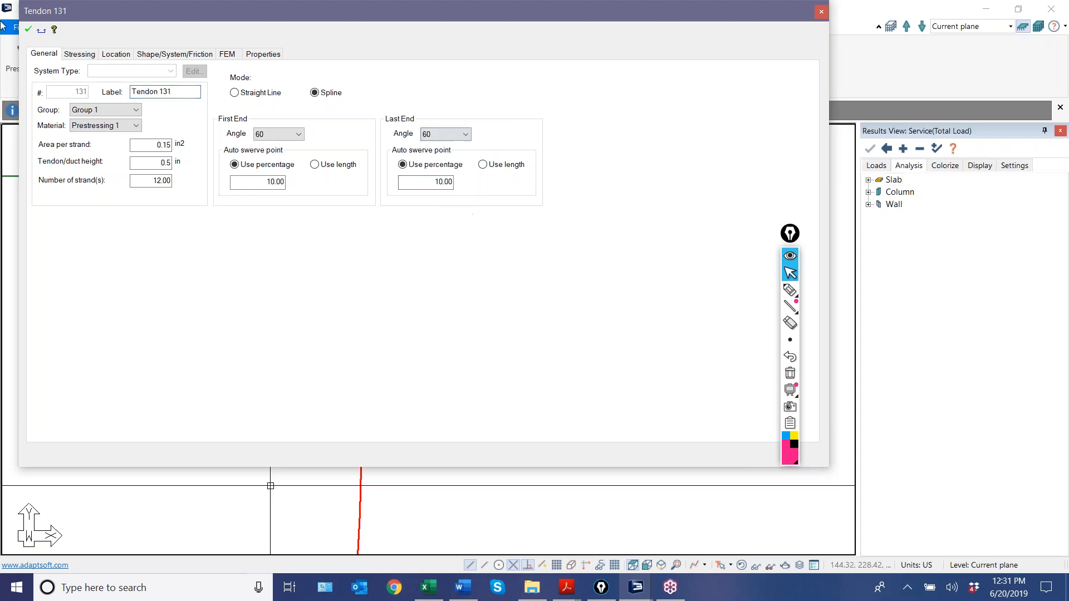
Step: Apply the spline tendon's new end angles and view the reshaped tendon in plan
click(30, 32)
scroll(347, 182, down, 3)
scroll(357, 245, down, 3)
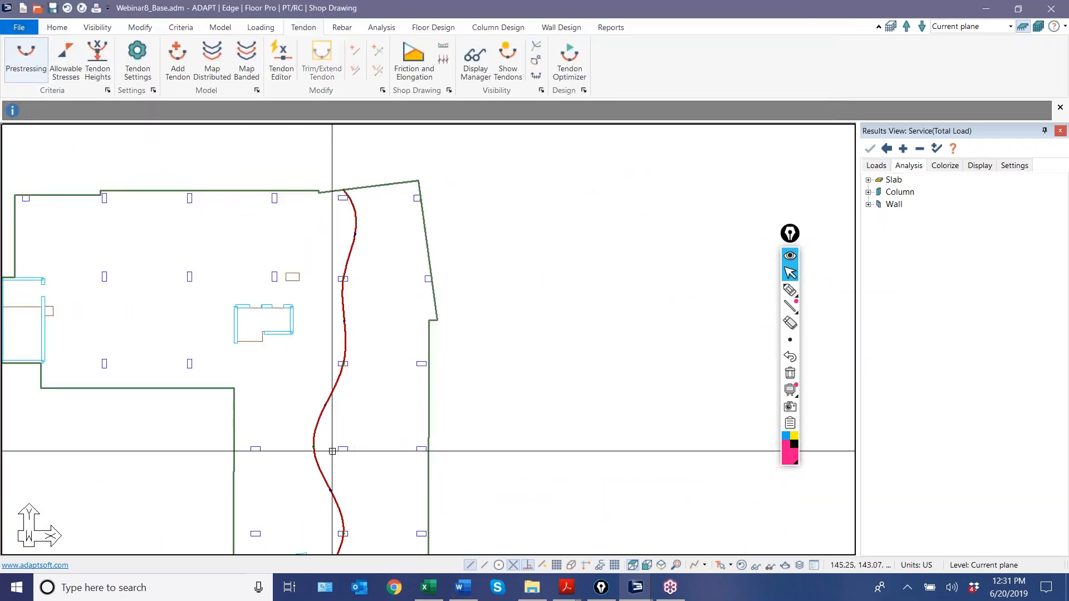
Step: Stretch the slab vertex just left of the tendon's upper end upward so that the slab edge rises beyond the tendon
scroll(389, 401, up, 4)
middle_drag(405, 299, 385, 418)
scroll(389, 200, up, 4)
scroll(455, 193, up, 2)
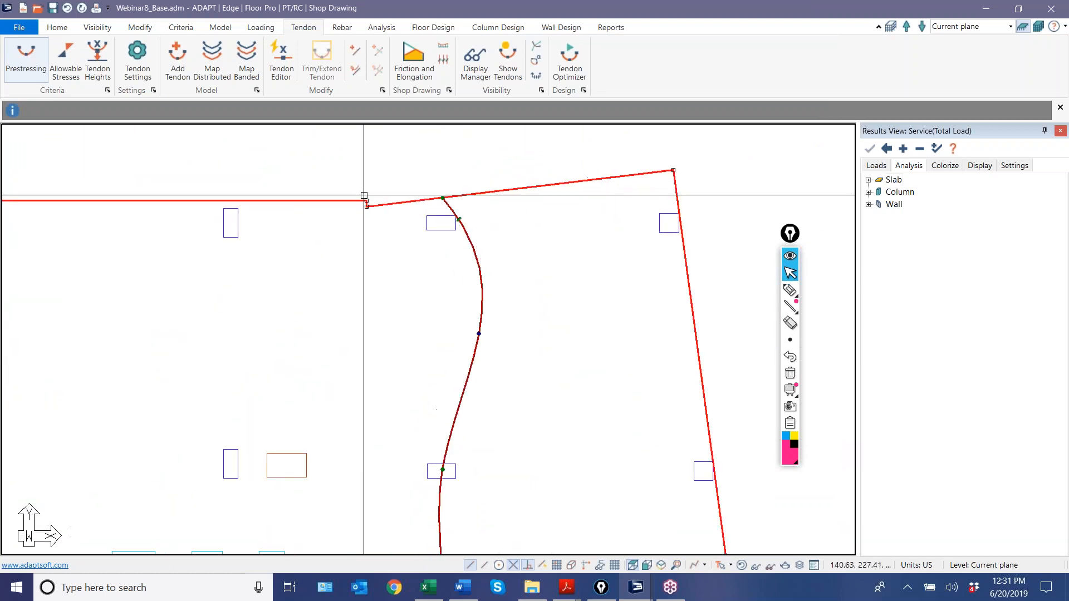
scroll(410, 164, down, 2)
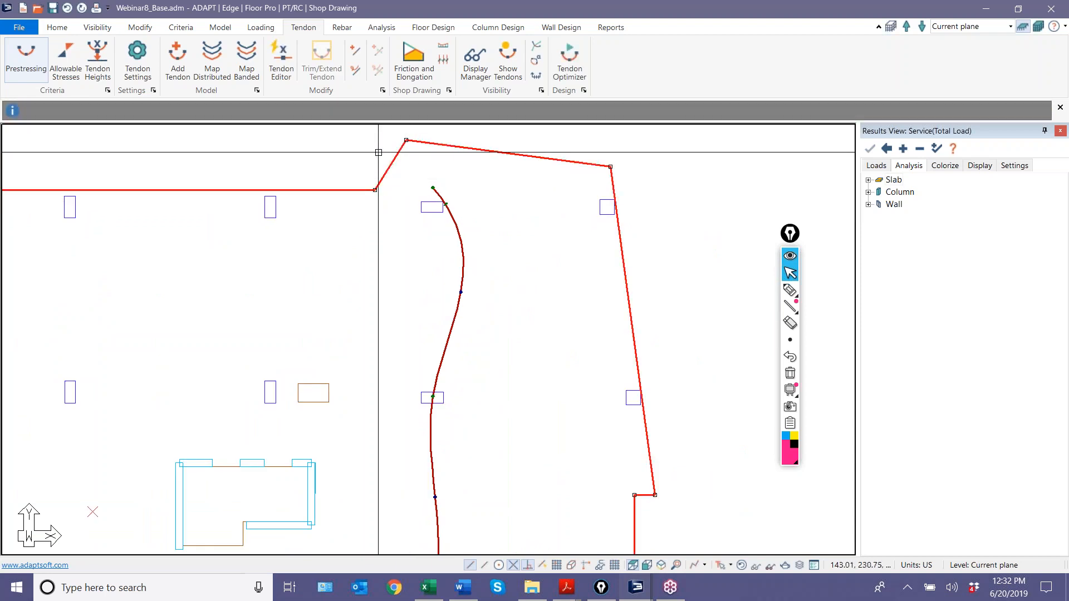
Step: Try to extend the tendon's upper end to the raised slab edge, keeping the trim tolerance at 1.50 ft
click(440, 196)
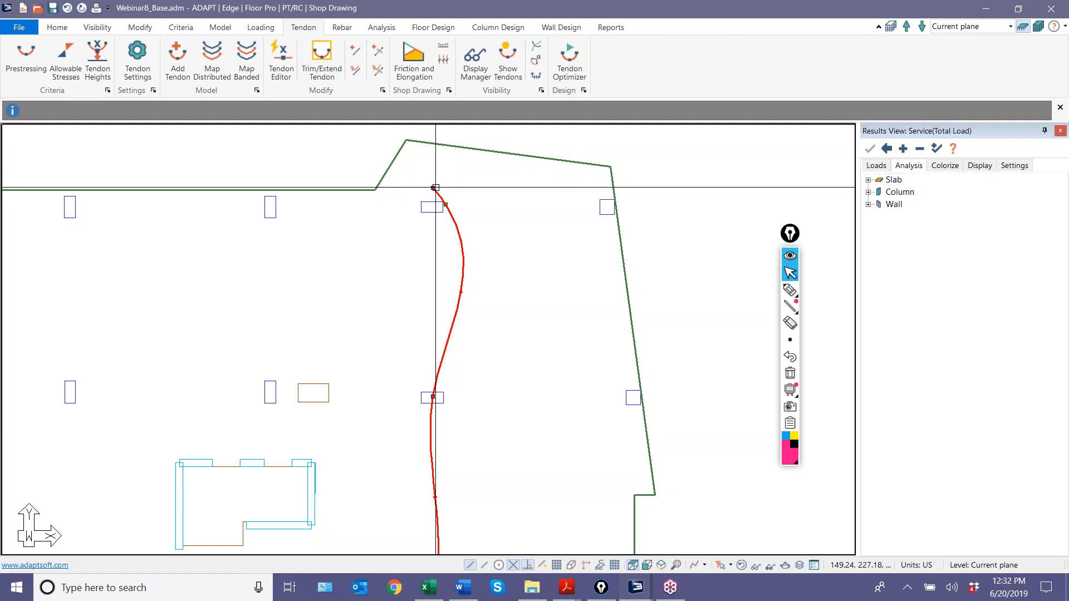
click(138, 73)
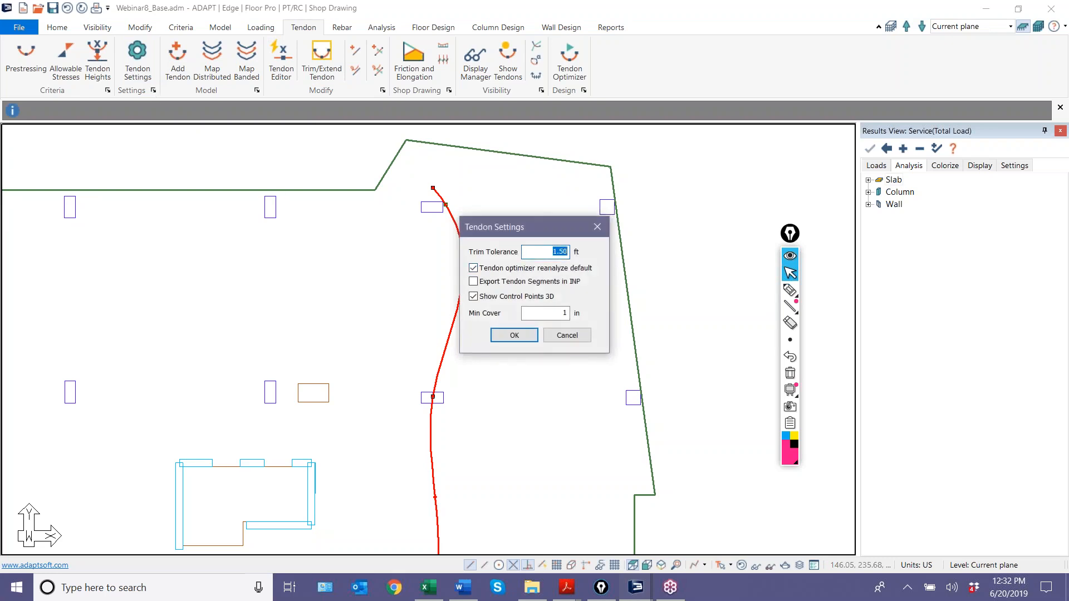
click(515, 335)
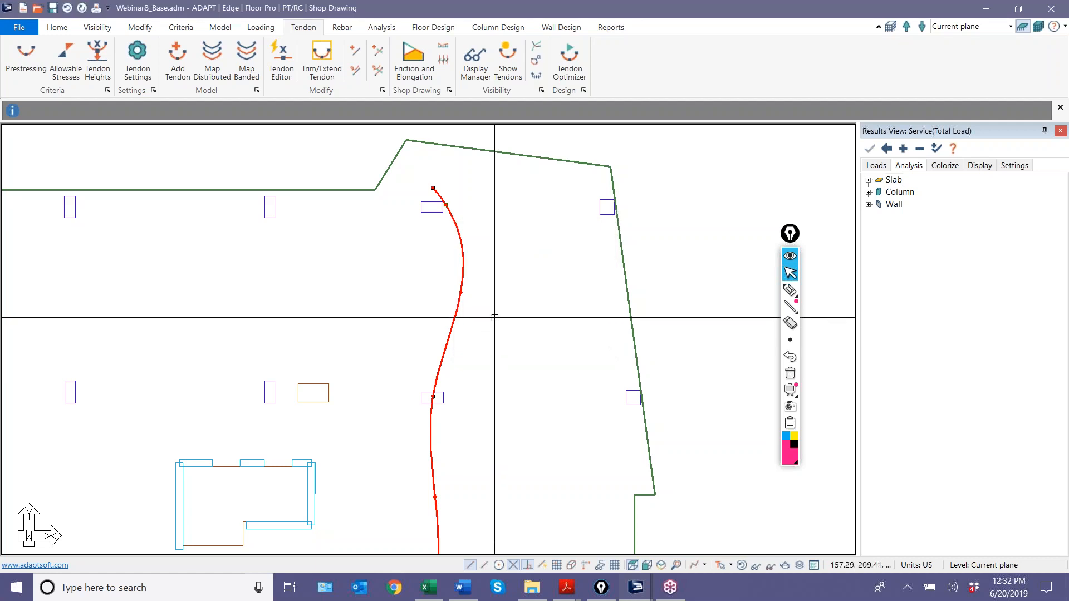
click(319, 63)
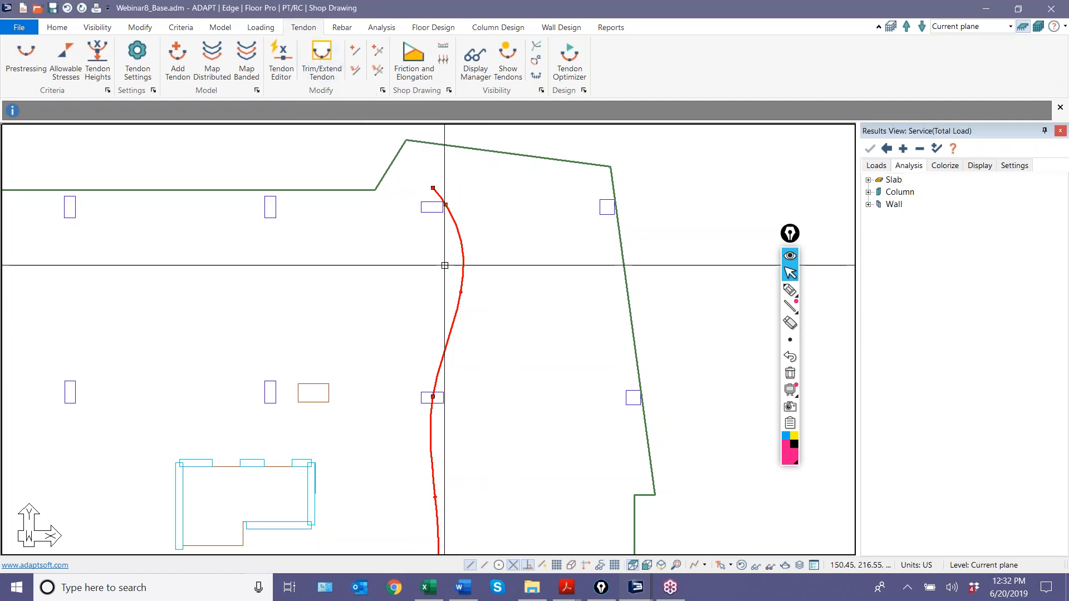
Step: Set the tendon trim tolerance to 12 ft and extend the selected tendon's upper end to the raised slab edge
click(462, 259)
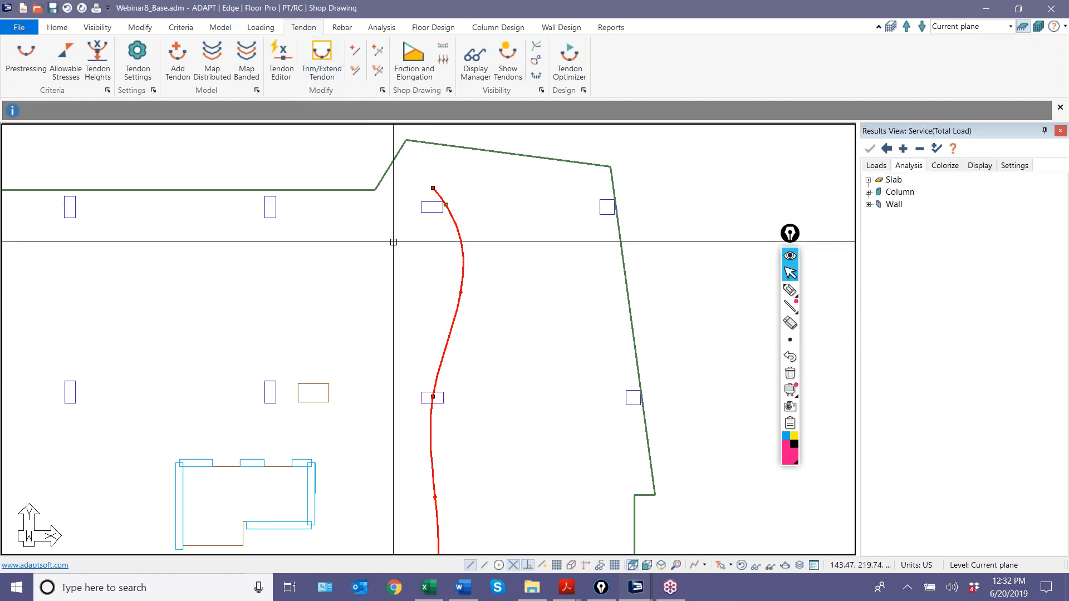
click(138, 55)
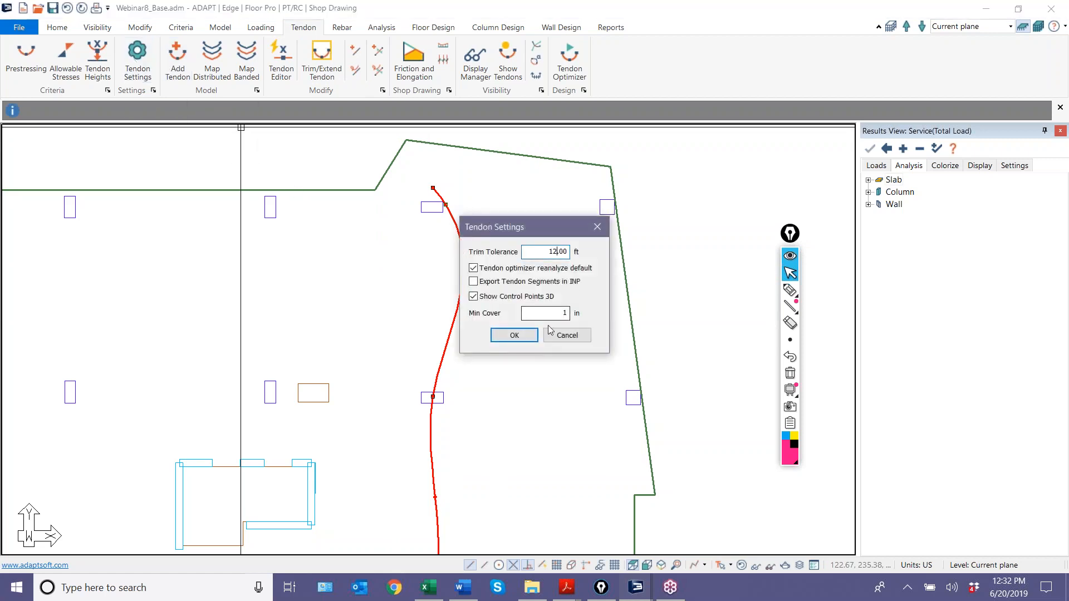
click(514, 335)
click(321, 60)
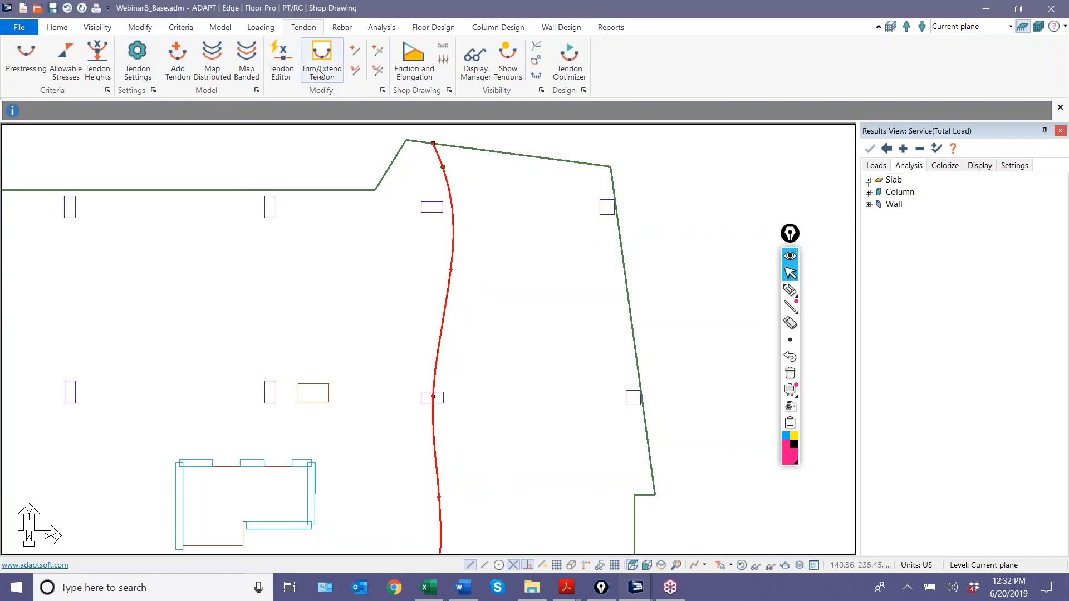
Step: Examine the extended spline tendon along its length, from its lower end to its upper end at the slab edge
click(175, 57)
scroll(442, 231, down, 4)
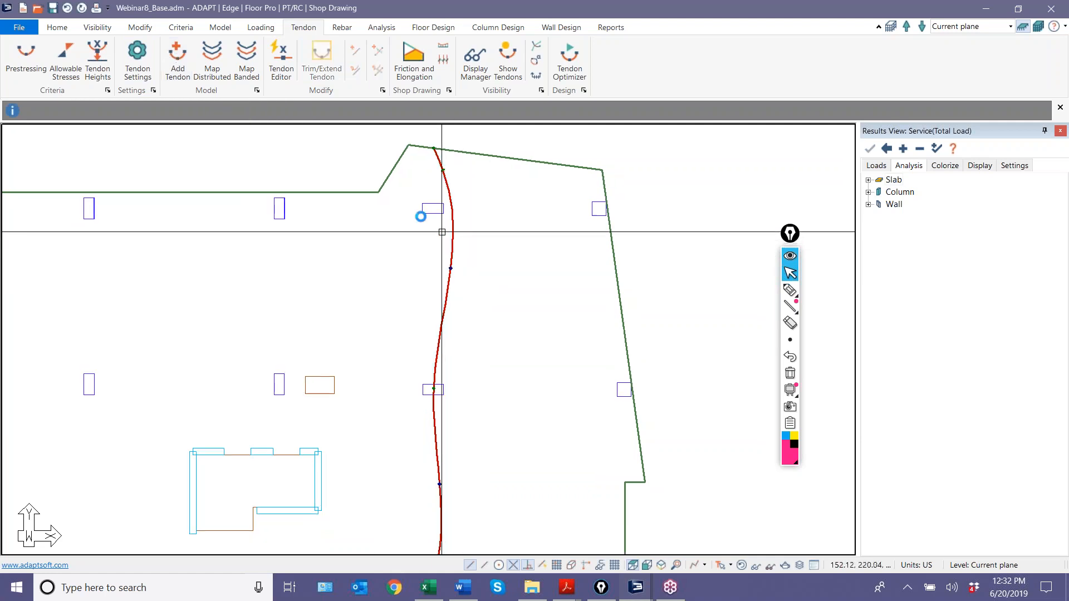
scroll(429, 179, down, 3)
scroll(432, 411, up, 4)
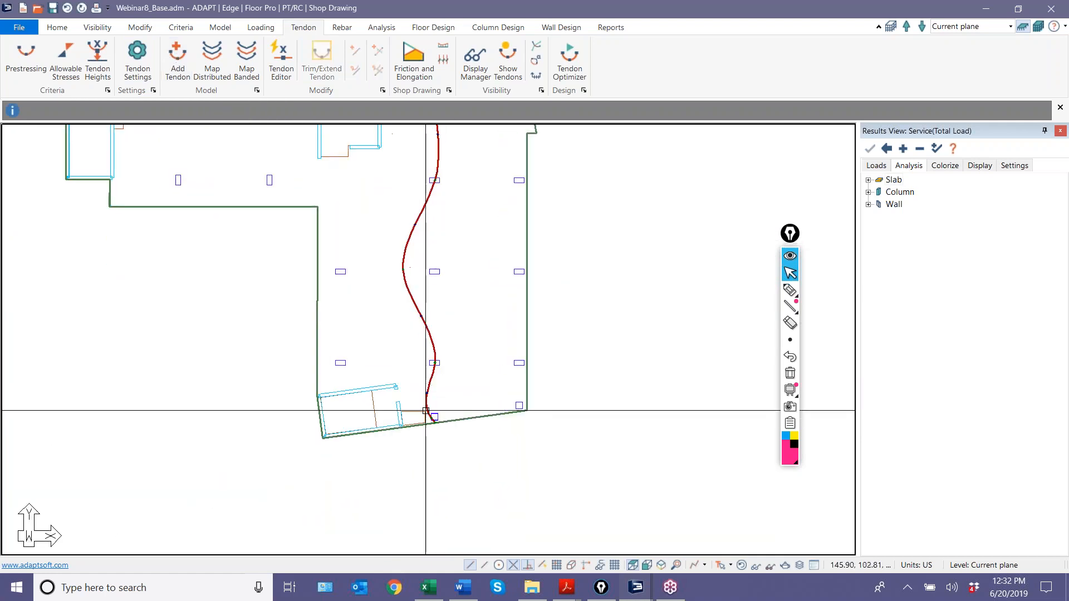
middle_drag(407, 346, 432, 424)
scroll(403, 408, down, 4)
middle_drag(415, 252, 369, 356)
scroll(410, 142, up, 4)
scroll(411, 142, up, 2)
middle_drag(411, 142, 380, 242)
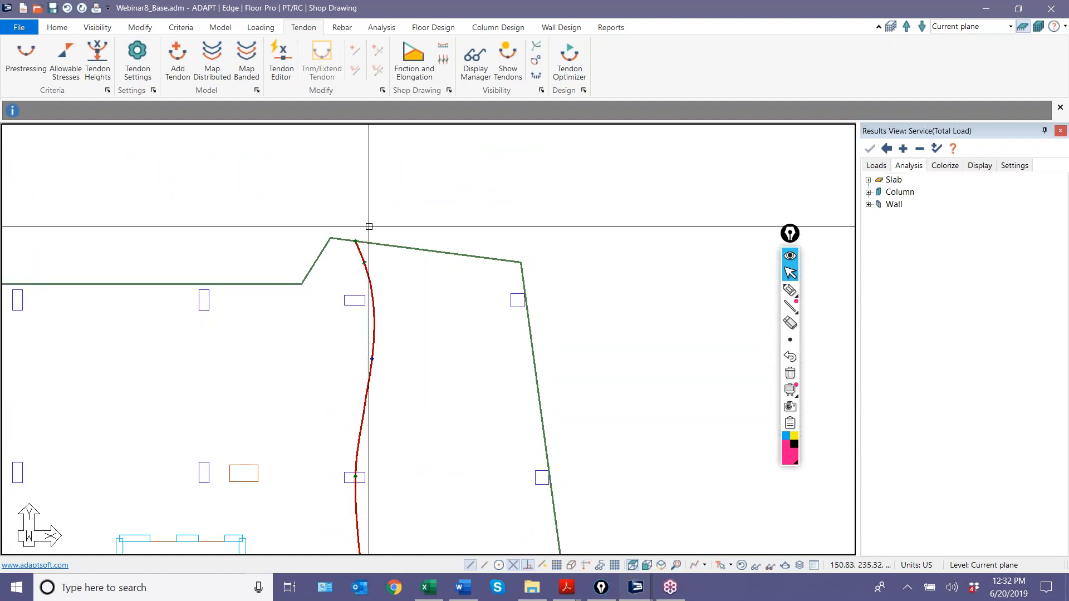
Step: Review the First End angle options in the tendon's properties and close them without changes
click(369, 276)
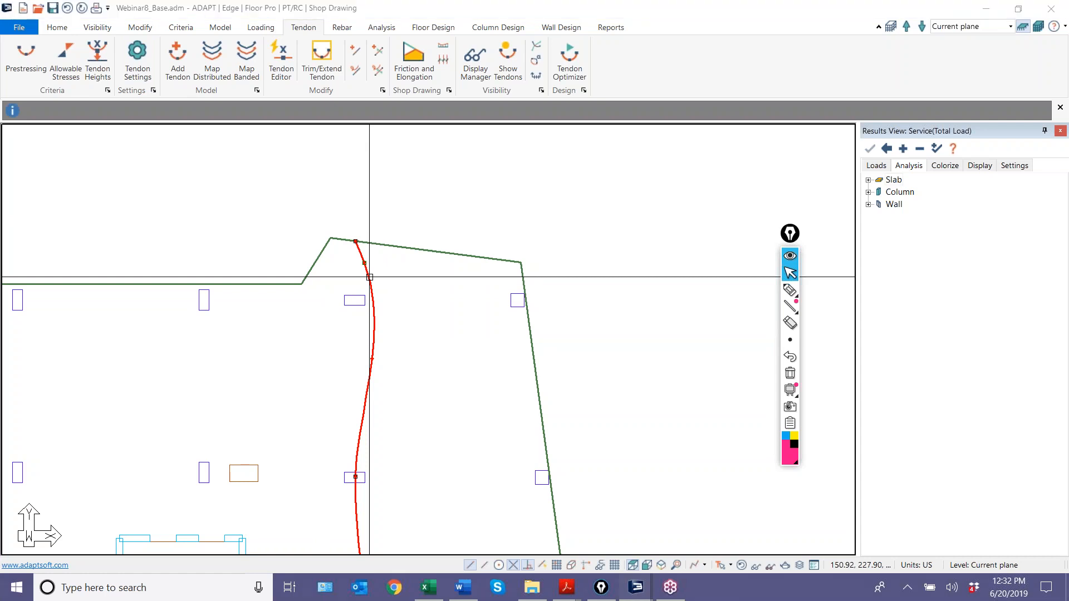
double_click(369, 277)
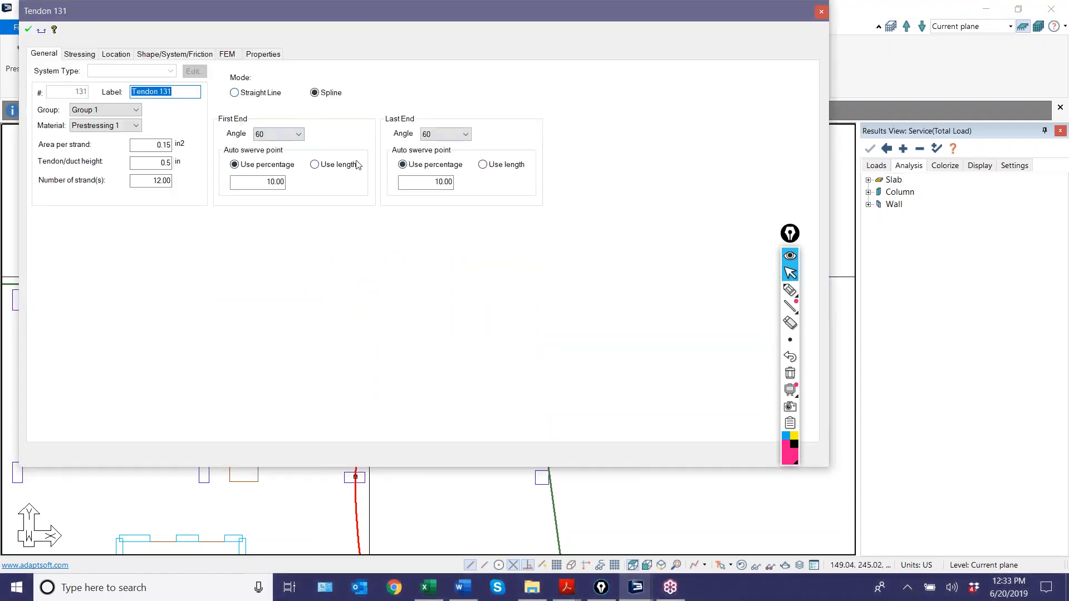
click(299, 135)
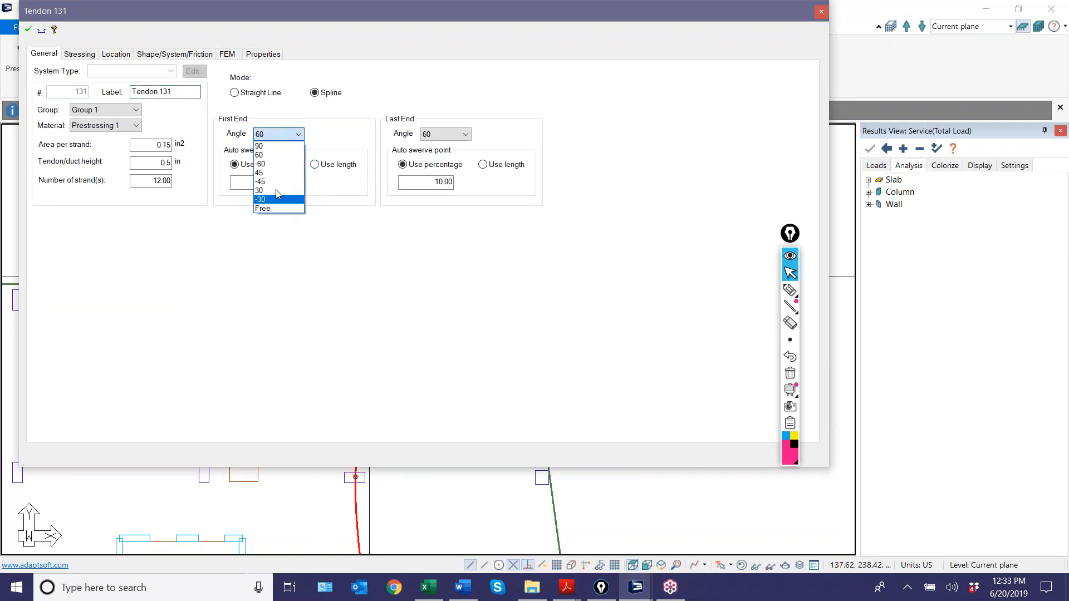
click(337, 157)
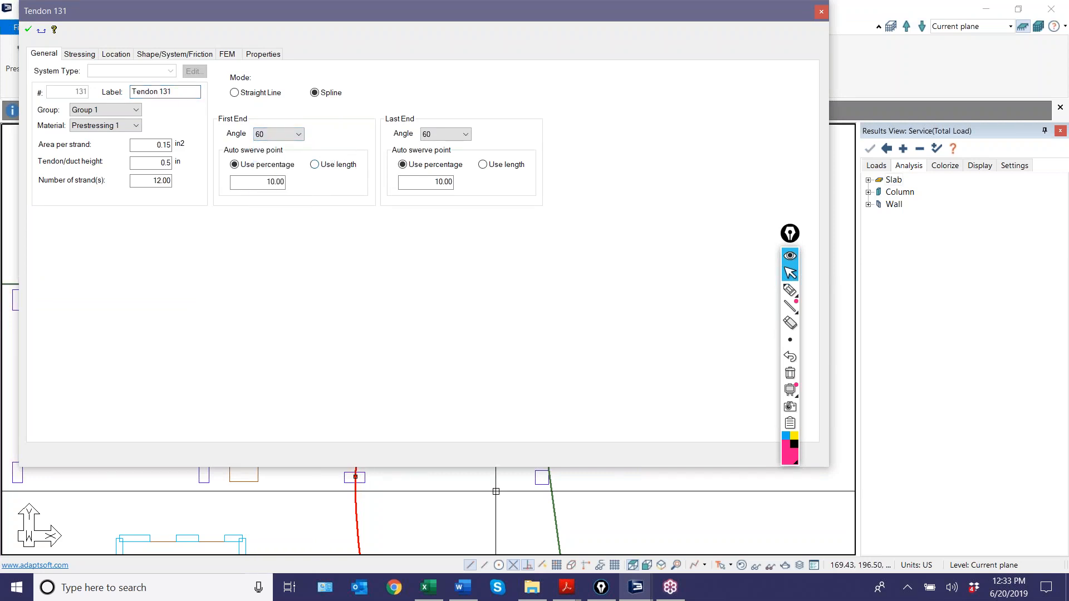
key(Escape)
Step: Copy the spline tendon and paste four copies along the slab's lower edge, three to its right and one just to its left
scroll(499, 382, down, 2)
middle_drag(471, 342, 496, 238)
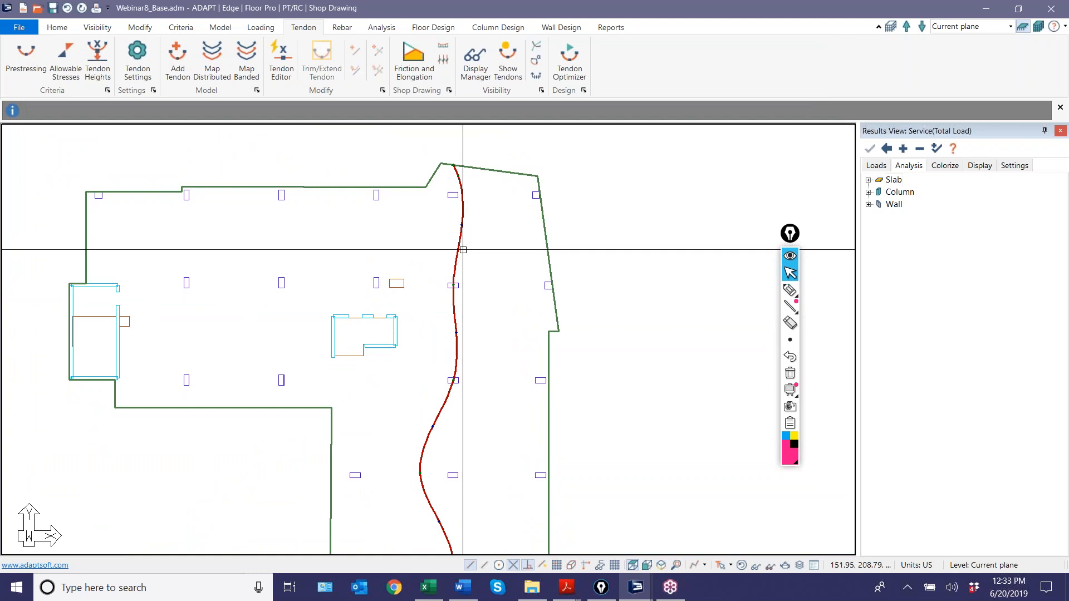
scroll(469, 246, down, 1)
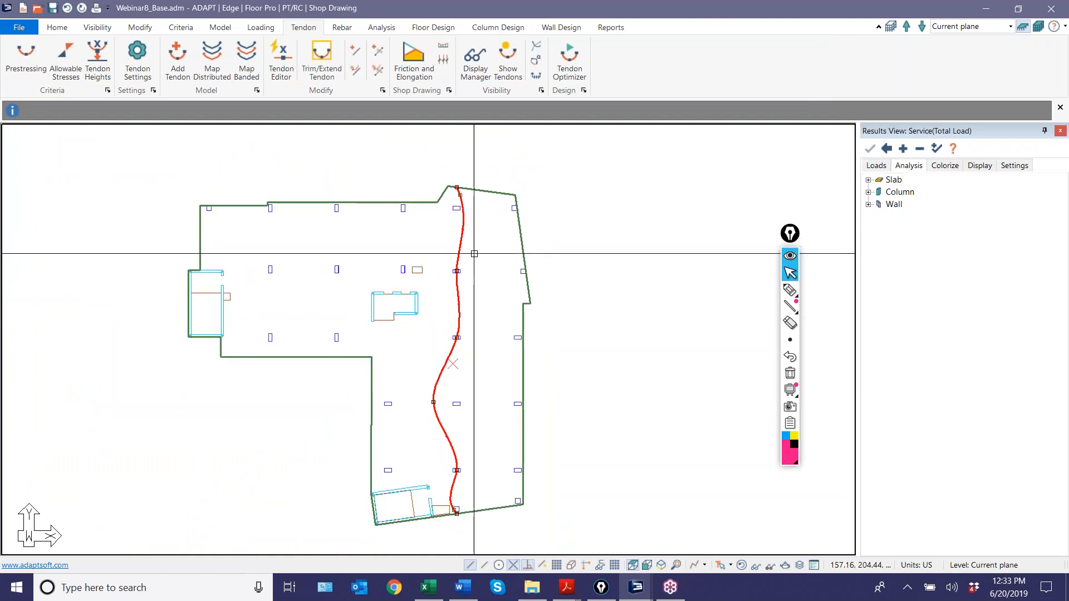
key(ctrl+v)
click(480, 504)
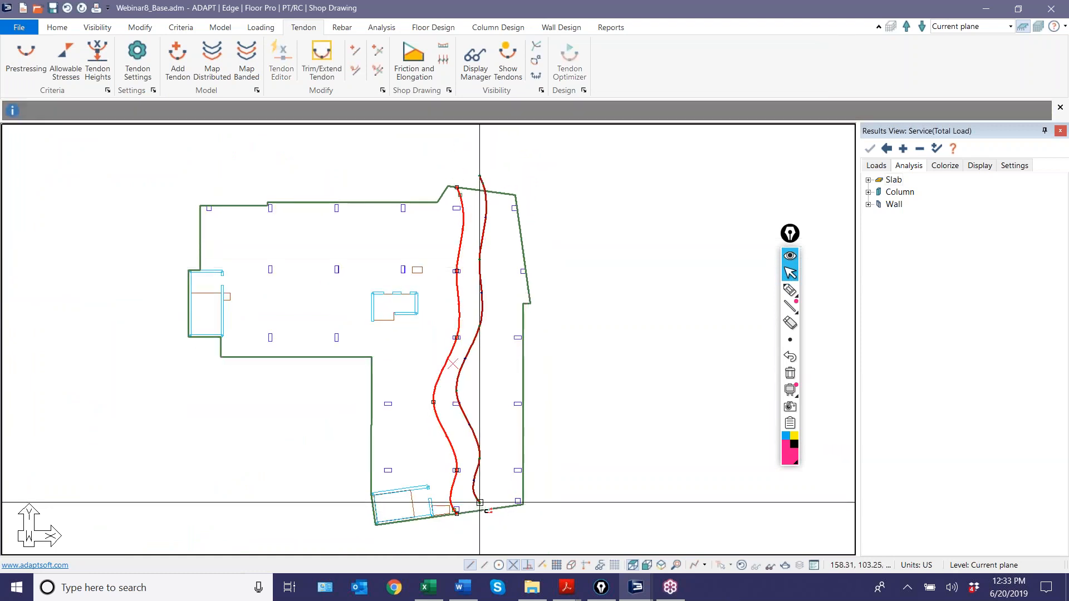
click(492, 501)
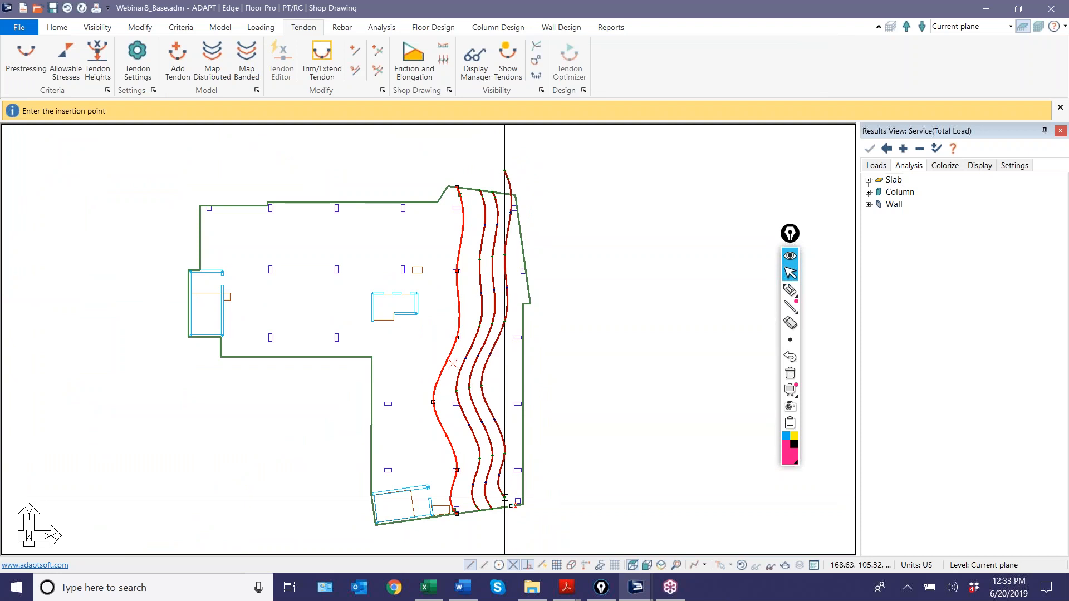
click(505, 496)
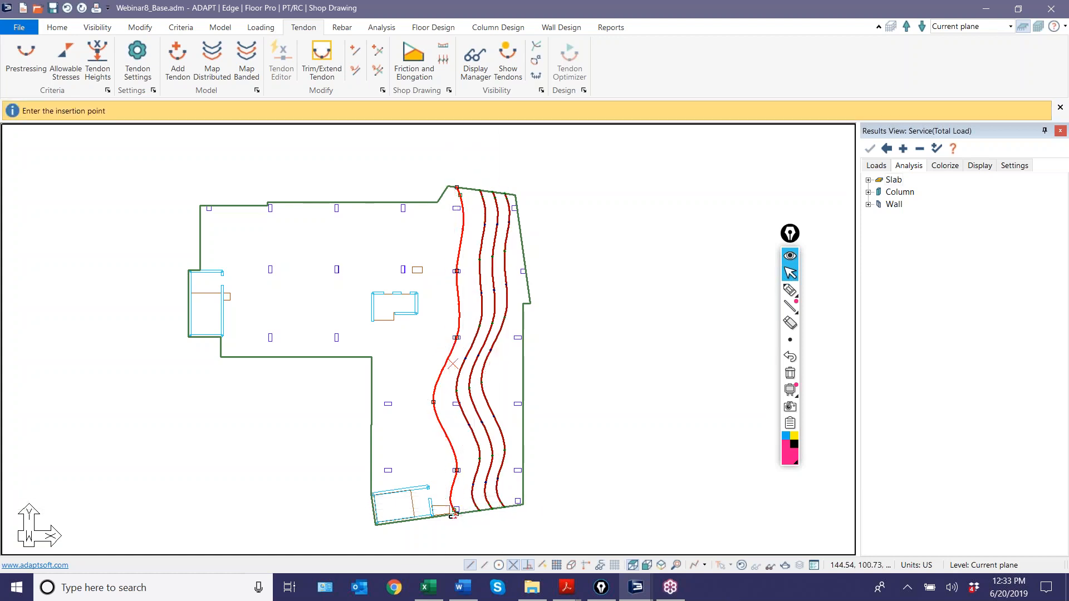
click(440, 507)
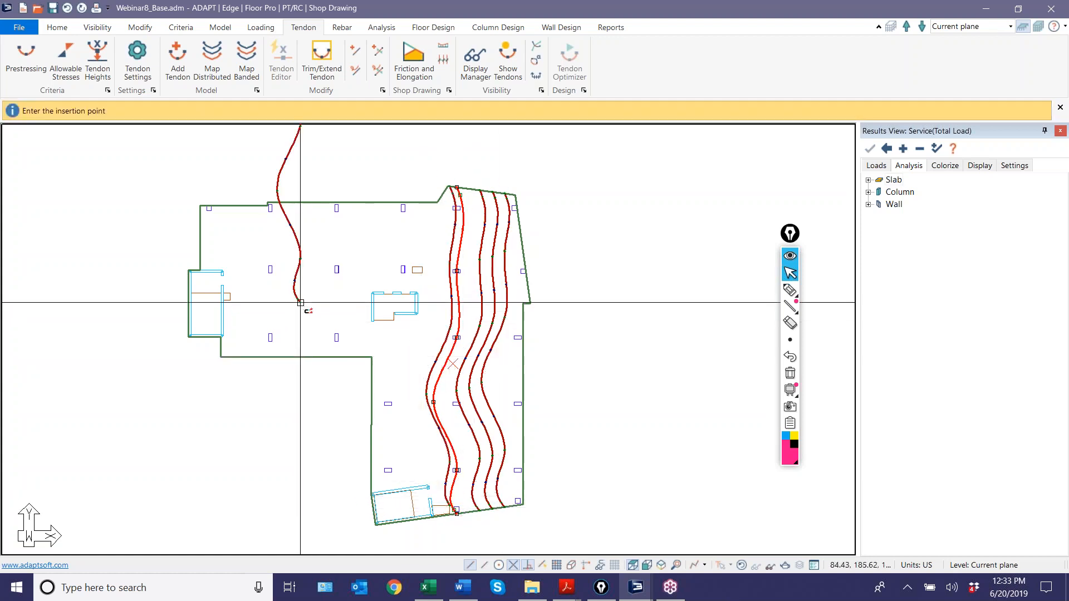
key(Escape)
Step: Examine the pasted tendons in plan, checking how their upper ends meet the sloped slab edge
scroll(394, 258, up, 3)
middle_drag(455, 214, 437, 246)
scroll(437, 245, down, 2)
middle_drag(511, 258, 472, 294)
scroll(472, 289, up, 6)
scroll(455, 208, down, 2)
scroll(538, 302, down, 7)
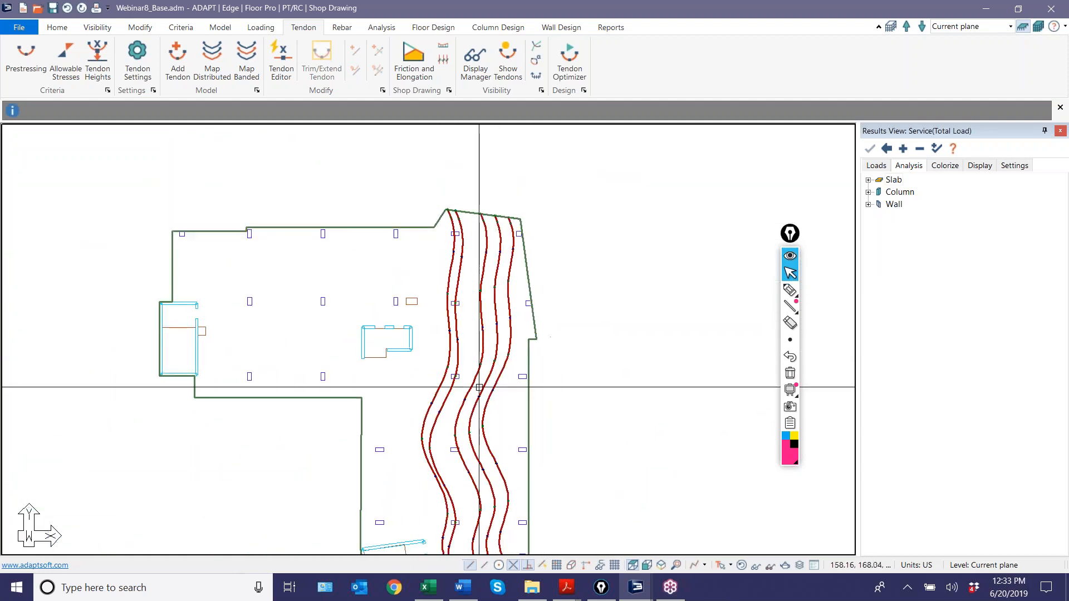
scroll(467, 255, up, 4)
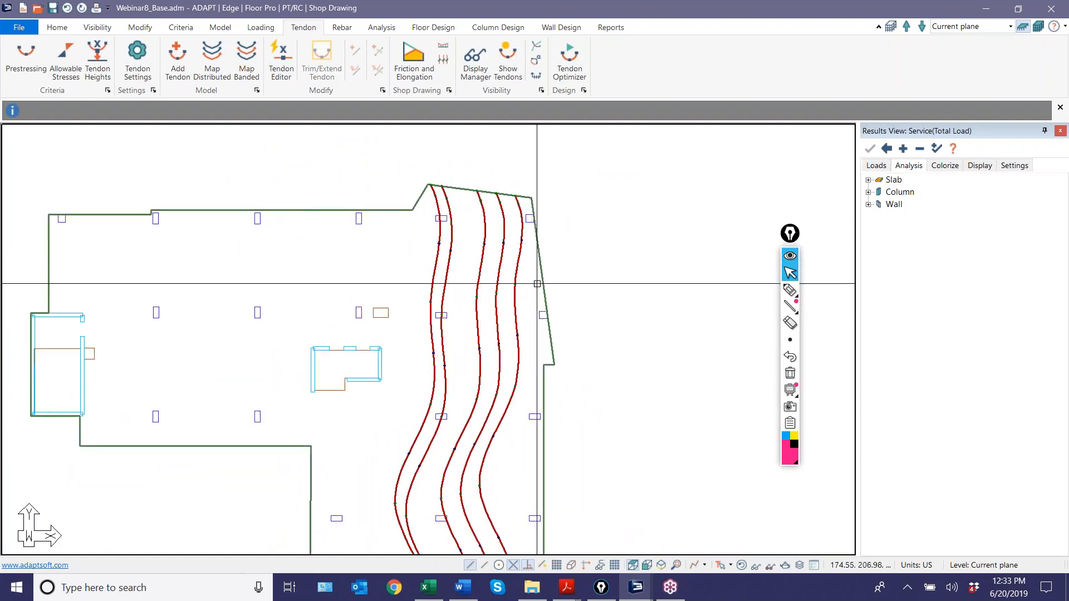
Step: Set the anchors' Spline Angle to Slab Edge to Free in the Dynamic Tendon Editor and apply it to the tendons' lower ends
click(277, 59)
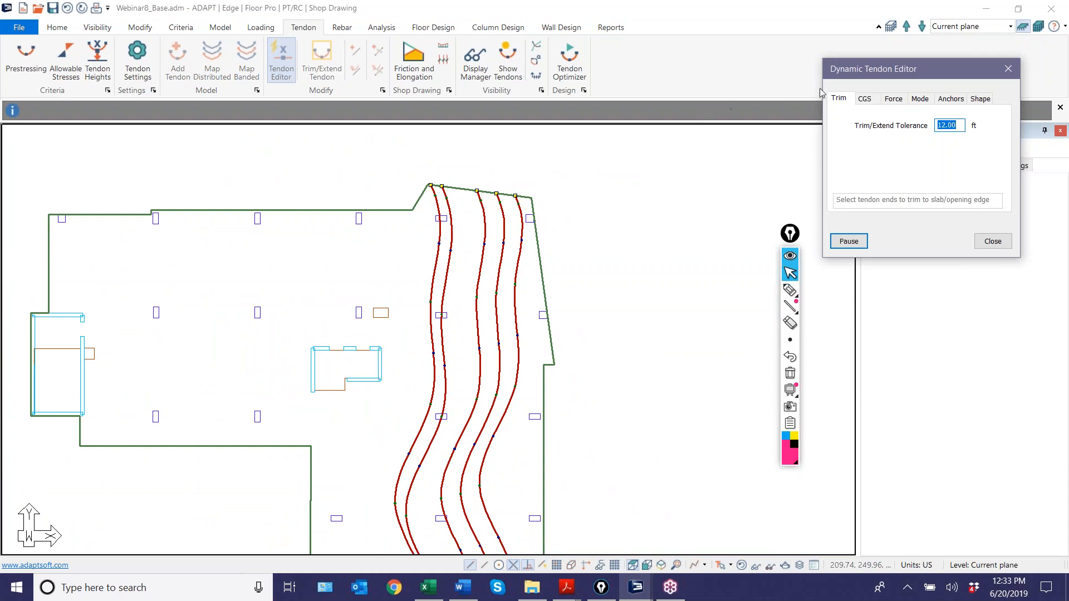
drag(846, 72, 609, 71)
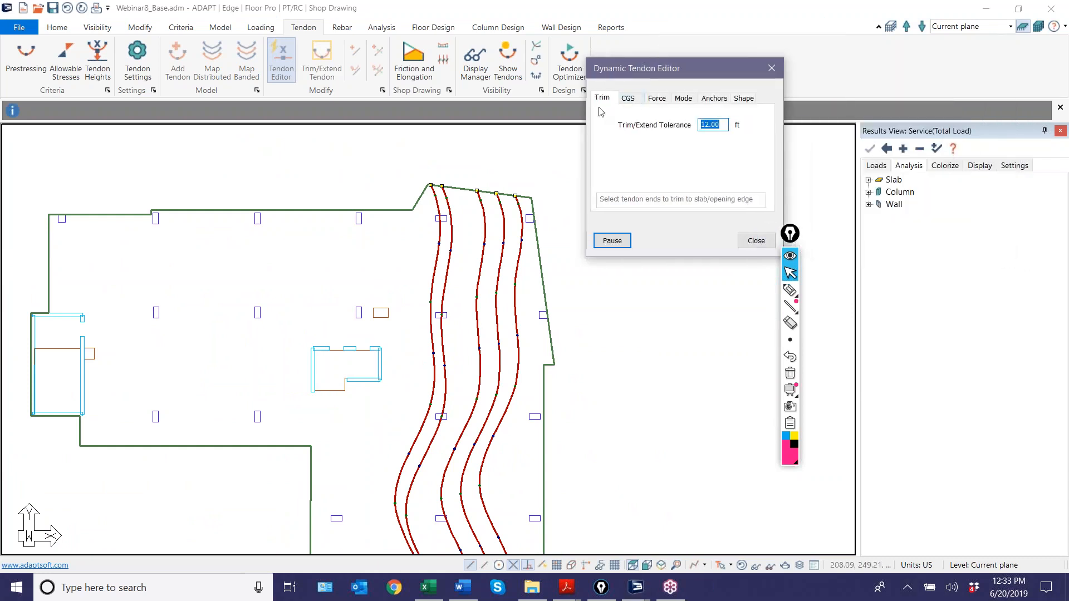
click(957, 205)
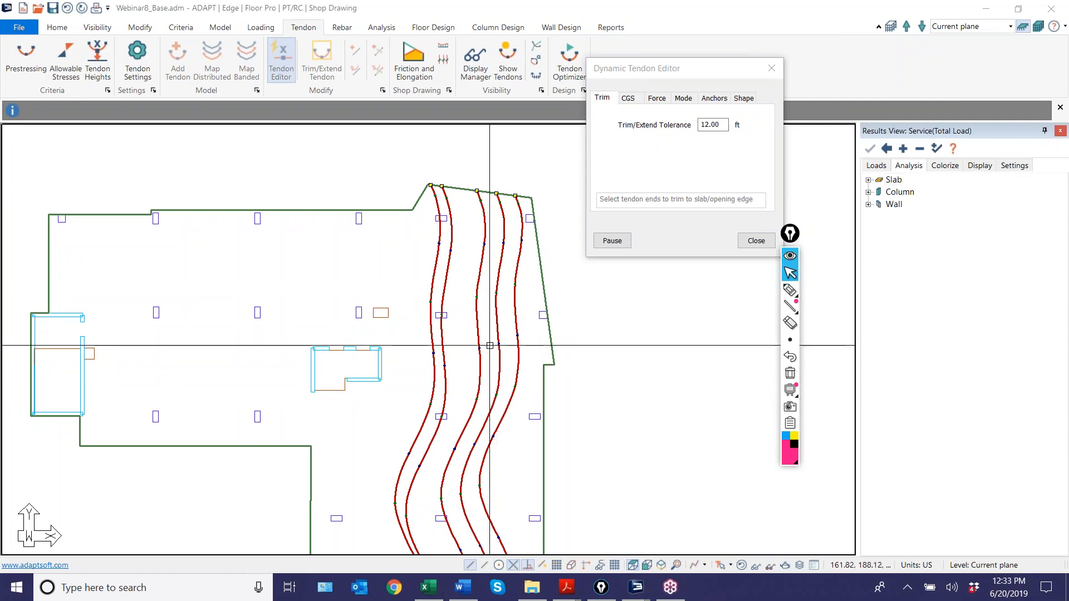
click(714, 99)
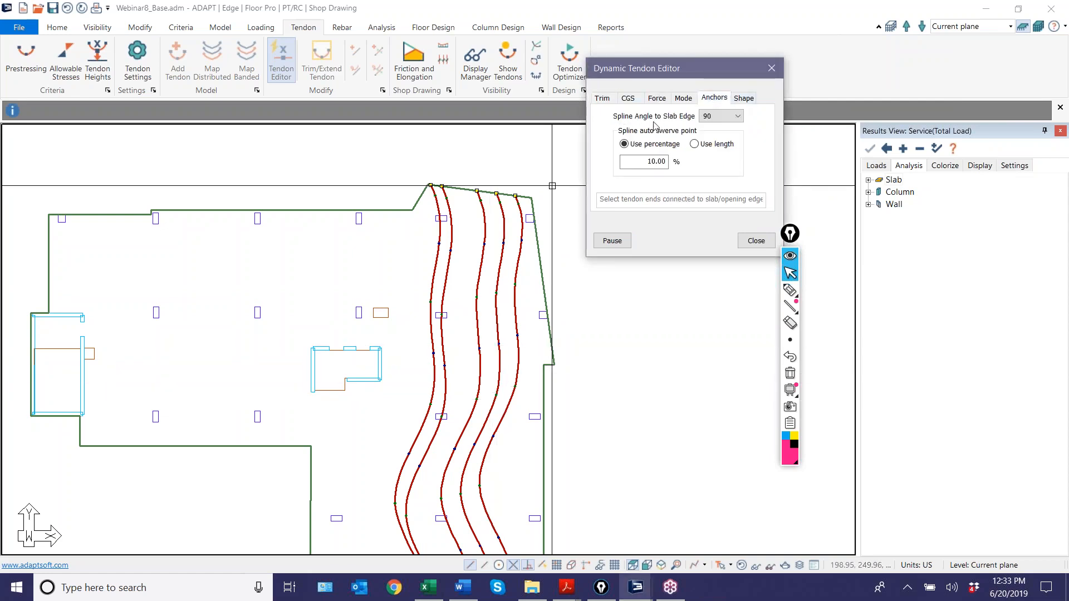
click(726, 117)
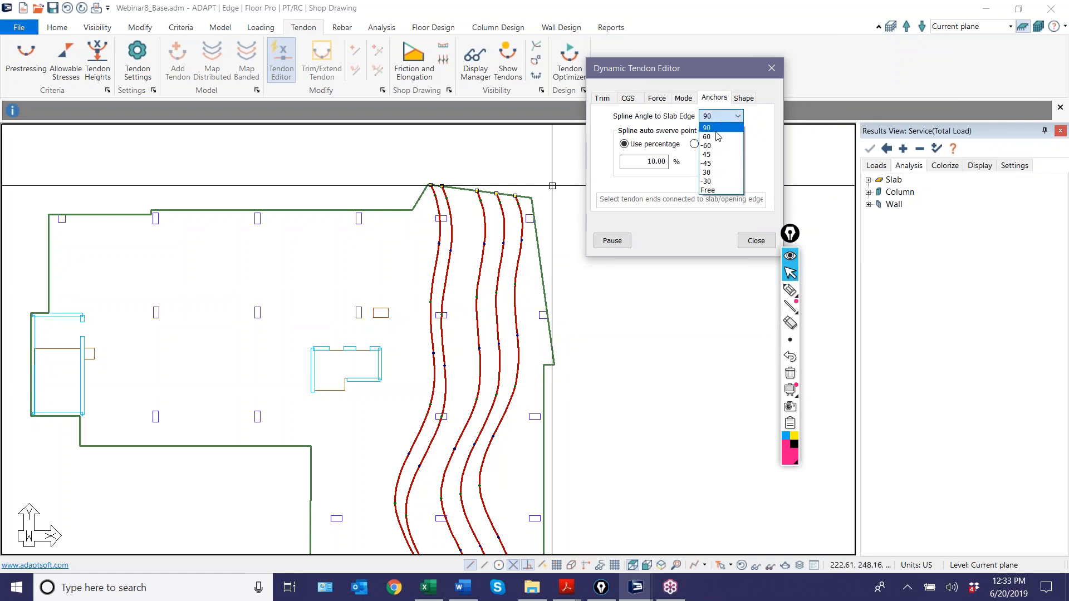
click(720, 190)
middle_drag(602, 456, 564, 316)
scroll(564, 316, up, 5)
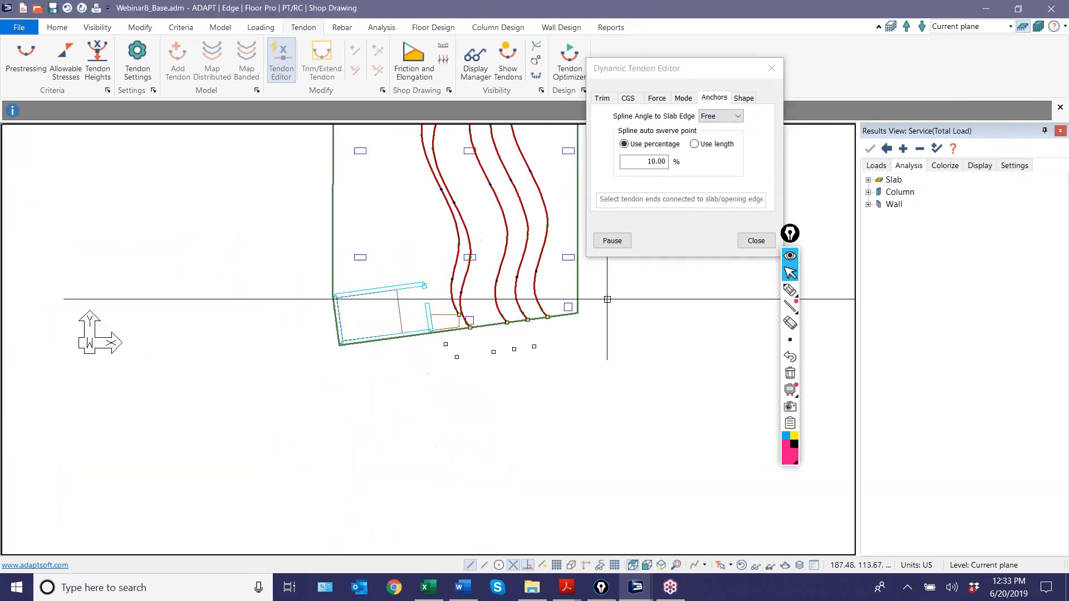
drag(587, 404, 144, 304)
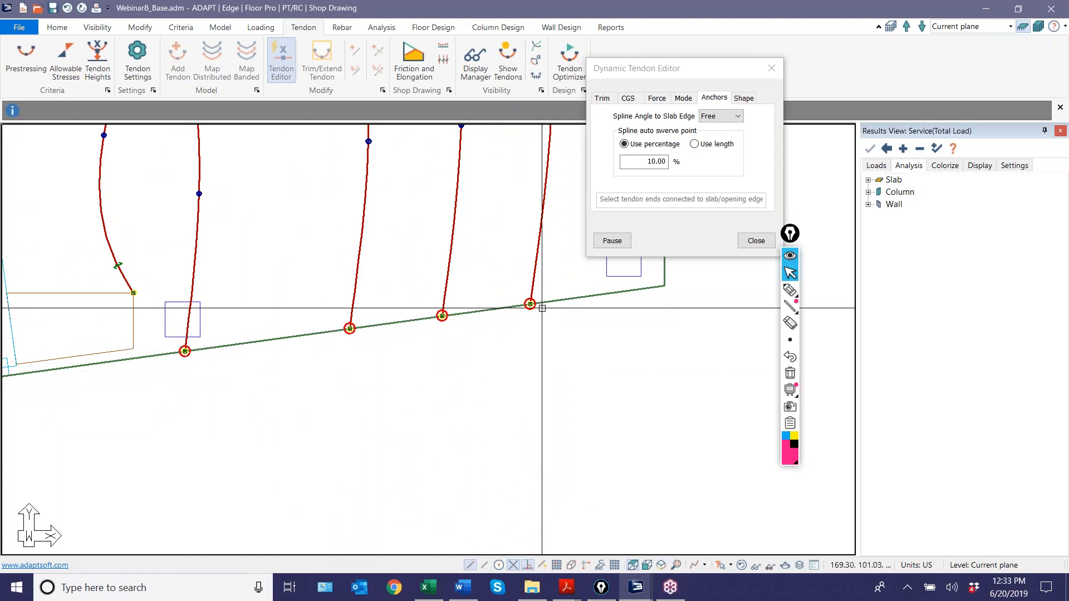
scroll(437, 358, down, 4)
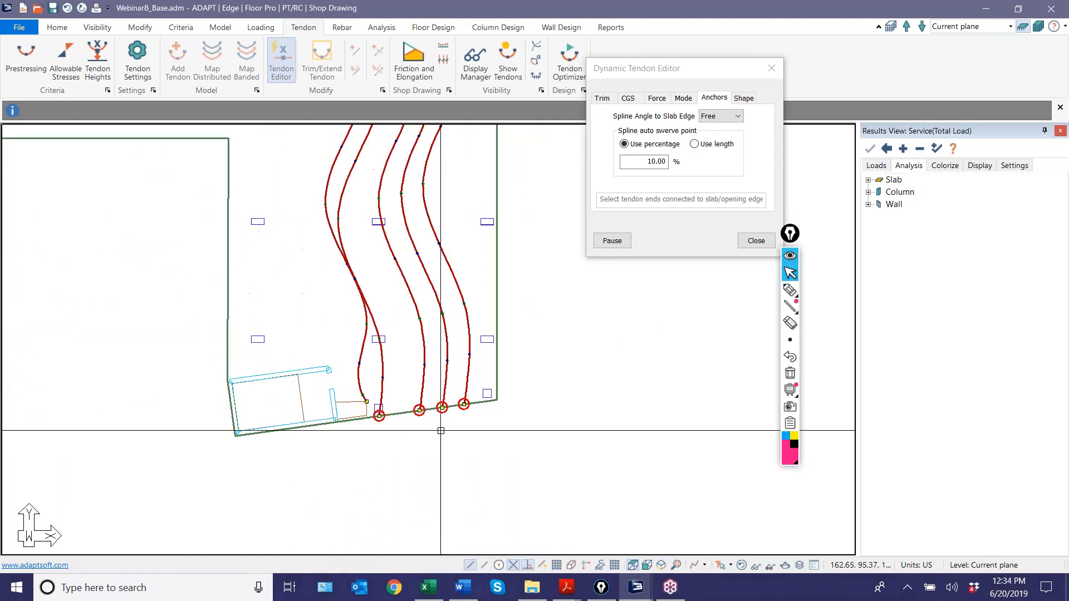
scroll(365, 411, up, 5)
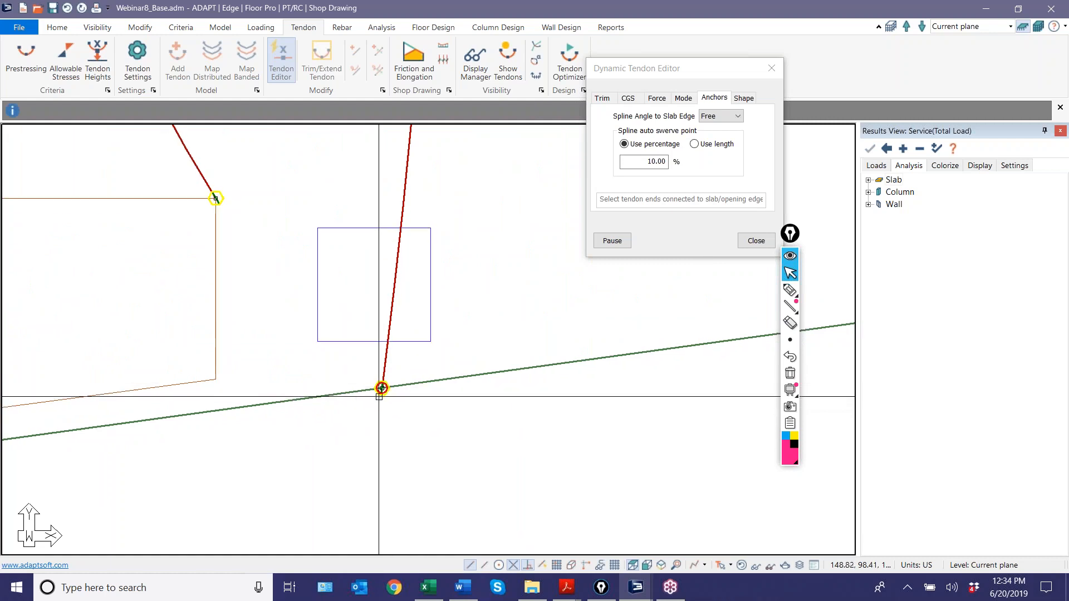
scroll(301, 300, down, 6)
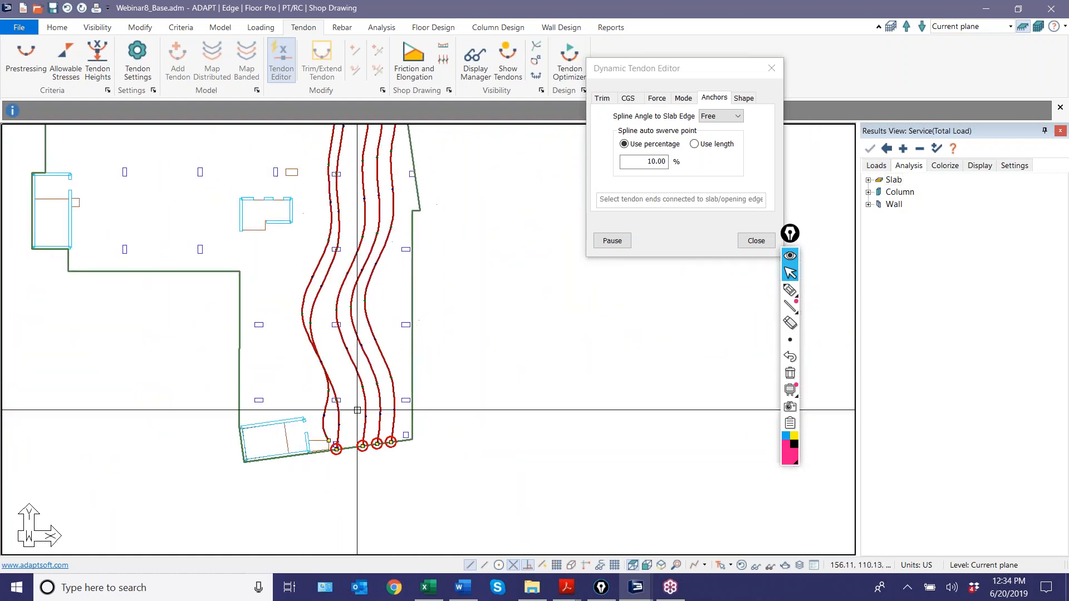
Step: Show the tendons' CGS values, pause the editor to set the tendon font height to 15.00 in and enlarge the symbol size, and resume
scroll(341, 245, up, 4)
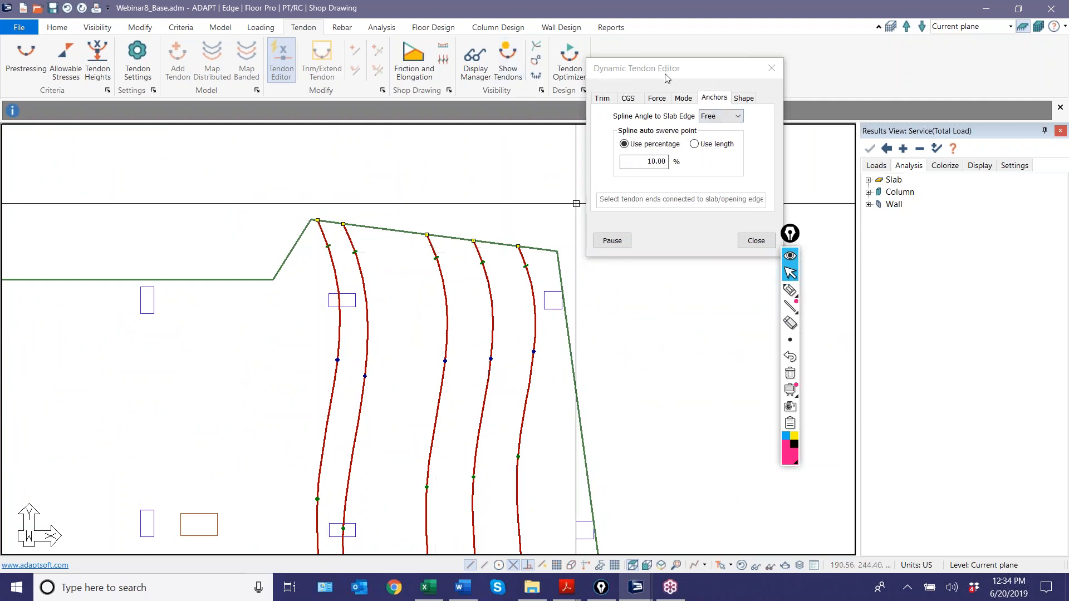
click(627, 98)
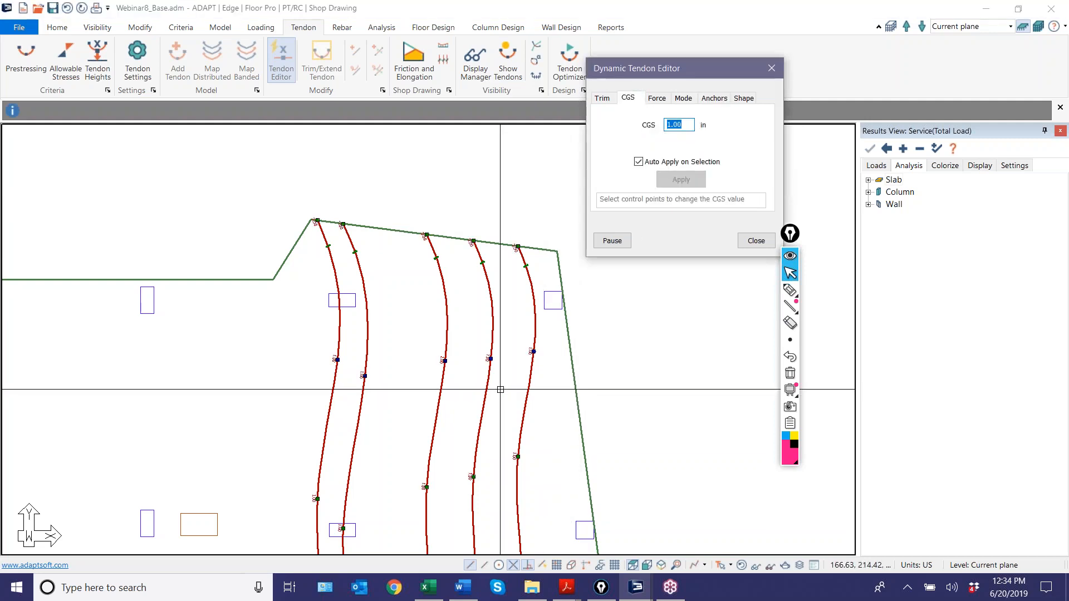
middle_drag(326, 400, 266, 263)
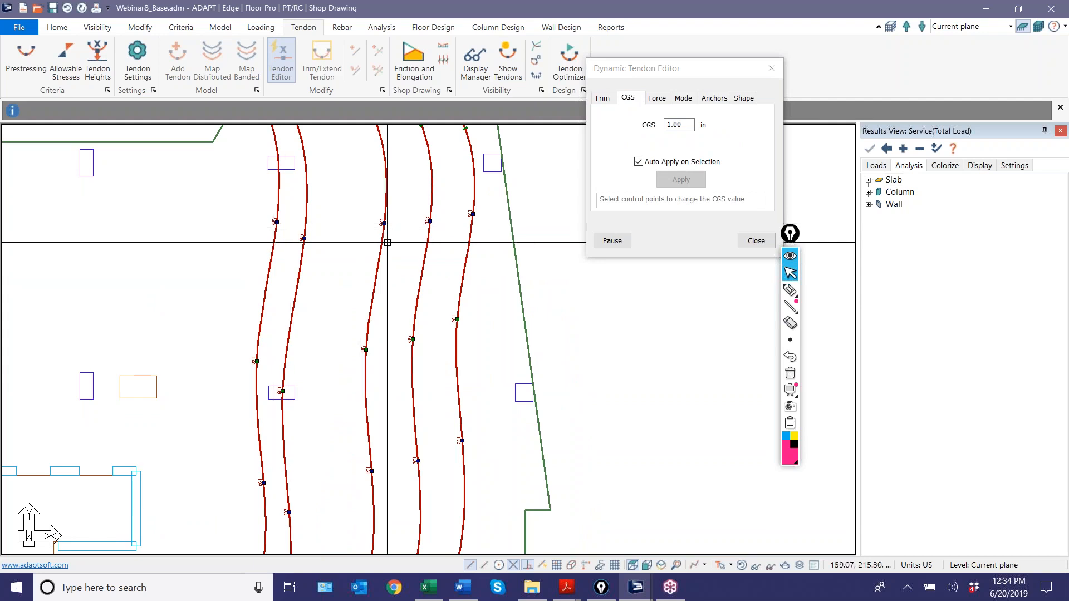
click(604, 242)
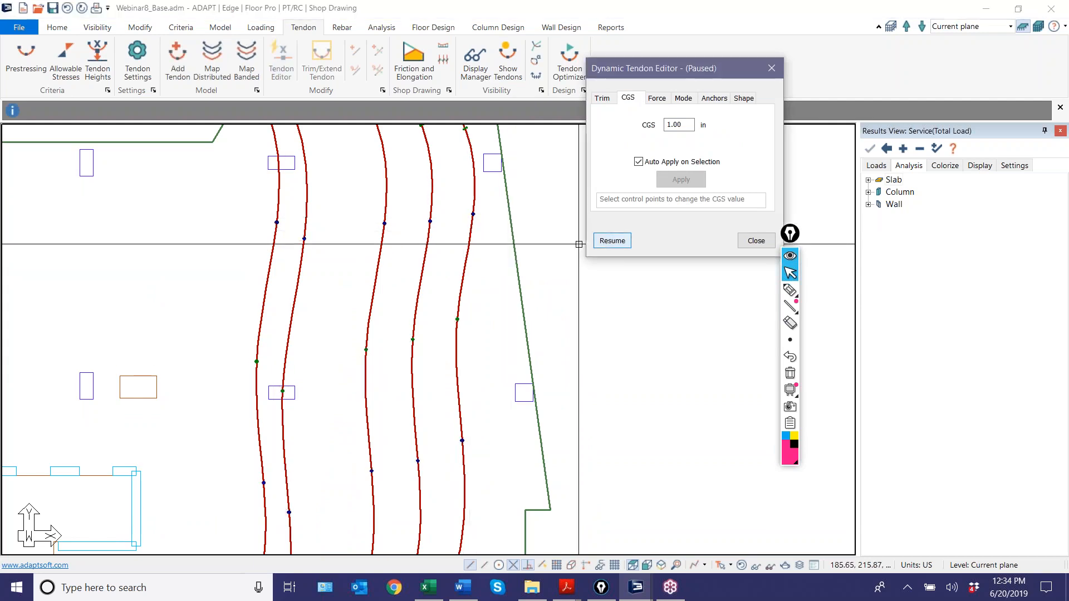
click(98, 28)
click(230, 62)
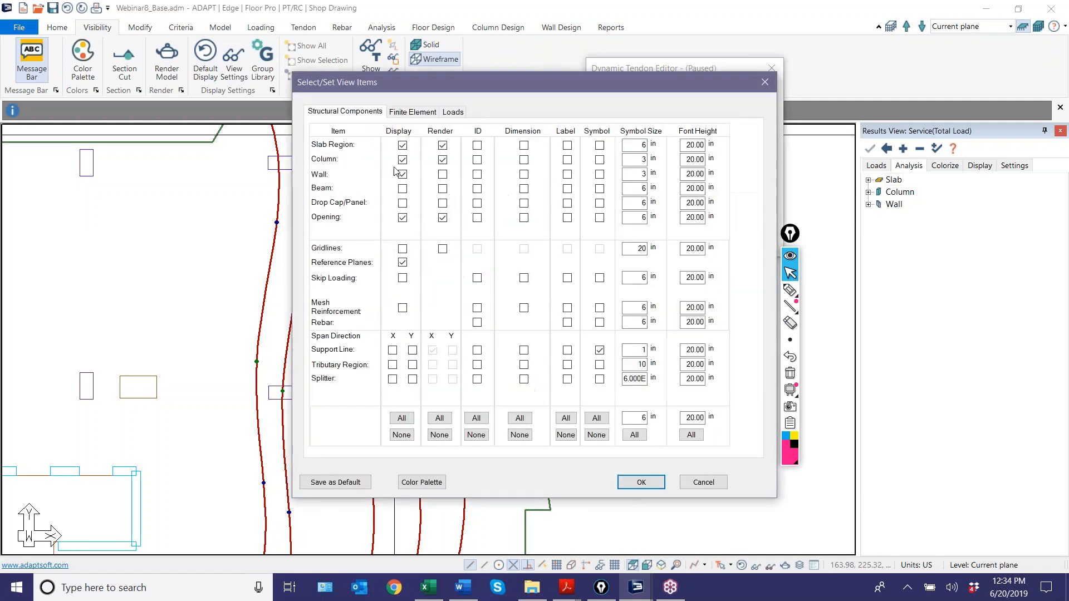
click(413, 113)
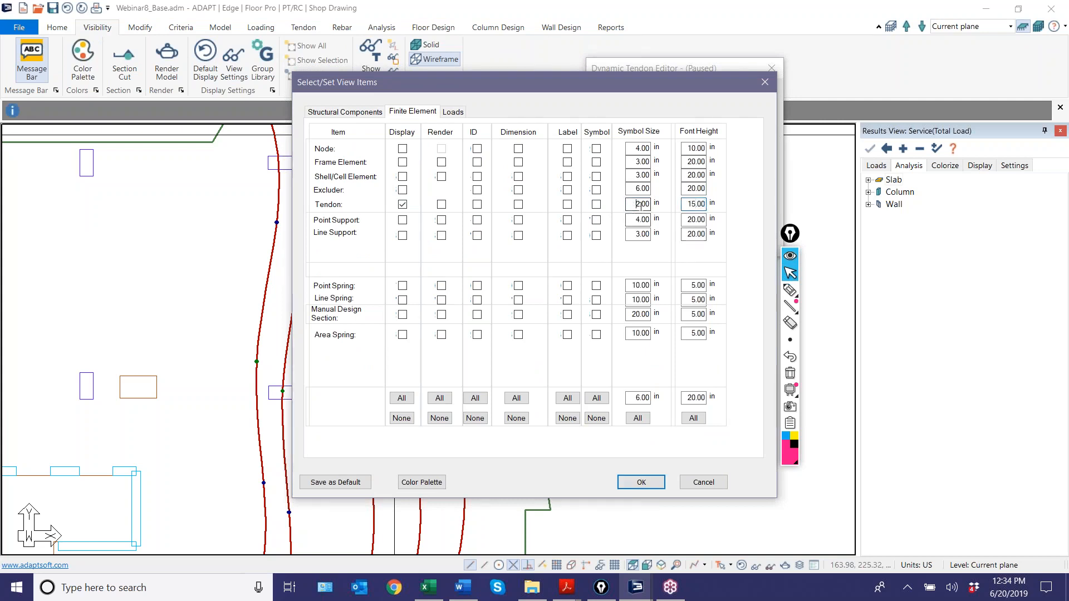
click(641, 482)
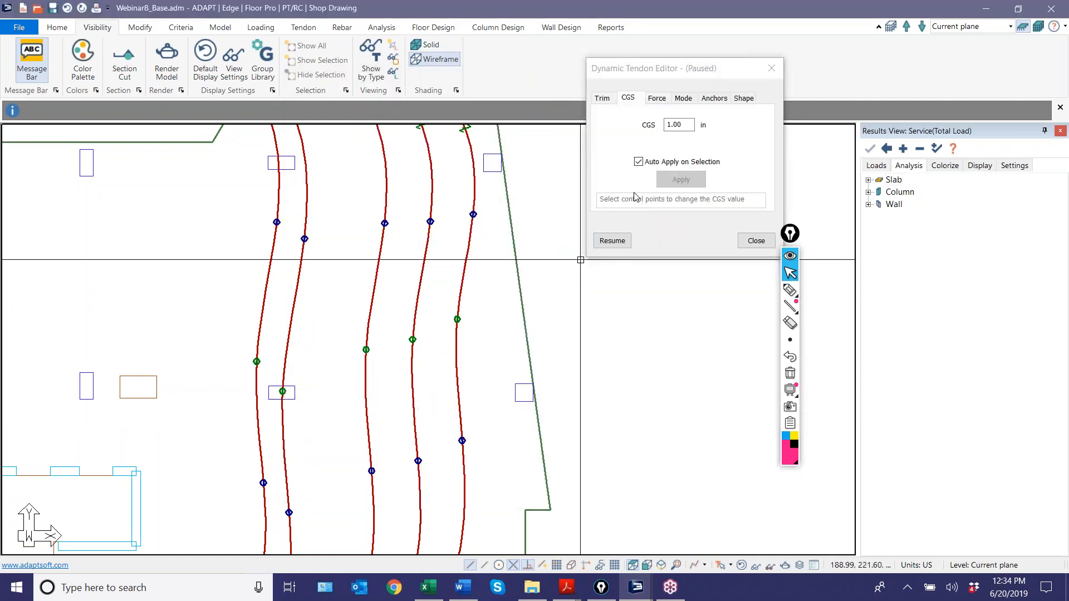
click(612, 240)
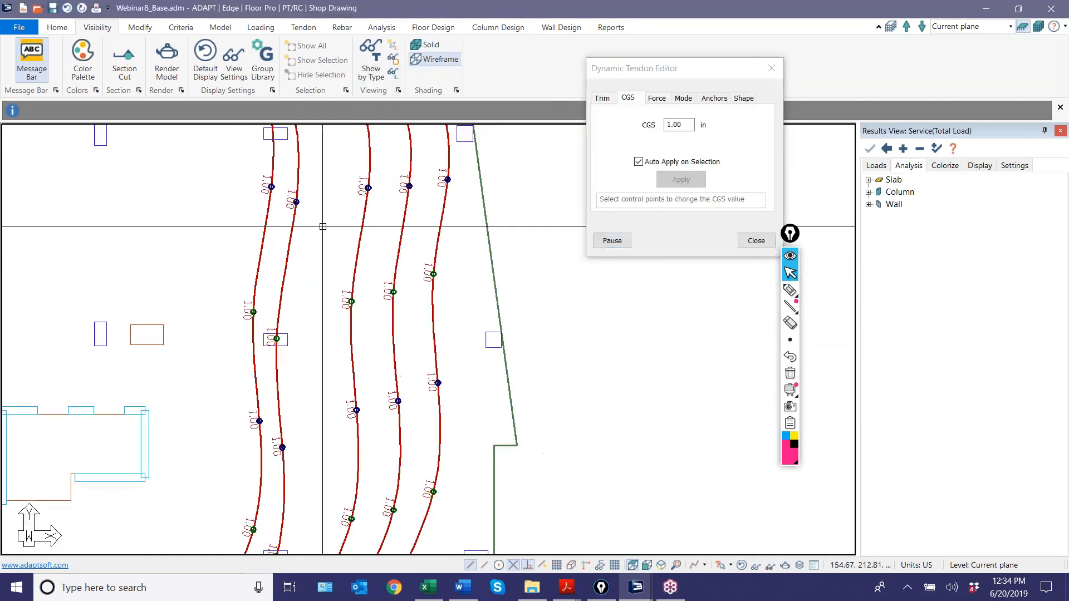
Step: Set CGS to 2.00 in and apply it to the midspan control points of all five tendons in the two uppermost spans
scroll(294, 284, down, 3)
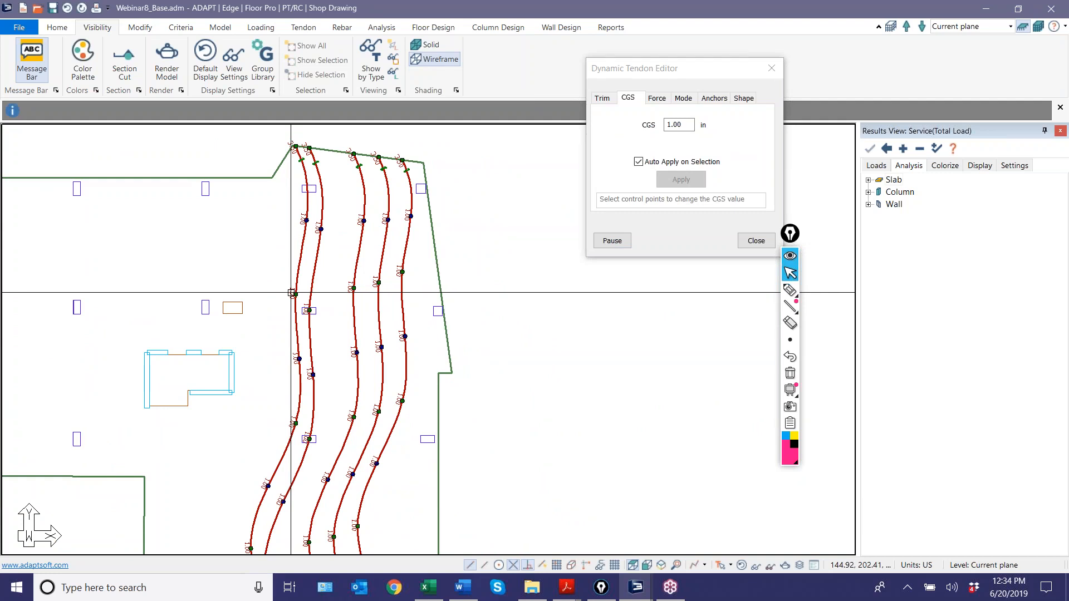
scroll(329, 211, up, 3)
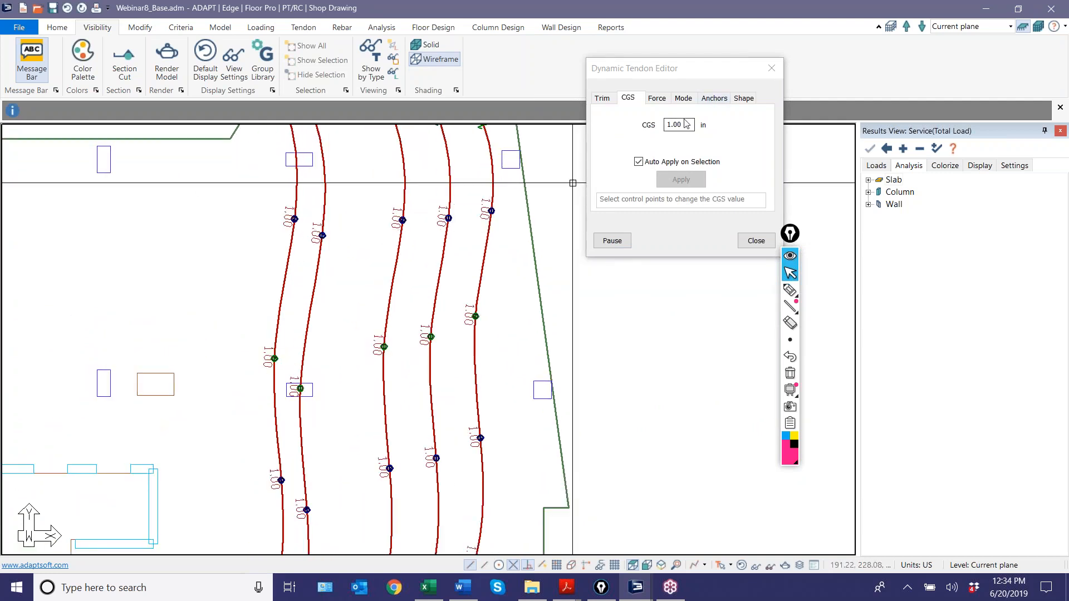
click(604, 127)
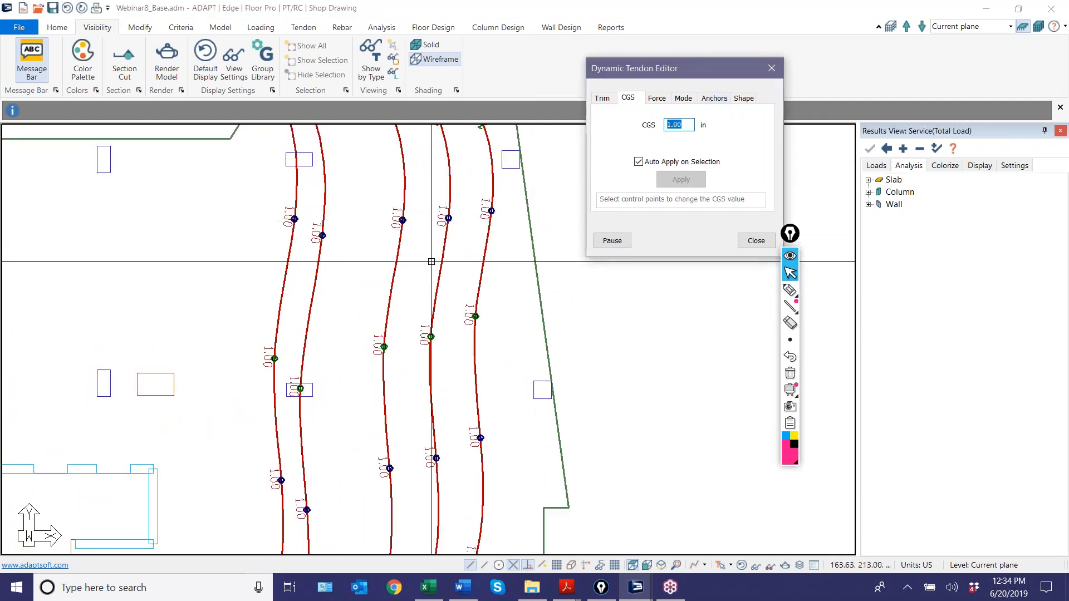
text(4)
middle_drag(390, 268, 315, 311)
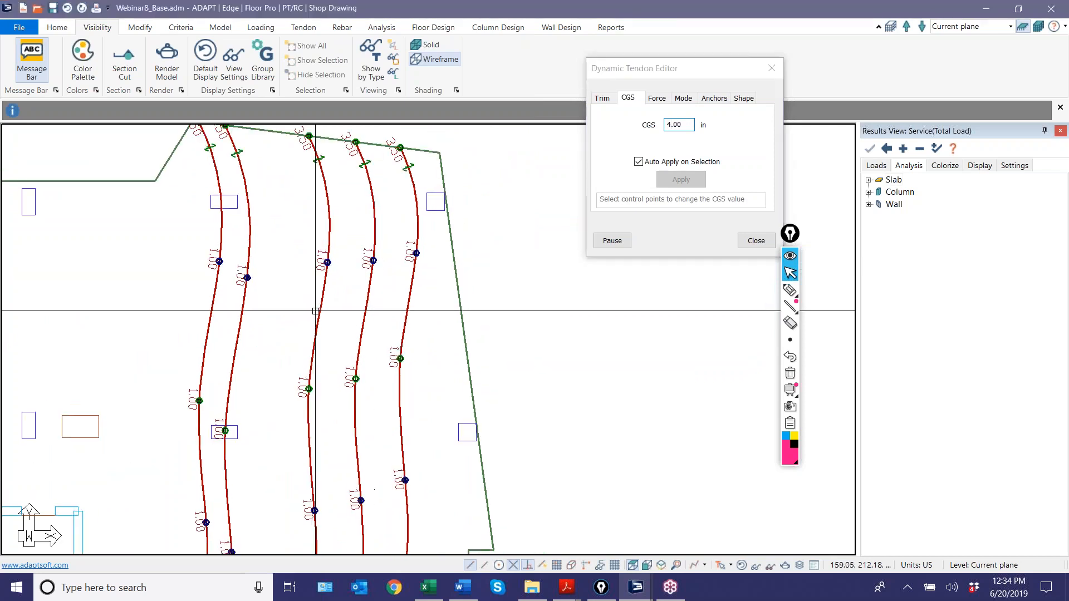
click(689, 128)
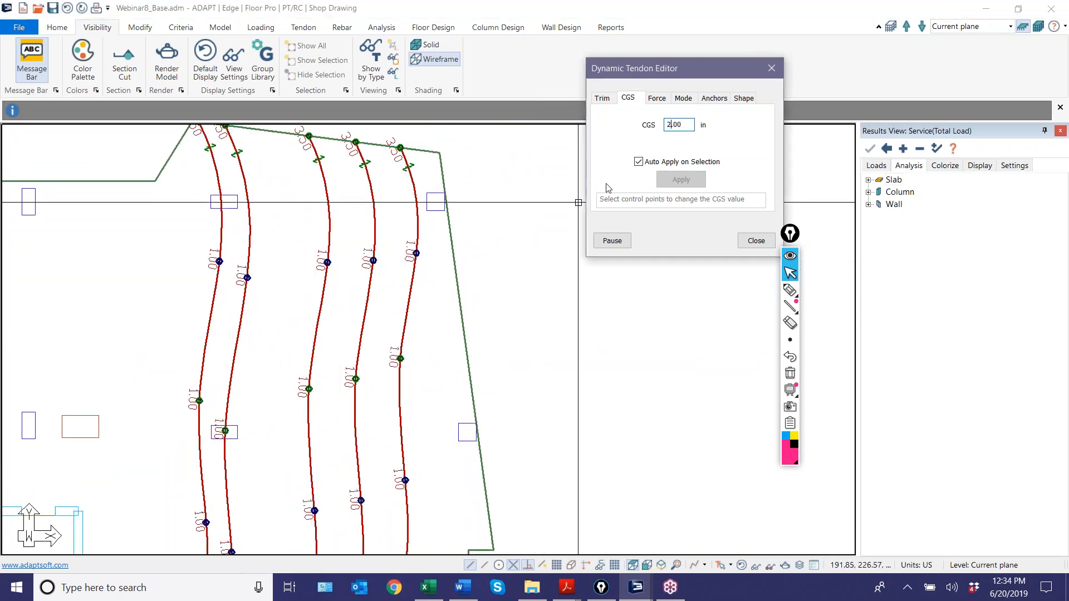
drag(188, 229, 439, 301)
middle_drag(402, 403, 385, 233)
scroll(384, 233, down, 2)
drag(226, 289, 396, 339)
middle_drag(397, 302, 386, 262)
scroll(387, 261, up, 1)
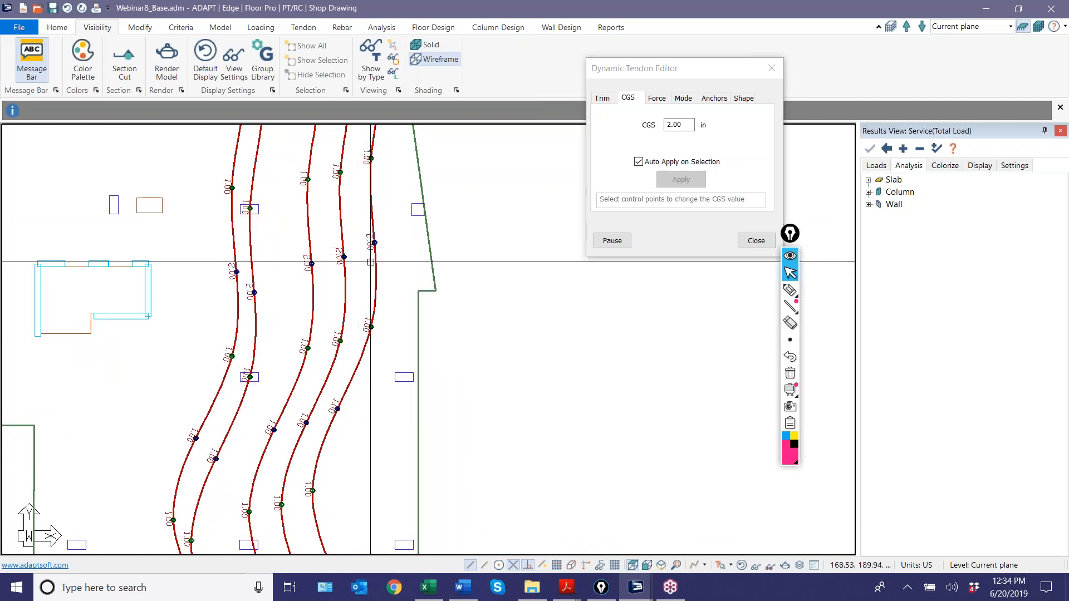
Step: Apply the 2.00 in CGS individually to the tendons' midspan control points in the third span from the upper edge
scroll(370, 261, up, 4)
scroll(336, 389, up, 4)
middle_drag(350, 392, 391, 193)
click(340, 347)
click(265, 379)
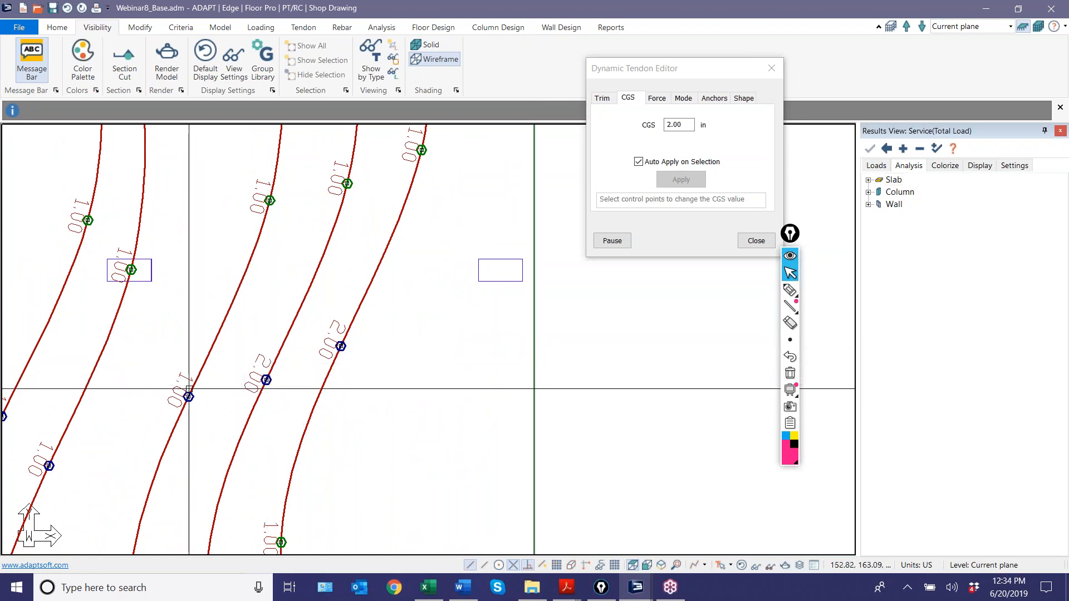
middle_drag(189, 389, 392, 271)
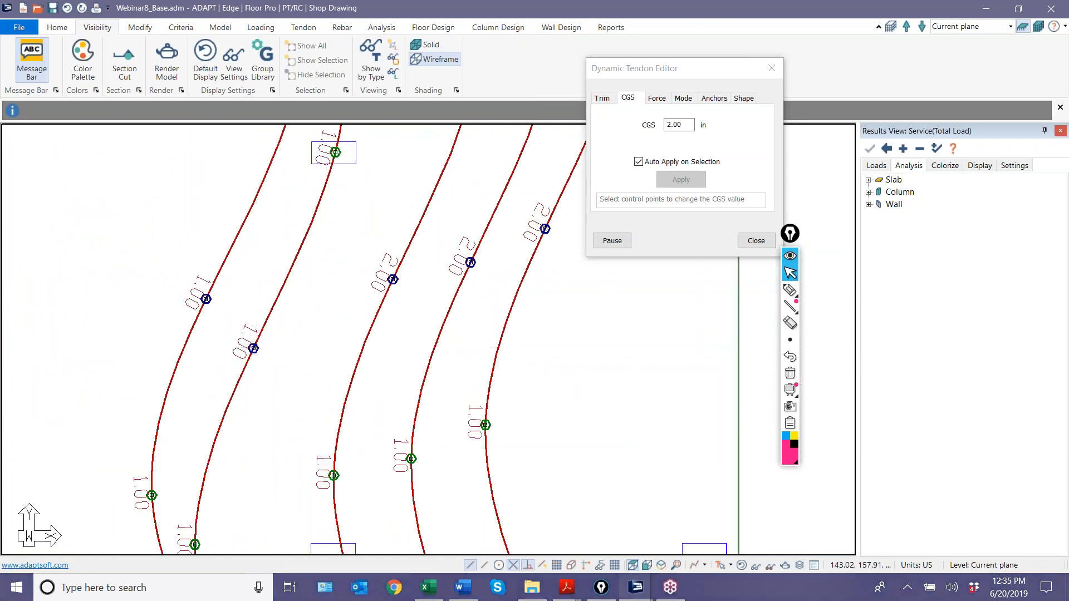
scroll(236, 363, down, 3)
scroll(236, 363, down, 5)
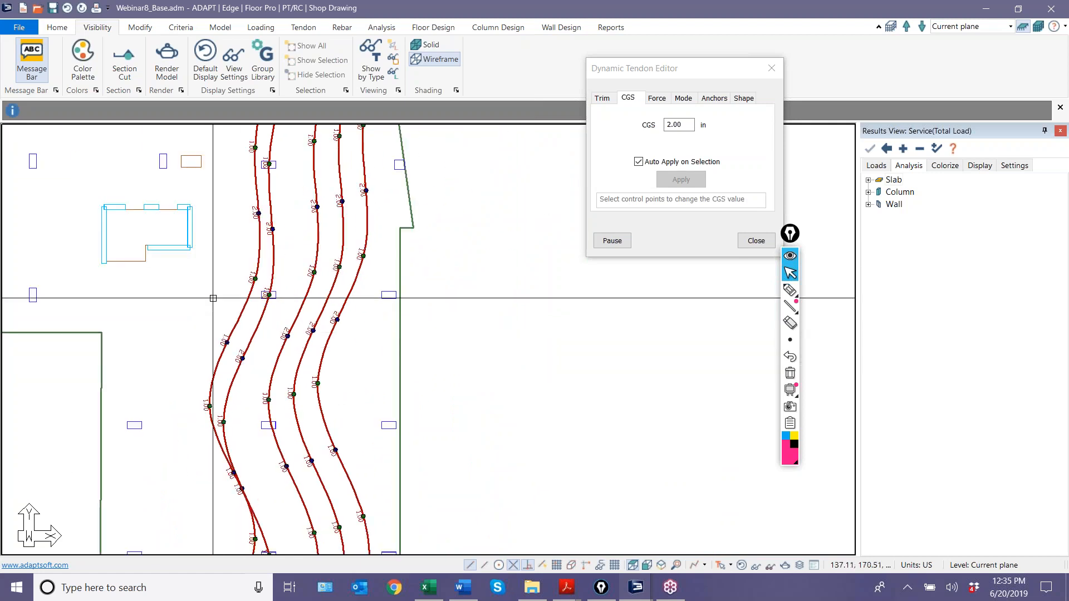
Step: Mark the rightmost tendon's end span with pen strokes and apply the Cant Down end span shape to all five tendons' upper ends
click(743, 99)
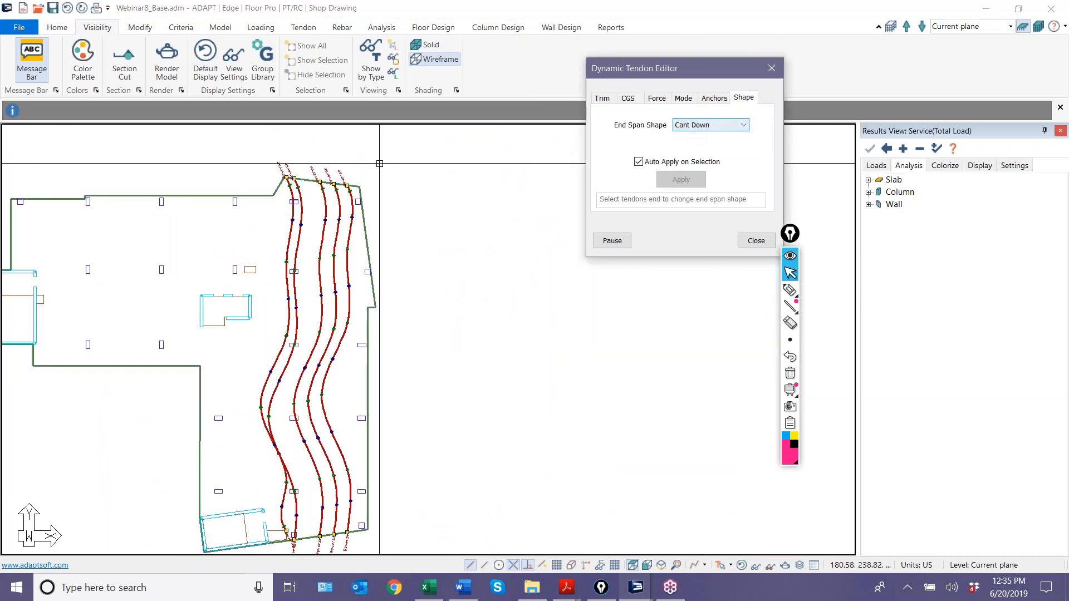
scroll(345, 170, up, 6)
scroll(346, 296, up, 1)
scroll(342, 173, down, 5)
scroll(342, 192, up, 3)
scroll(346, 193, down, 3)
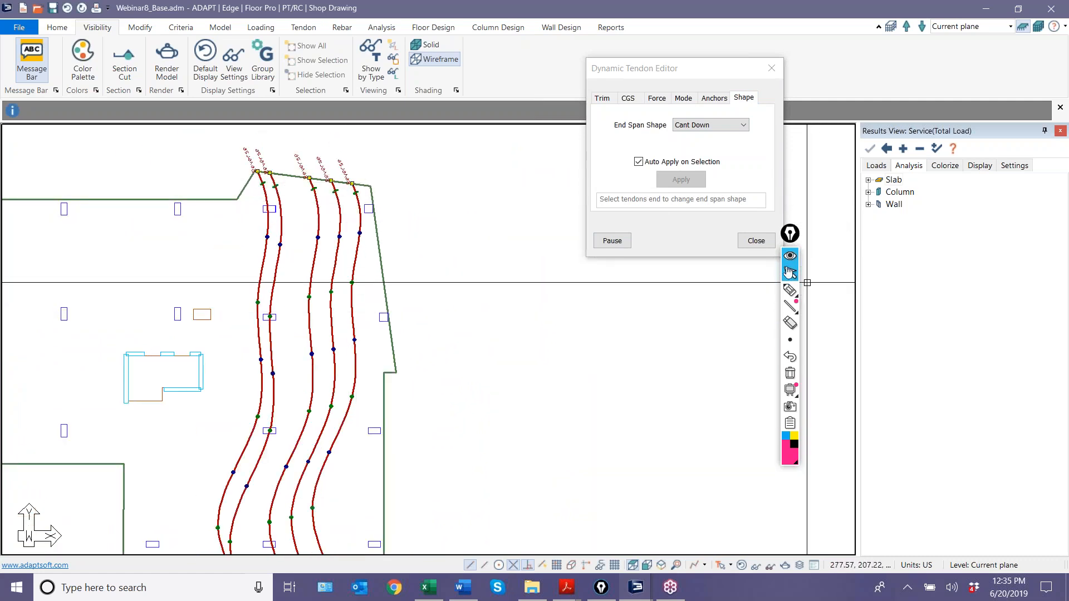
click(788, 290)
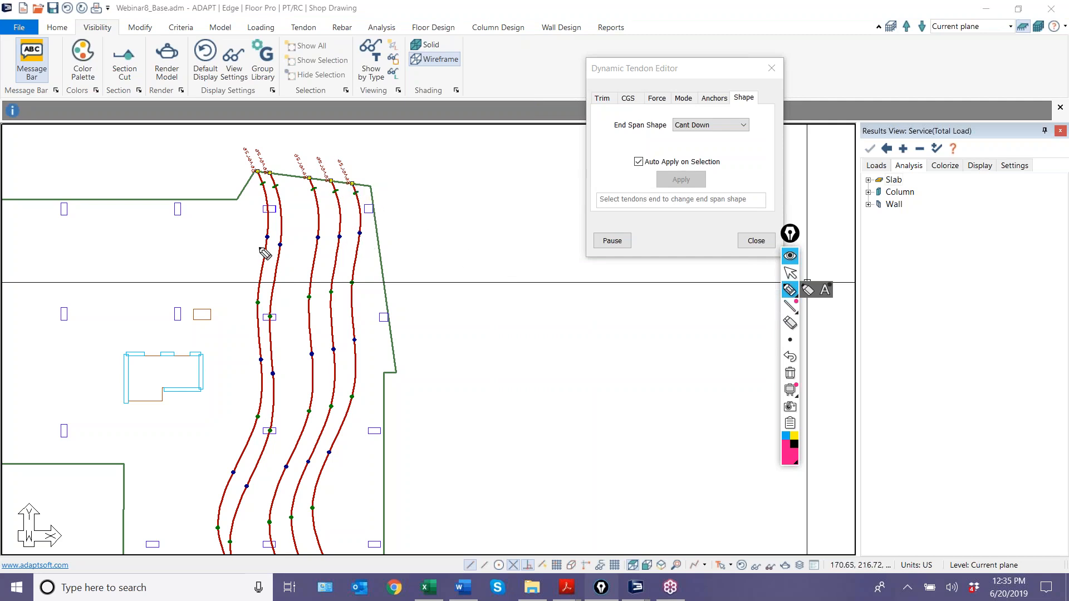
drag(350, 181, 390, 180)
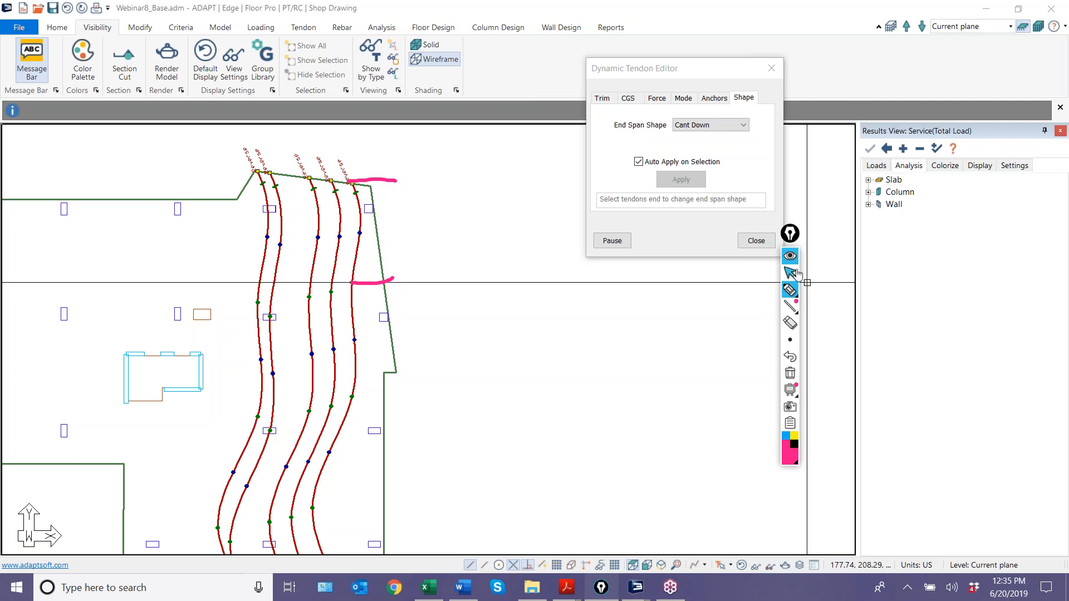
drag(211, 143, 407, 206)
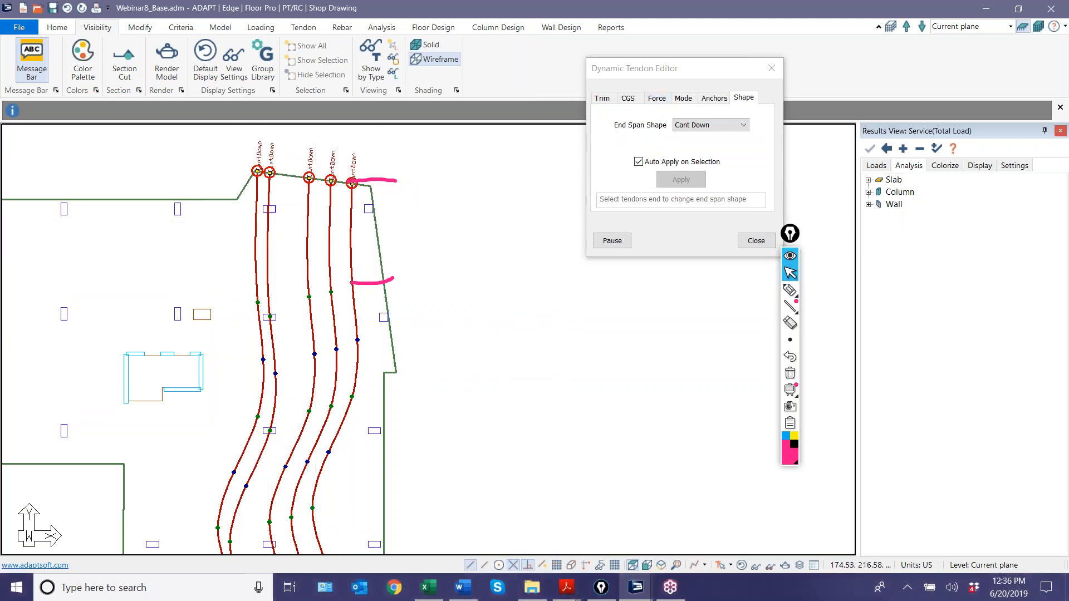
Step: Move the slab's upper-right corner upward with the editor paused, and extend the tendon ends to the new edge using a 12.00 ft tolerance
click(602, 98)
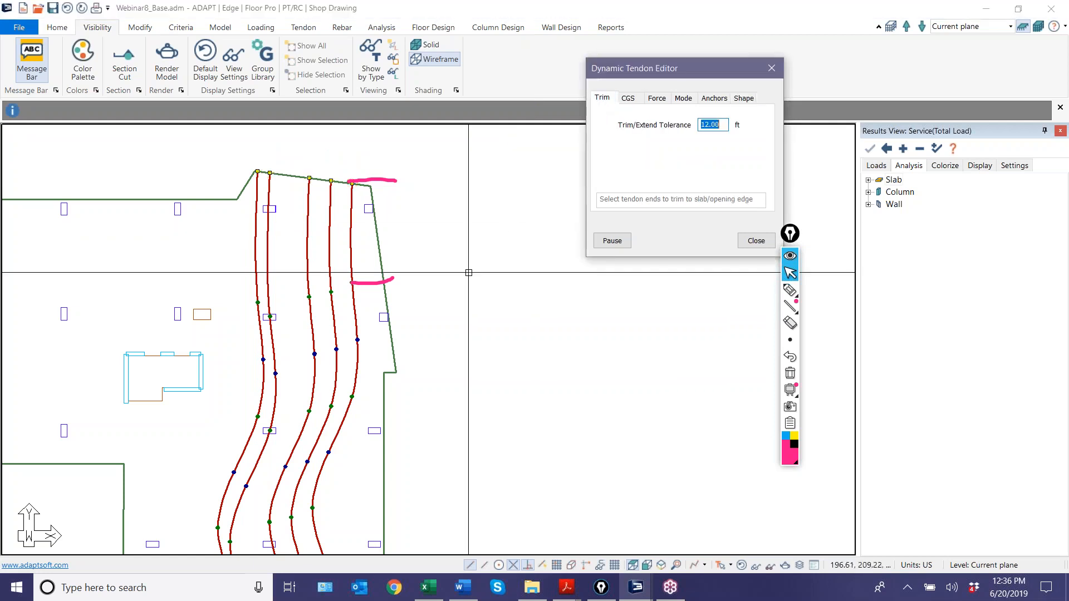
scroll(423, 295, down, 3)
scroll(380, 281, up, 3)
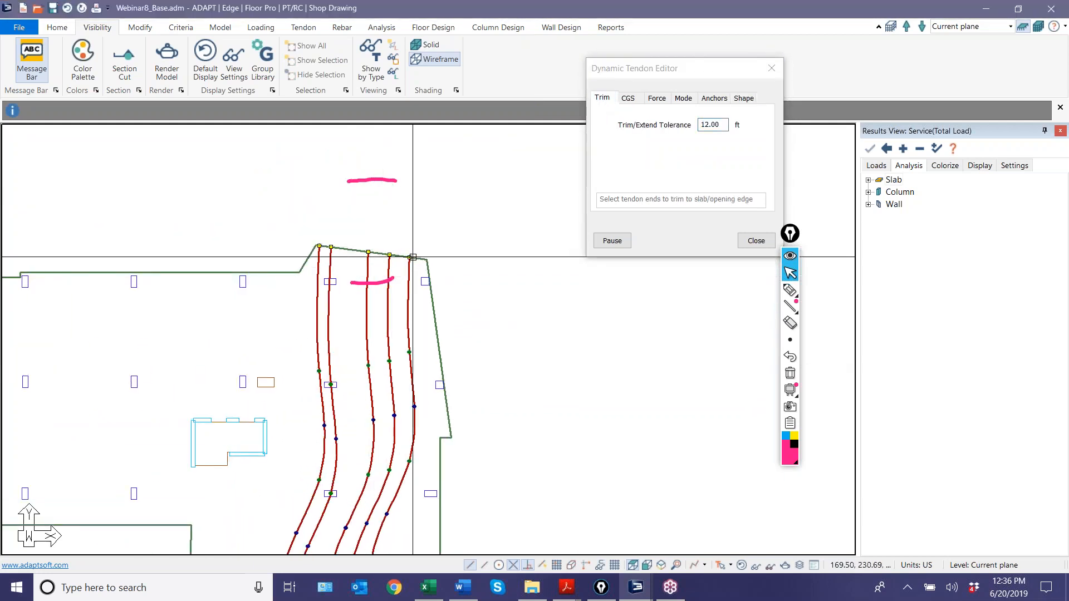
click(612, 241)
click(428, 261)
drag(428, 260, 422, 218)
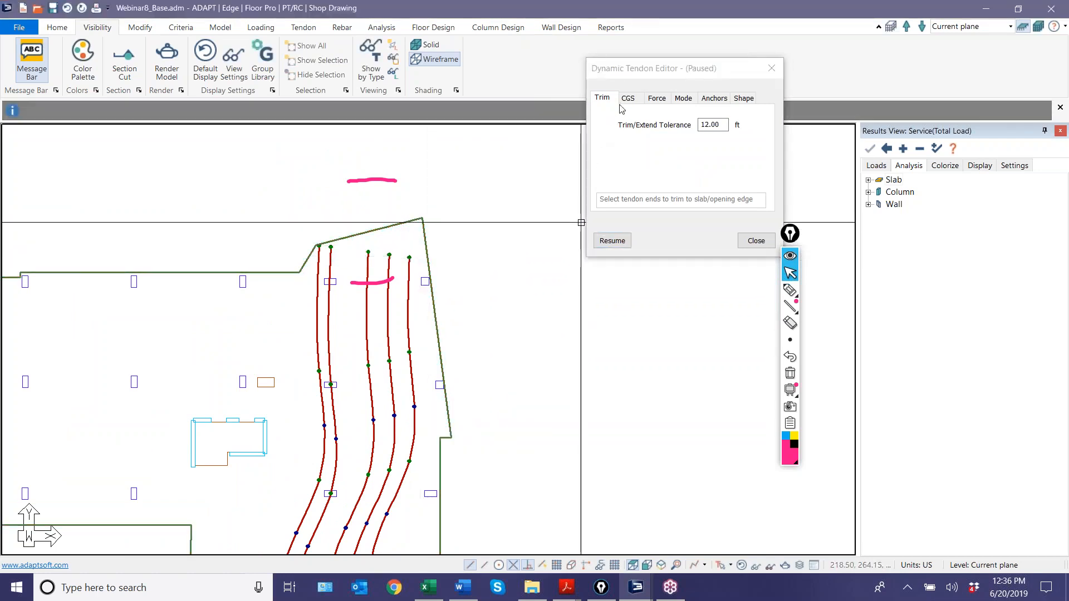
click(612, 240)
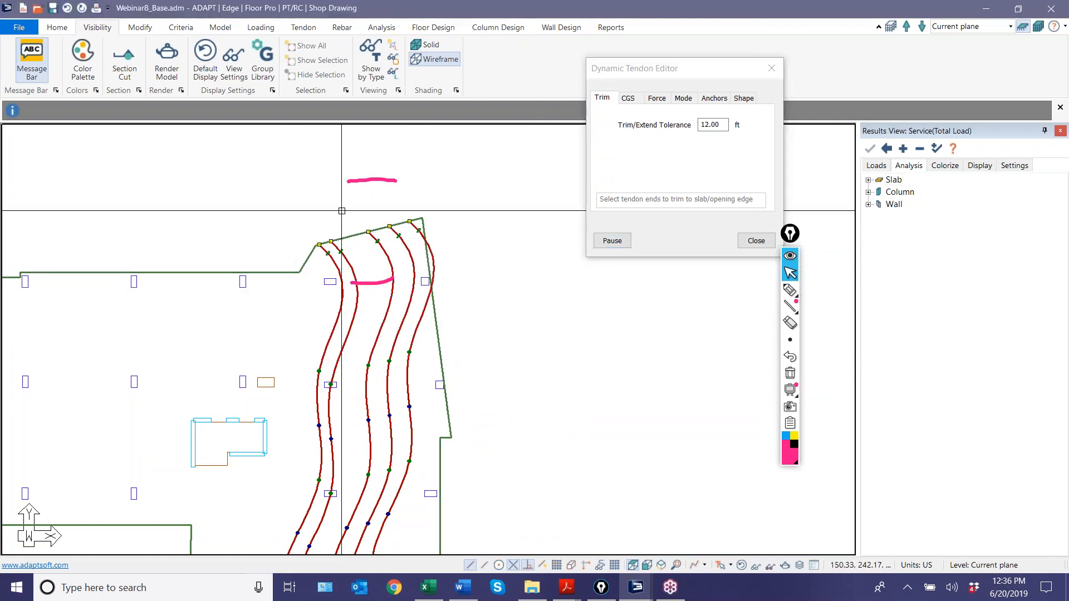
Step: Set the anchors' Spline Angle to Slab Edge to 90 and apply it to the upper ends of all five tendons
click(742, 98)
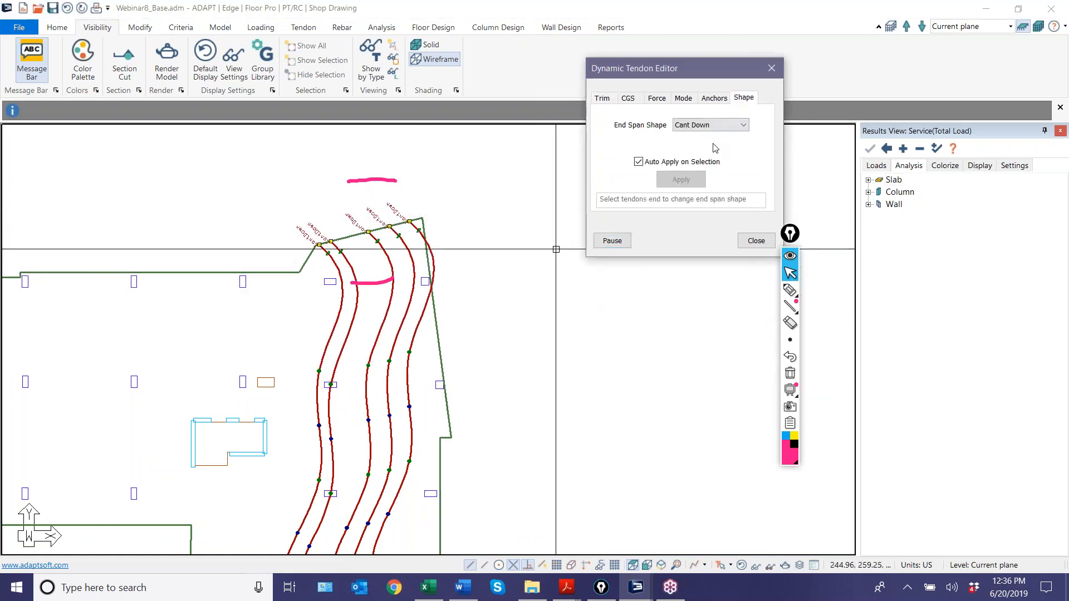
click(715, 99)
drag(467, 266, 290, 210)
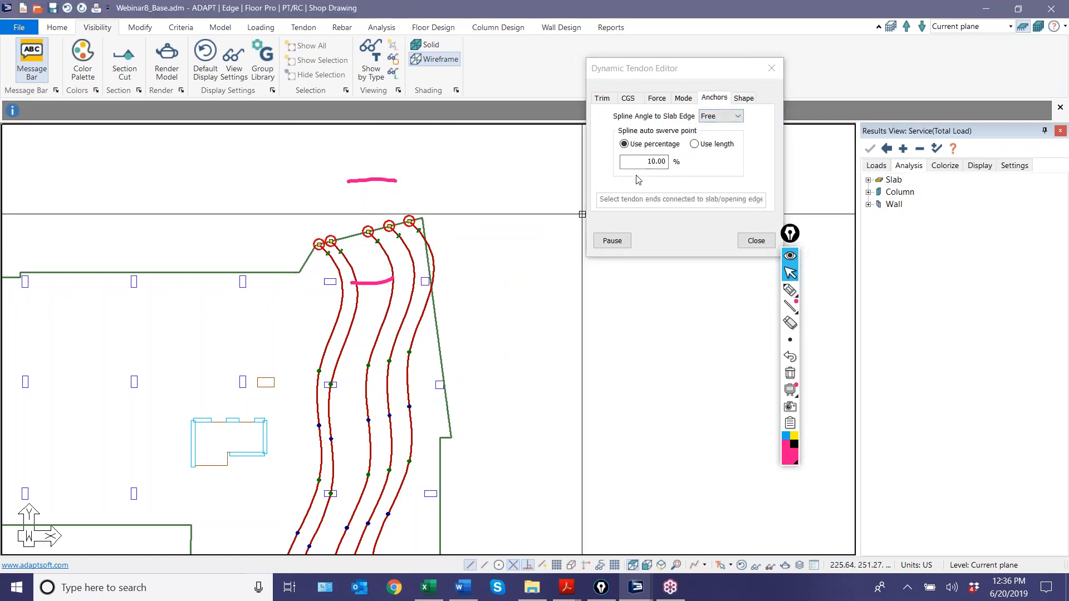
click(713, 118)
click(716, 135)
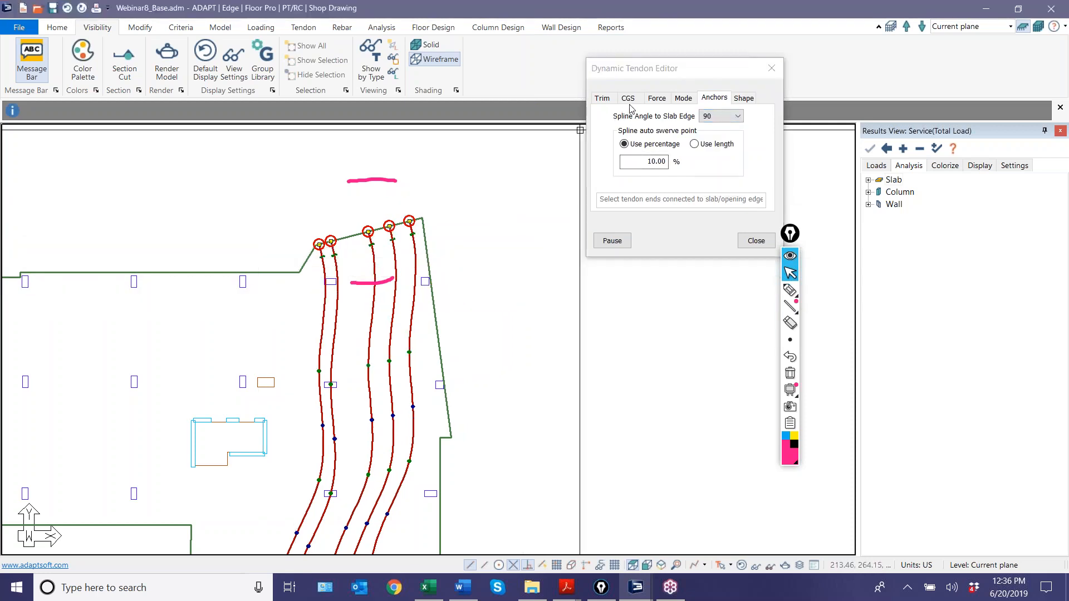
Step: Examine the number-of-strands labels at the tendons' lower ends and switch the force display to Effective Force
click(656, 98)
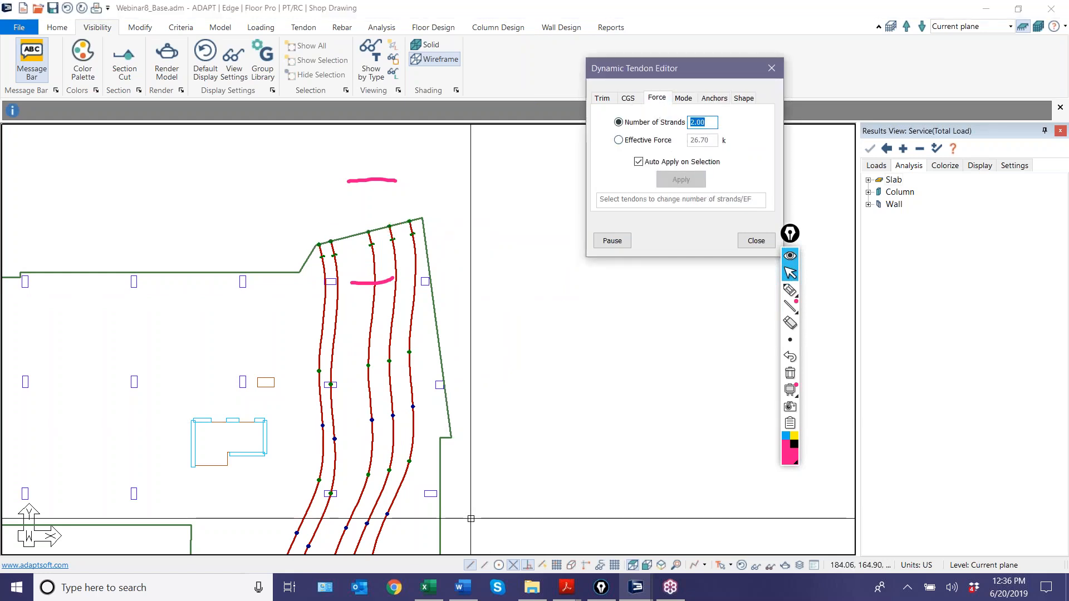
middle_drag(471, 482, 491, 252)
scroll(490, 334, down, 3)
scroll(419, 459, up, 1)
scroll(432, 412, up, 2)
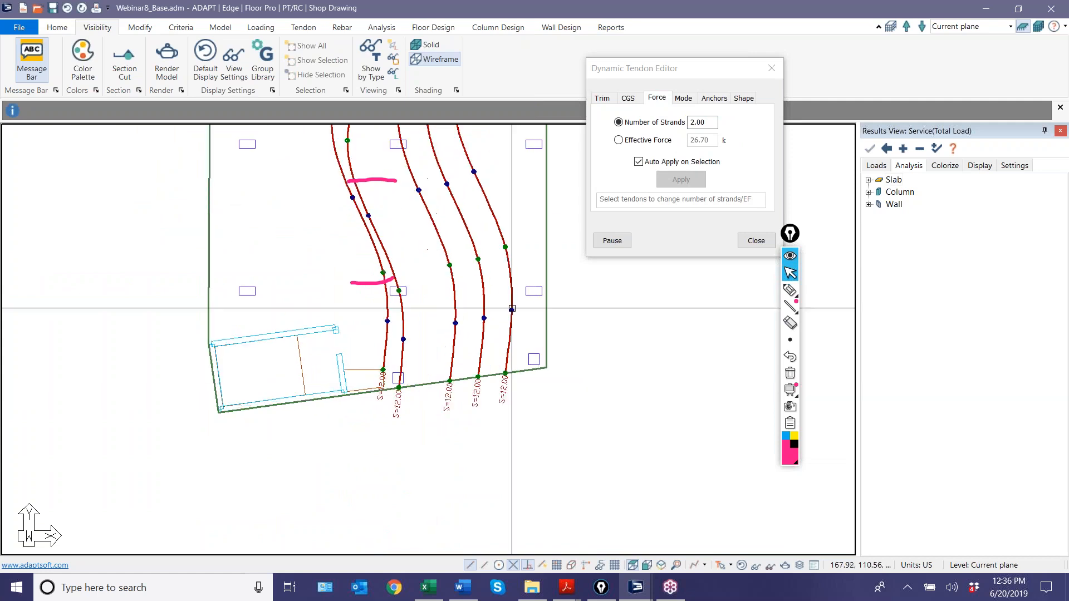
scroll(472, 397, up, 3)
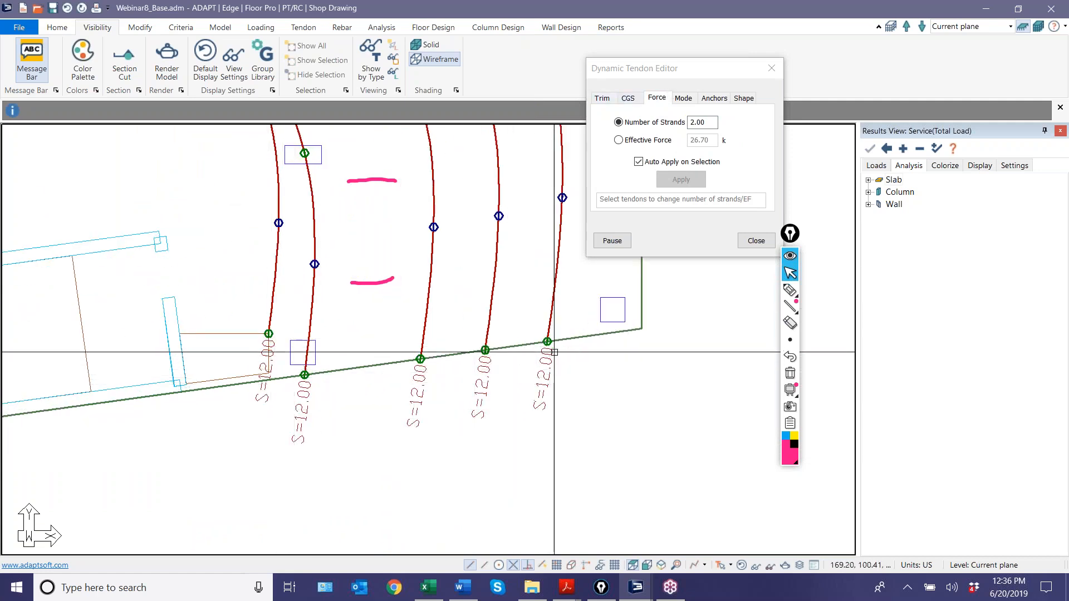
scroll(527, 419, down, 2)
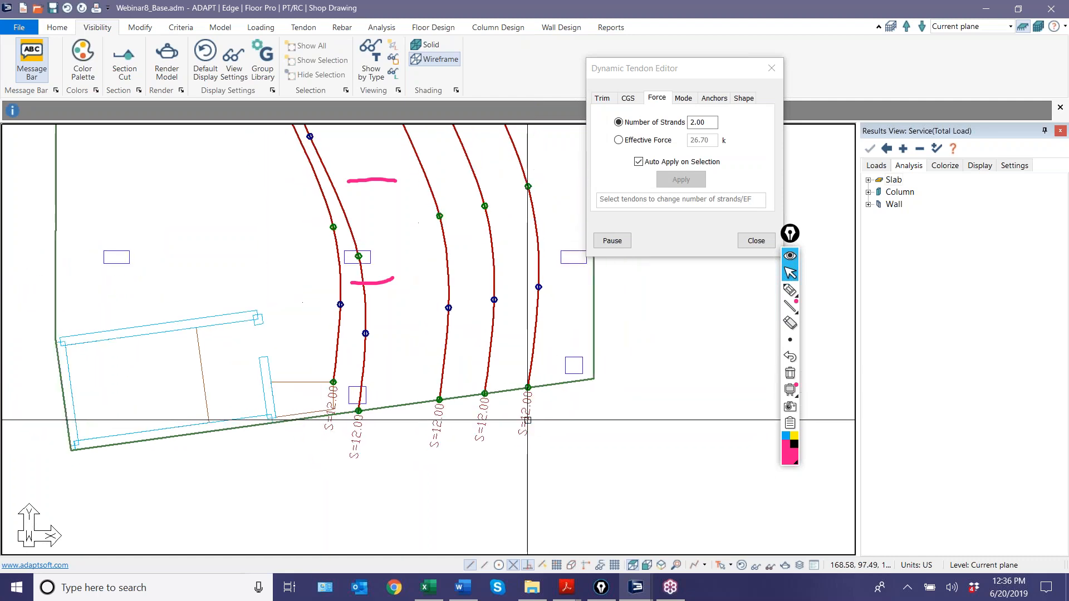
scroll(527, 419, up, 2)
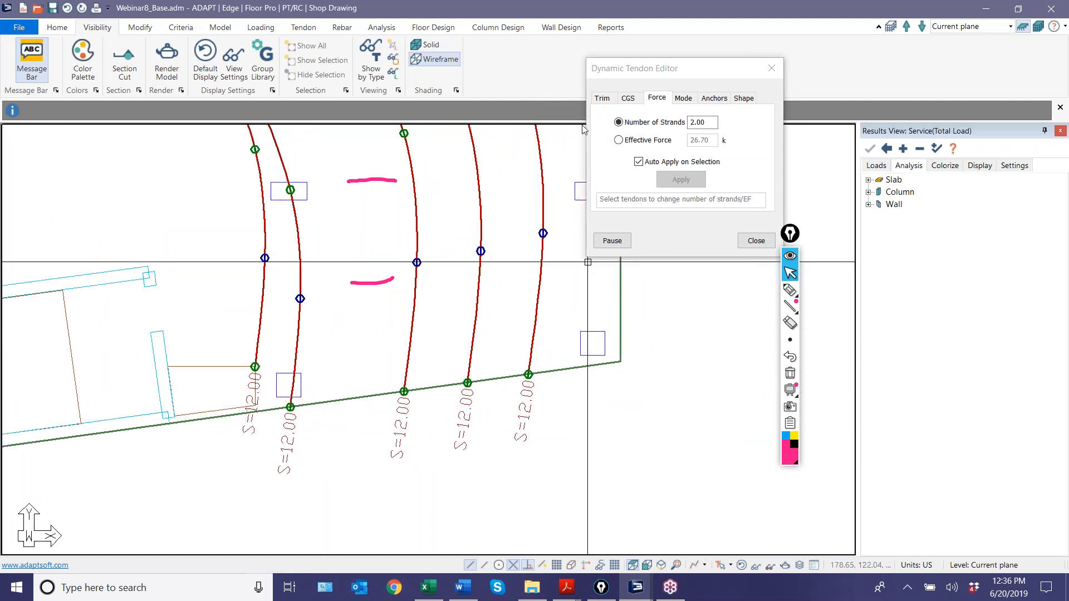
click(619, 140)
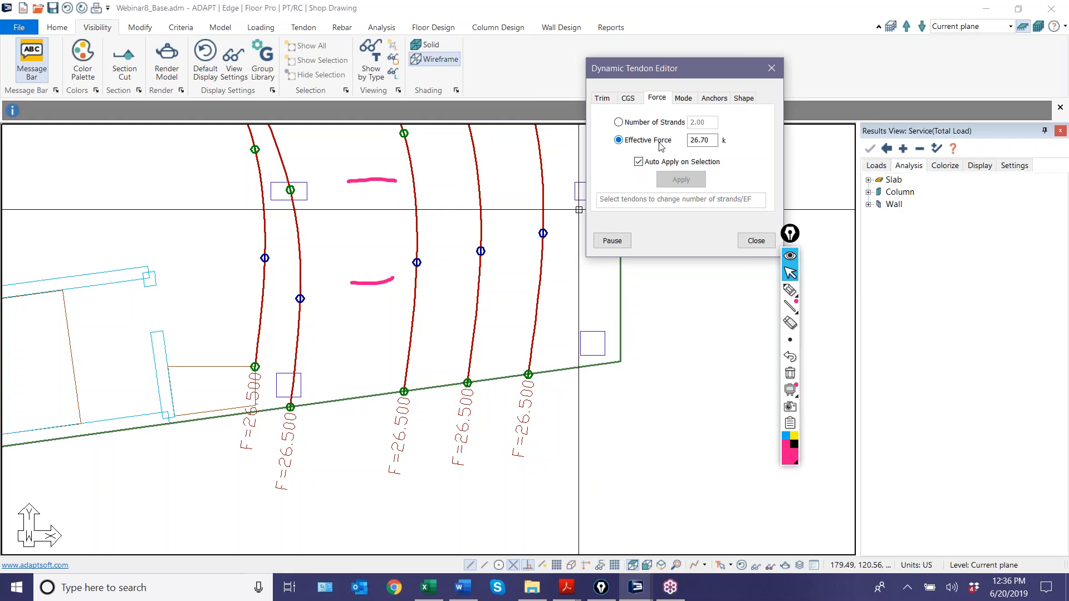
Step: Convert all five tendons to Straight Line mode, return them to Spline, and convert them to Straight Line again
click(678, 100)
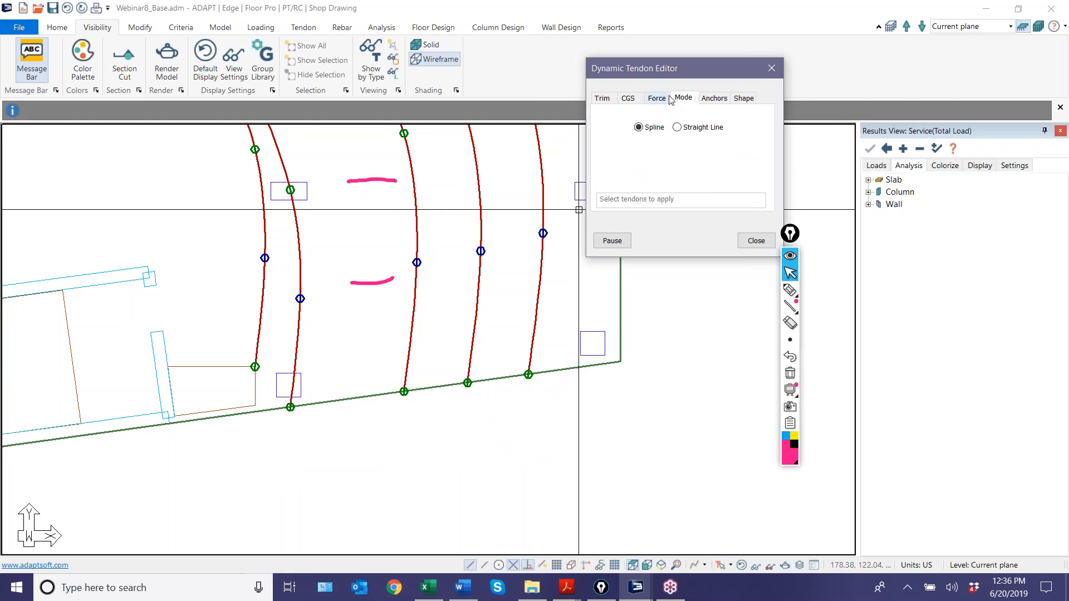
scroll(339, 388, down, 5)
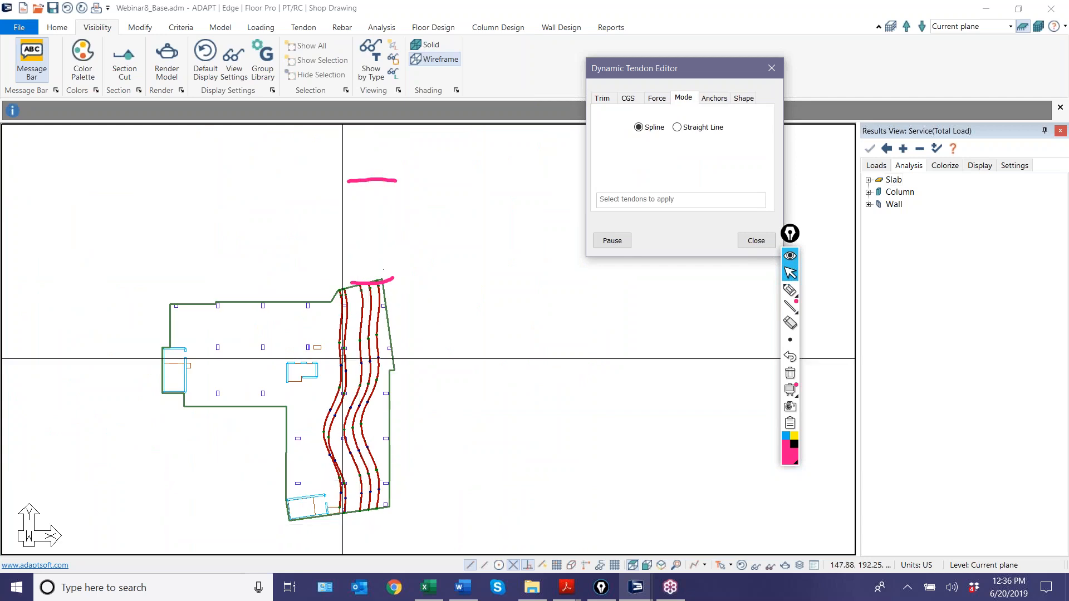
middle_drag(339, 387, 465, 357)
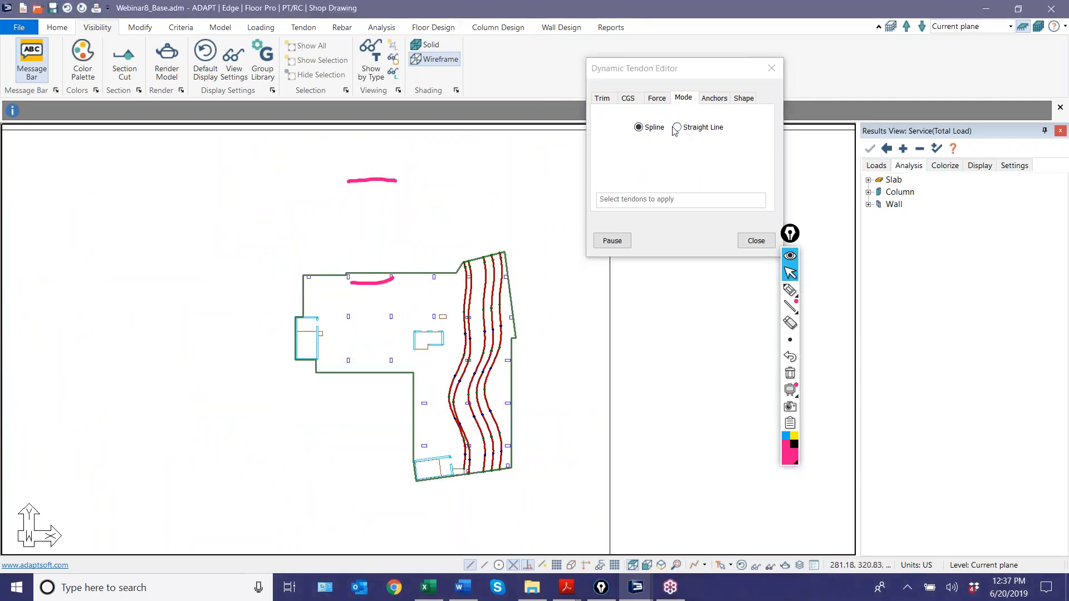
click(677, 127)
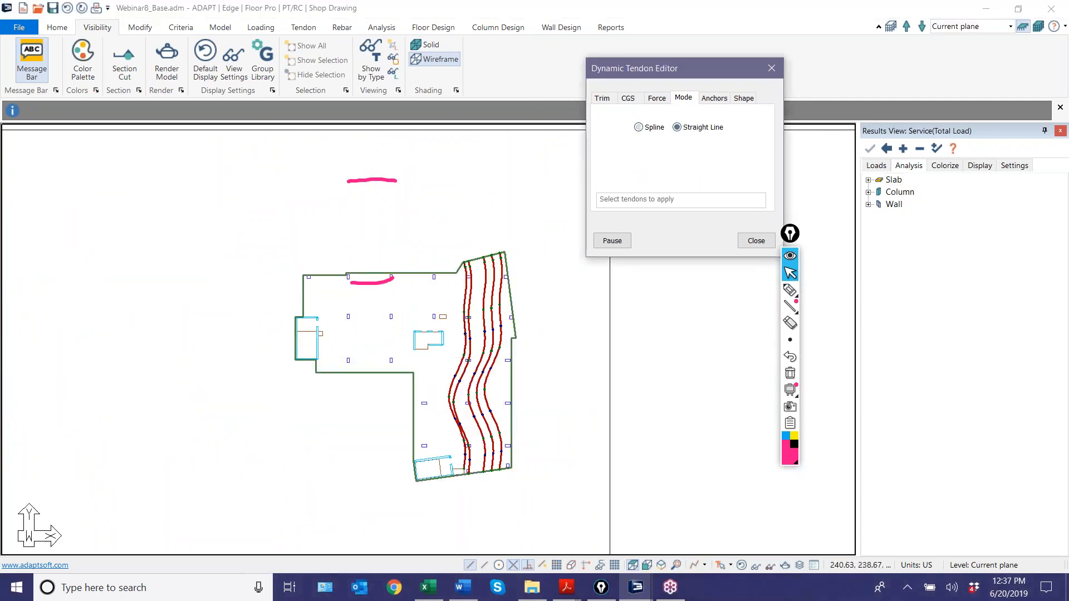
scroll(534, 282, up, 5)
middle_drag(533, 282, 469, 210)
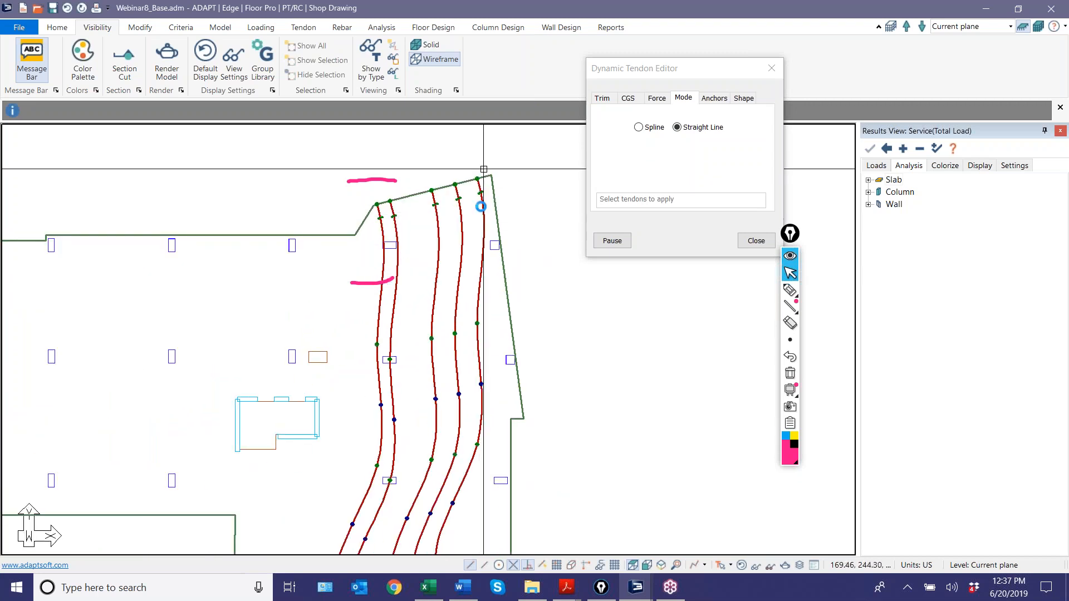
scroll(470, 209, down, 2)
drag(494, 336, 427, 333)
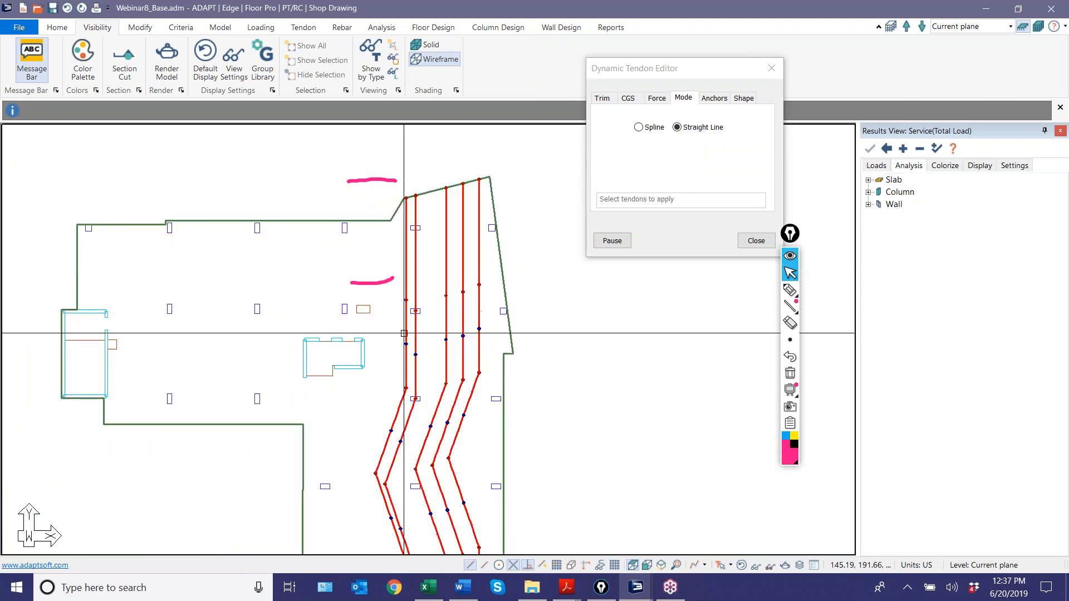
click(643, 128)
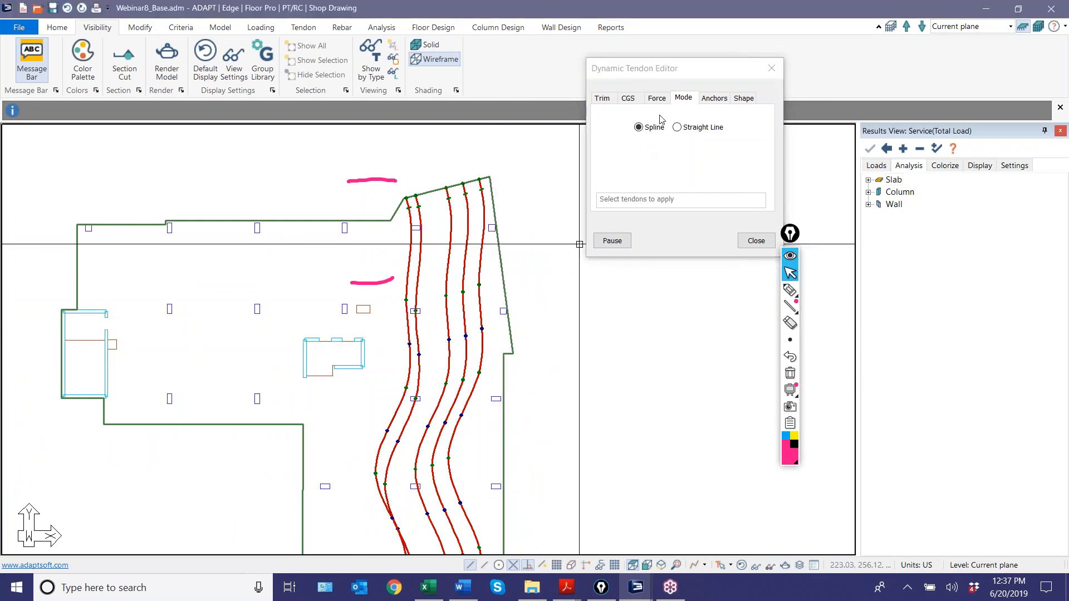
click(677, 128)
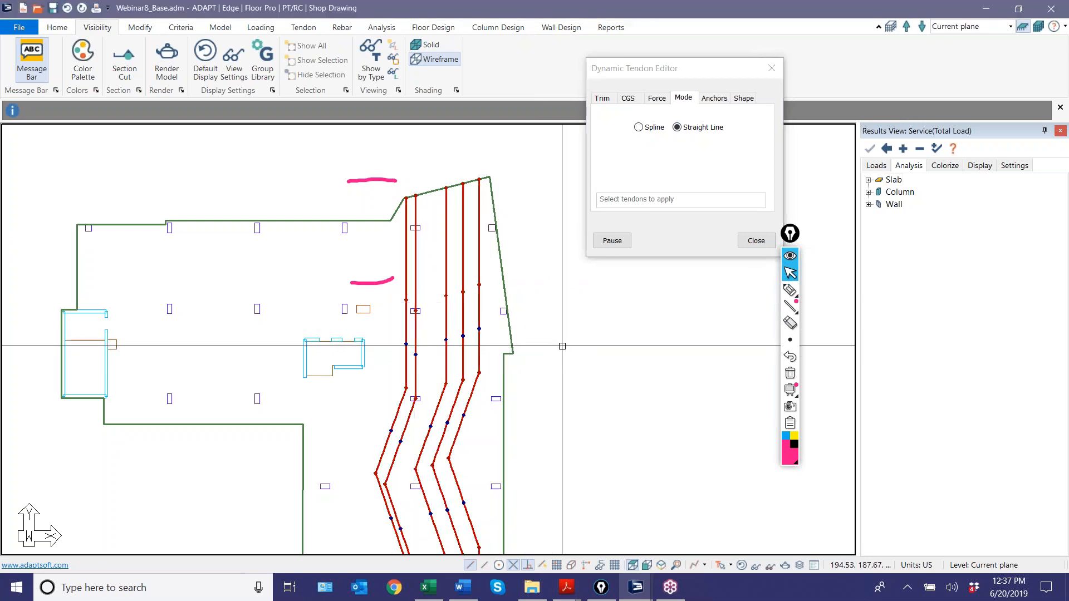
Step: Change the two rightmost tendons to Spline mode and close the Dynamic Tendon Editor
click(639, 128)
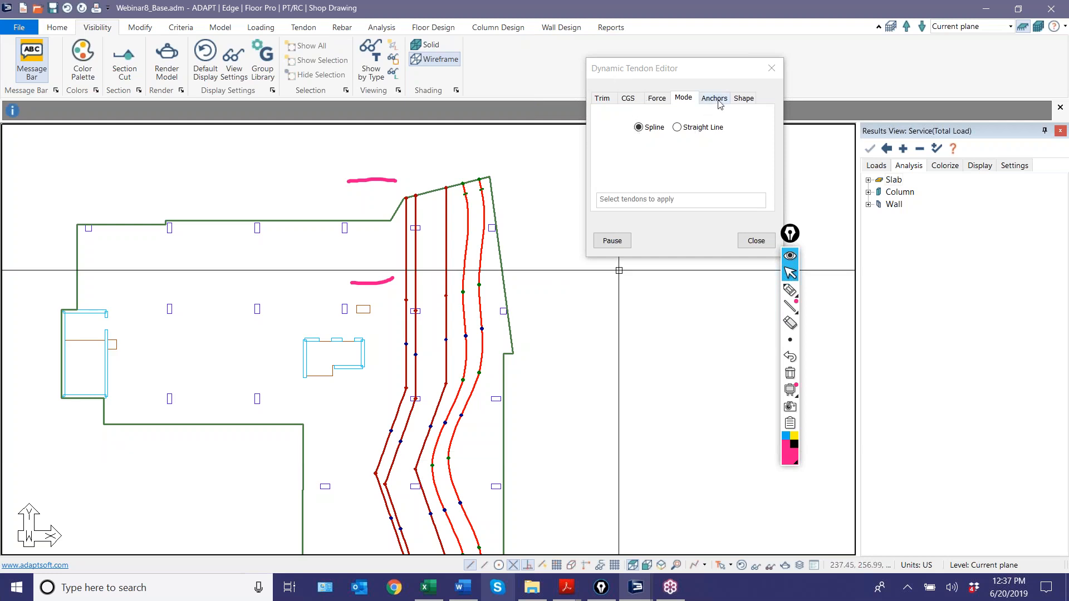
click(772, 70)
Step: Clear the pen strokes drawn over the plan
middle_drag(605, 380, 684, 256)
scroll(666, 336, down, 4)
scroll(515, 320, up, 4)
scroll(540, 427, down, 4)
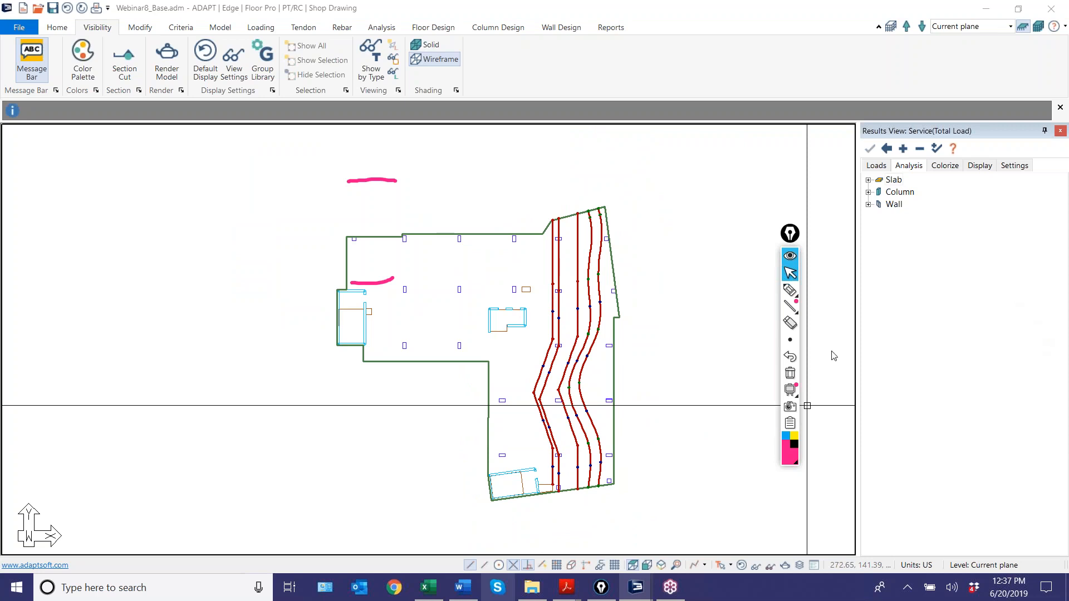
click(579, 415)
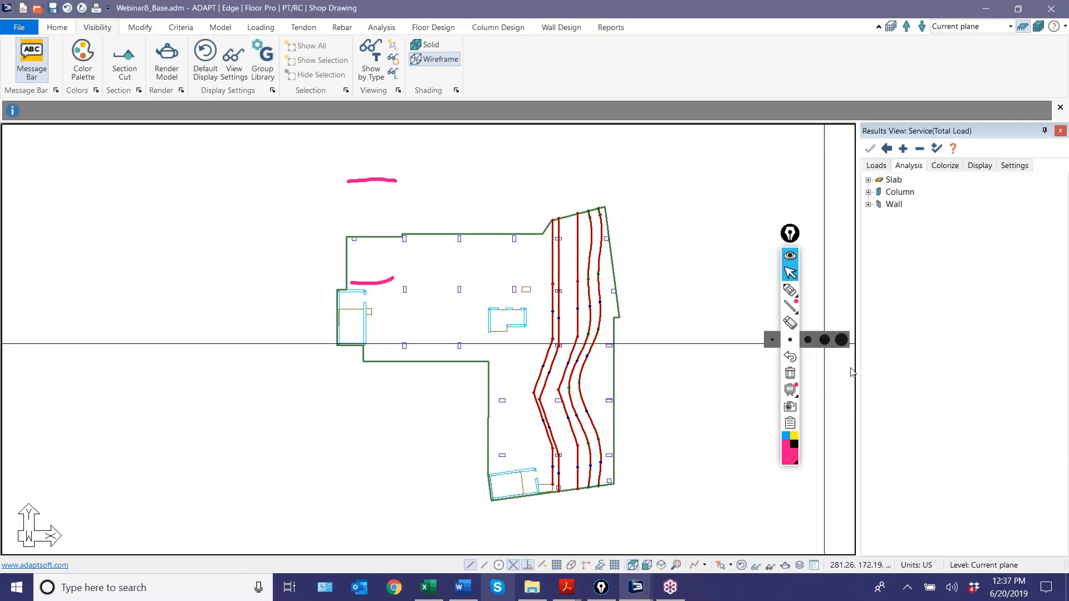
click(790, 373)
Step: Annotate the middle tendon's upper end span in pen: circle its two end points, number them 1 and 2, and label the span CD
middle_drag(498, 395, 444, 379)
scroll(490, 386, up, 3)
scroll(496, 373, down, 2)
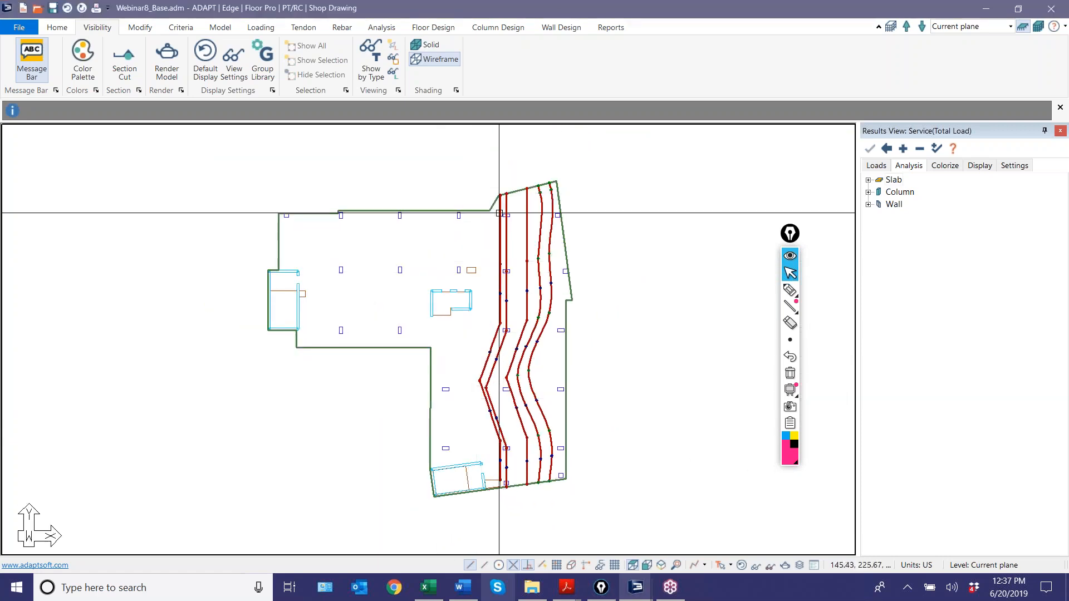
scroll(489, 195, up, 3)
scroll(492, 220, down, 1)
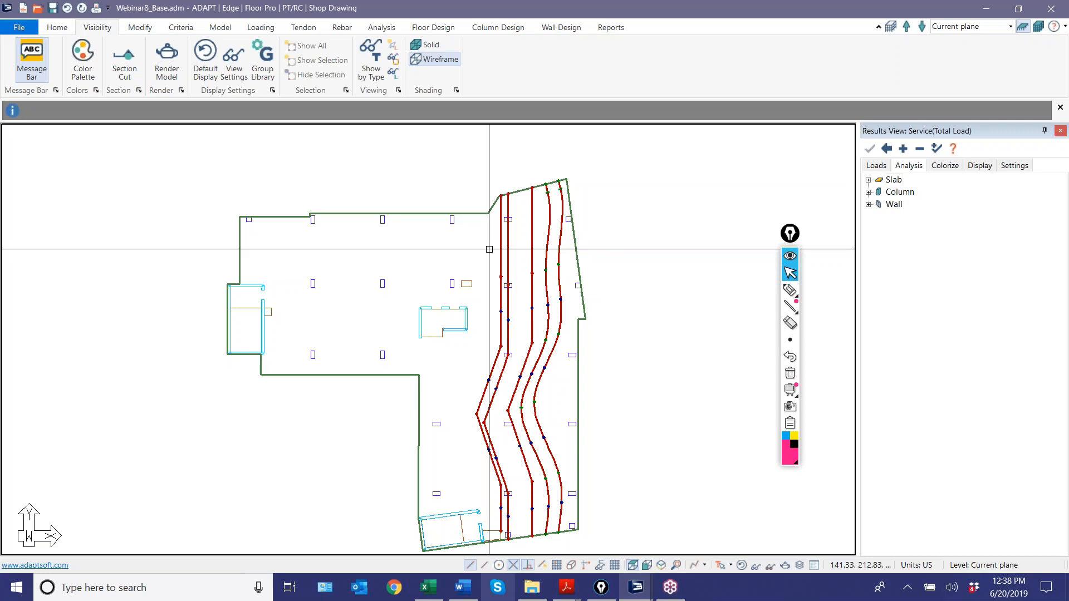
scroll(488, 249, up, 5)
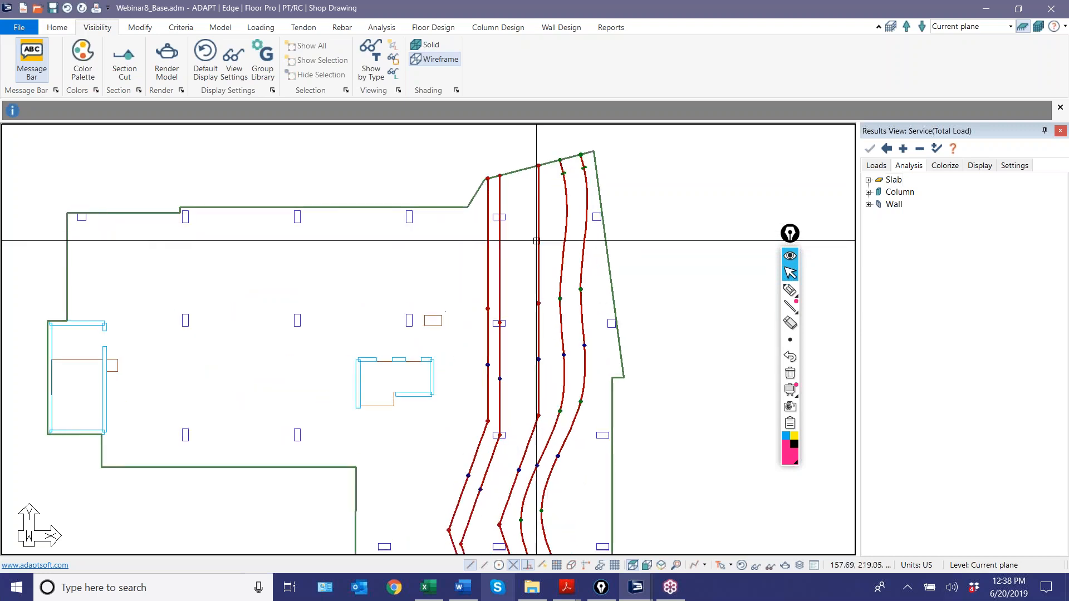
scroll(459, 264, down, 3)
scroll(433, 249, up, 4)
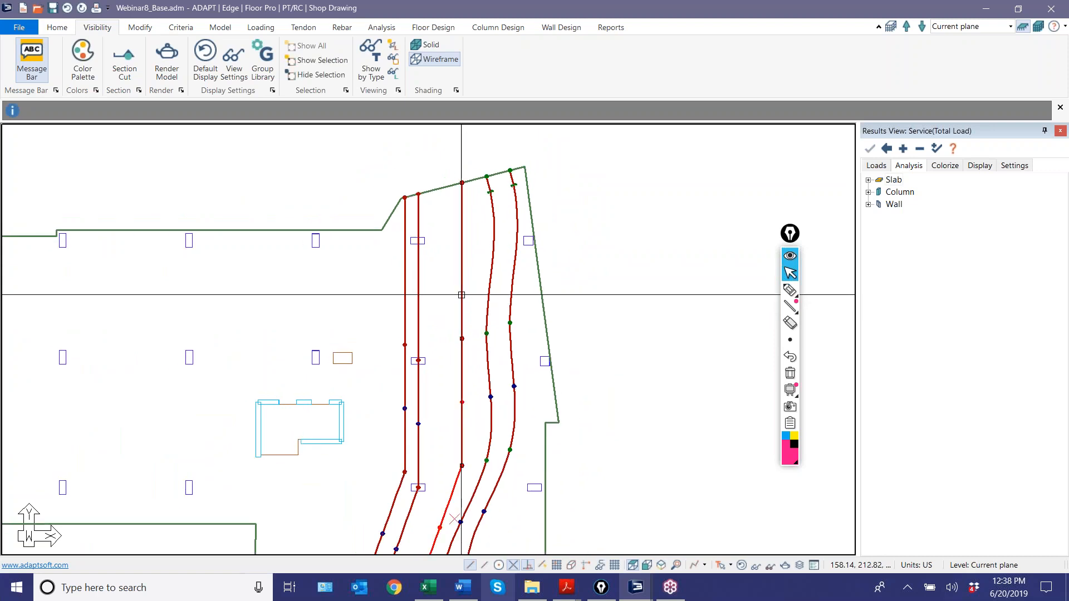
scroll(435, 200, up, 1)
middle_drag(464, 162, 434, 223)
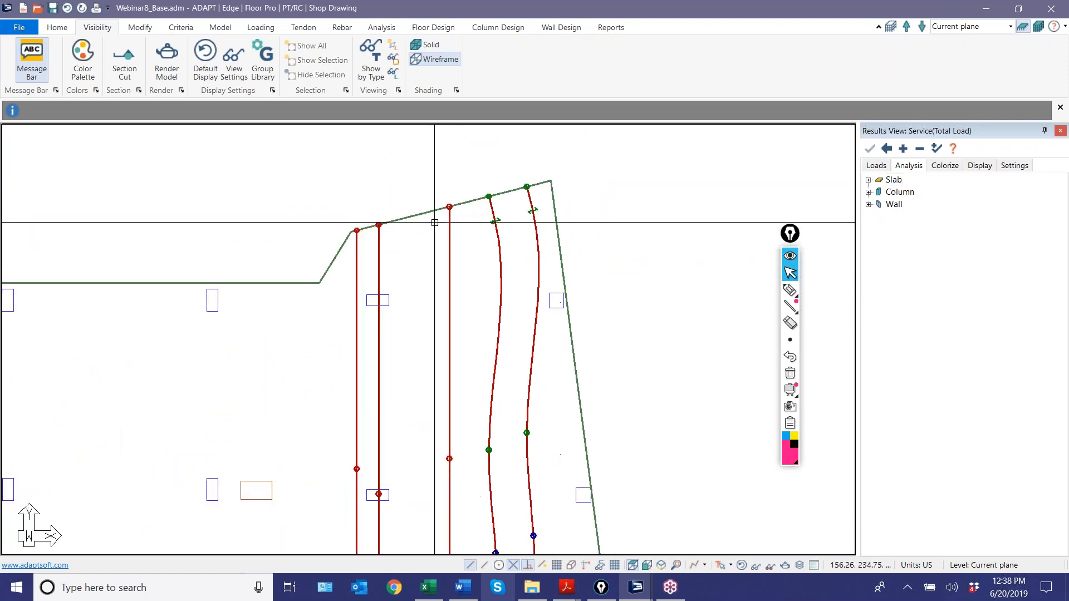
scroll(441, 236, up, 1)
click(790, 290)
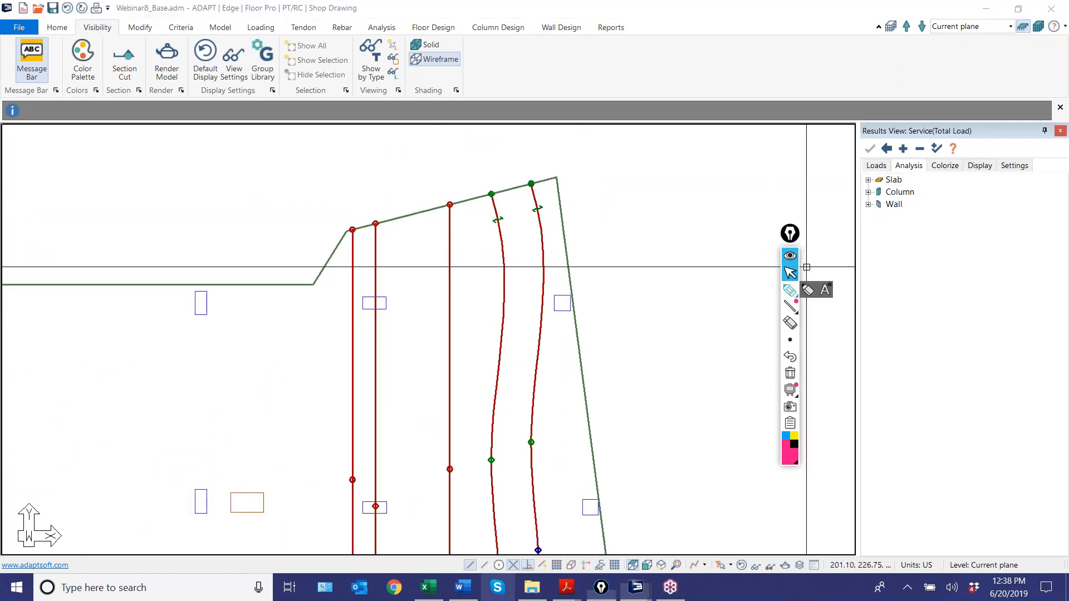
drag(464, 219, 463, 222)
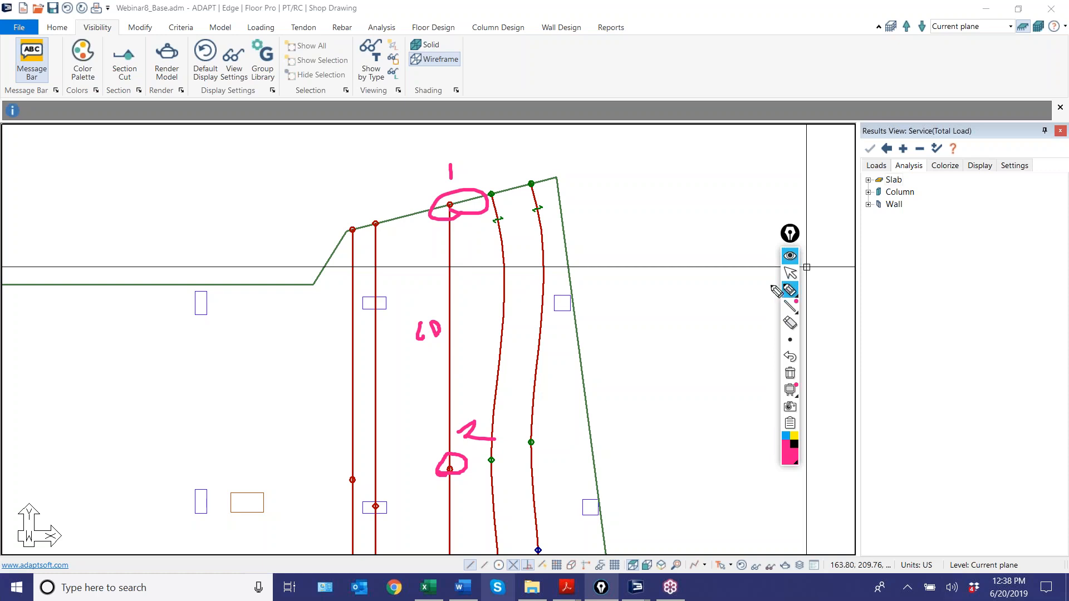
click(790, 273)
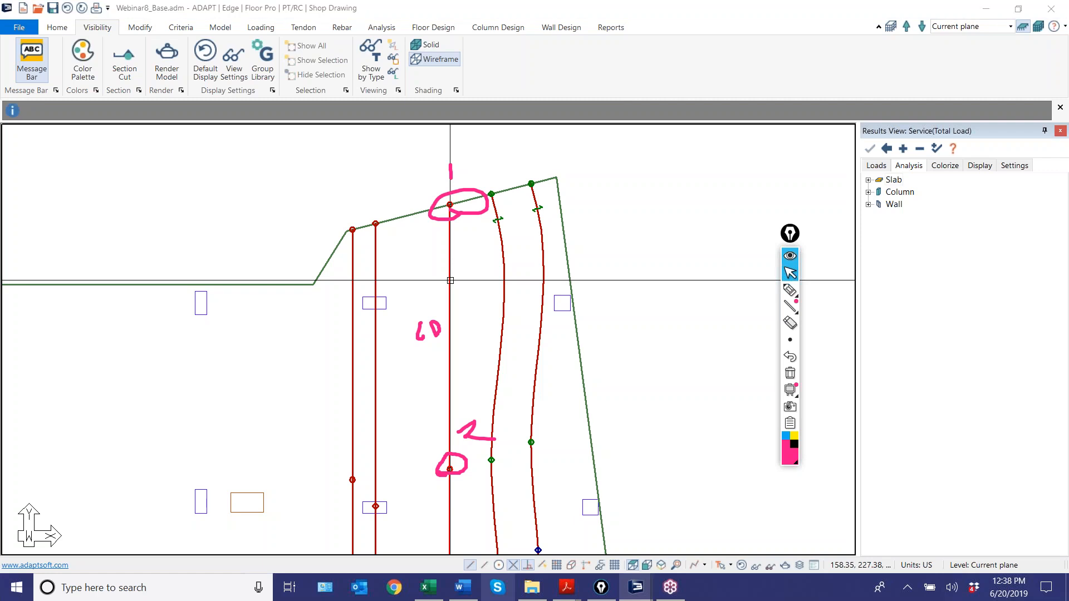
Step: Examine the middle tendon's span shapes and CGS values in its Shape/System/Friction properties
double_click(450, 281)
click(206, 53)
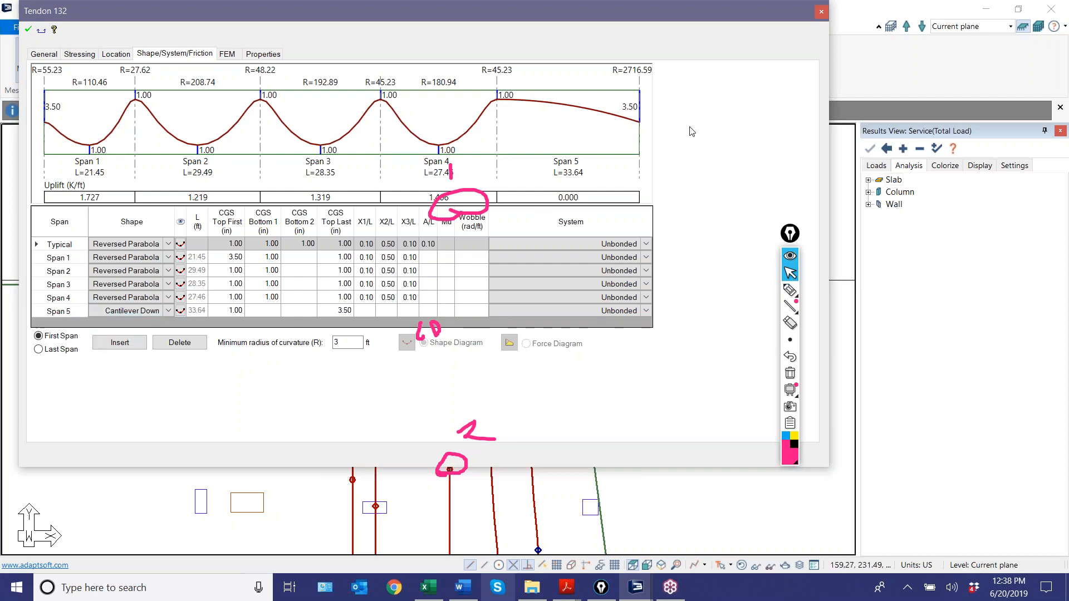
click(820, 12)
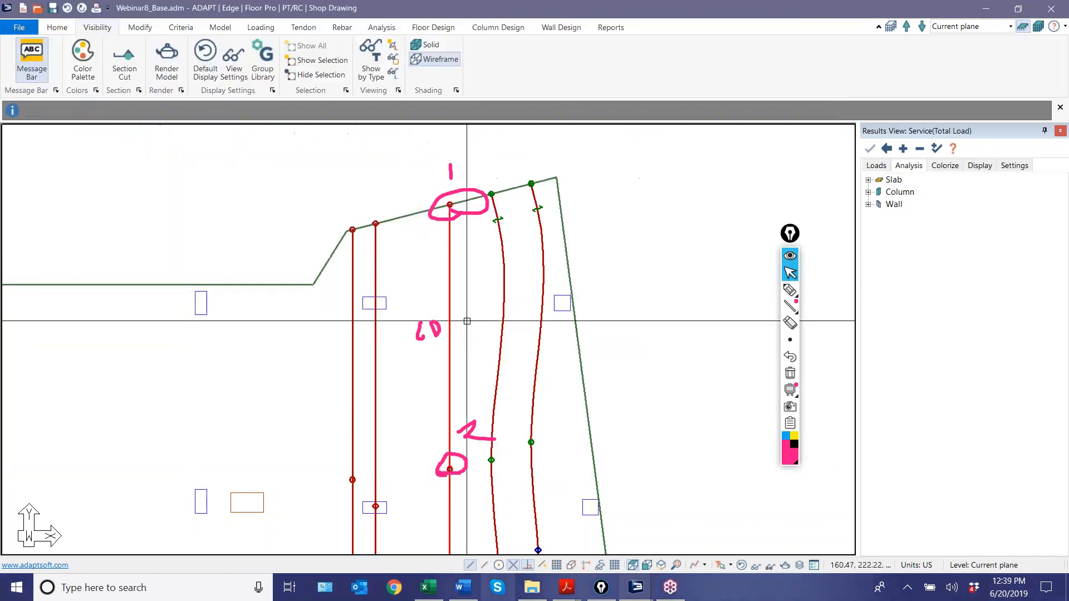
Step: Insert a vertex in the middle tendon's upper end span and deselect the tendon
scroll(497, 313, up, 2)
scroll(497, 312, down, 1)
mouse_move(485, 276)
middle_down()
mouse_move(446, 308)
mouse_move(450, 327)
mouse_move(451, 312)
middle_up()
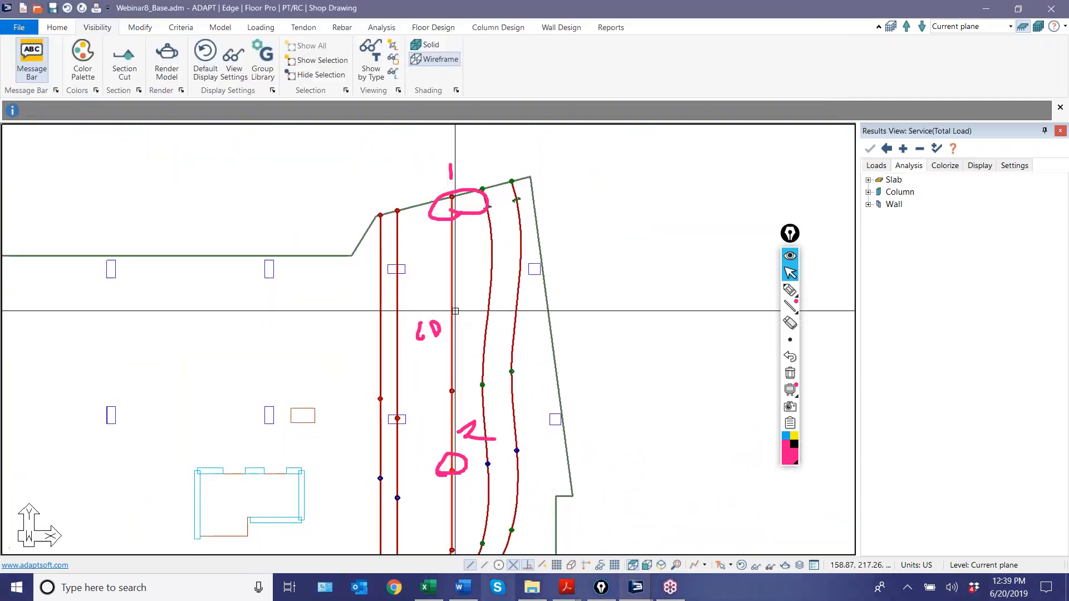
scroll(451, 312, up, 1)
scroll(451, 312, up, 2)
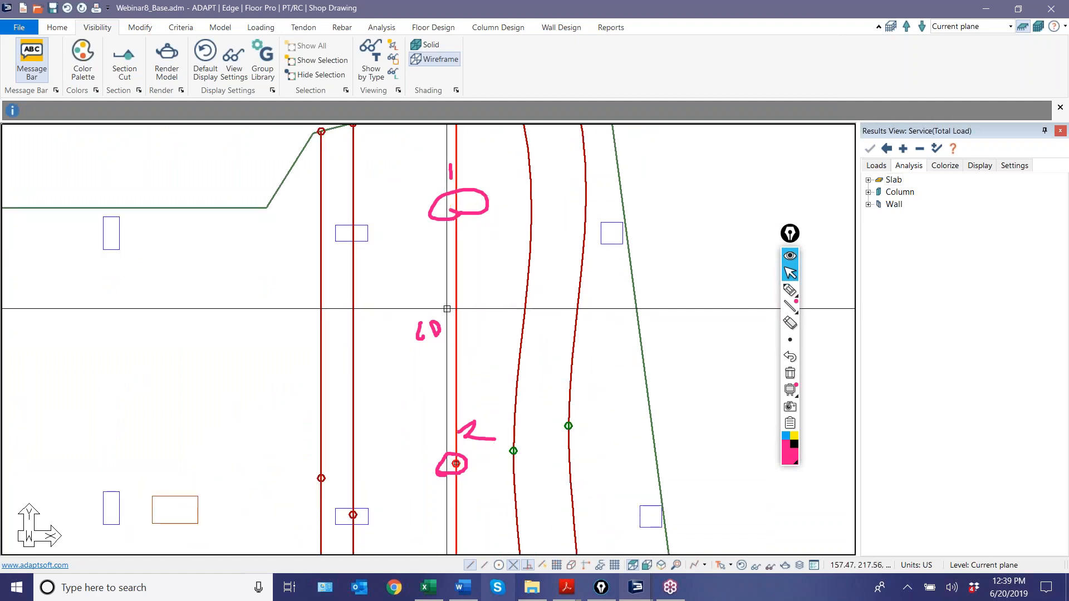
middle_drag(465, 303, 460, 352)
scroll(461, 348, down, 2)
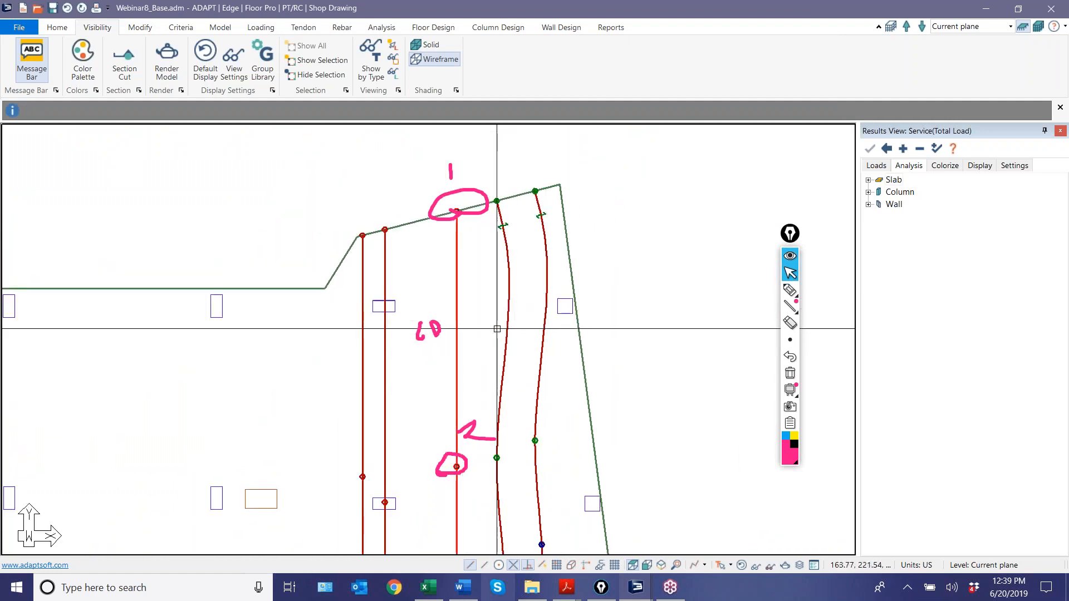
right_click(457, 324)
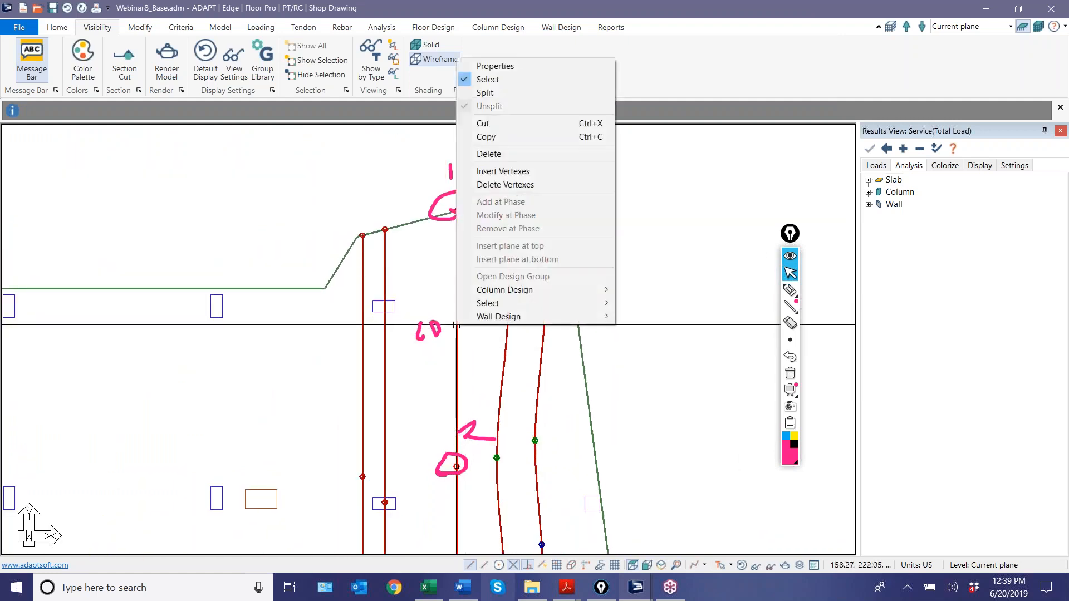
click(503, 172)
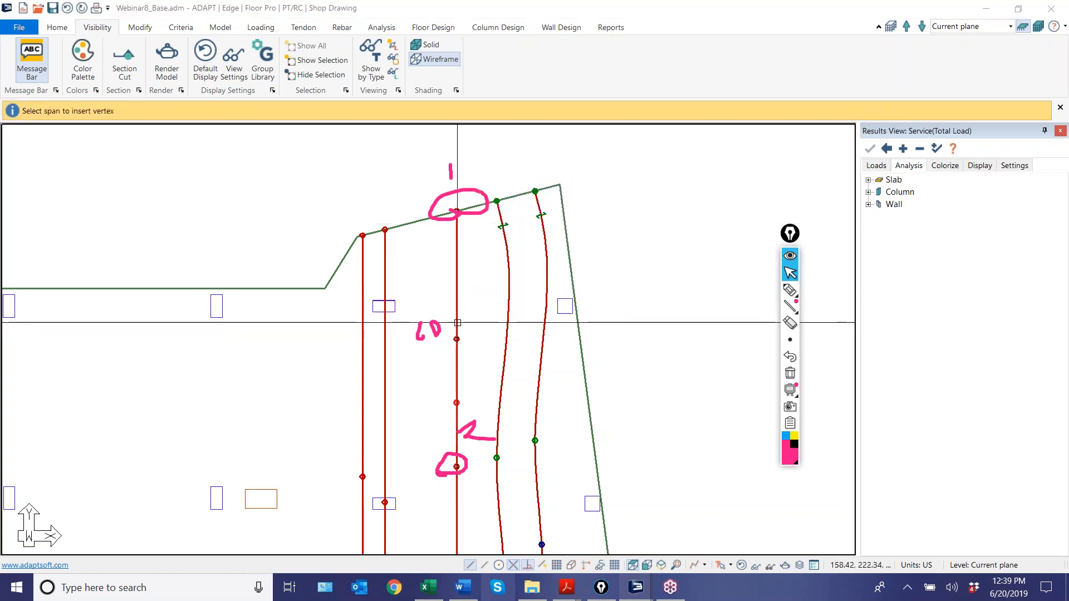
scroll(465, 354, up, 2)
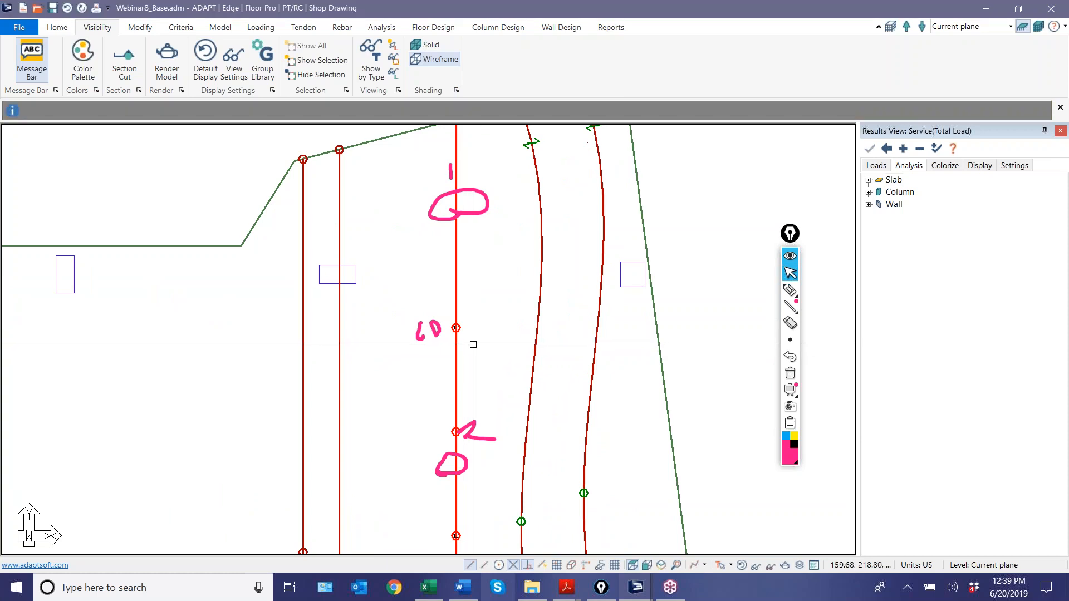
scroll(473, 344, up, 1)
middle_drag(473, 339, 601, 343)
key(Escape)
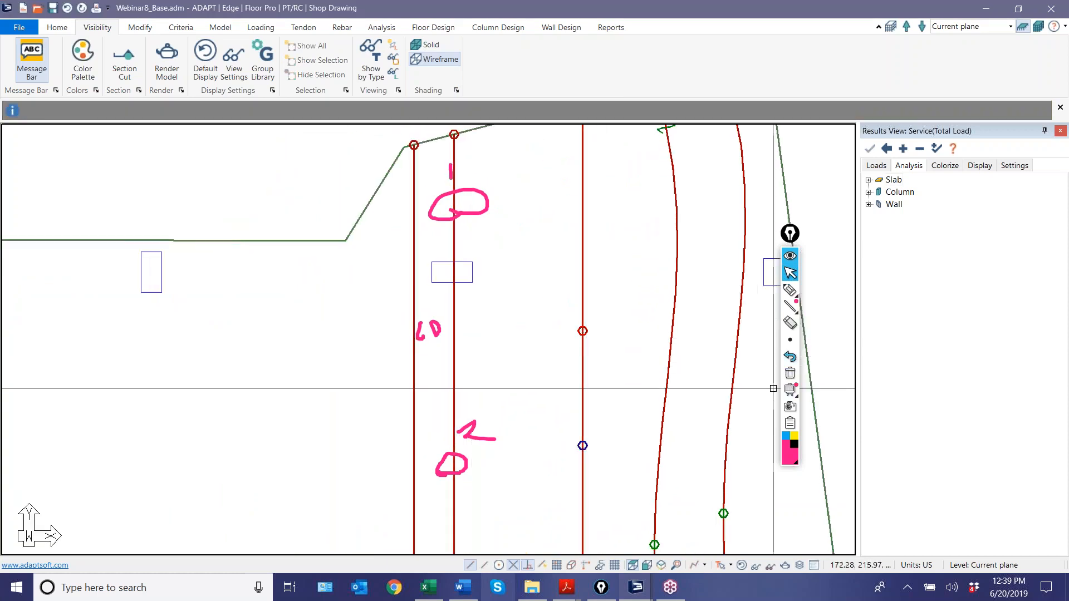
Step: Shift the middle tendon's inserted vertex to the left and the next high point below it to the right
scroll(508, 361, down, 1)
scroll(564, 157, up, 3)
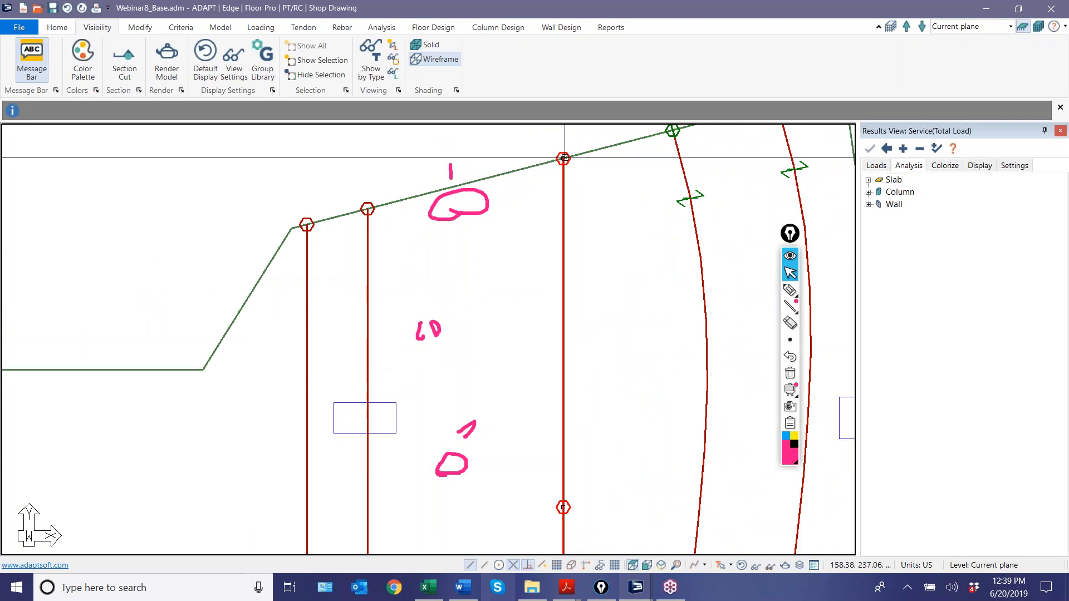
scroll(563, 159, down, 2)
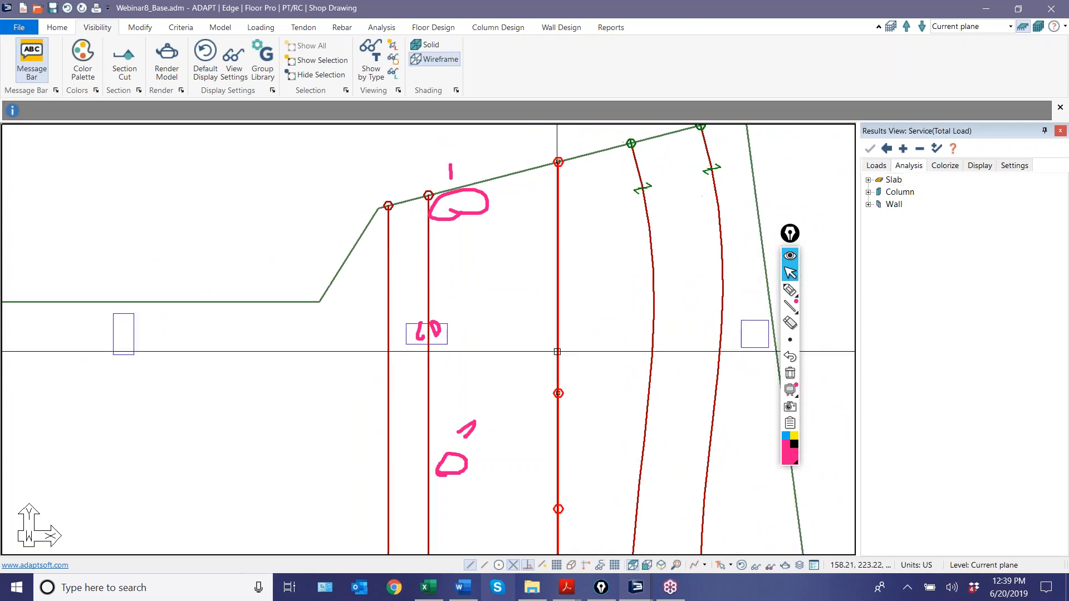
drag(559, 393, 525, 396)
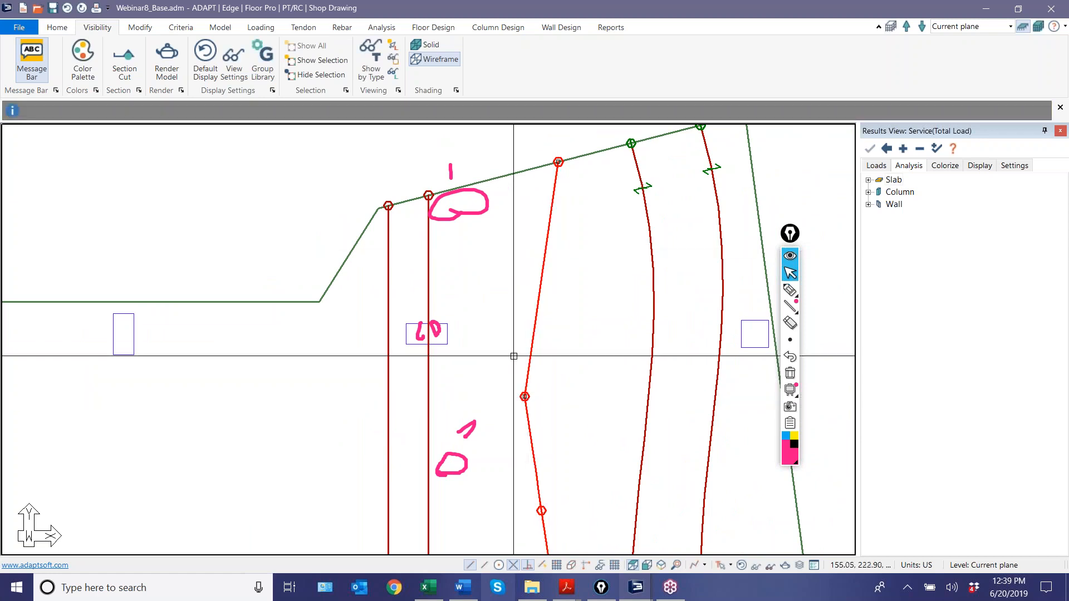
middle_drag(563, 419, 491, 242)
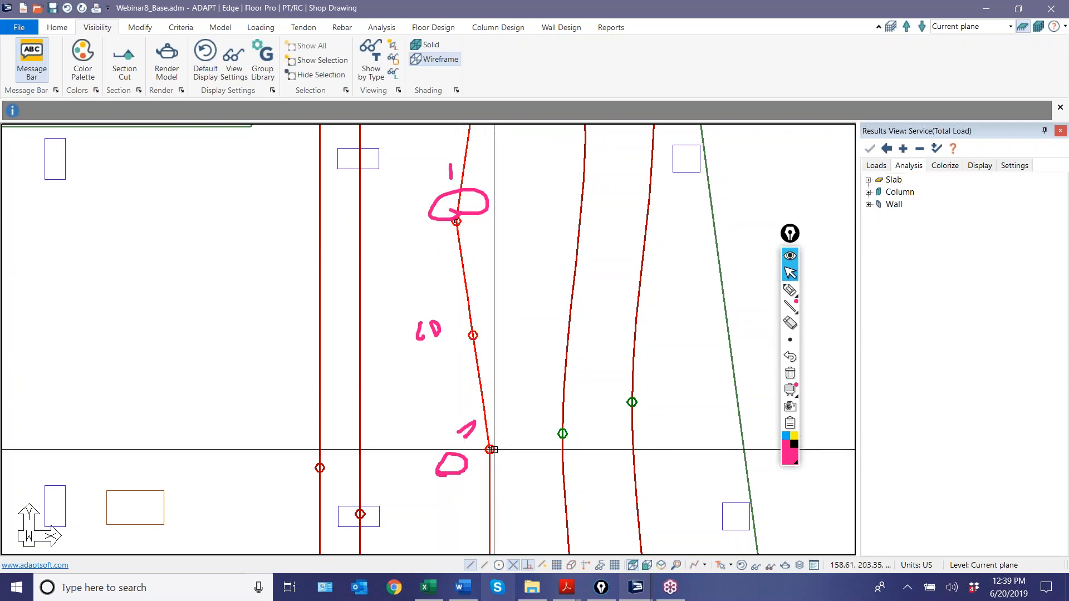
drag(490, 449, 520, 447)
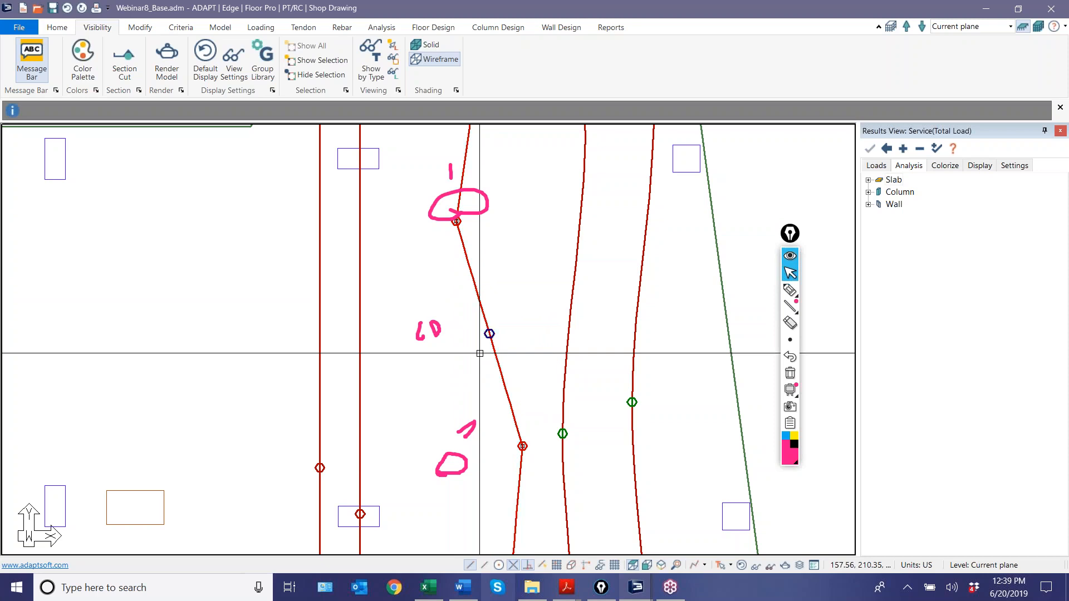
scroll(515, 382, down, 5)
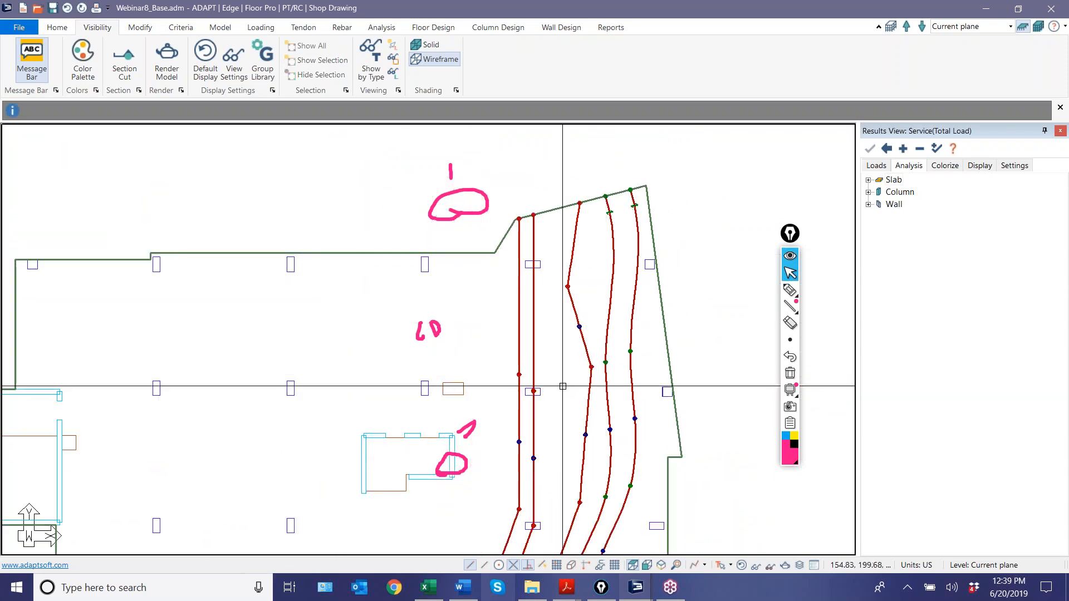
scroll(544, 225, down, 4)
middle_drag(531, 384, 541, 260)
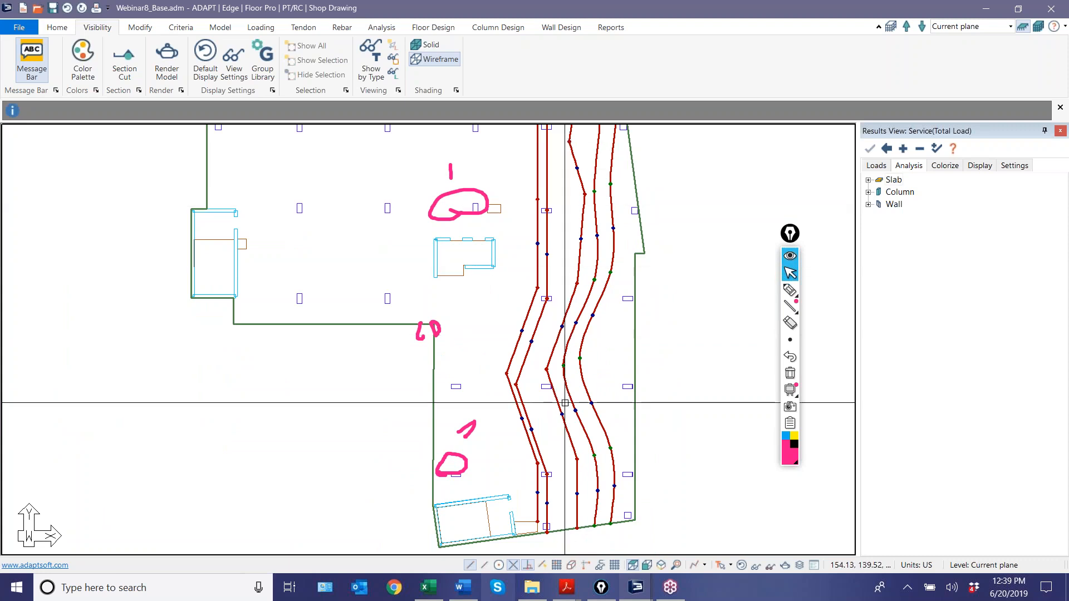
Step: Delete the inserted vertex from the middle tendon's upper end span
middle_drag(563, 407, 545, 317)
scroll(545, 316, up, 2)
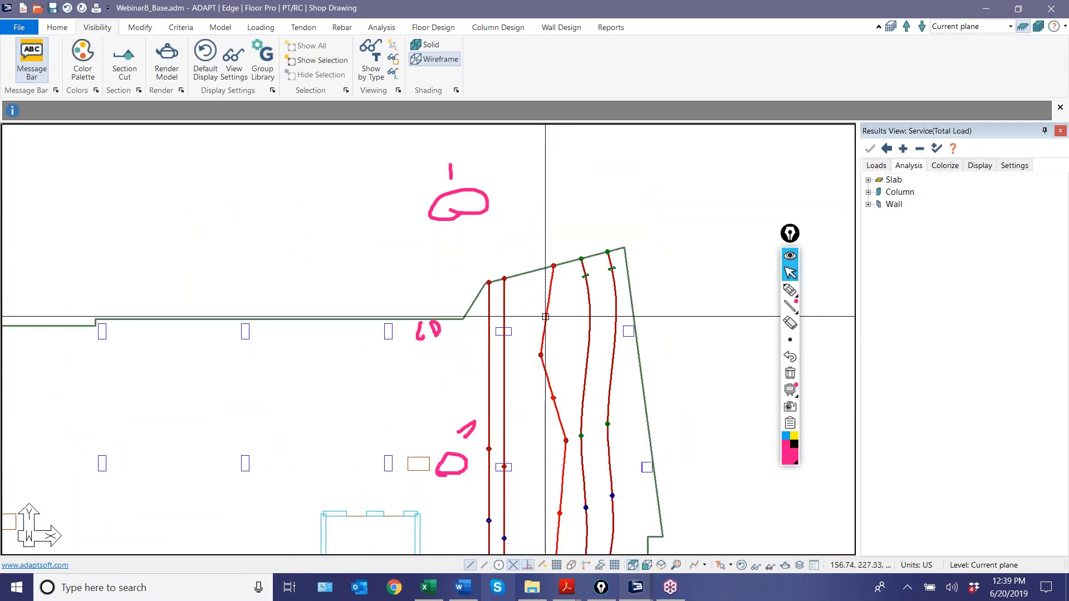
right_click(545, 316)
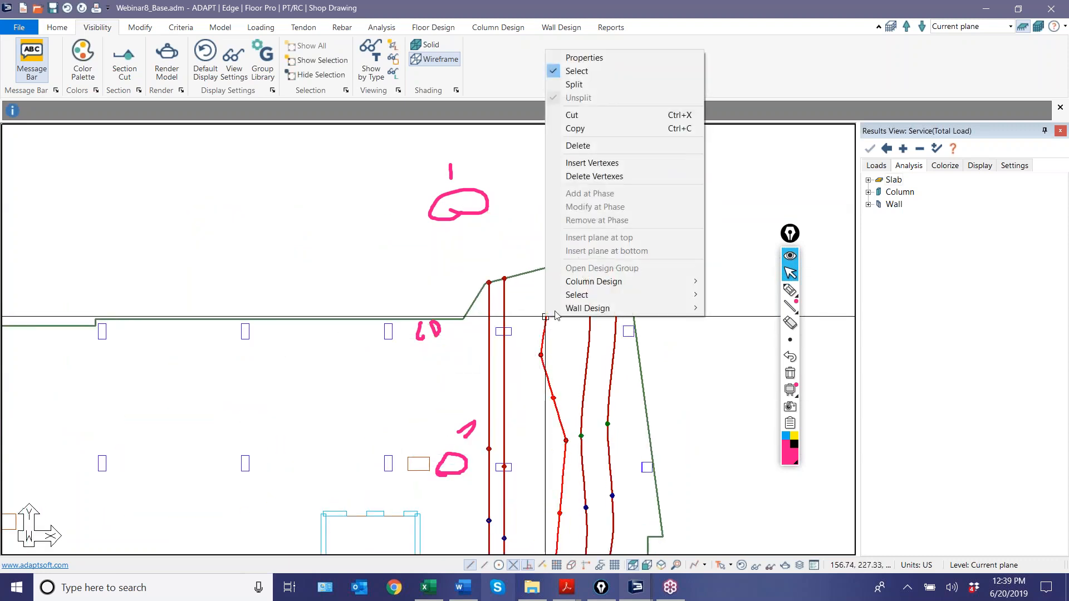
click(589, 177)
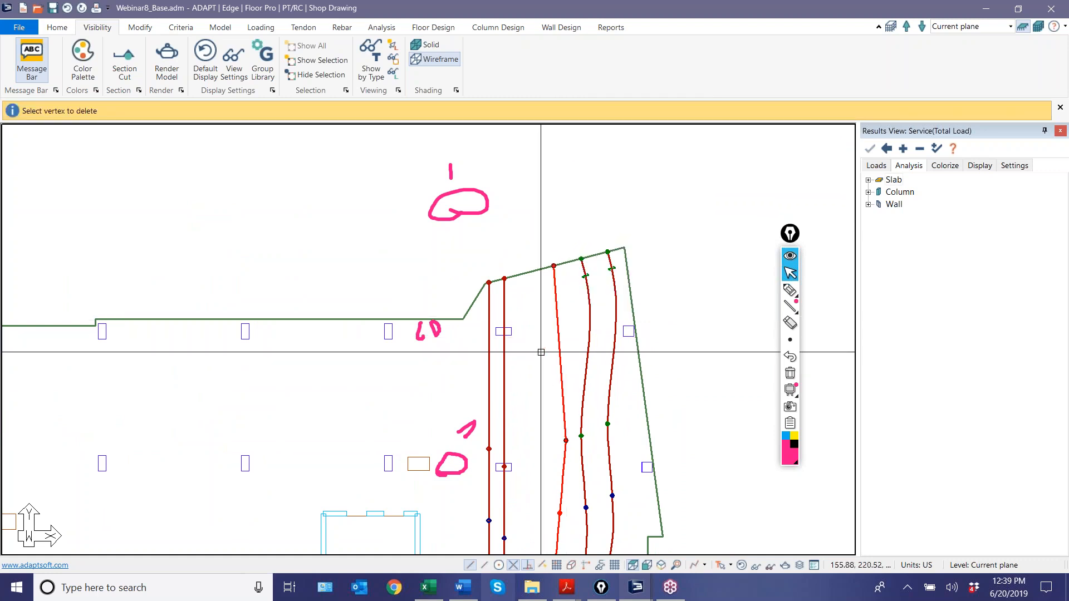
key(Escape)
scroll(543, 390, down, 2)
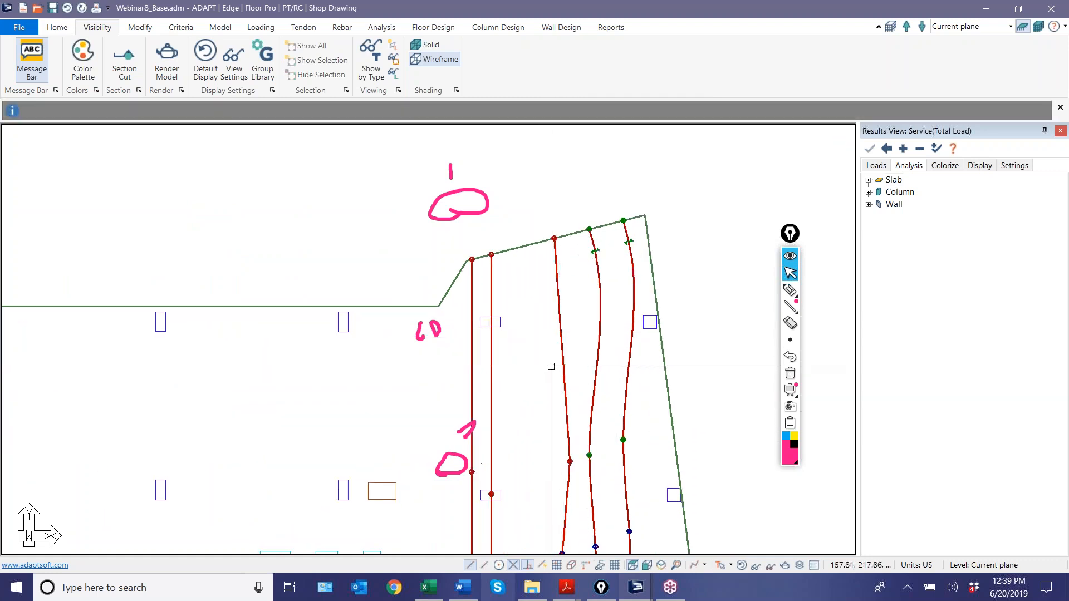
Step: Shift the middle tendon's first high point below its upper end to the left, toward the adjacent column line
scroll(523, 349, down, 1)
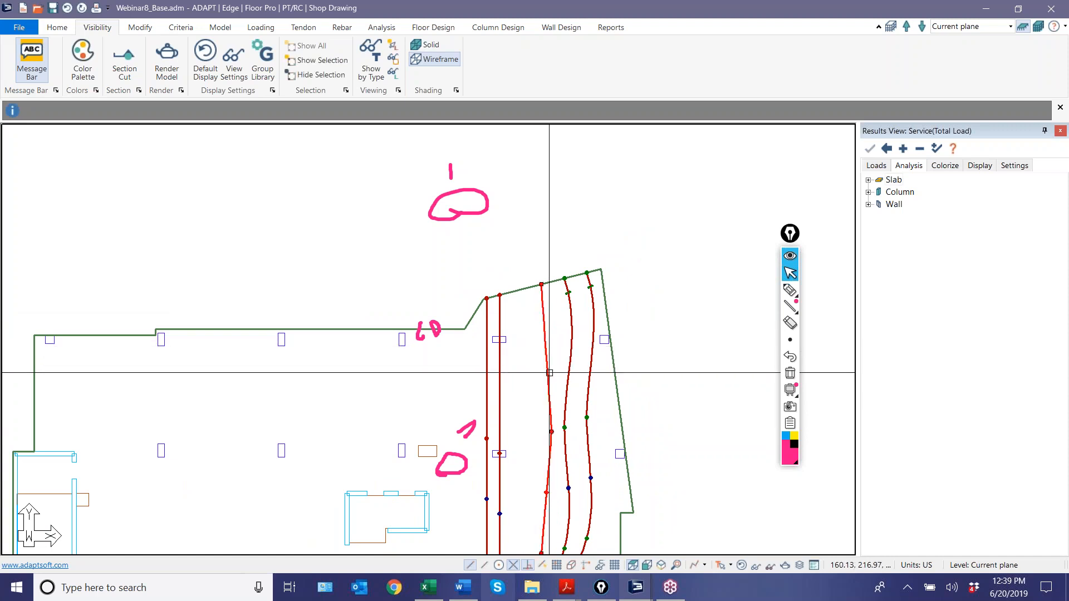
drag(552, 432, 518, 414)
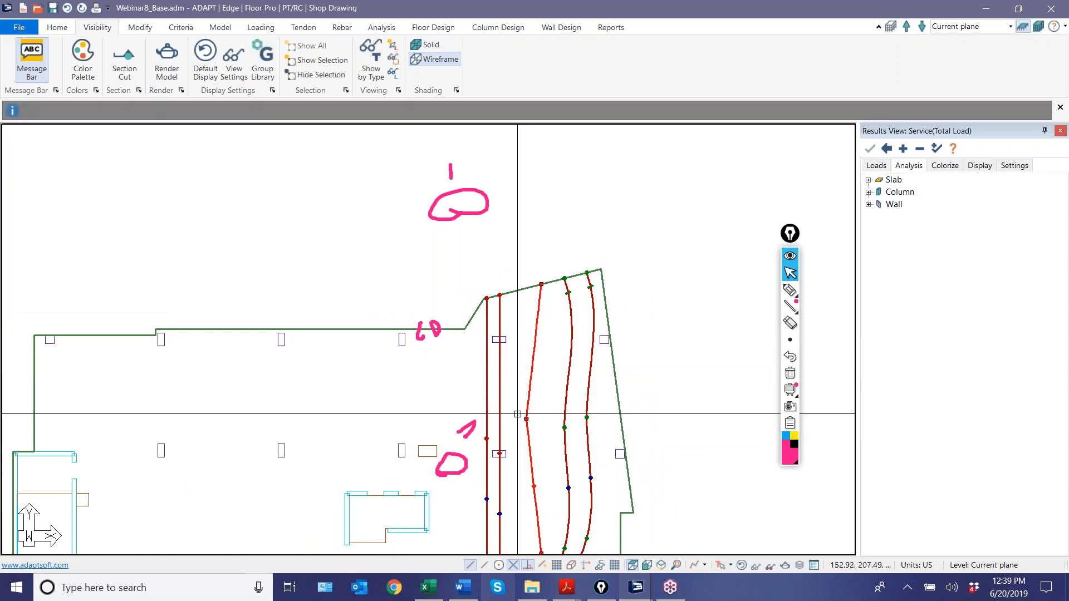
scroll(537, 376, up, 4)
scroll(552, 367, down, 3)
middle_drag(551, 378, 545, 252)
scroll(533, 294, up, 4)
scroll(556, 421, down, 4)
scroll(542, 281, up, 4)
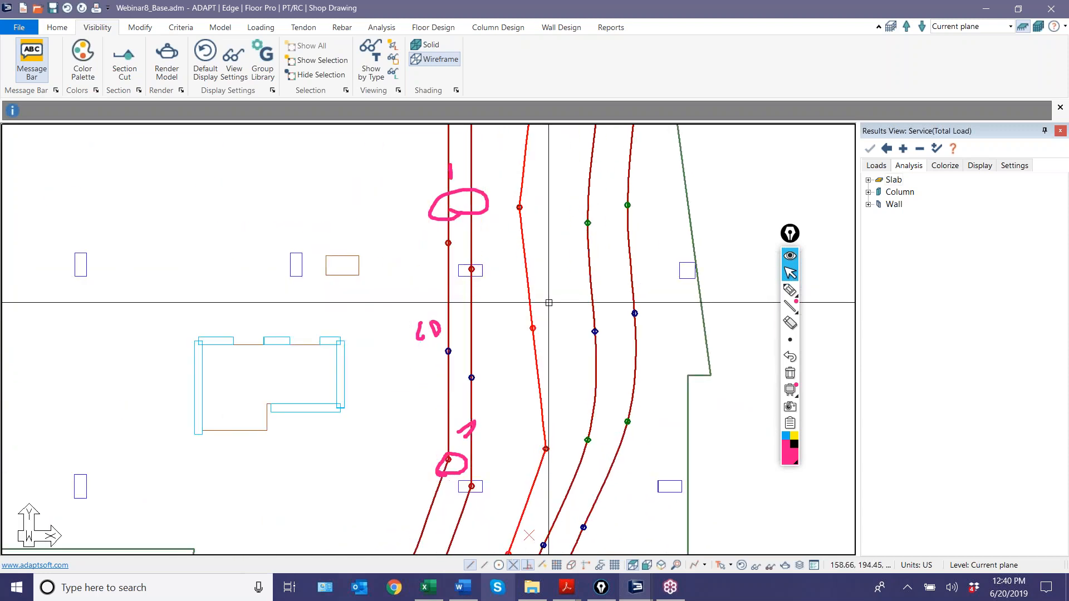
scroll(549, 303, down, 2)
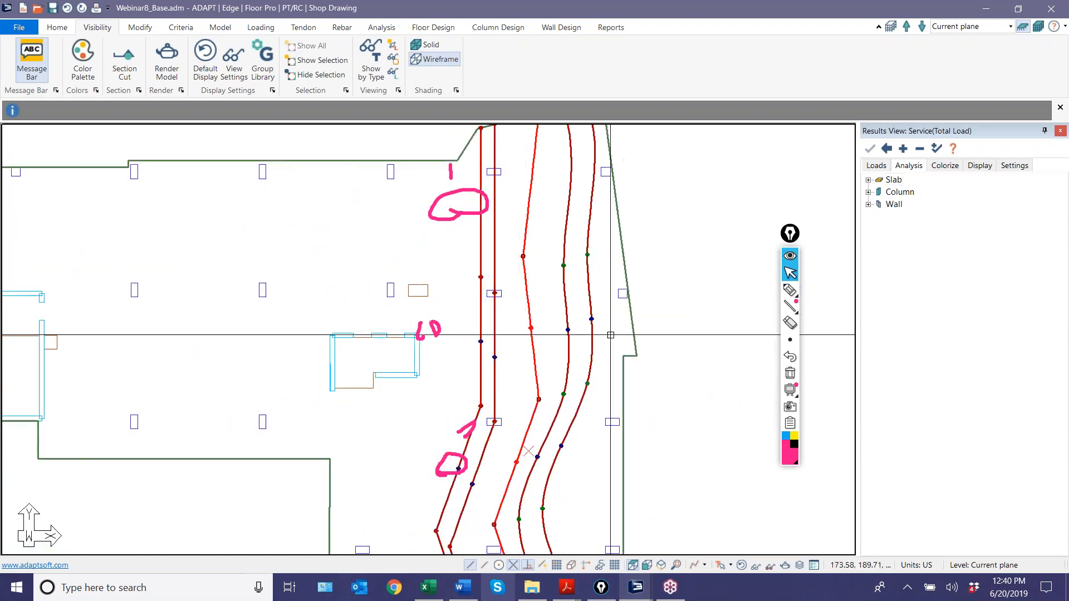
click(221, 28)
click(361, 61)
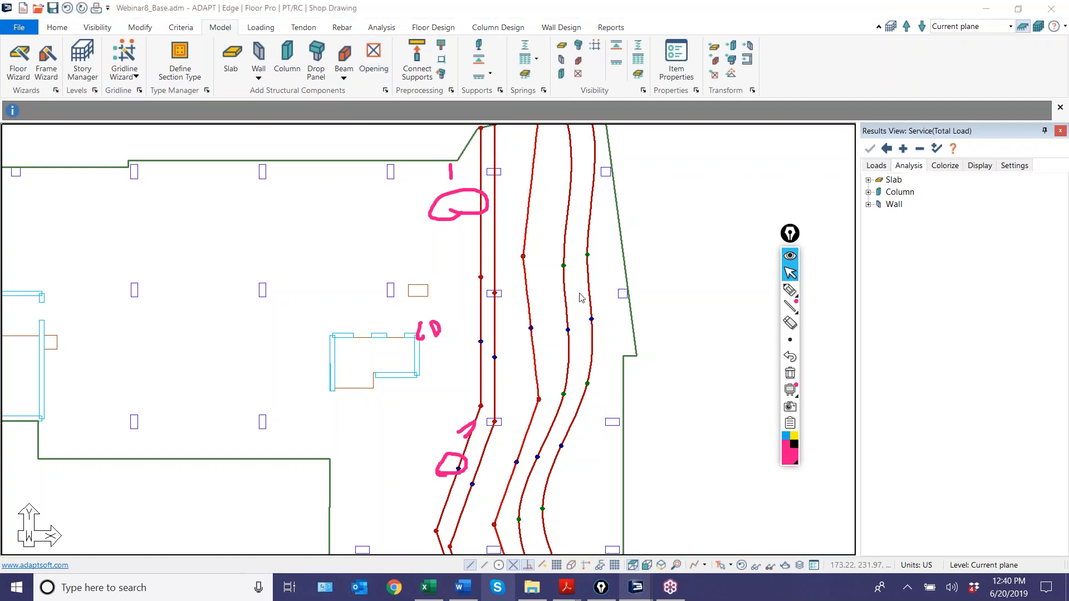
click(558, 346)
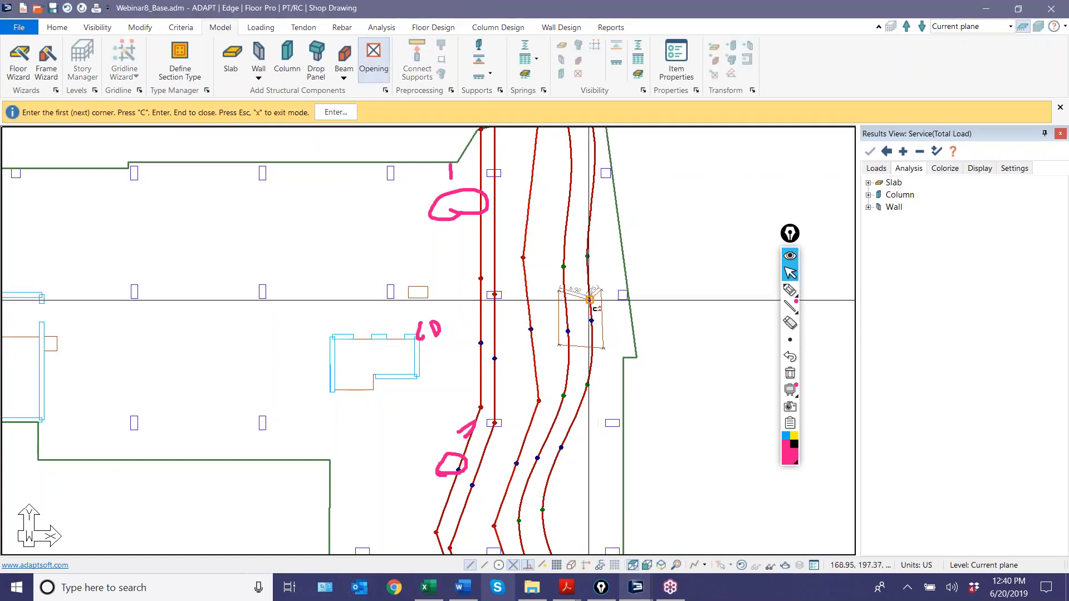
key(Escape)
scroll(579, 337, up, 2)
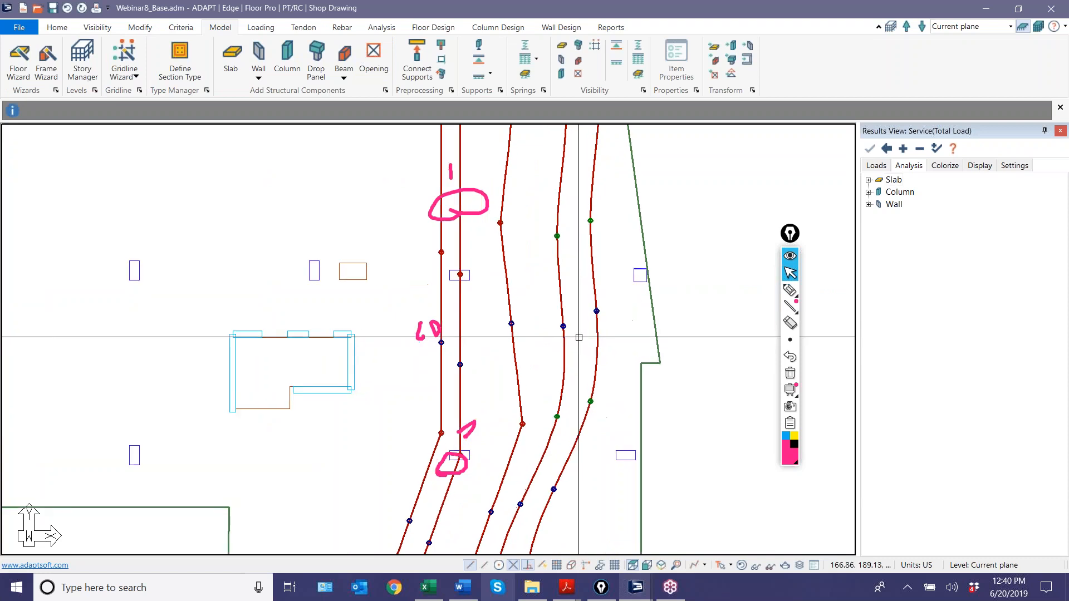
Step: Draw a four-sided slab opening across the two rightmost spline tendons, around their low points near the upper right column
click(374, 59)
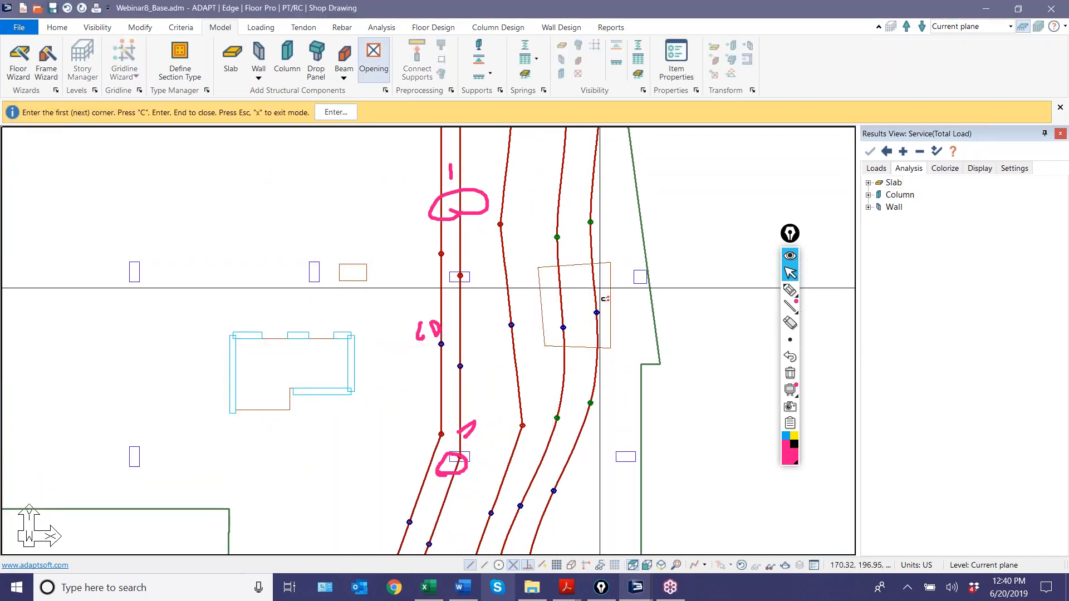
right_click(538, 225)
click(564, 232)
scroll(562, 304, up, 3)
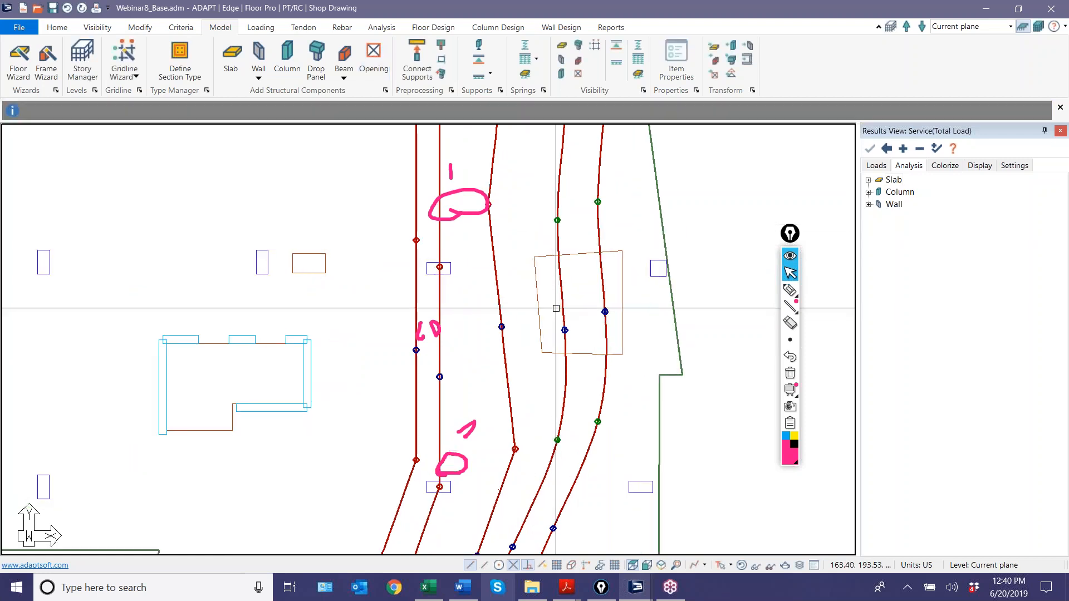
scroll(572, 370, down, 2)
scroll(563, 328, up, 2)
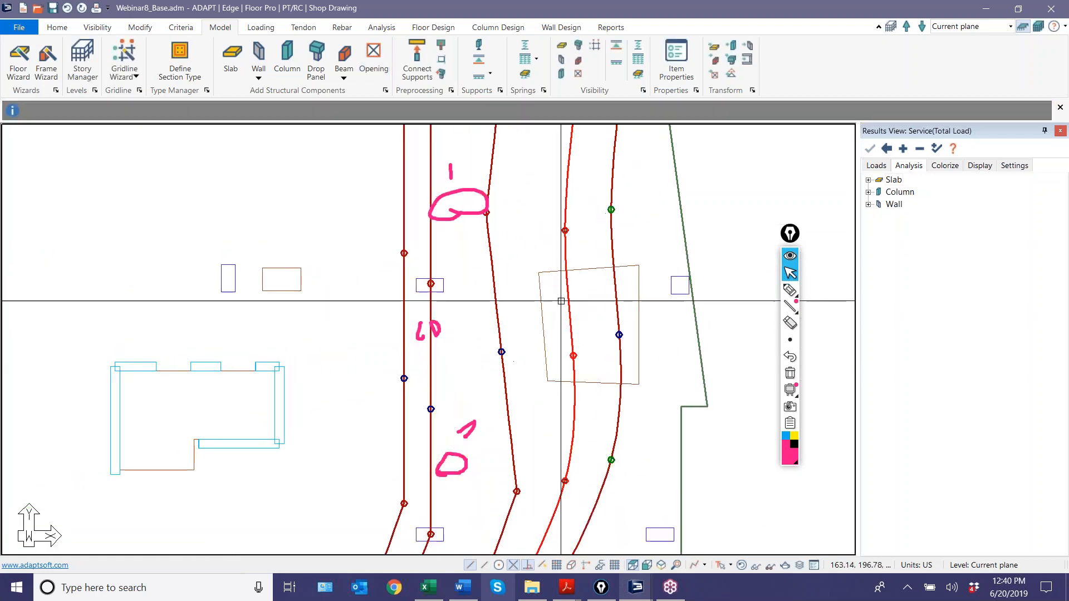
Step: Sketch in pen on the left spline tendon its circled high points, an LP label and a path around the opening, and clear the marks
click(545, 234)
scroll(547, 234, up, 1)
click(571, 229)
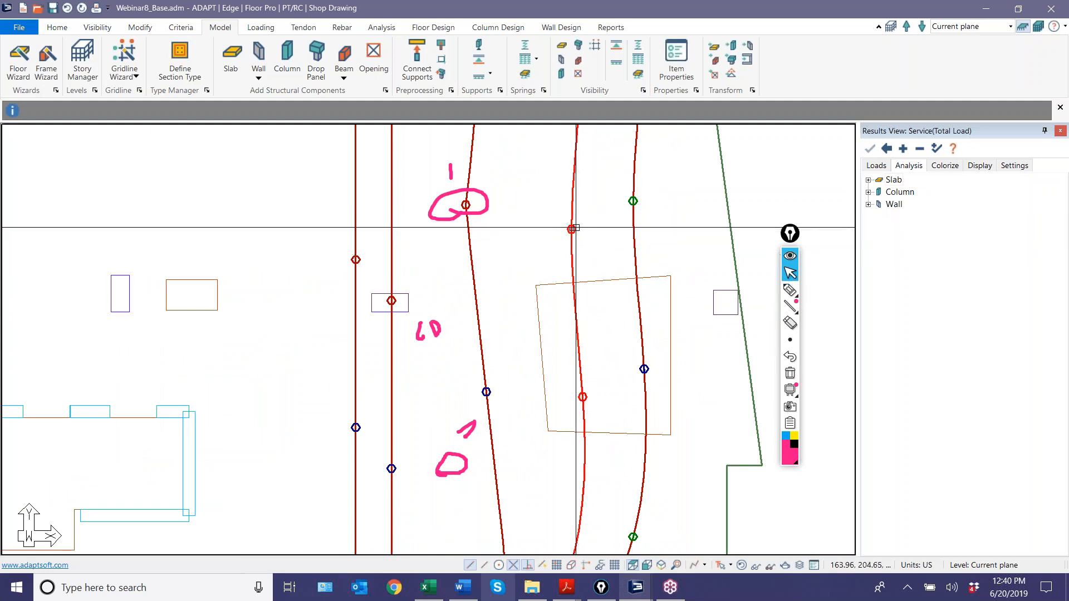
click(790, 373)
click(790, 290)
drag(566, 232, 582, 234)
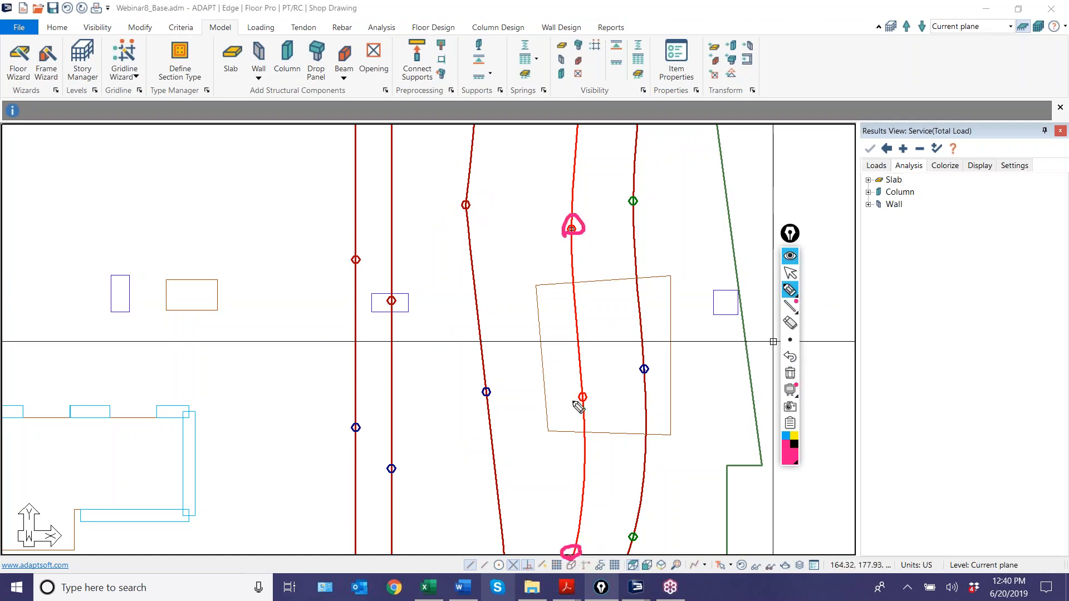
mouse_move(593, 382)
mouse_down()
mouse_move(603, 394)
mouse_move(612, 376)
mouse_move(607, 389)
mouse_move(593, 378)
mouse_up()
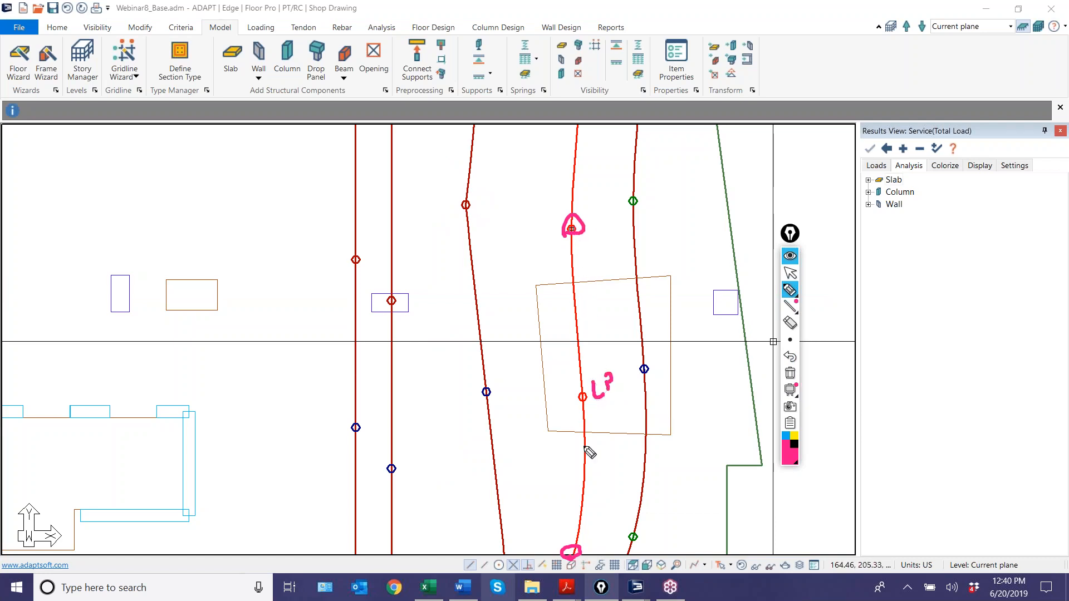
mouse_move(579, 226)
mouse_down()
mouse_move(530, 323)
mouse_move(575, 559)
mouse_up()
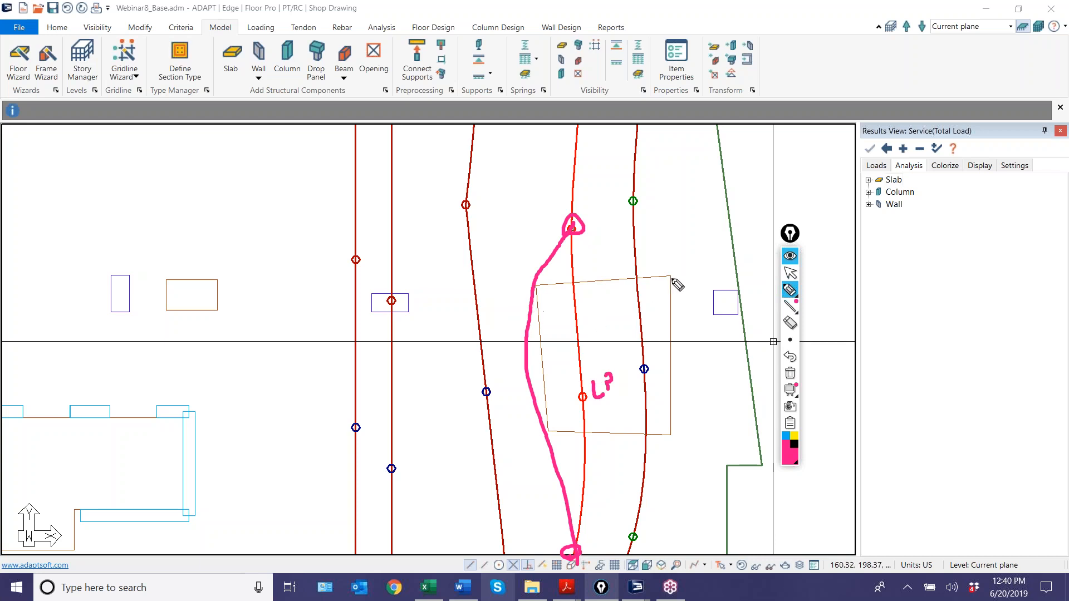
click(790, 373)
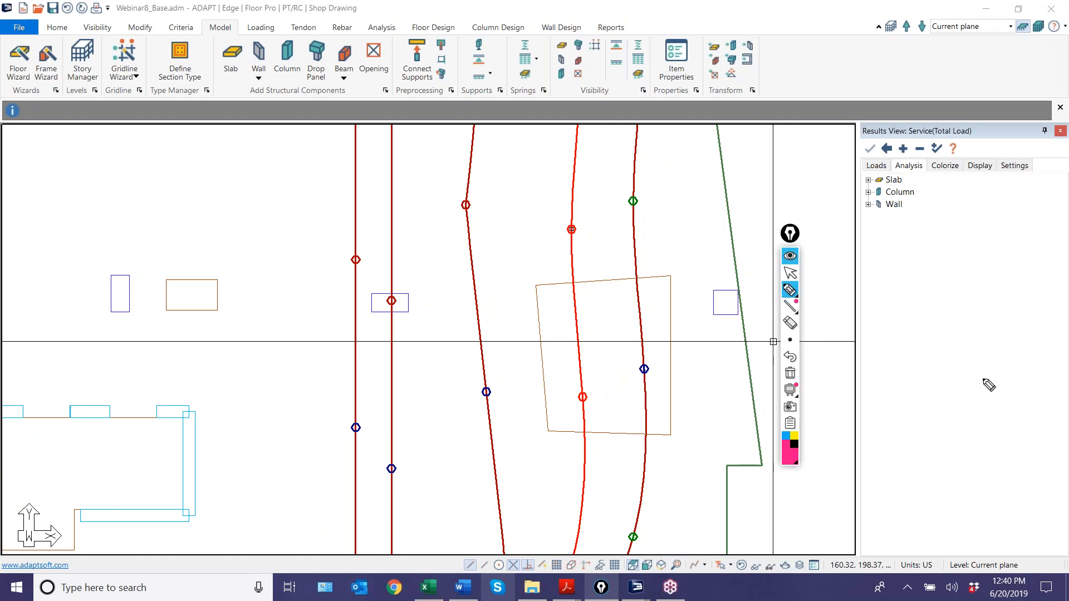
click(790, 273)
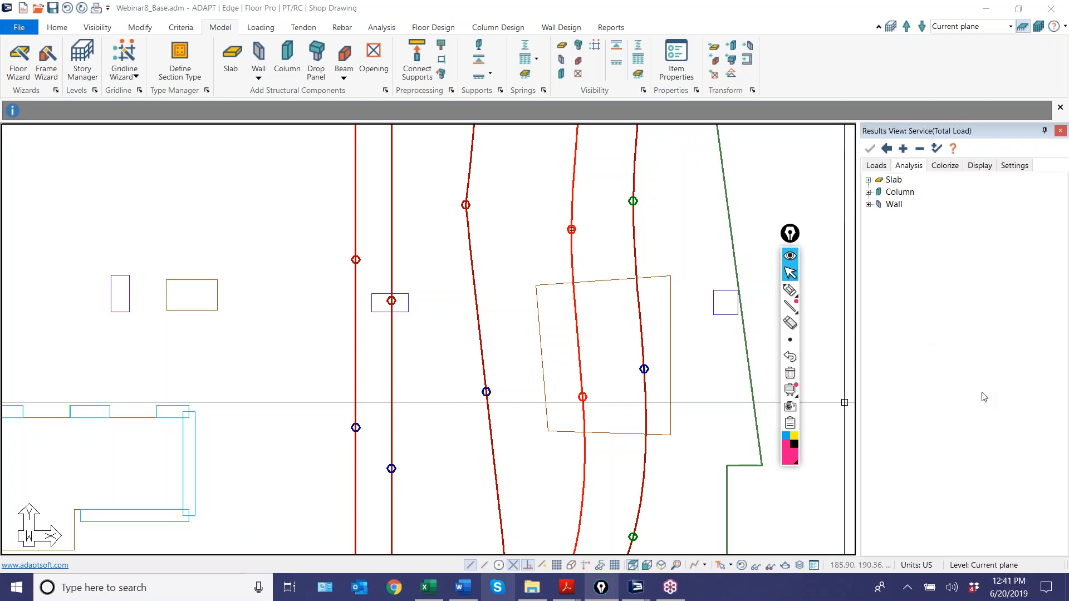
Step: Insert two swerve points on the left spline tendon, one at the opening's upper edge and one just below its lower edge
mouse_move(791, 290)
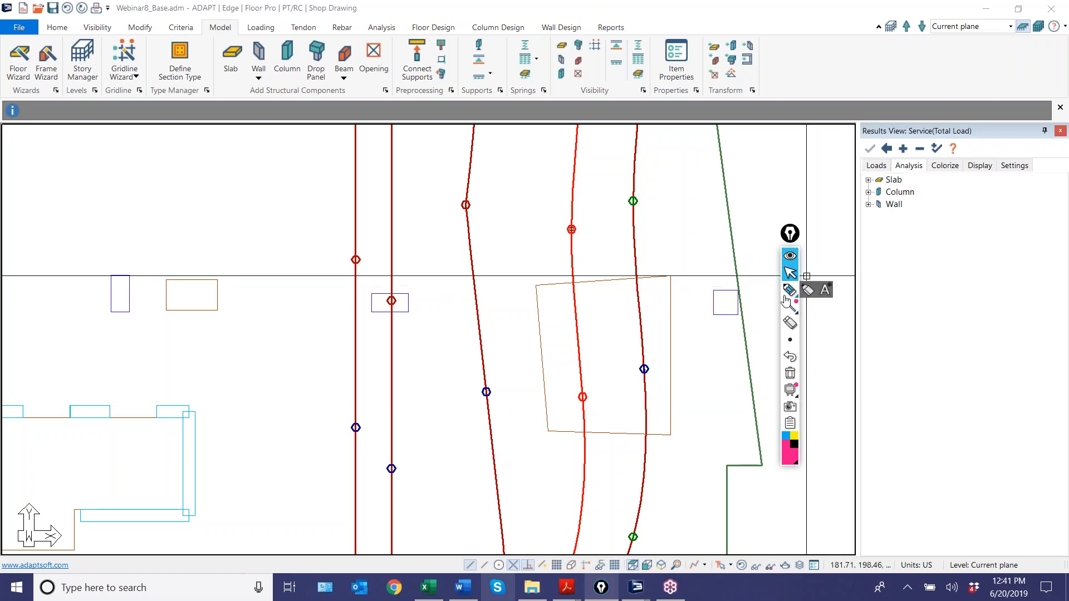
click(611, 361)
scroll(598, 372, down, 4)
scroll(587, 365, up, 3)
scroll(568, 340, down, 2)
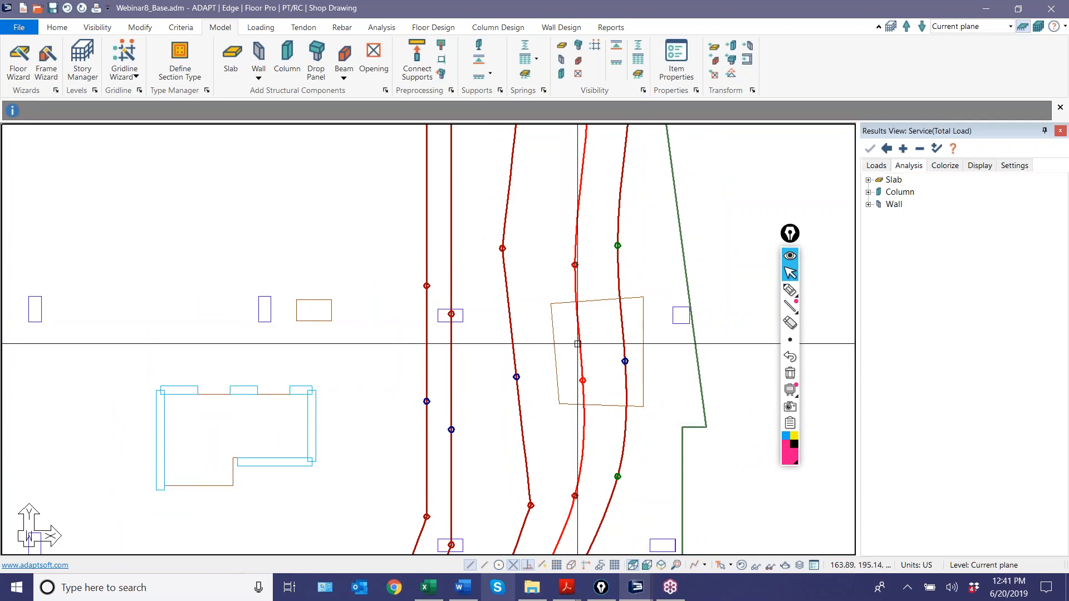
click(303, 27)
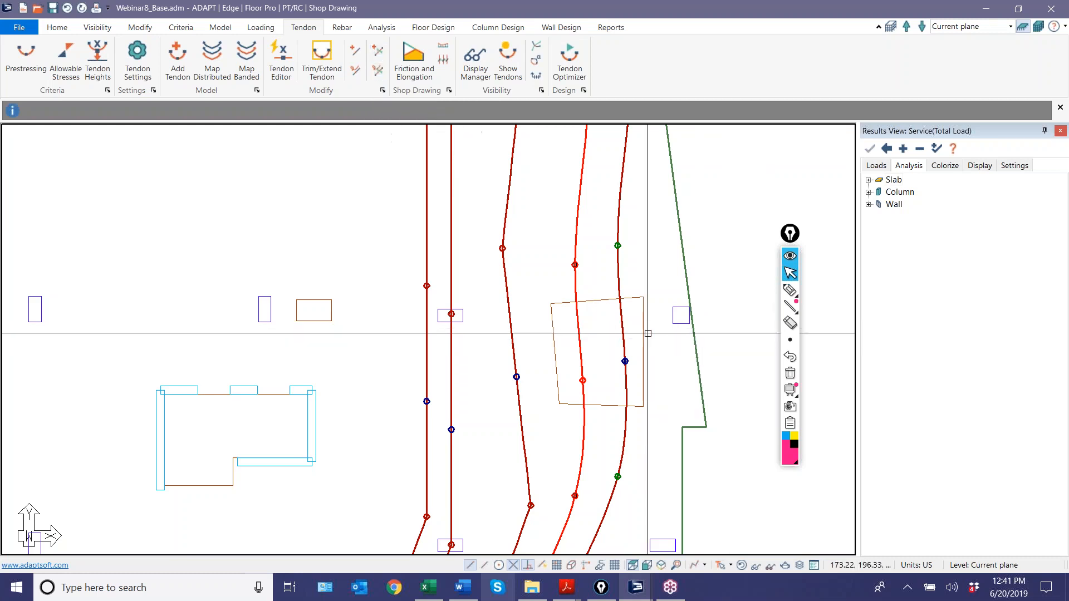
right_click(580, 344)
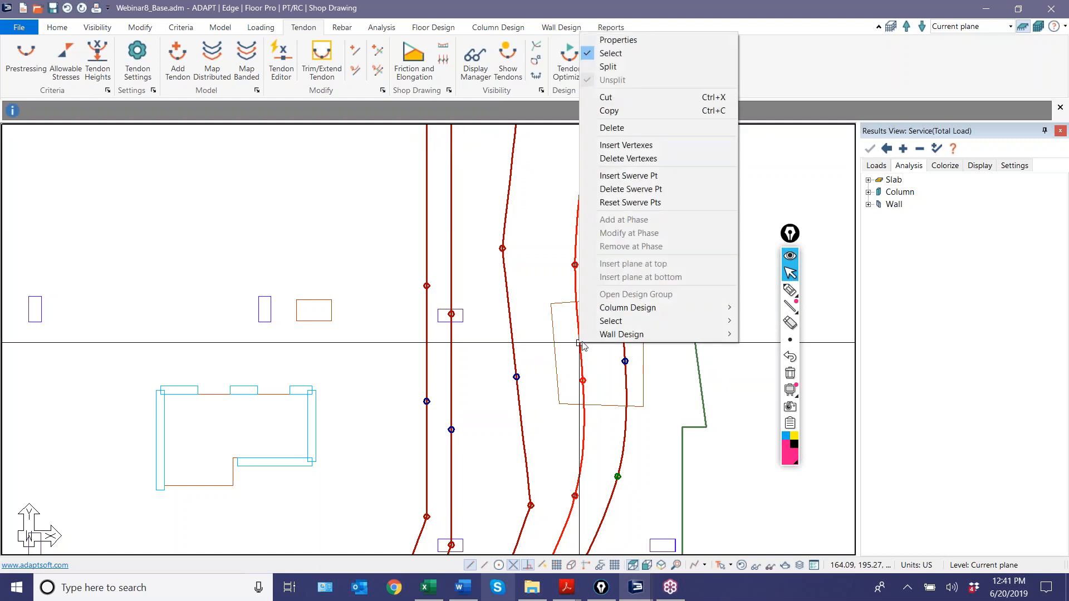
click(613, 177)
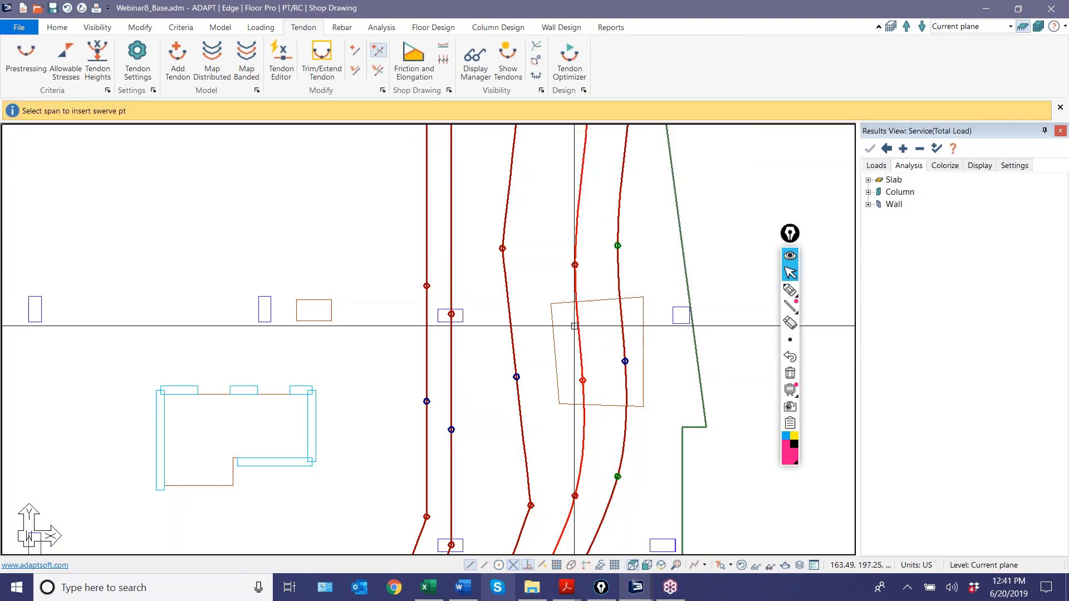
click(575, 299)
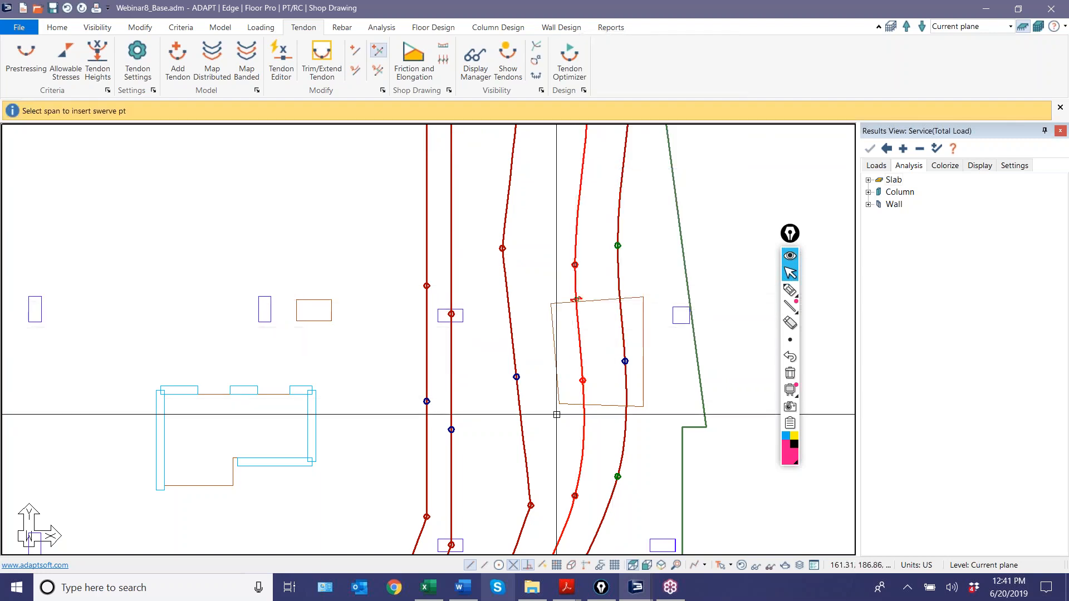
click(585, 413)
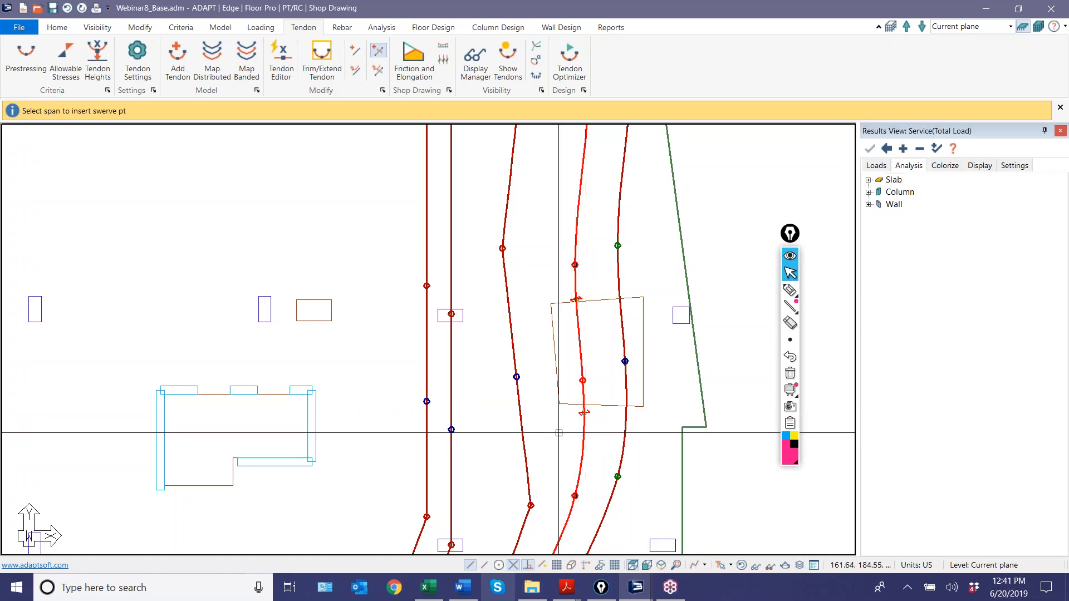
Step: Move the left spline tendon's two swerve points left so it curves around the opening, and deselect the tendon
scroll(571, 278, up, 3)
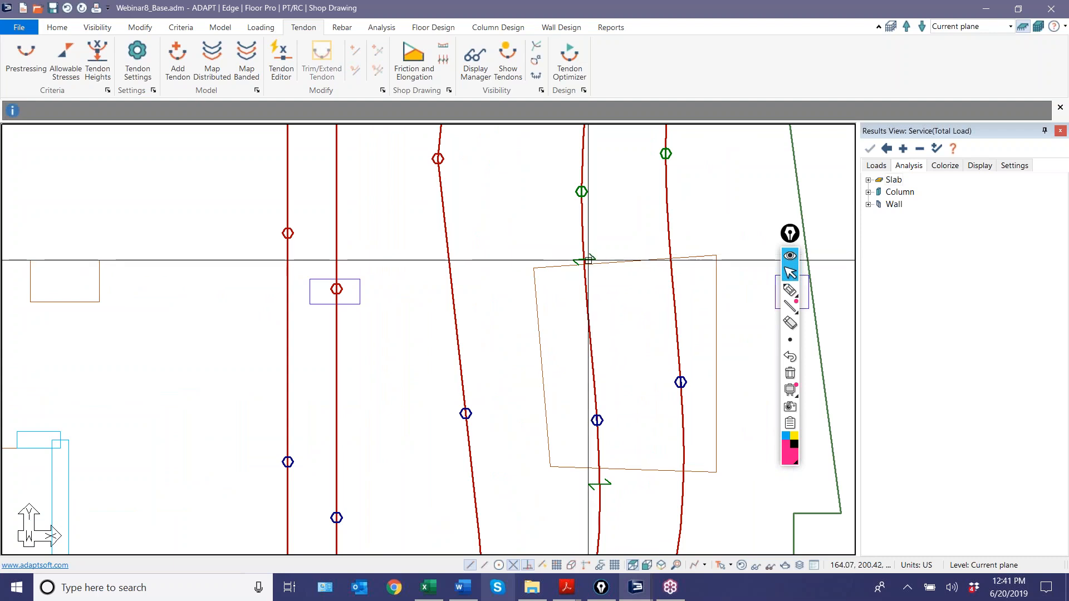
click(582, 259)
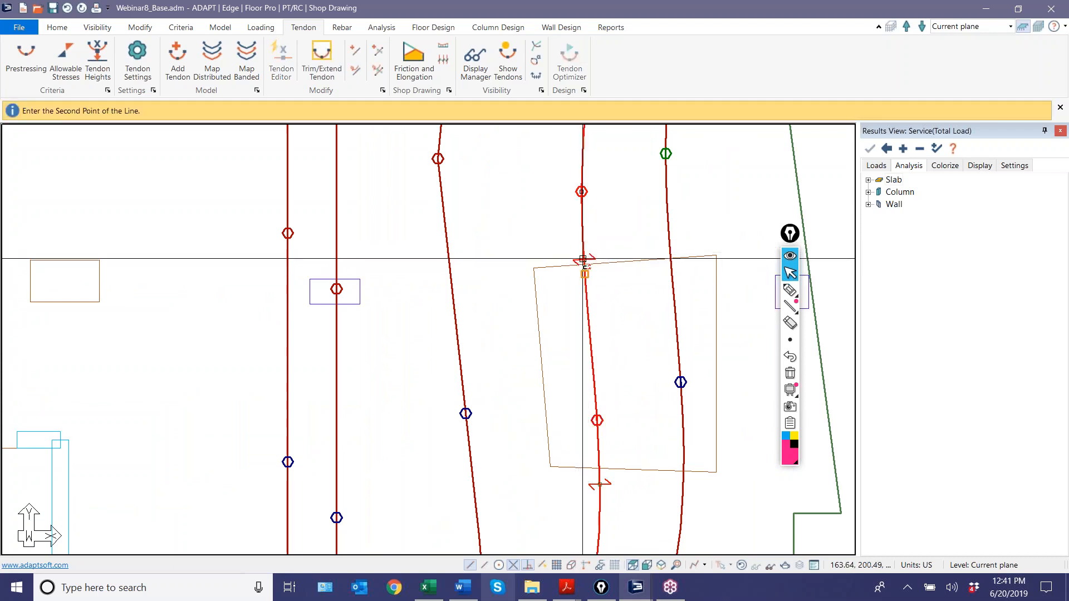
click(530, 258)
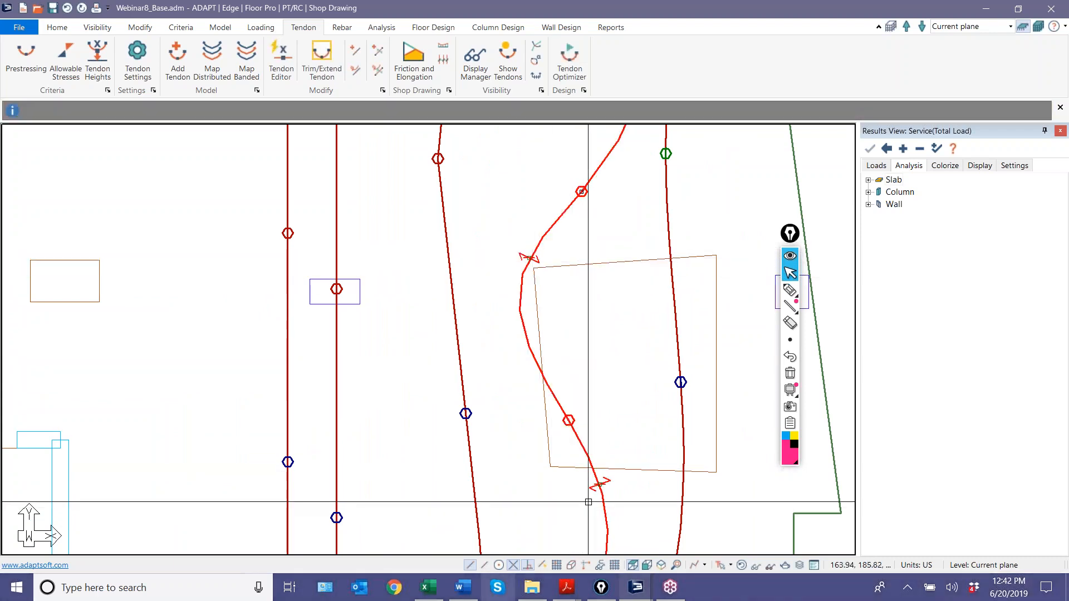
click(589, 483)
click(548, 480)
scroll(547, 480, down, 3)
scroll(523, 462, up, 2)
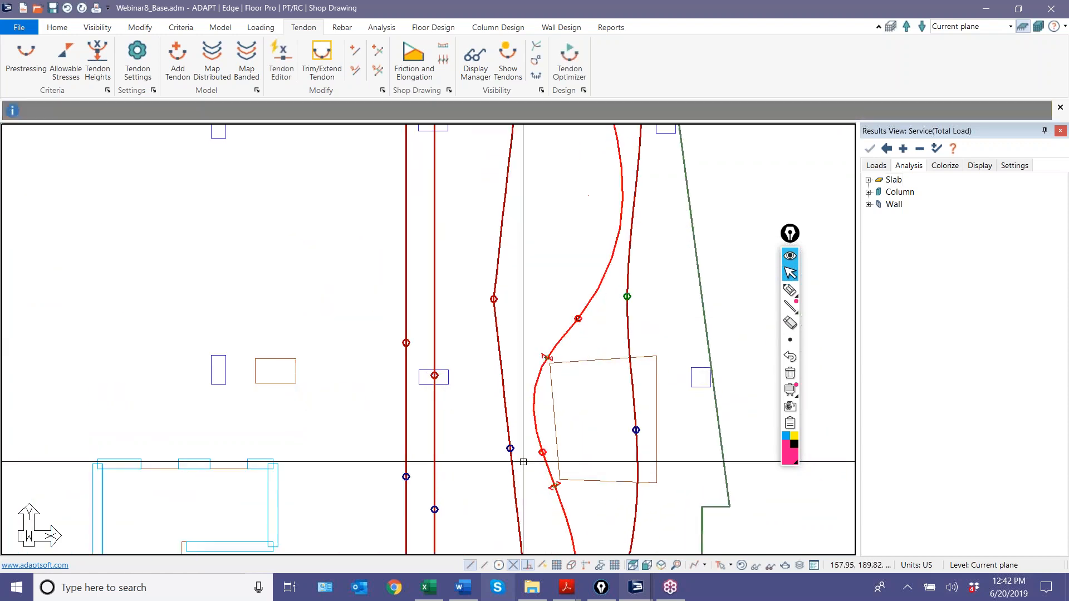
scroll(524, 462, up, 1)
key(Escape)
scroll(536, 366, down, 1)
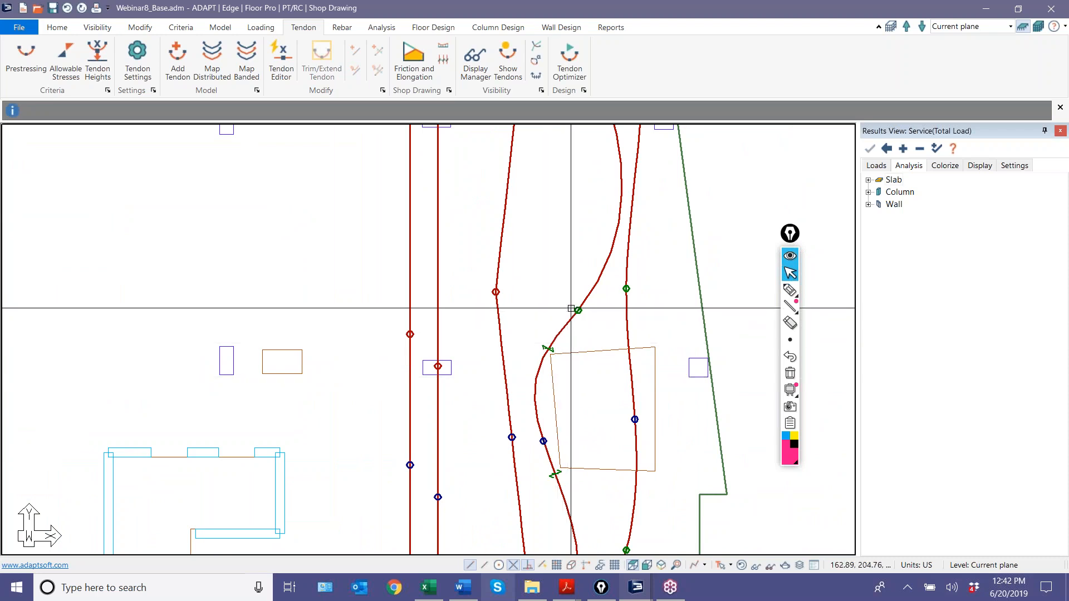
Step: Render the model in 3D and hide its columns and walls, leaving the slab and tendons shown
middle_drag(562, 321, 601, 243)
scroll(601, 242, up, 1)
scroll(573, 309, down, 2)
scroll(583, 428, down, 3)
scroll(584, 301, up, 4)
scroll(583, 352, down, 4)
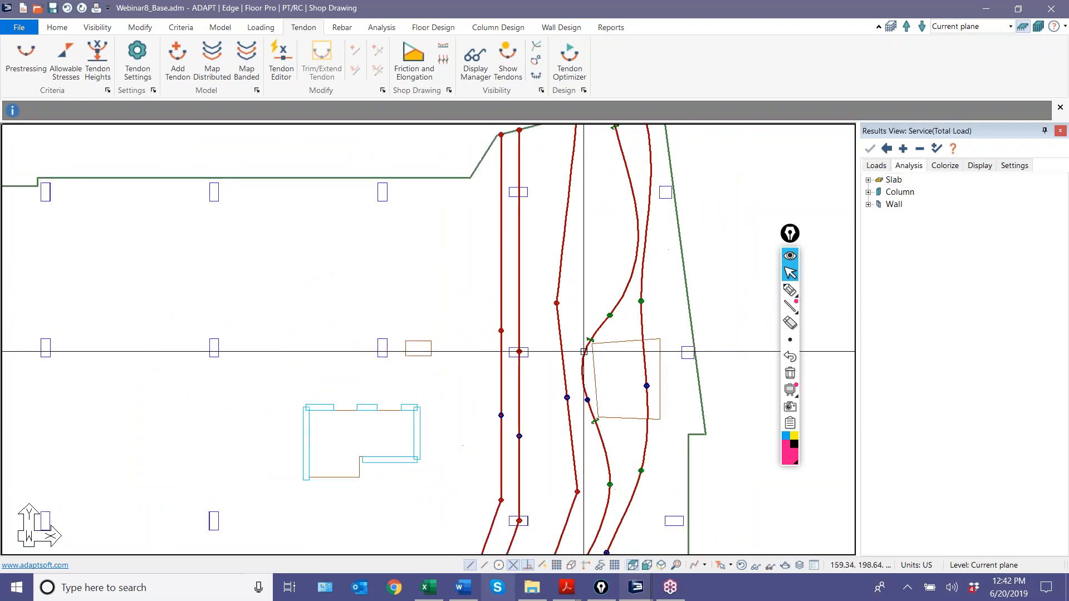
click(98, 28)
click(167, 61)
drag(515, 448, 515, 402)
scroll(515, 402, up, 1)
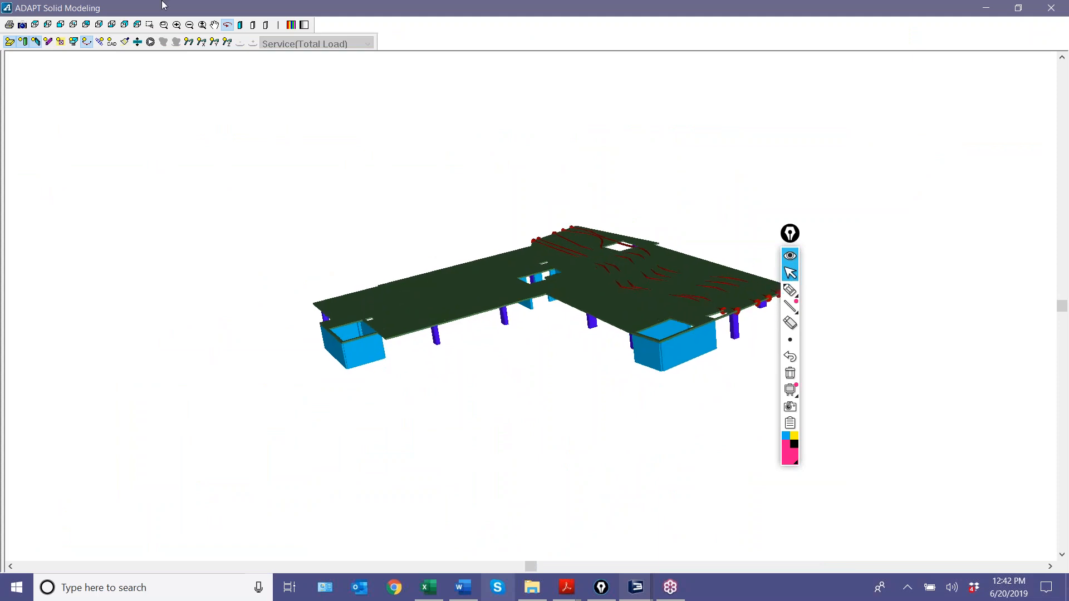
click(23, 43)
click(35, 42)
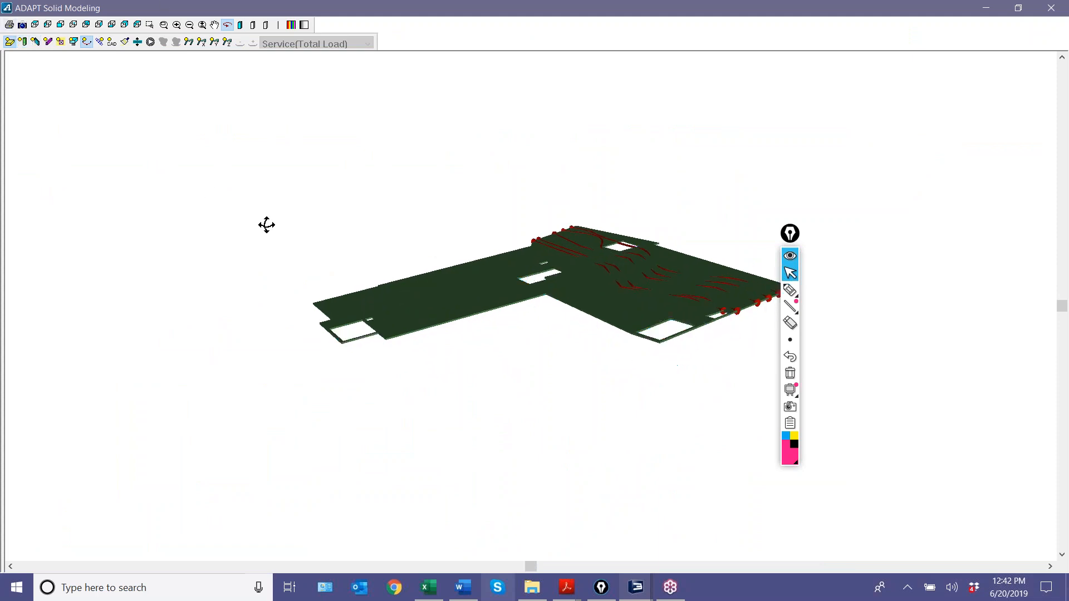
Step: Show the 3D model in wireframe and change its scale factor in the Z direction to exaggerate the tendon profiles
click(264, 25)
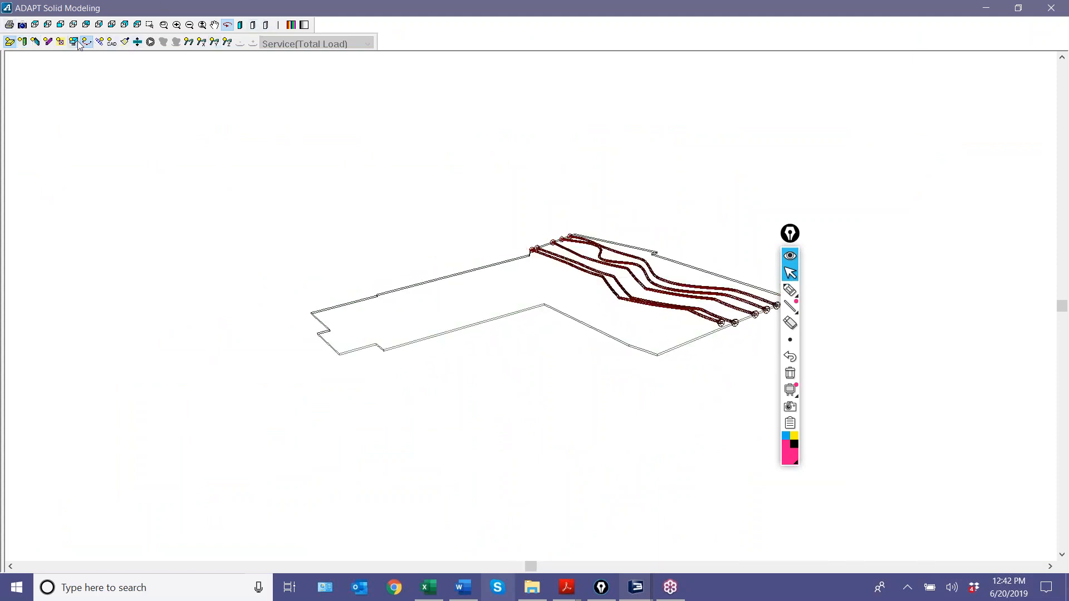
click(139, 44)
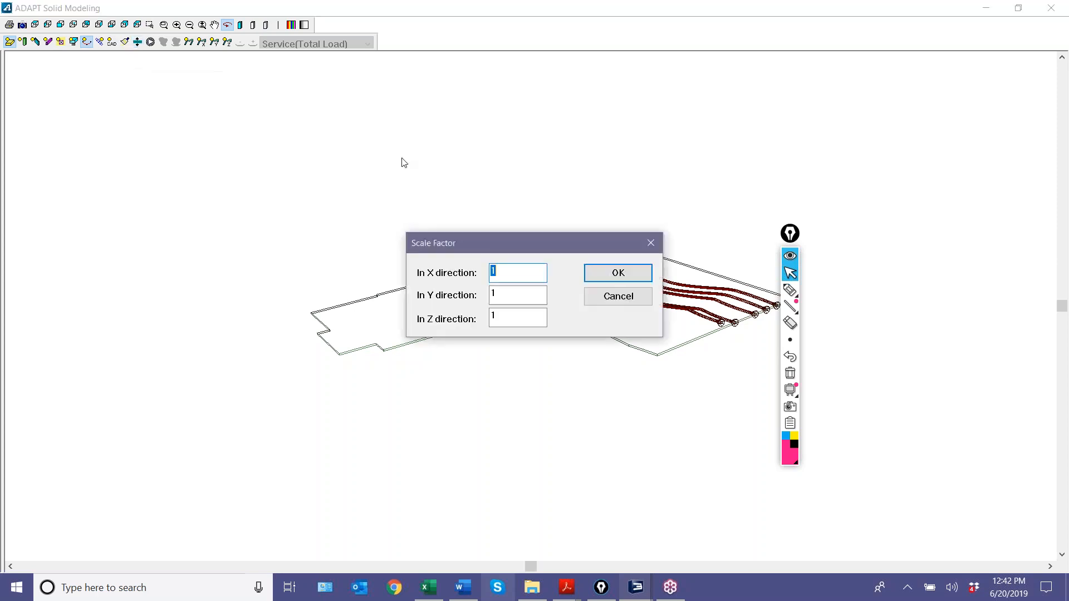
click(490, 315)
double_click(499, 320)
click(617, 274)
Step: Examine the vertical profiles and the curve around the opening of the wireframe tendons from several angles, and close the 3D view
drag(593, 287, 401, 326)
drag(451, 380, 395, 377)
drag(638, 432, 170, 160)
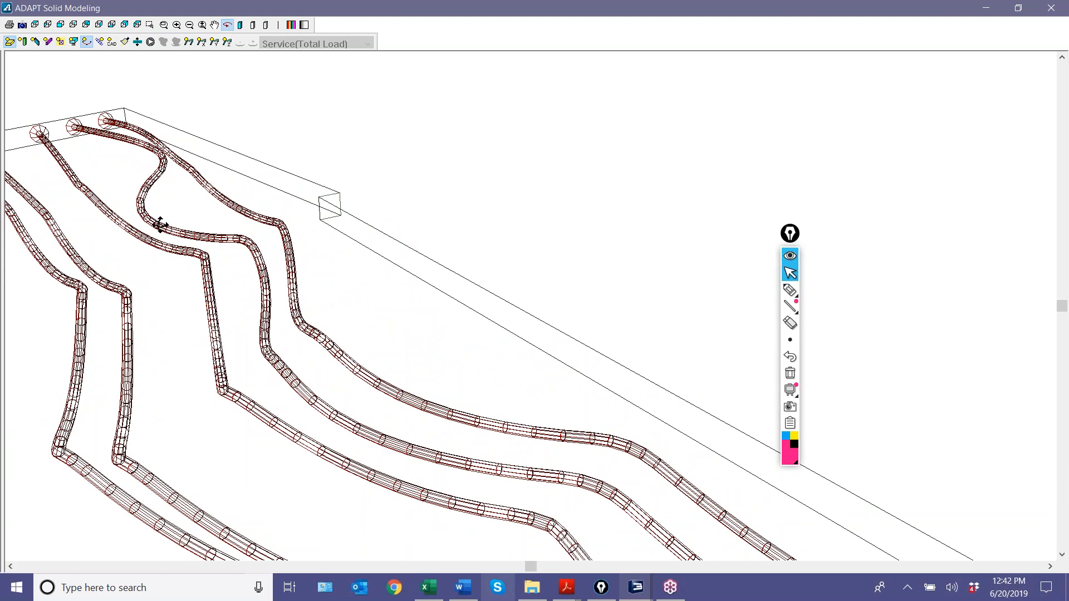
drag(247, 260, 267, 274)
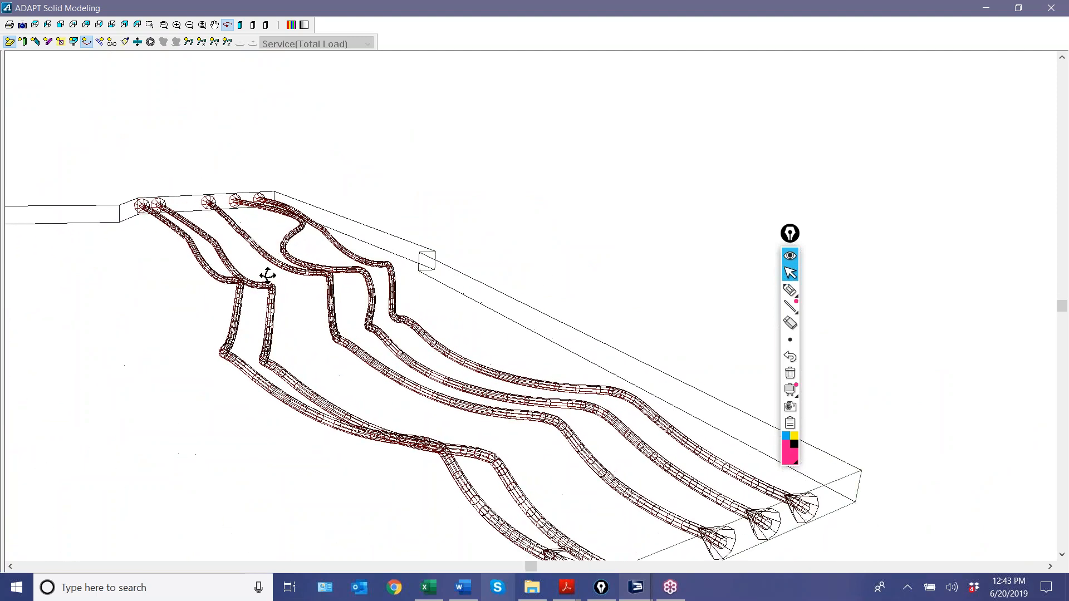
drag(329, 346, 425, 365)
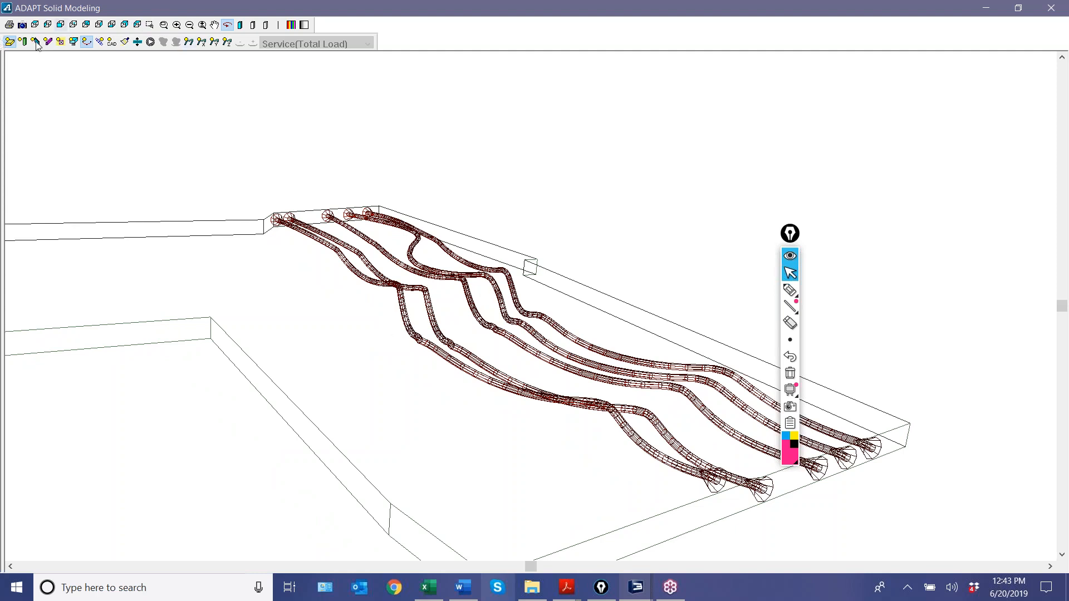
click(1052, 8)
Step: Display the tendons' ID, label, area, system, total length and number of strands, with strands shown as Decimal as specified
scroll(472, 266, down, 3)
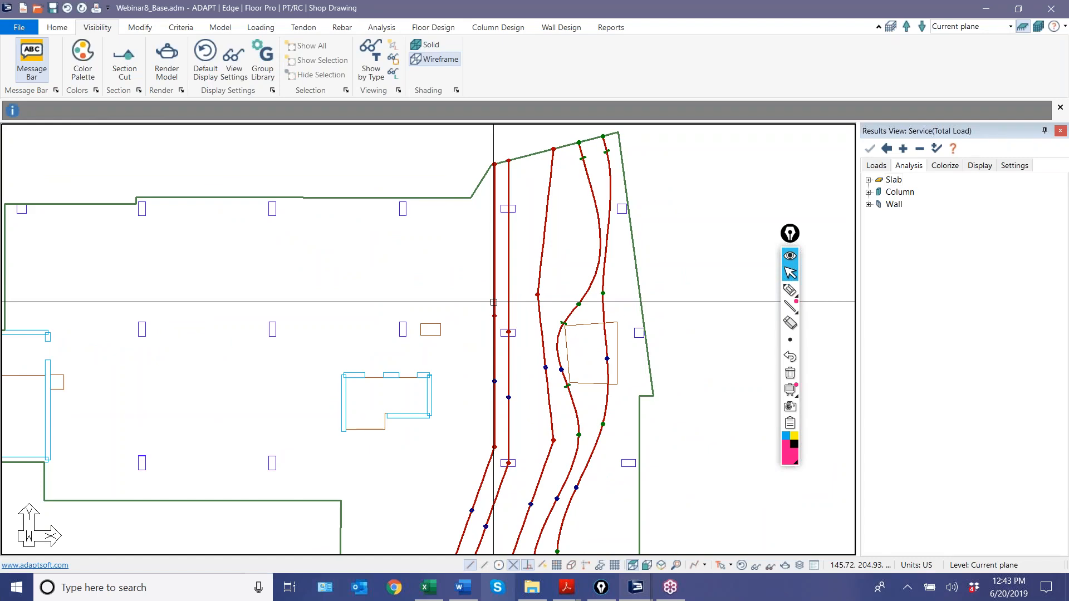
click(303, 27)
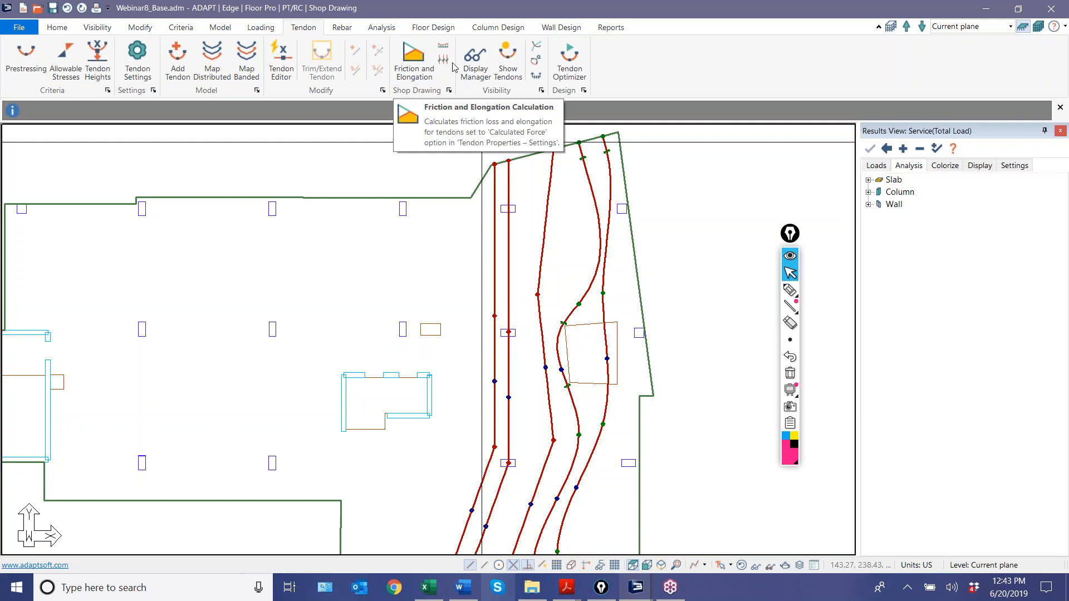
click(473, 57)
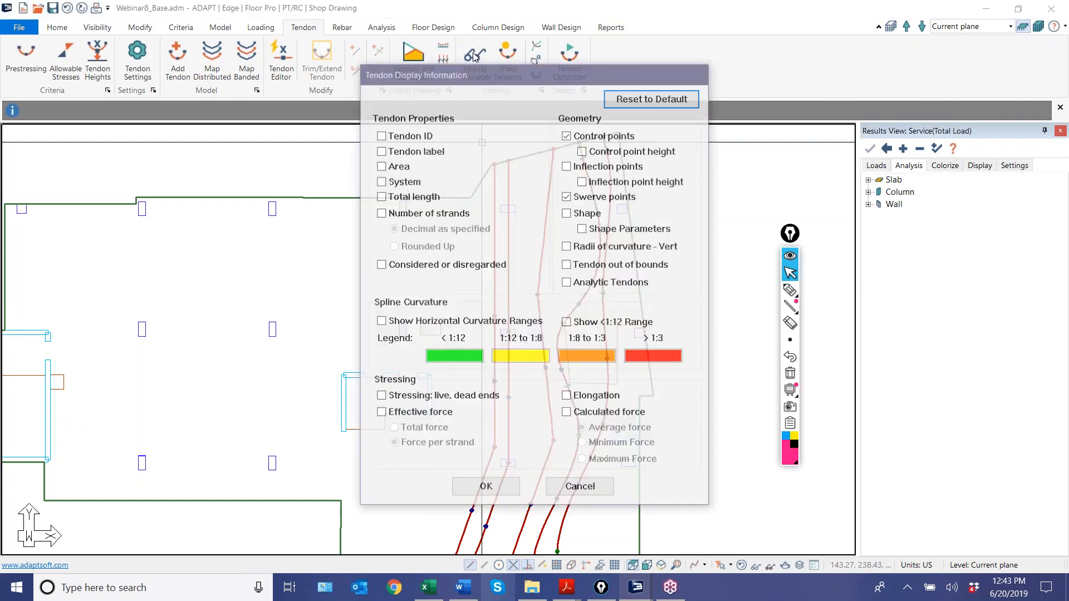
drag(430, 77, 382, 47)
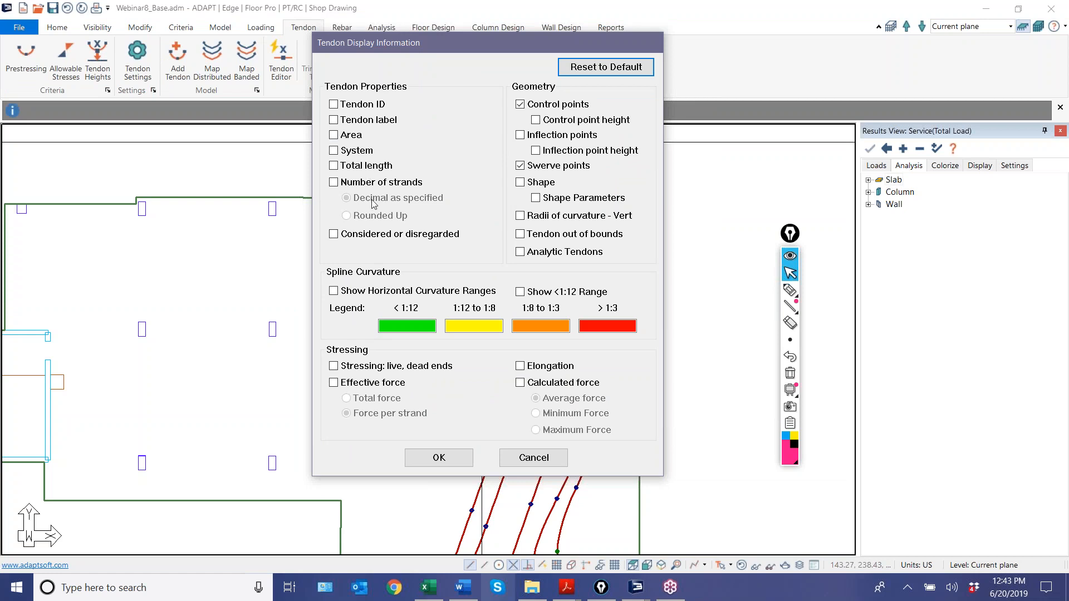
click(333, 105)
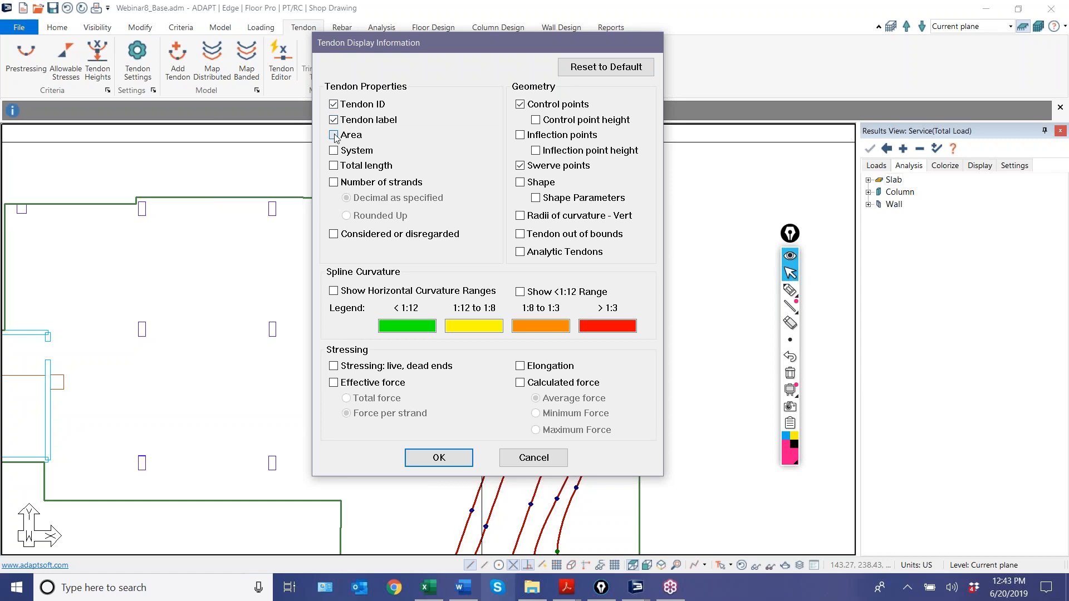
click(333, 182)
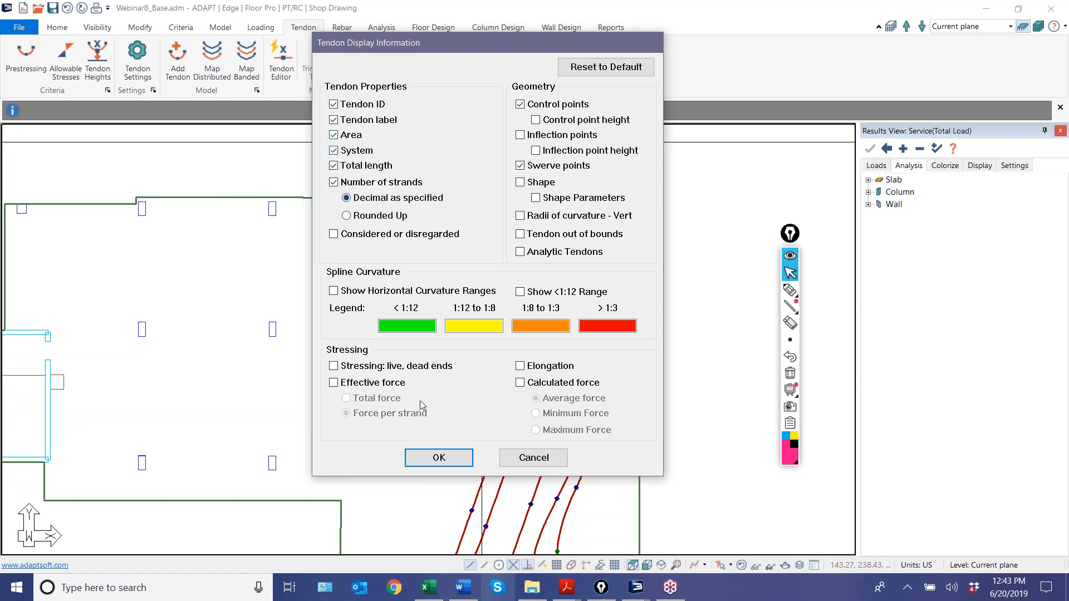
click(438, 457)
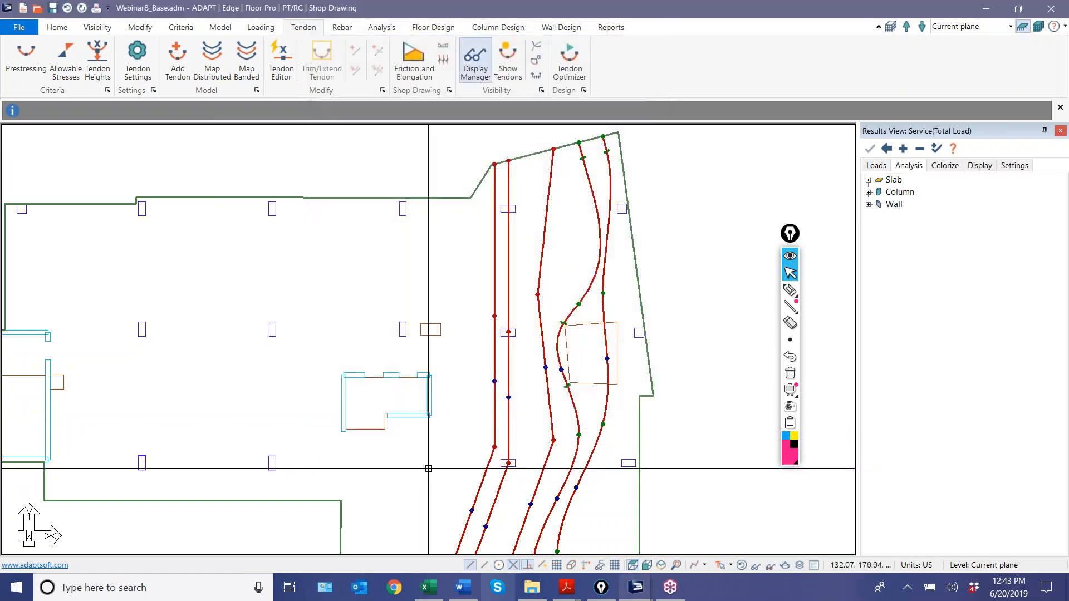
Step: Examine the tendon labels below the slab's lower edge, including ID, strand count, area, system and length
scroll(491, 245, up, 2)
scroll(492, 245, down, 4)
scroll(519, 385, up, 7)
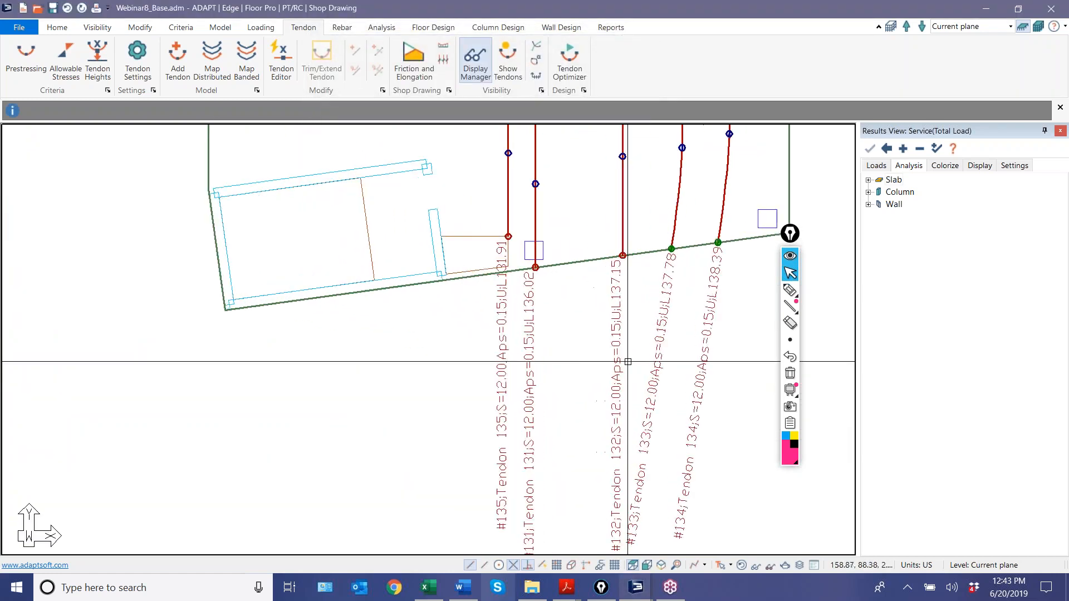
scroll(621, 371, down, 1)
scroll(525, 412, down, 1)
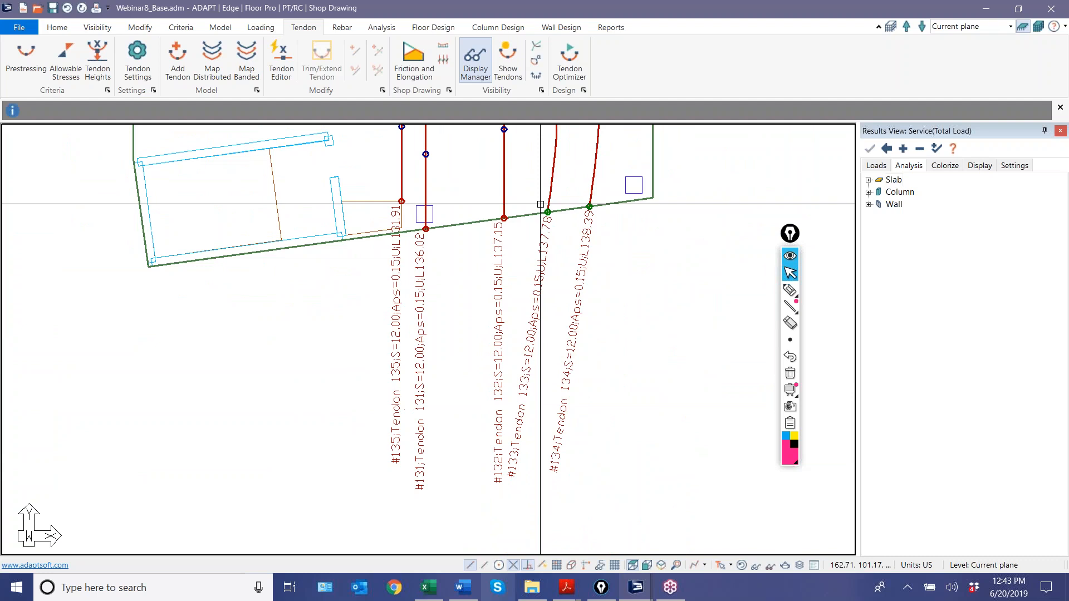
scroll(571, 308, up, 2)
scroll(534, 370, up, 1)
scroll(544, 316, down, 2)
scroll(515, 549, up, 2)
scroll(509, 481, up, 3)
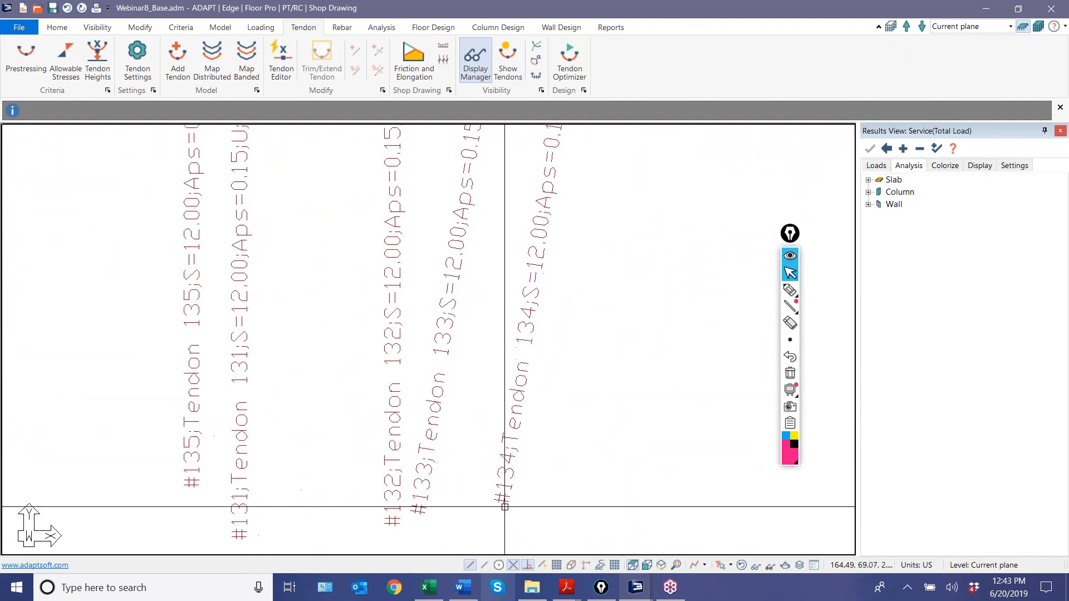
scroll(509, 482, down, 2)
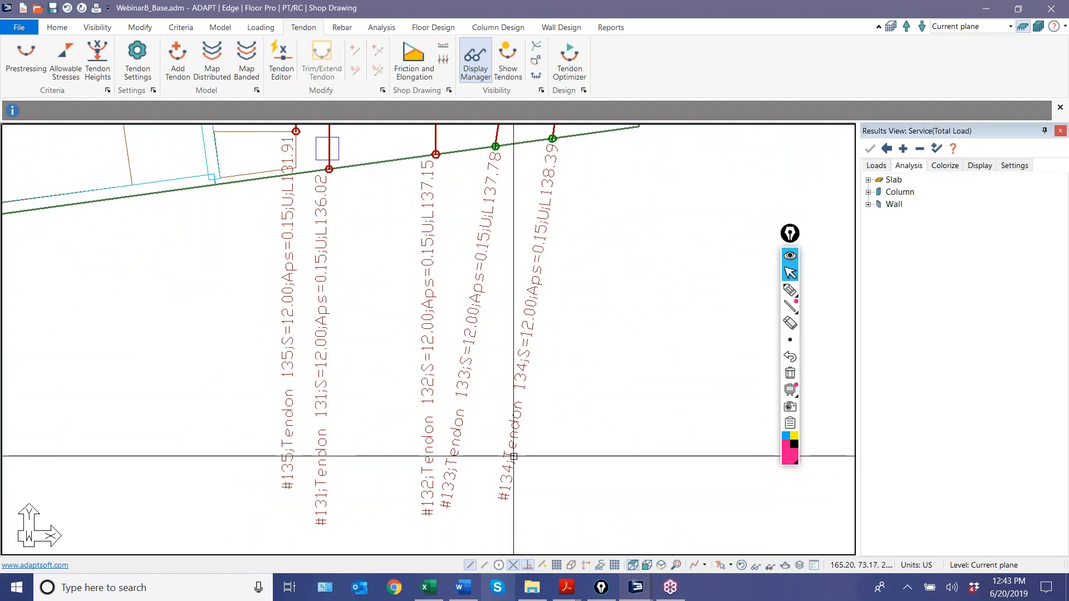
middle_drag(535, 359, 486, 461)
scroll(486, 461, up, 2)
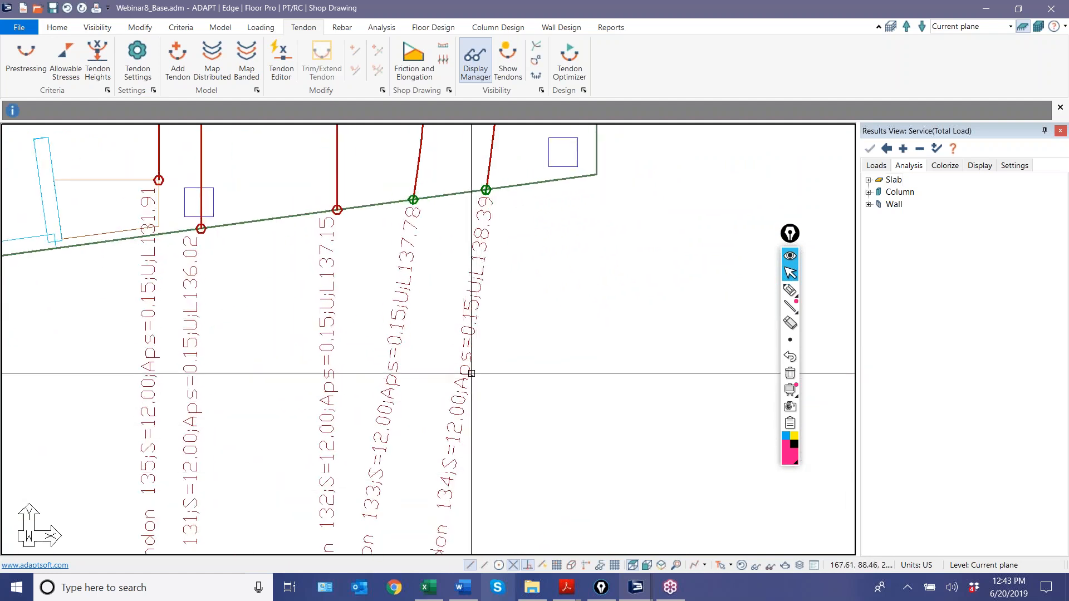
middle_drag(468, 358, 414, 398)
scroll(424, 426, up, 3)
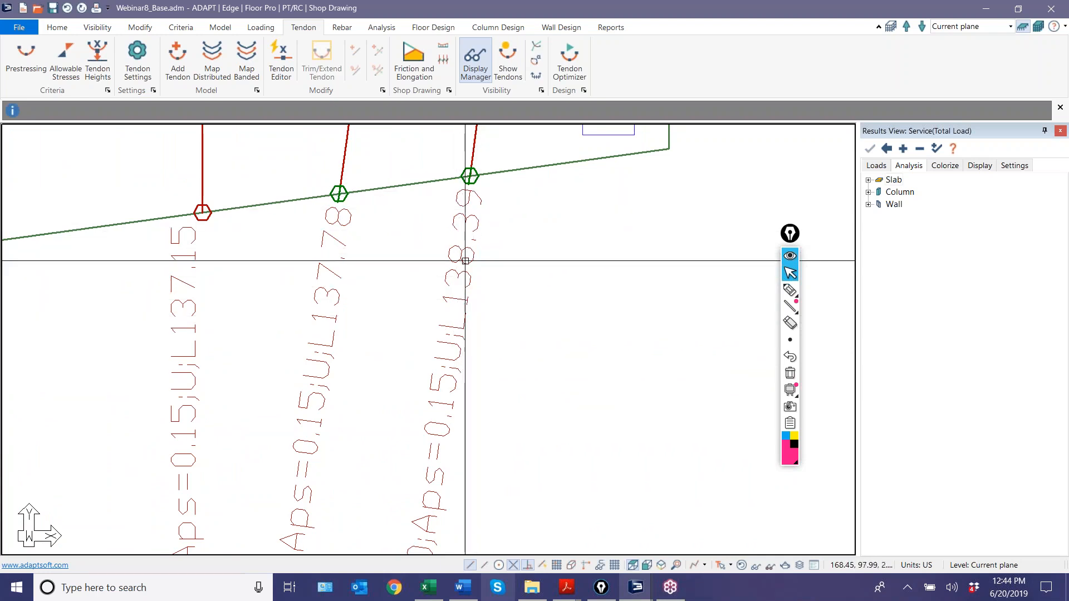
scroll(518, 512, down, 5)
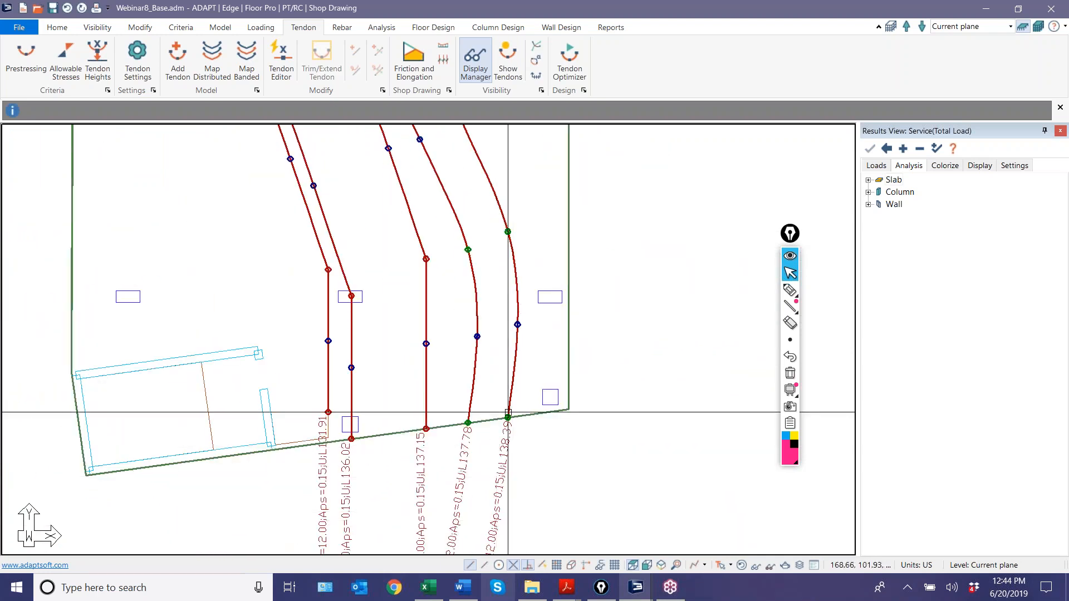
scroll(497, 486, up, 1)
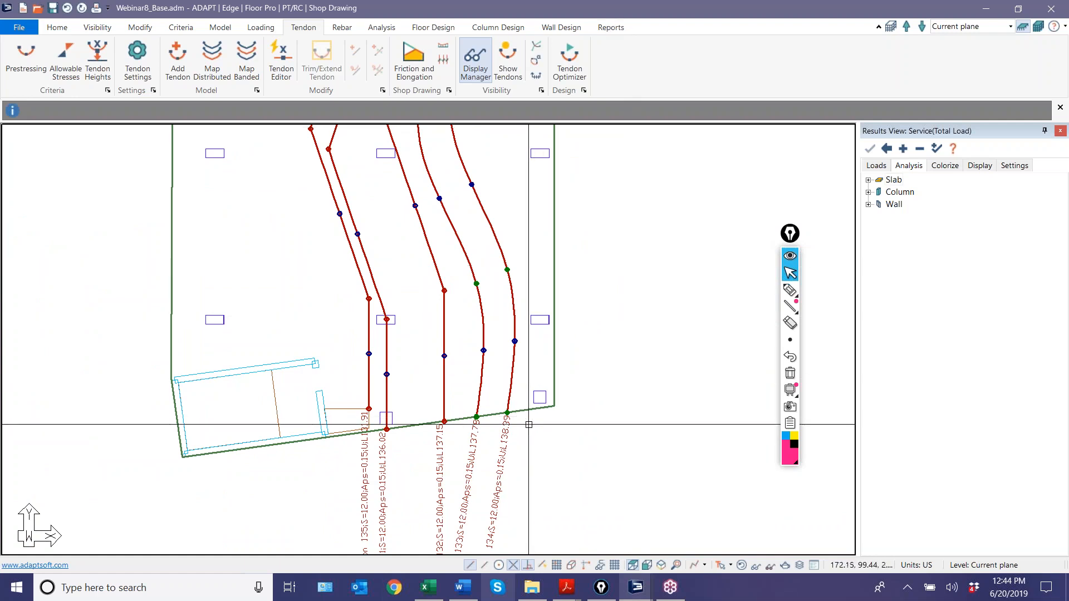
Step: Look through the available tendon reports, including the RTF Tendon Report
click(611, 28)
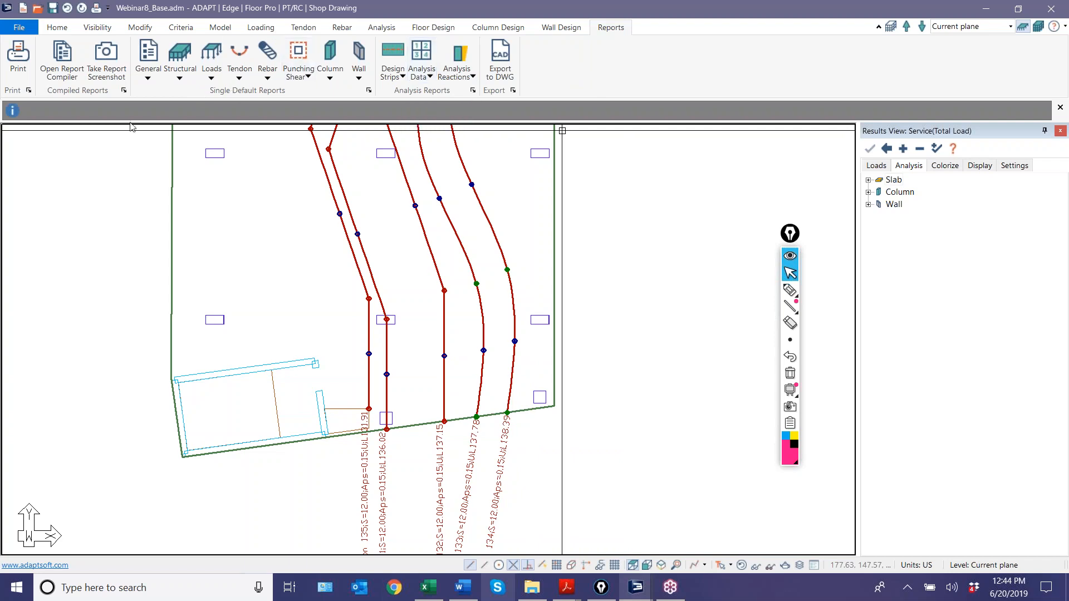
click(239, 66)
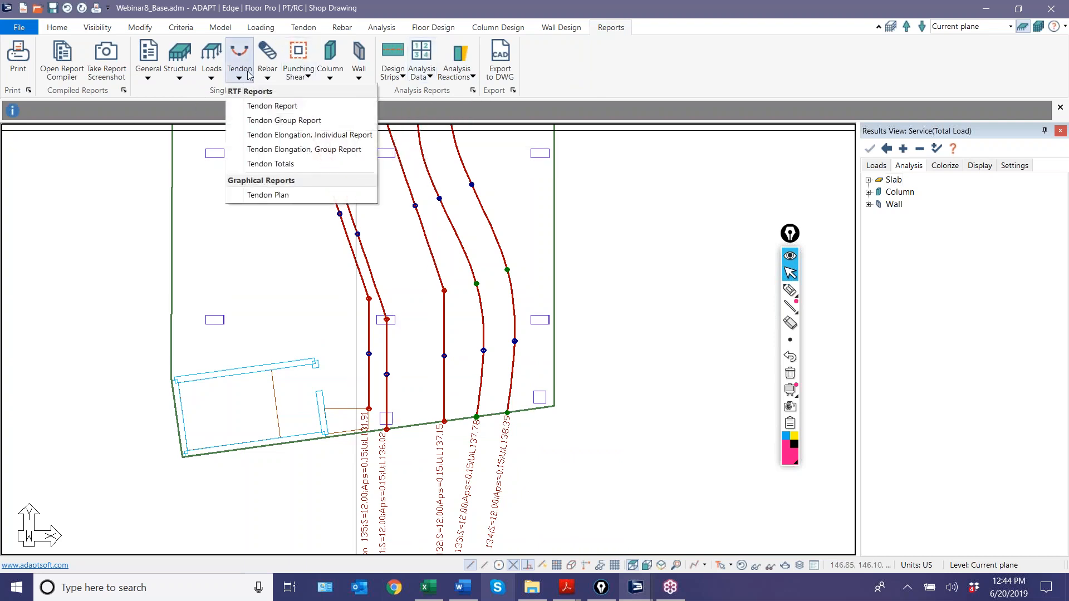
click(268, 107)
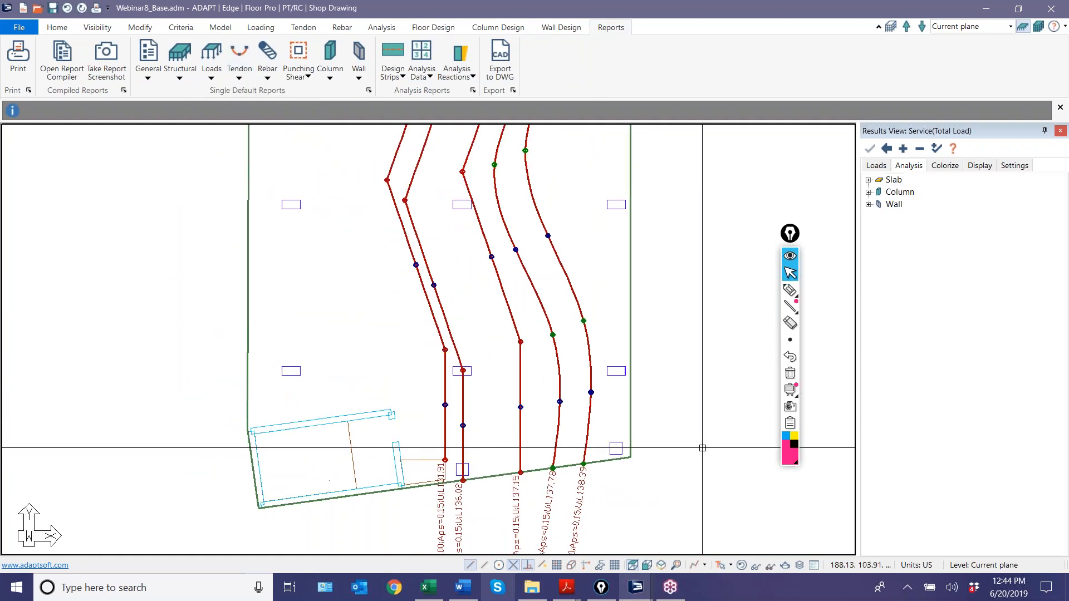
Step: Trace the rightmost spline tendon in pen, circle its length label at the slab's lower edge, and clear the marks
click(790, 290)
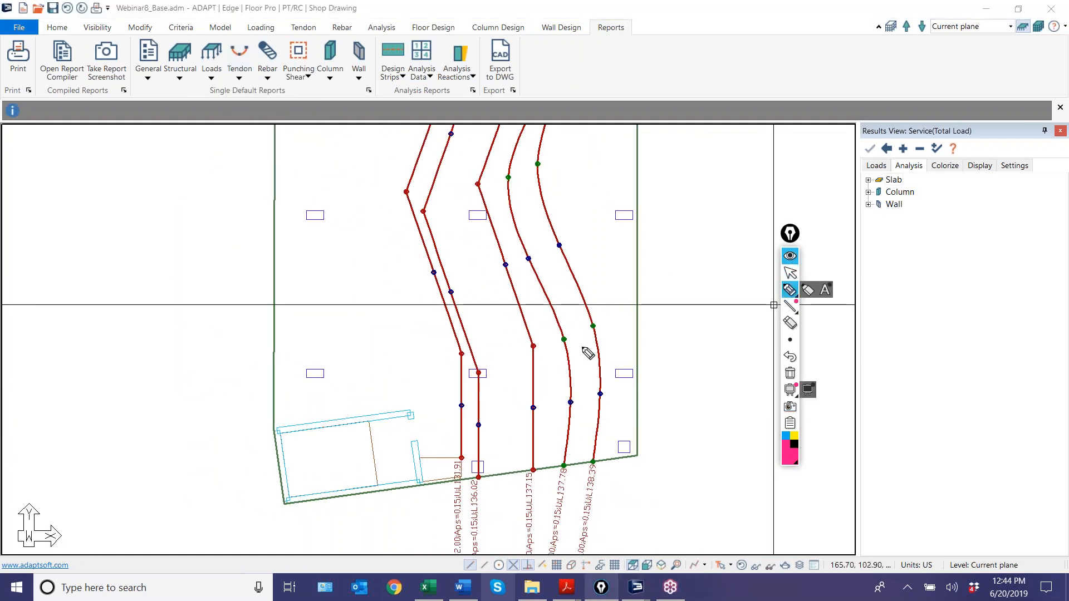
mouse_move(593, 467)
mouse_down()
mouse_move(601, 329)
mouse_move(541, 171)
mouse_move(569, 54)
mouse_move(545, 31)
mouse_up()
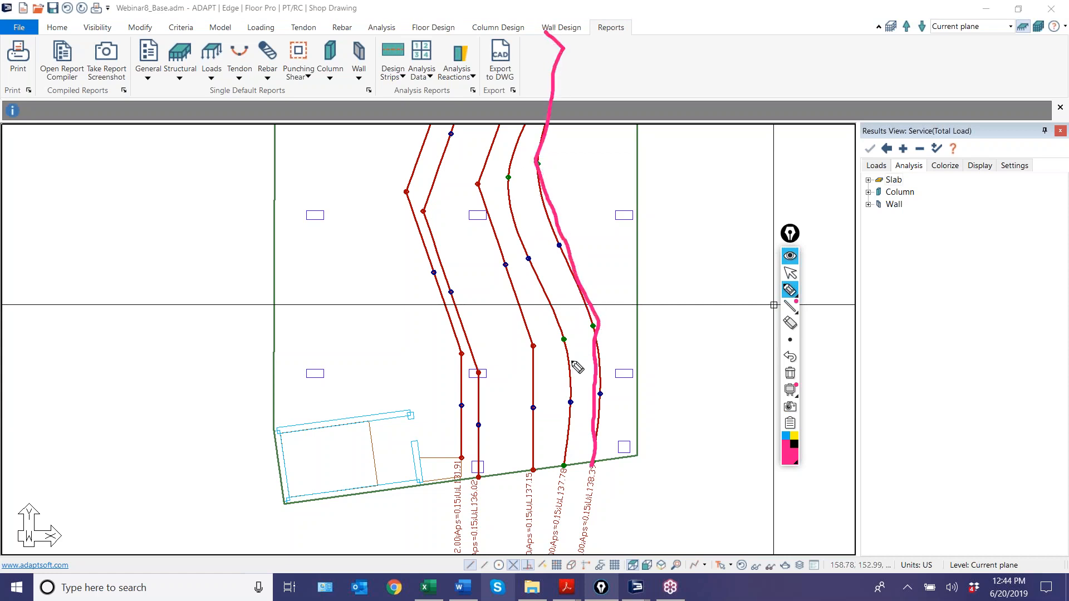
mouse_move(602, 460)
mouse_down()
mouse_move(601, 491)
mouse_move(577, 503)
mouse_up()
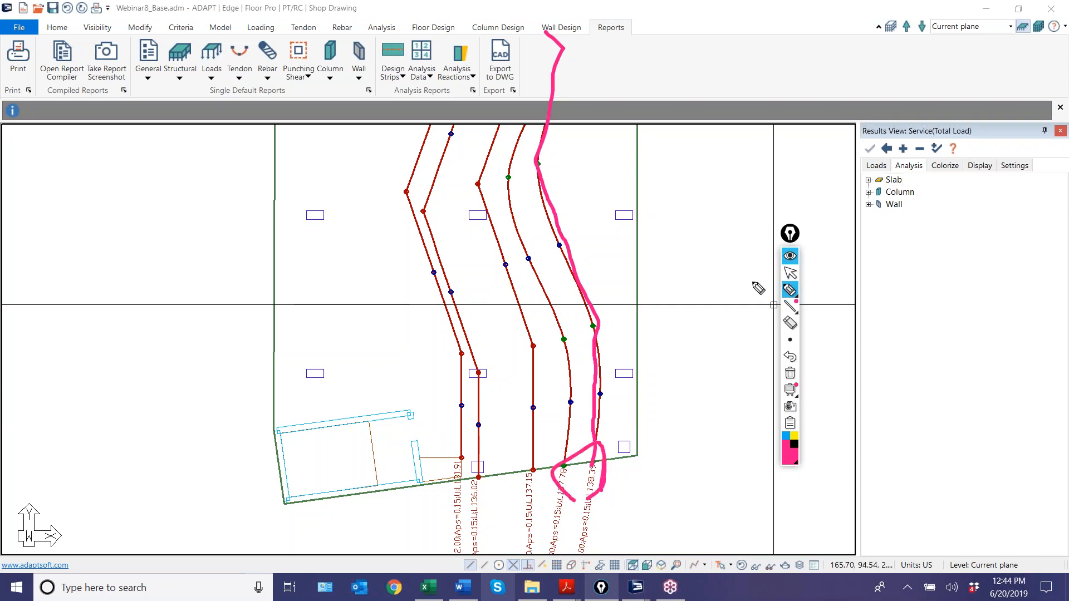
click(790, 373)
click(790, 273)
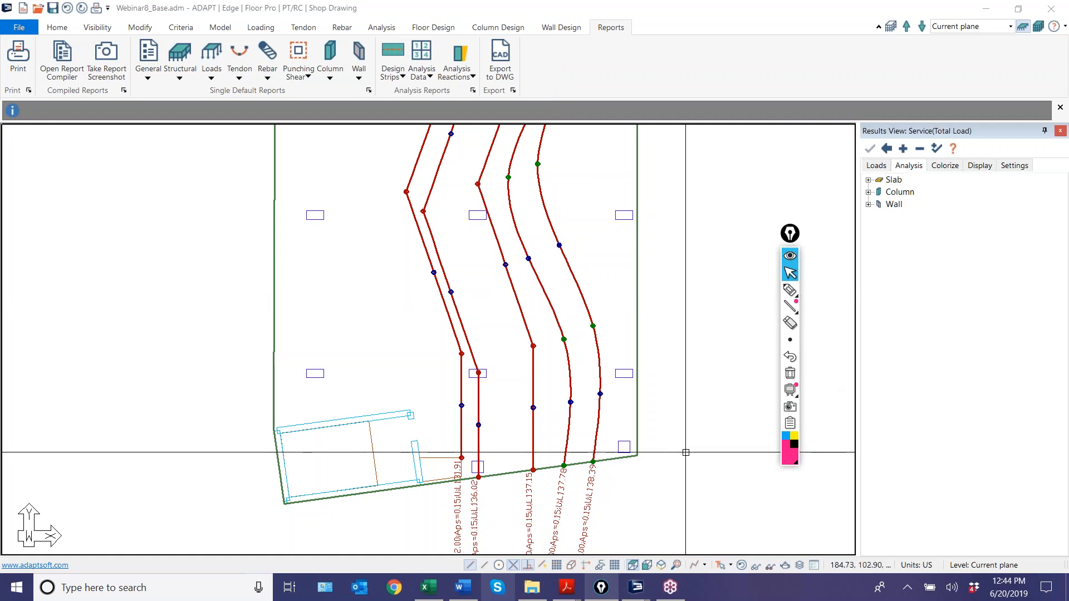
Step: Hide the tendons' ID, label, area, system, length and strand count, and display their live and dead stressing ends instead
scroll(556, 456, down, 3)
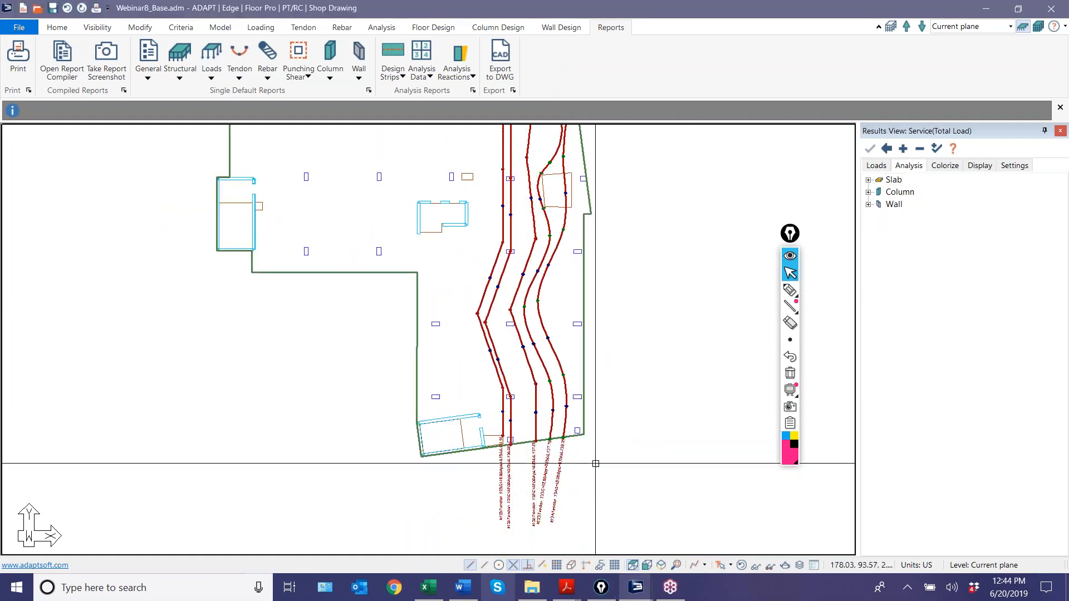
middle_drag(594, 463, 666, 463)
scroll(539, 446, up, 1)
click(303, 28)
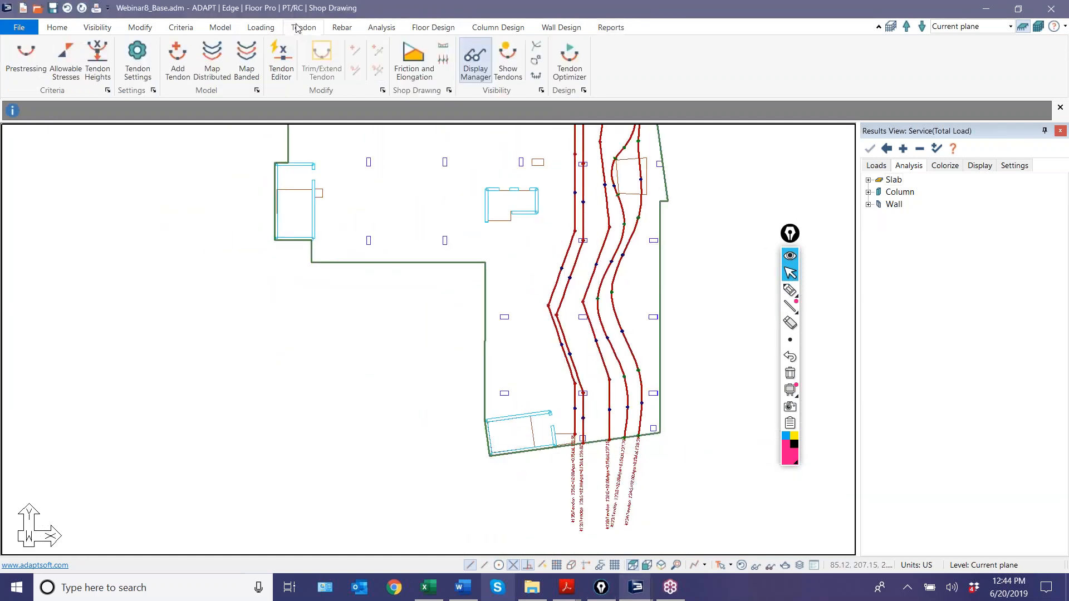
click(472, 62)
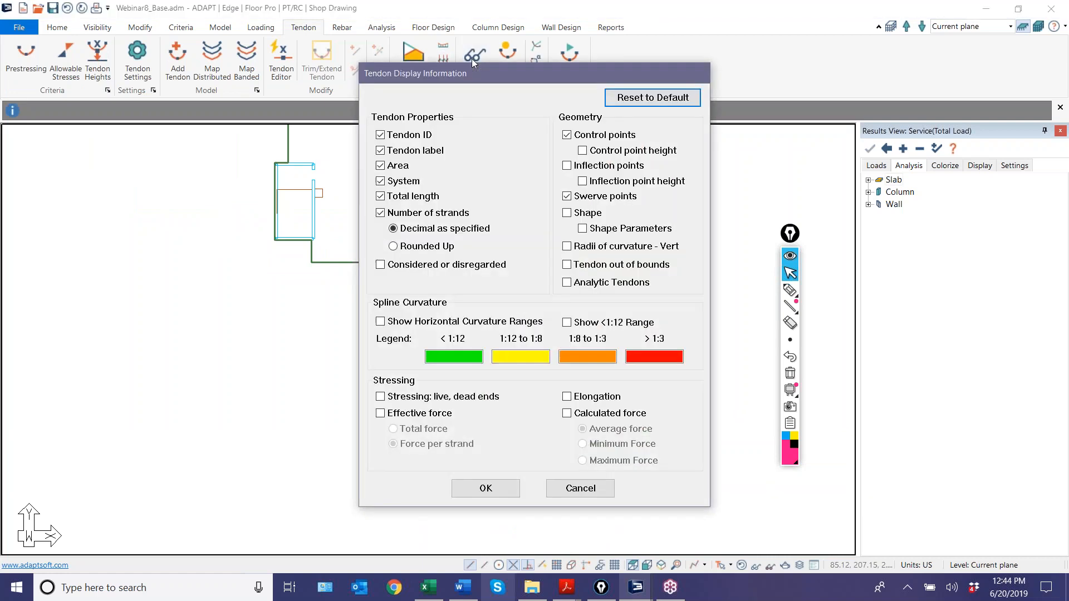
click(381, 136)
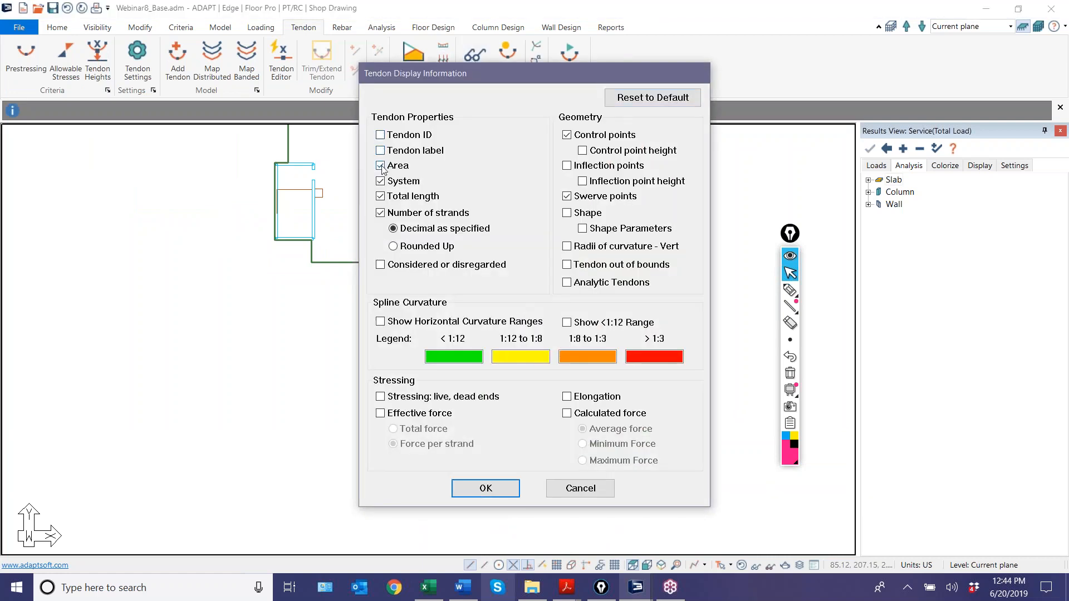
click(380, 213)
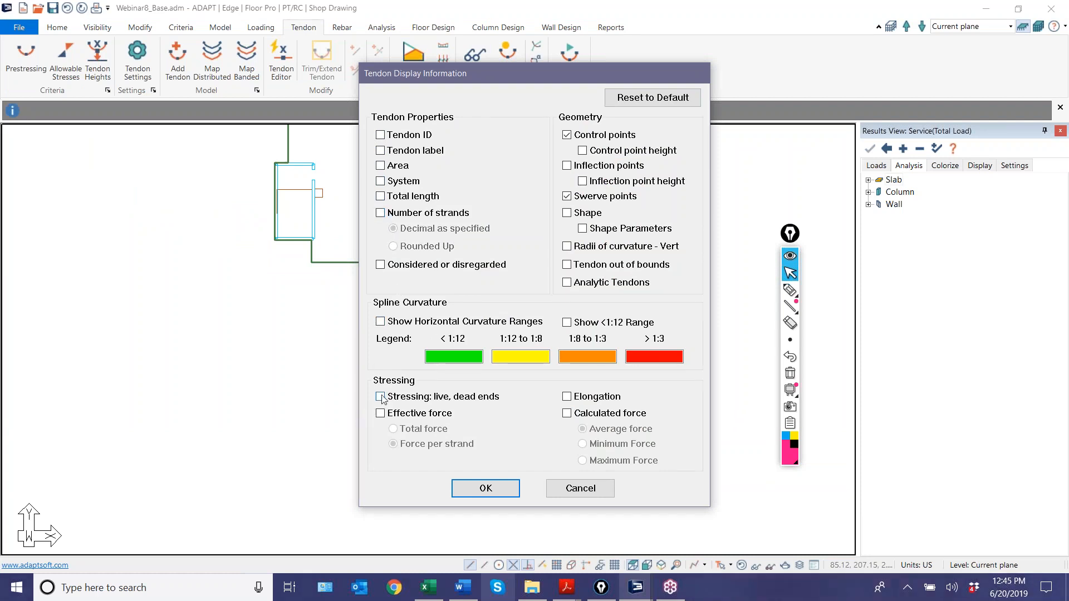
click(470, 482)
Step: Examine the stressing end symbols where the tendons meet the slab's upper and lower edges
scroll(610, 473, up, 5)
scroll(618, 443, down, 6)
scroll(592, 186, up, 5)
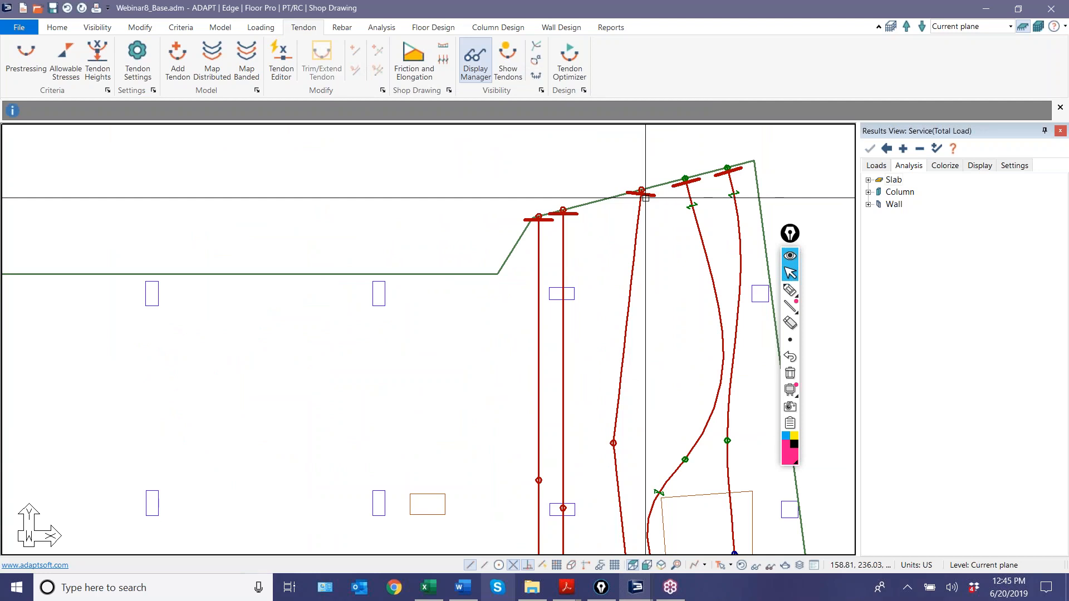
scroll(556, 202, down, 4)
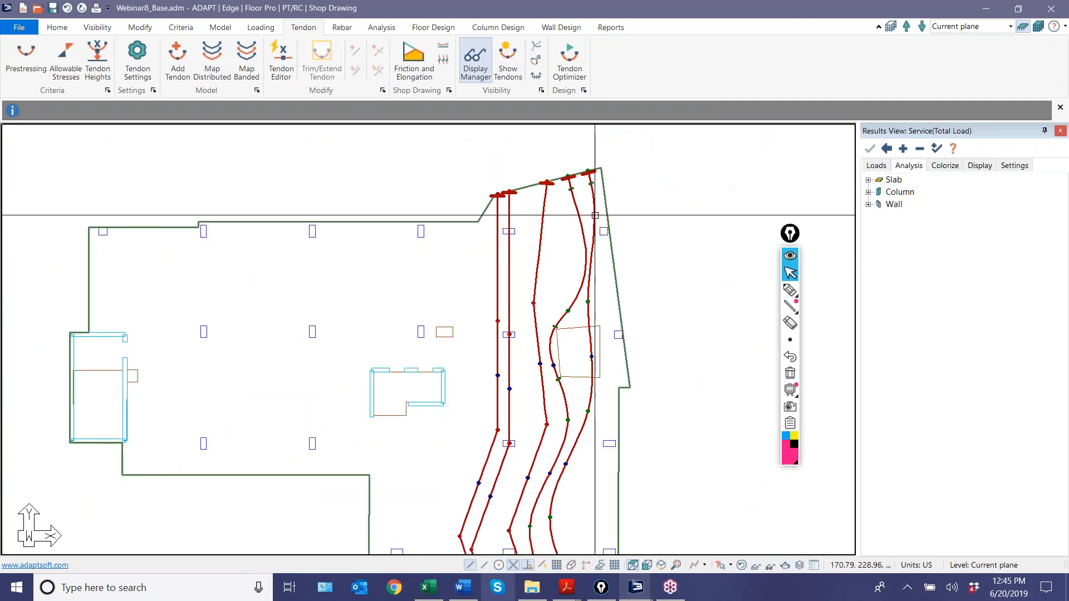
scroll(554, 203, down, 3)
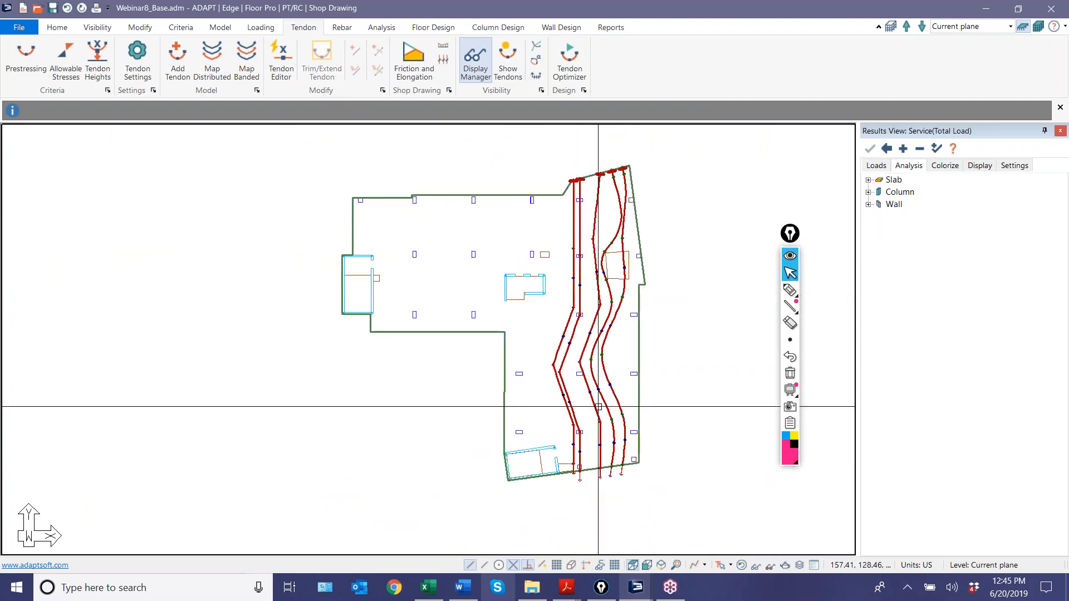
Step: Render the model in 3D and display it as wireframe
scroll(508, 273, up, 2)
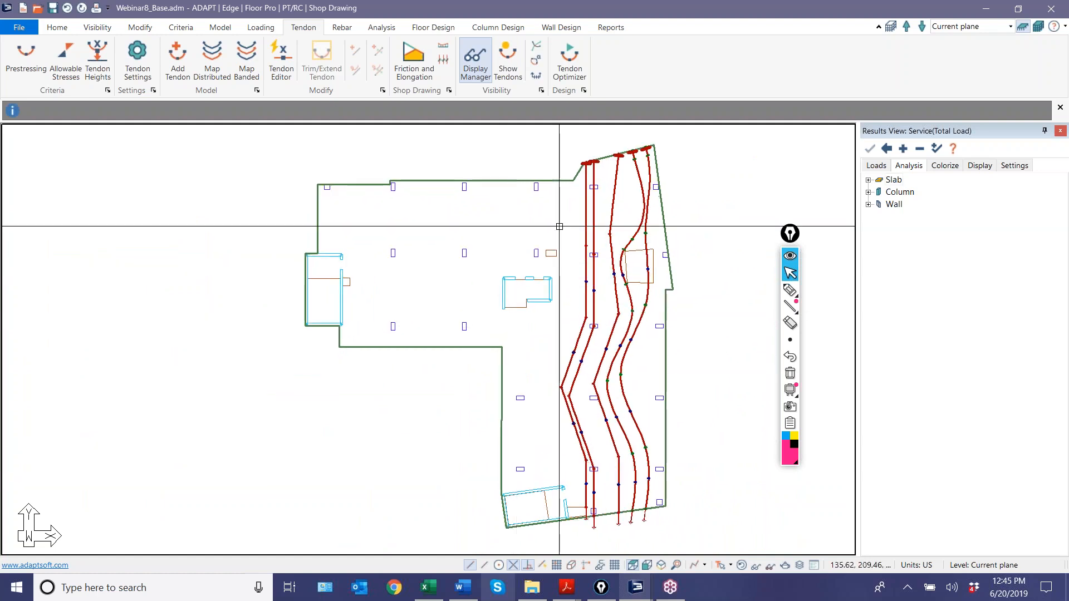
click(97, 27)
click(163, 59)
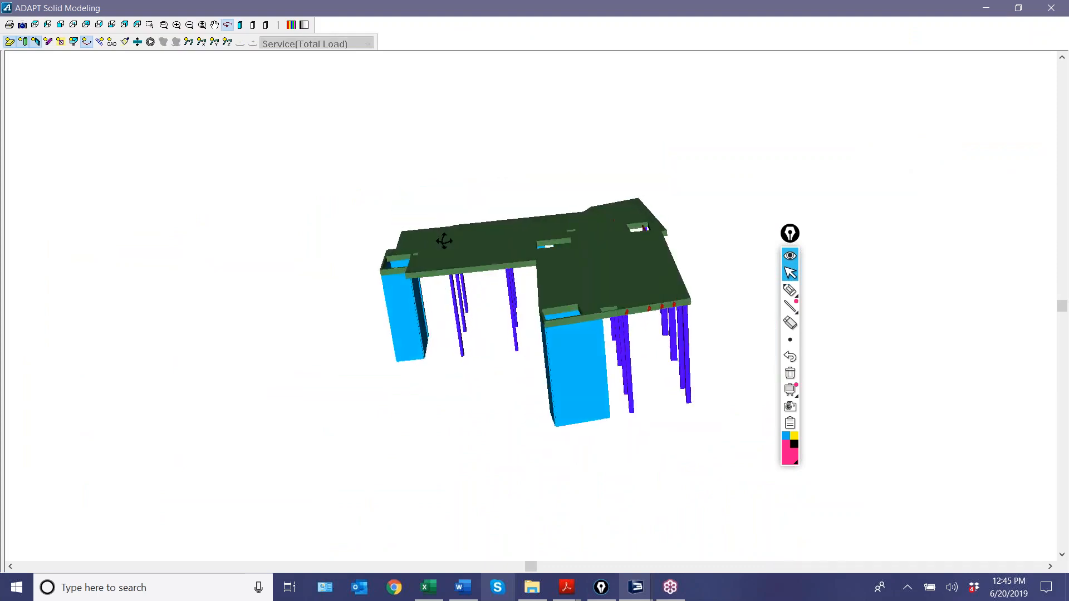
click(266, 25)
Step: Inspect the tendon profiles in the 3D wireframe from several angles and close the 3D view
drag(393, 249, 422, 261)
scroll(533, 318, up, 5)
scroll(488, 201, up, 5)
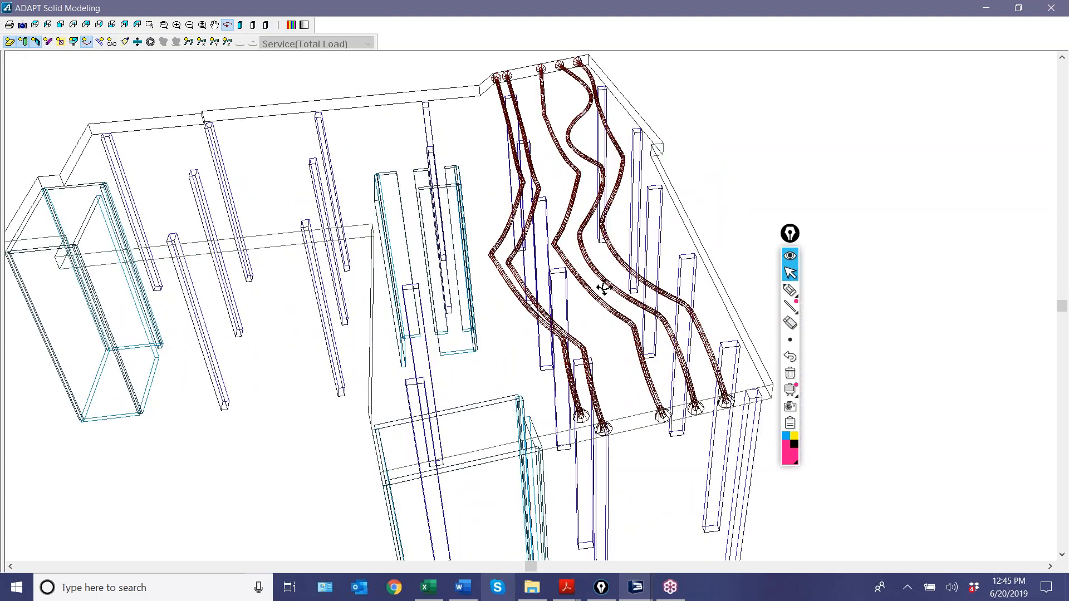
scroll(620, 327, down, 2)
drag(576, 384, 576, 305)
drag(512, 197, 263, 81)
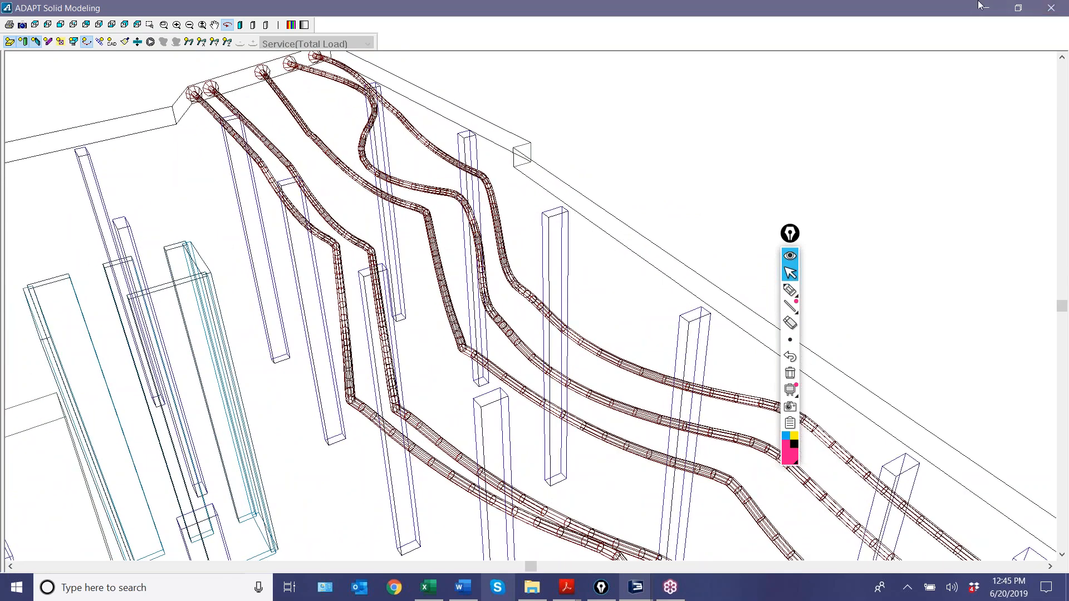
click(1051, 8)
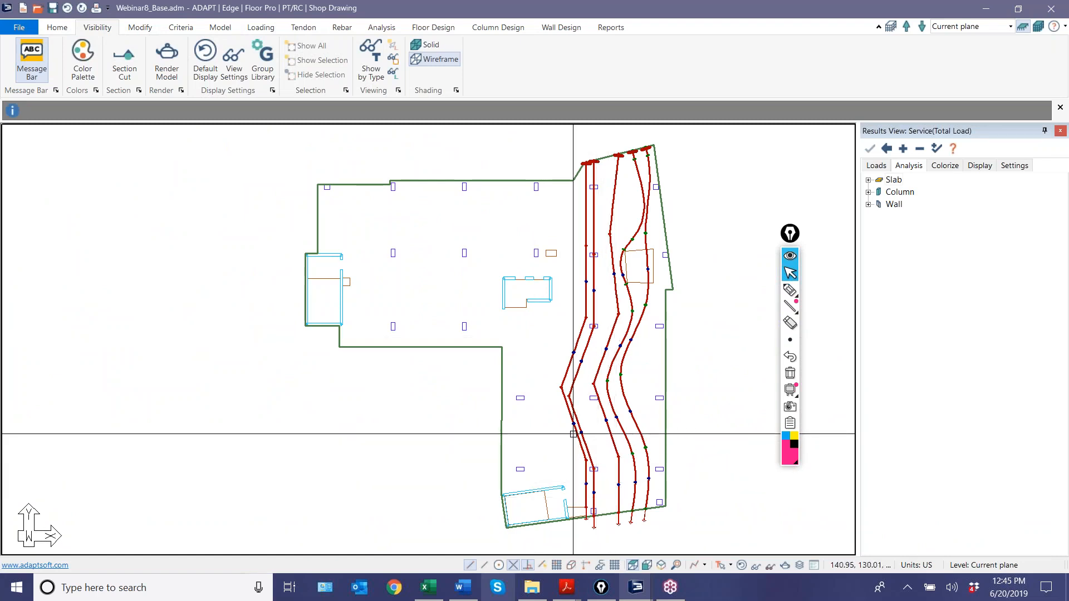
Step: Add a curved tendon running diagonally from near the slab's upper-left columns down into the lower wing
middle_drag(577, 424, 532, 425)
scroll(654, 416, down, 1)
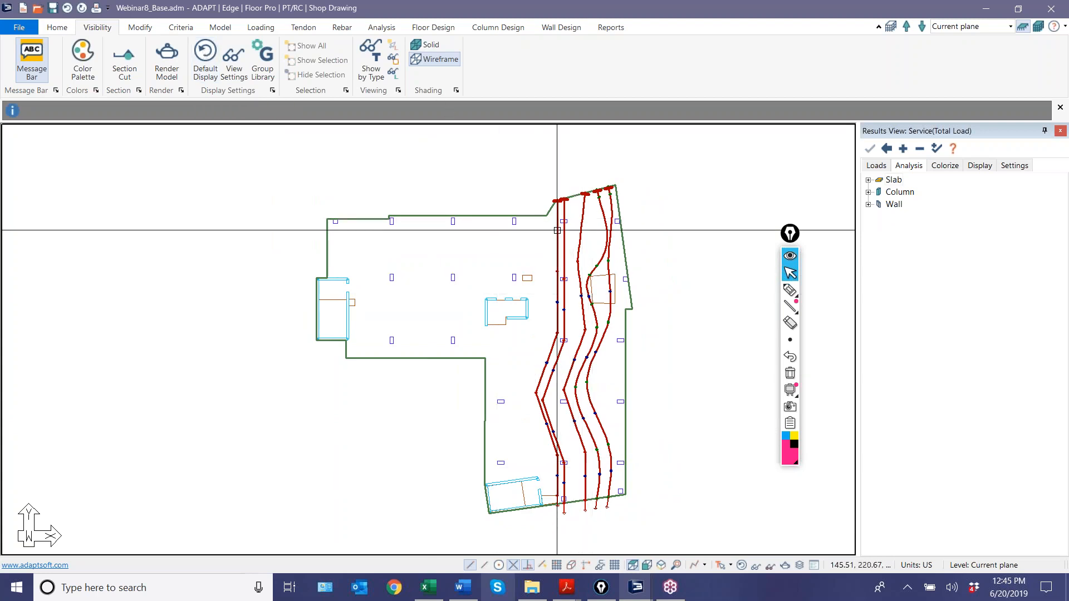
middle_drag(567, 229, 583, 219)
click(295, 29)
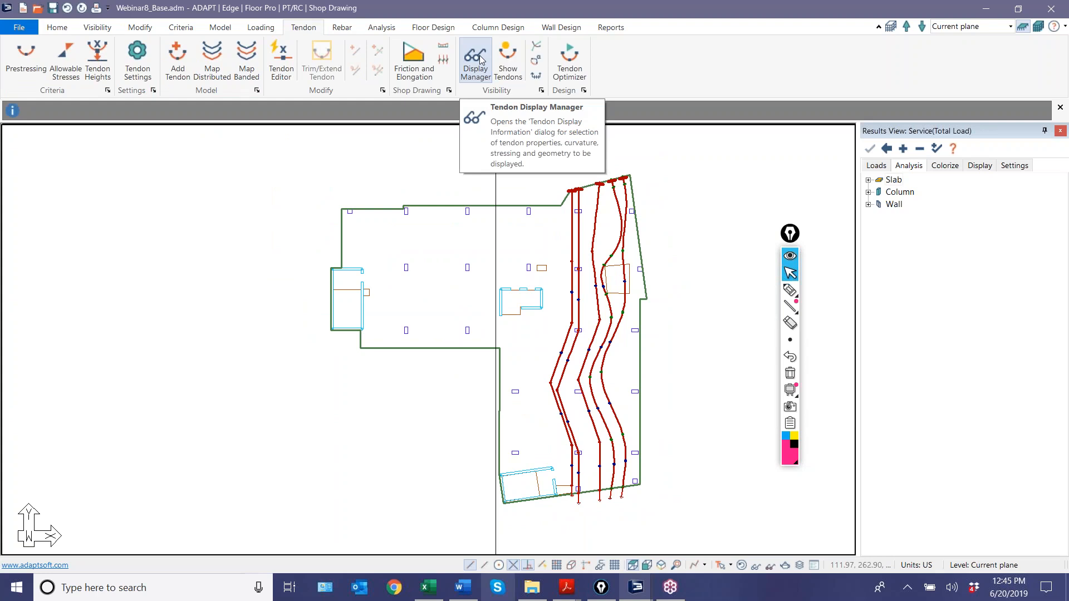
click(480, 59)
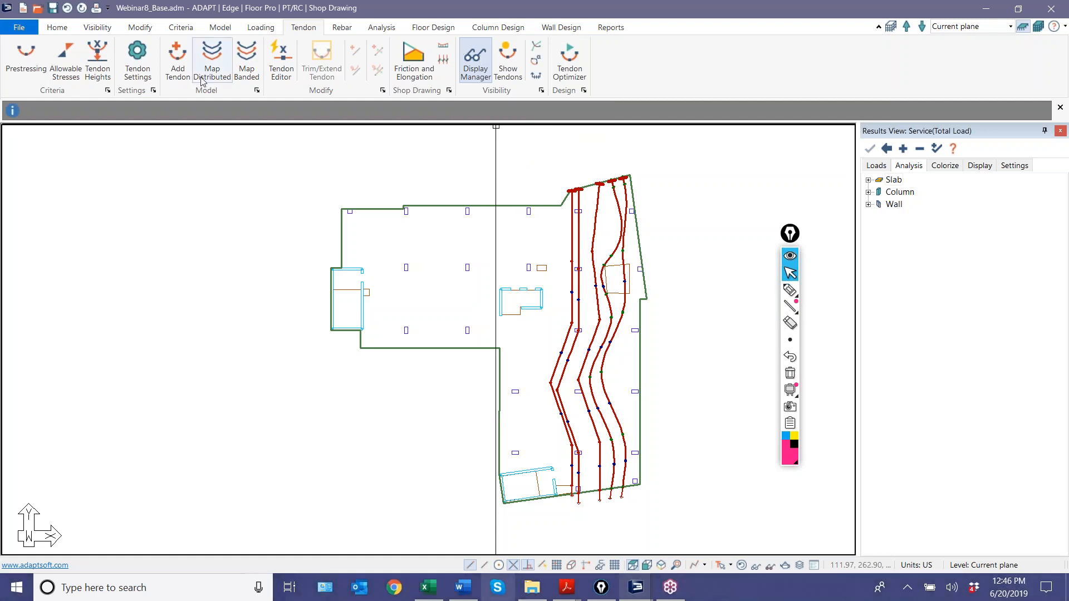
click(420, 222)
click(531, 433)
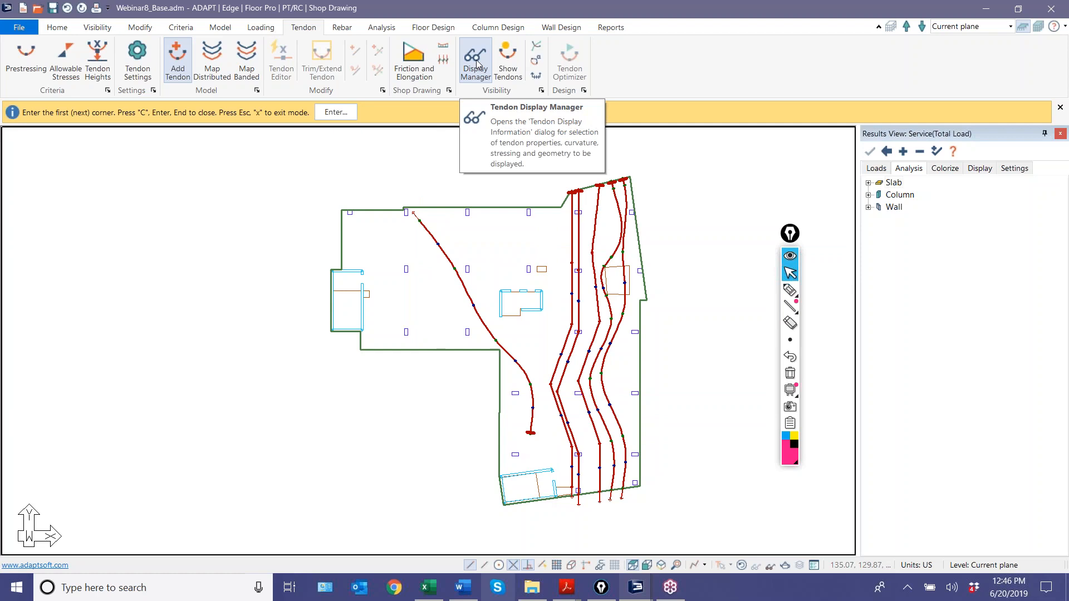
right_click(500, 165)
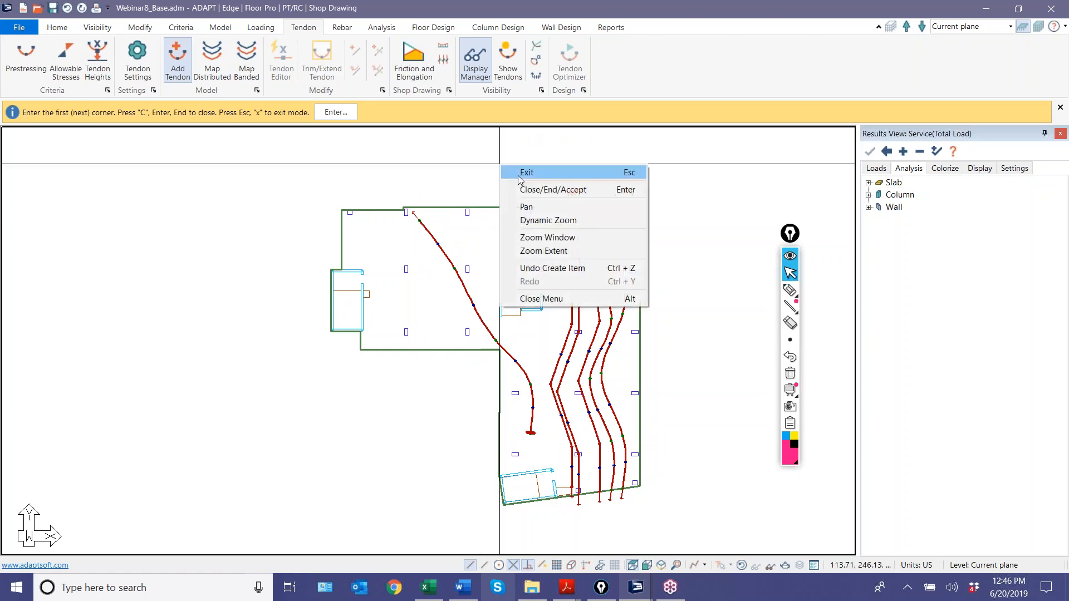
click(512, 172)
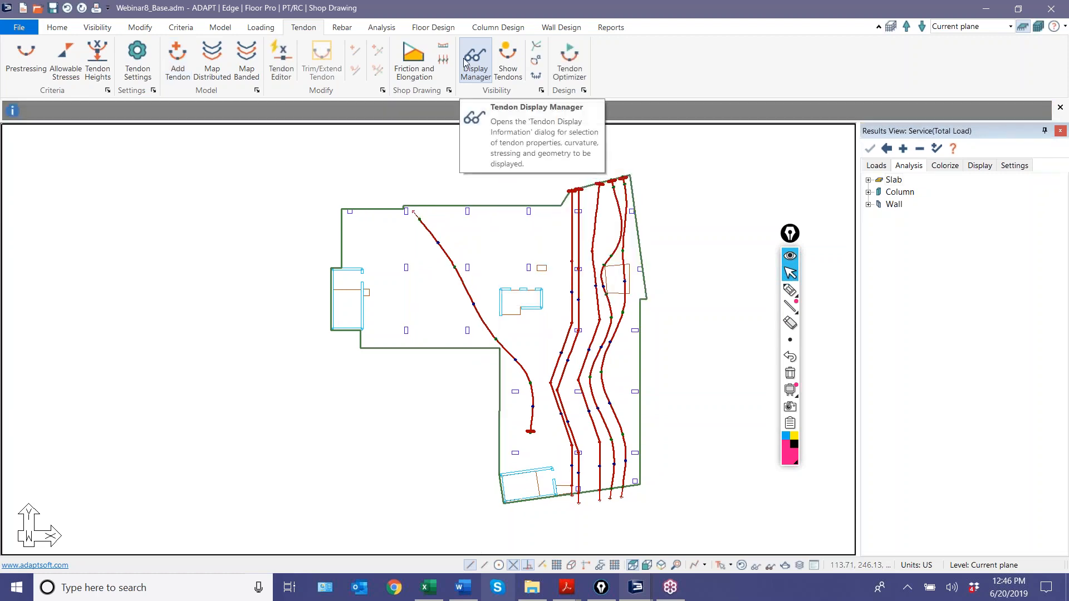
Step: Restore the default display and show the tendons again
click(742, 566)
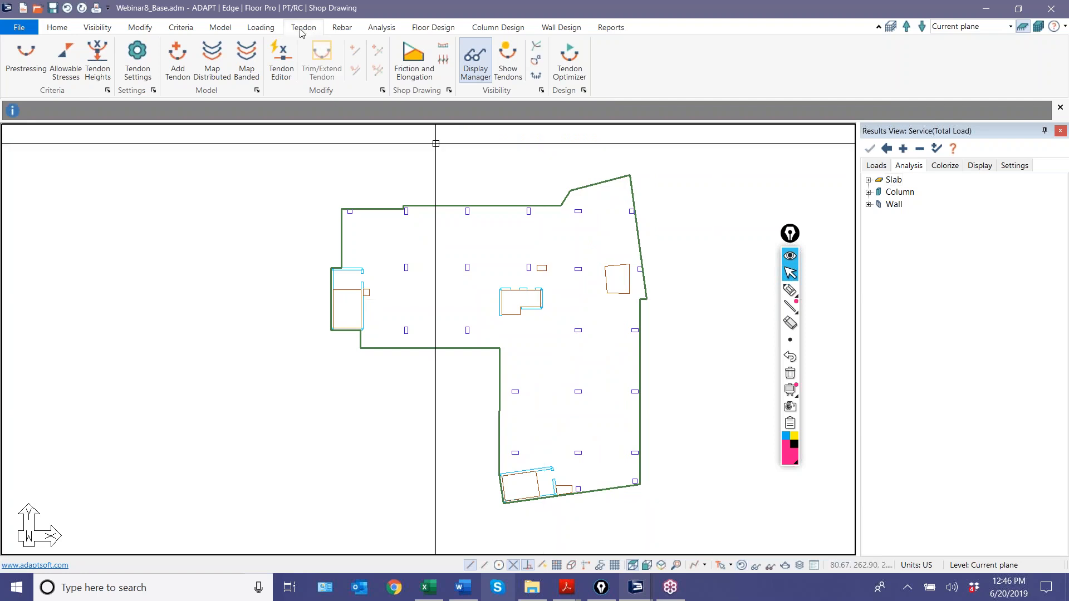
click(508, 58)
scroll(437, 258, up, 3)
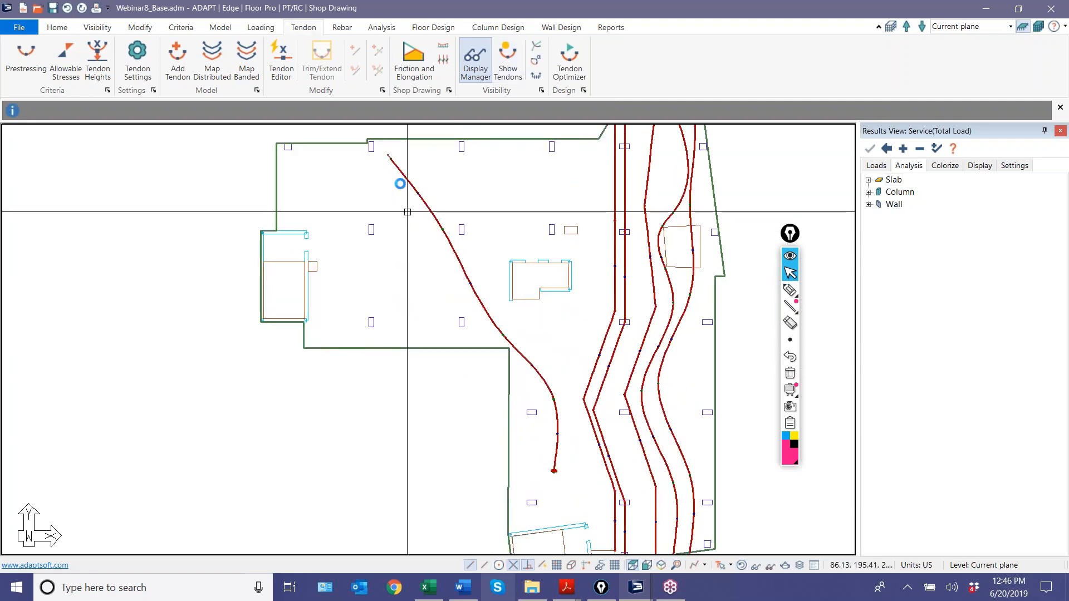
Step: Hide the tendons' live and dead stressing ends and display their effective force as total force
click(471, 63)
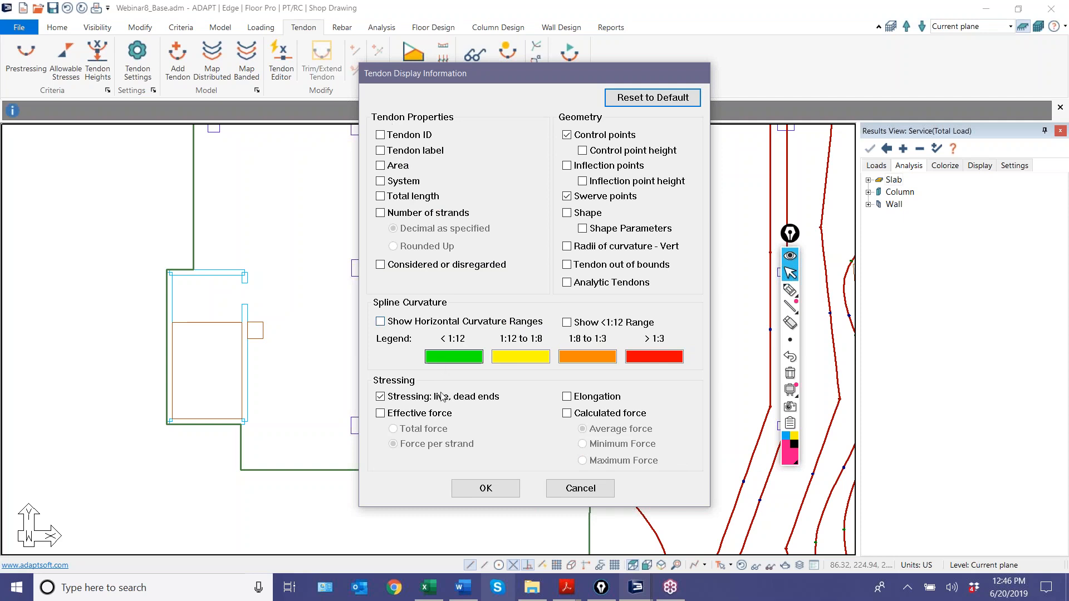
click(380, 397)
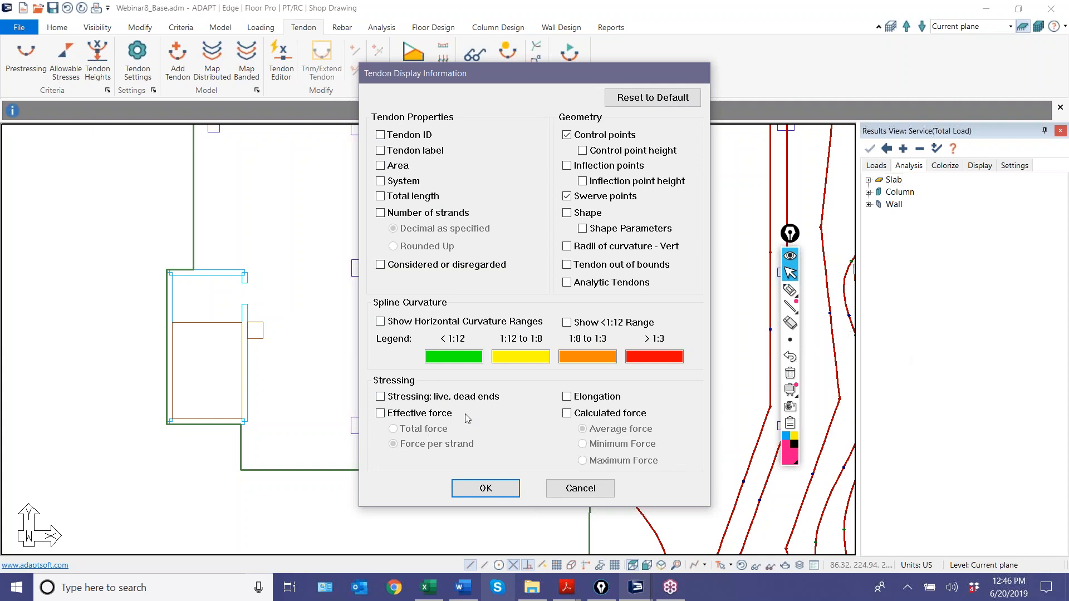
click(381, 415)
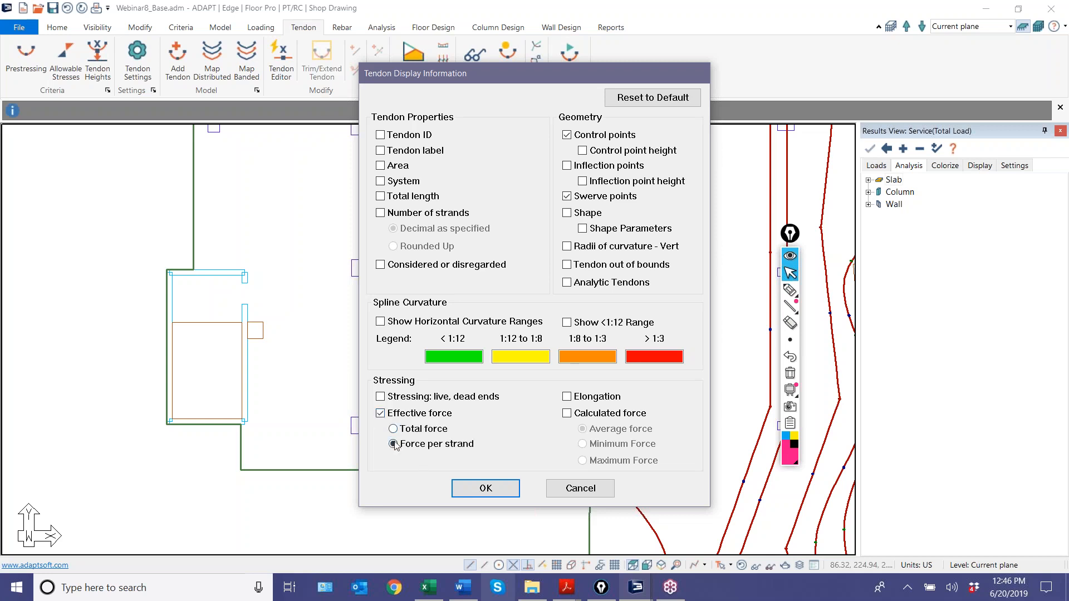
click(393, 429)
click(485, 488)
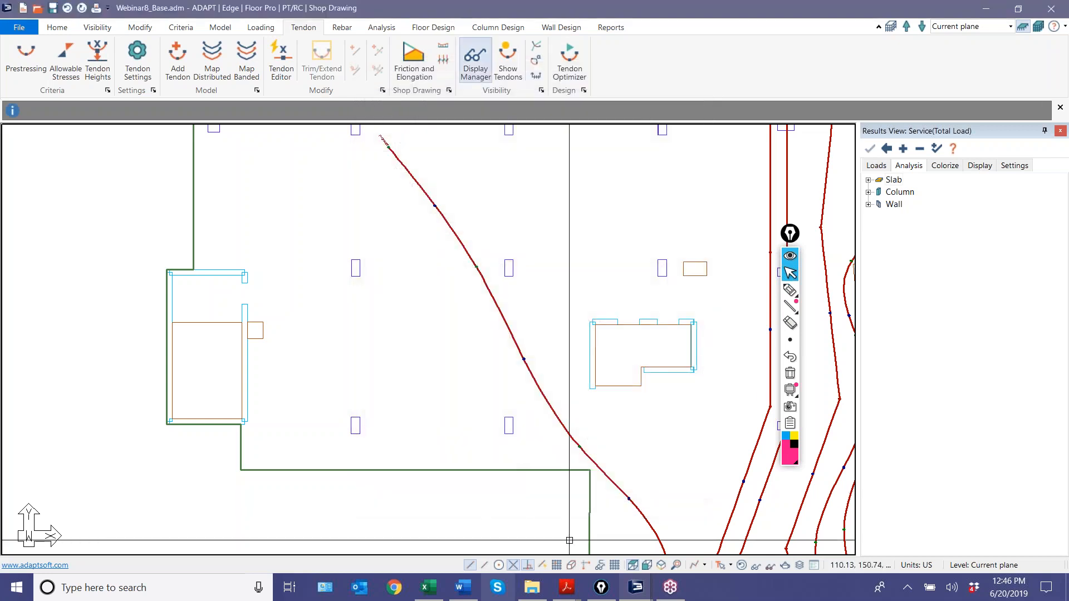
scroll(619, 406, up, 4)
scroll(619, 406, up, 5)
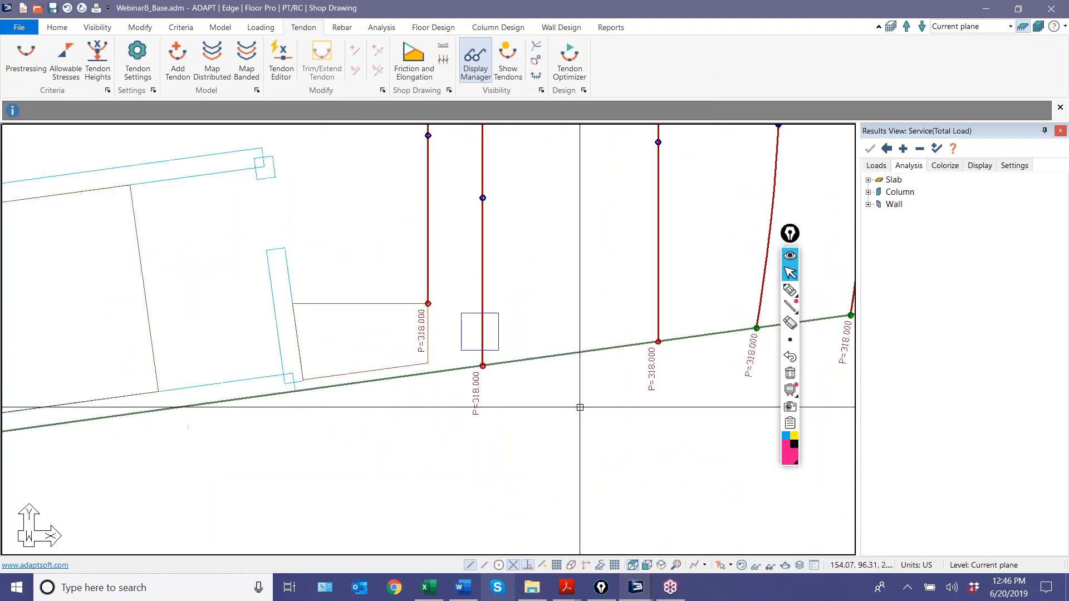
scroll(616, 377, down, 7)
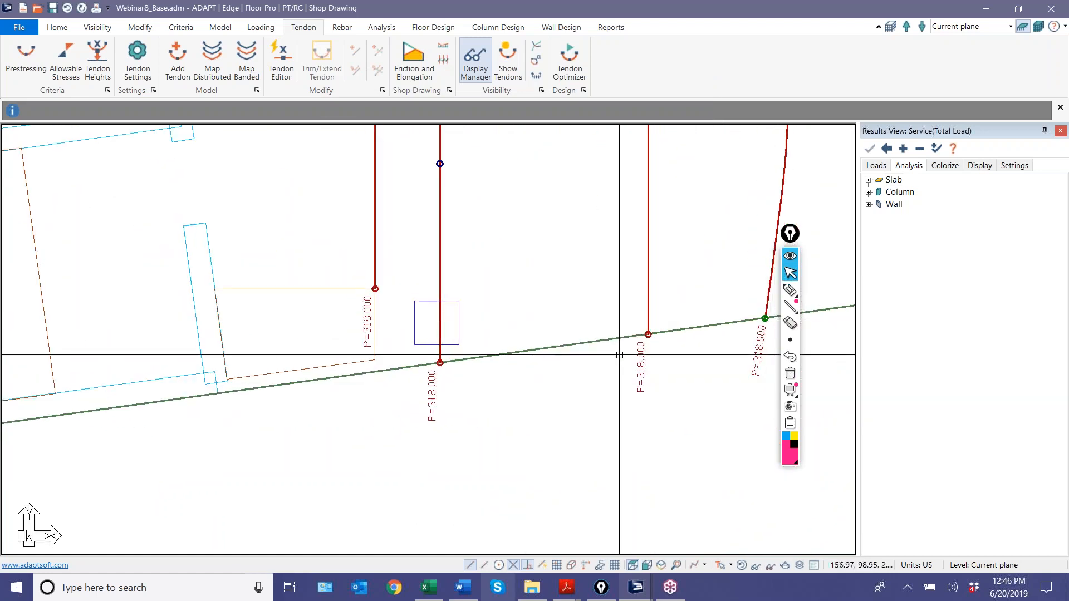
scroll(653, 377, up, 7)
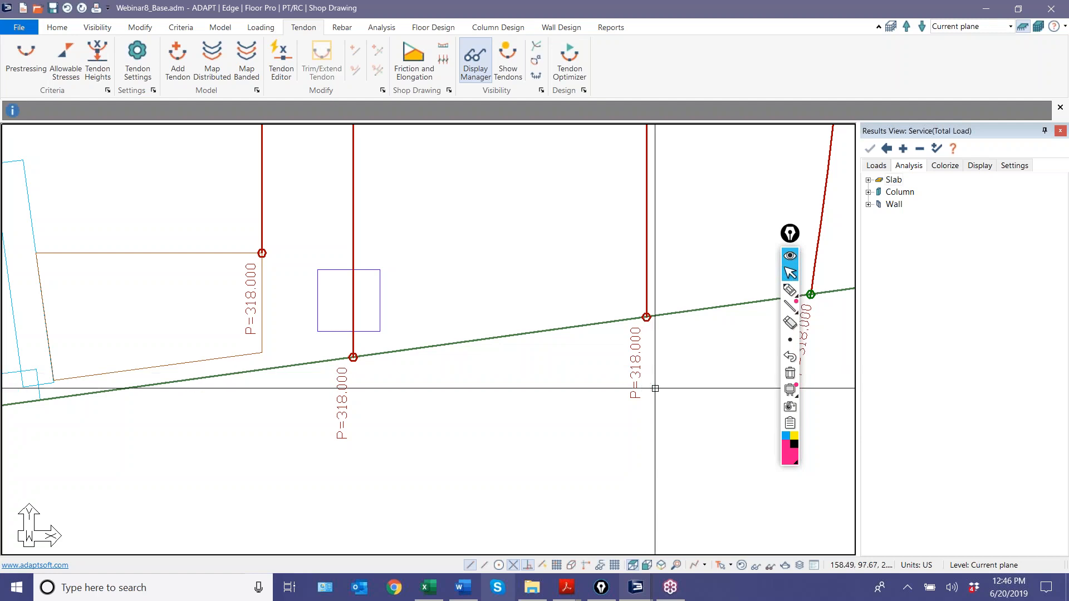
Step: Switch the tendons' effective force display to force per strand
click(477, 39)
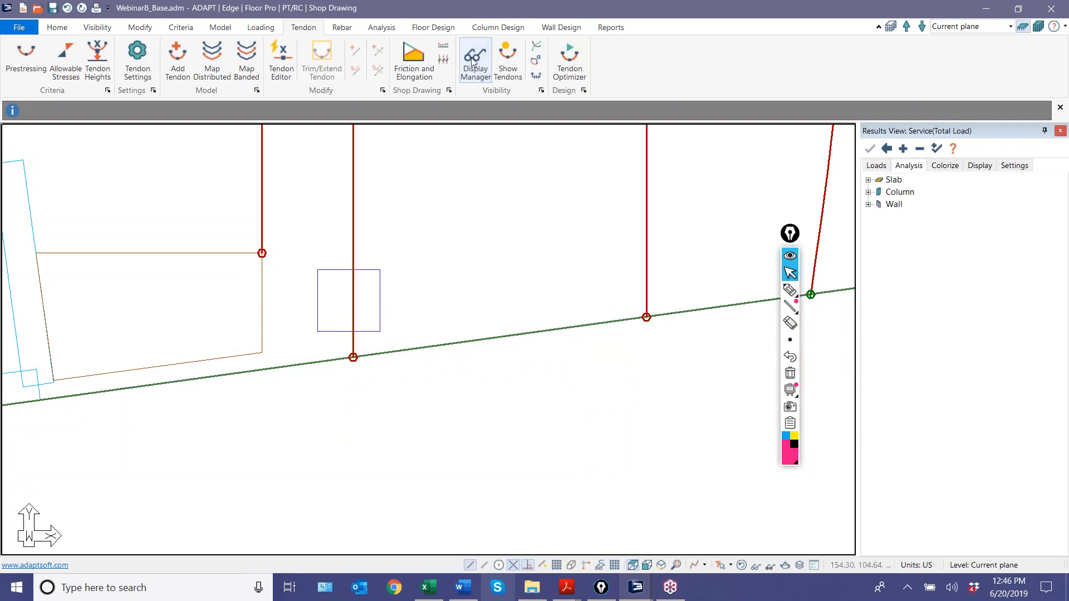
click(472, 61)
click(393, 443)
click(486, 489)
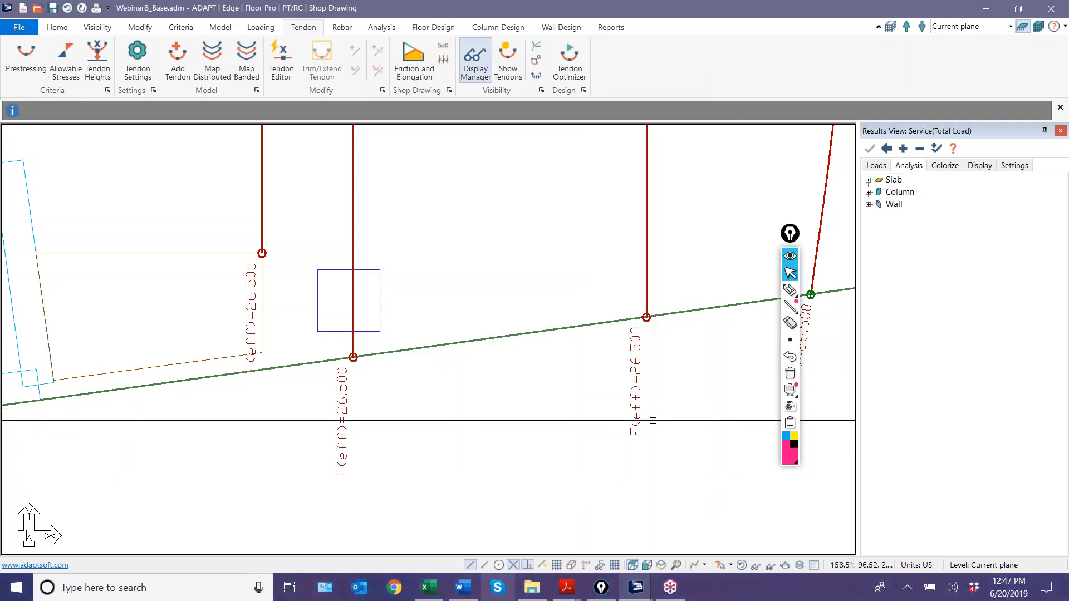
scroll(649, 407, up, 2)
scroll(383, 33, down, 2)
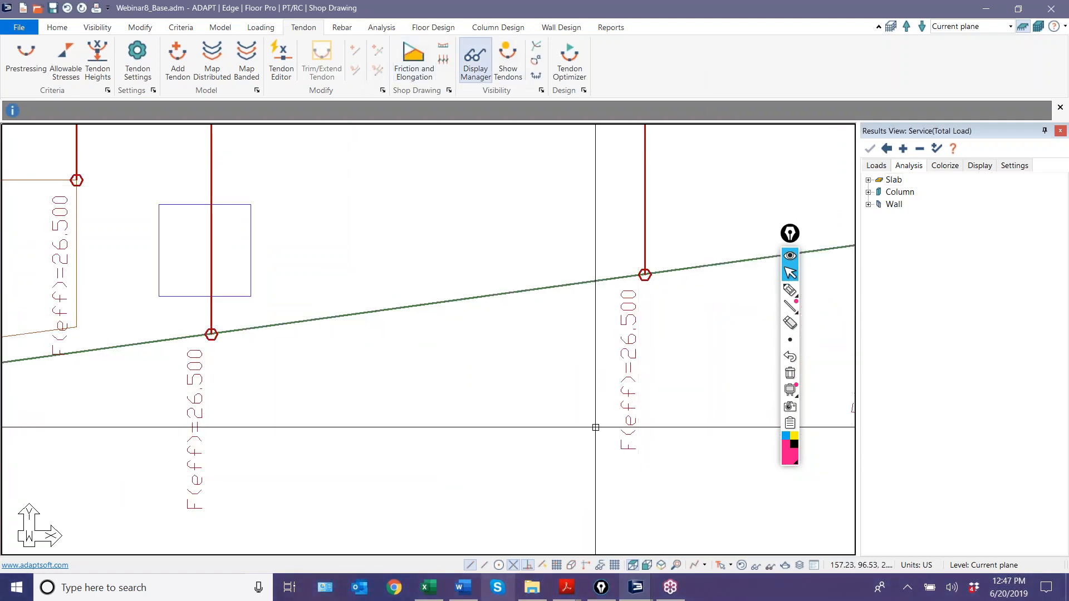
Step: Also turn on the tendons' calculated force display with the average force option
click(471, 62)
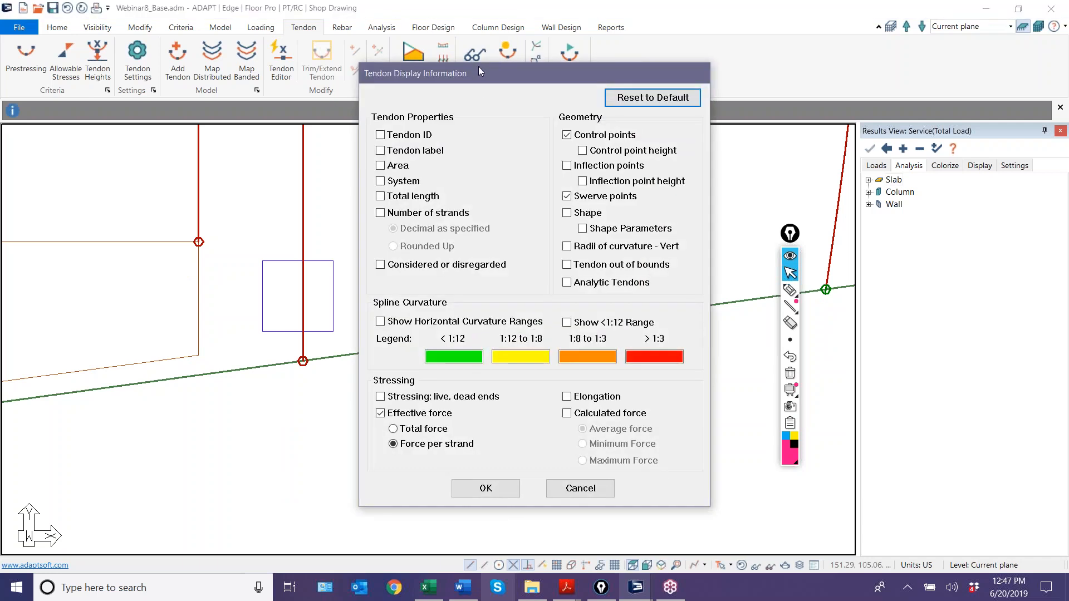
click(567, 413)
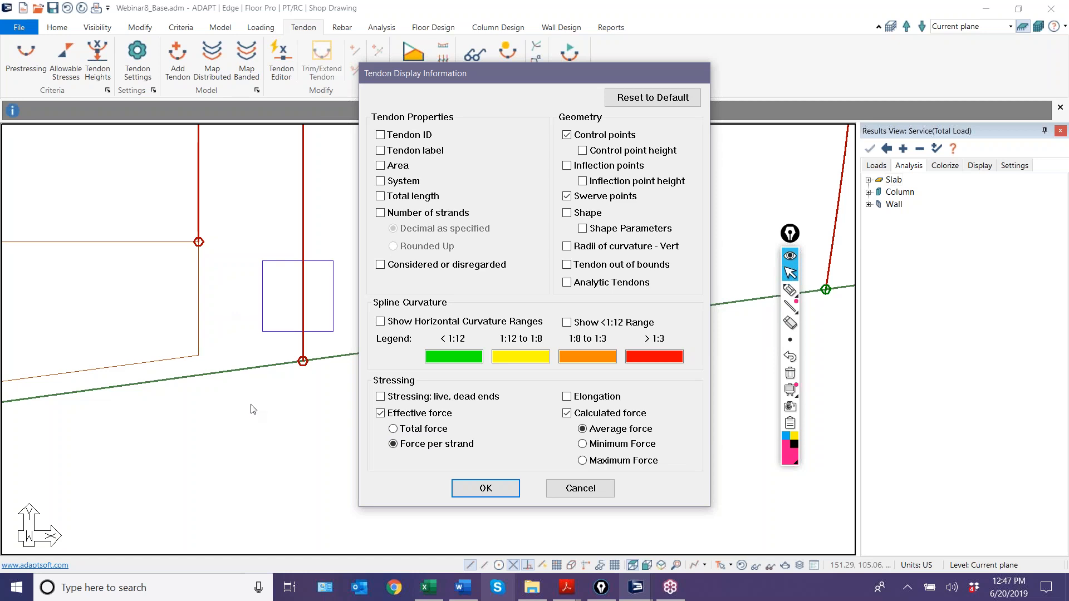
click(485, 488)
scroll(311, 466, down, 3)
scroll(311, 466, up, 3)
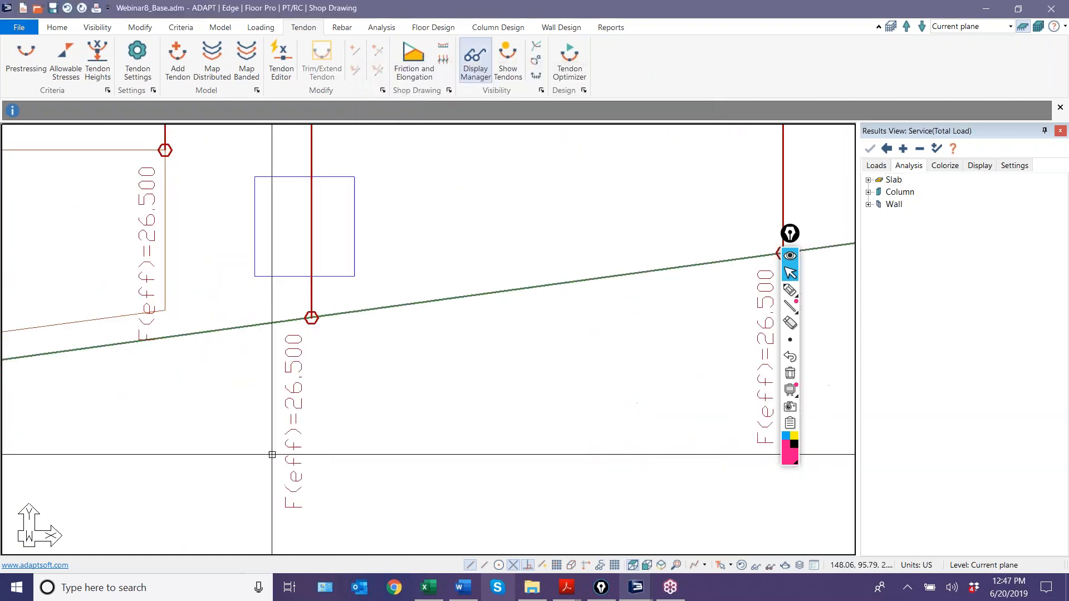
scroll(350, 457, down, 1)
scroll(350, 457, down, 1)
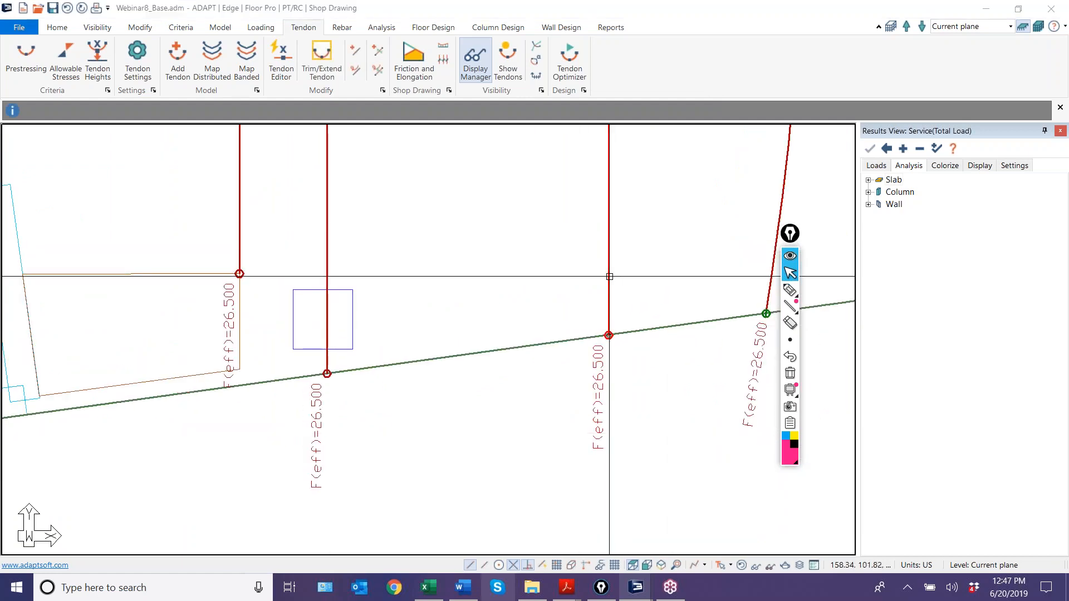
Step: Set the post-tensioning design option of tendon 132 to Calculate force and apply it
click(80, 53)
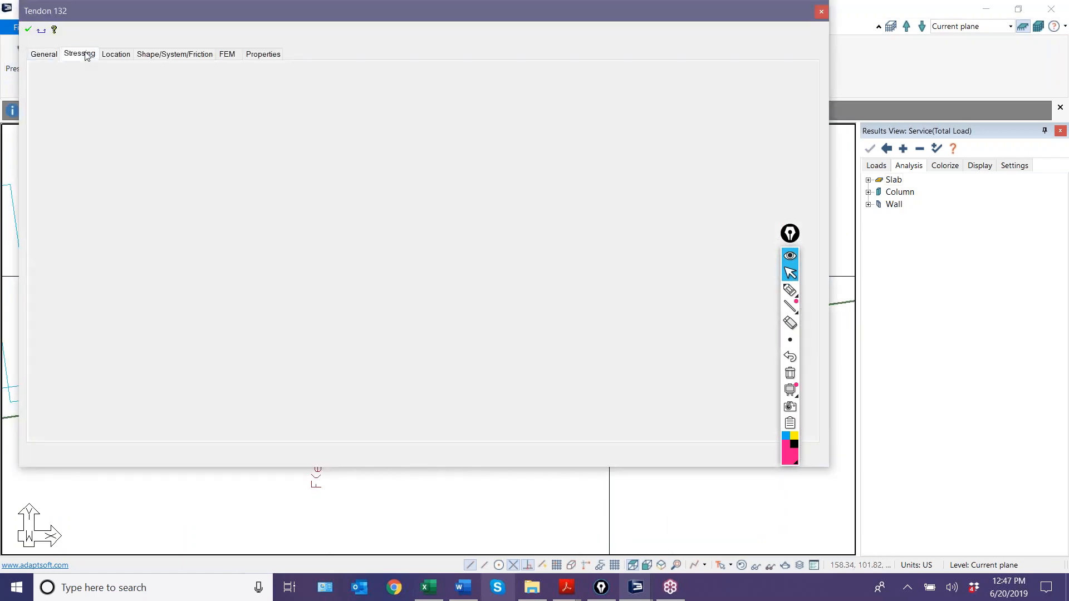
click(54, 79)
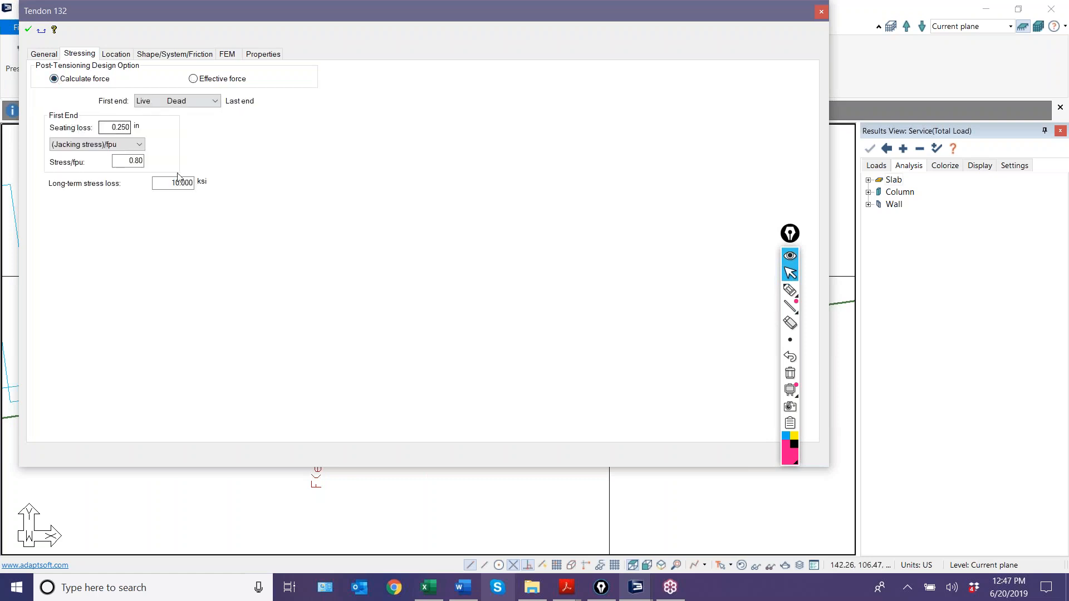
click(29, 31)
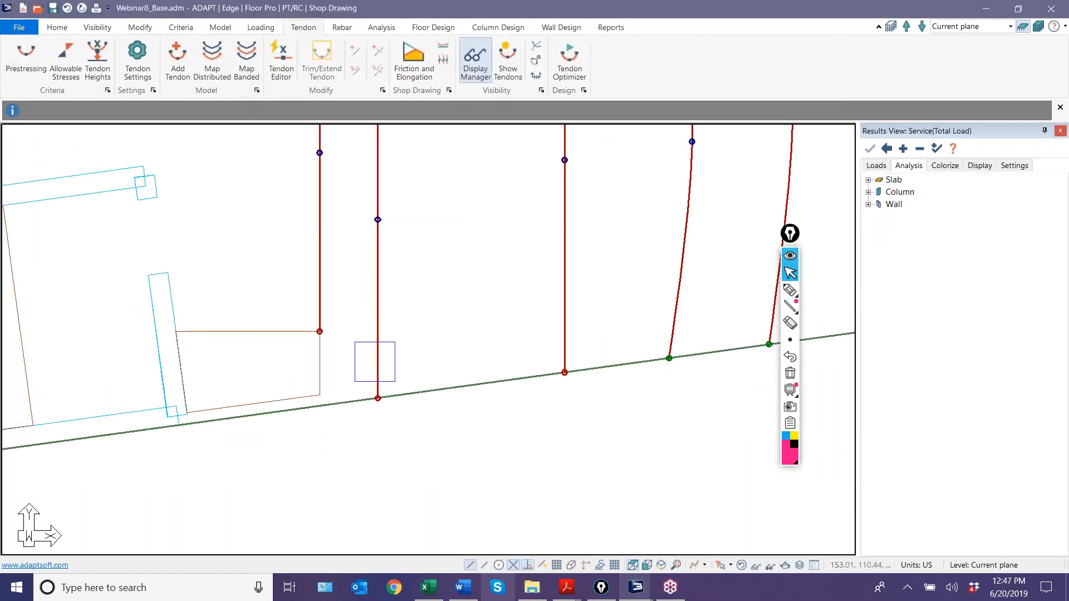
Step: Display the effective force per strand and the average calculated force on the tendons, and inspect the labels along the lower slab edge
click(470, 61)
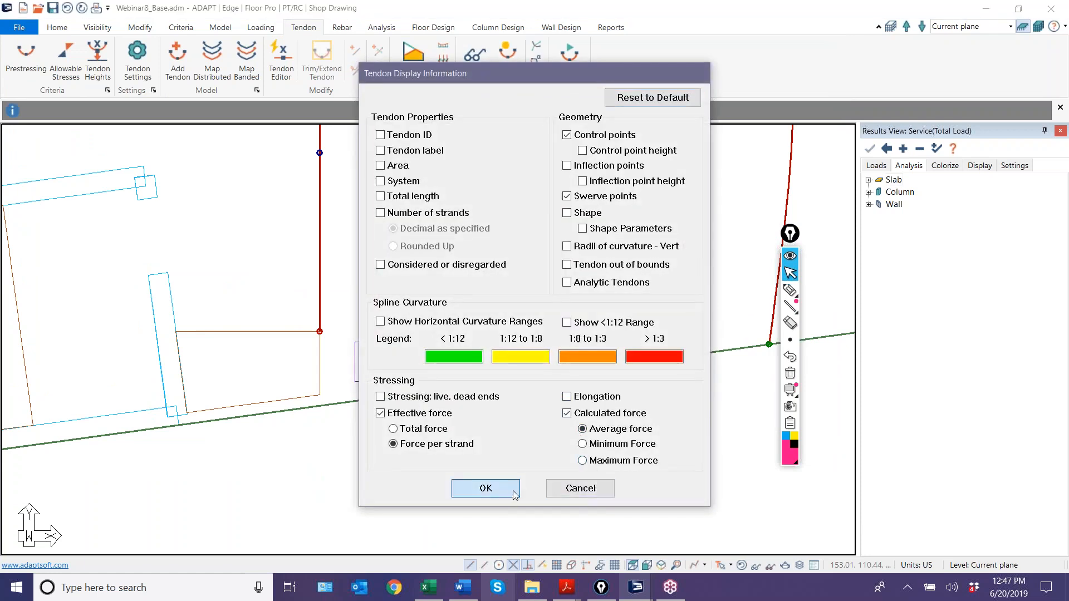
click(485, 488)
scroll(535, 468, up, 3)
scroll(532, 365, up, 2)
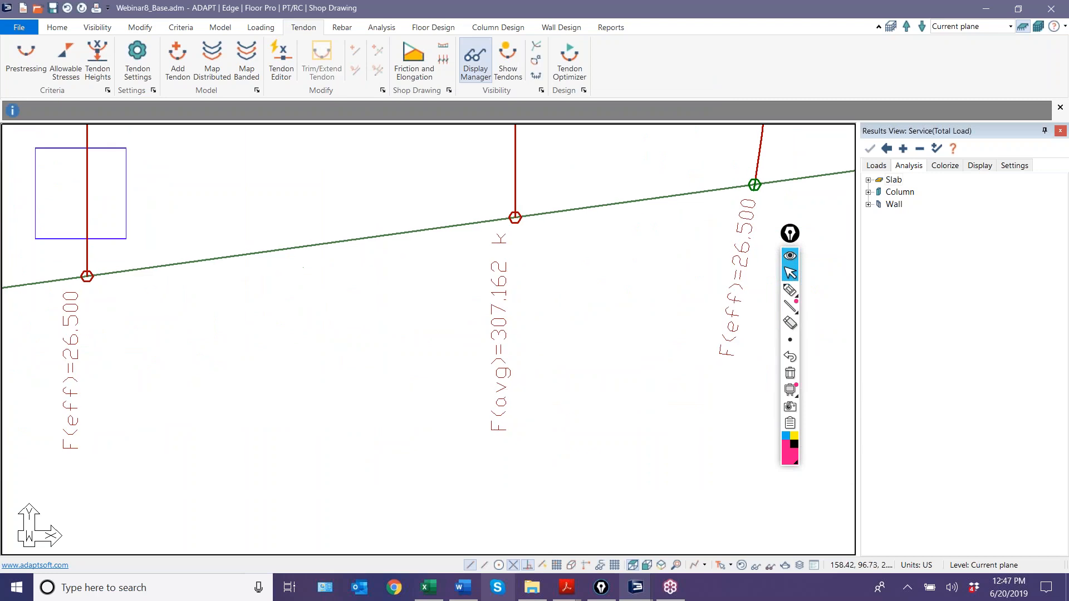
scroll(480, 283, down, 5)
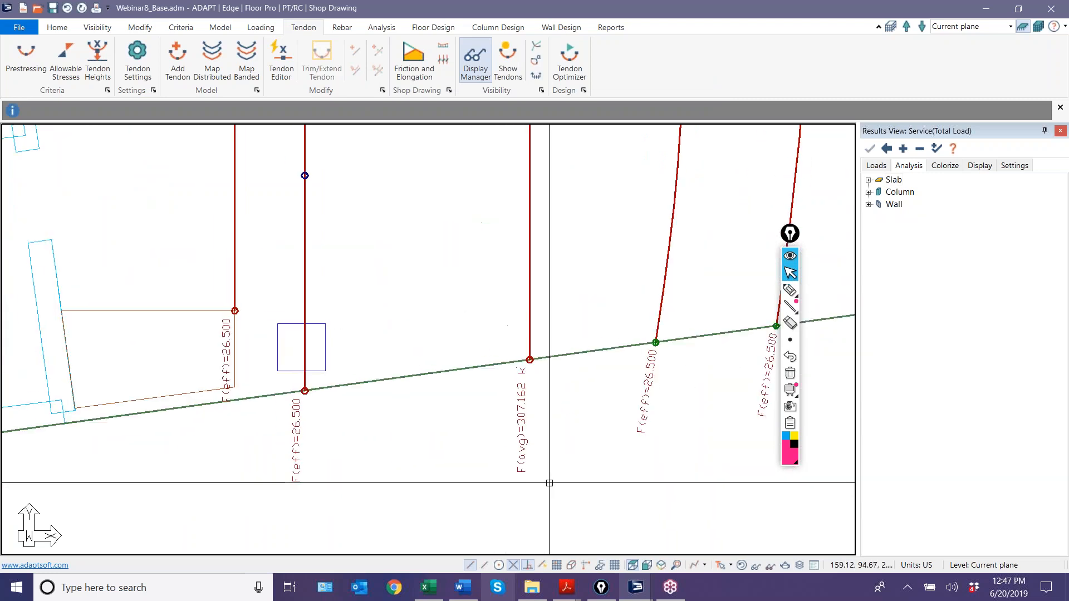
middle_drag(490, 162, 515, 334)
middle_drag(556, 441, 500, 229)
scroll(500, 229, up, 5)
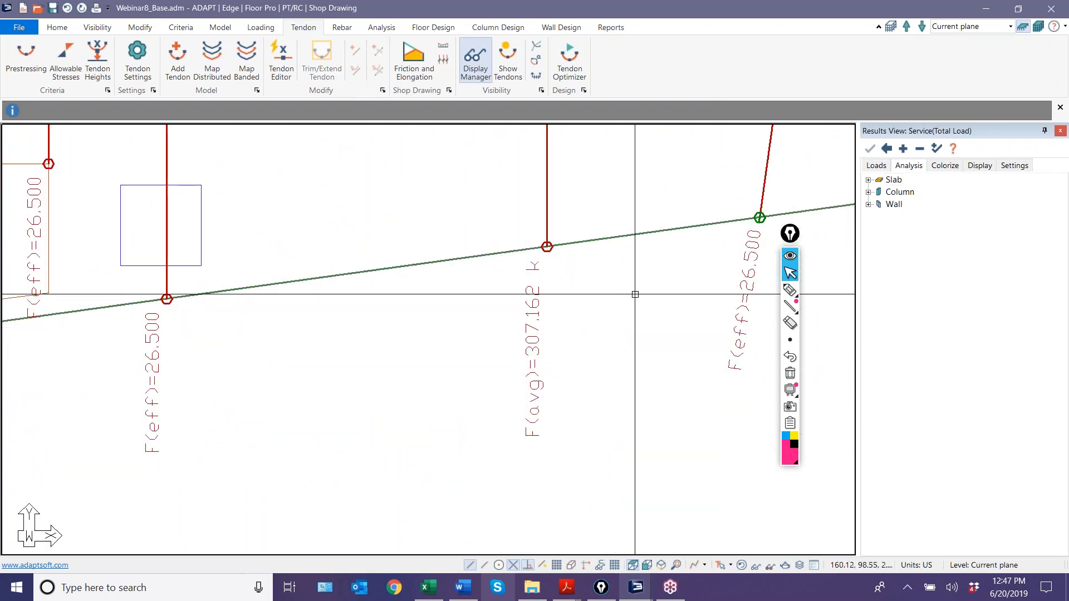
scroll(617, 338, up, 2)
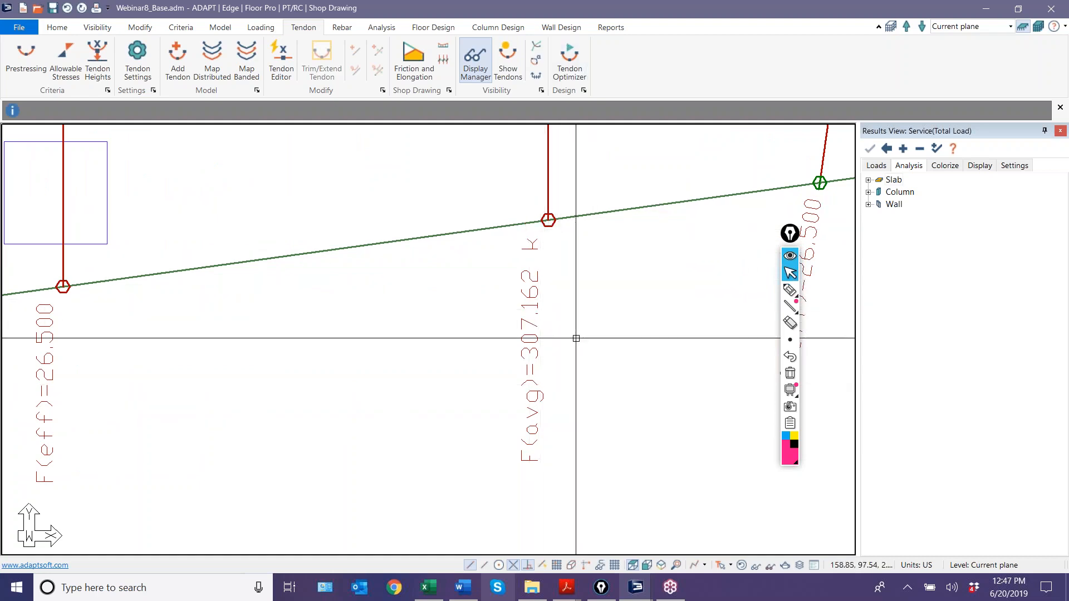
scroll(583, 481, down, 2)
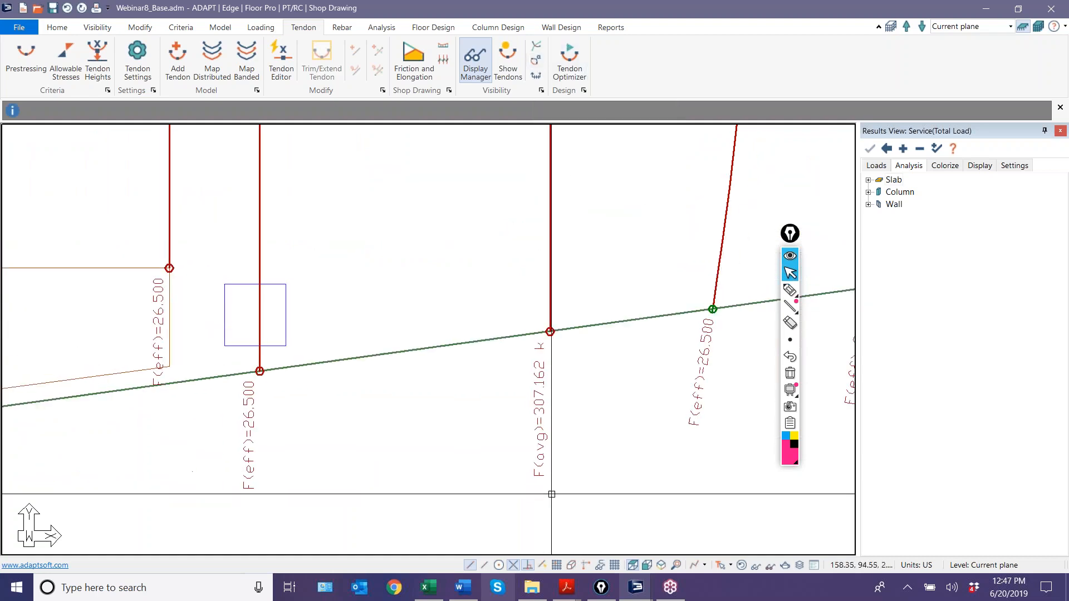
scroll(541, 455, down, 1)
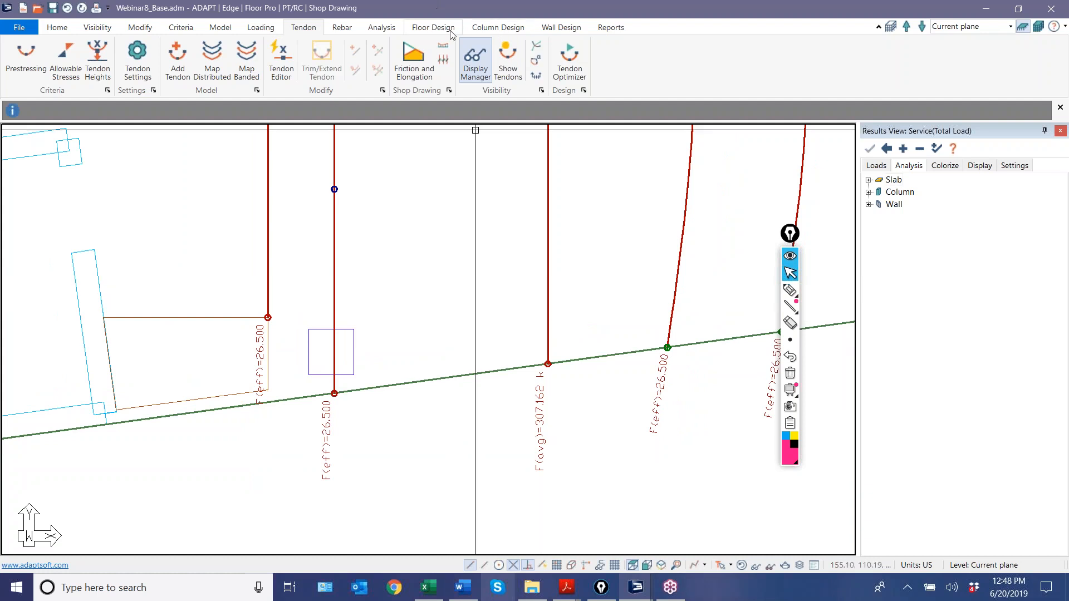
Step: Turn off the calculated force display and show the control point heights on the tendons
click(476, 54)
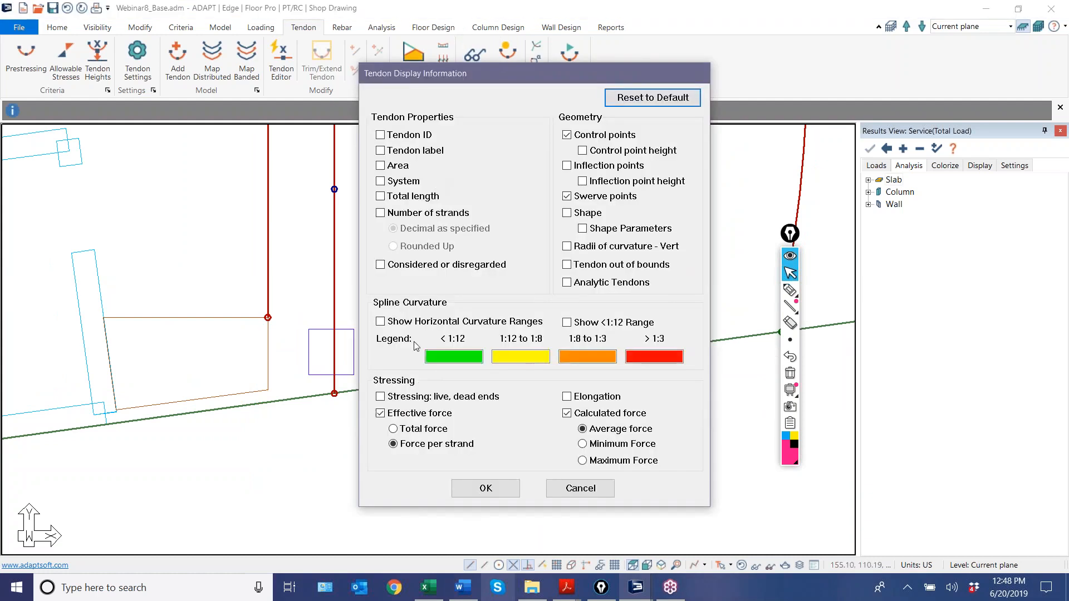
click(567, 413)
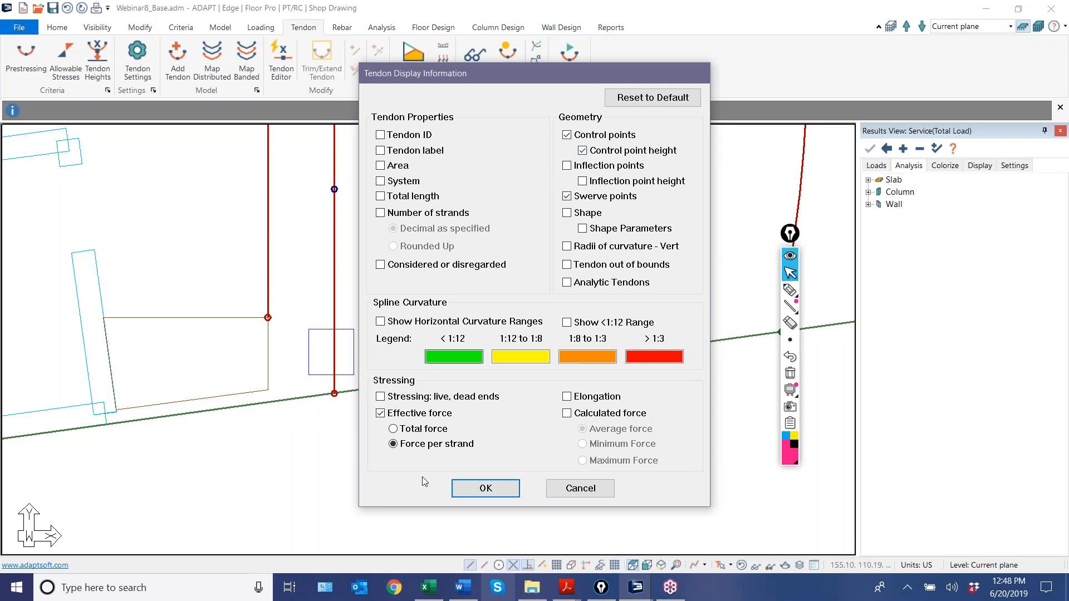
click(479, 488)
Step: Examine the control point heights along the straight and spline tendons between the column lines and the slab edge
scroll(440, 496, up, 4)
scroll(432, 507, down, 4)
scroll(419, 334, up, 5)
scroll(458, 333, down, 2)
scroll(495, 265, up, 3)
scroll(571, 424, up, 1)
middle_drag(571, 424, 483, 411)
scroll(403, 406, down, 5)
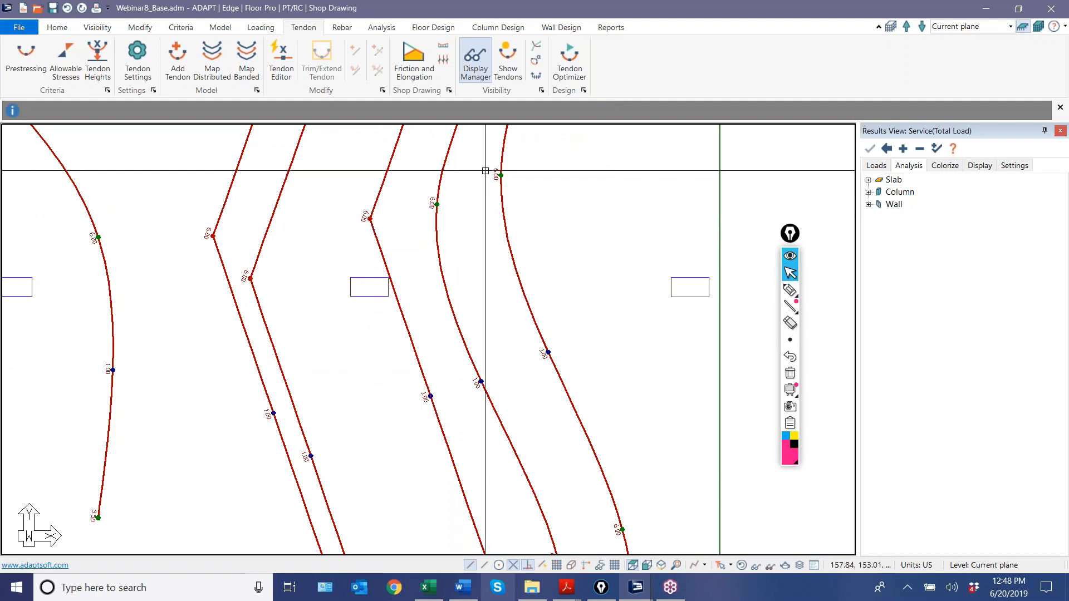
scroll(477, 291, up, 2)
scroll(464, 273, down, 6)
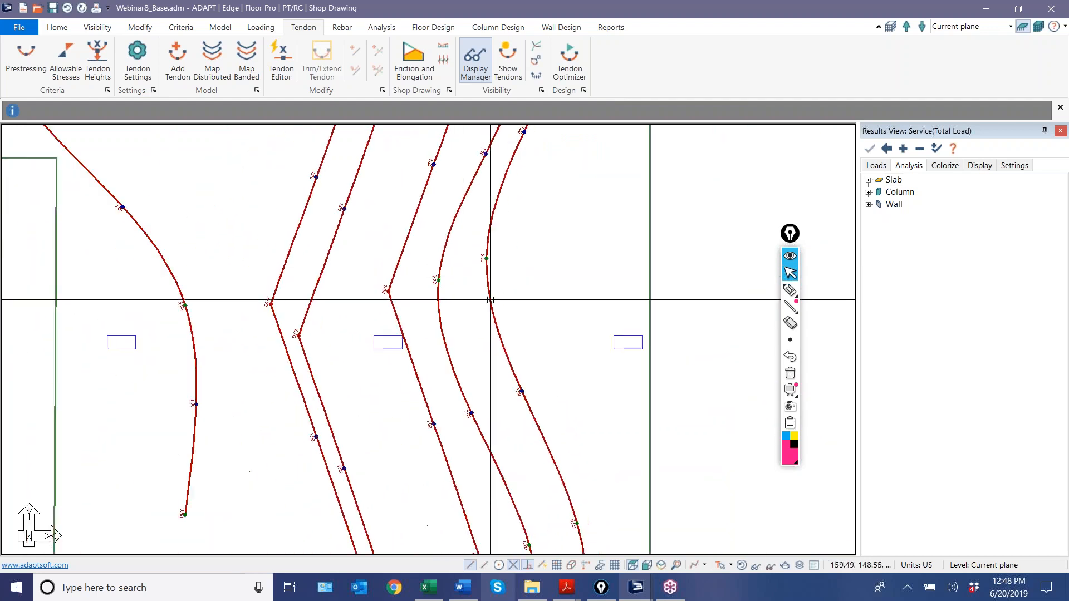
middle_drag(449, 513, 407, 358)
scroll(456, 383, up, 3)
scroll(457, 383, up, 1)
middle_drag(330, 330, 434, 423)
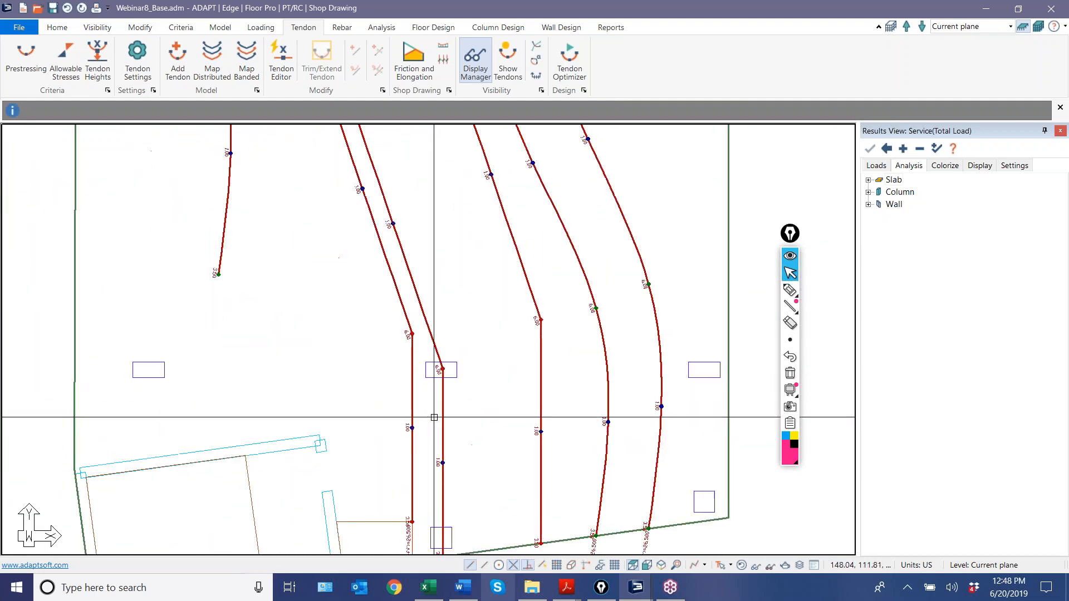
scroll(549, 311, up, 4)
middle_drag(586, 337, 436, 375)
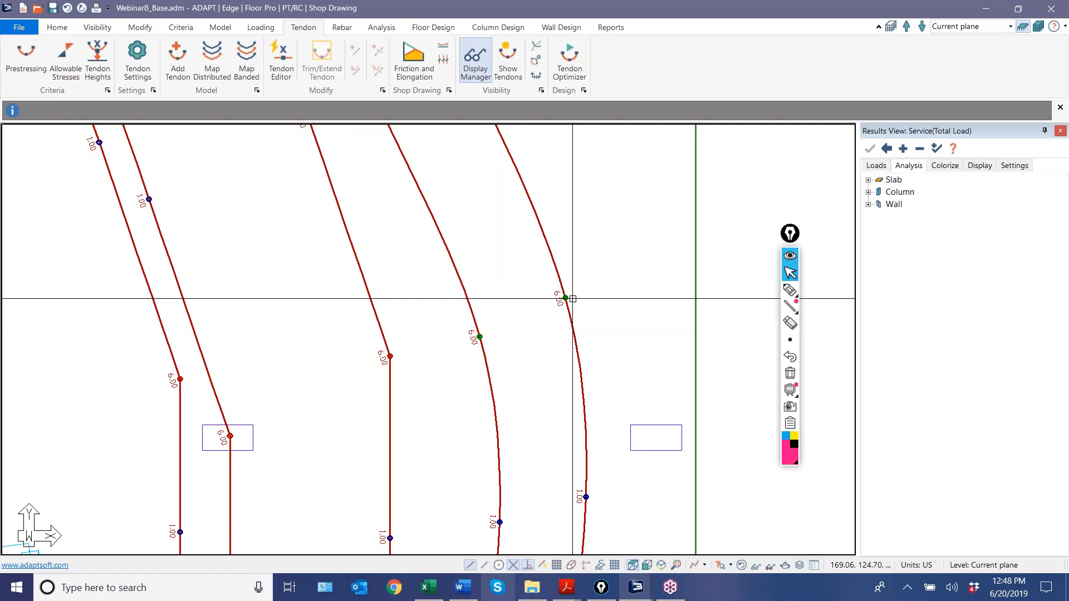
scroll(638, 345, down, 3)
middle_drag(569, 392, 632, 400)
scroll(647, 336, up, 1)
scroll(645, 333, up, 9)
middle_drag(640, 348, 554, 277)
scroll(535, 383, up, 1)
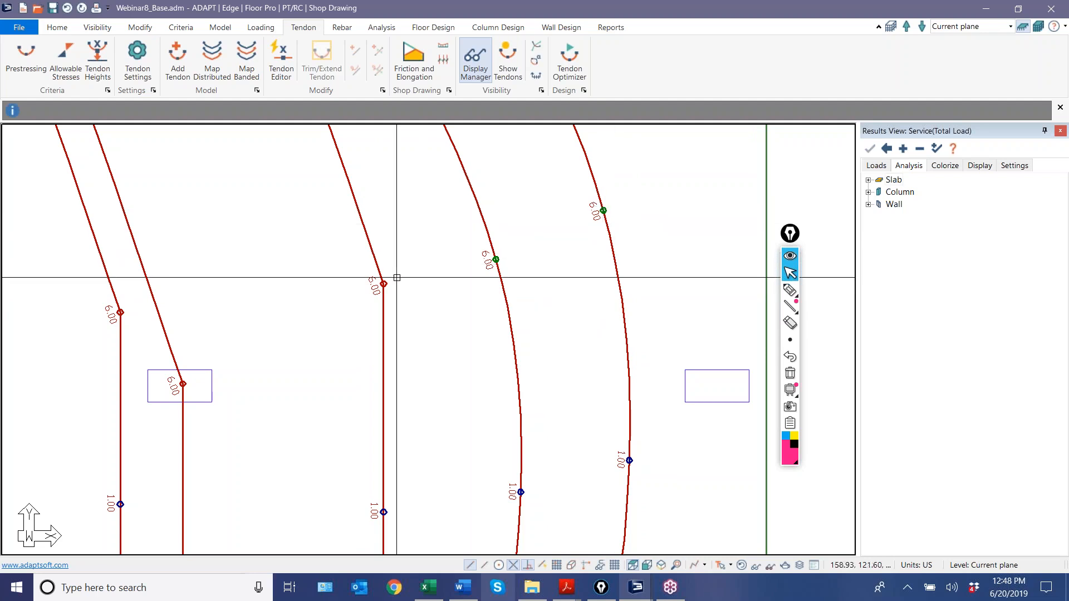
scroll(548, 473, up, 1)
middle_drag(547, 472, 555, 314)
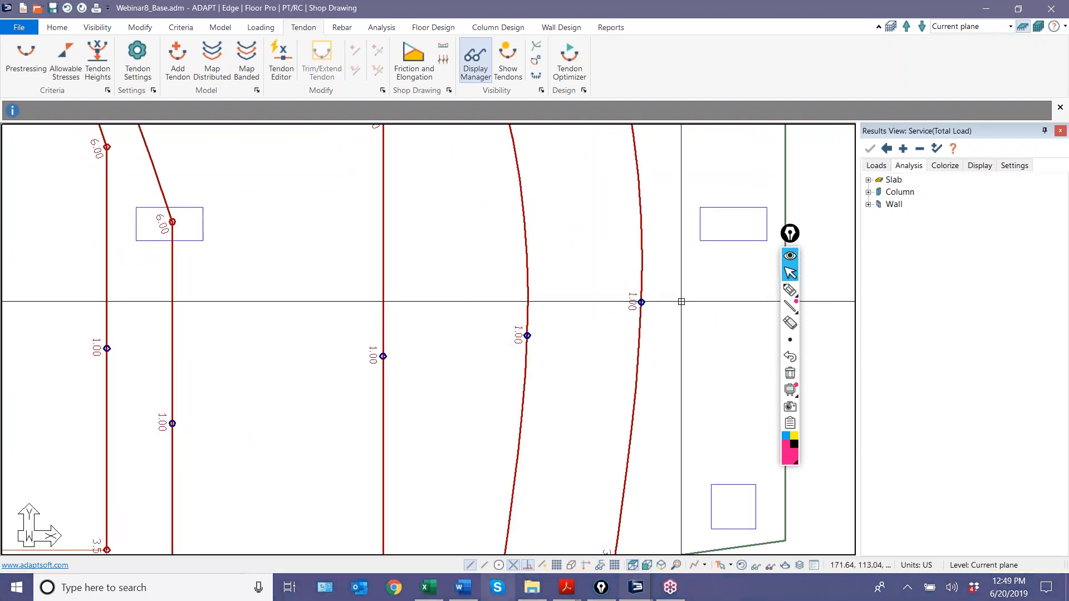
scroll(579, 406, down, 2)
scroll(574, 390, up, 1)
scroll(574, 390, up, 2)
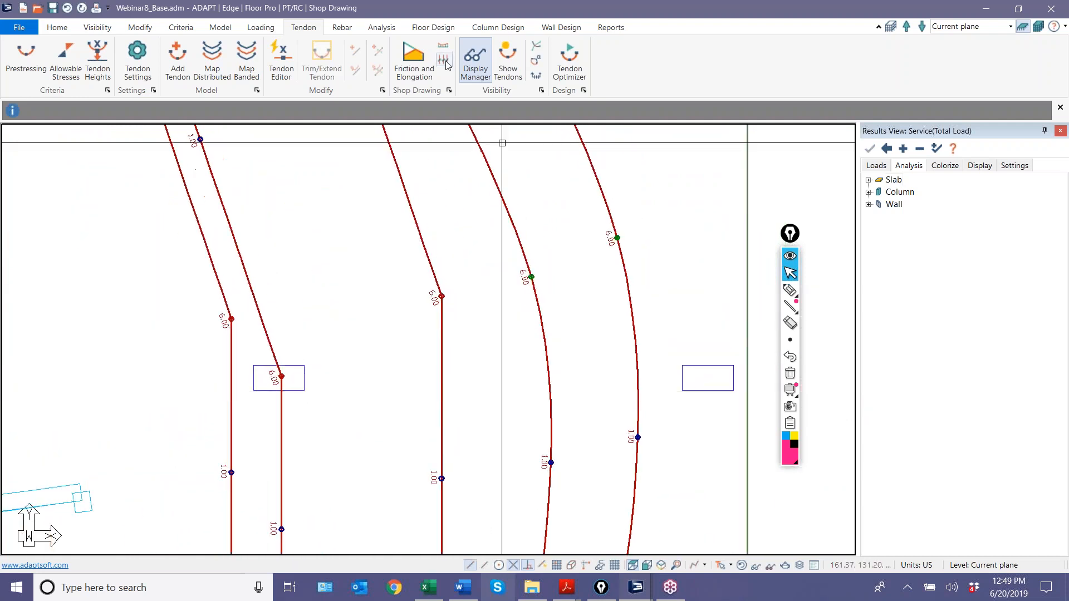
Step: View the CGS settings in the Tendon Editor and close the editor without changing any control point
click(277, 71)
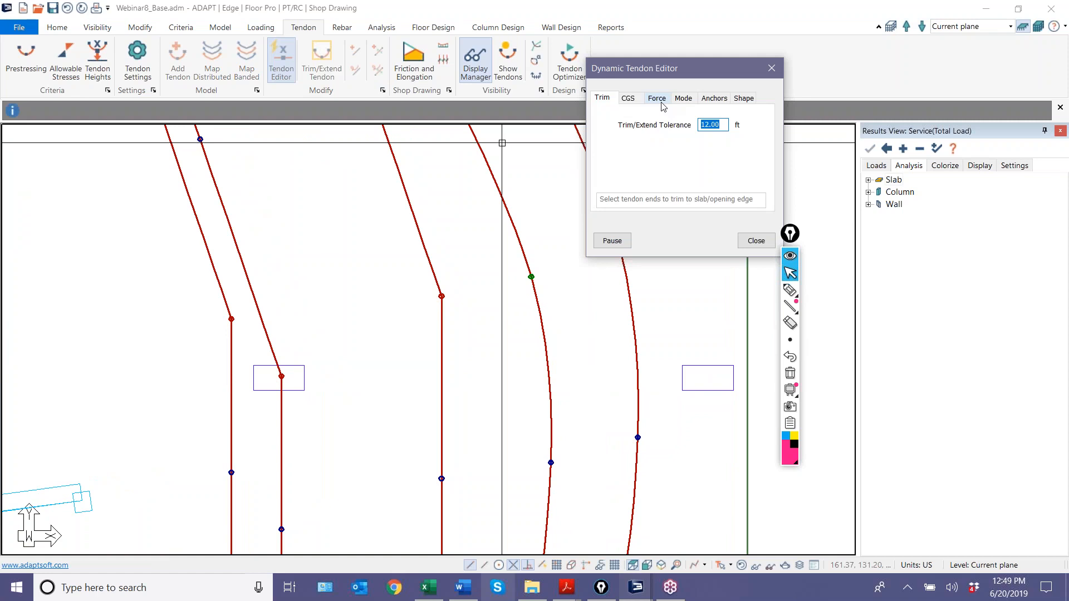
click(636, 102)
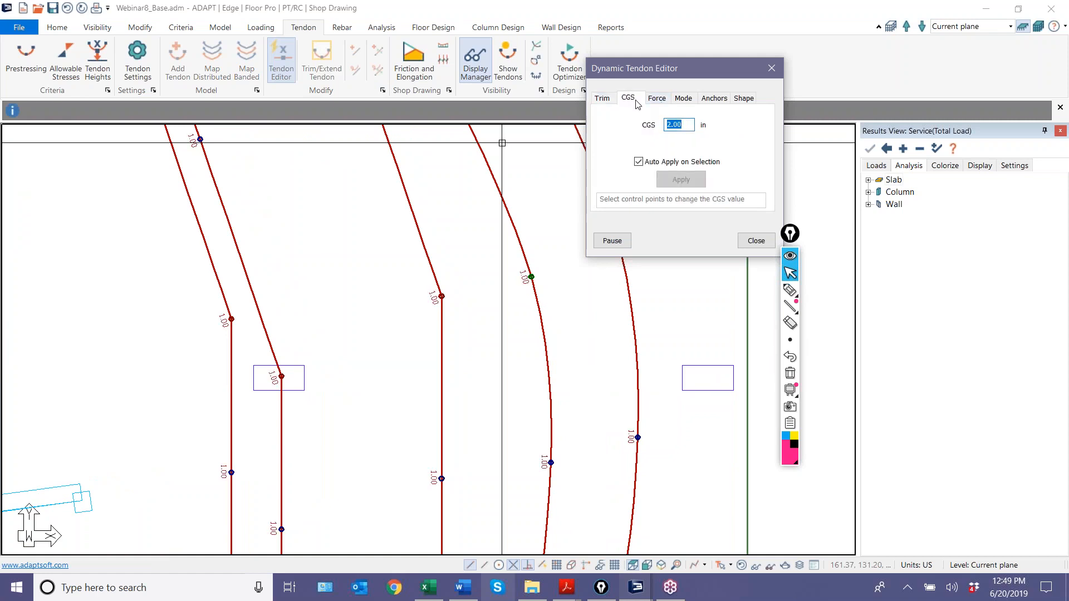
middle_drag(508, 331, 439, 303)
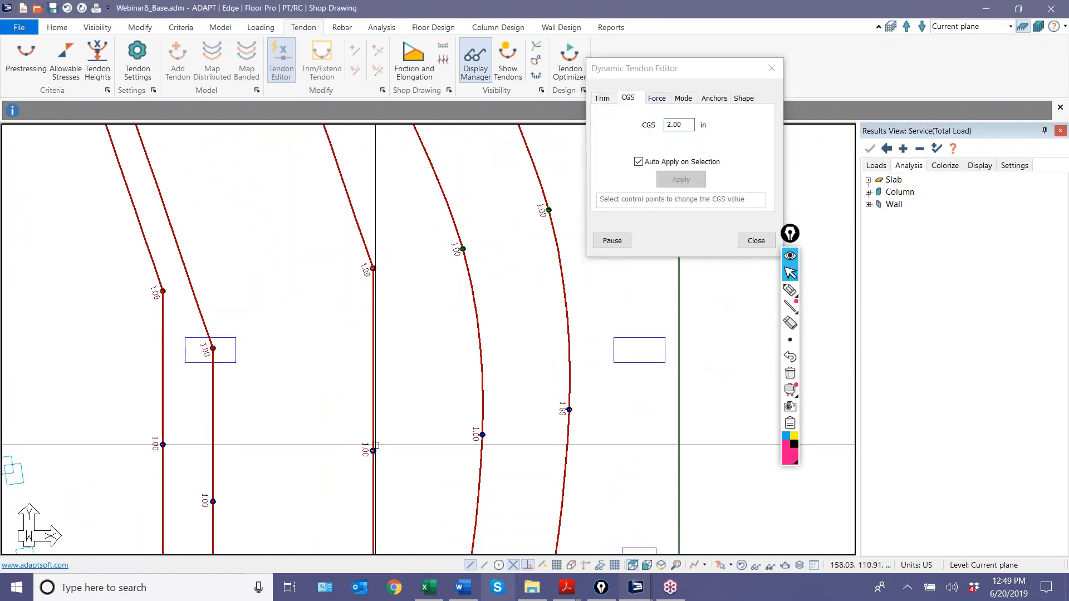
click(756, 240)
Step: Inspect the shape, system and friction data of the inner spline tendon and close its properties
click(469, 288)
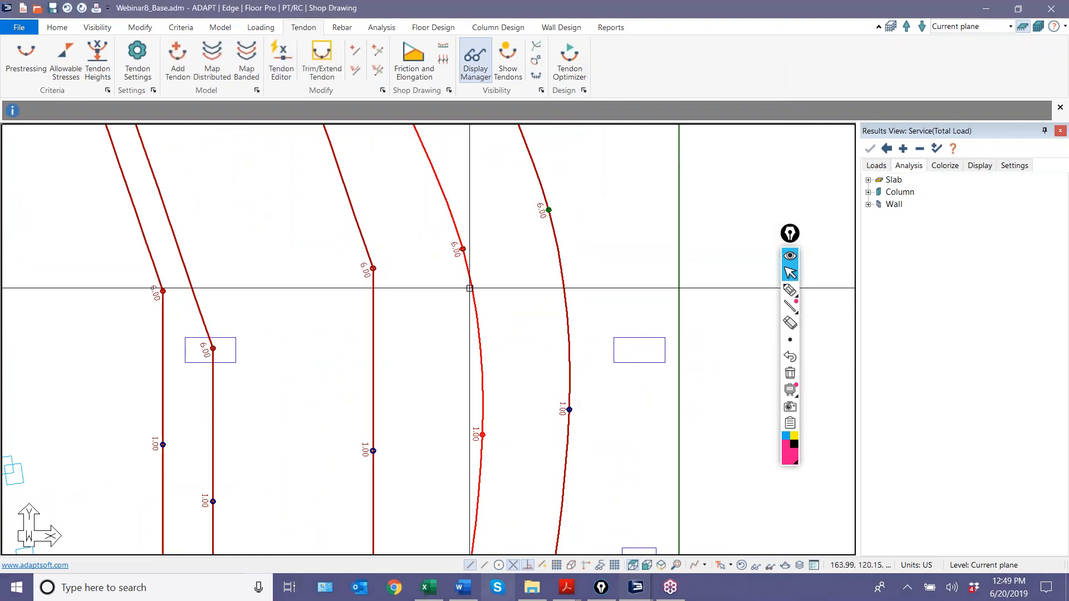
double_click(470, 288)
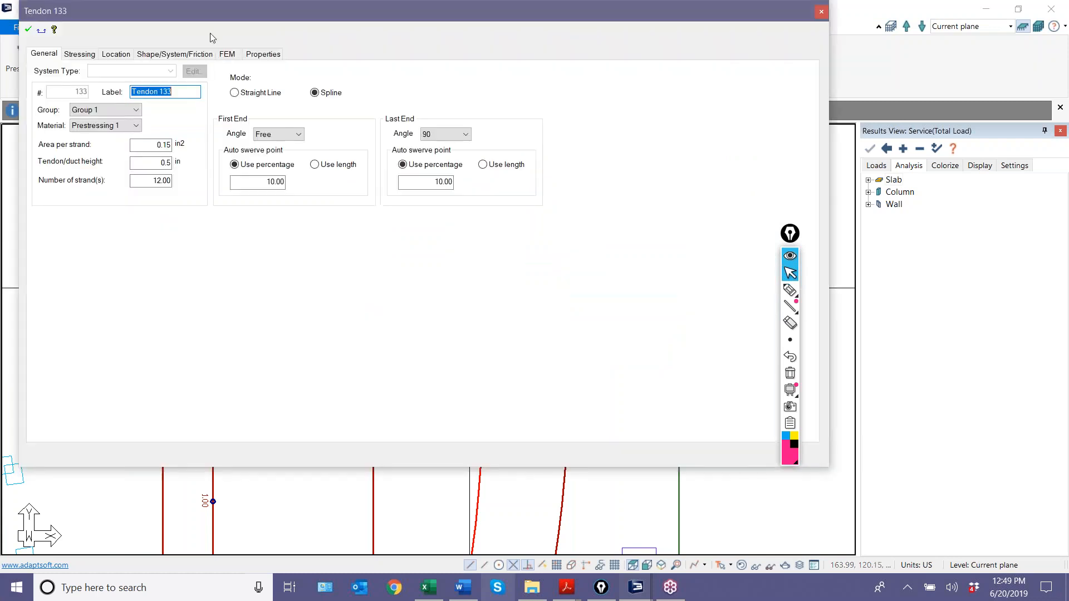
click(181, 53)
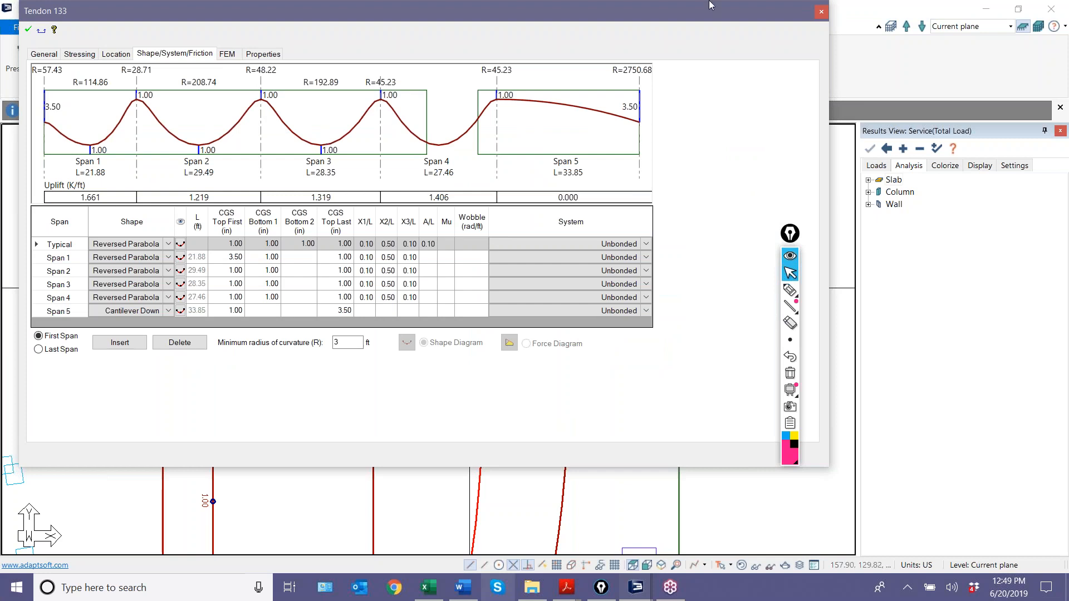
click(820, 11)
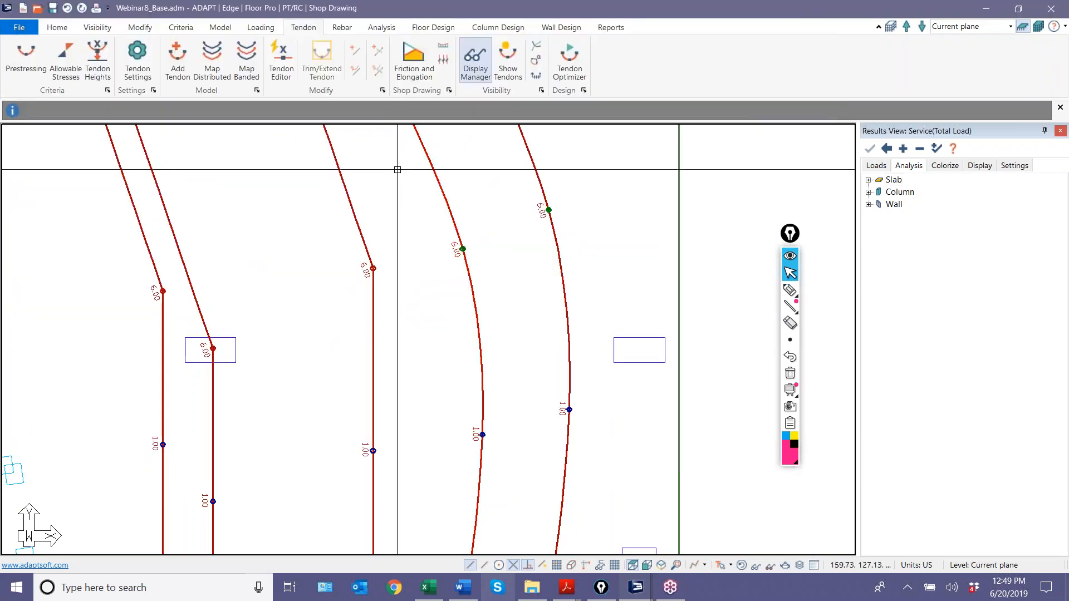
Step: Show the horizontal curvature ranges on the spline tendons, including the <1:12 range, and inspect the bend beside the slab opening
click(476, 61)
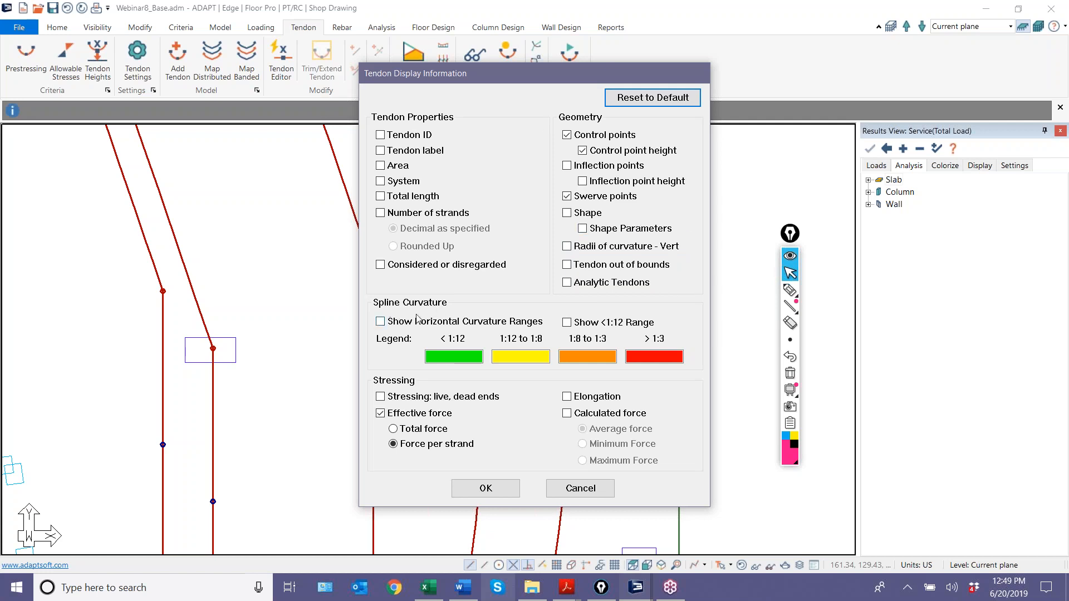
click(380, 323)
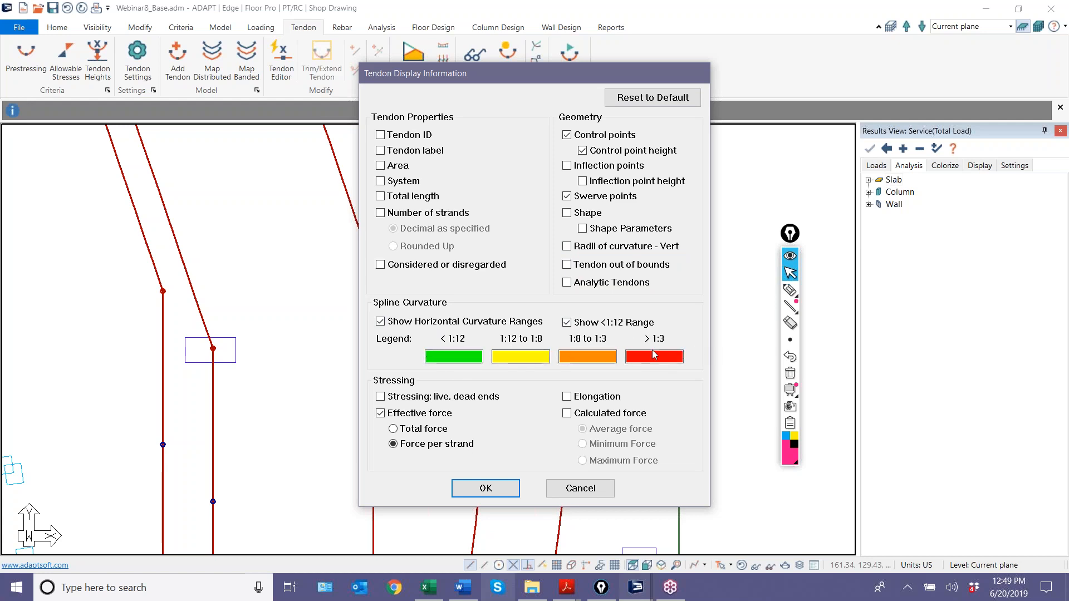
click(505, 488)
scroll(548, 423, up, 4)
scroll(547, 423, down, 5)
scroll(565, 176, up, 5)
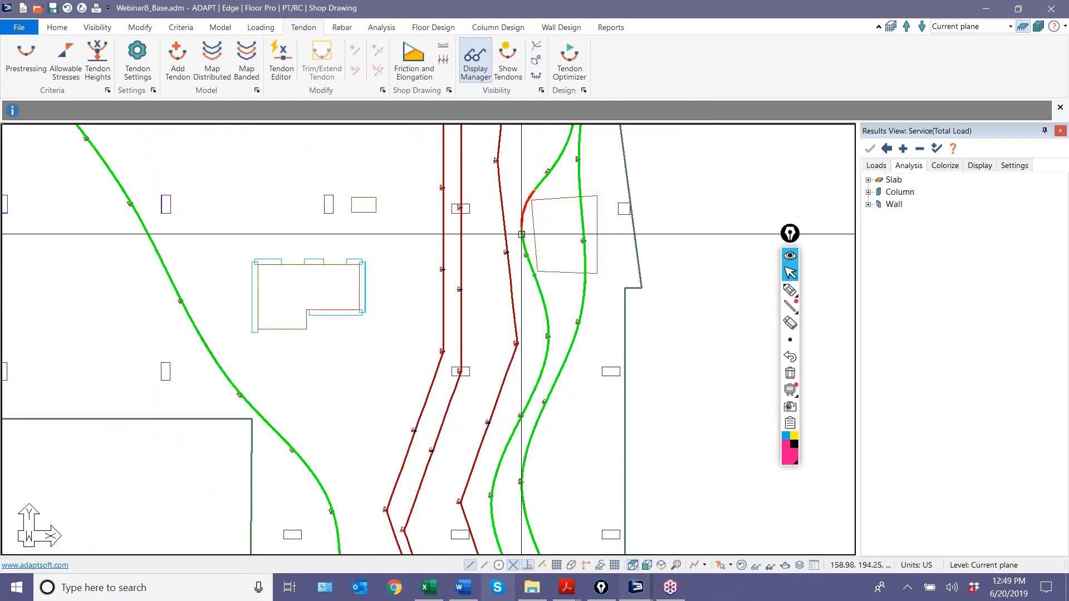
scroll(520, 204, up, 2)
scroll(520, 204, up, 3)
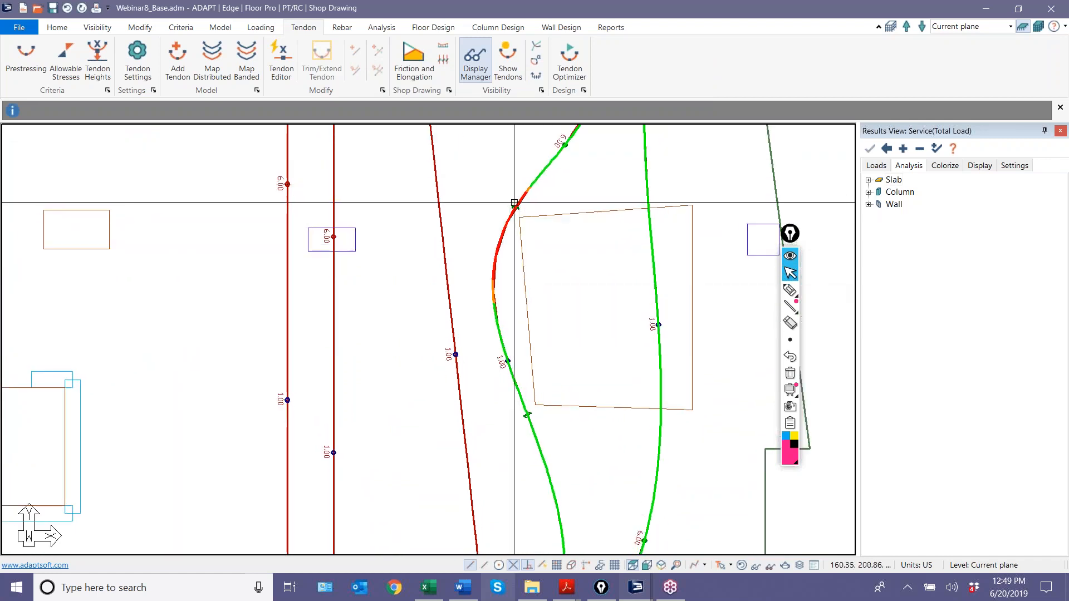
Step: Annotate the sharply curved tendon segment beside the slab opening and circle the area of the neighbouring straight tendons, and clear the markings
click(791, 289)
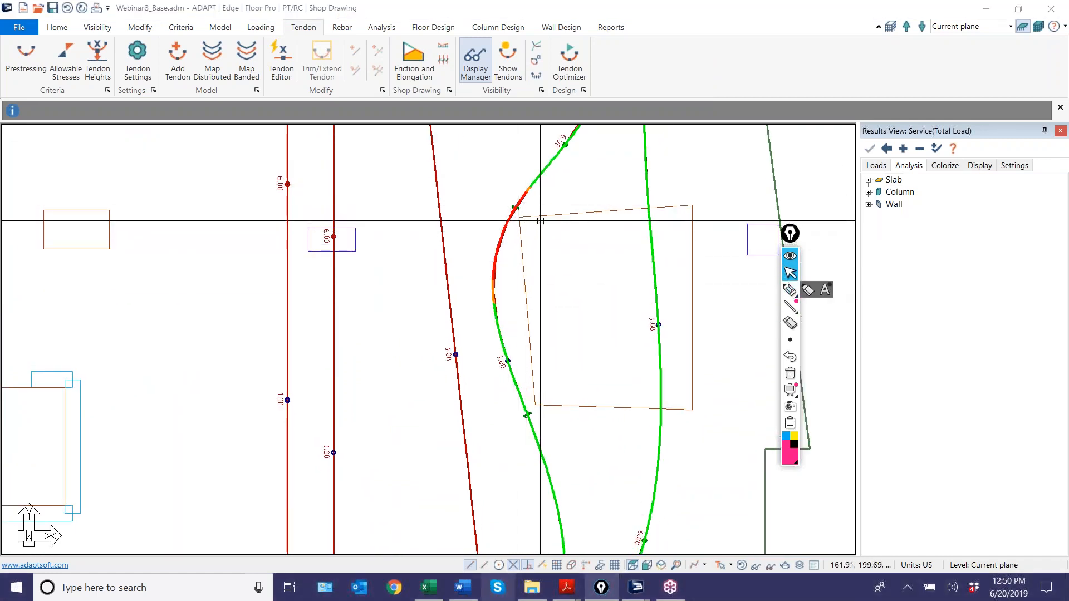
mouse_move(554, 227)
mouse_down()
mouse_move(523, 209)
mouse_move(533, 222)
mouse_up()
click(788, 292)
drag(518, 260, 508, 288)
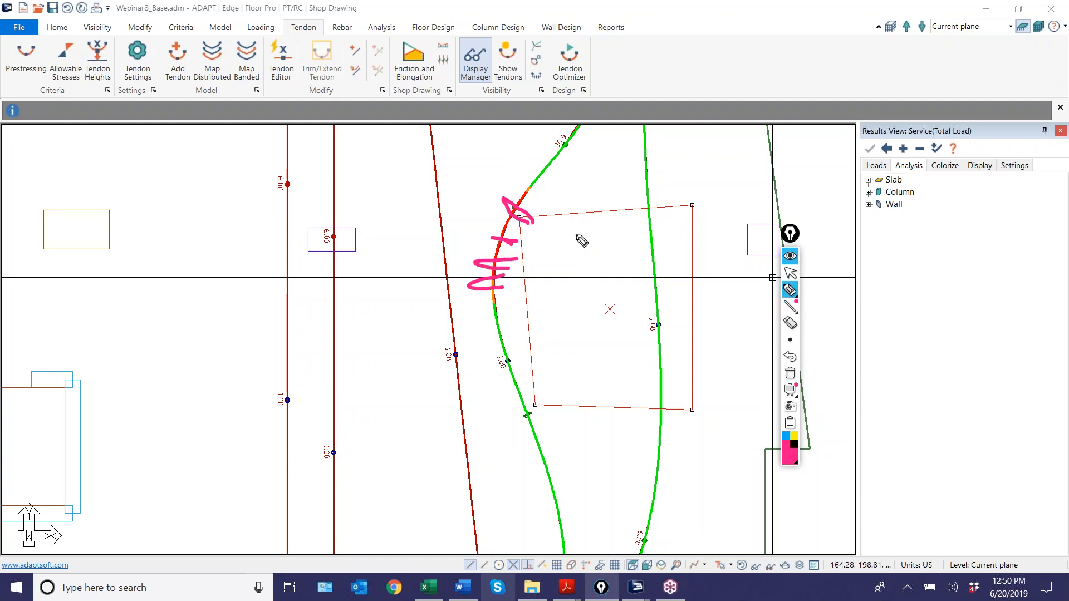
mouse_move(273, 369)
mouse_down()
mouse_move(453, 362)
mouse_move(329, 322)
mouse_move(301, 365)
mouse_up()
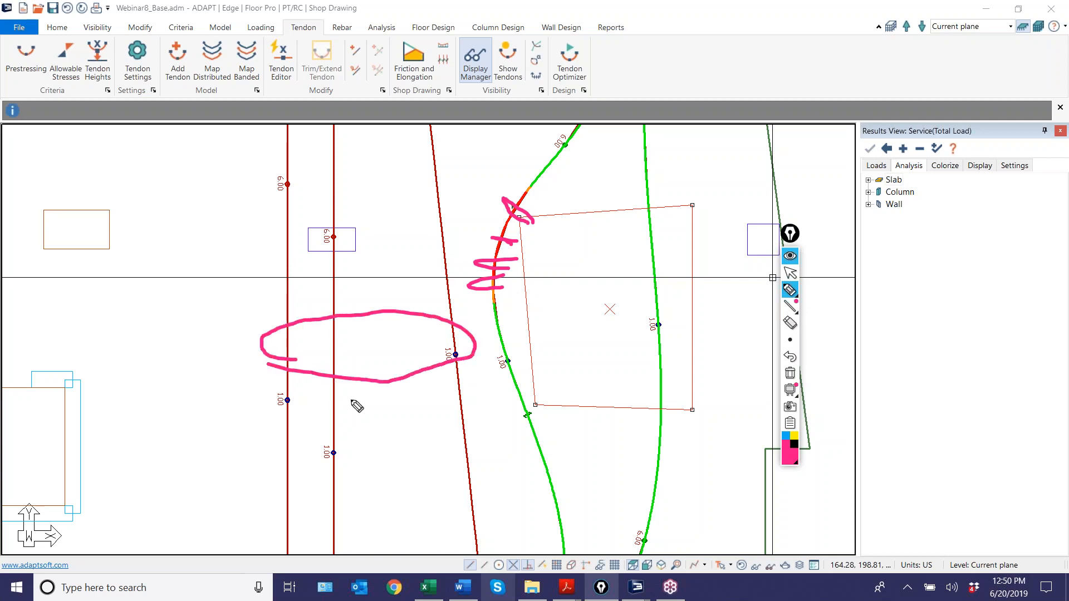
click(790, 373)
click(788, 273)
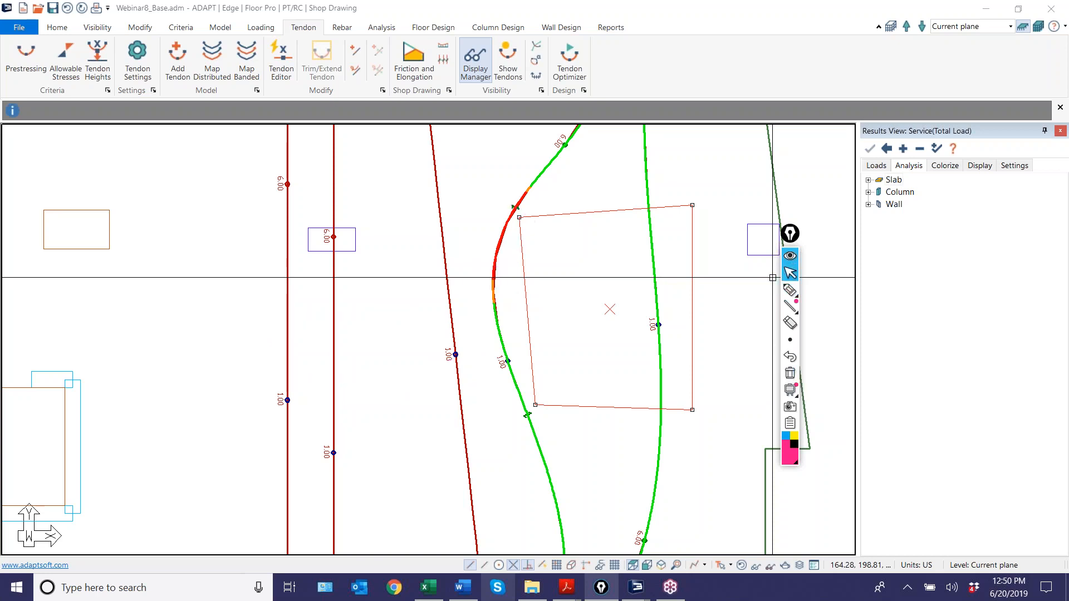
Step: Switch to Adobe Acrobat Reader to review the training agenda, and return to the Webinar8_Base model
click(573, 588)
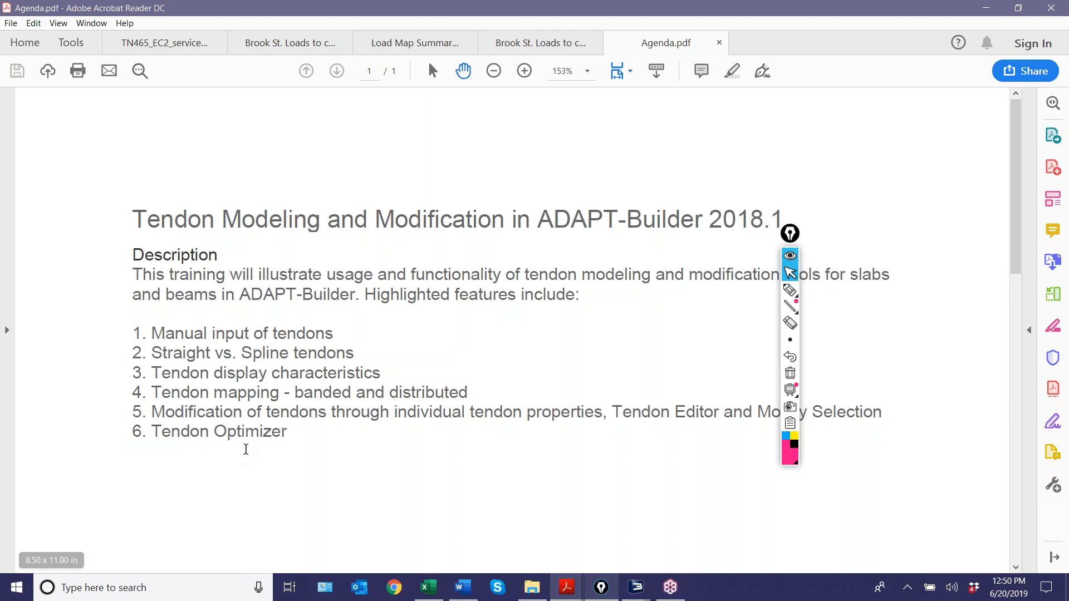
mouse_move(636, 587)
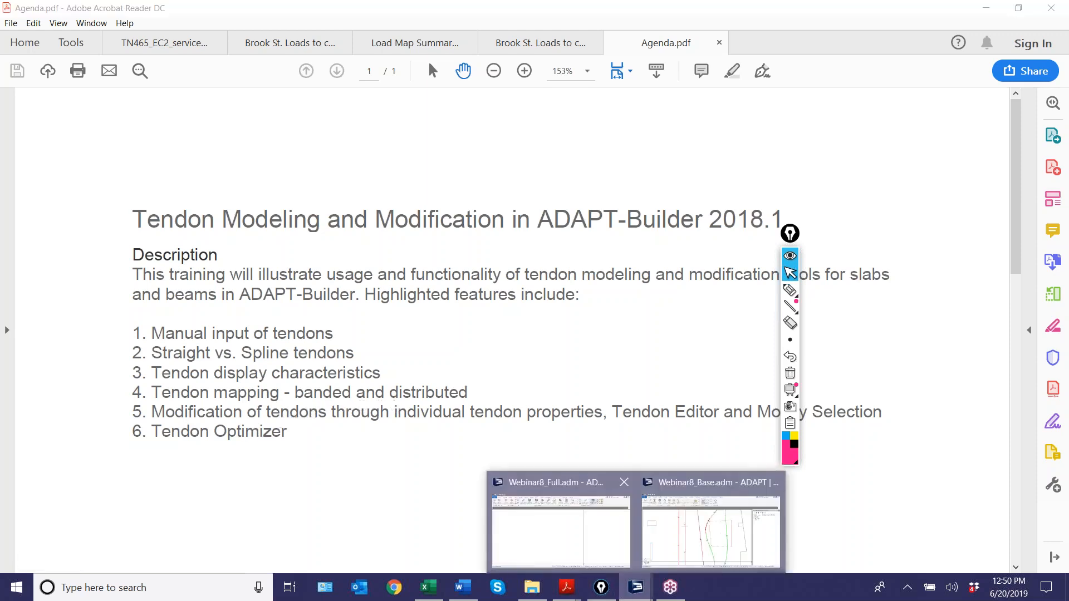
click(713, 518)
Step: Delete all the straight and spline tendons from the slab plan
scroll(552, 495, down, 5)
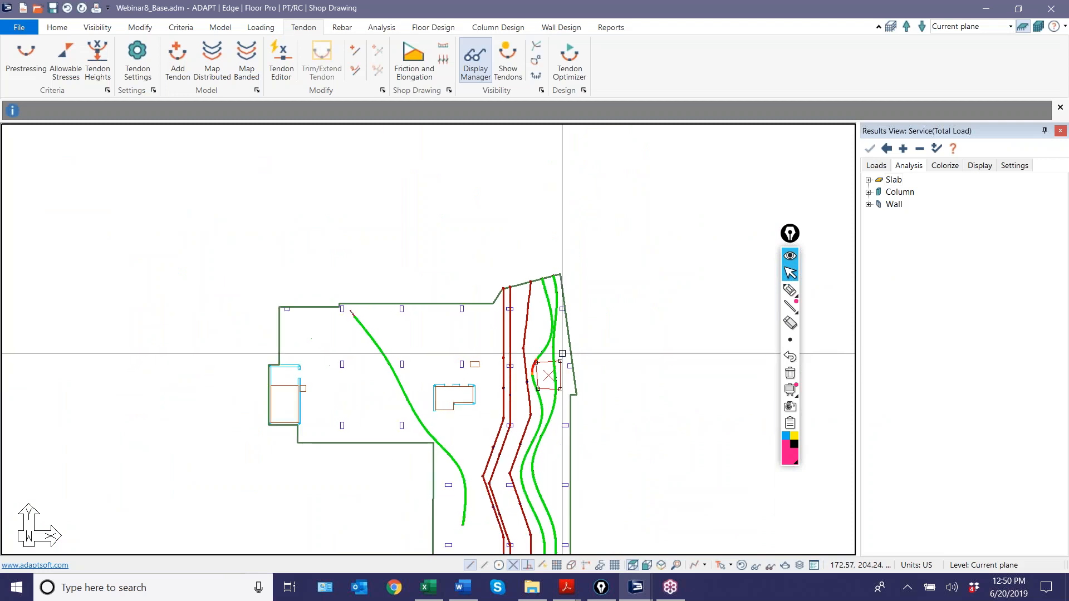
drag(563, 342, 489, 340)
key(Delete)
click(416, 422)
key(Delete)
scroll(363, 337, down, 1)
middle_drag(363, 337, 452, 301)
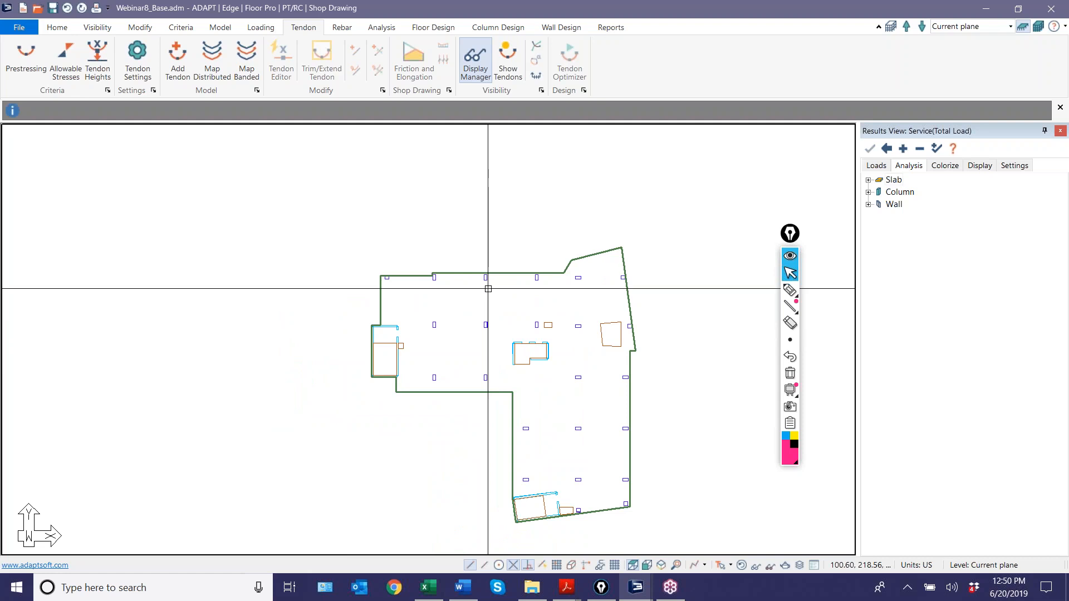
Step: Square off the angled upper-right corner of the slab by moving its two sloped-edge vertices into line with the adjoining edges
scroll(580, 255, up, 4)
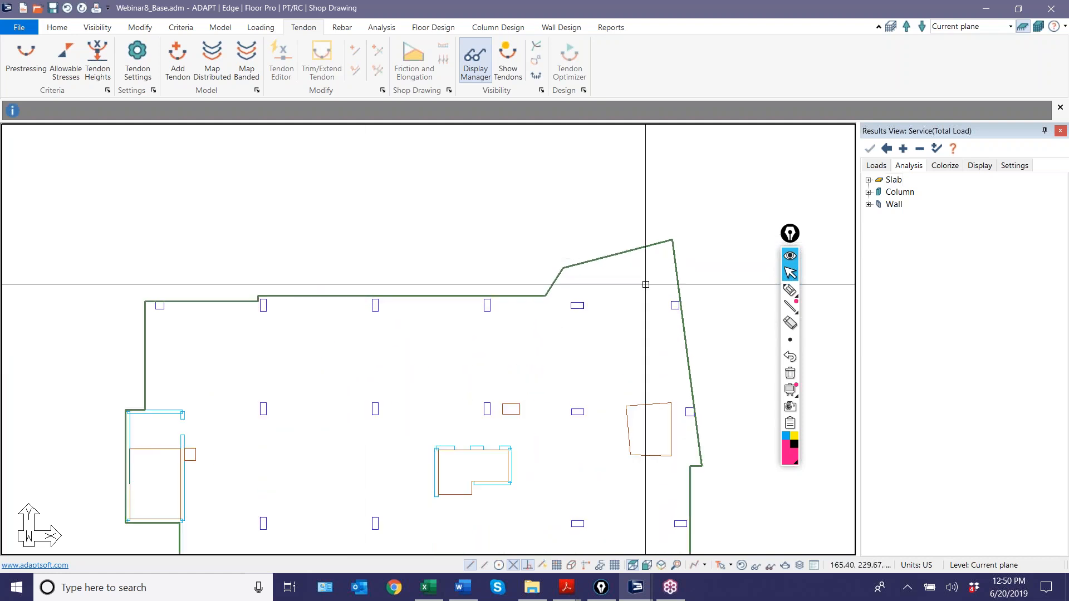
drag(616, 226, 614, 224)
middle_drag(548, 280, 420, 272)
scroll(420, 272, up, 3)
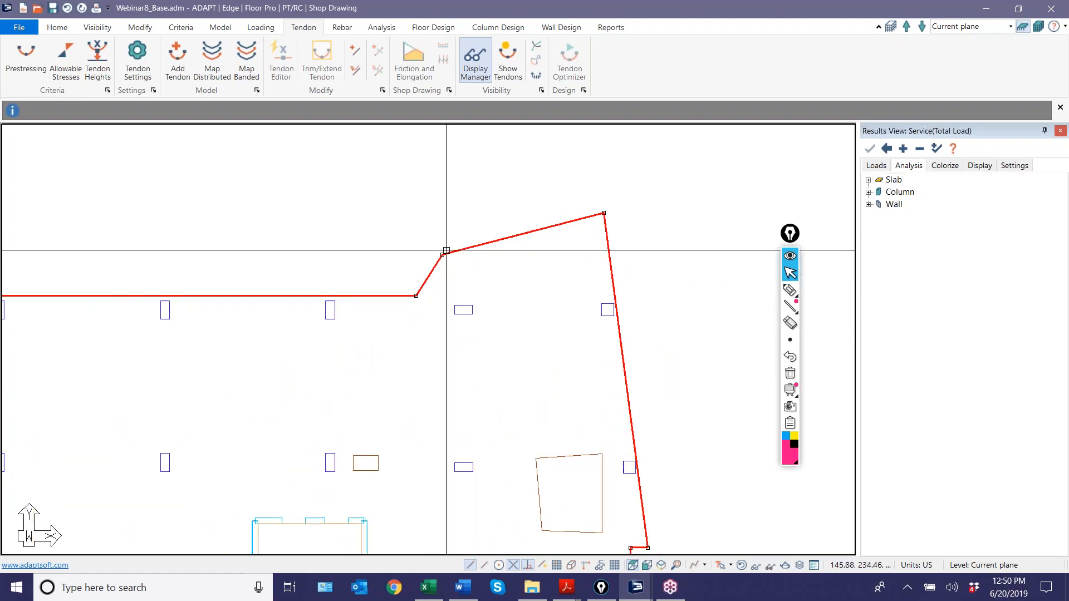
click(443, 254)
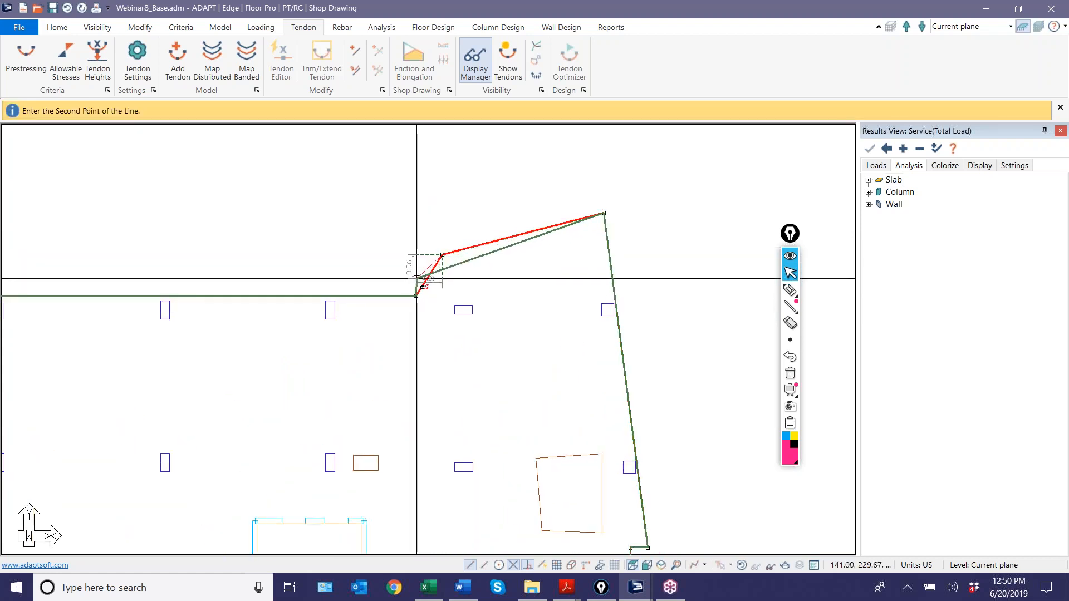
click(416, 278)
click(604, 213)
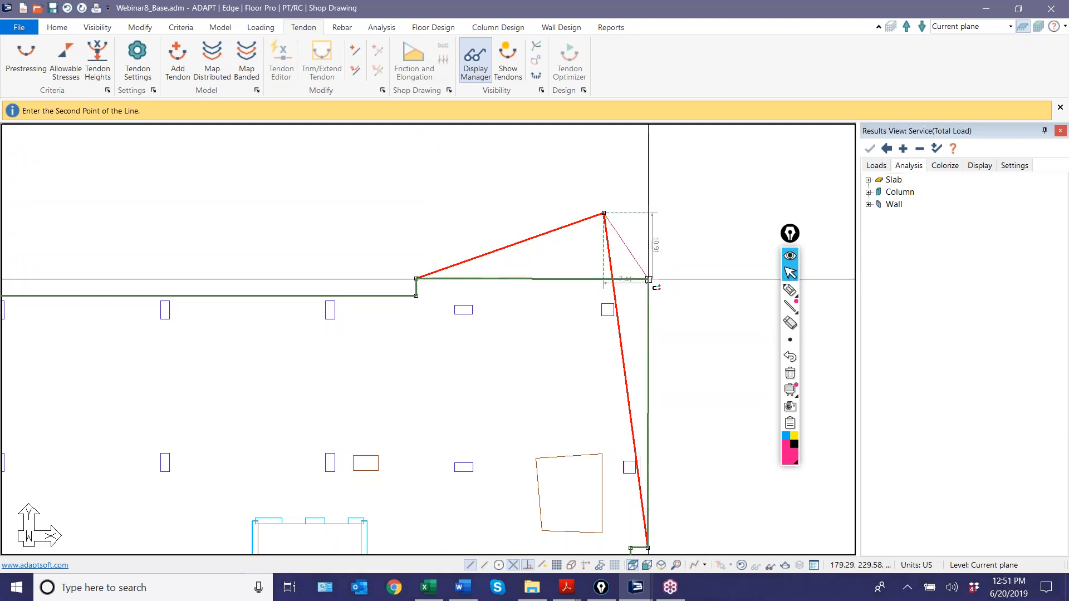
click(649, 279)
scroll(627, 233, down, 2)
scroll(628, 232, down, 1)
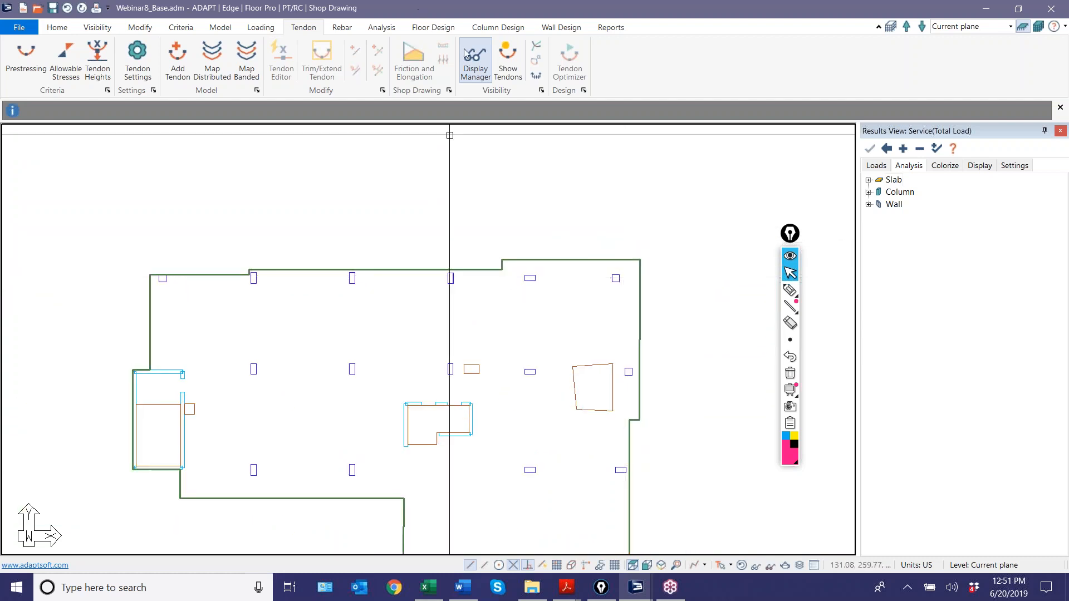
Step: Display the X-direction support lines and extend the uppermost line's end to the right slab edge
click(432, 31)
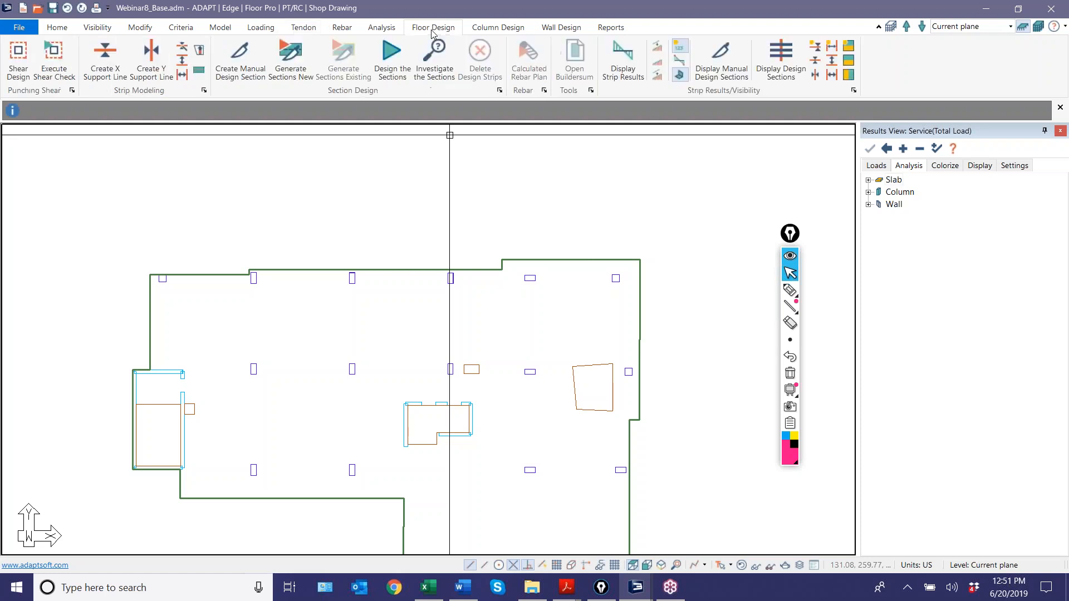
click(815, 65)
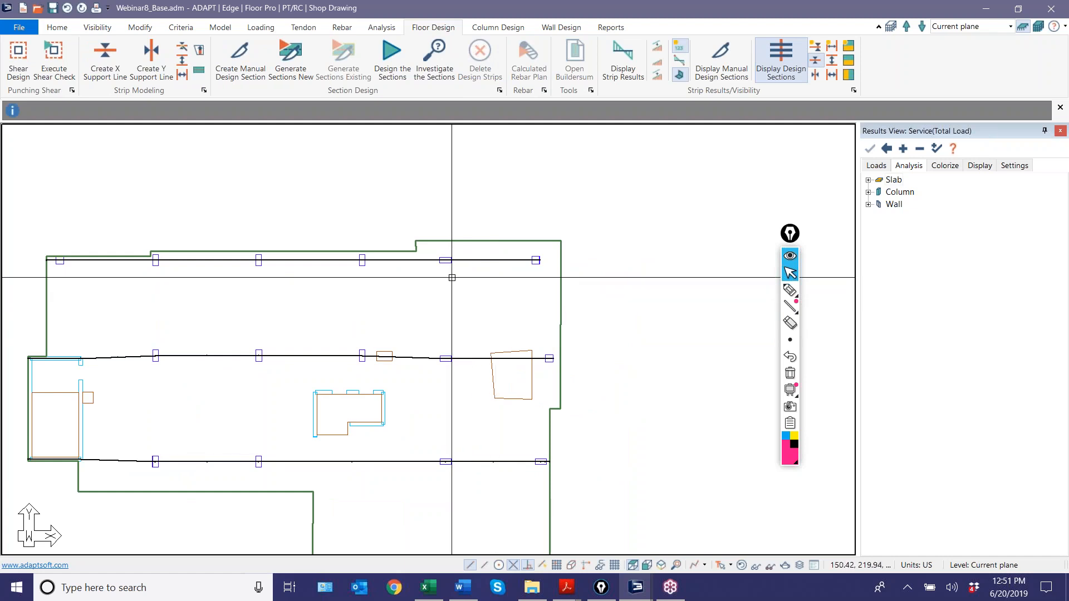
scroll(512, 259, up, 3)
scroll(559, 259, up, 4)
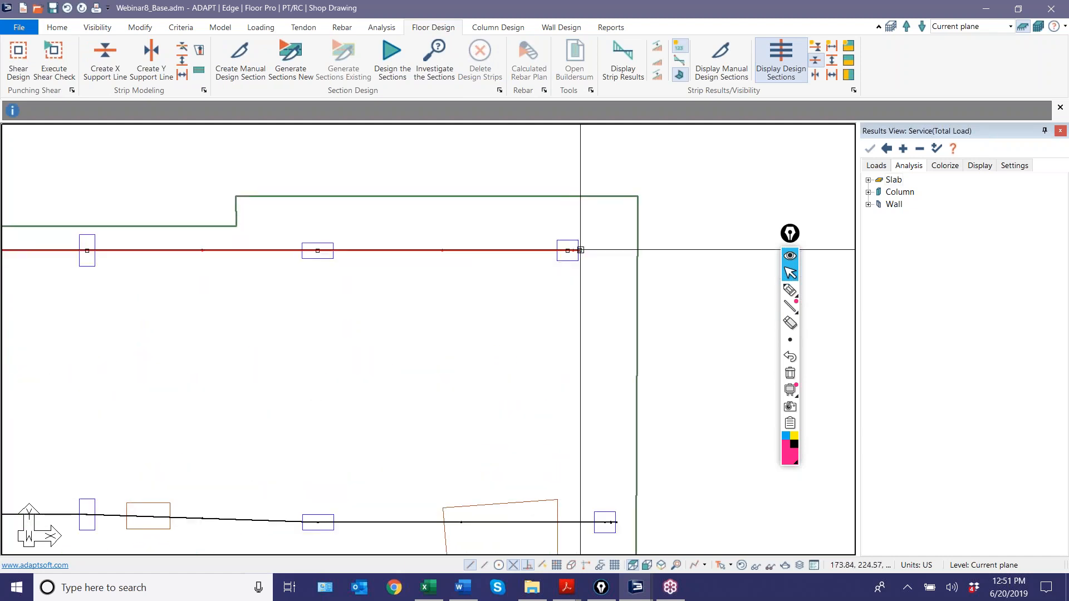
click(579, 251)
click(636, 255)
middle_drag(565, 348, 510, 241)
key(Escape)
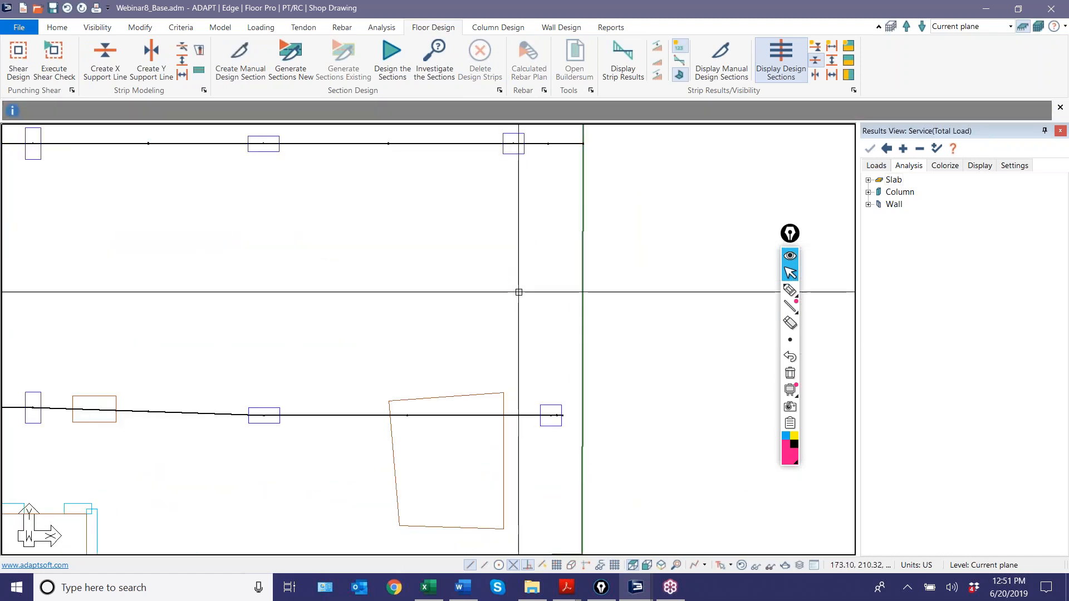
Step: Extend the right end of the second X-direction support line, through the trapezoidal opening, to the slab edge
click(399, 415)
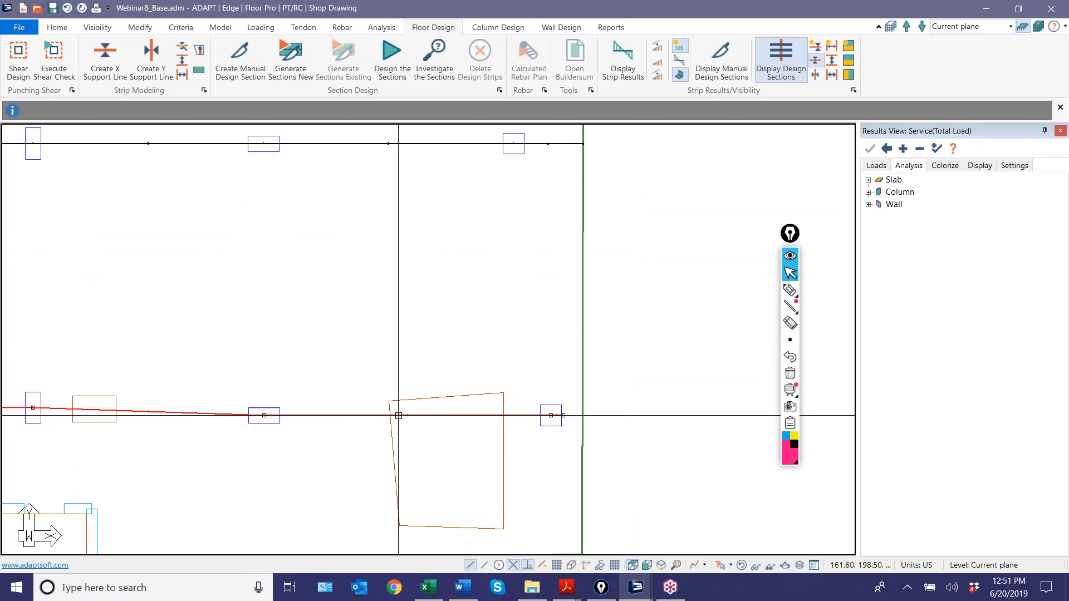
click(563, 415)
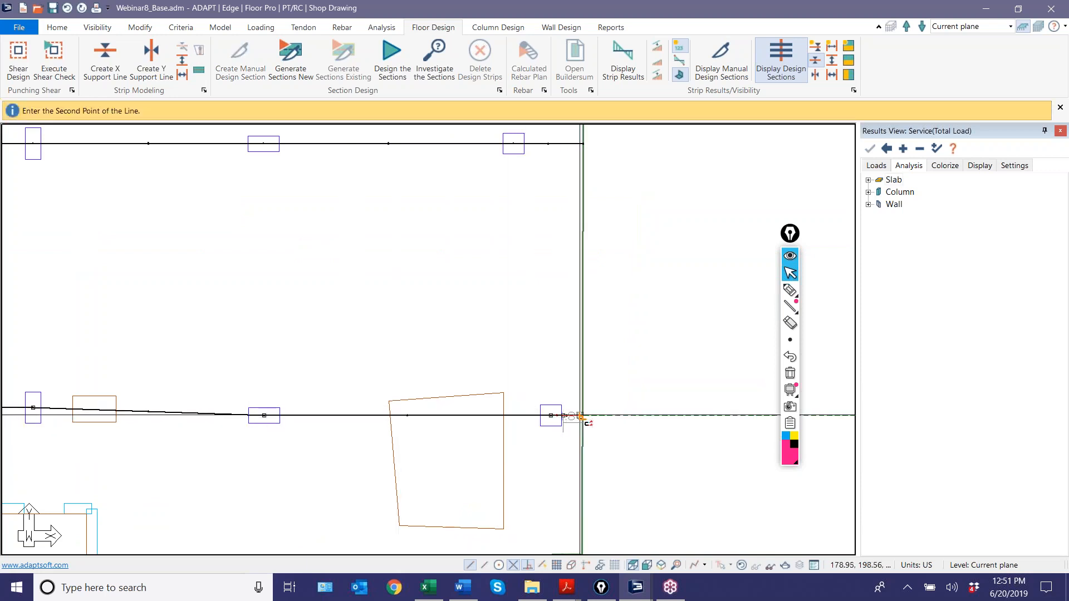
click(581, 417)
scroll(532, 334, down, 1)
scroll(620, 310, down, 14)
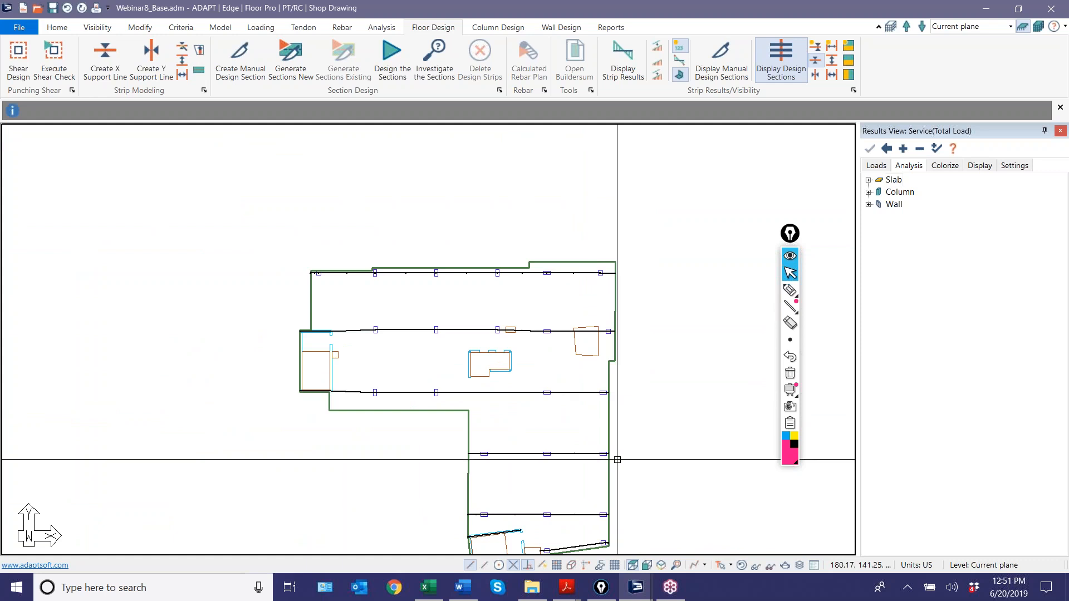
scroll(615, 459, up, 1)
middle_drag(616, 458, 547, 387)
middle_drag(502, 202, 531, 255)
Step: Show the Y-direction support lines instead of the X-direction ones, and extend the second line from the right to the upper slab edge
click(814, 66)
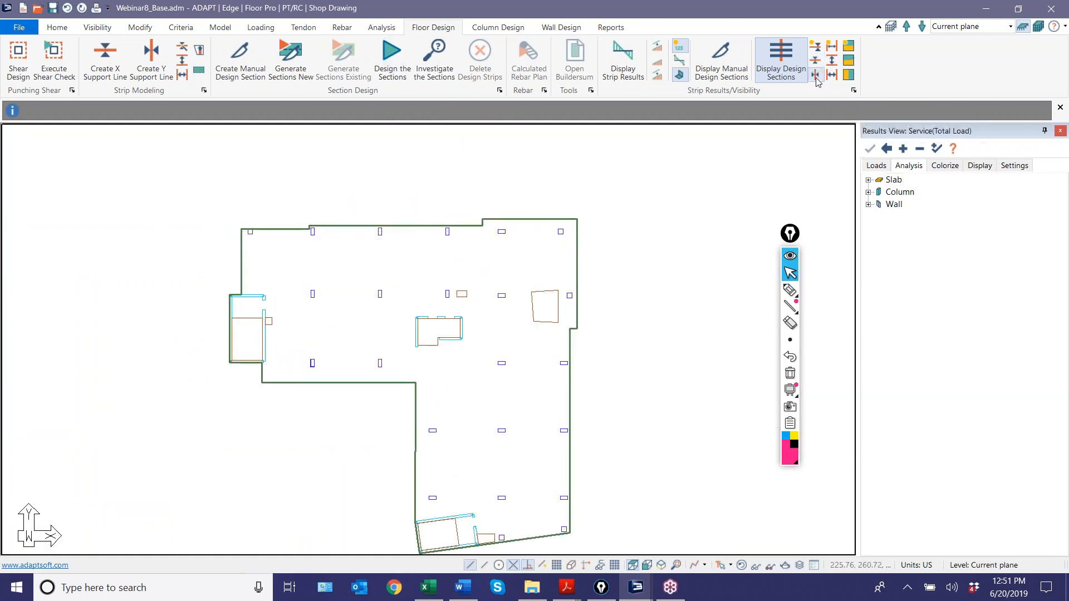
click(815, 76)
scroll(535, 248, up, 5)
click(444, 237)
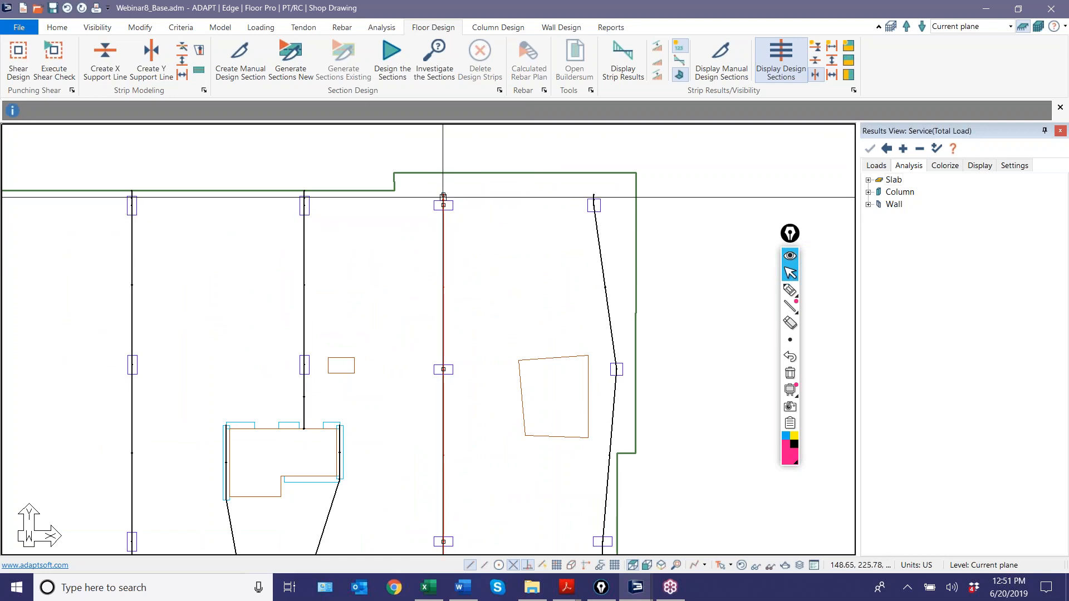
click(444, 194)
click(443, 173)
Step: Extend the upper end of the rightmost Y-direction support line to the upper slab edge
click(593, 199)
click(595, 194)
click(596, 173)
scroll(562, 239, down, 2)
scroll(562, 252, down, 2)
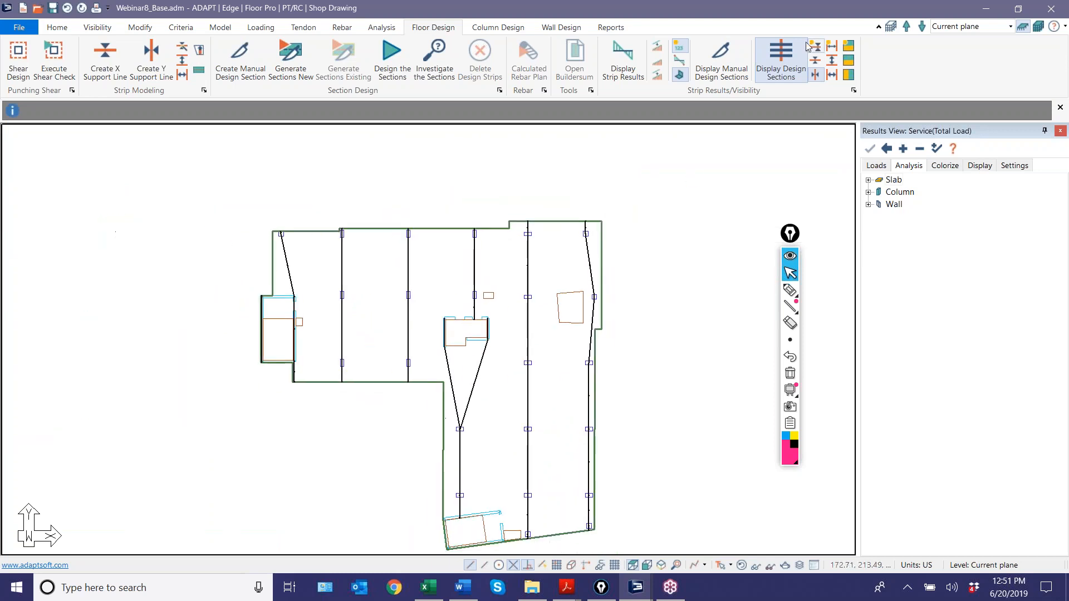
Step: Generate new design sections for the slab, and display the X-direction and Y-direction sections separately
click(290, 55)
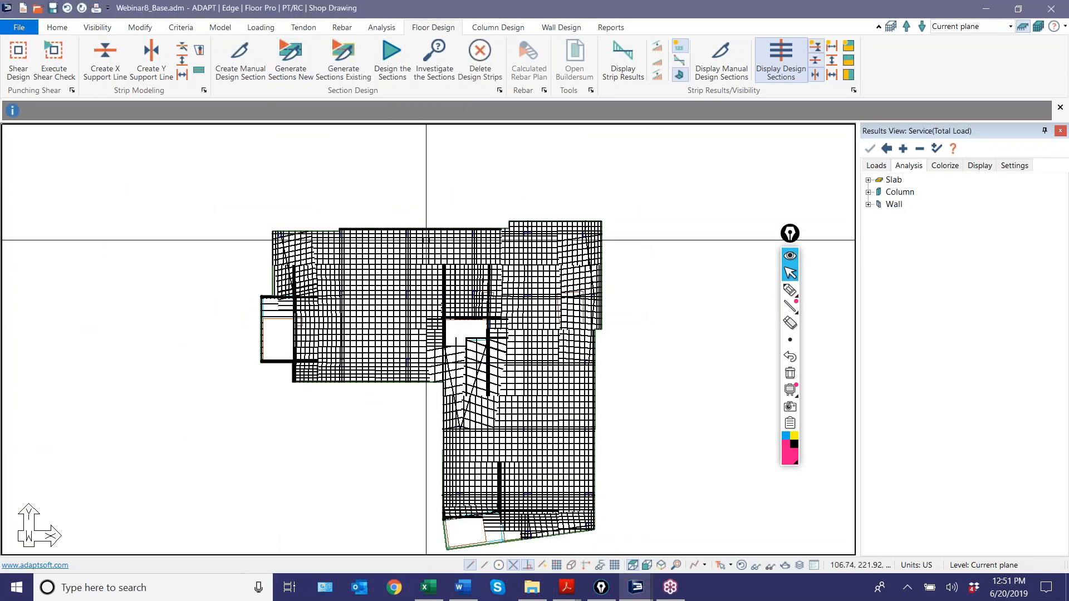
click(816, 49)
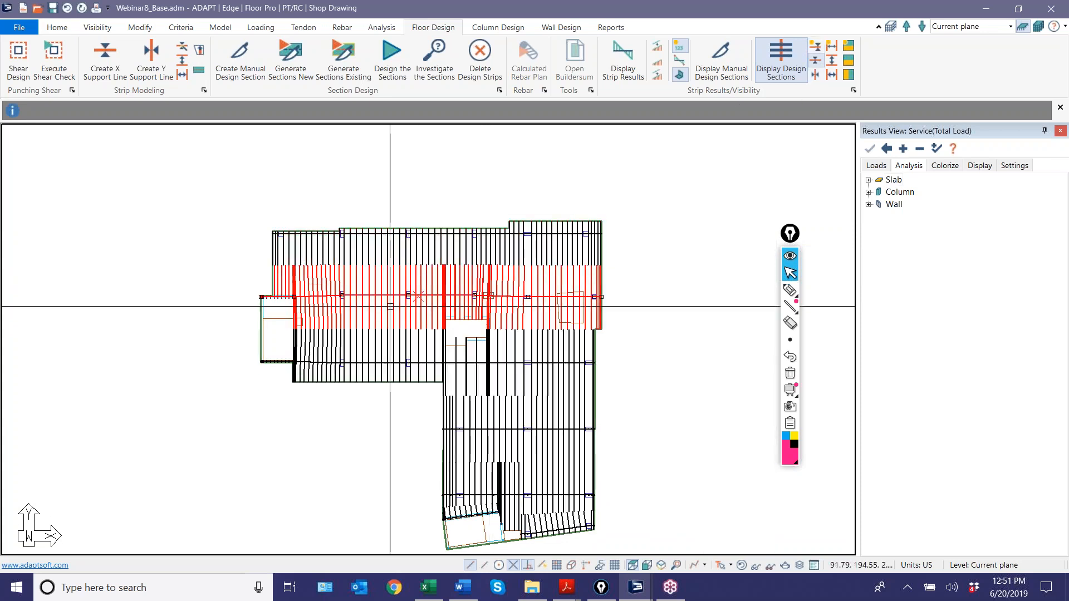
click(816, 74)
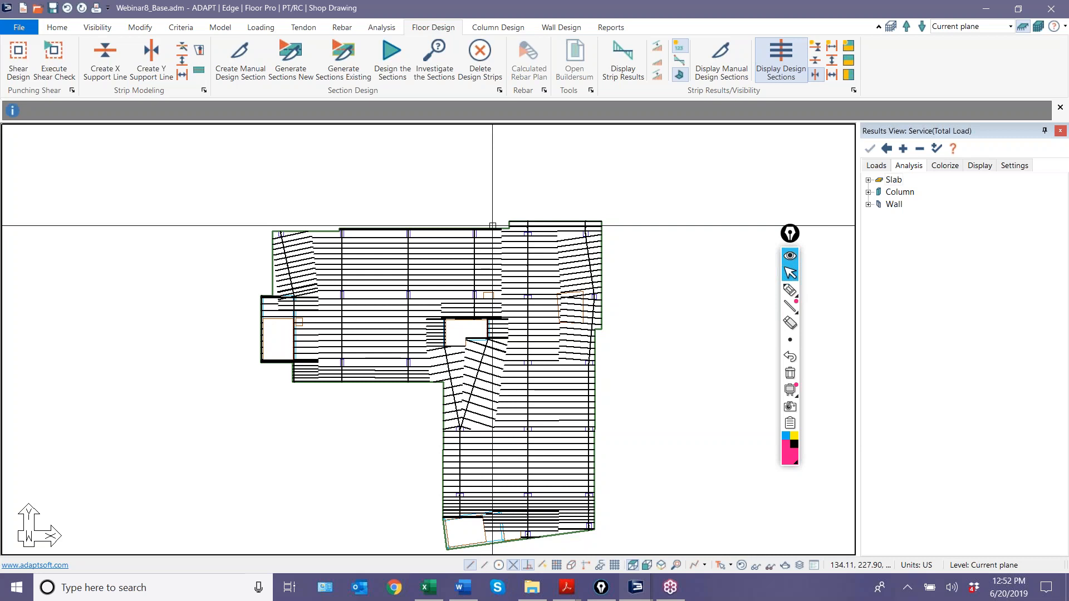
Step: Select the long Y-direction design strip right of the core opening, outline its section regions with the pen, and clear the markings
click(520, 269)
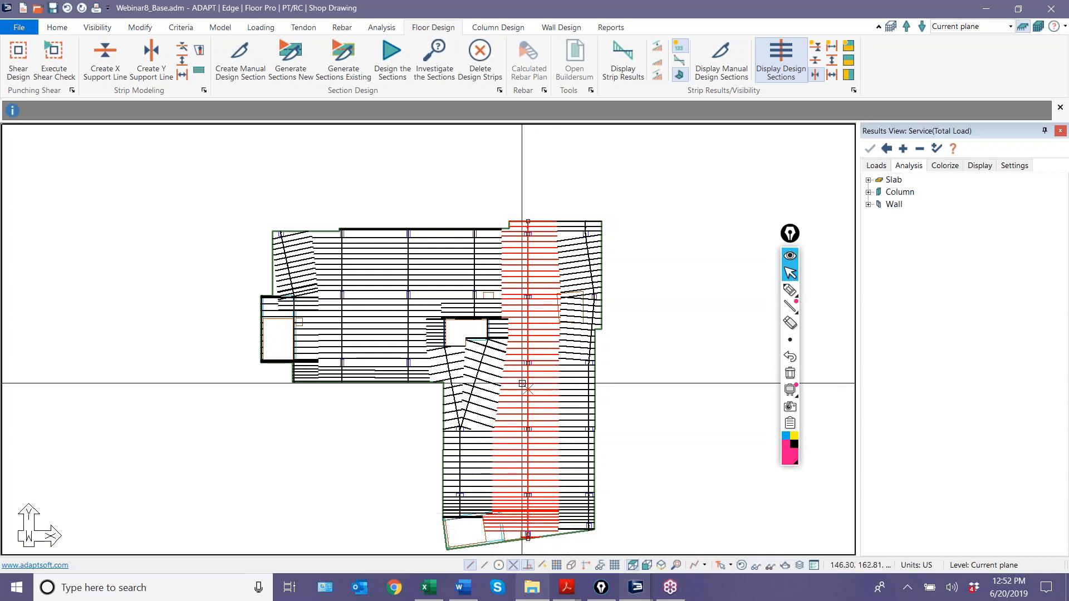
scroll(555, 540, up, 1)
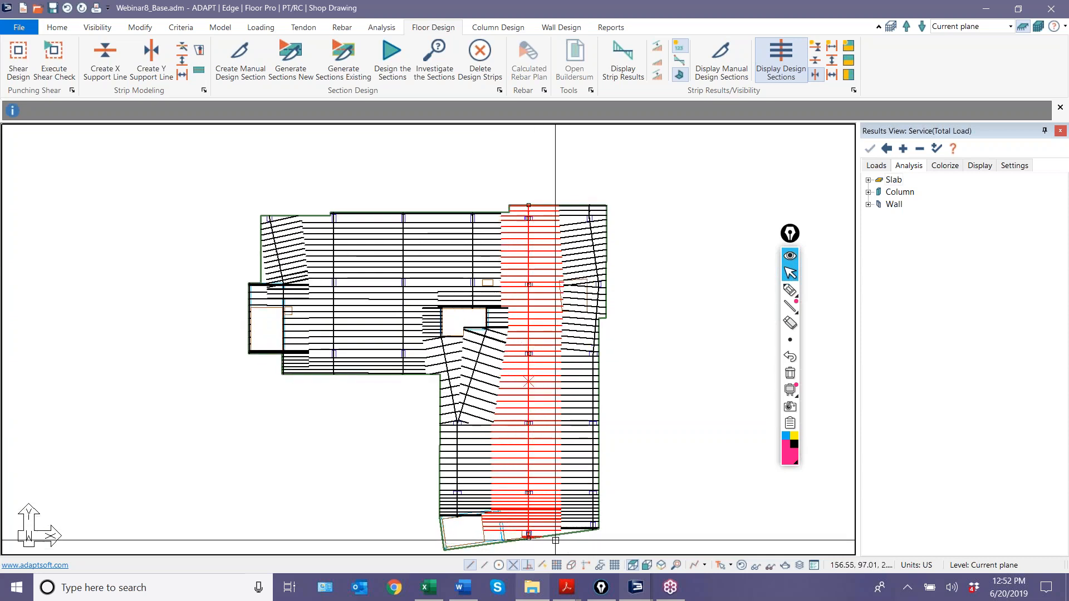
click(790, 290)
mouse_move(495, 502)
mouse_down()
mouse_move(490, 520)
mouse_move(579, 519)
mouse_move(515, 494)
mouse_move(487, 534)
mouse_move(581, 532)
mouse_move(483, 511)
mouse_move(490, 490)
mouse_move(557, 431)
mouse_move(557, 504)
mouse_up()
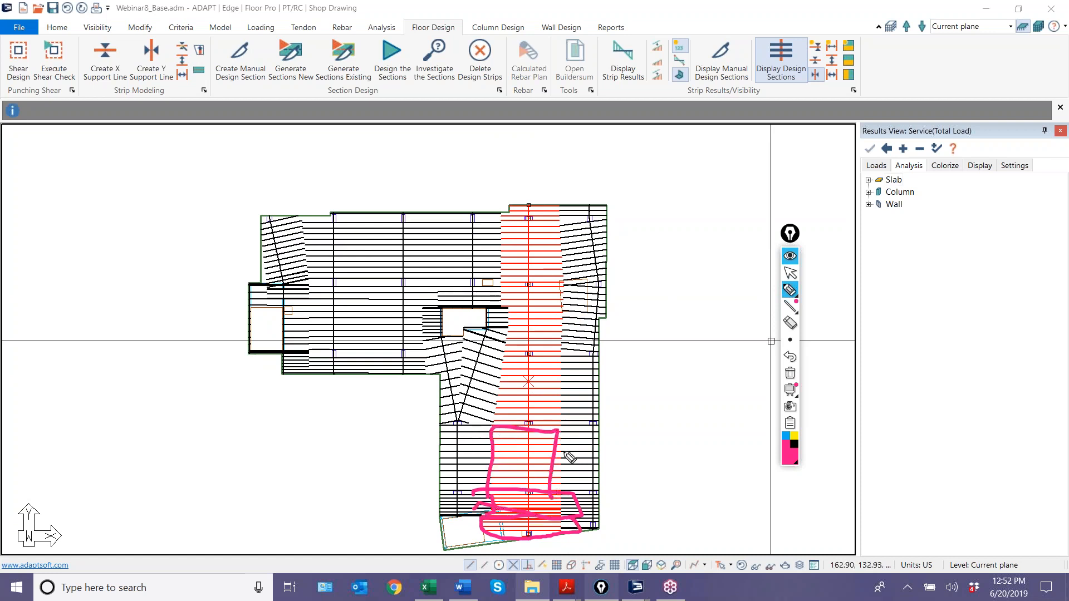
drag(509, 344, 501, 425)
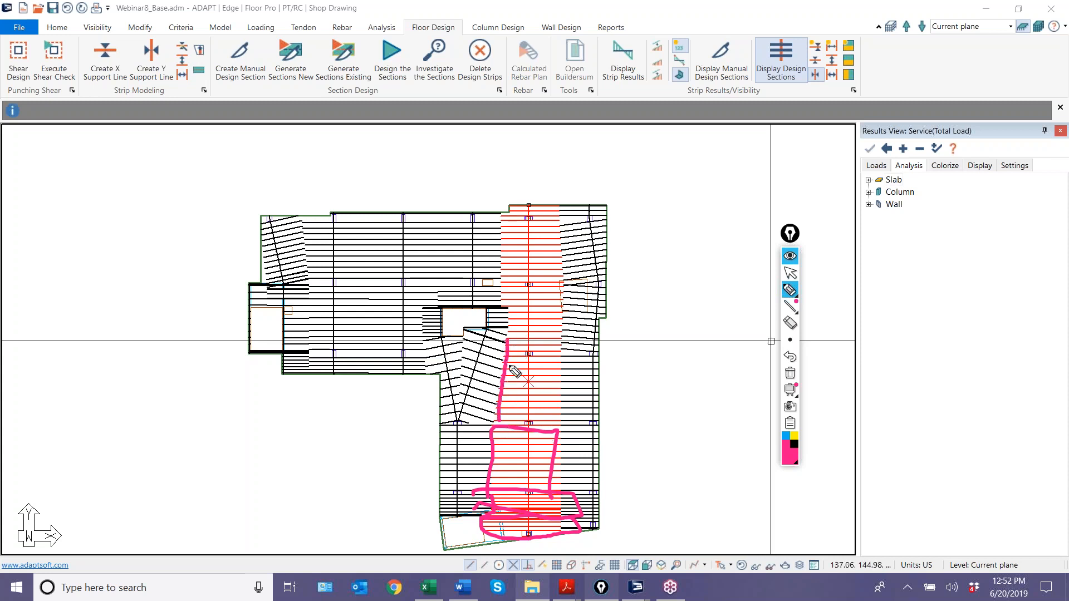
mouse_move(504, 341)
mouse_down()
mouse_move(561, 335)
mouse_move(566, 400)
mouse_move(551, 431)
mouse_move(516, 425)
mouse_up()
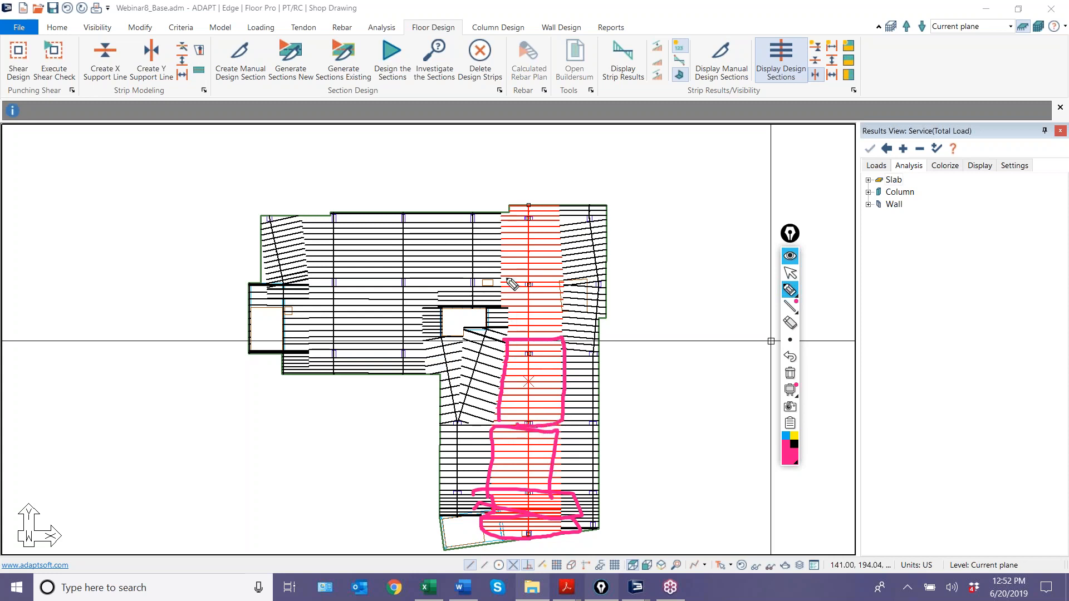
drag(509, 338, 507, 233)
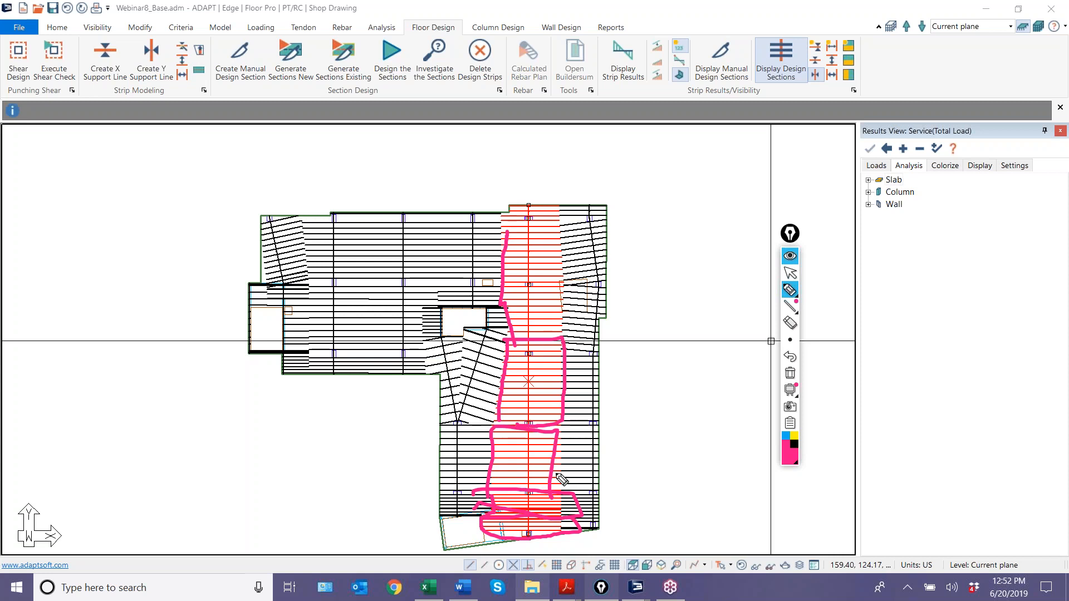
click(790, 273)
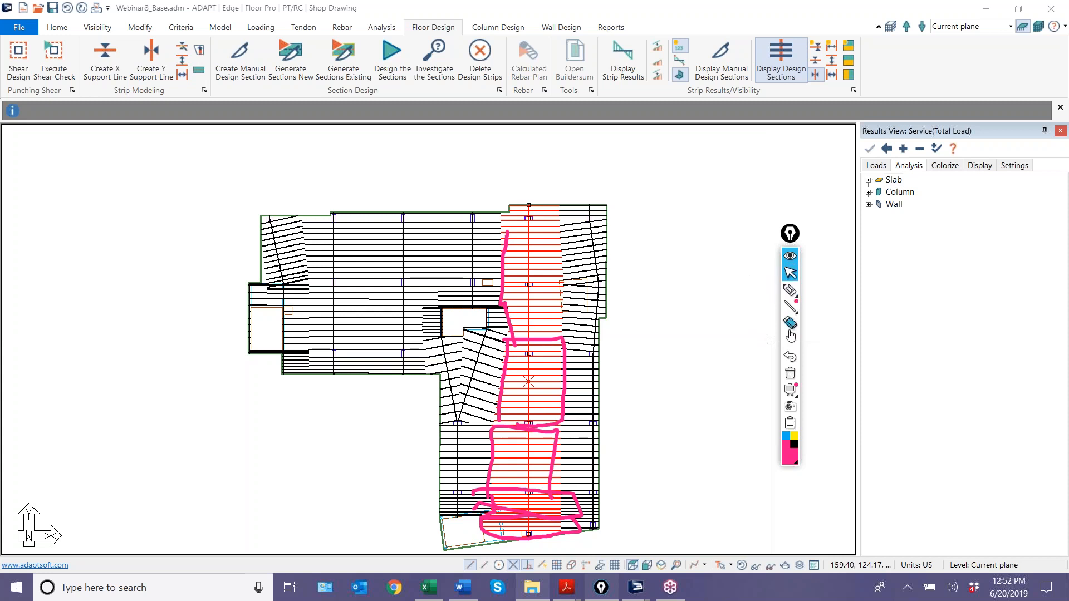
click(791, 374)
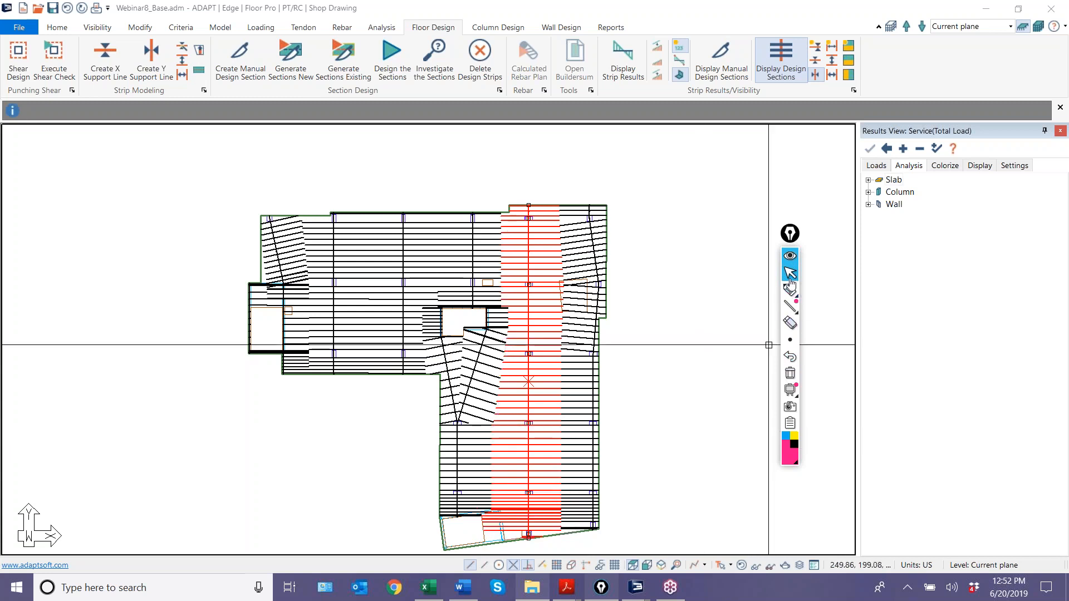
Step: Inspect the long Y-direction strip's sections near the lower slab edge in the support line's Design Sections properties, and clear the selection
scroll(554, 551, up, 5)
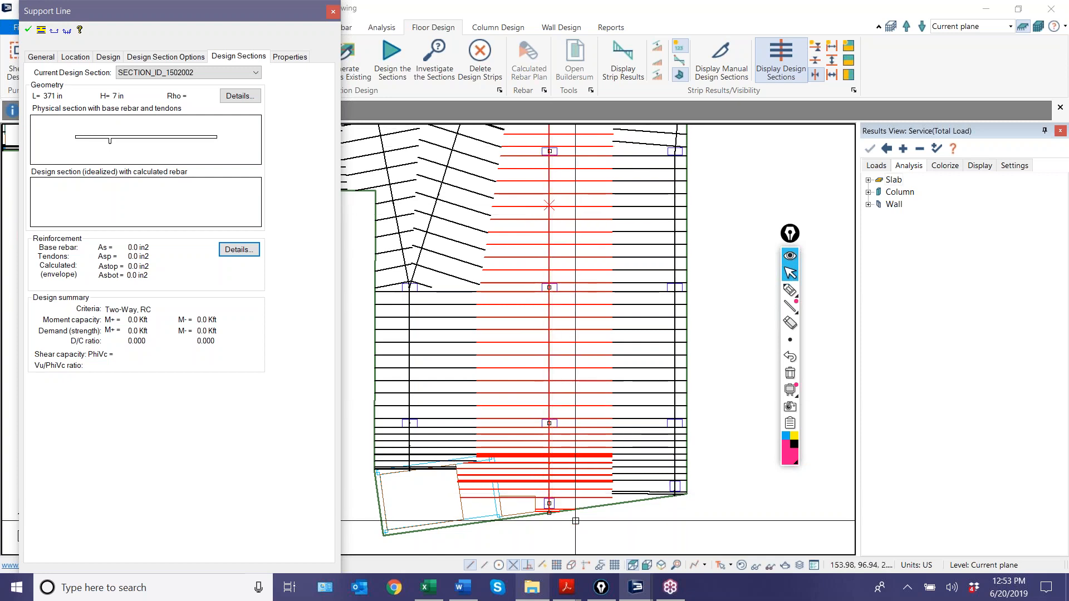
key(Escape)
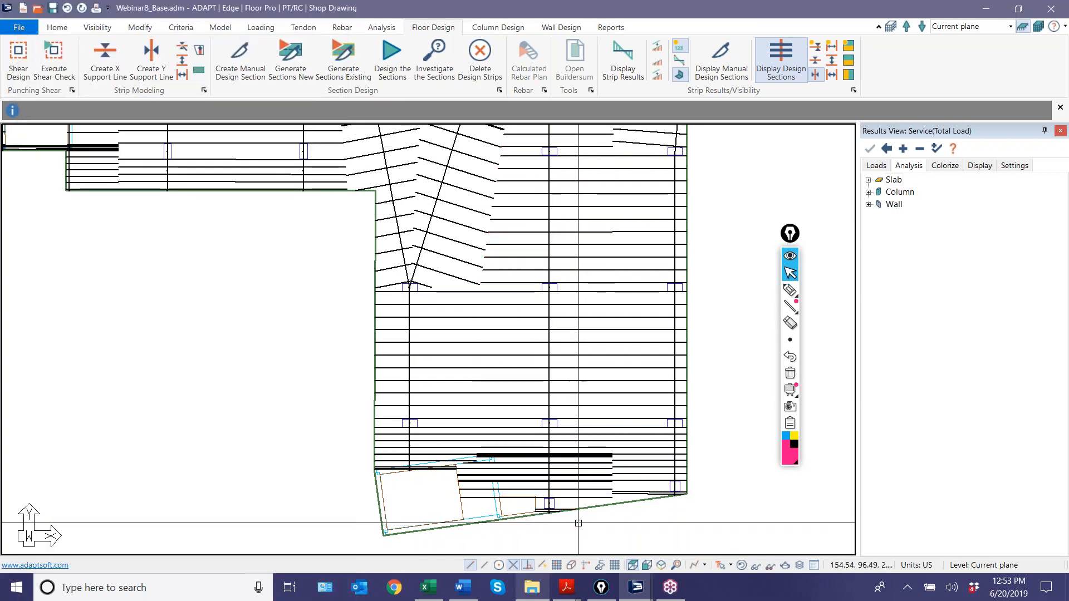
scroll(578, 523, down, 2)
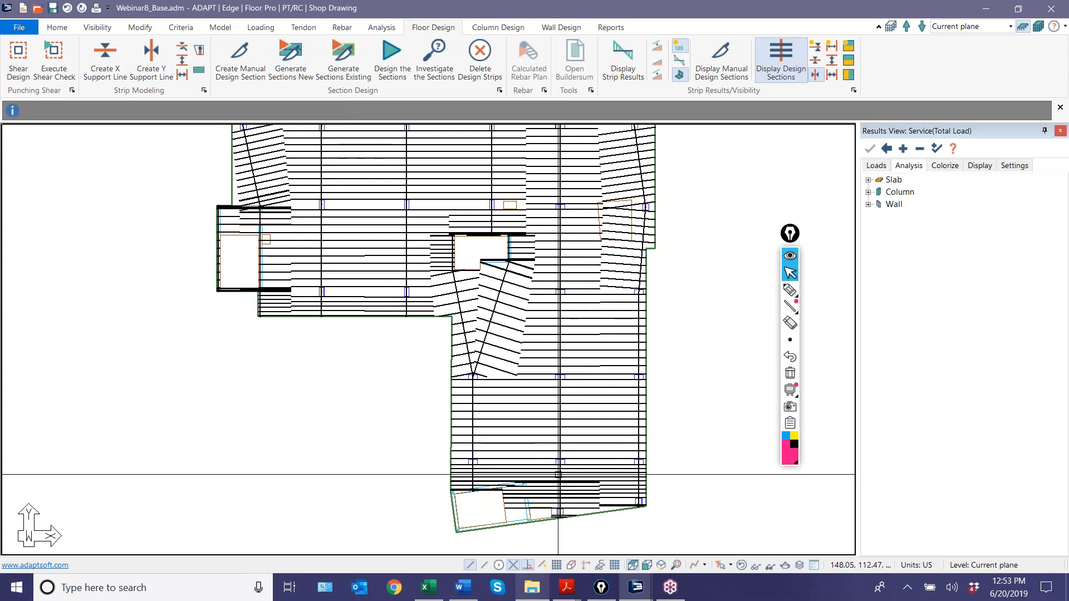
click(546, 479)
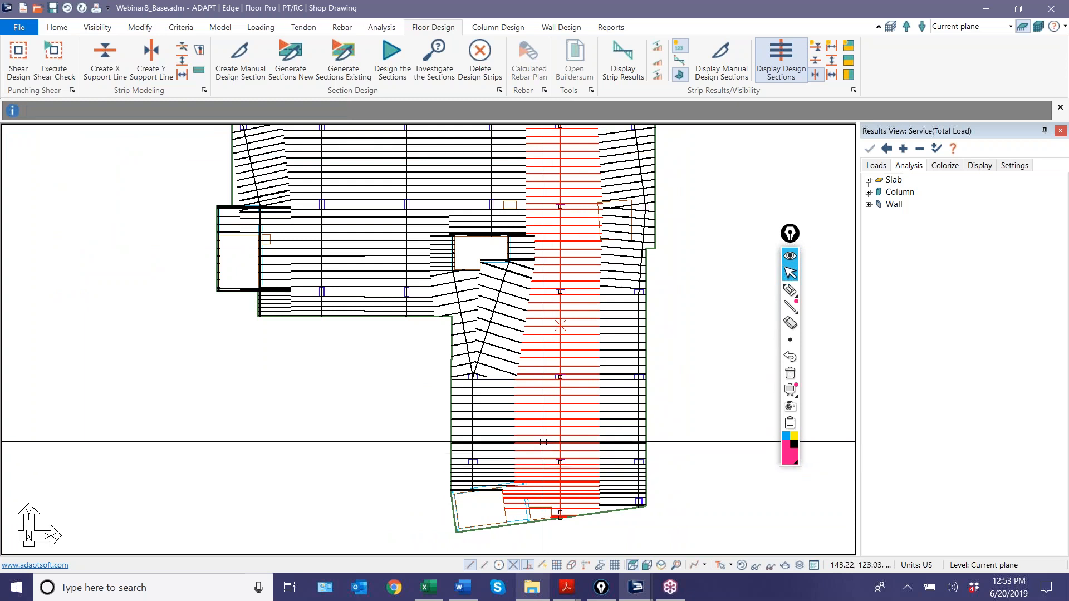
scroll(538, 501, down, 2)
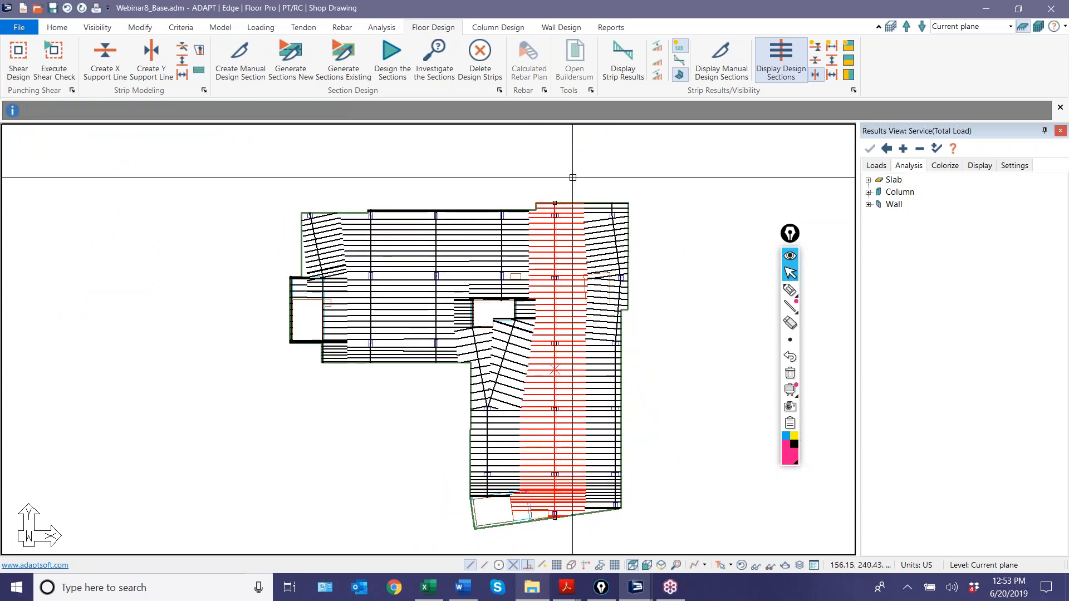
click(681, 449)
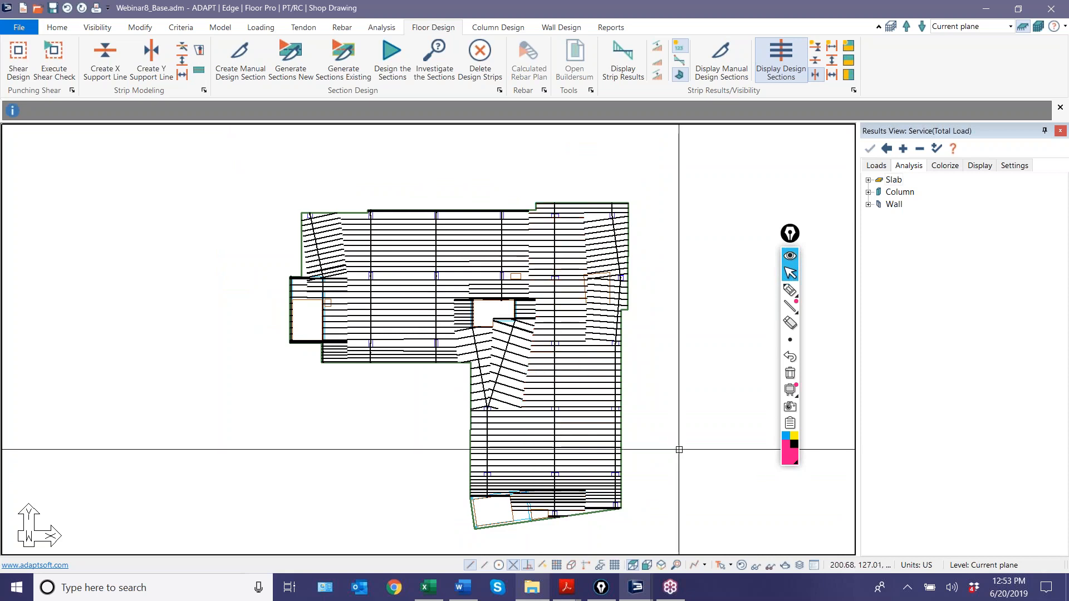
Step: Start mapping banded tendons along the long Y-direction strip right of the core opening, using the design strip width as tributary
click(304, 28)
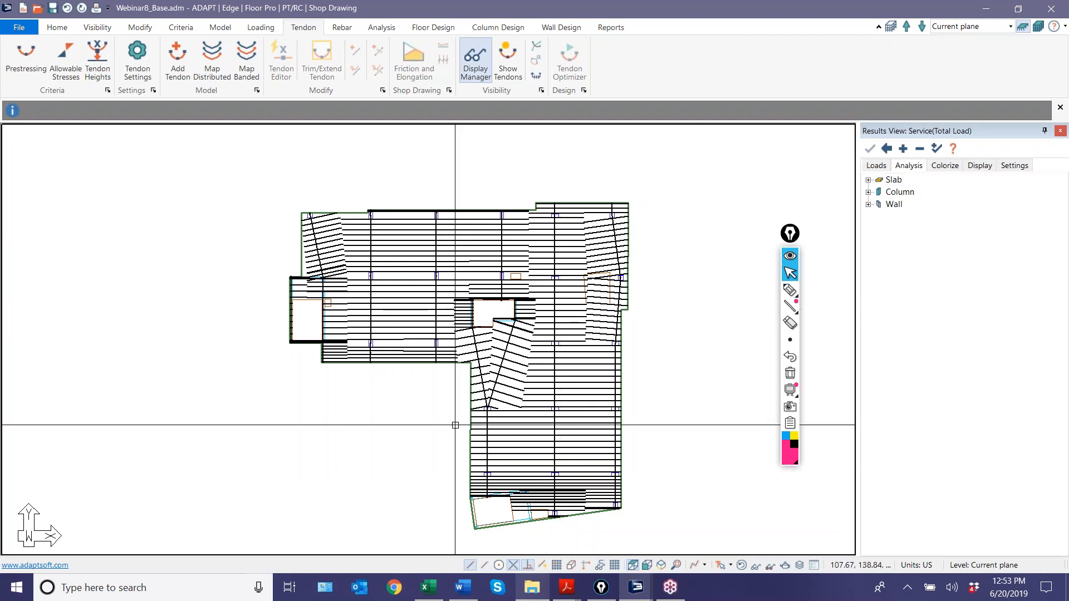
scroll(504, 412, up, 2)
click(551, 371)
scroll(557, 373, down, 2)
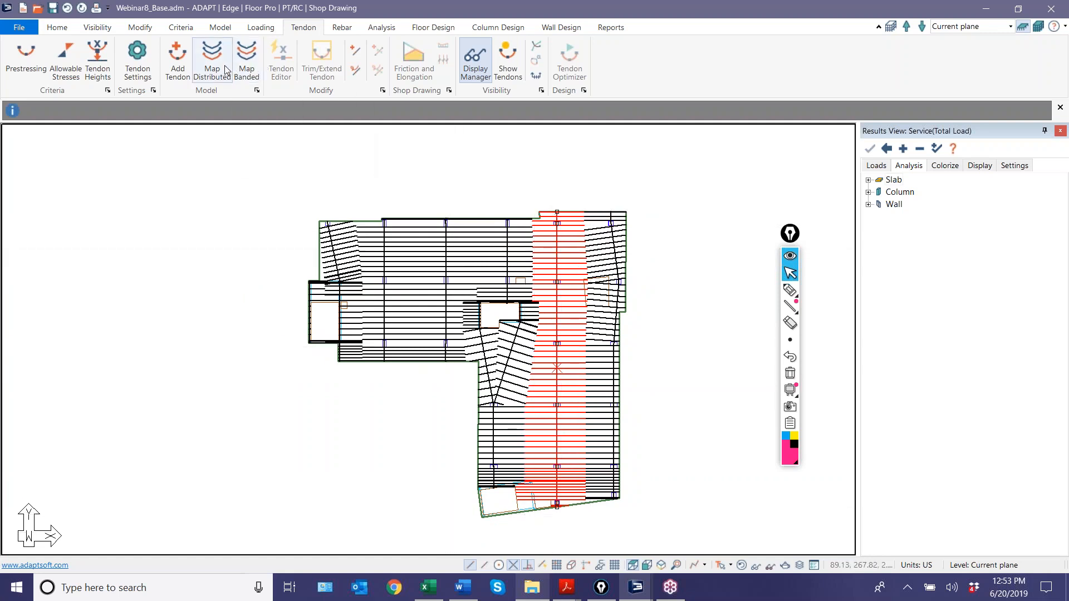
click(243, 55)
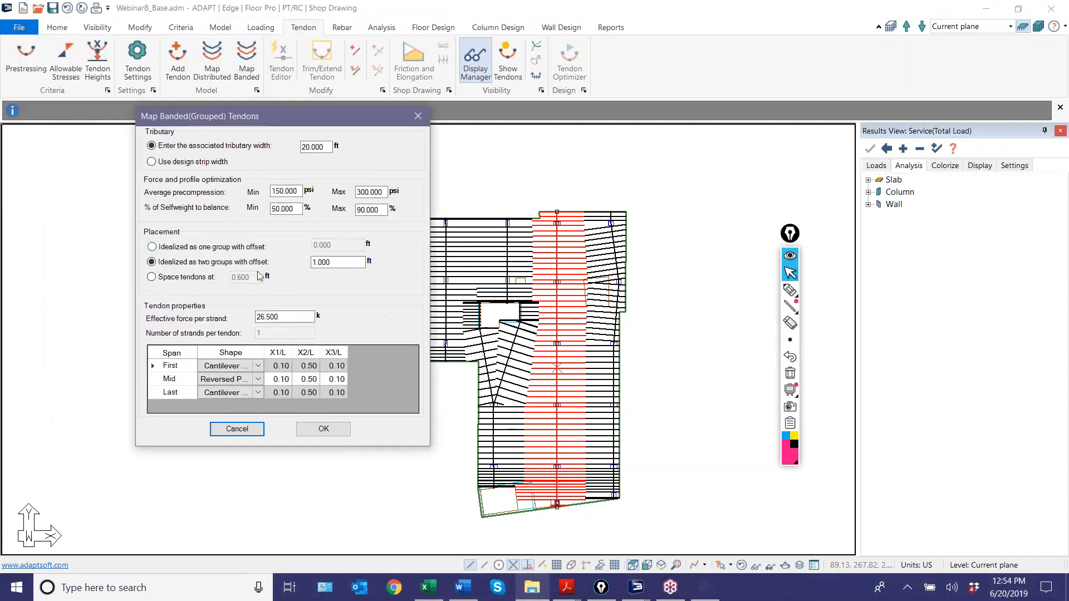
click(154, 163)
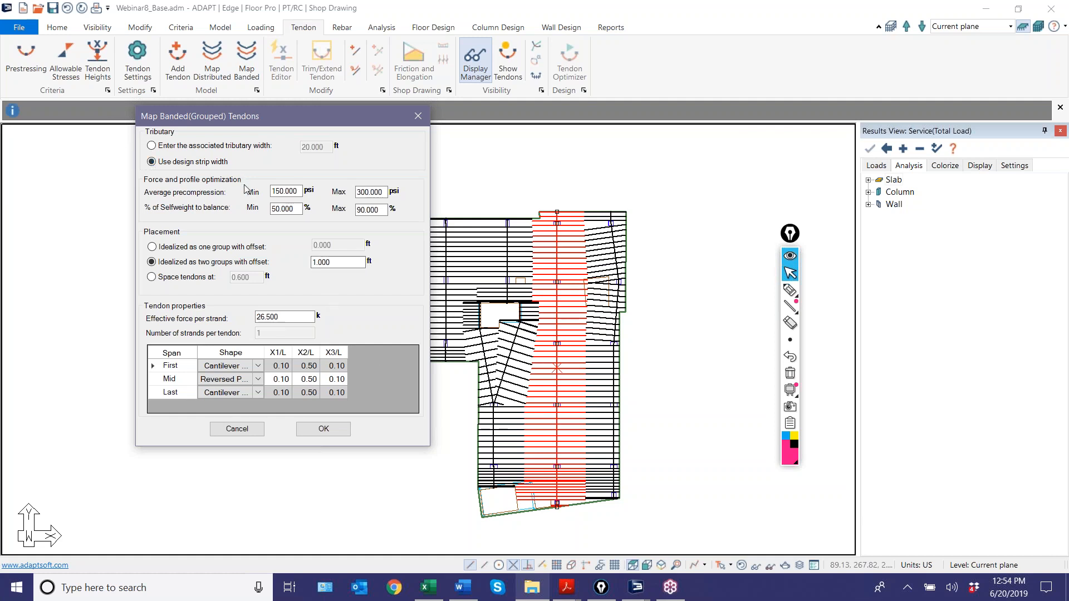
Step: Set the banded tendons' average precompression limits to a minimum of 125 psi and a maximum of 300 psi
double_click(292, 191)
text(125)
key(Tab)
text(300)
key(Tab)
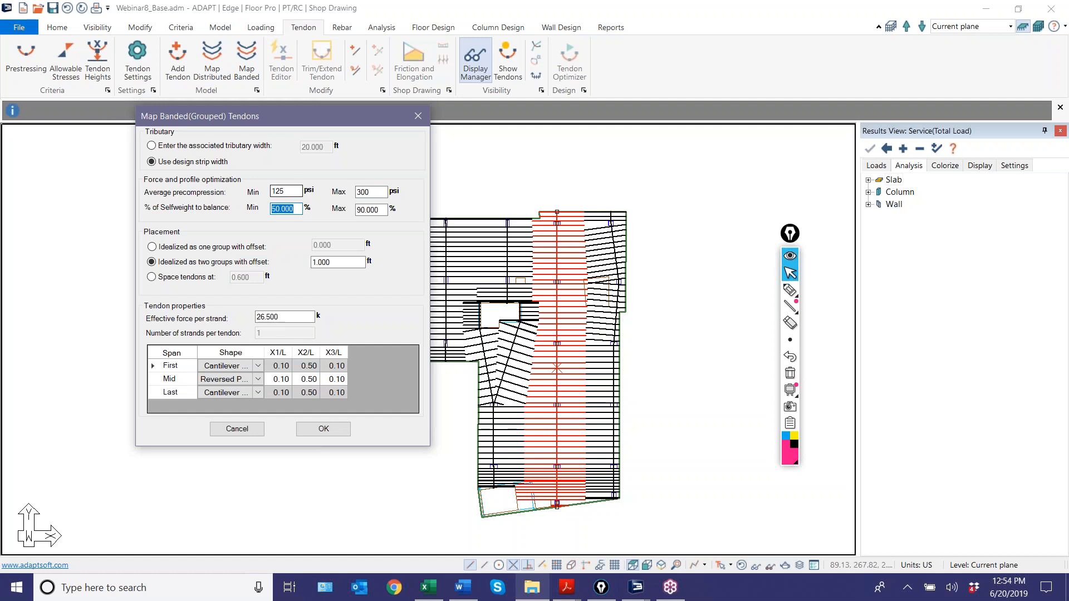
key(Tab)
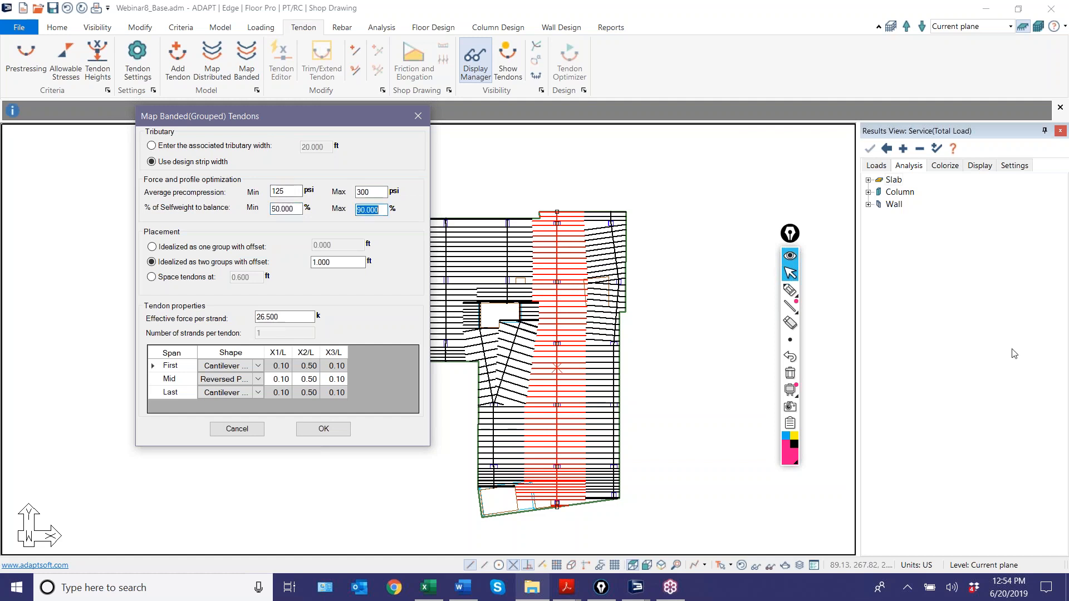
click(1028, 347)
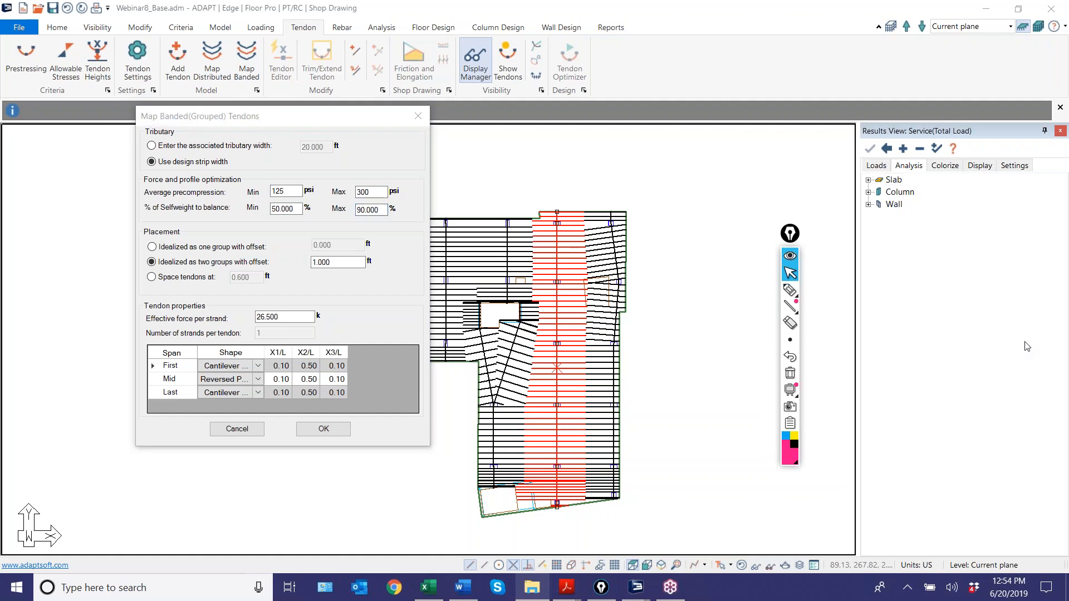
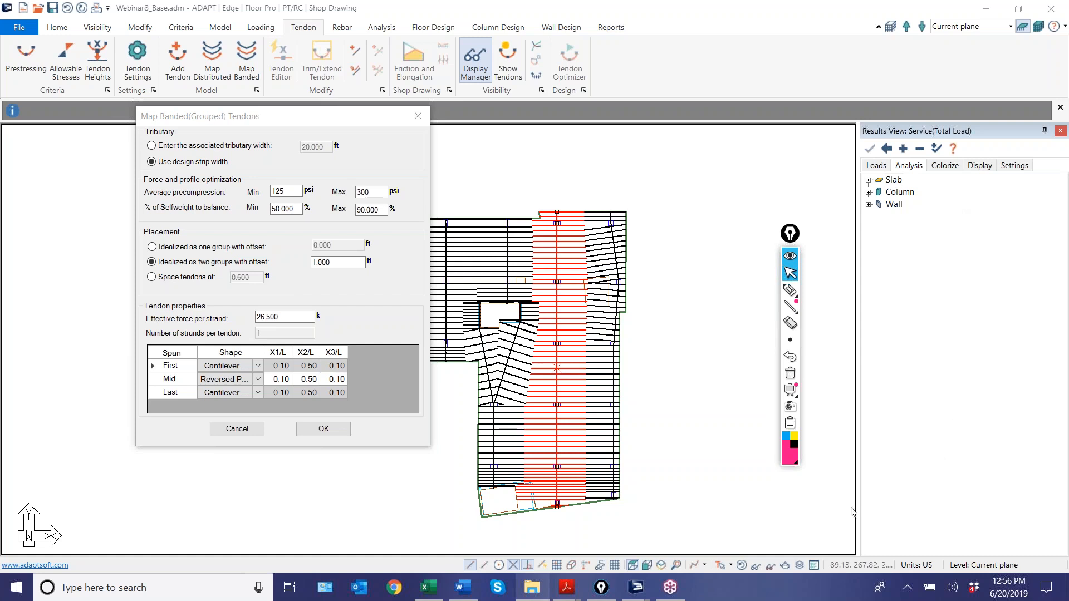
click(745, 529)
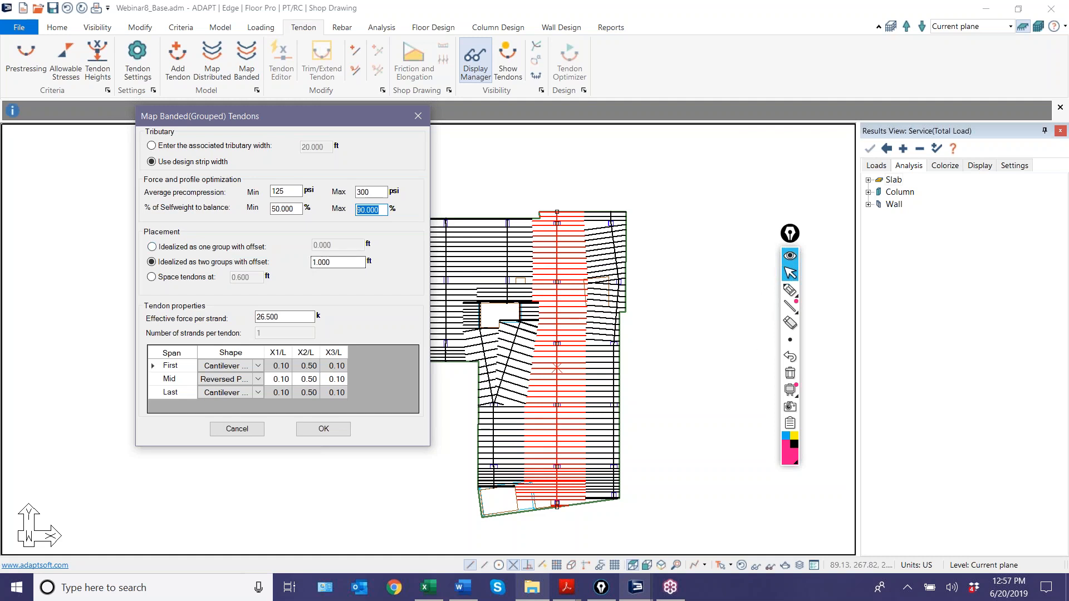
Step: Choose placement with tendons spaced at 0.600 ft, illustrate it with pen strokes across the selected strip's lower part, and erase them
click(152, 278)
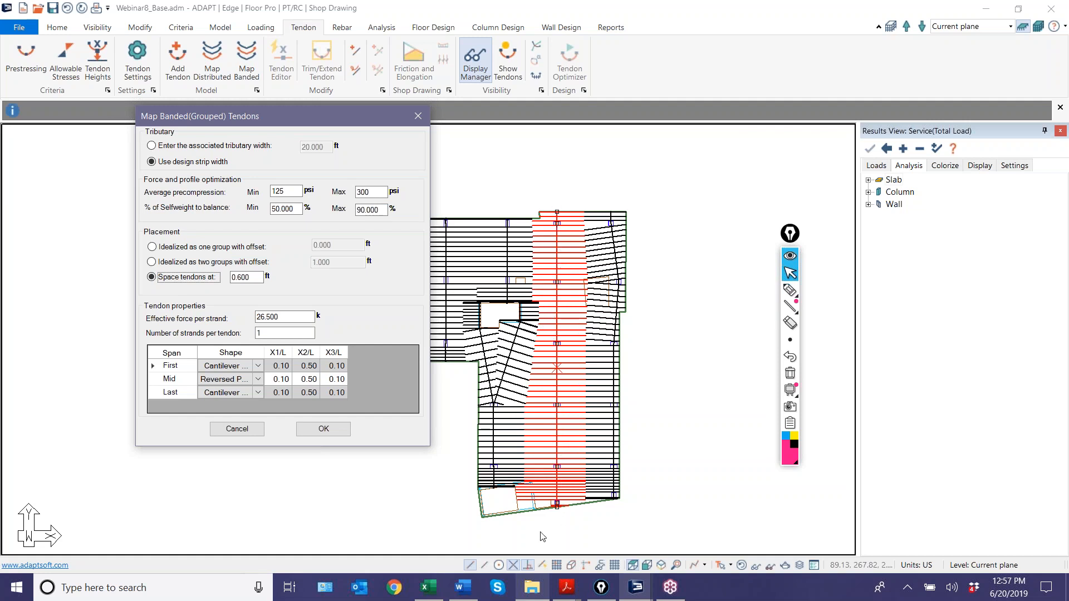
mouse_move(796, 298)
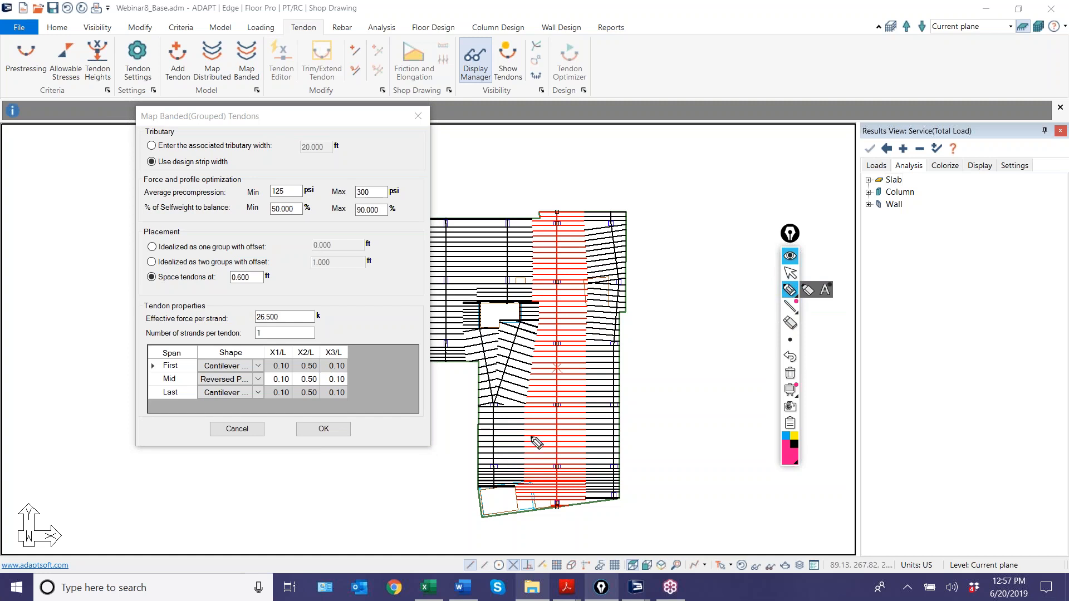
mouse_move(540, 426)
mouse_down()
mouse_move(540, 443)
mouse_move(556, 441)
mouse_up()
mouse_move(560, 426)
mouse_down()
mouse_move(562, 439)
mouse_move(574, 433)
mouse_up()
drag(578, 431, 579, 436)
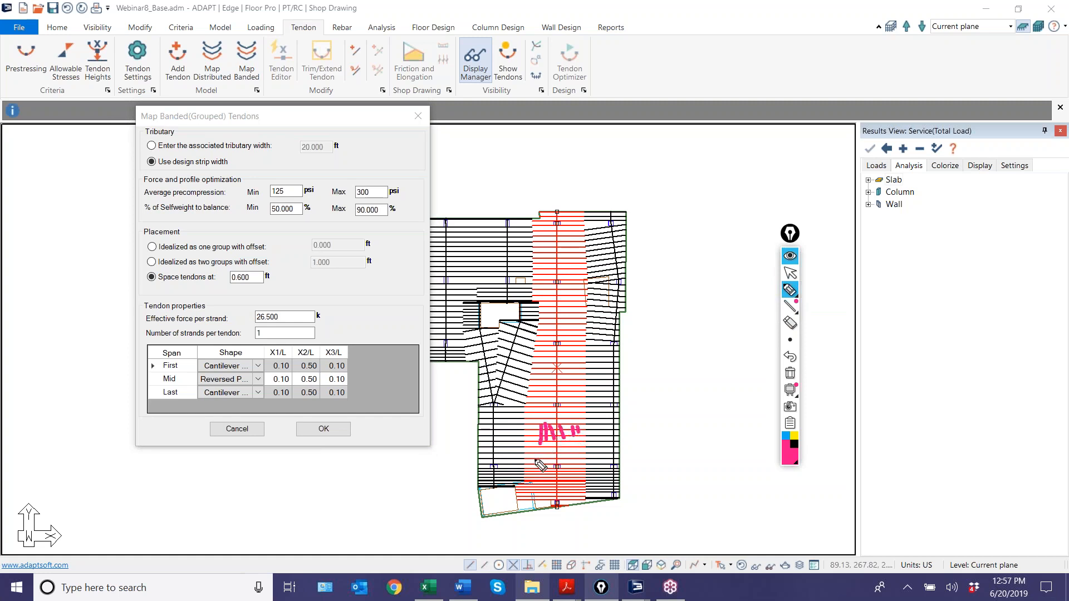
click(790, 375)
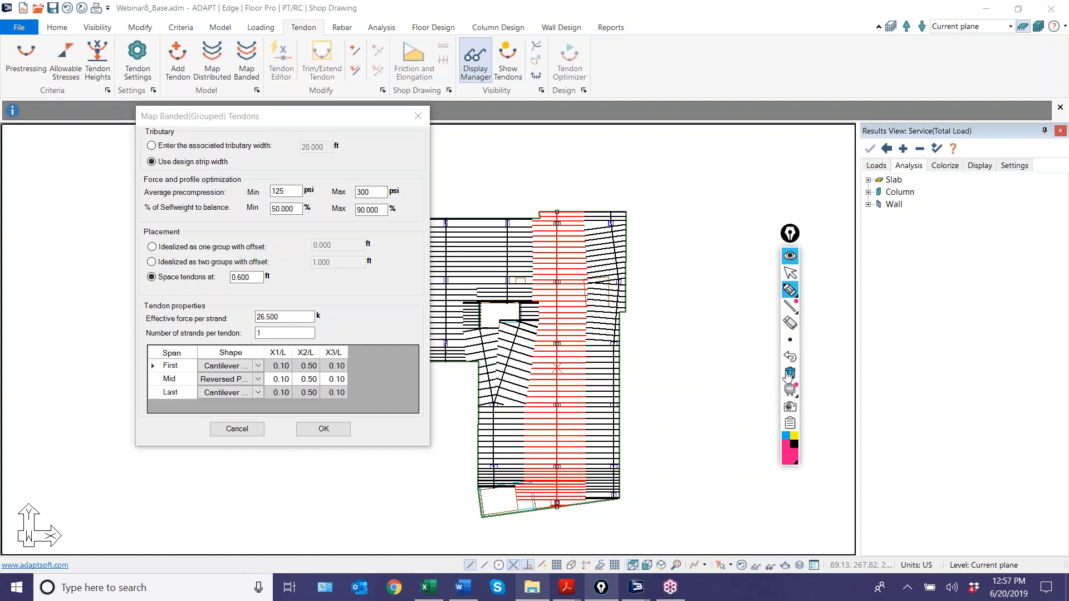
click(791, 275)
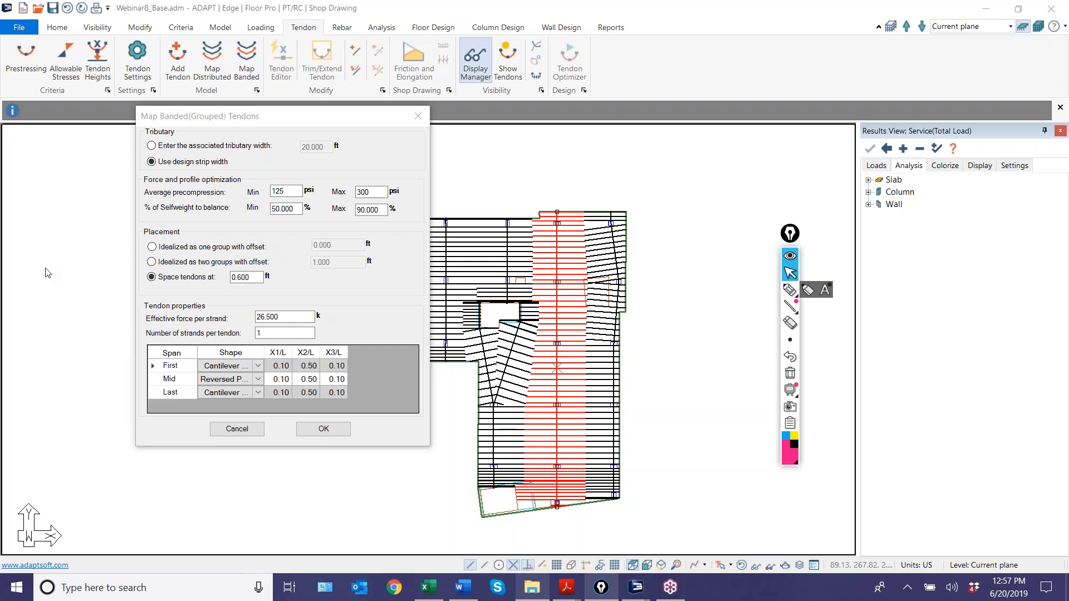
Step: Compare placement as one group and as two groups with a 1.000 ft offset, and cancel the banded tendon mapping
click(152, 248)
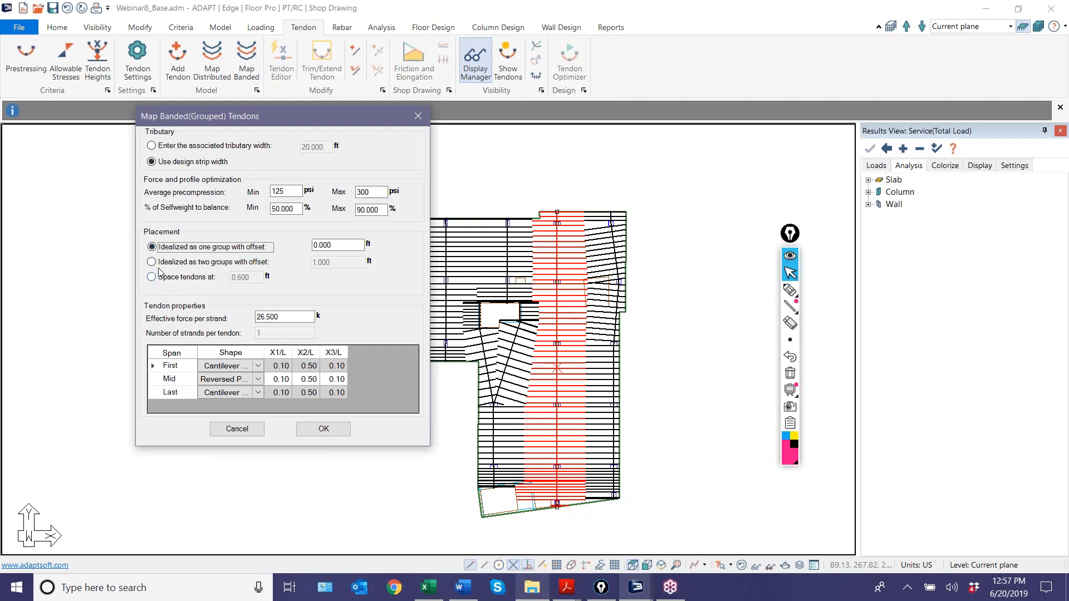
click(152, 262)
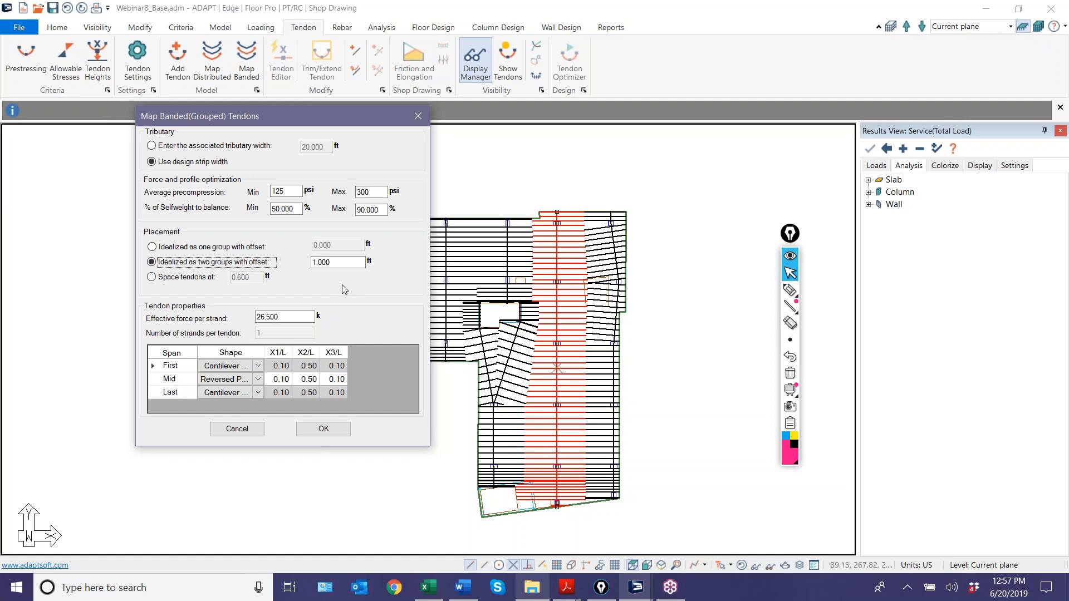
click(168, 248)
double_click(334, 245)
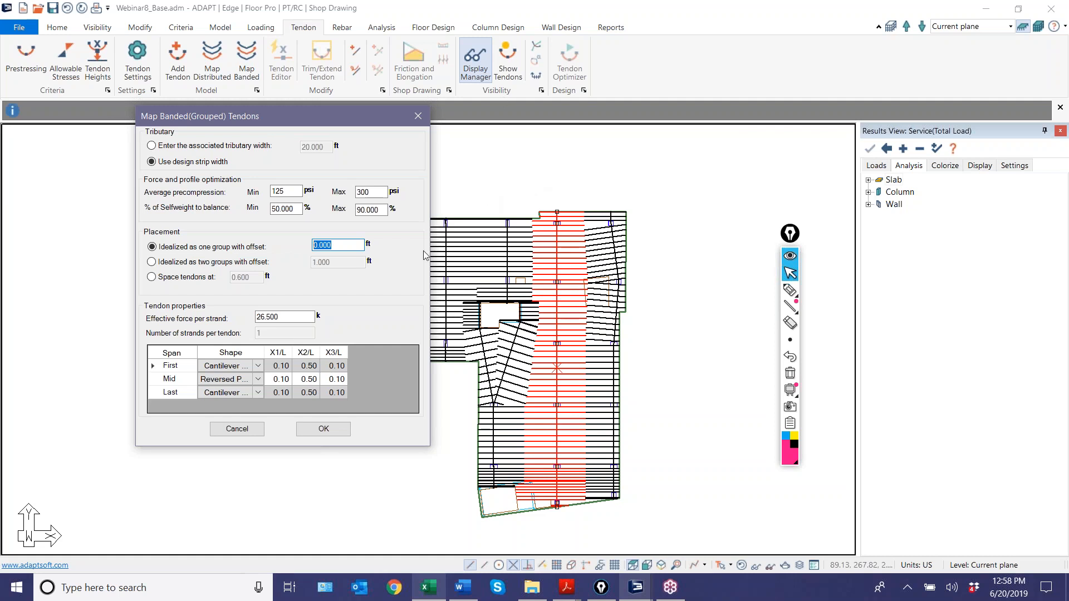
click(187, 269)
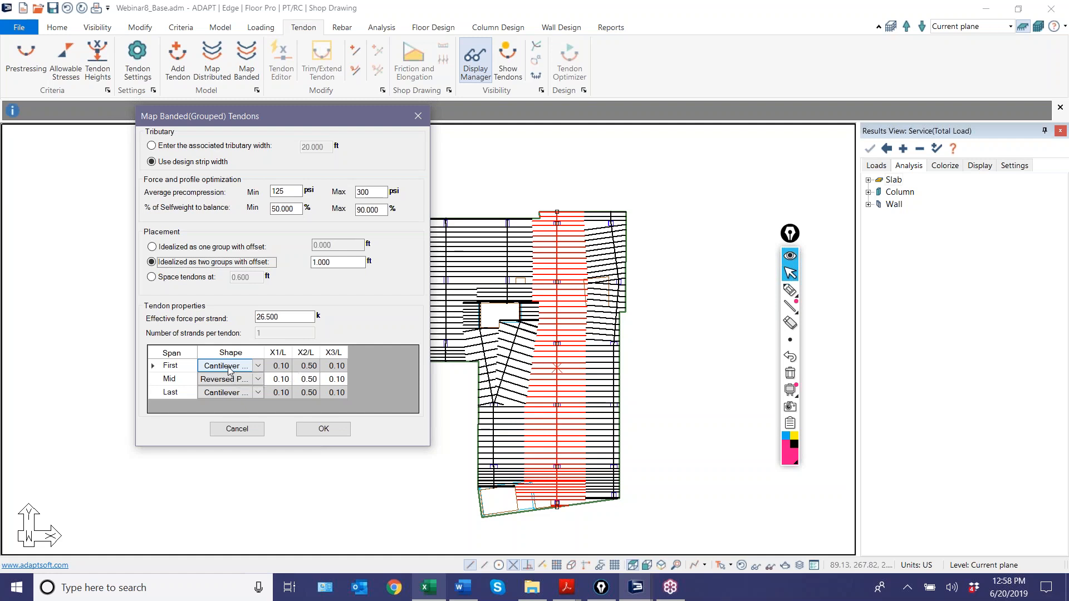
click(238, 428)
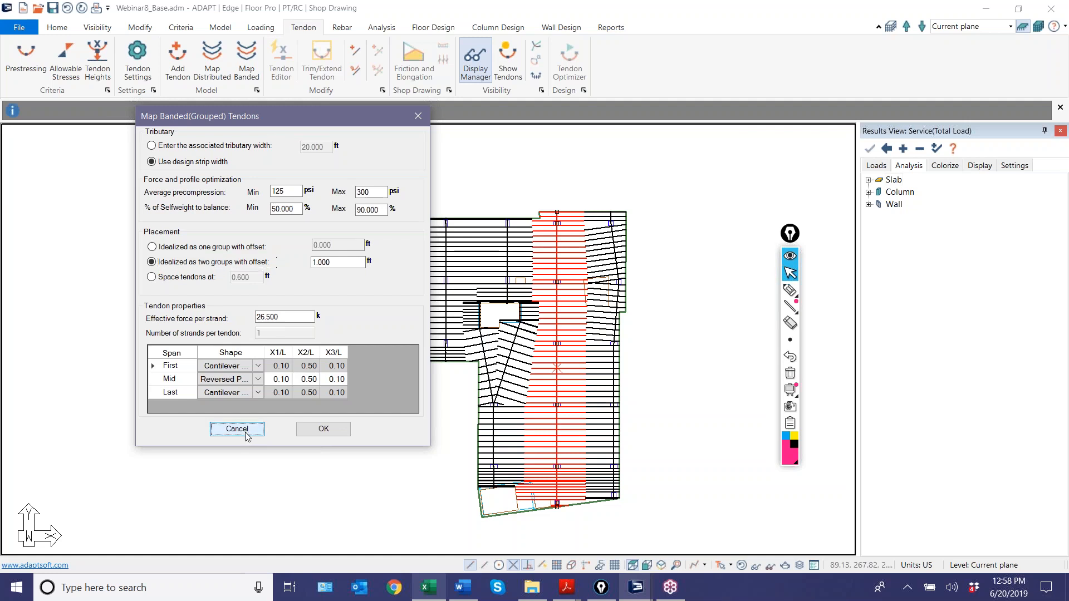
Step: Examine the long Y-direction support line's short end spans between the last columns and the lower and upper slab edges
scroll(556, 501, up, 5)
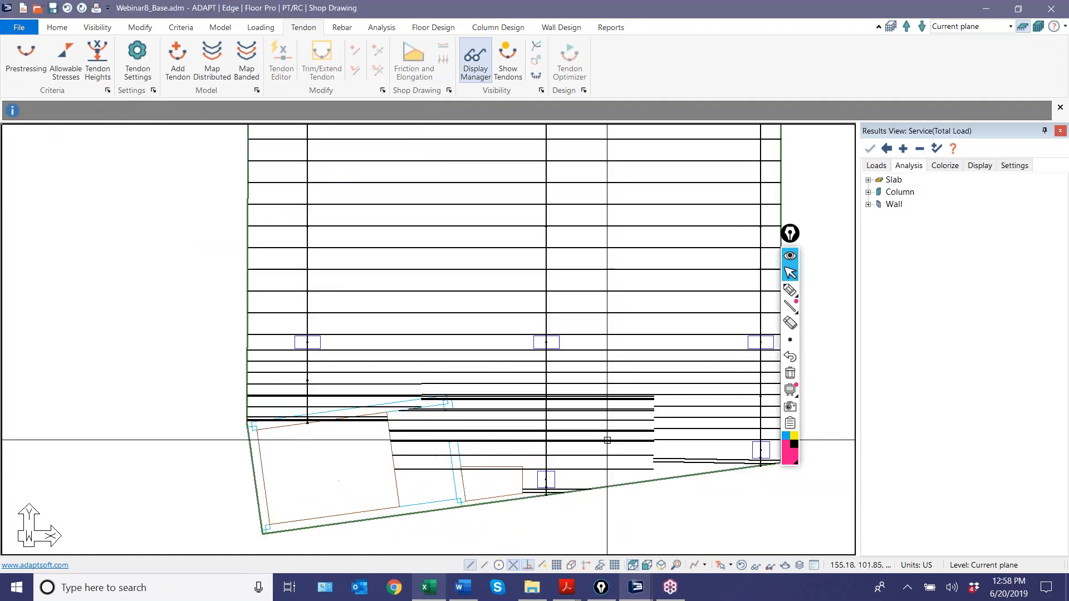
scroll(543, 496, up, 3)
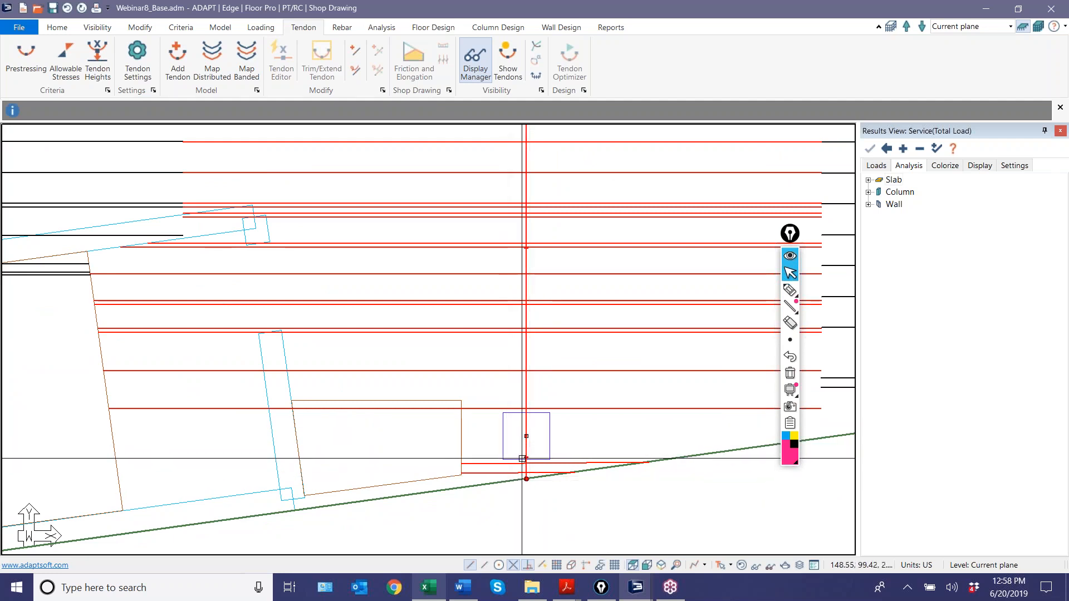
scroll(557, 518, down, 4)
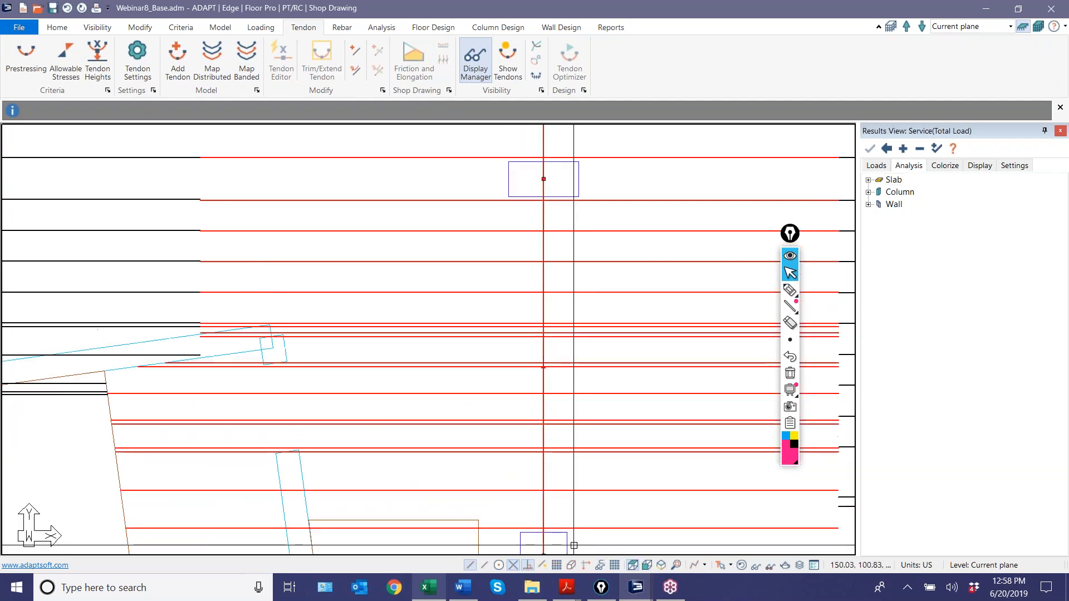
scroll(561, 523, down, 6)
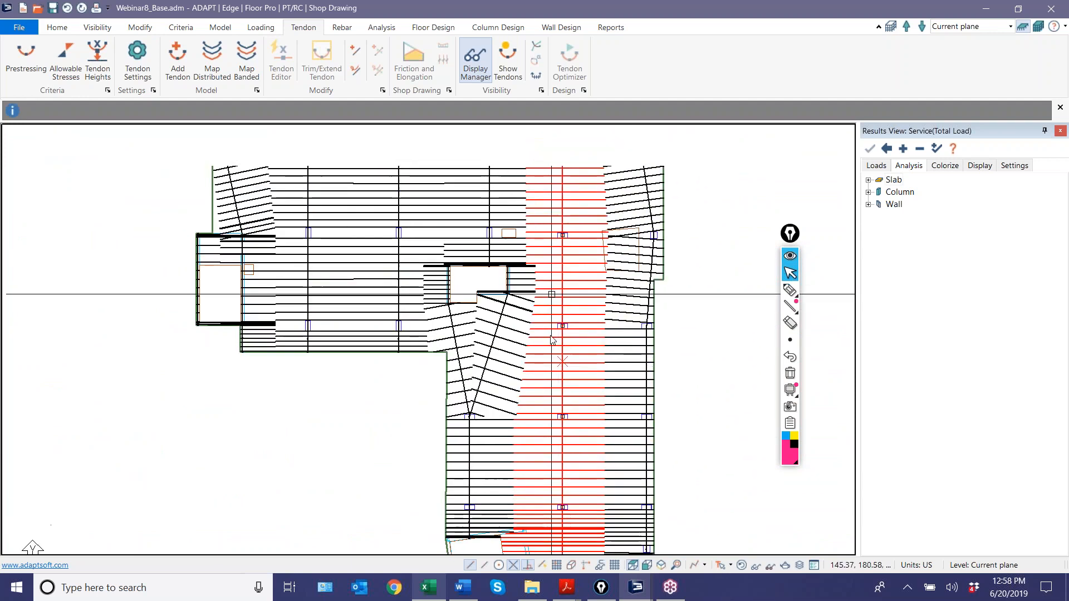
scroll(528, 345, up, 6)
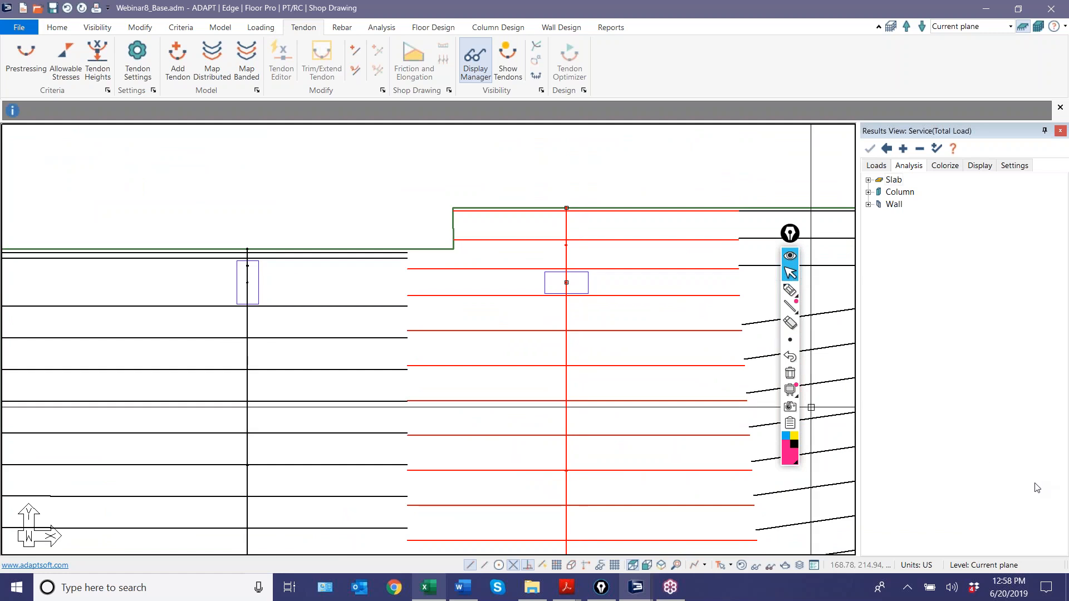
scroll(540, 219, down, 3)
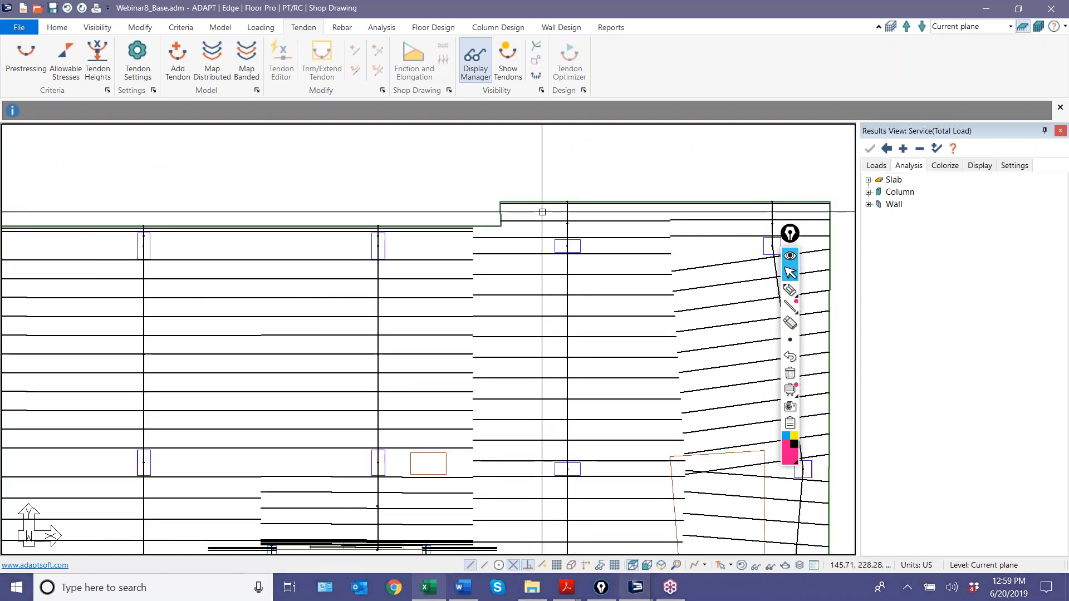
Step: Map banded tendons along the long Y-direction strip as two groups with a 1.000 ft offset, using reversed parabola shapes for the first and last spans
click(540, 219)
scroll(540, 219, down, 3)
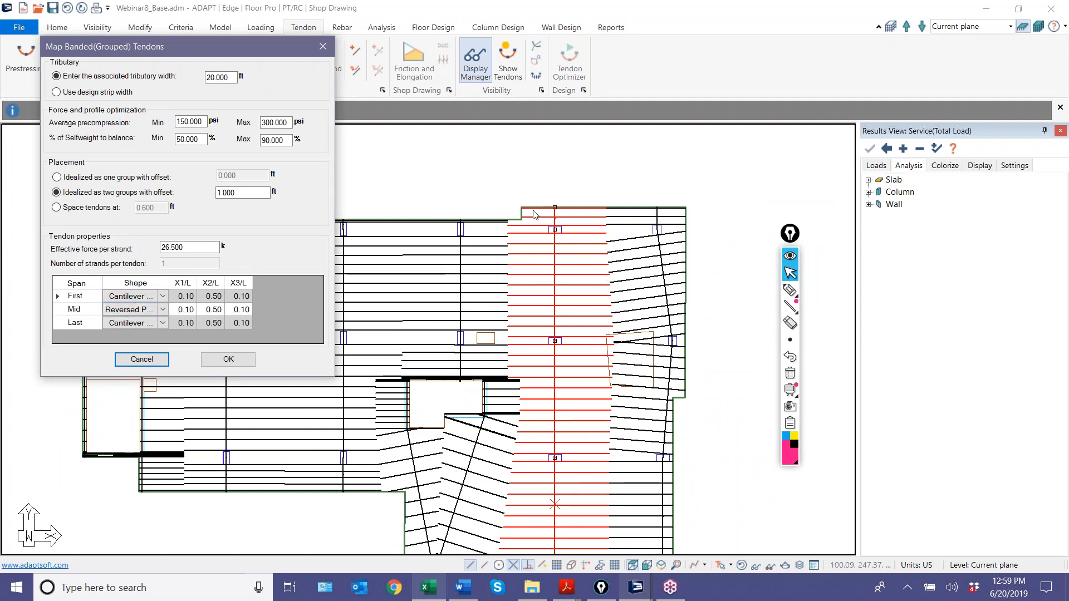
click(164, 296)
click(158, 309)
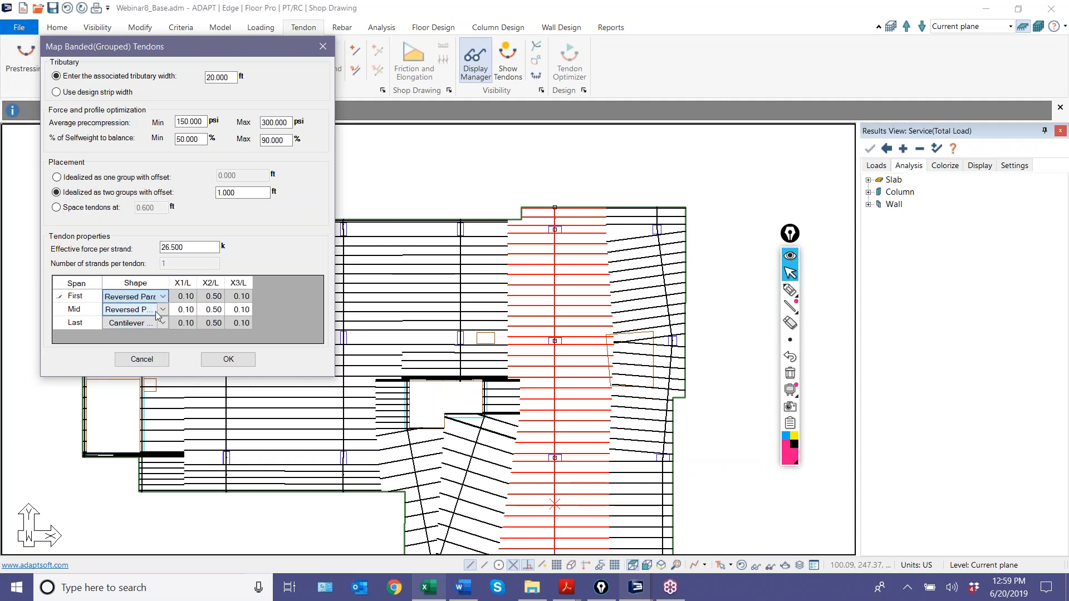
click(160, 323)
click(162, 323)
click(134, 349)
click(225, 359)
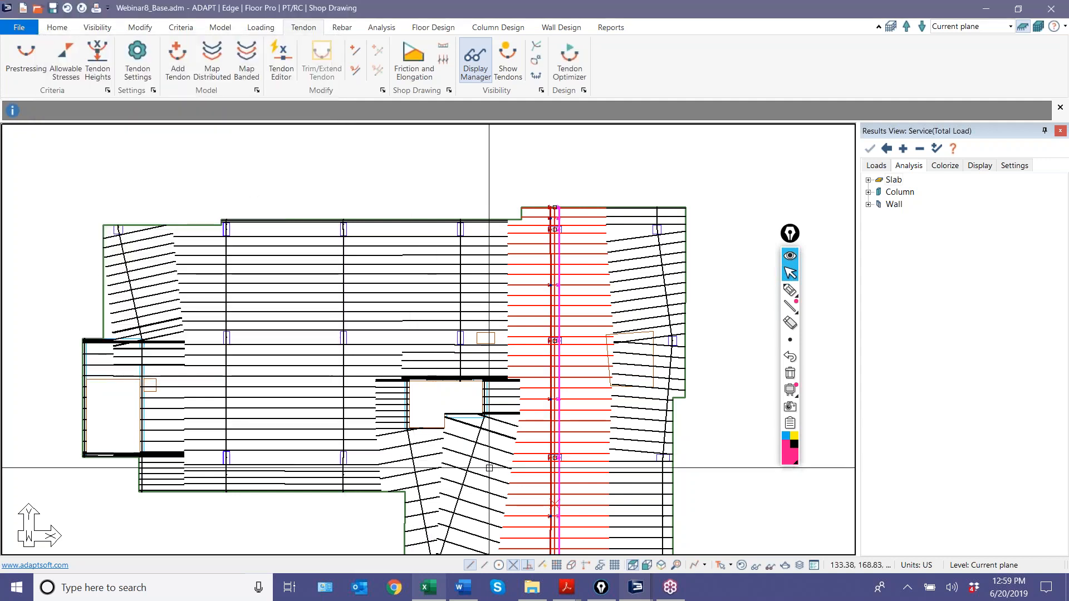
Step: Turn off the effective force labels in the tendon display, keeping control points and their heights shown
scroll(538, 330, down, 3)
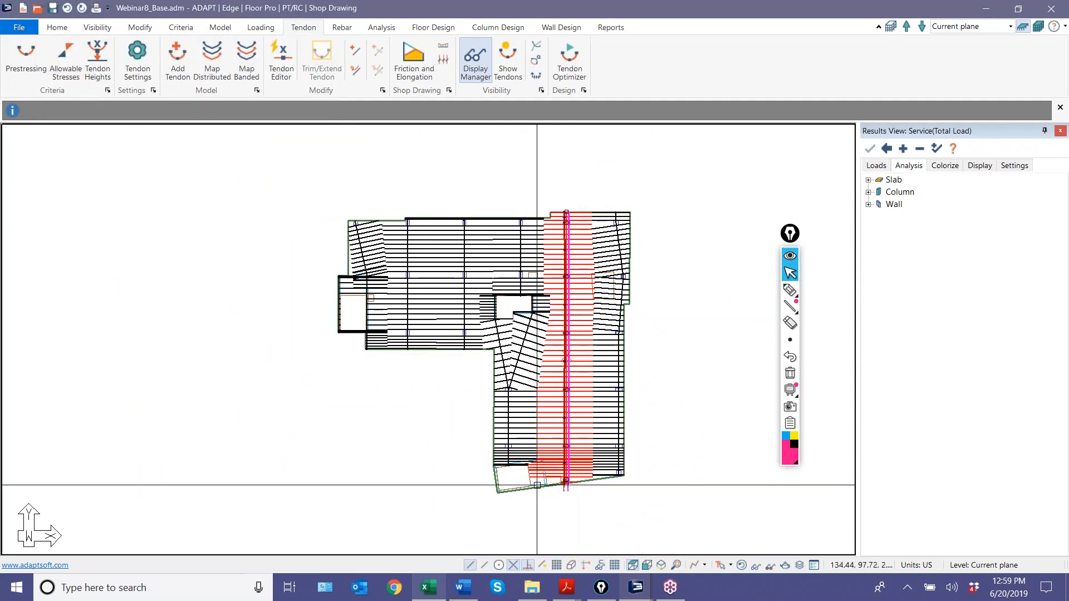
scroll(570, 502, up, 2)
scroll(571, 502, up, 5)
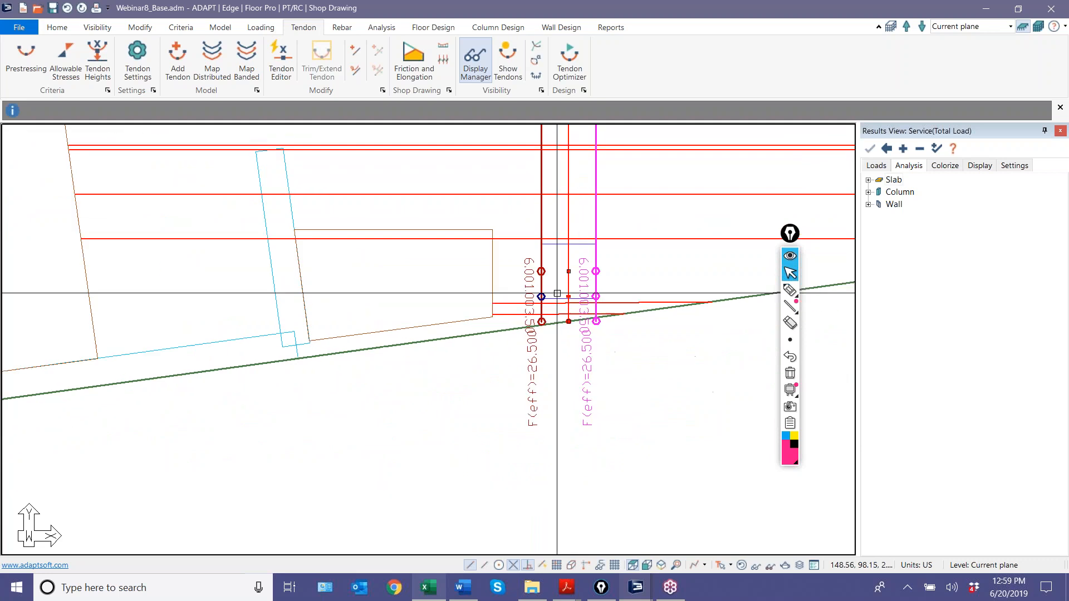
click(468, 60)
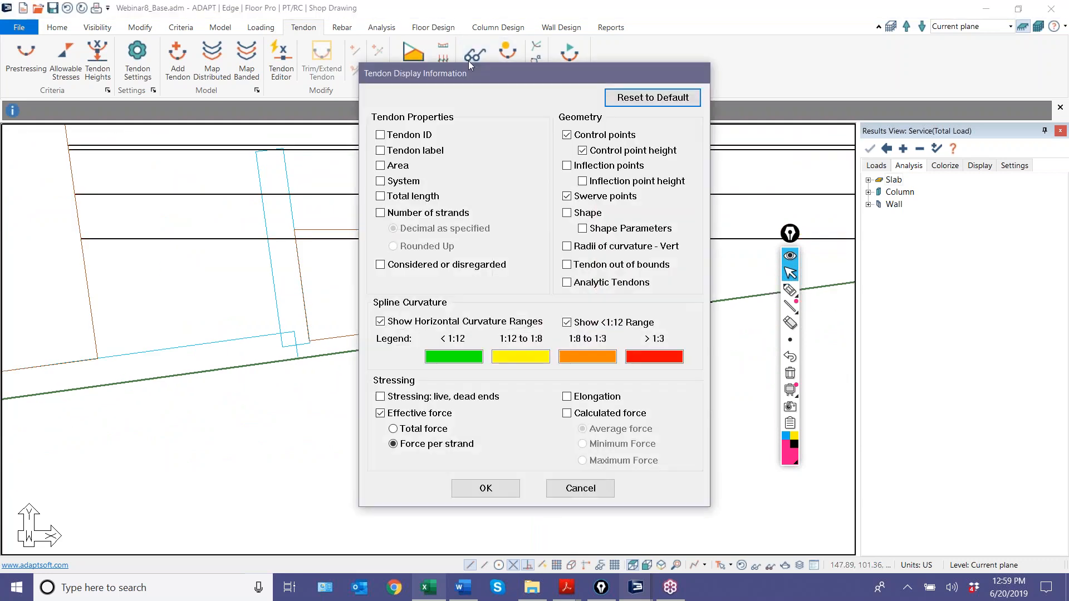
click(381, 414)
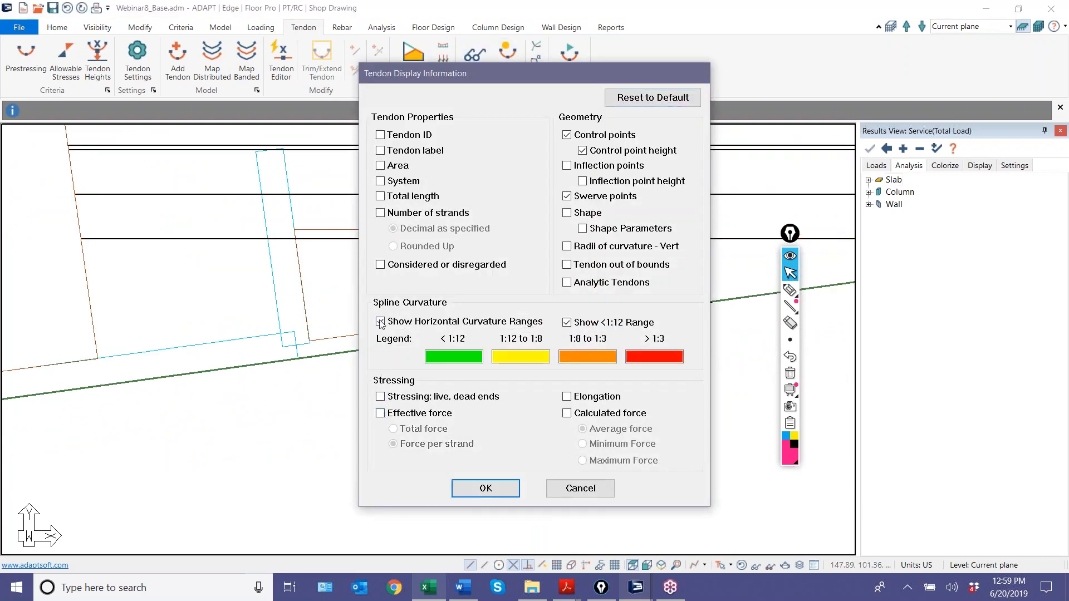
click(480, 489)
Step: Examine the two mapped tendons' control point heights at the lower and upper slab edges
scroll(575, 489, up, 3)
scroll(552, 368, down, 2)
scroll(589, 514, up, 3)
scroll(589, 514, down, 4)
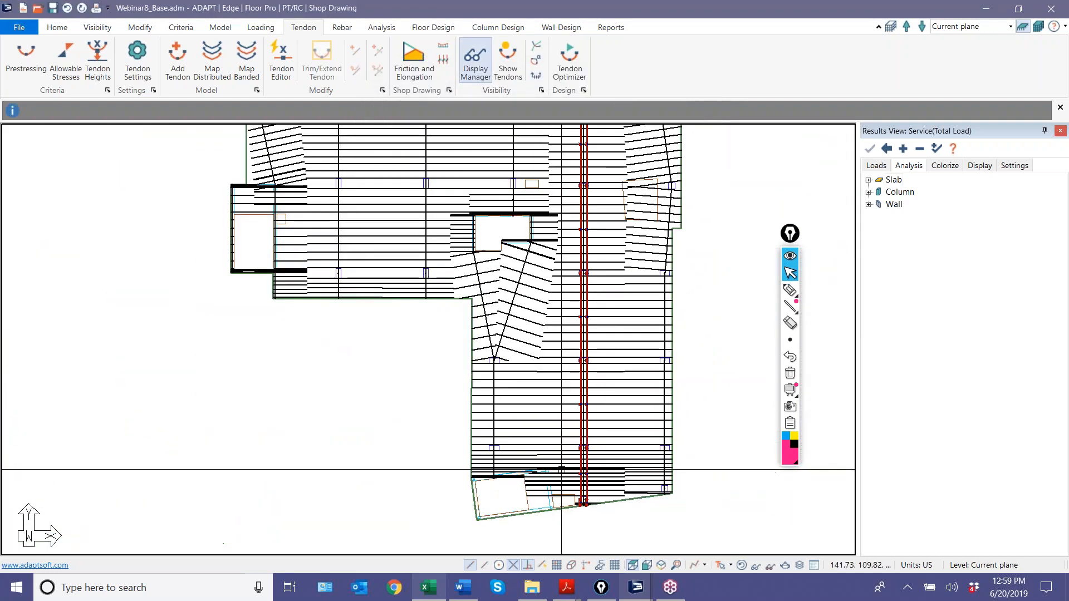
scroll(564, 318, up, 5)
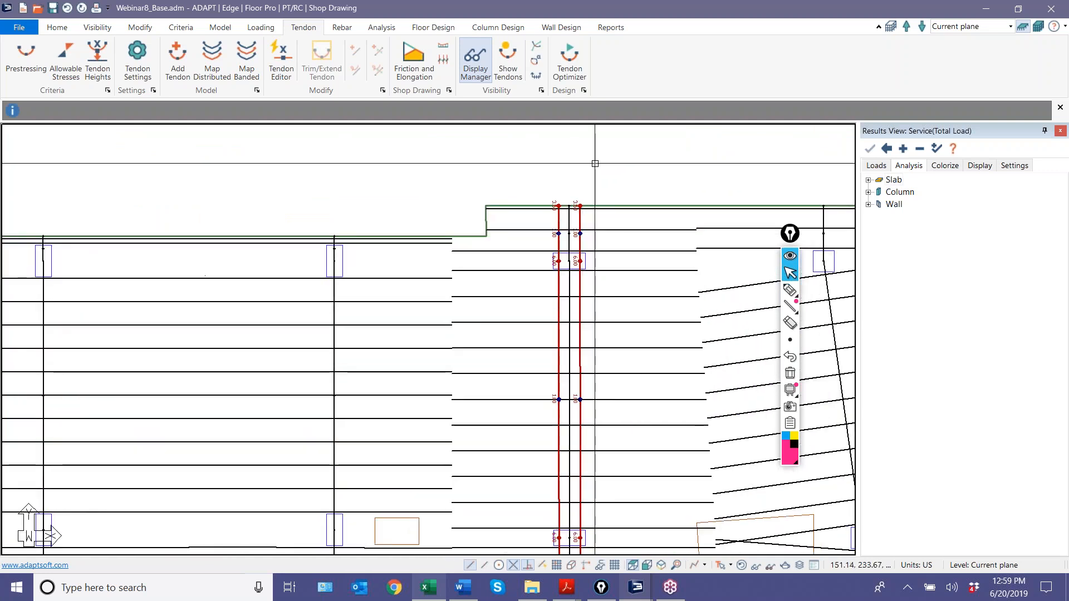
scroll(579, 216, up, 3)
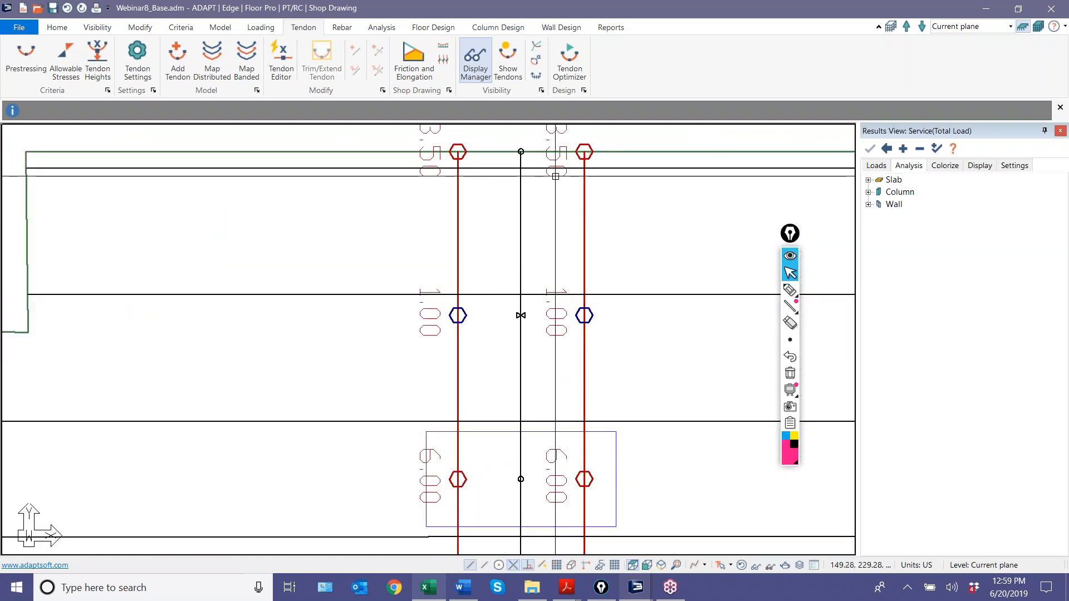
Step: Examine the shape profile, radii of curvature and span CGS values of one mapped tendon near the upper slab edge
scroll(556, 176, down, 2)
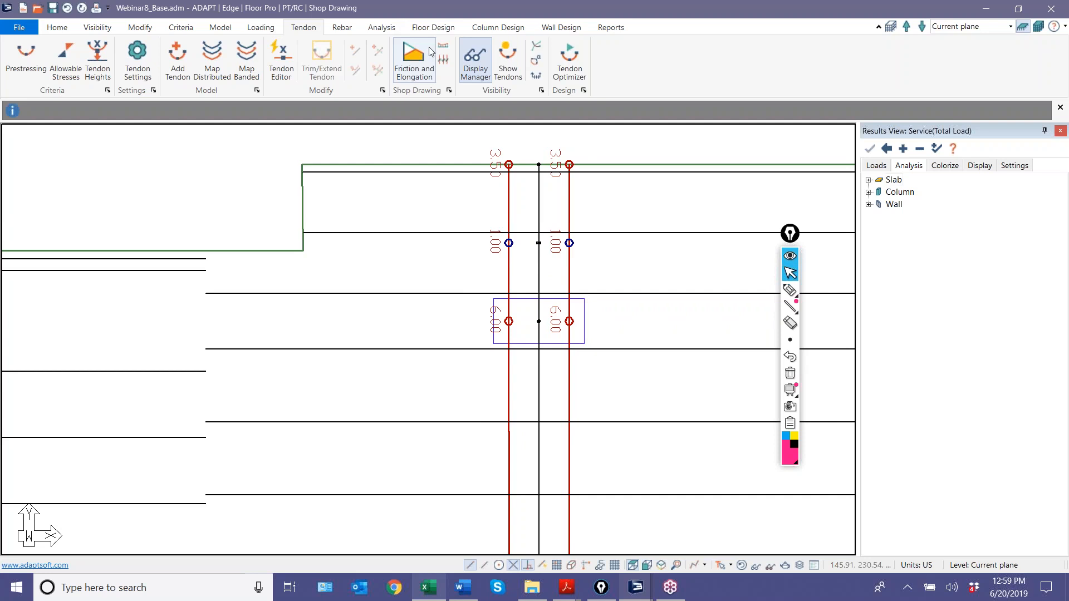
double_click(508, 214)
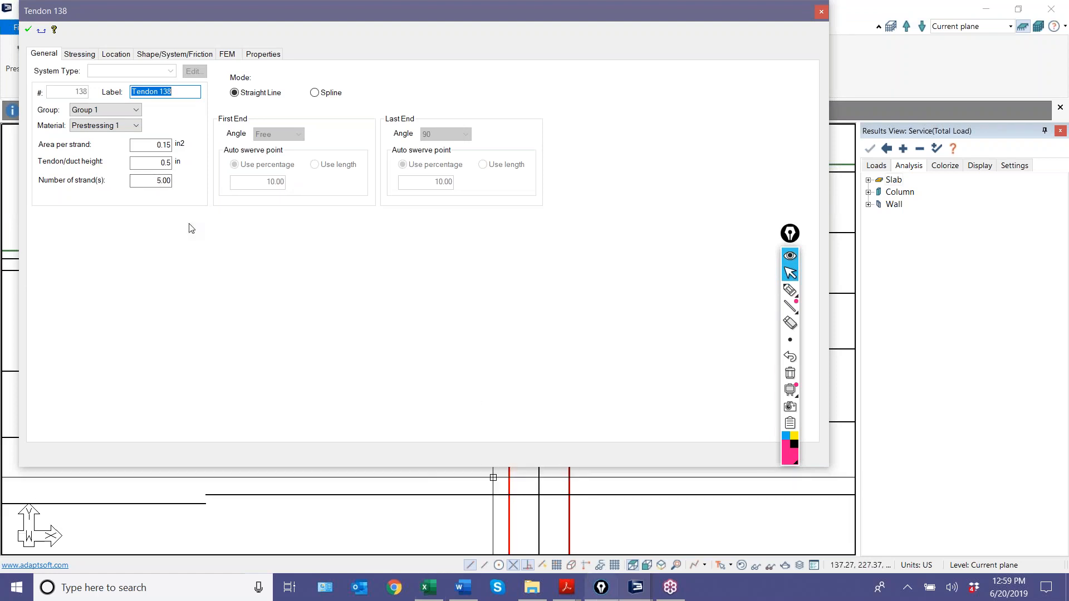
click(179, 53)
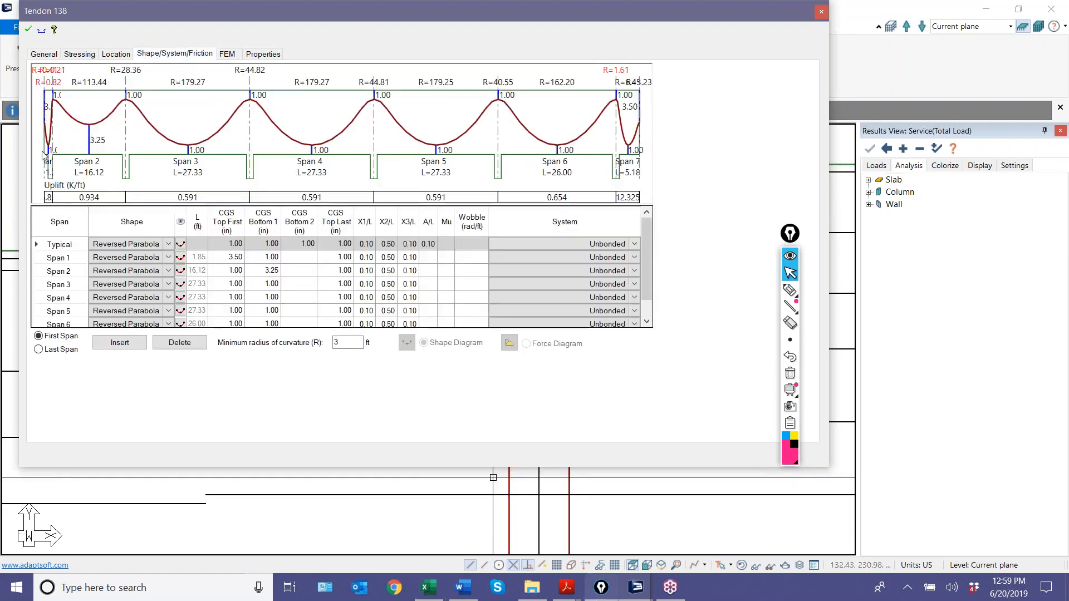
scroll(58, 131, up, 4)
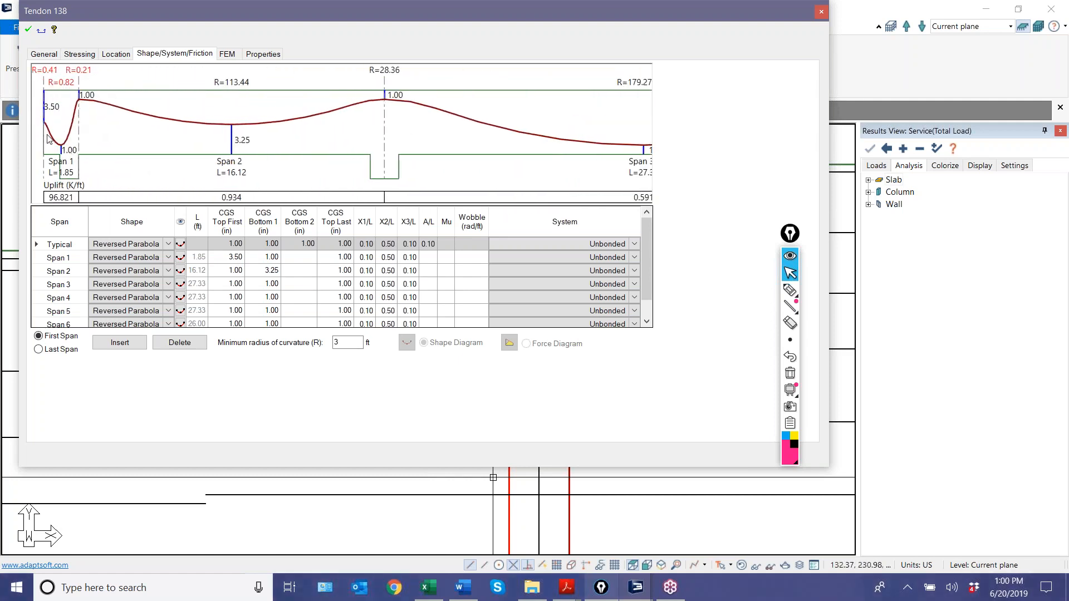
scroll(71, 133, down, 4)
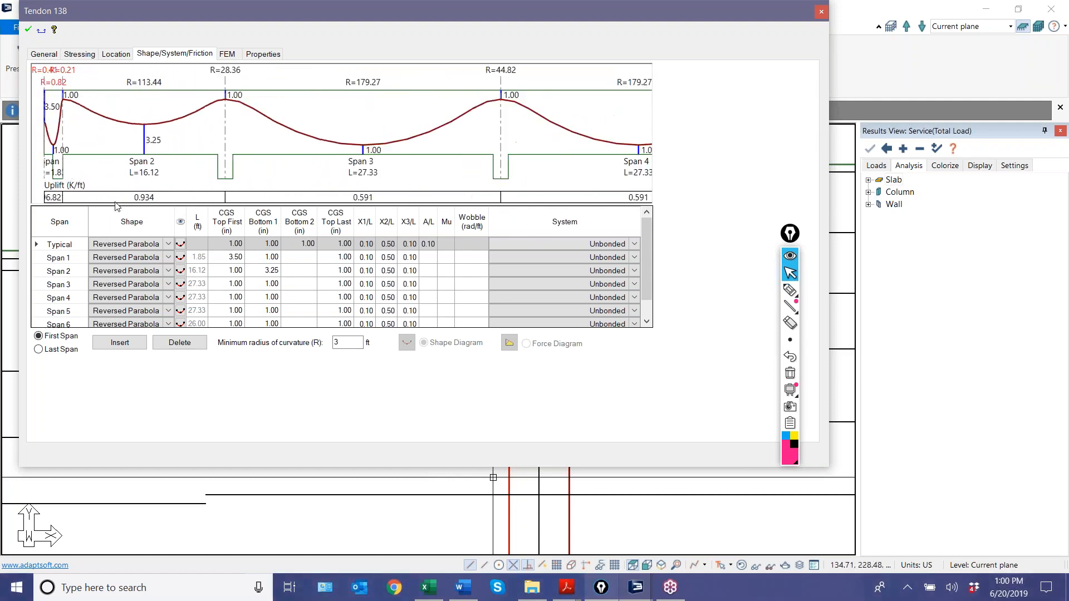
scroll(203, 249, down, 1)
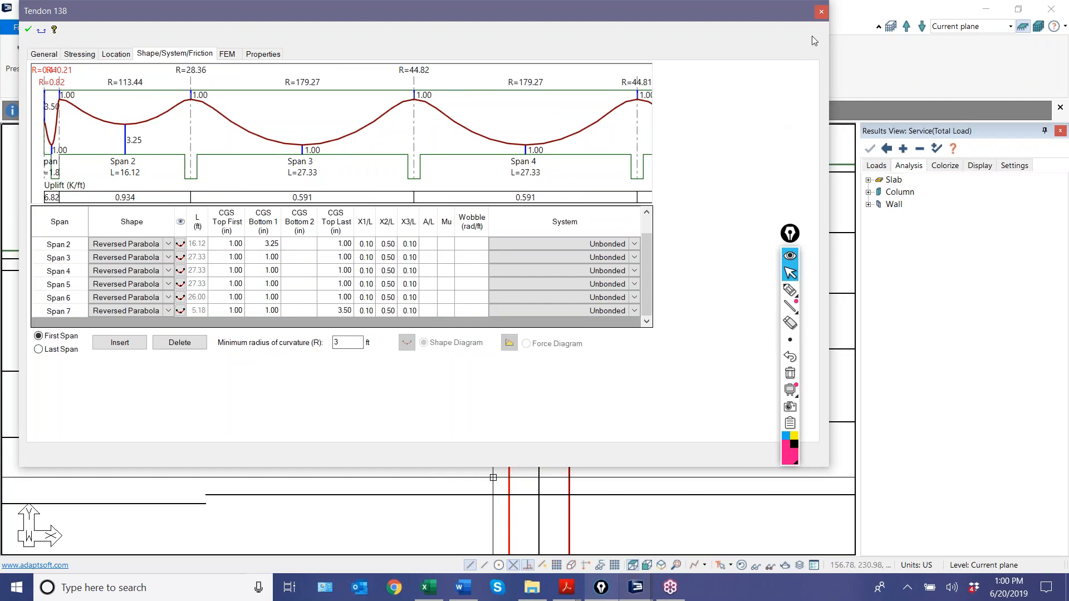
click(822, 12)
Step: Change the end span shape of both banded tendons at the upper slab edge to Cant Down with the Tendon Editor
scroll(474, 160, down, 5)
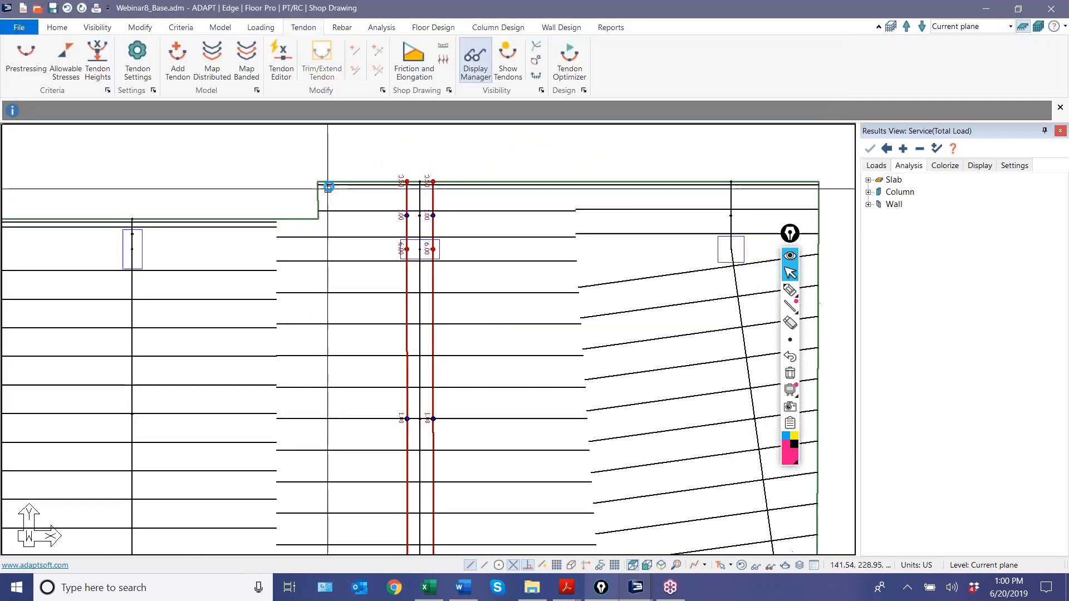
scroll(474, 161, down, 3)
scroll(327, 234, up, 2)
click(281, 63)
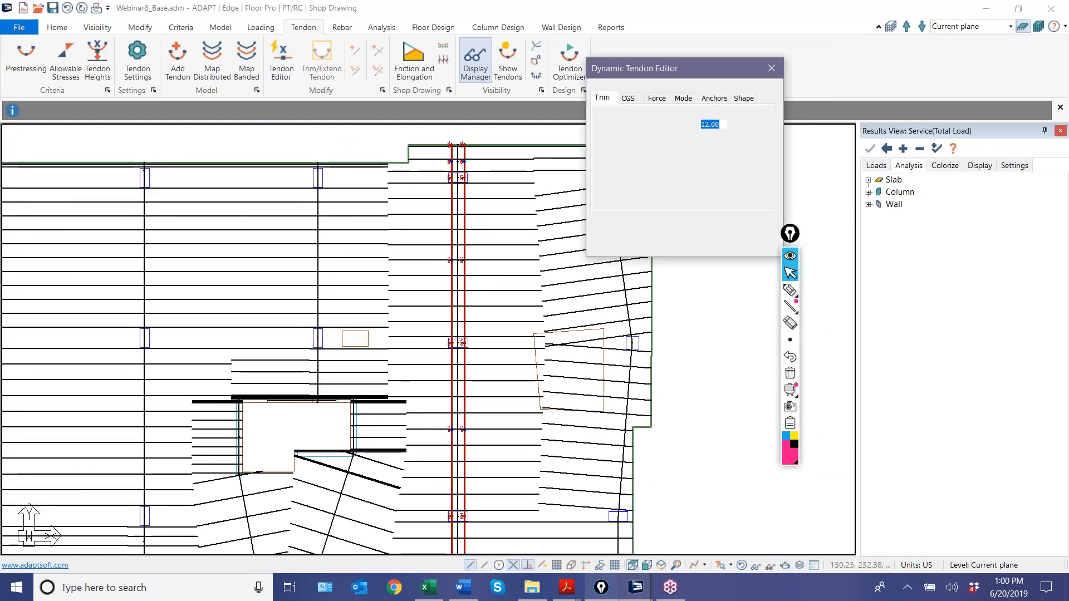
click(736, 99)
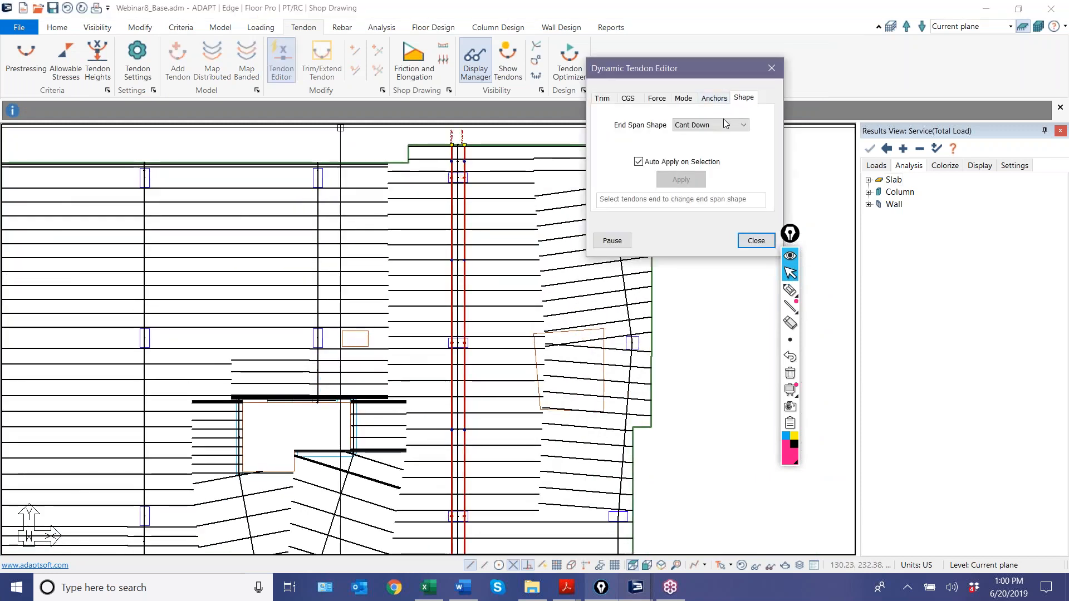
scroll(378, 165, up, 4)
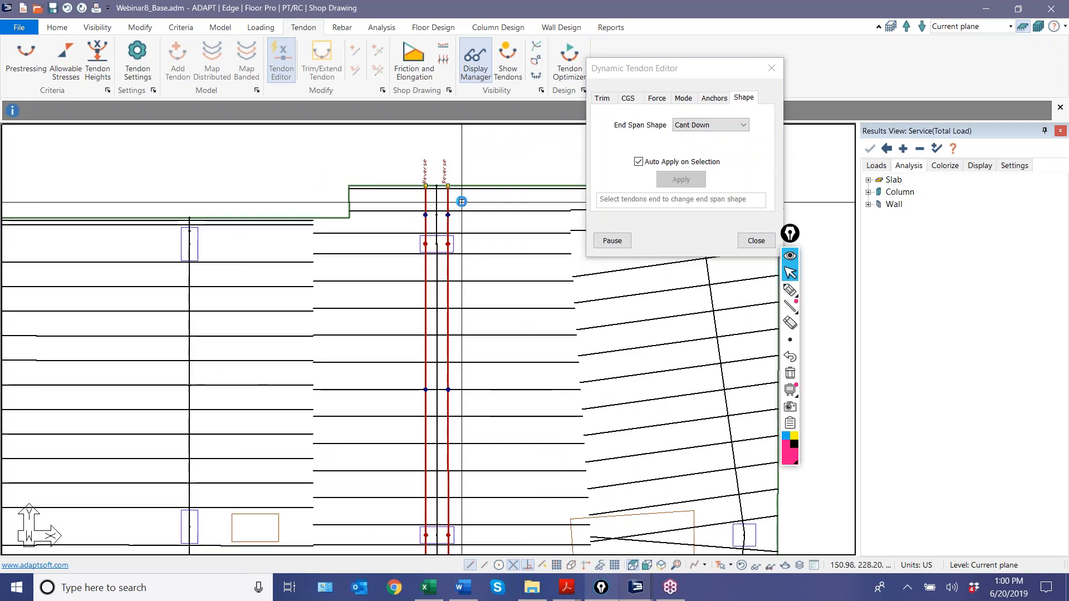
Step: Apply the Cant Down end span shape to both tendon ends at the sloped lower slab edge
scroll(459, 367, down, 5)
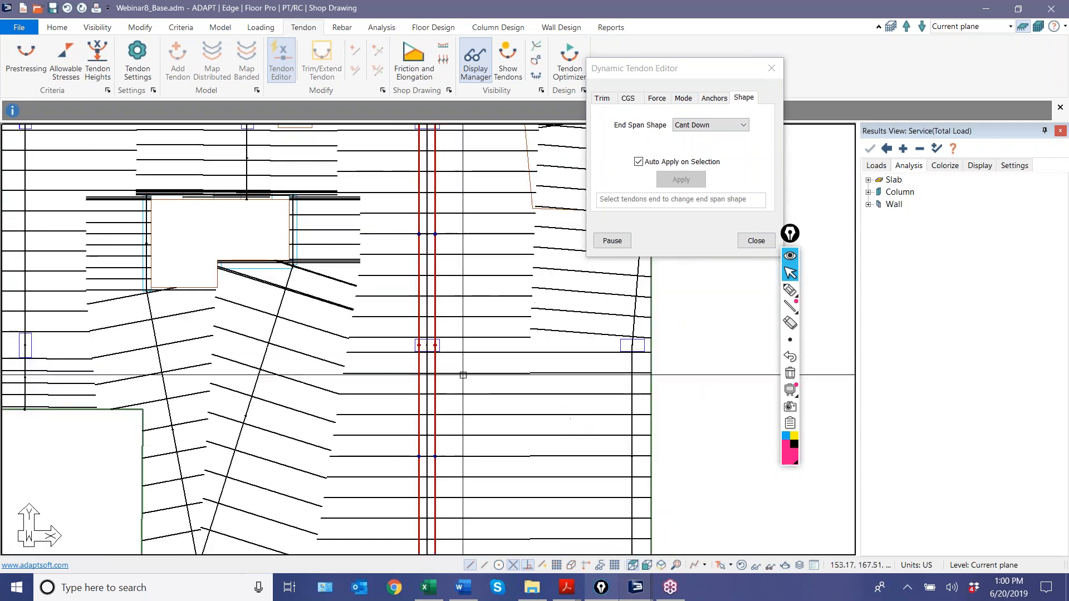
middle_drag(489, 332, 506, 160)
scroll(375, 398, down, 1)
middle_drag(374, 437, 392, 275)
scroll(434, 350, up, 3)
scroll(488, 325, up, 2)
drag(560, 348, 399, 291)
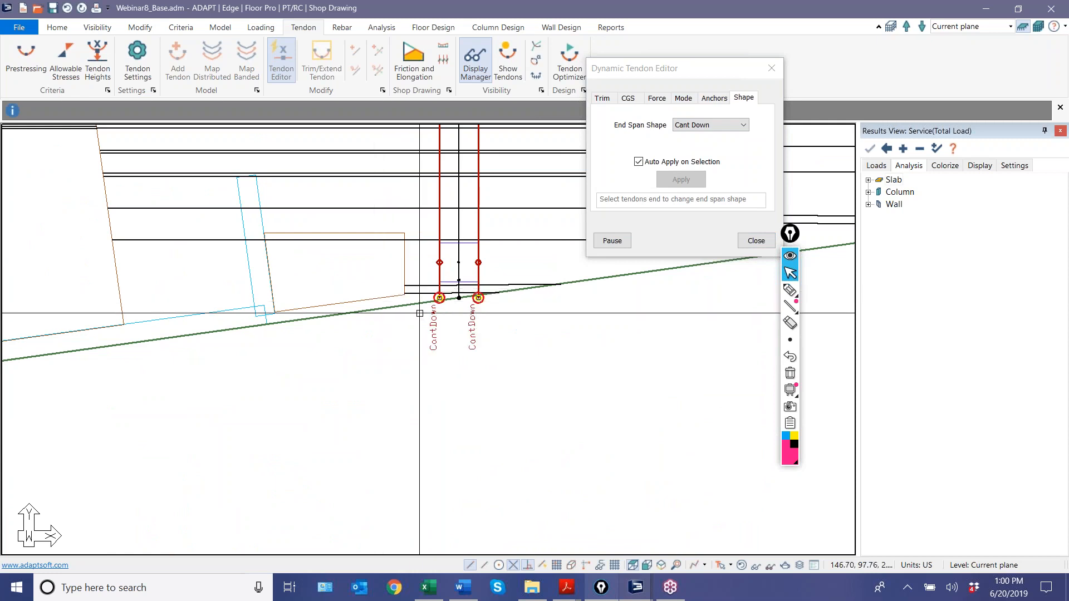
Step: Switch the dynamic tendon editing to CGS values for the control points near the lower slab edge
scroll(304, 437, down, 3)
scroll(292, 444, down, 2)
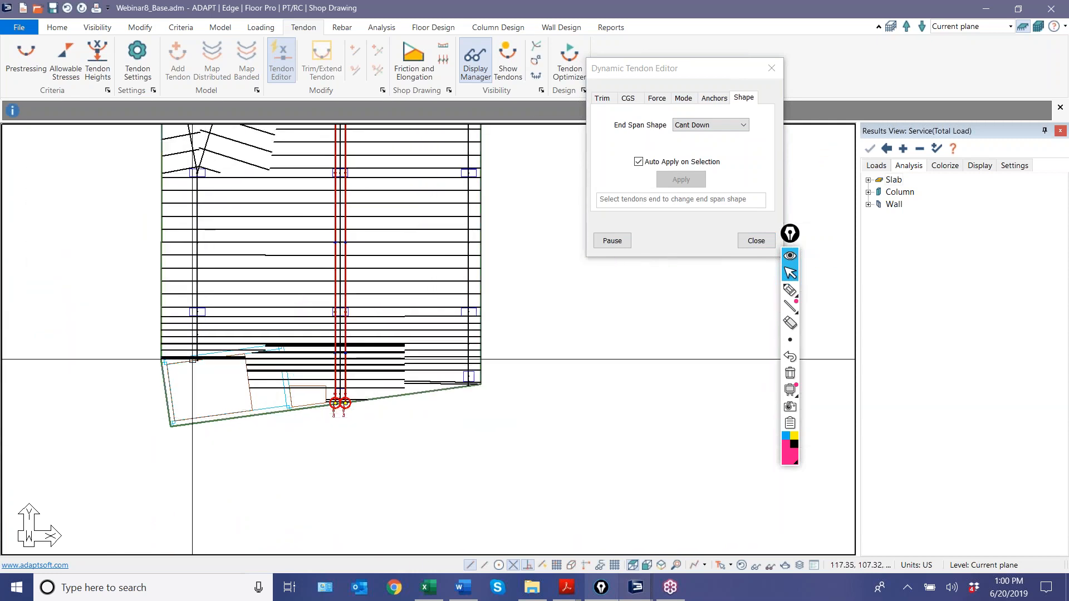
middle_drag(343, 337, 489, 416)
scroll(504, 502, up, 4)
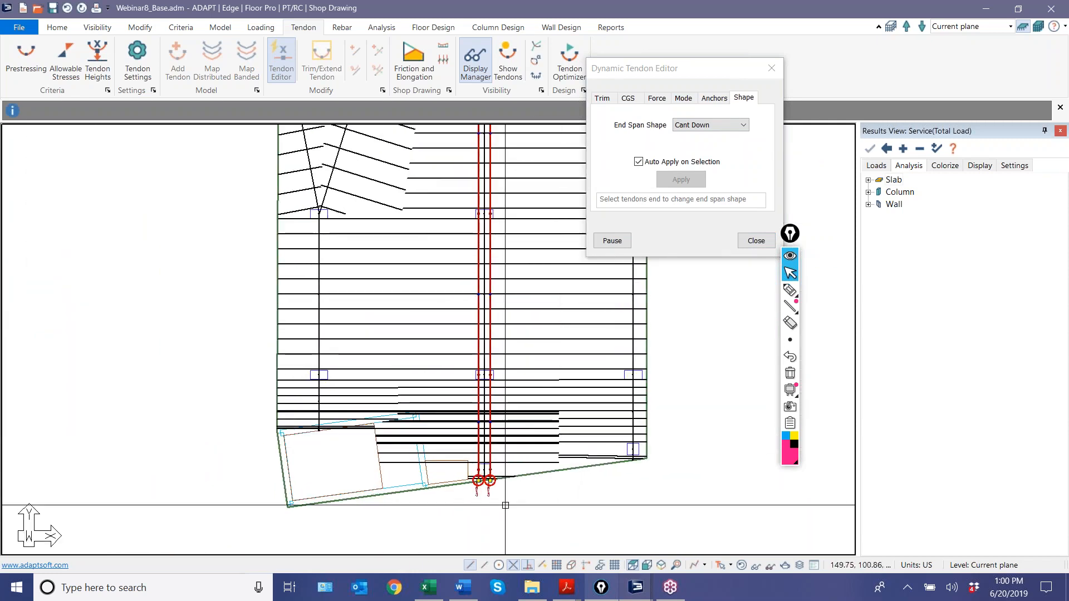
scroll(456, 381, up, 2)
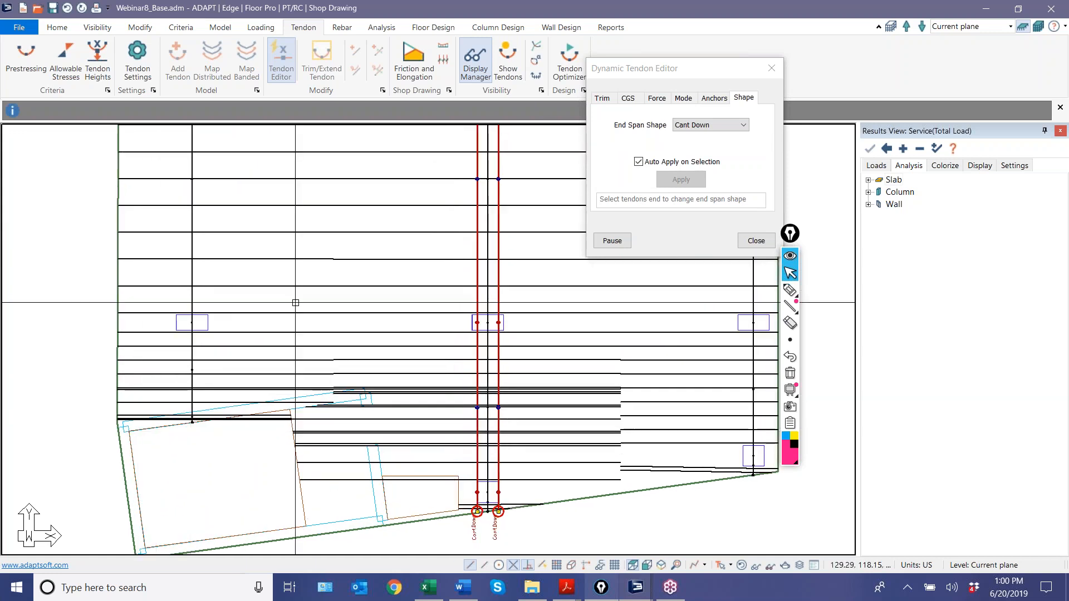
click(628, 98)
scroll(384, 229, up, 4)
scroll(384, 228, up, 1)
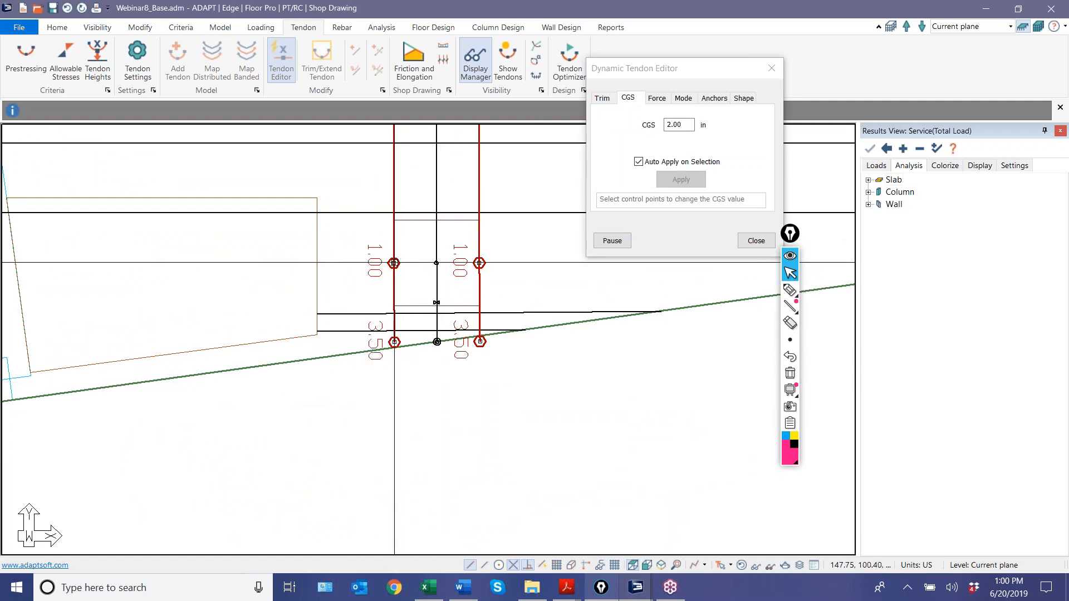
Step: Sketch a freehand annotation of the slab edge over its column with two alternative cantilever tendon profiles
click(790, 290)
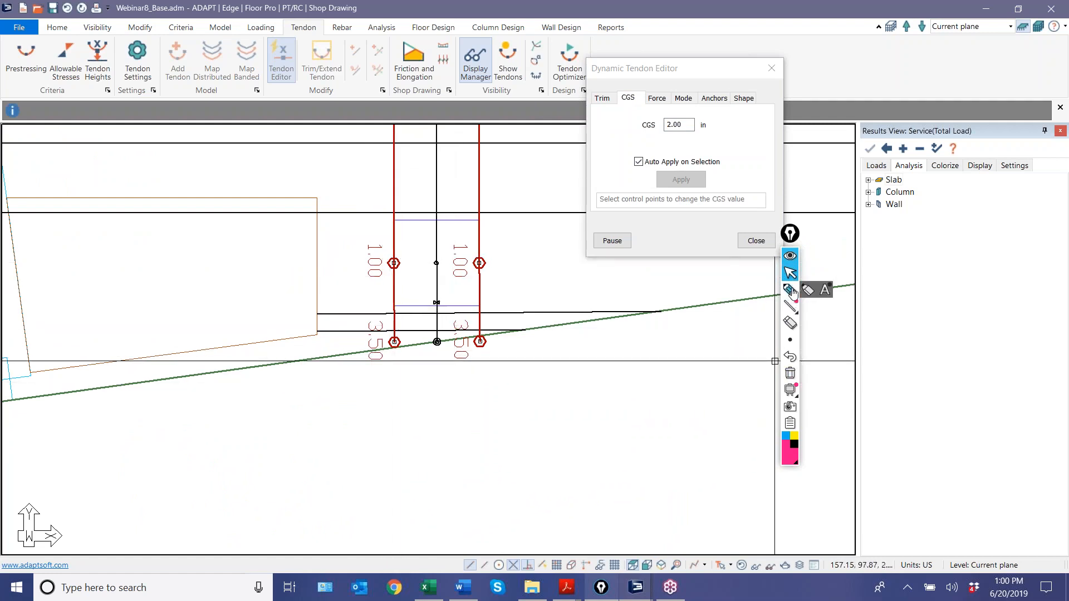
mouse_move(690, 361)
mouse_down()
mouse_move(702, 515)
mouse_move(535, 508)
mouse_up()
drag(501, 367, 689, 360)
mouse_move(538, 509)
mouse_down()
mouse_move(446, 511)
mouse_move(448, 562)
mouse_up()
drag(388, 522, 384, 564)
drag(256, 528, 384, 525)
drag(498, 366, 264, 367)
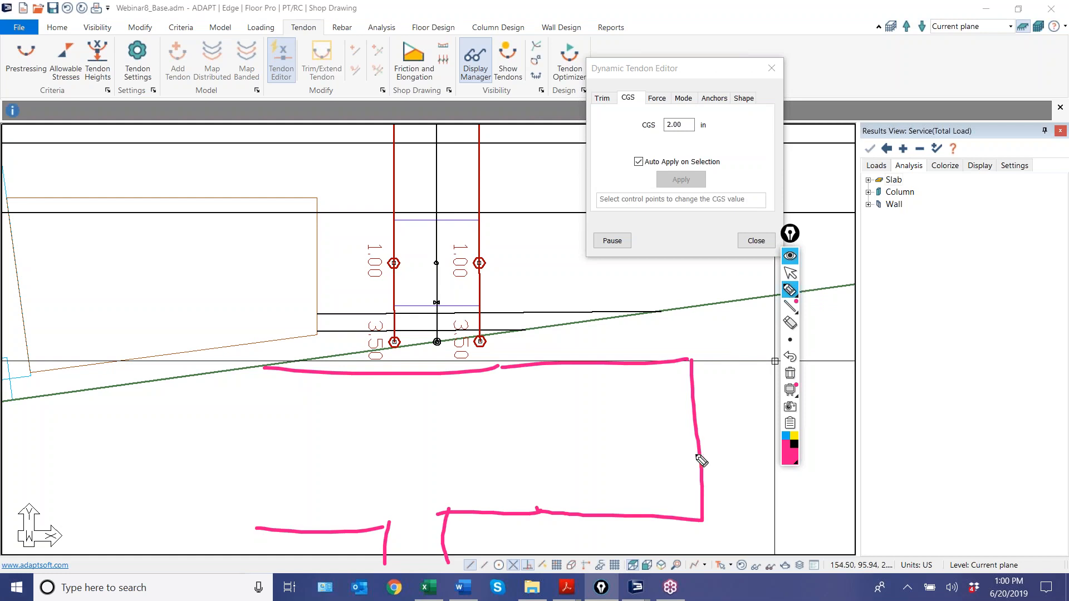
mouse_move(698, 449)
mouse_down()
mouse_move(515, 390)
mouse_move(423, 382)
mouse_move(107, 563)
mouse_up()
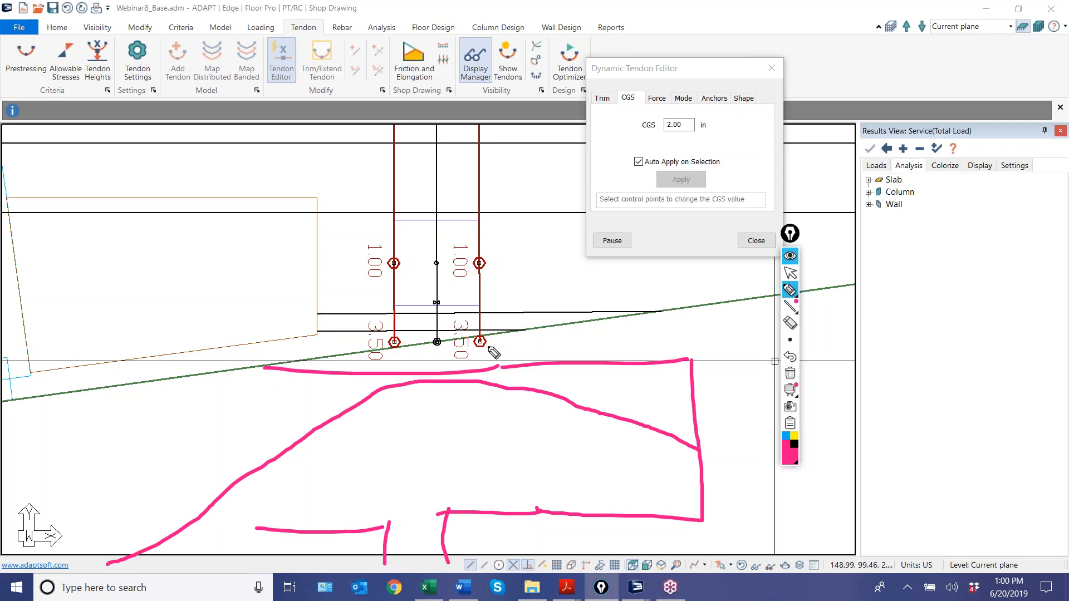
mouse_move(699, 433)
mouse_down()
mouse_move(430, 440)
mouse_move(342, 498)
mouse_move(125, 534)
mouse_move(119, 525)
mouse_up()
click(790, 273)
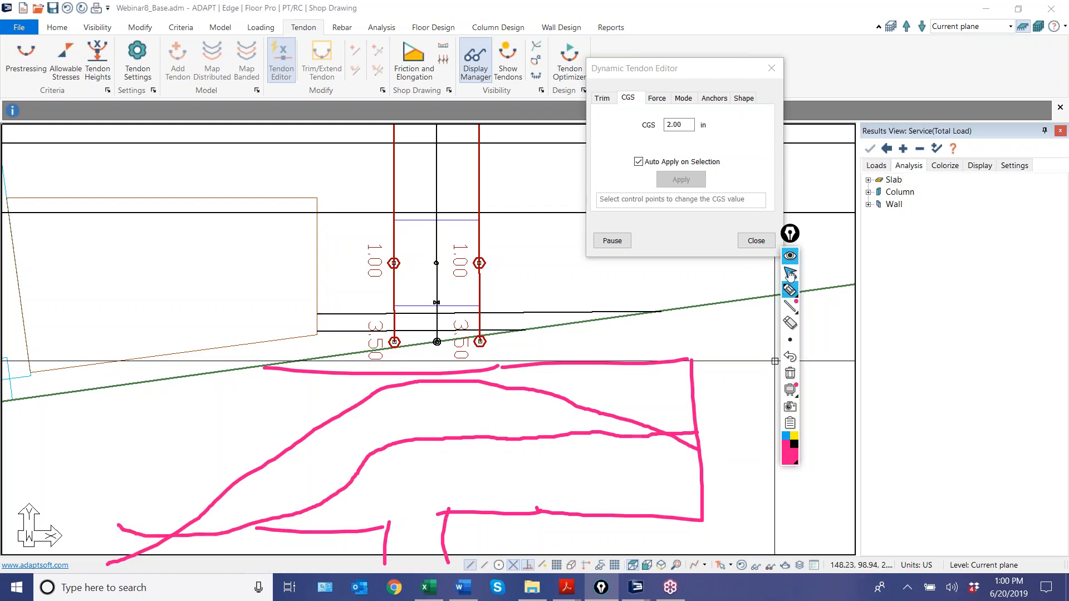
Step: Set the CGS to 3.50 in for both tendons' control points at the lower and upper end columns
click(680, 128)
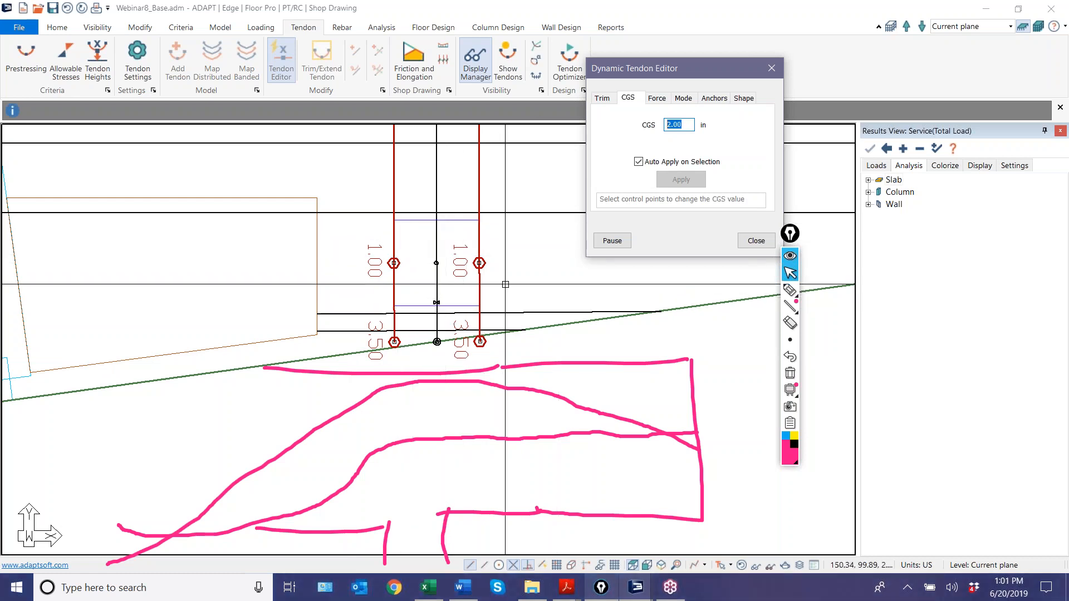
drag(503, 279, 329, 231)
middle_drag(420, 192, 415, 297)
scroll(427, 438, down, 10)
scroll(431, 321, up, 5)
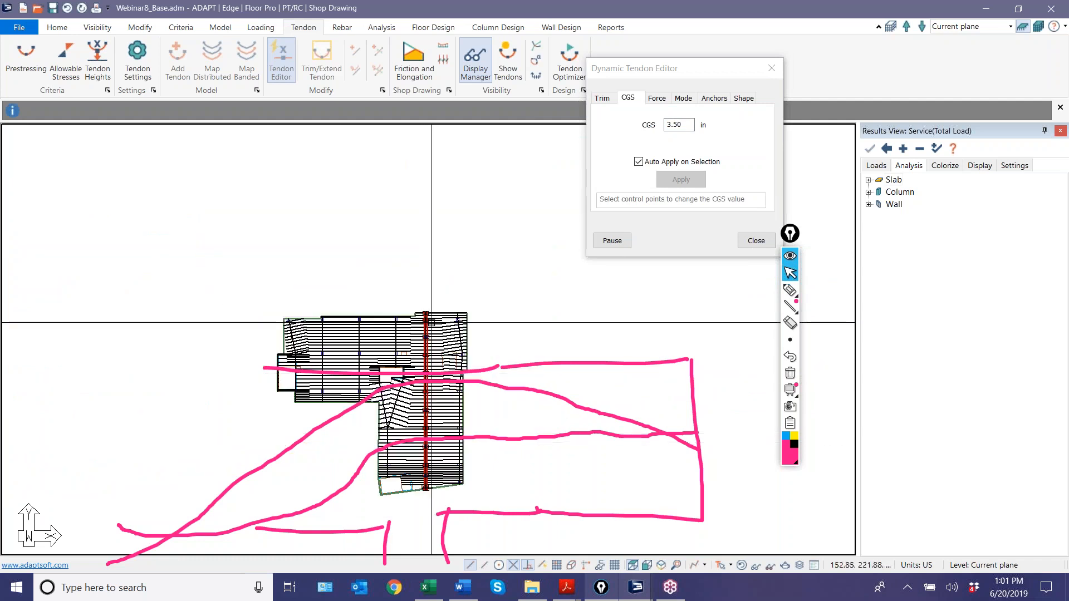
scroll(420, 313, up, 3)
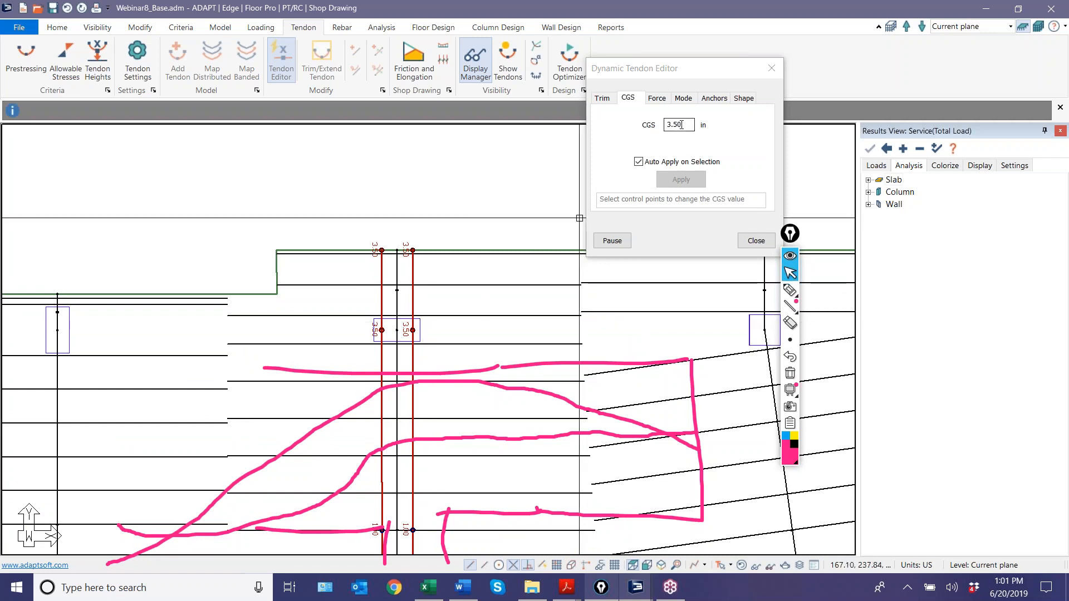
Step: Set the CGS of both tendons' control points at the upper end column to 1 in and close the tendon editor
drag(681, 125, 658, 134)
text(1)
drag(440, 357, 353, 310)
click(756, 241)
scroll(773, 438, down, 3)
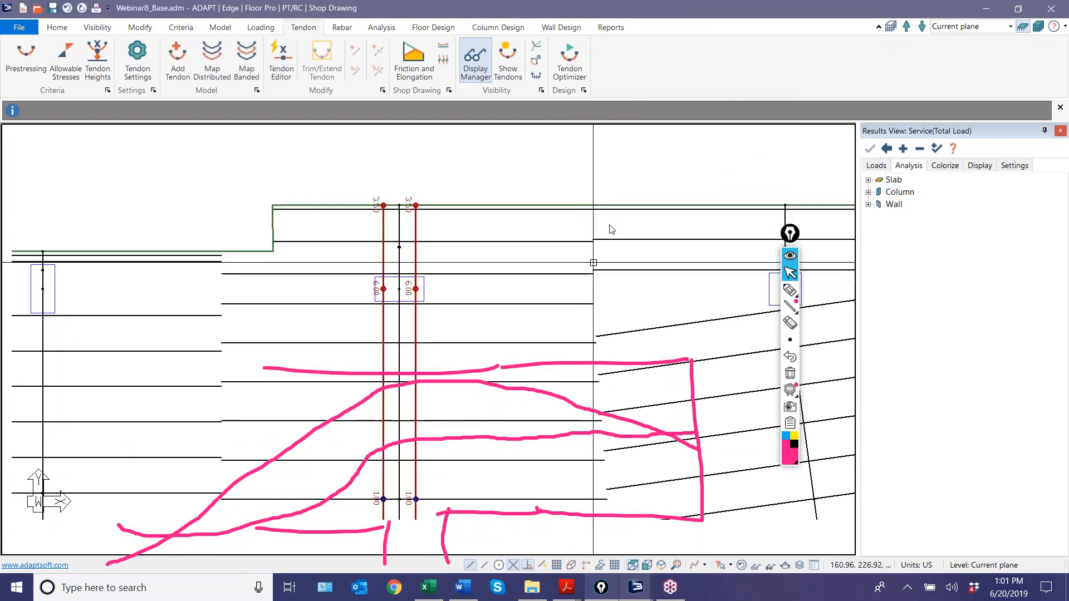
Step: Erase the freehand profile sketch and examine the two tendon ends at the sloped lower slab edge
click(790, 373)
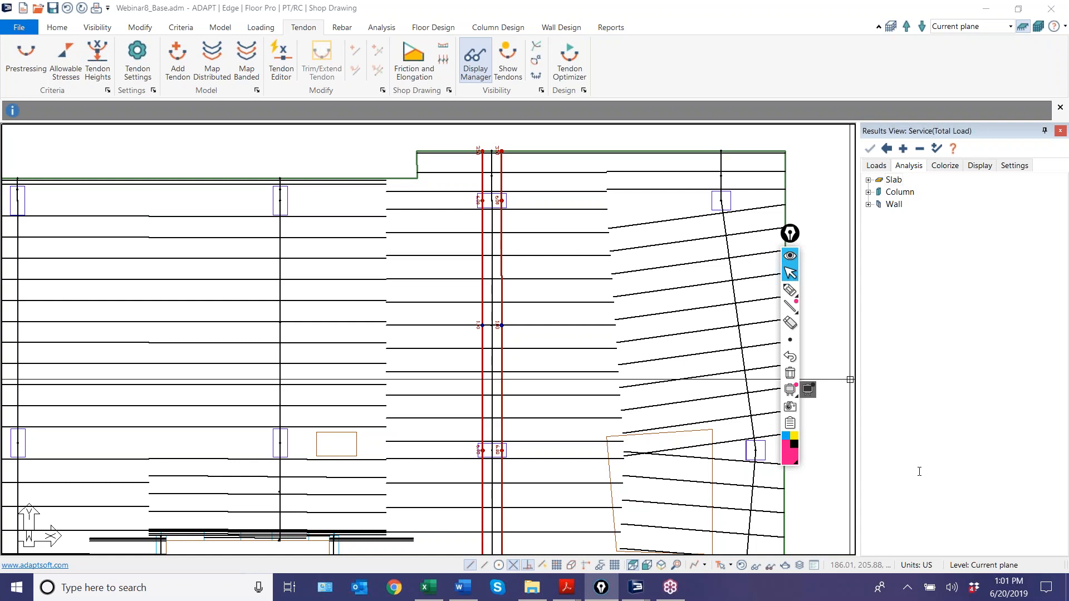
scroll(487, 293, down, 3)
scroll(486, 294, down, 5)
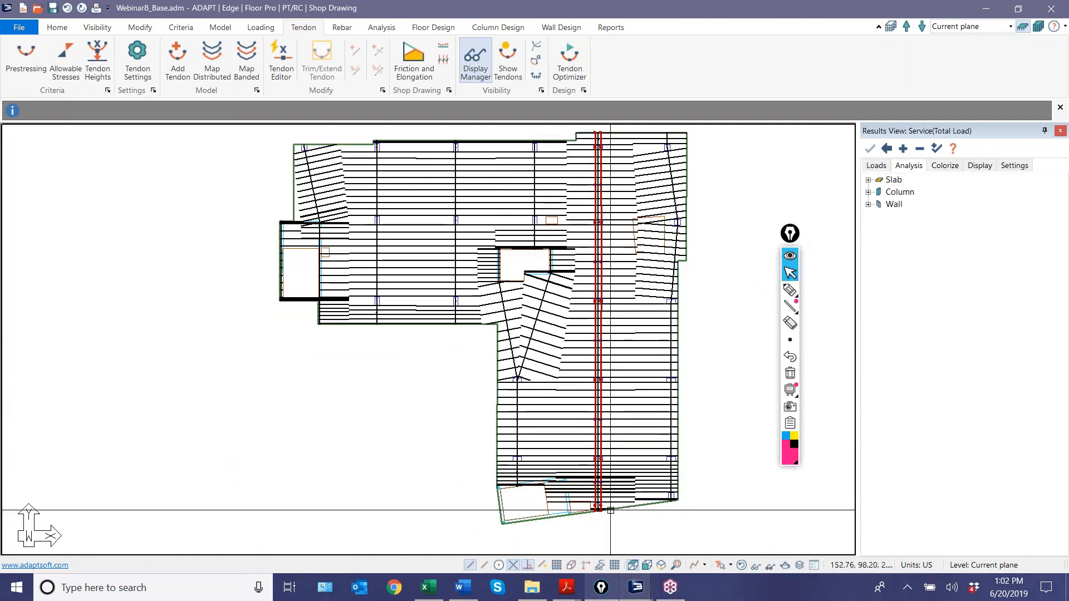
scroll(608, 528, up, 2)
scroll(608, 528, up, 6)
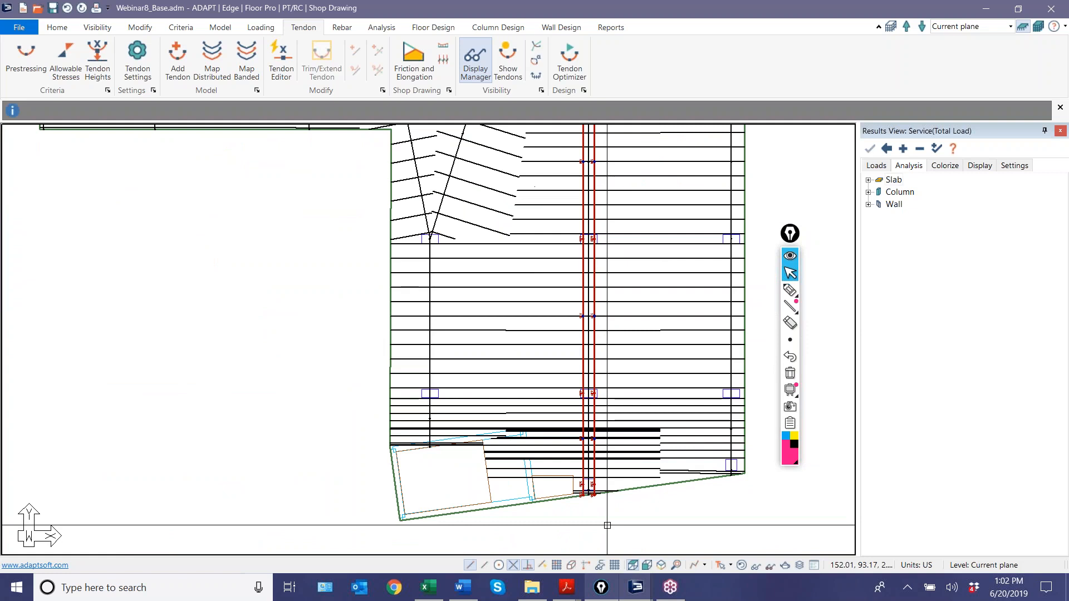
scroll(548, 452, up, 6)
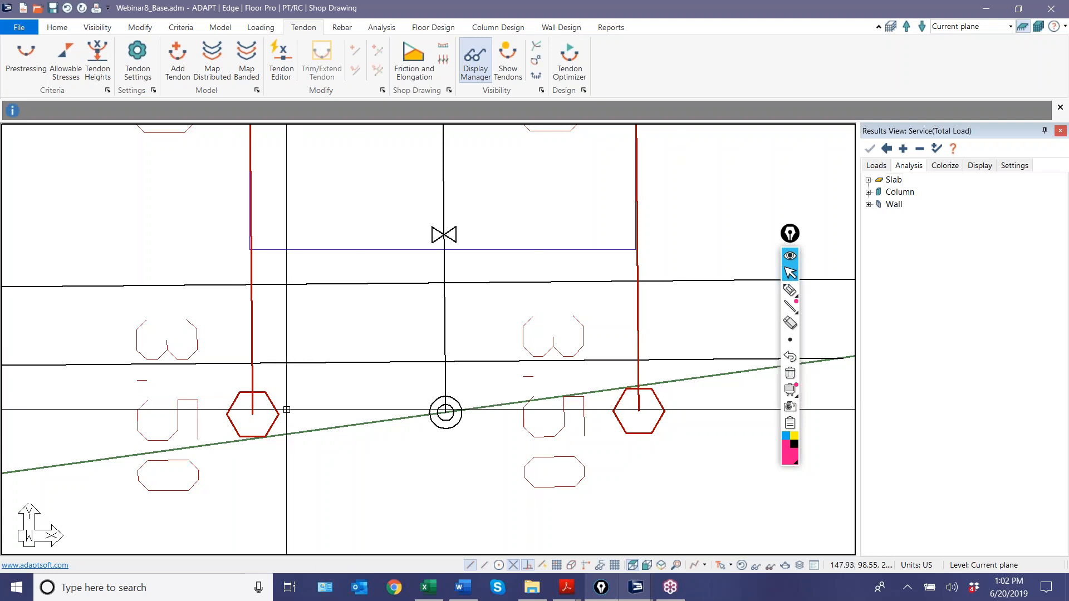
Step: Annotate the tendon ends' offsets from the support line's end and their shift to the sloped slab edge, and erase the marks
click(790, 290)
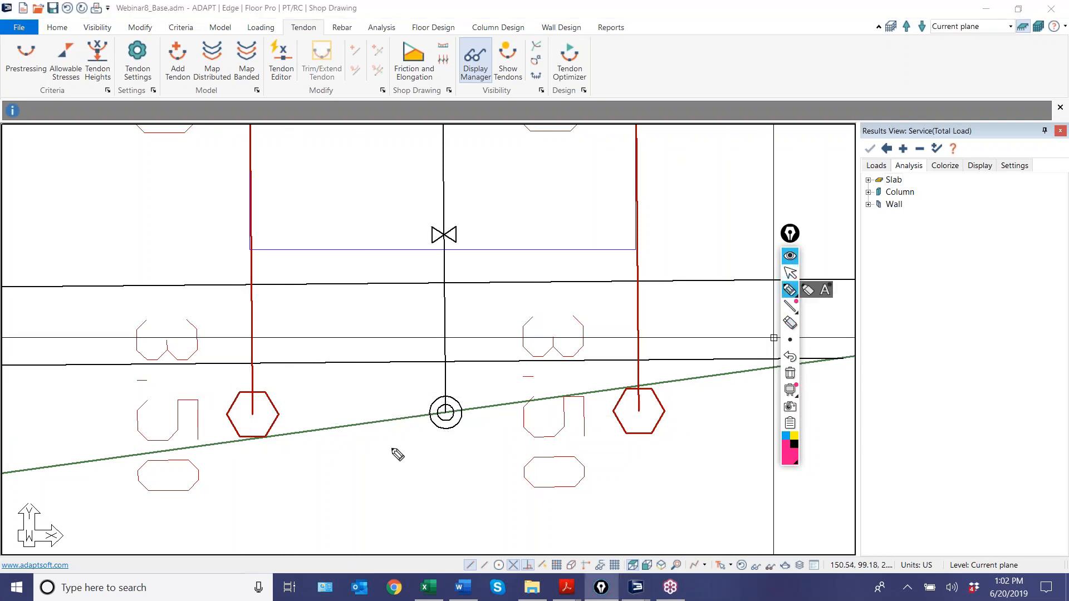
mouse_move(446, 412)
mouse_down()
mouse_move(318, 414)
mouse_move(323, 424)
mouse_up()
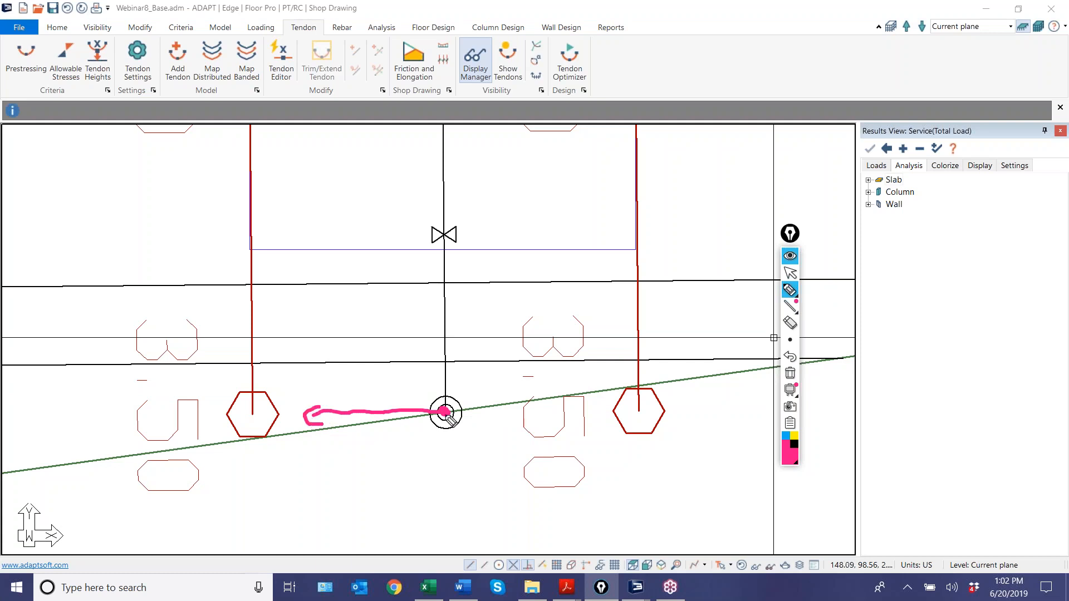
drag(458, 413, 636, 415)
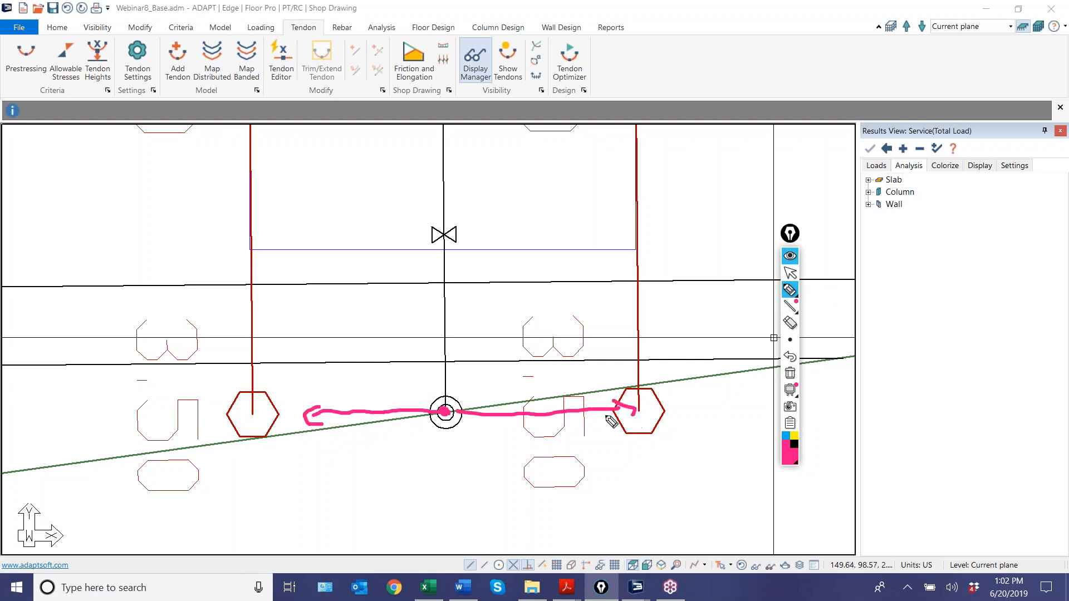
mouse_move(251, 440)
mouse_down()
mouse_move(602, 385)
mouse_move(833, 368)
mouse_up()
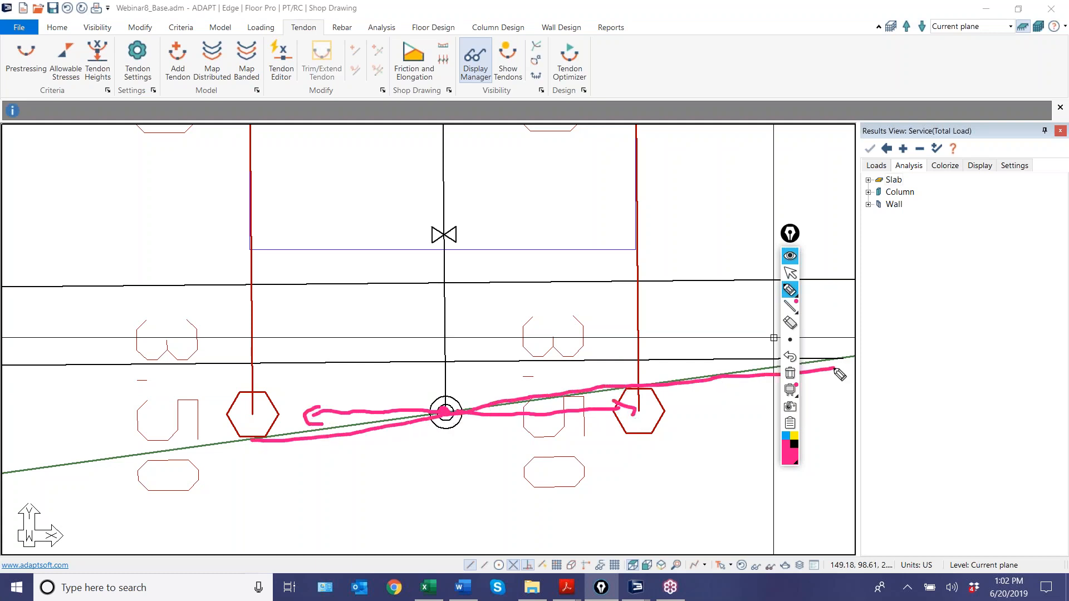
drag(248, 441, 248, 419)
mouse_move(632, 390)
mouse_down()
mouse_move(627, 433)
mouse_move(612, 414)
mouse_up()
click(790, 273)
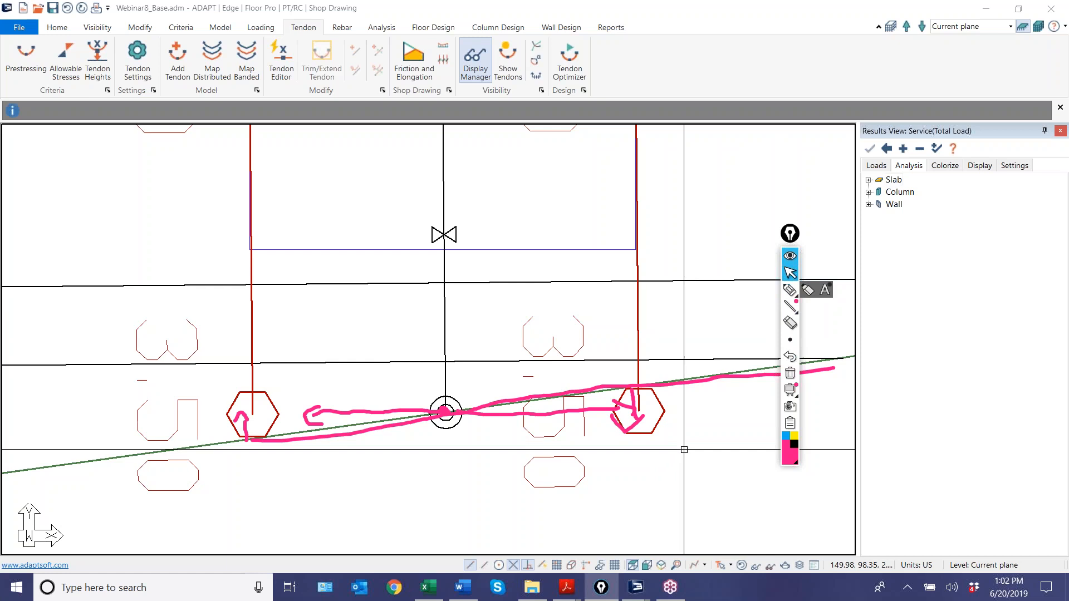
click(790, 390)
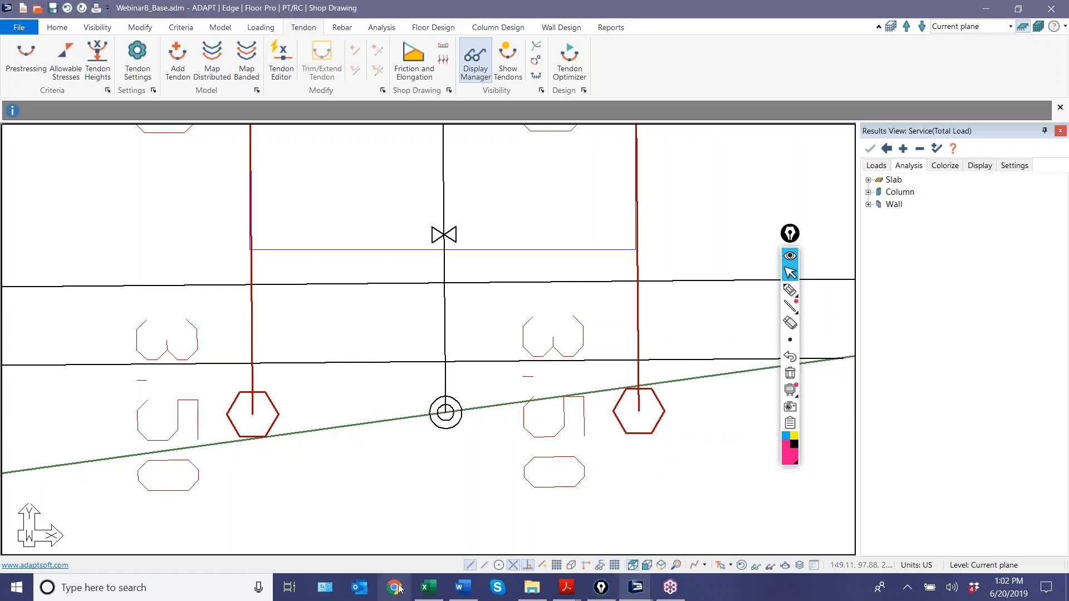
Step: Trim or extend both selected tendons to the sloped lower slab edge and check where their ends meet it
scroll(494, 532, down, 5)
scroll(494, 531, down, 2)
scroll(490, 412, up, 6)
scroll(484, 367, down, 3)
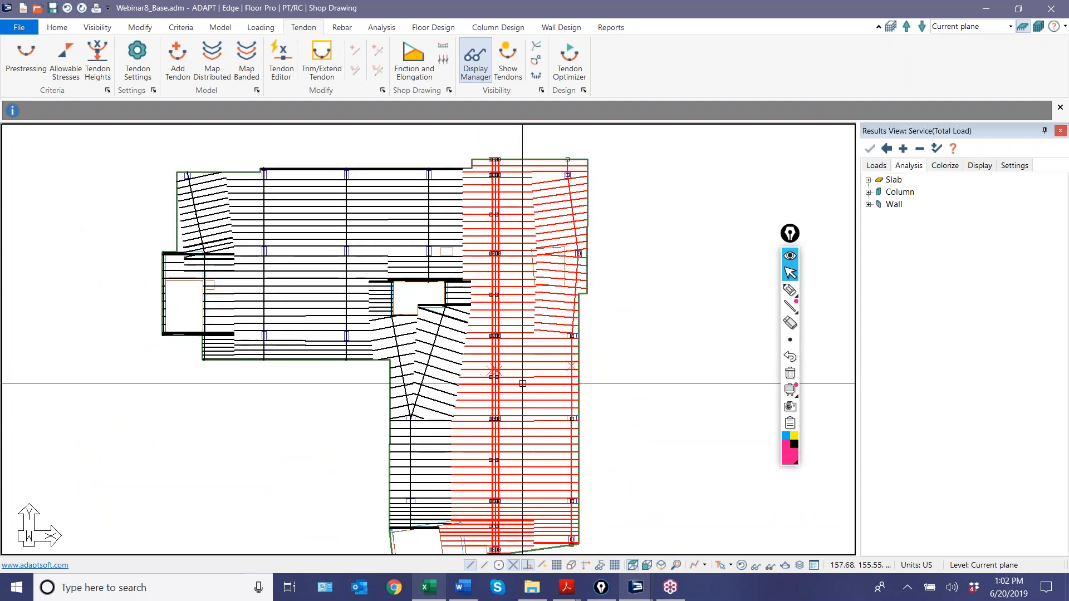
click(310, 61)
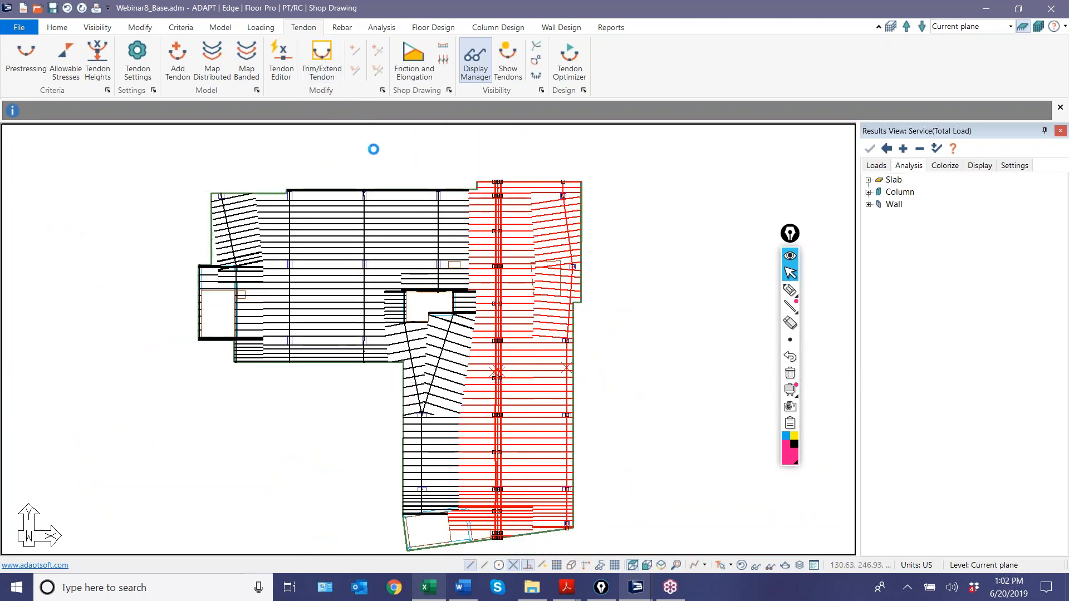
scroll(497, 531, up, 10)
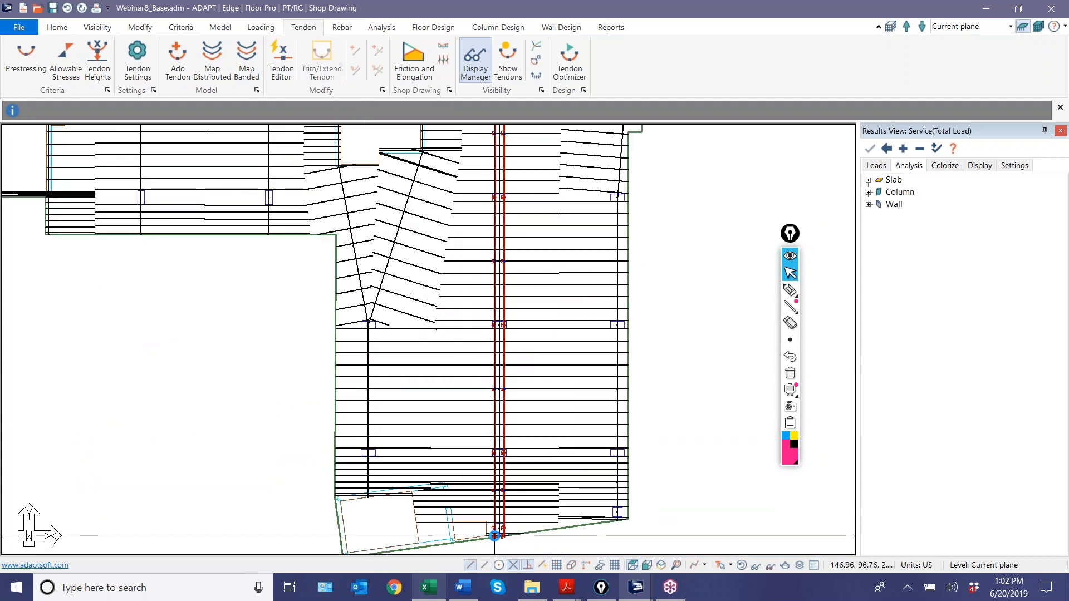
scroll(528, 373, up, 3)
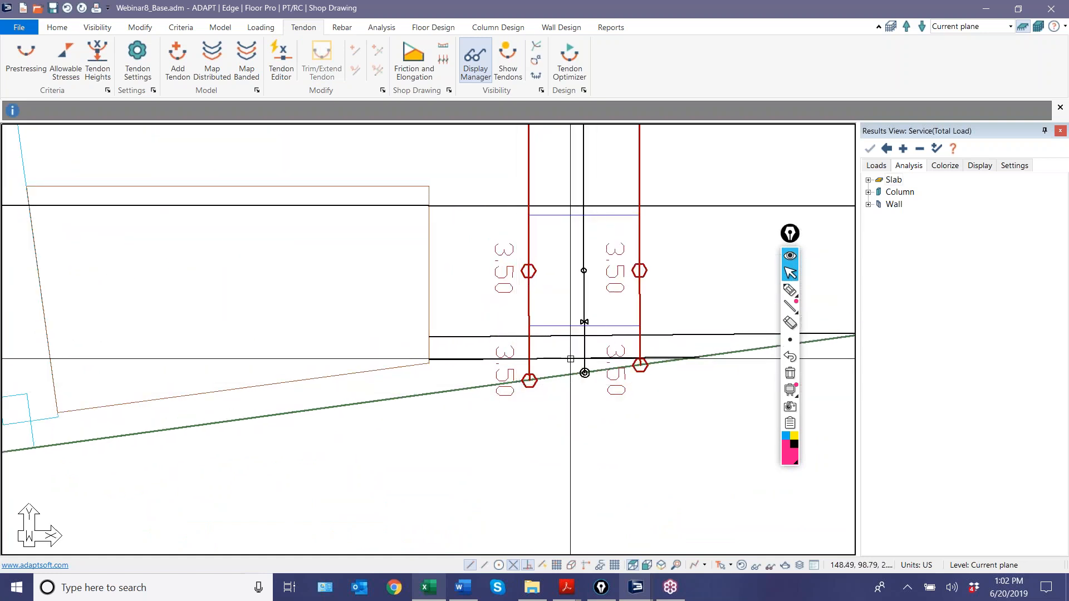
Step: Clear the screen marks and sketch a long line across the upper slab, crossed by a vertical double-headed arrow
scroll(570, 360, down, 10)
scroll(591, 499, down, 4)
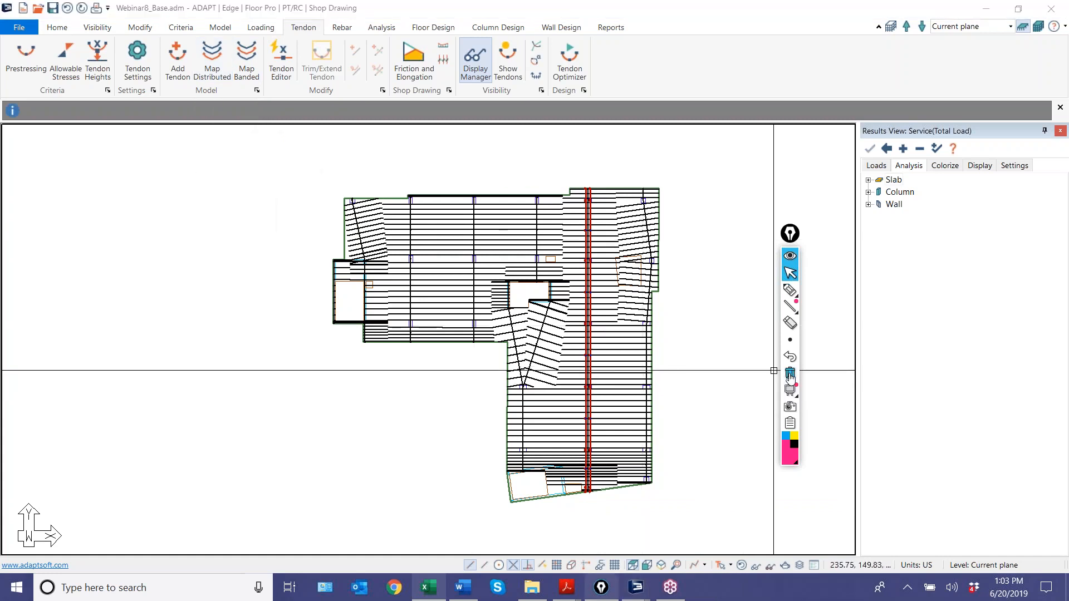
middle_drag(672, 322, 638, 334)
scroll(507, 354, up, 1)
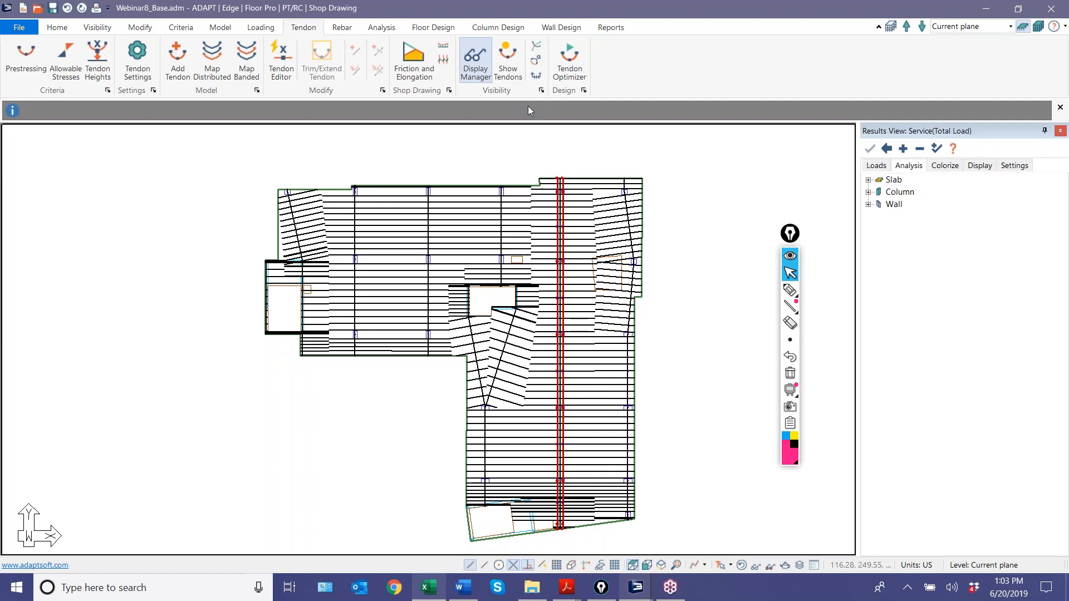
click(790, 373)
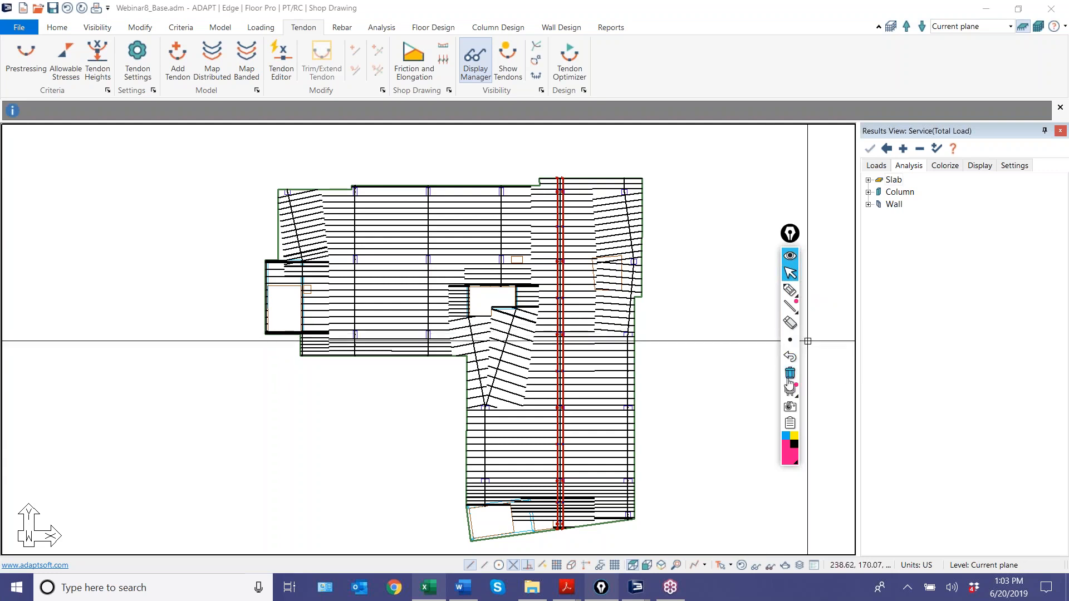
click(790, 290)
drag(355, 230, 632, 233)
mouse_move(461, 230)
mouse_down()
mouse_move(450, 177)
mouse_move(437, 189)
mouse_move(458, 240)
mouse_move(451, 359)
mouse_up()
mouse_move(475, 262)
mouse_down()
mouse_move(508, 257)
mouse_move(515, 270)
mouse_up()
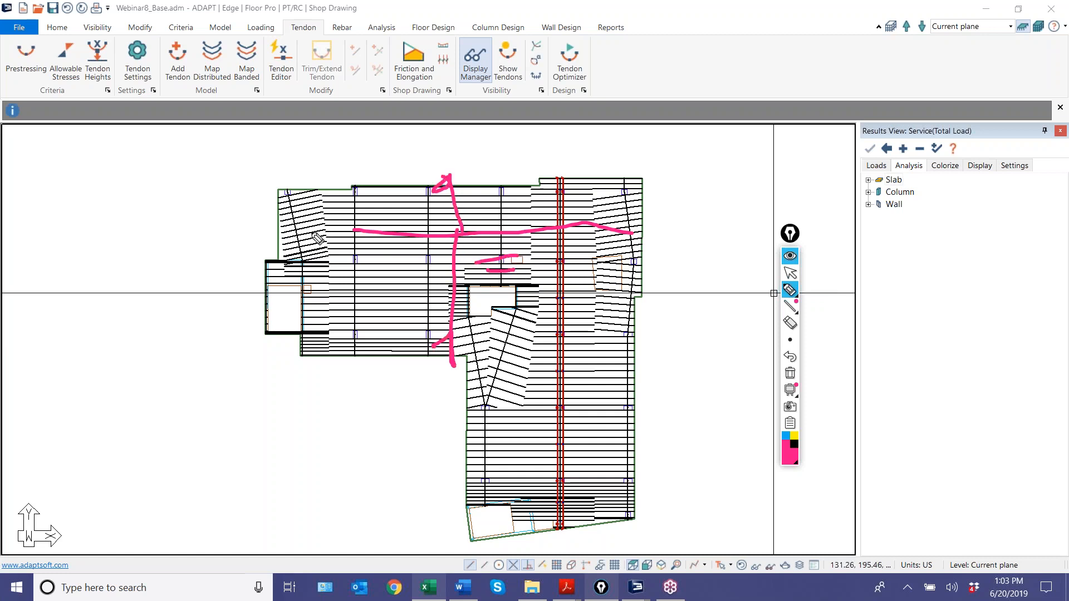
Step: Sketch short horizontal strokes in the upper slab with vertical strokes crossing them, and erase all marks
drag(338, 201, 426, 203)
drag(347, 217, 428, 218)
drag(345, 238, 415, 243)
drag(351, 269, 423, 274)
drag(355, 291, 406, 290)
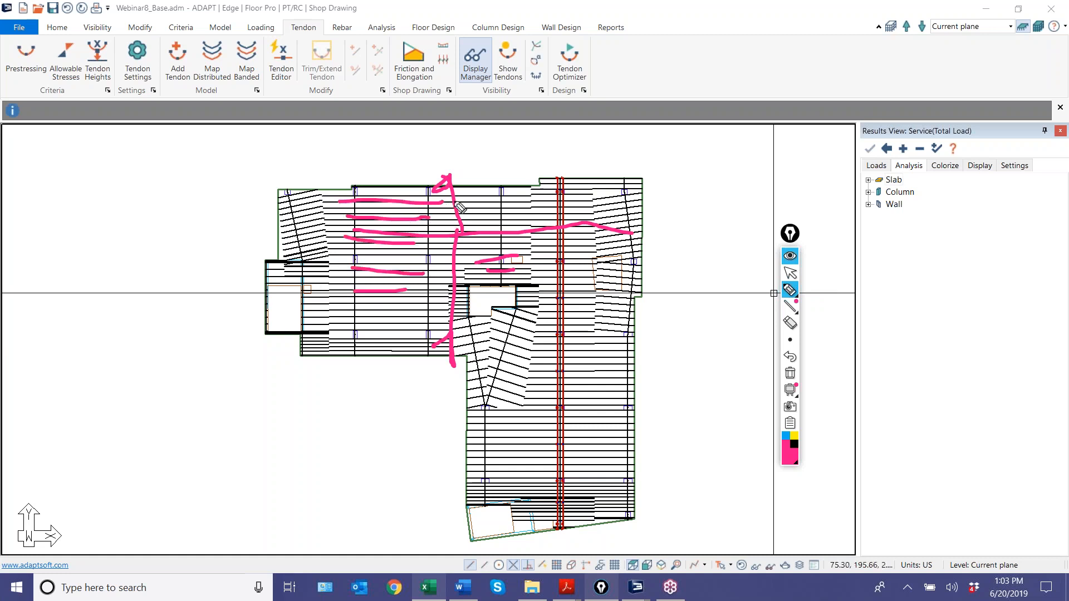
drag(460, 216, 460, 365)
drag(463, 170, 473, 362)
drag(383, 189, 403, 313)
drag(379, 359, 409, 341)
drag(410, 301, 397, 328)
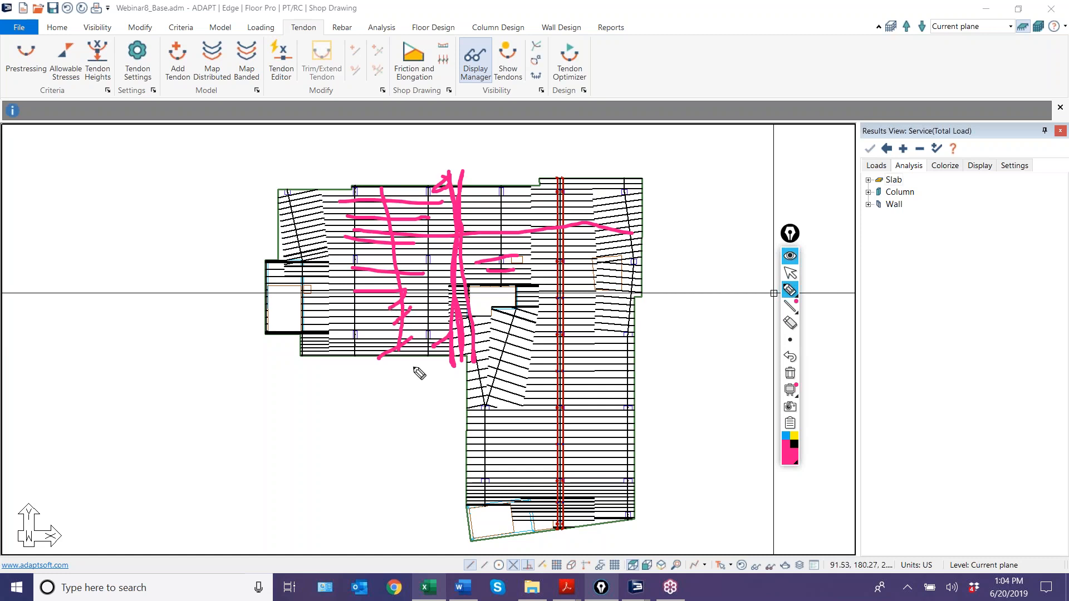
click(790, 373)
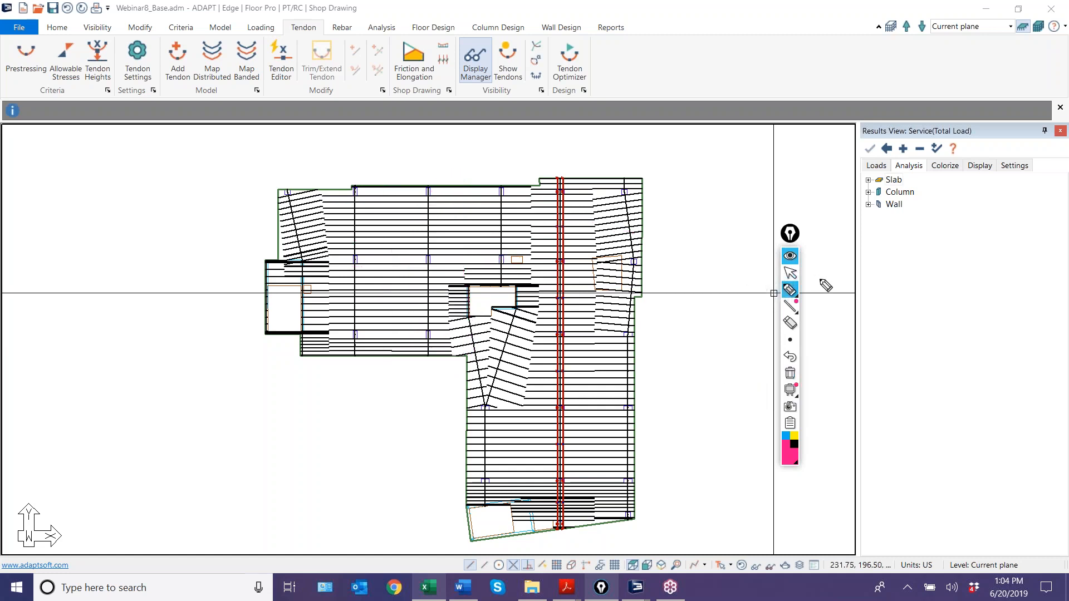
Step: Sketch lines across the slab along the horizontal column rows plus a vertical arrow crossing the upper rows, and erase the marks
click(790, 290)
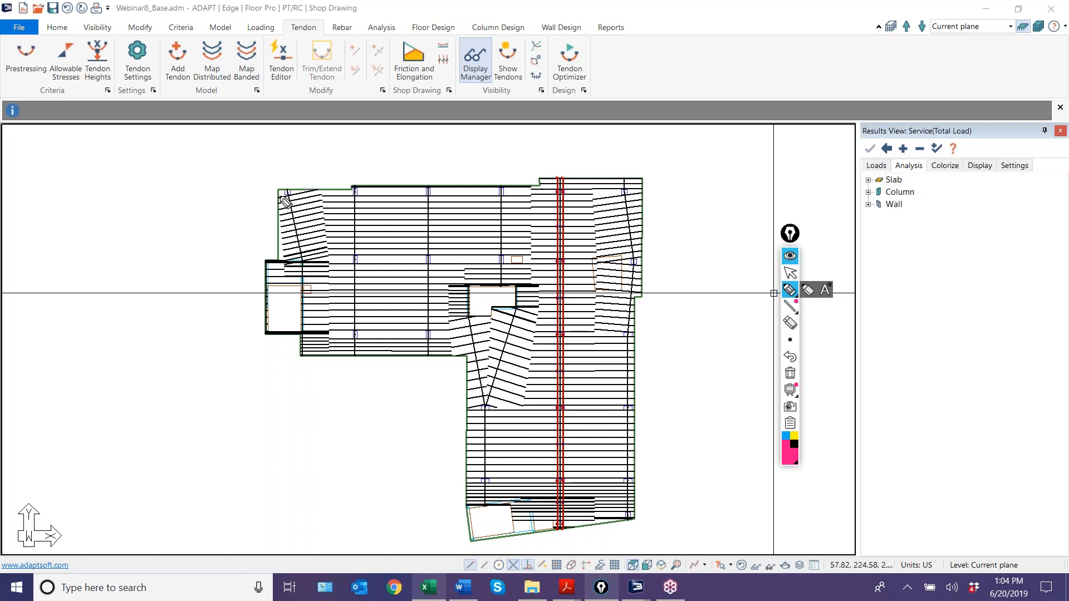
drag(280, 193, 639, 189)
drag(278, 263, 678, 259)
drag(263, 334, 649, 331)
drag(465, 410, 644, 402)
drag(457, 480, 667, 473)
drag(476, 541, 651, 523)
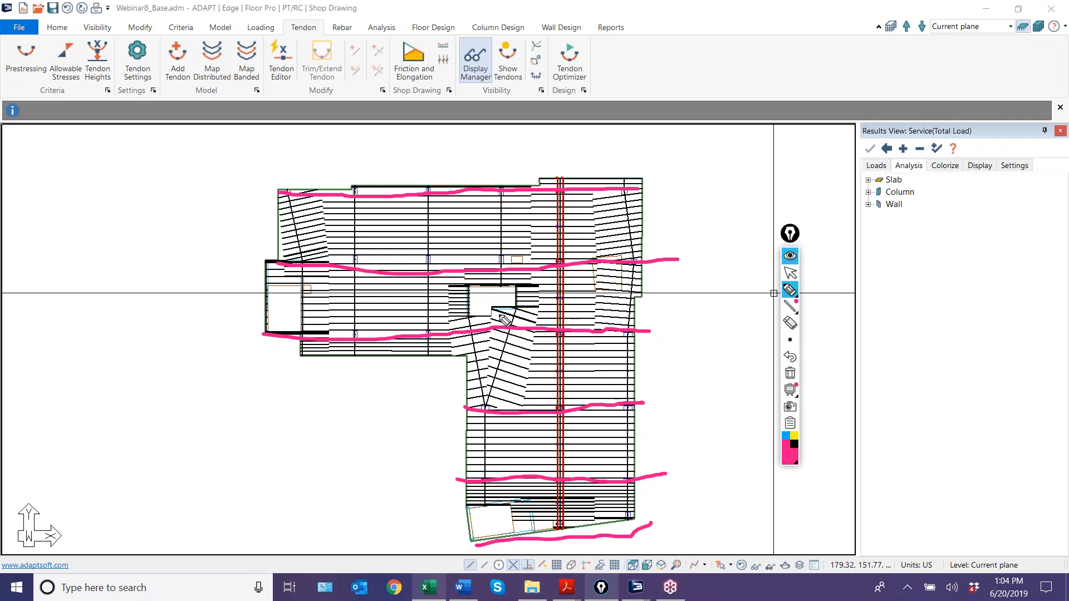
drag(404, 186, 407, 313)
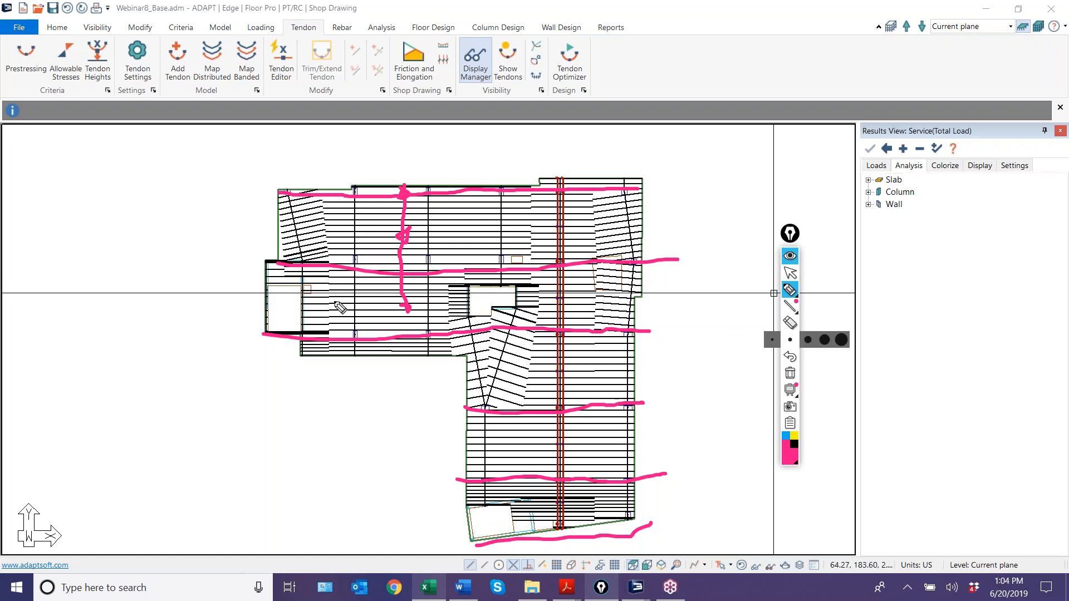
scroll(392, 397, up, 3)
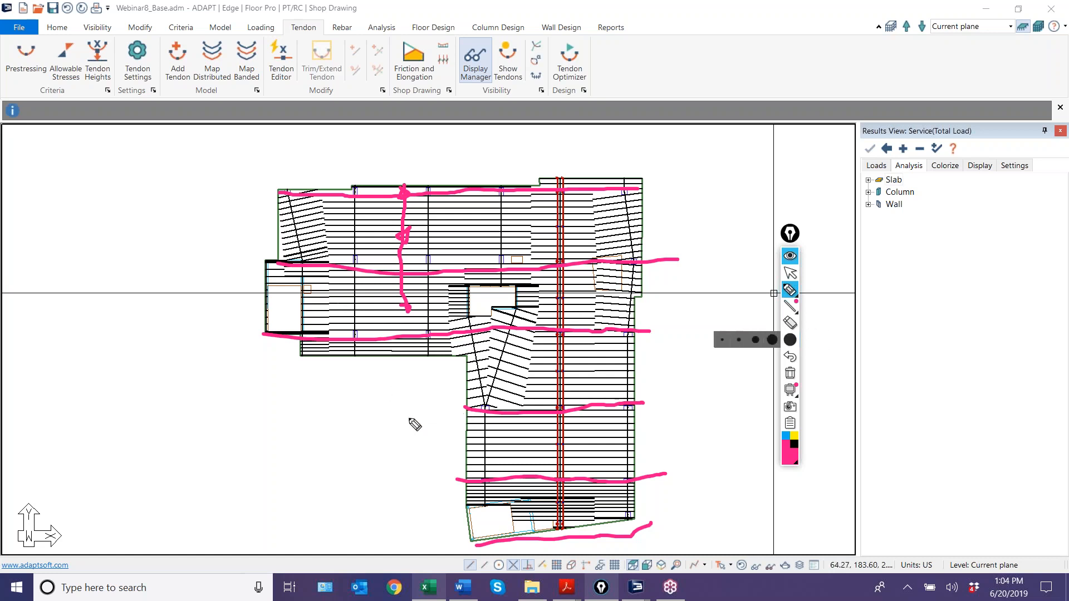
click(790, 273)
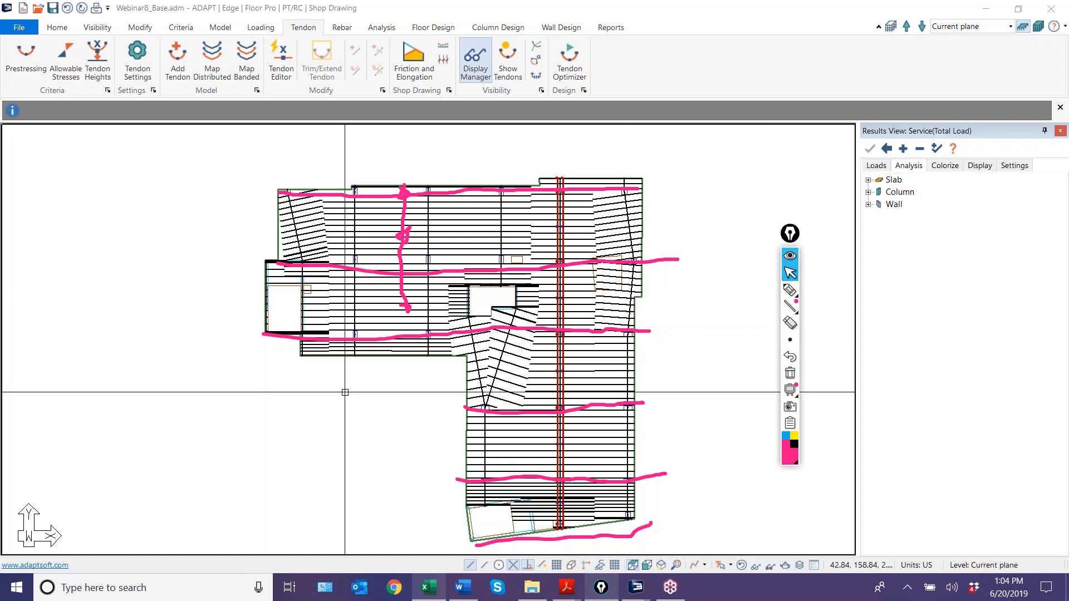
click(790, 373)
scroll(654, 416, up, 1)
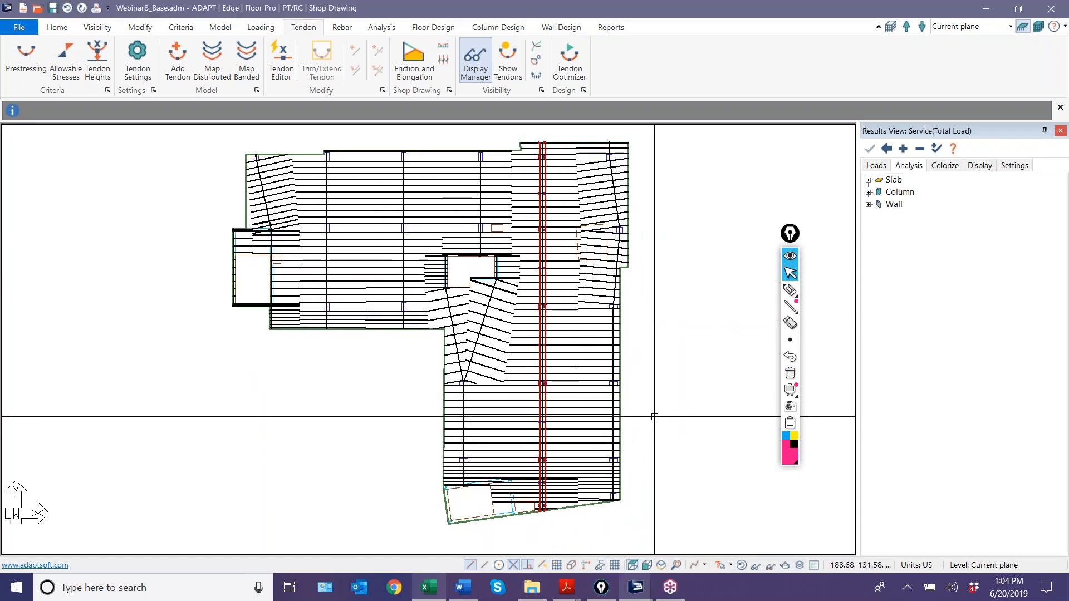
scroll(431, 232, down, 1)
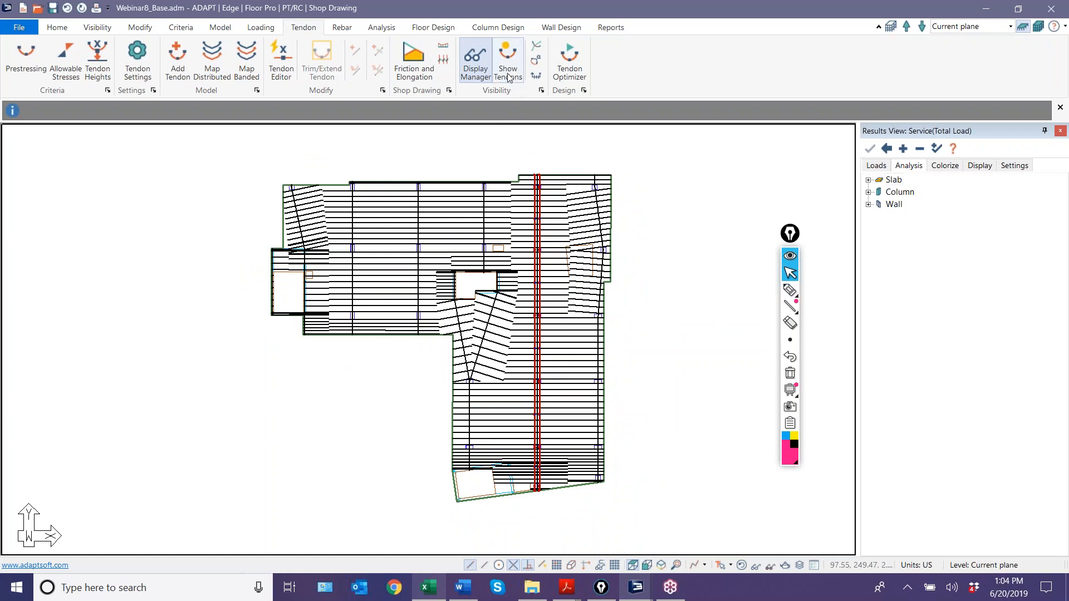
Step: Hide the Y-direction design strips to view the mapped tendons alone, and show the strips again
click(448, 28)
click(805, 63)
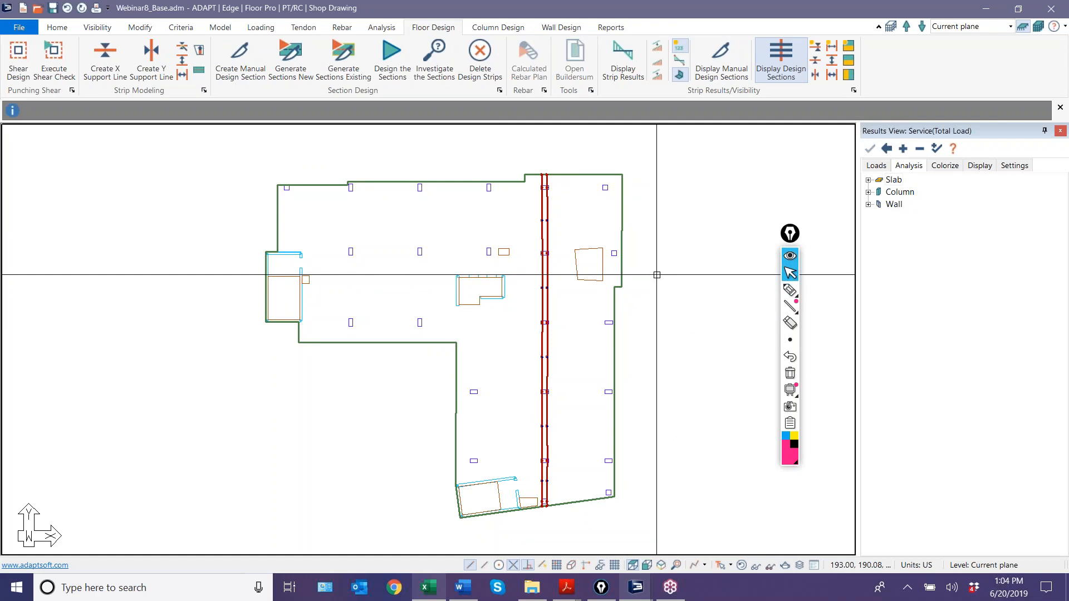
scroll(563, 232, up, 1)
middle_drag(563, 231, 533, 240)
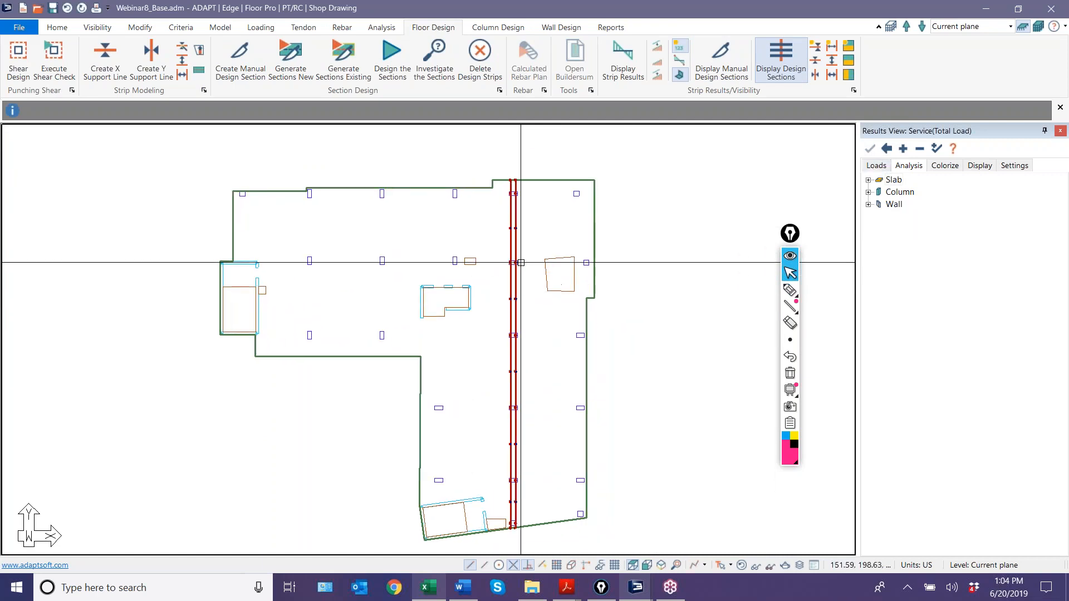
scroll(497, 212, down, 3)
scroll(455, 376, up, 2)
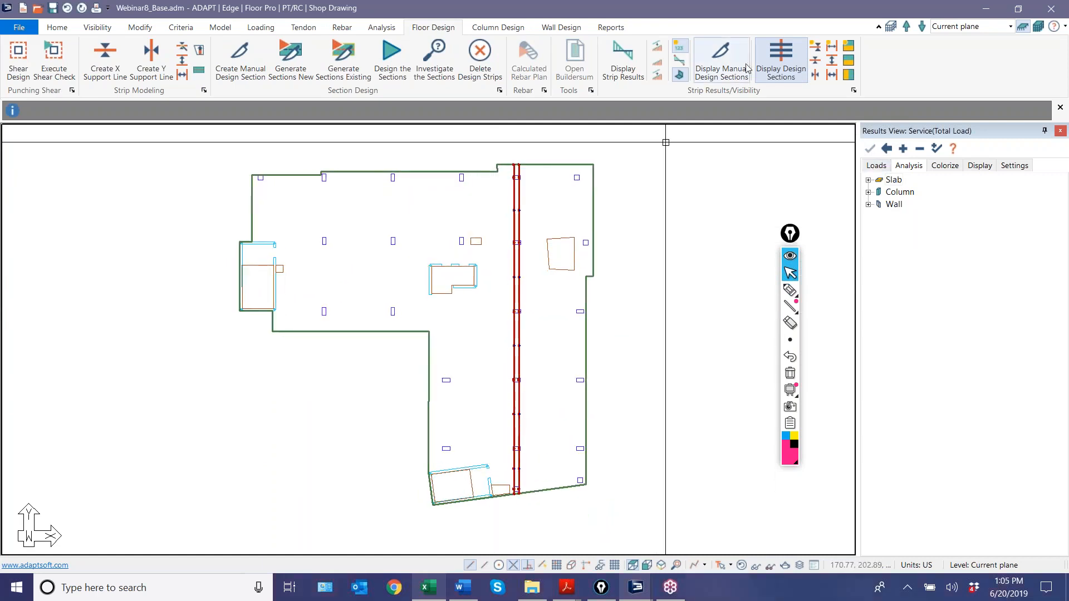
click(817, 65)
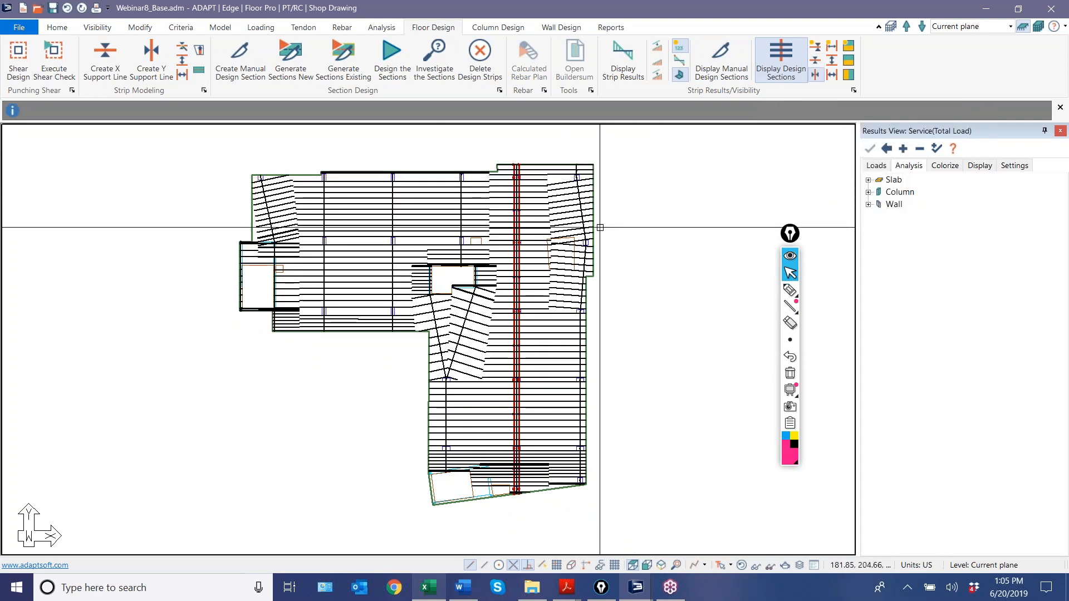
Step: Select all remaining Y-direction support lines and map banded tendons with a 20 ft tributary width, as two groups offset 1 ft
ctrl+click(460, 213)
ctrl+click(393, 216)
ctrl+click(324, 220)
ctrl+click(272, 234)
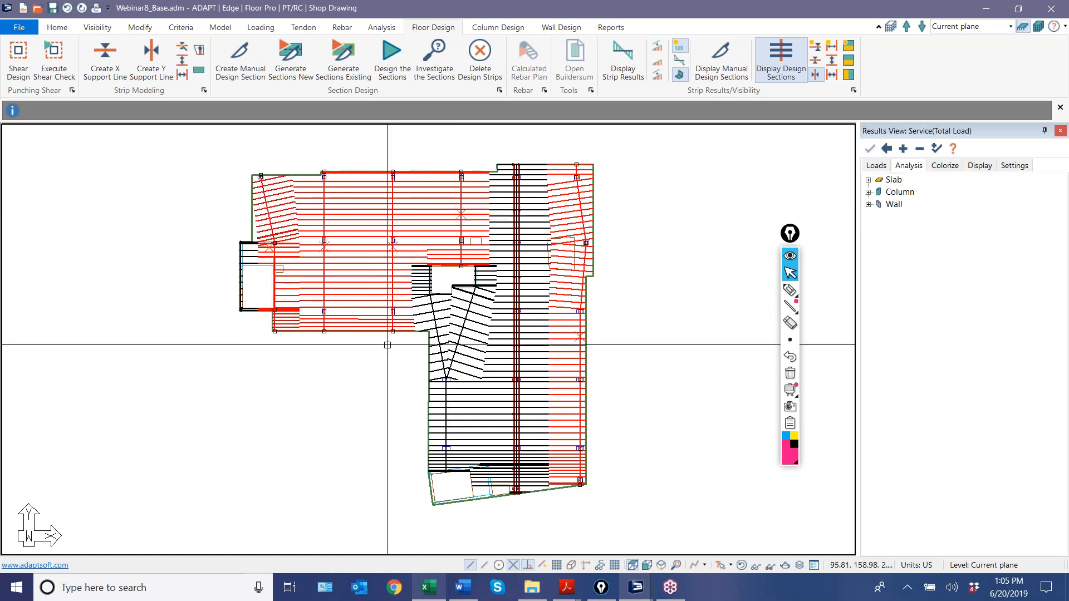
ctrl+click(440, 343)
ctrl+click(451, 340)
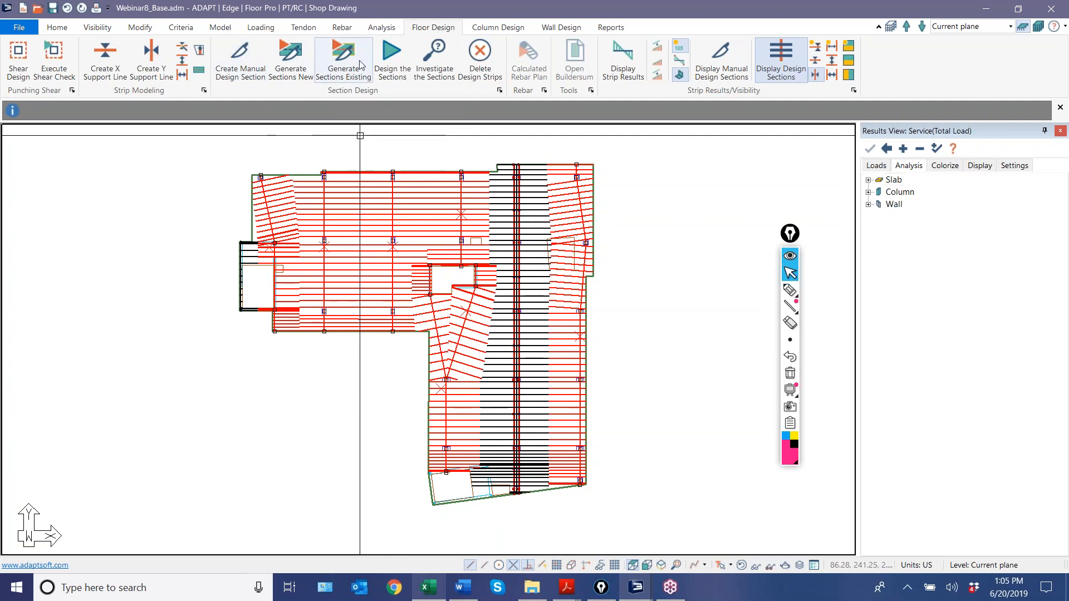
click(315, 29)
click(248, 55)
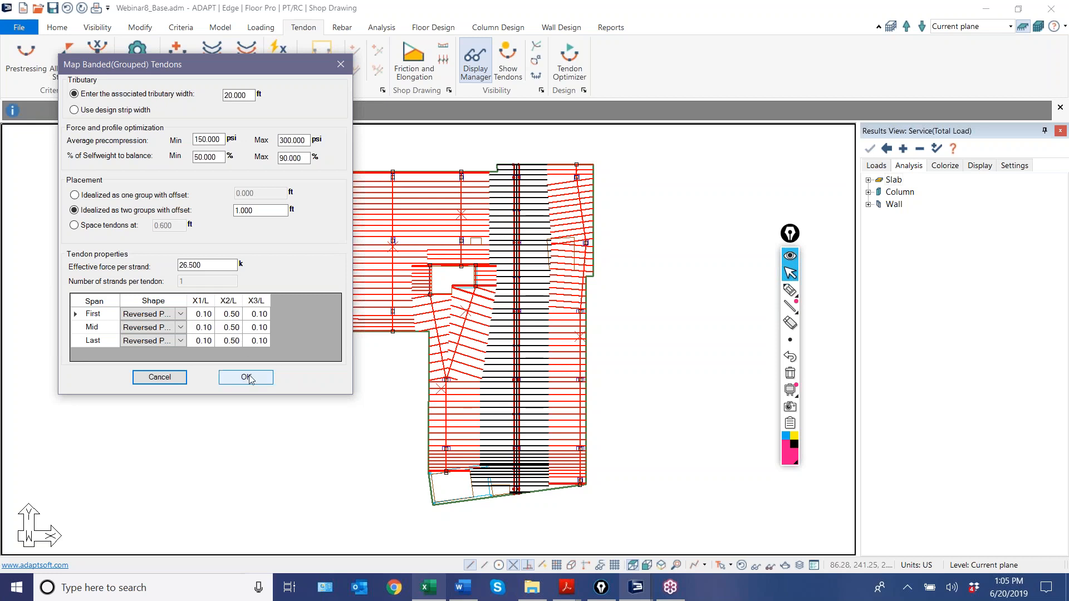
click(246, 378)
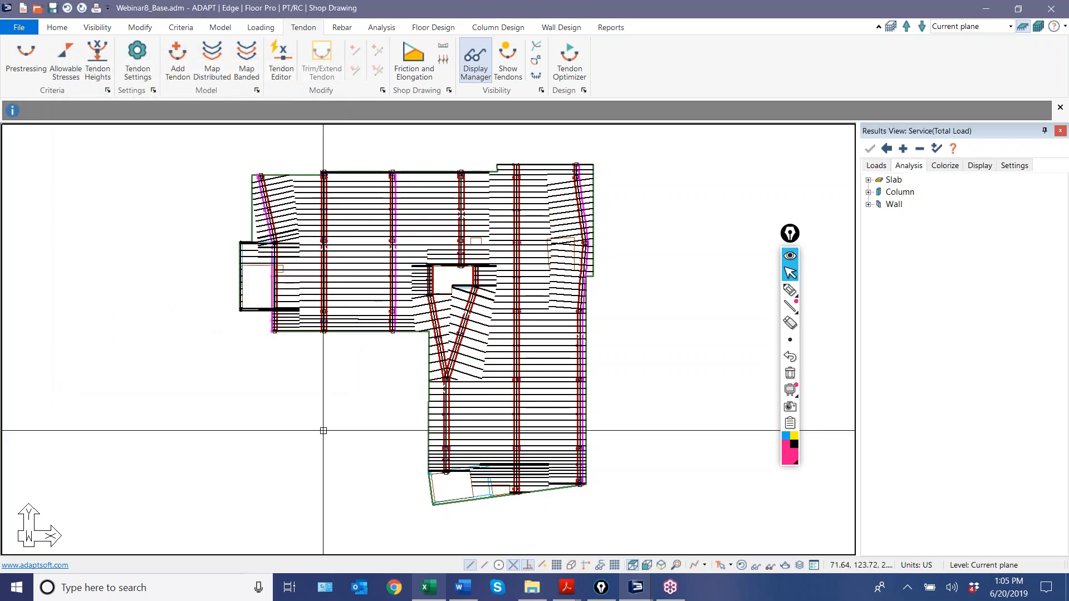
Step: Hide the Y-direction design strips and review the banded tendons mapped across the slab
scroll(360, 418, down, 2)
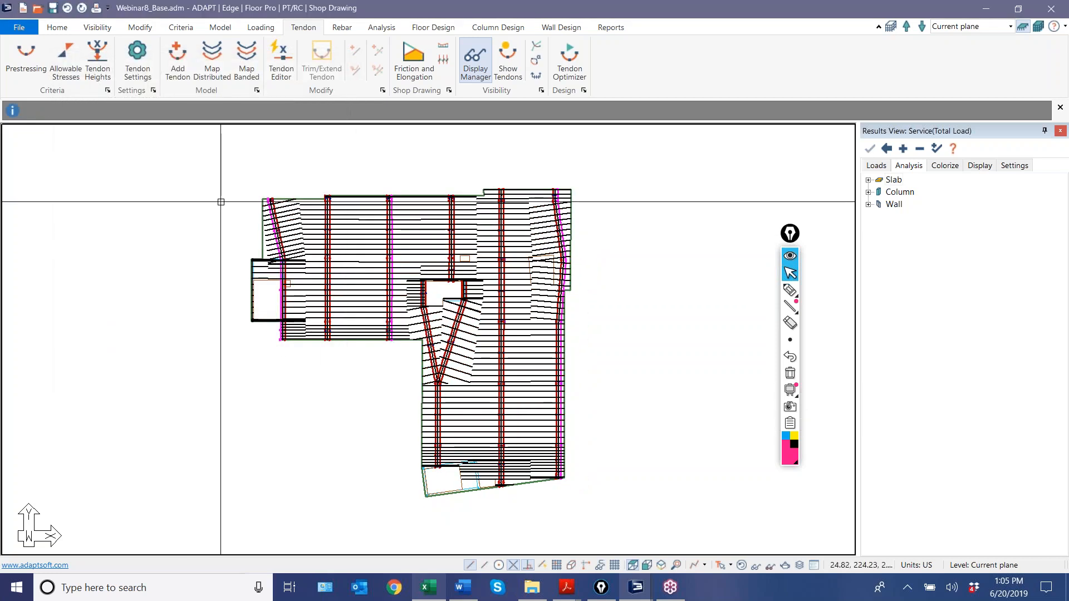
scroll(246, 287, up, 1)
scroll(247, 288, up, 1)
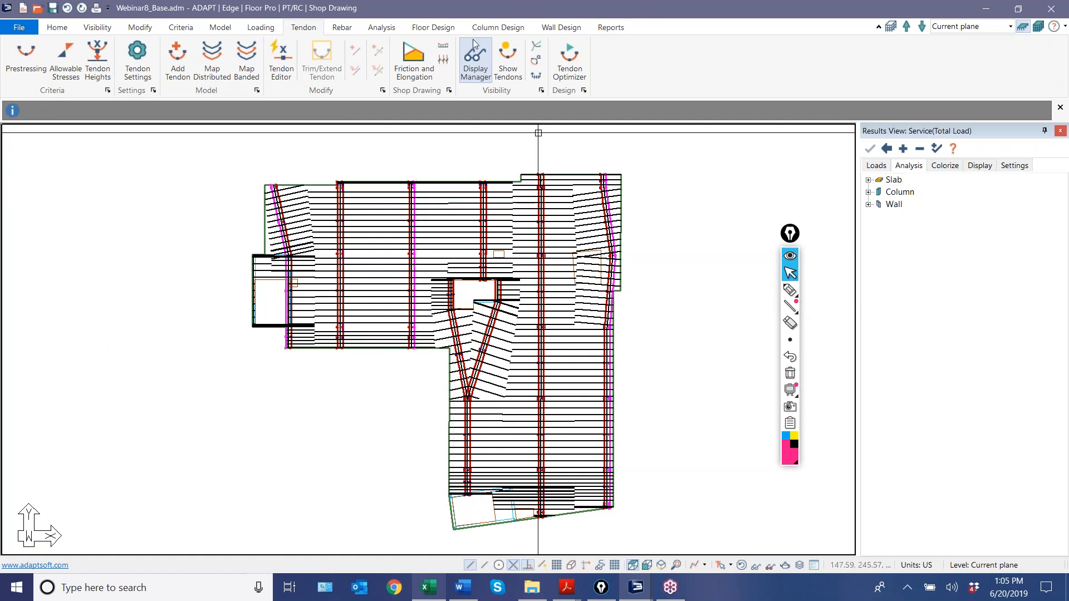
click(433, 28)
click(817, 76)
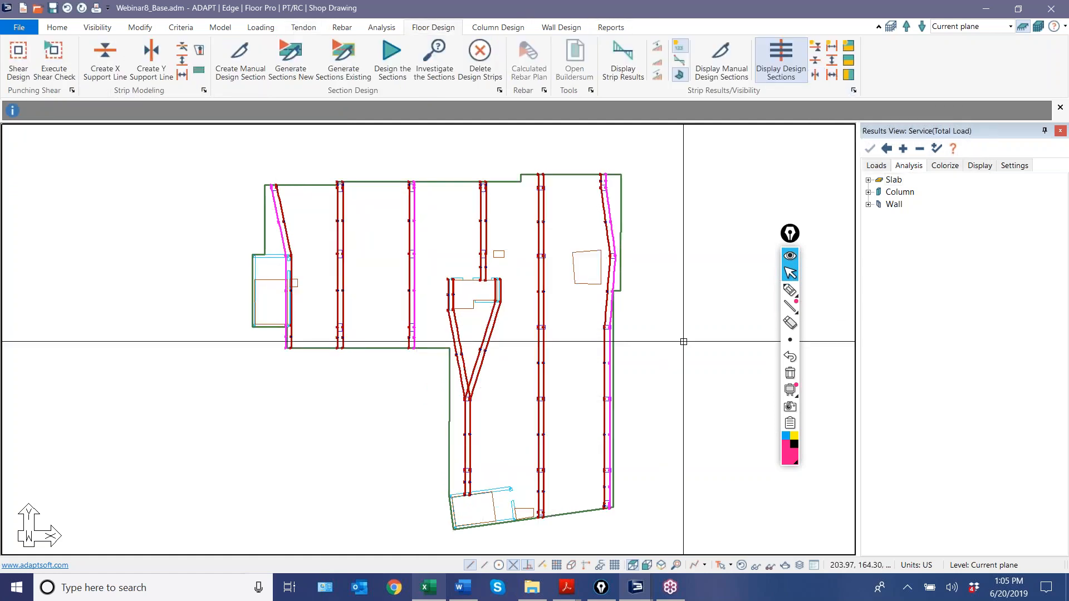
scroll(480, 369, down, 1)
scroll(339, 338, up, 1)
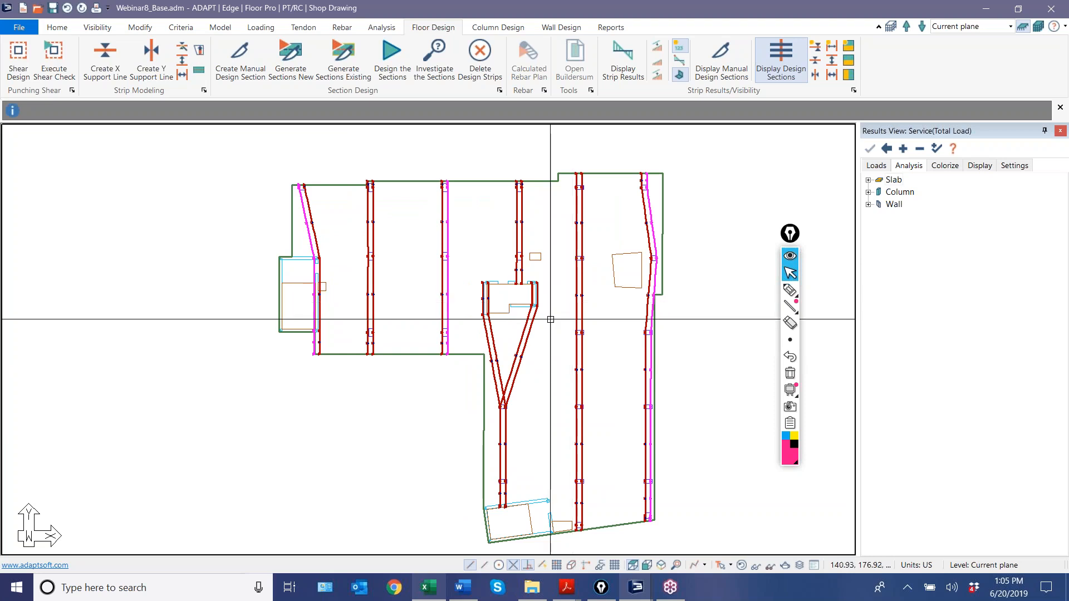
scroll(382, 248, down, 2)
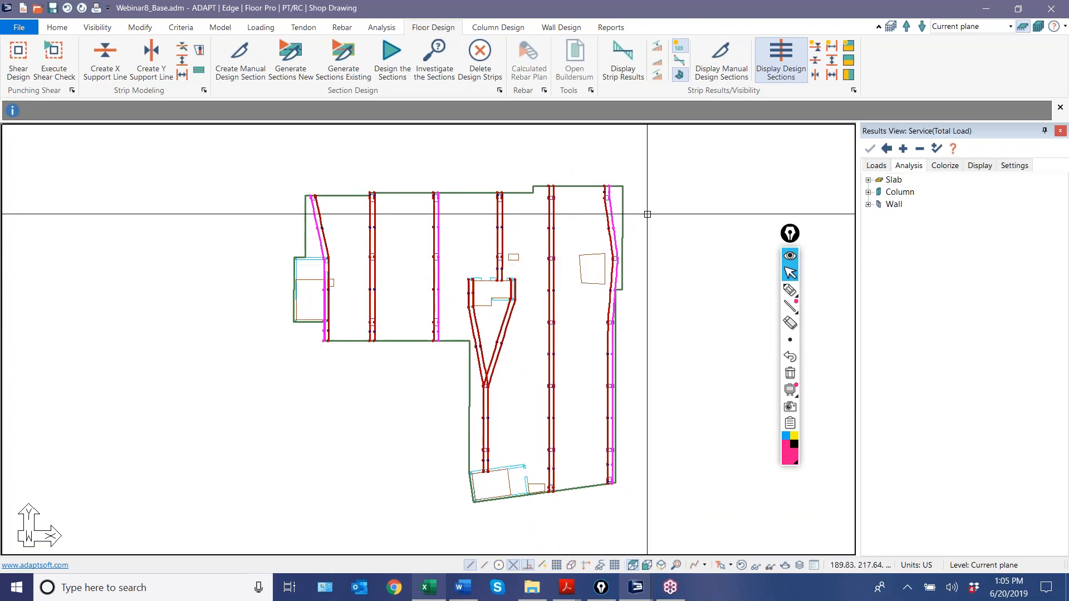
scroll(489, 261, up, 2)
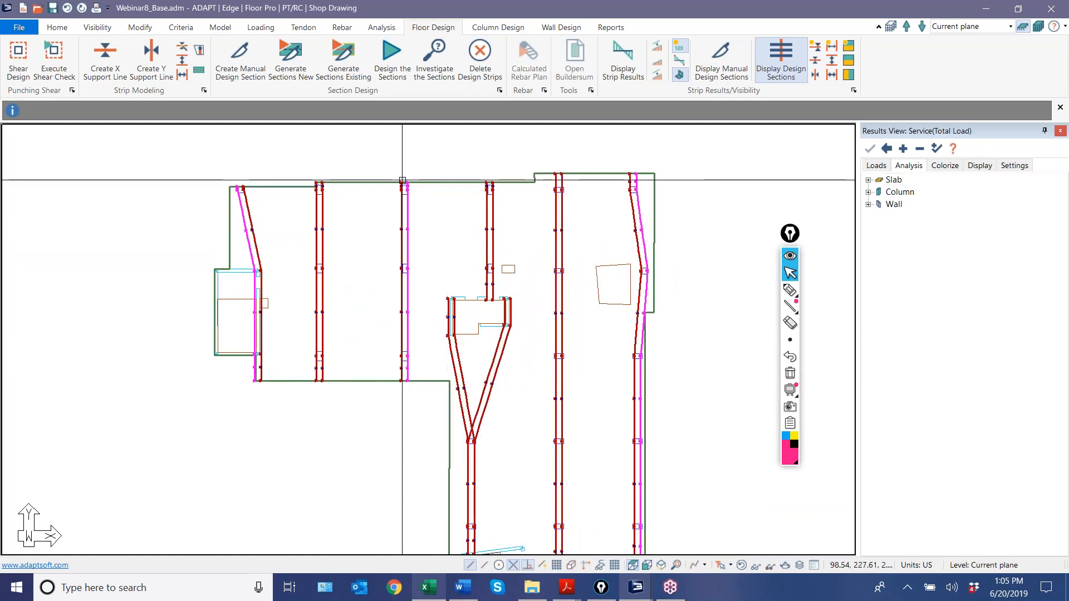
Step: Start the Add Tendon command to model a tendon manually in the lower part of the slab
click(226, 29)
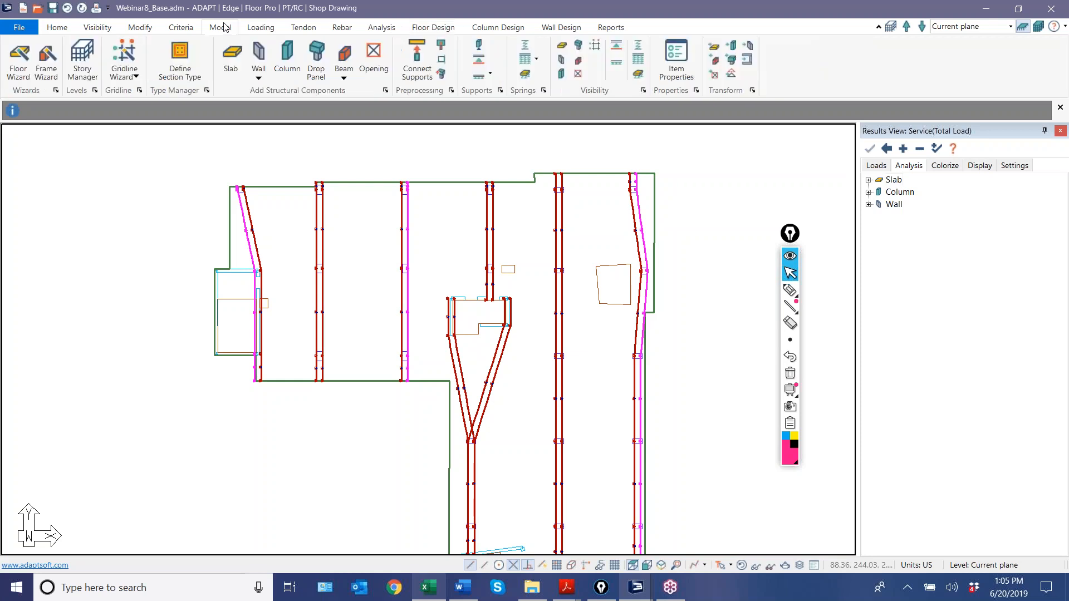
click(297, 29)
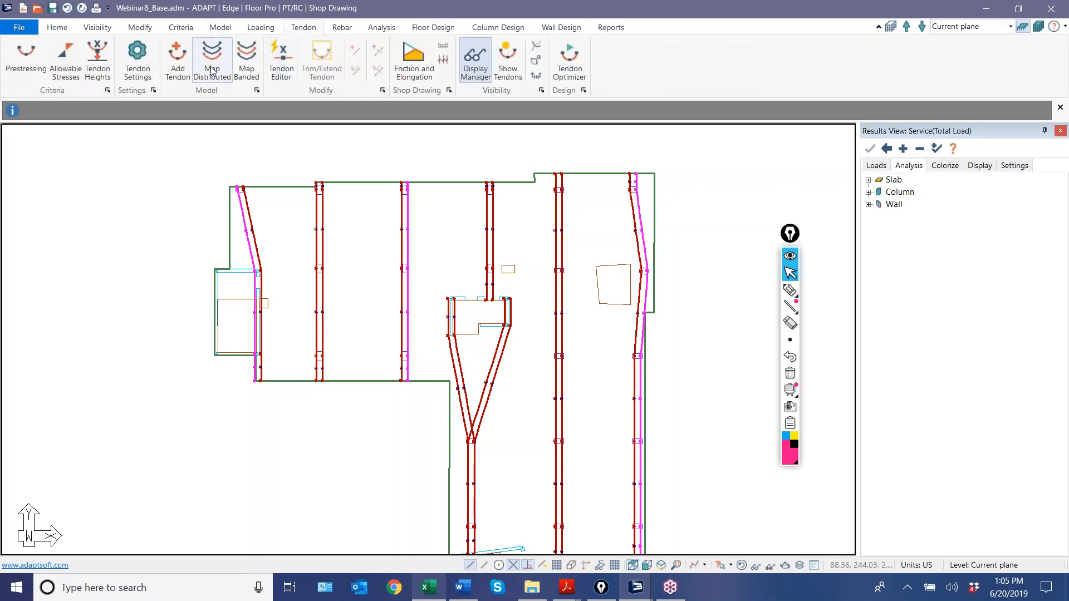
click(184, 66)
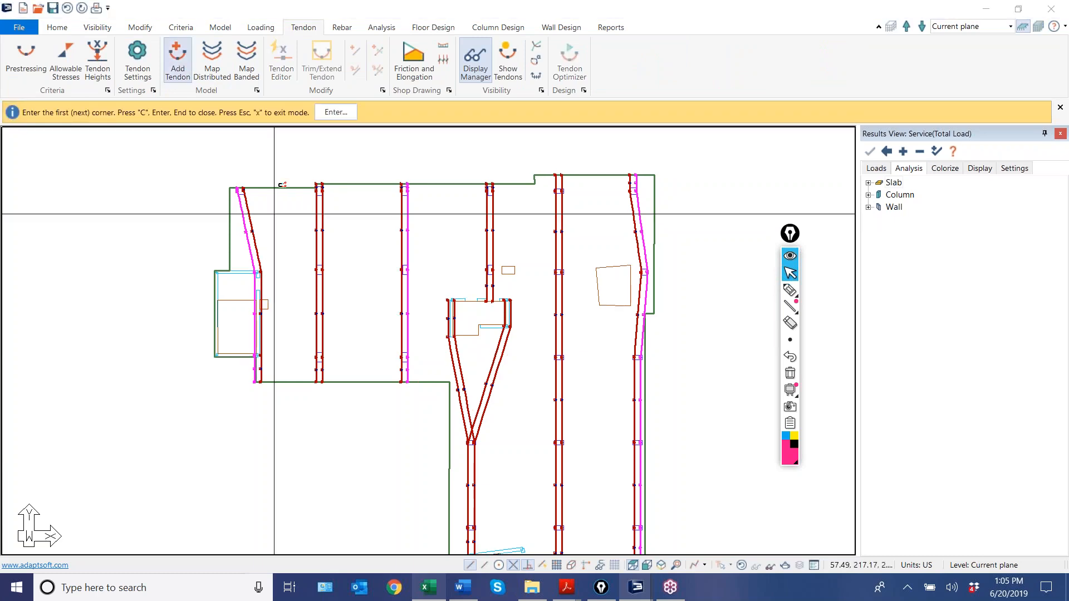
middle_drag(490, 364, 482, 280)
scroll(535, 530, up, 1)
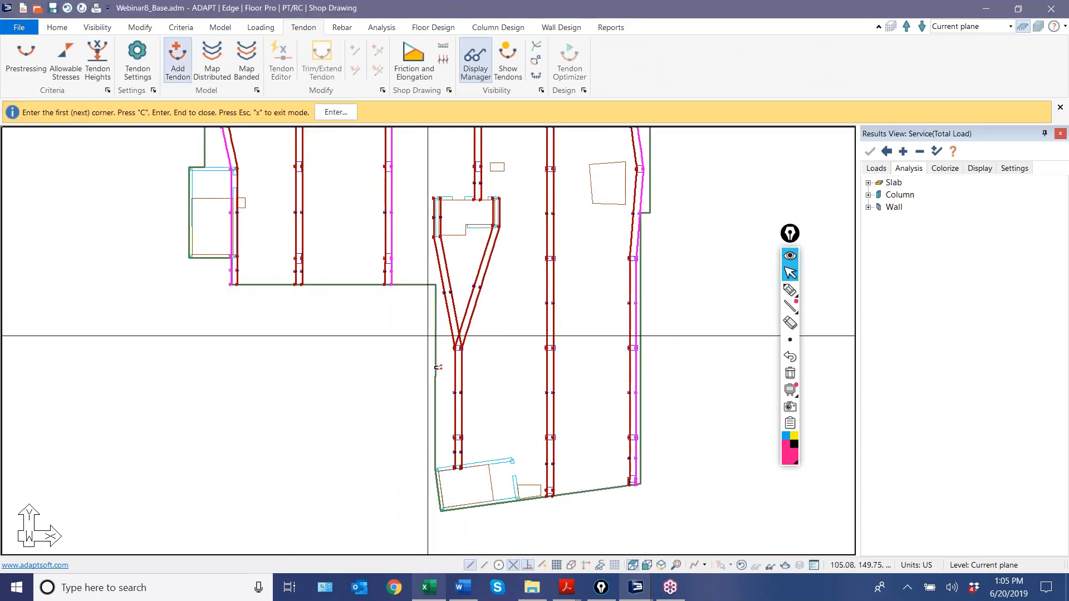
scroll(437, 340, up, 2)
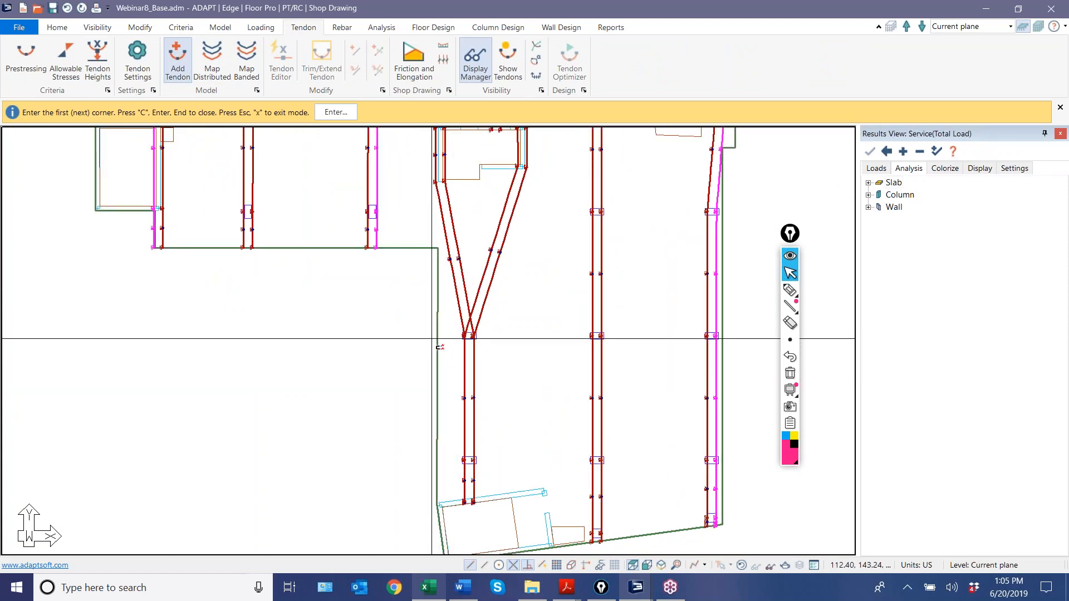
Step: Sketch regions numbered 1 and 2 over the lower slab bays and hatch the area between the two diverging tendon lines
click(789, 290)
mouse_move(436, 338)
mouse_down()
mouse_move(720, 325)
mouse_move(725, 394)
mouse_move(686, 494)
mouse_move(502, 502)
mouse_move(451, 336)
mouse_up()
drag(613, 390, 621, 437)
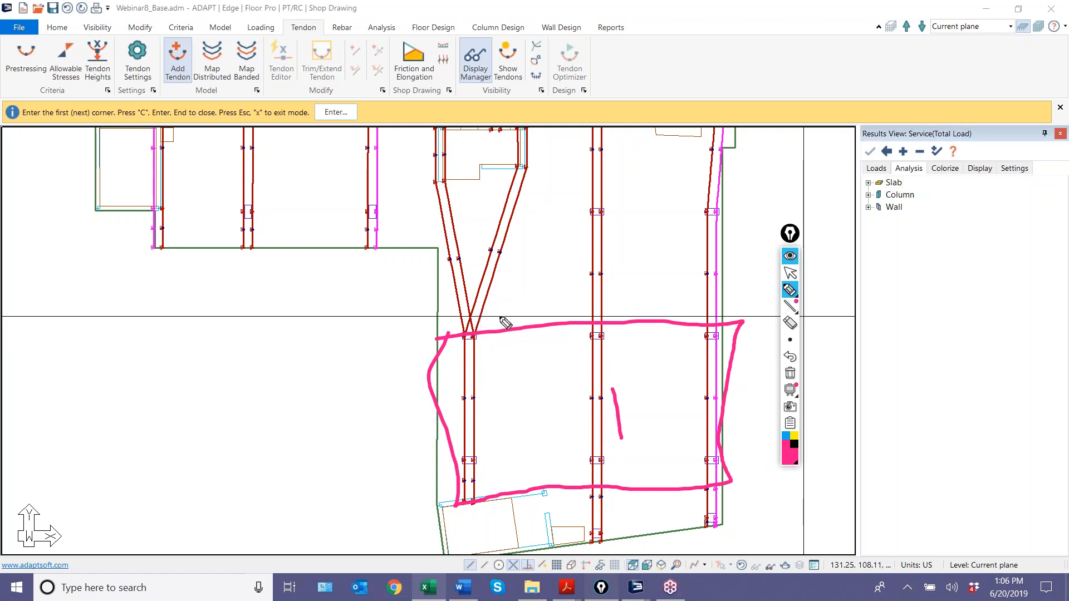
mouse_move(434, 246)
mouse_down()
mouse_move(734, 243)
mouse_move(740, 334)
mouse_move(388, 328)
mouse_up()
drag(588, 274, 641, 299)
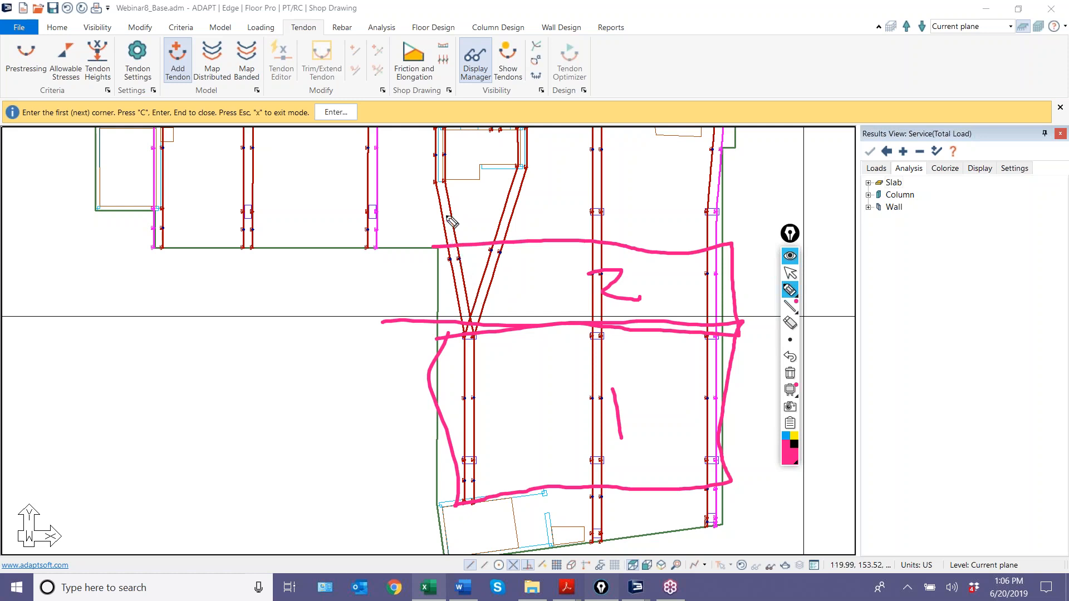
mouse_move(442, 181)
mouse_down()
mouse_move(450, 281)
mouse_move(469, 323)
mouse_up()
drag(527, 163, 488, 300)
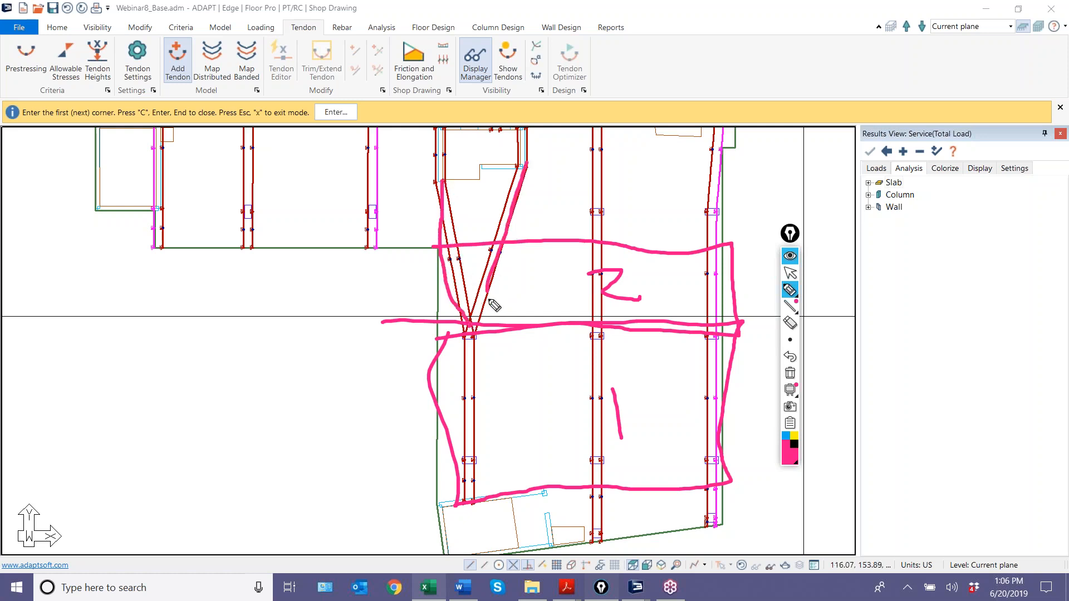
drag(460, 256, 490, 250)
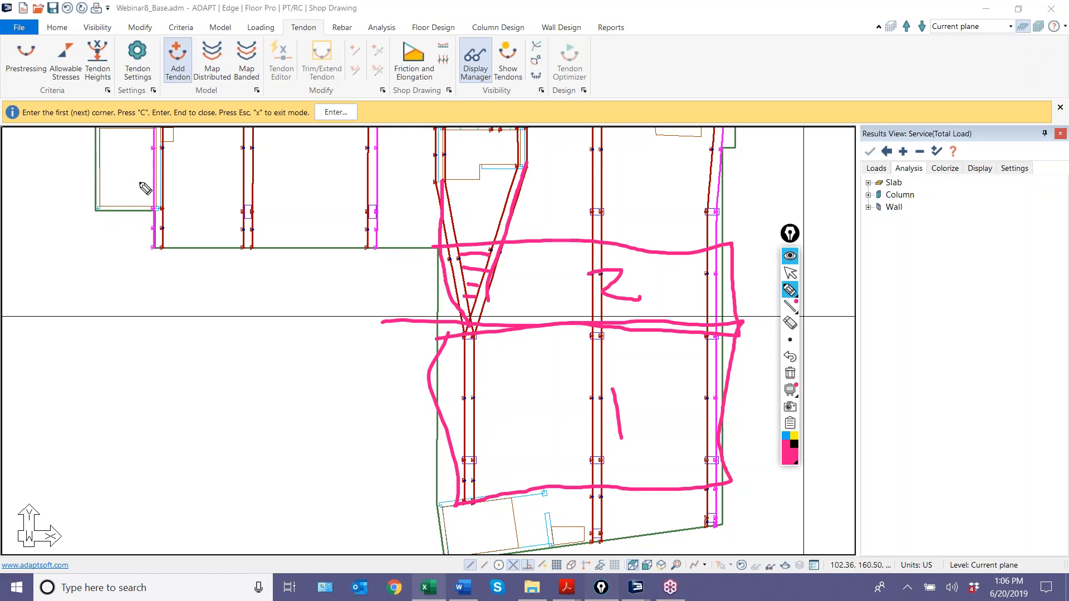
Step: Sketch regions 3 and 4 and an outline over the upper slab bays, and erase all the marks
mouse_move(158, 212)
mouse_down()
mouse_move(670, 205)
mouse_move(727, 226)
mouse_move(724, 245)
mouse_up()
drag(627, 219, 635, 214)
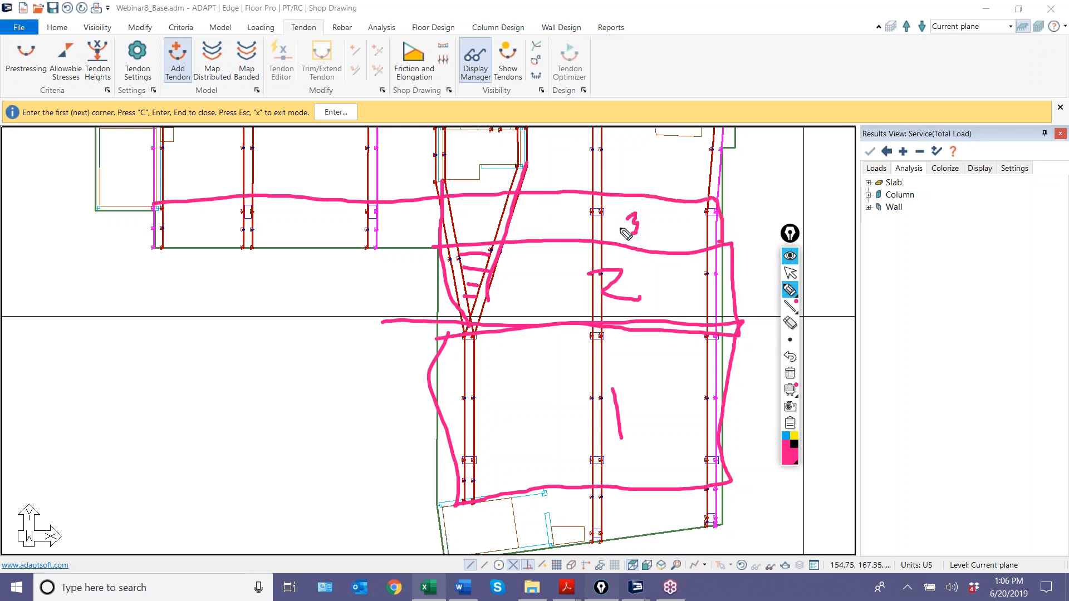
mouse_move(157, 210)
mouse_down()
mouse_move(87, 192)
mouse_move(85, 177)
mouse_up()
mouse_move(92, 114)
mouse_down()
mouse_move(237, 100)
mouse_move(445, 116)
mouse_move(417, 202)
mouse_move(329, 202)
mouse_up()
drag(281, 149, 288, 173)
drag(282, 161, 287, 183)
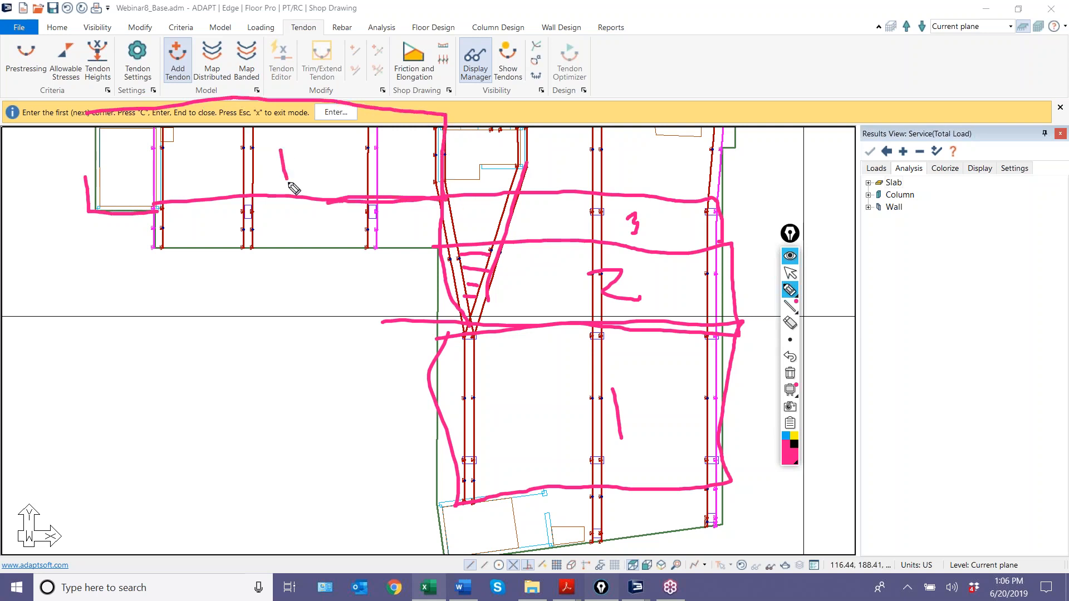
mouse_move(533, 129)
mouse_down()
mouse_move(704, 176)
mouse_move(697, 187)
mouse_up()
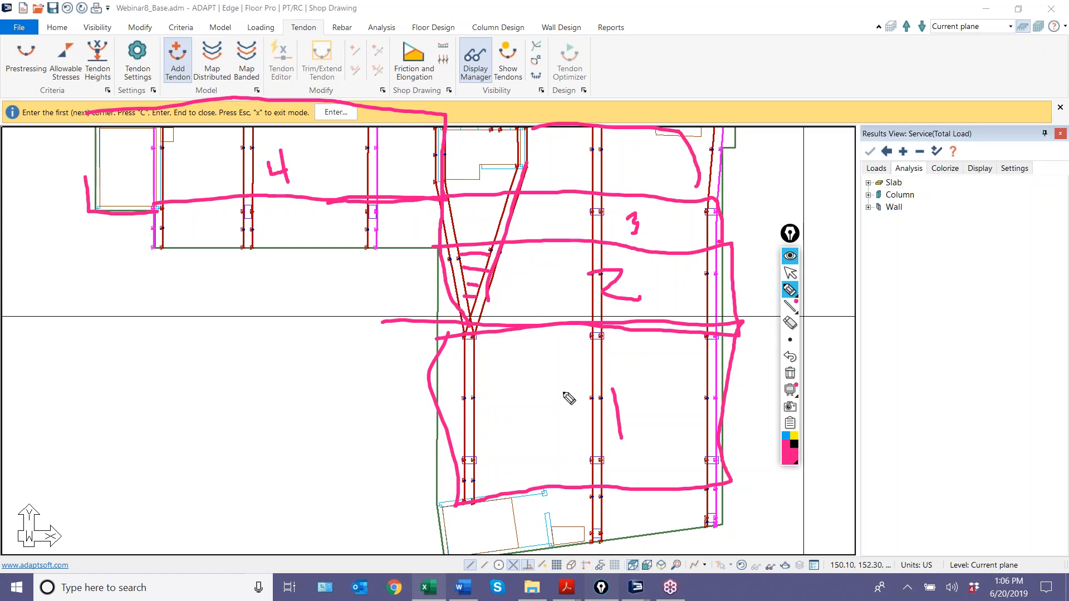
click(789, 373)
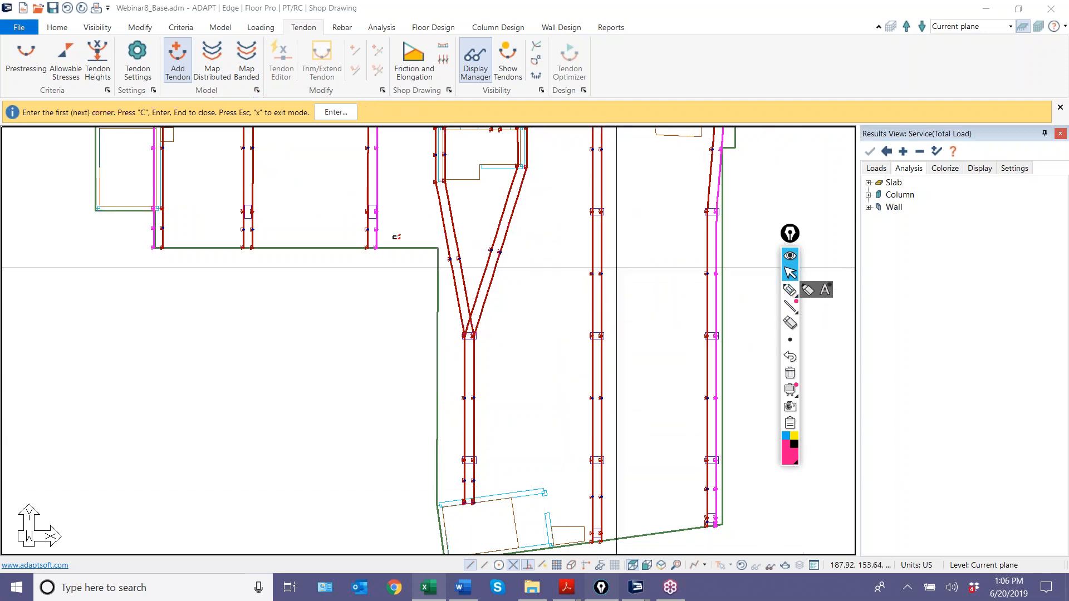
Step: Enable the additional snap option and place the tendon's first point on the left slab edge, just below the tendon junction column
scroll(438, 345, up, 2)
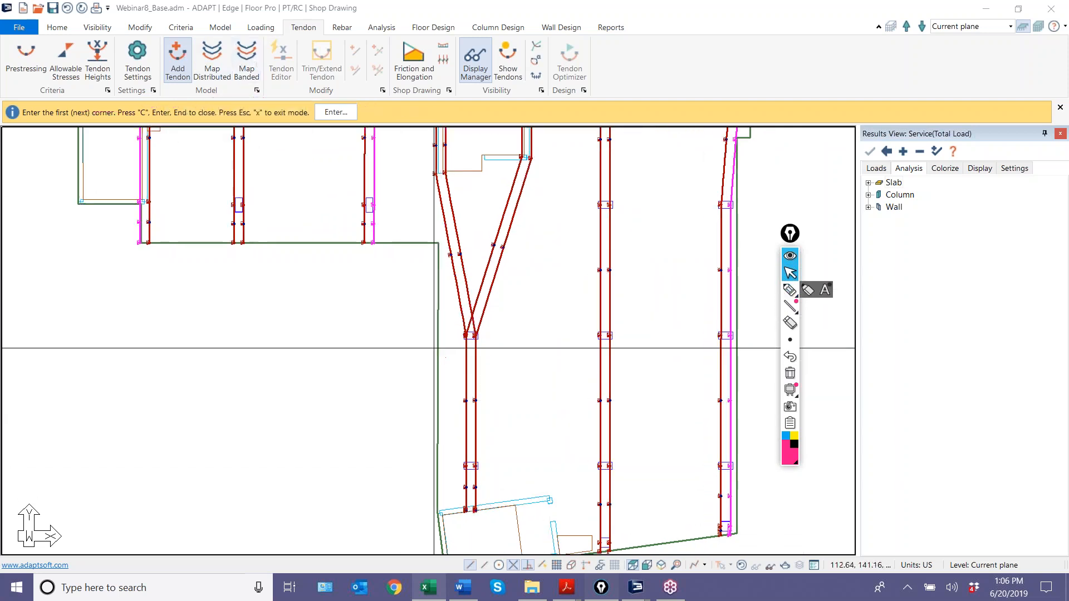
click(542, 566)
middle_drag(484, 418, 376, 374)
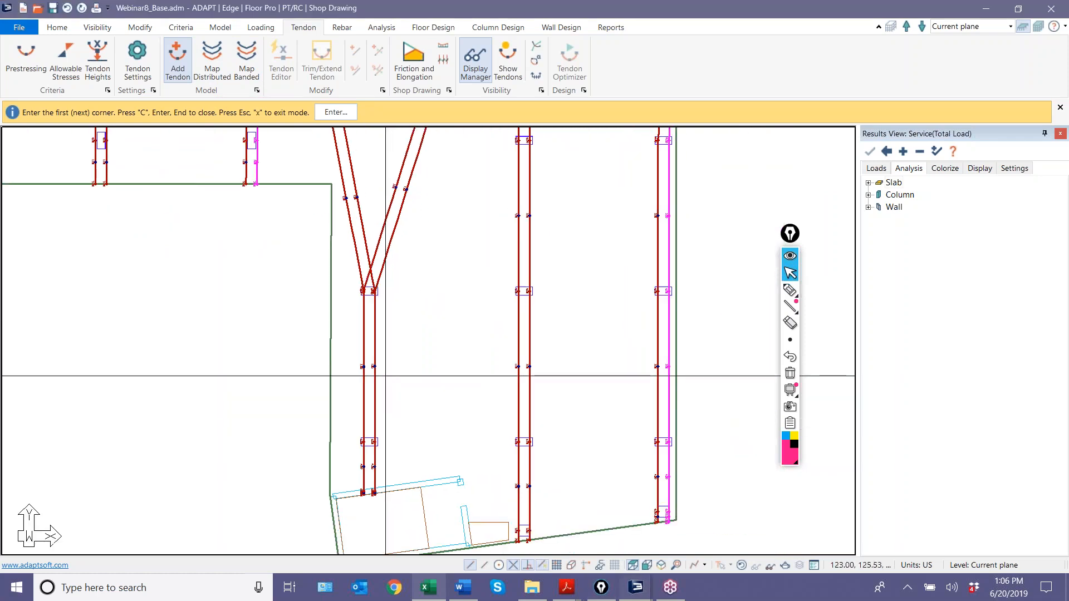
scroll(373, 370, up, 1)
click(328, 299)
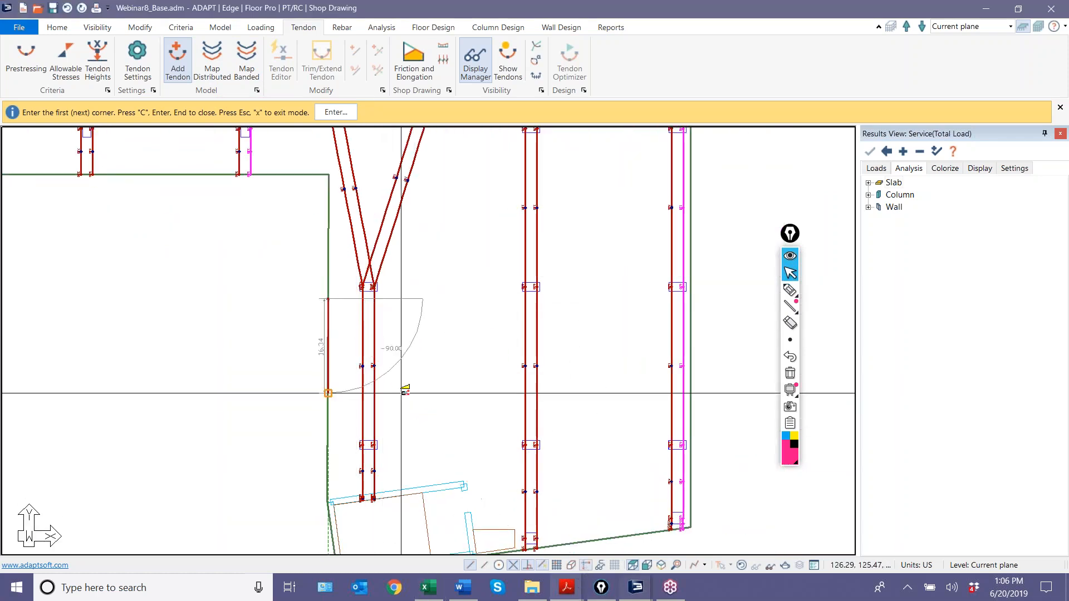
Step: Run the tendon horizontally across the slab with points at the three column lines and finish it at the opposite slab edge
scroll(392, 375, down, 2)
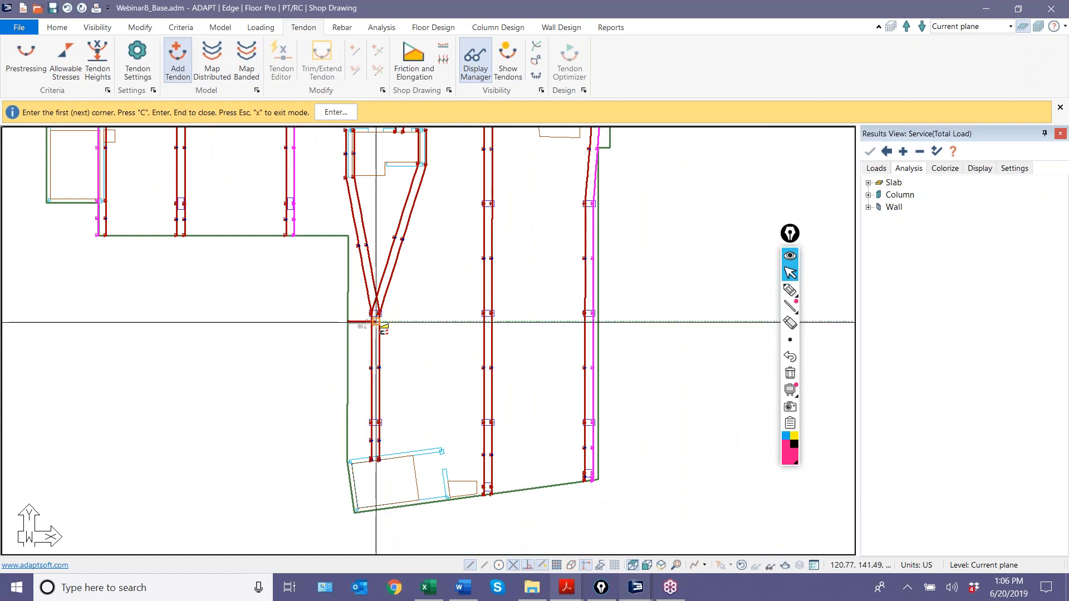
scroll(375, 322, up, 2)
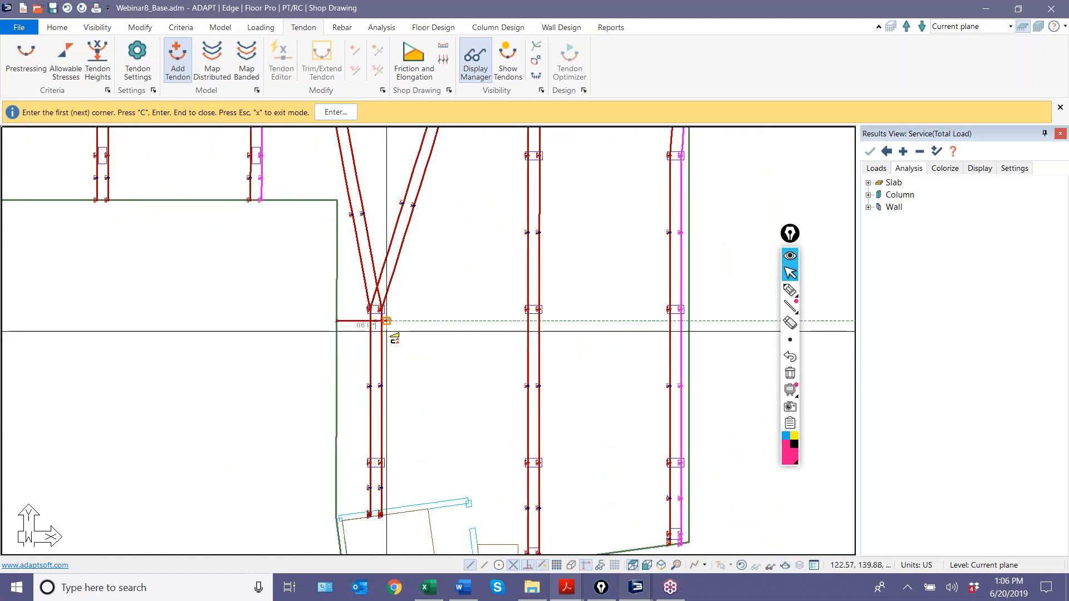
scroll(387, 332, up, 3)
scroll(384, 325, up, 3)
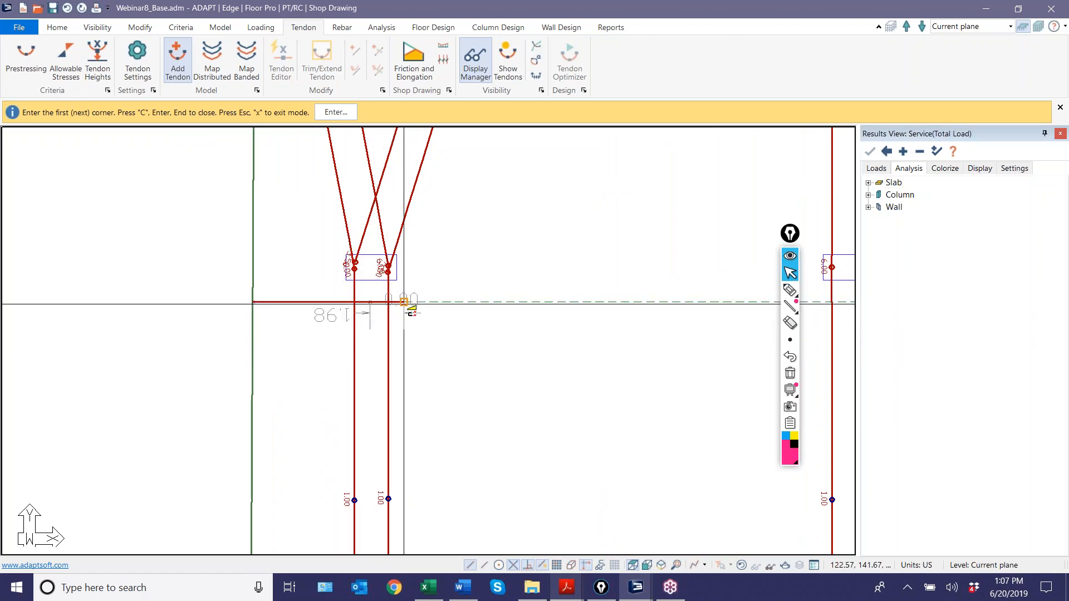
scroll(407, 318, down, 2)
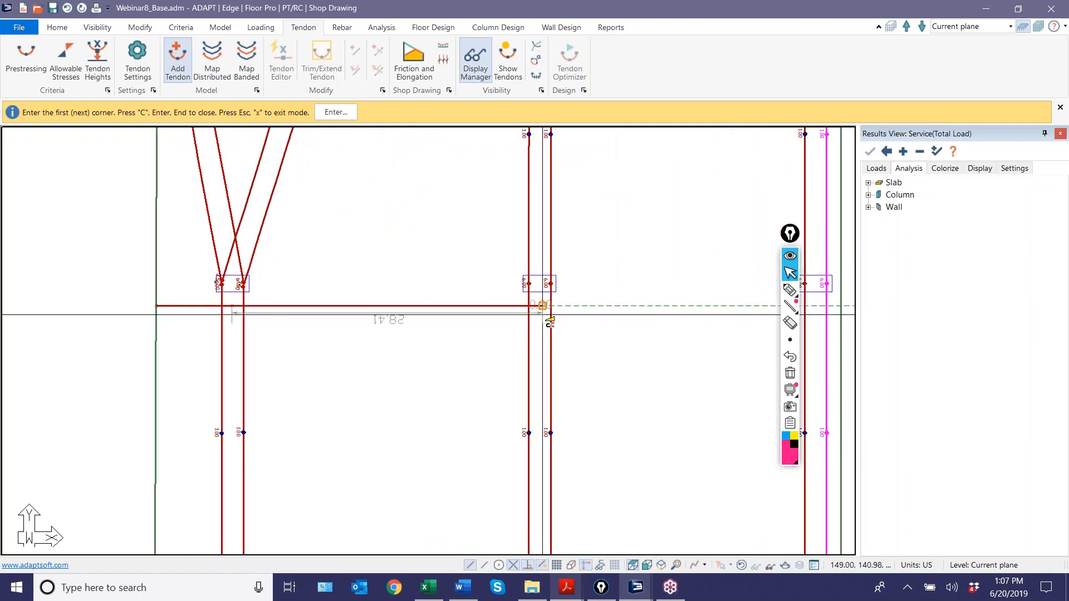
click(538, 306)
scroll(422, 335, down, 2)
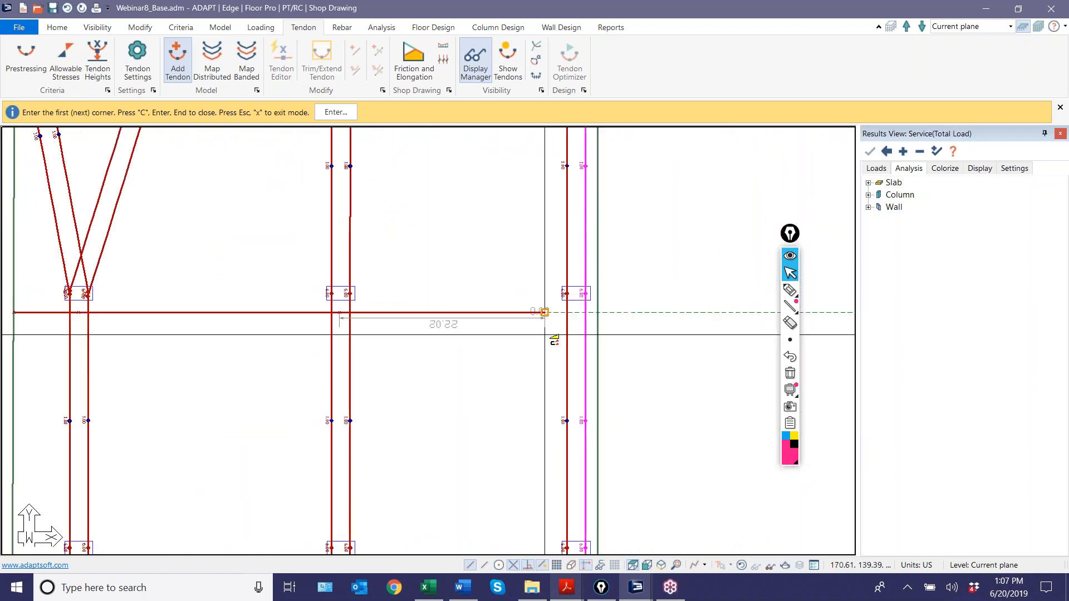
scroll(554, 334, up, 2)
click(585, 326)
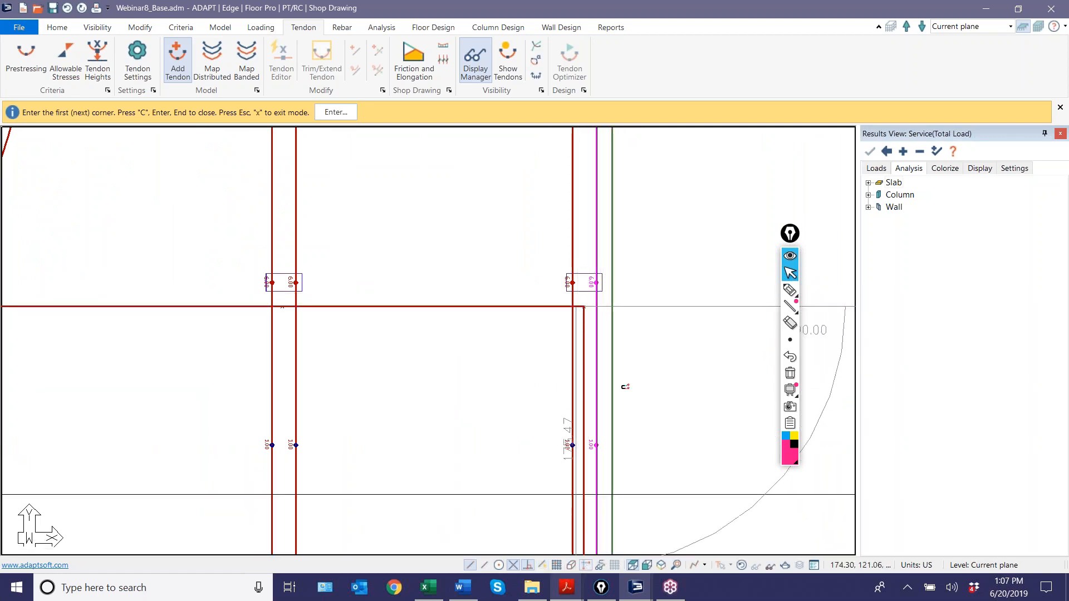
scroll(283, 307, down, 3)
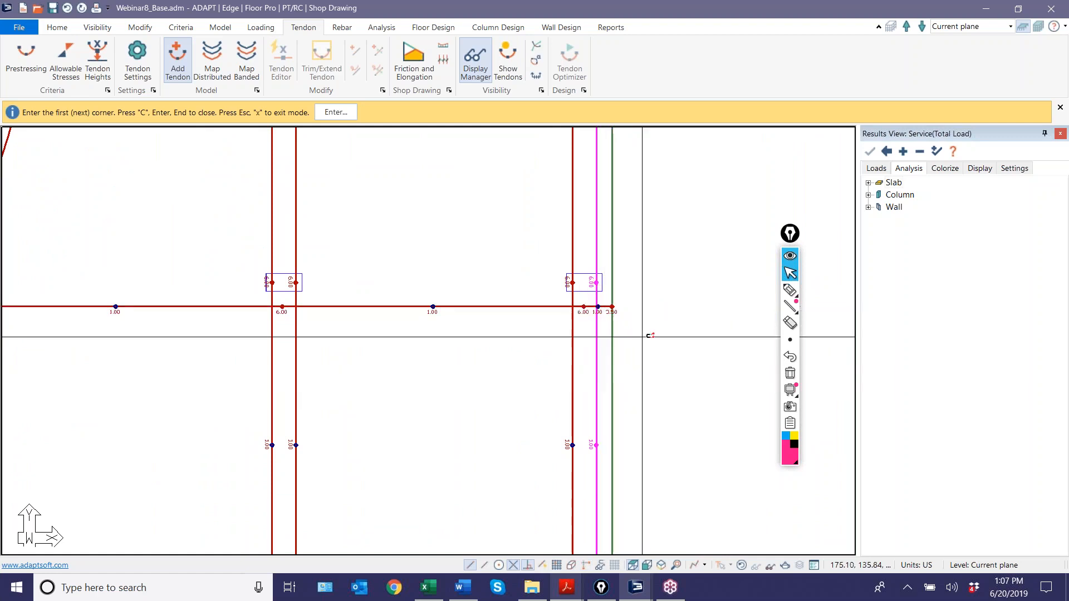
Step: Set the new horizontal tendon to 2 strands and use the effective force option for its stressing
right_click(487, 240)
click(504, 244)
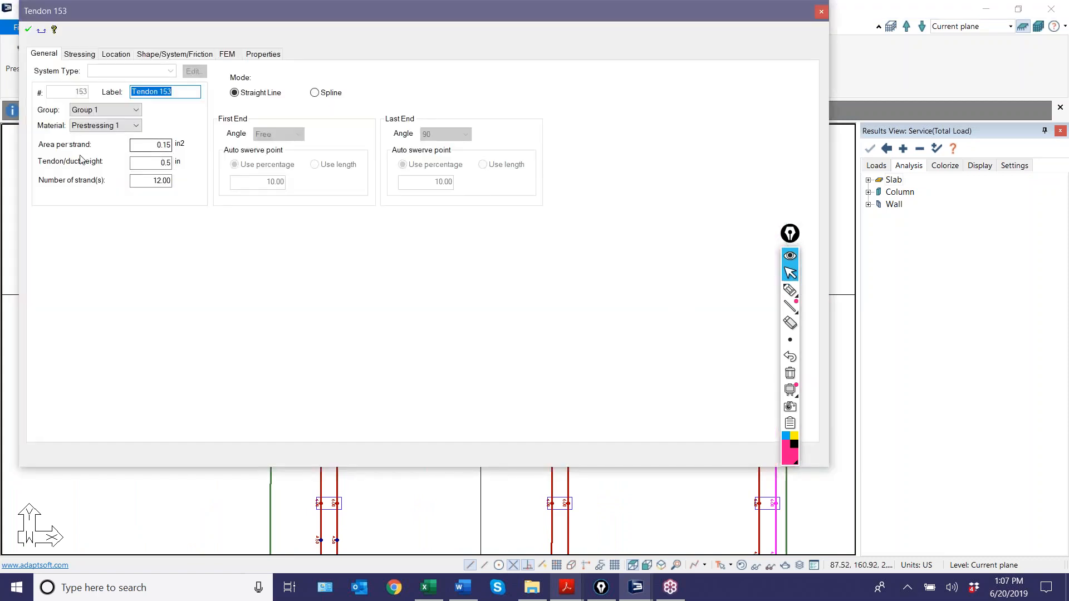
double_click(158, 180)
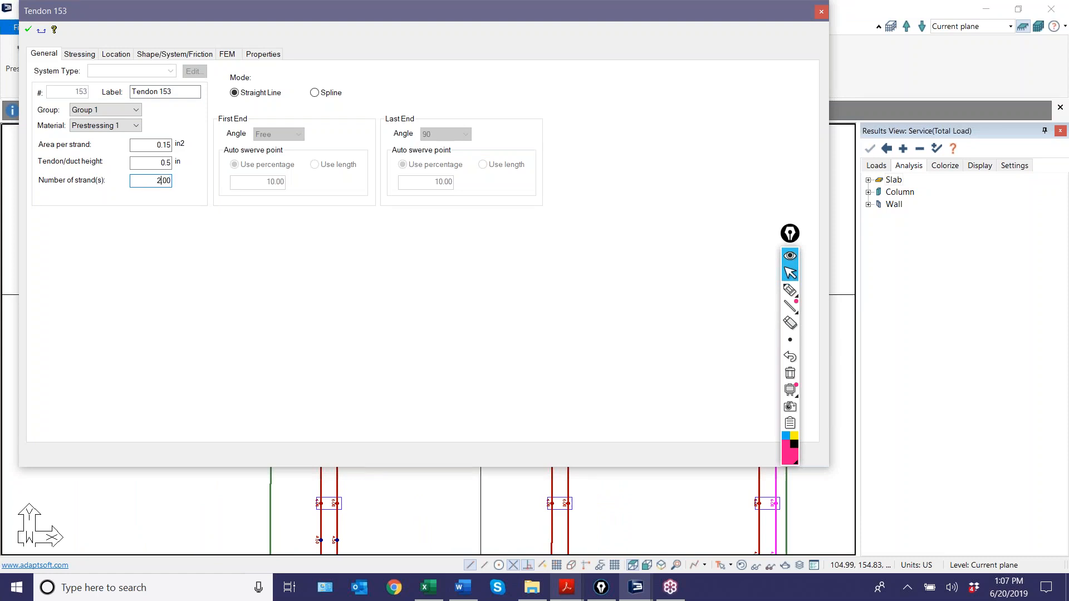
click(82, 55)
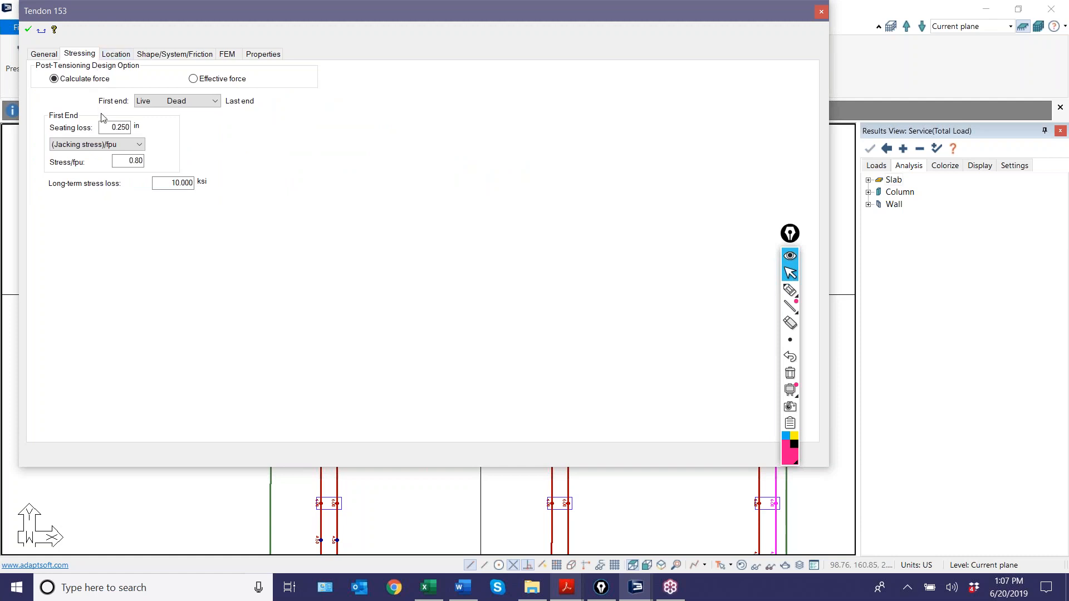
click(192, 79)
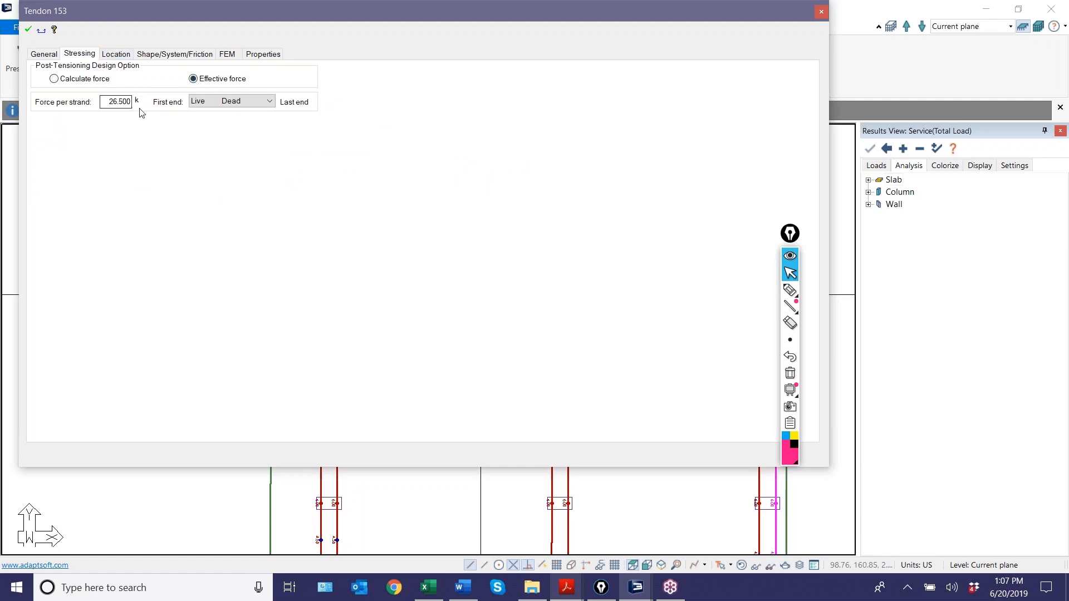
Step: Change the shape of the tendon's Span 1 to Cantilever Down
click(147, 54)
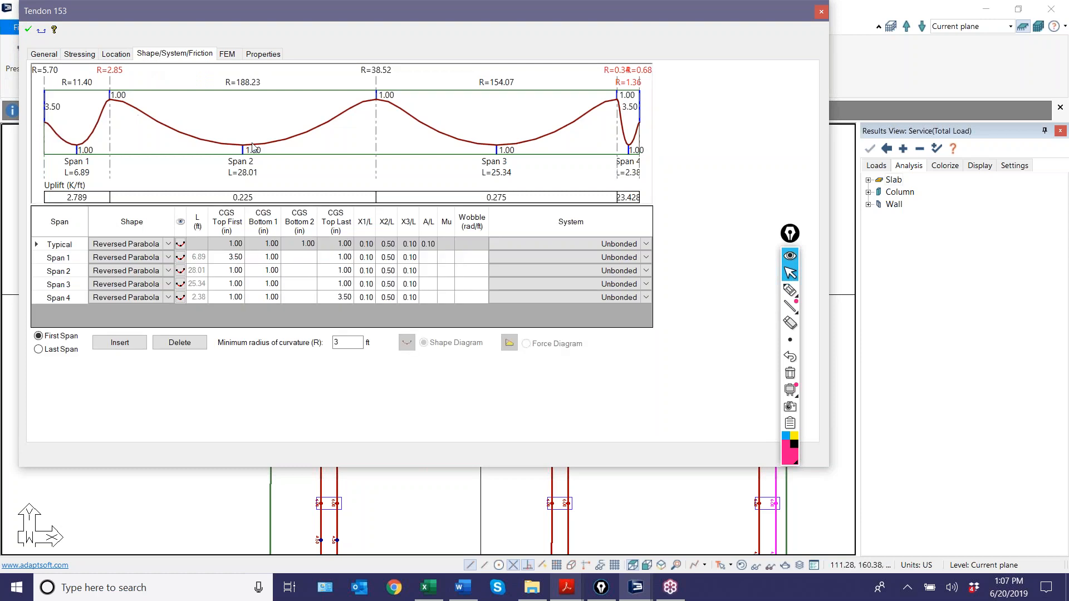
click(134, 257)
click(168, 258)
click(169, 260)
click(170, 259)
click(130, 323)
click(227, 285)
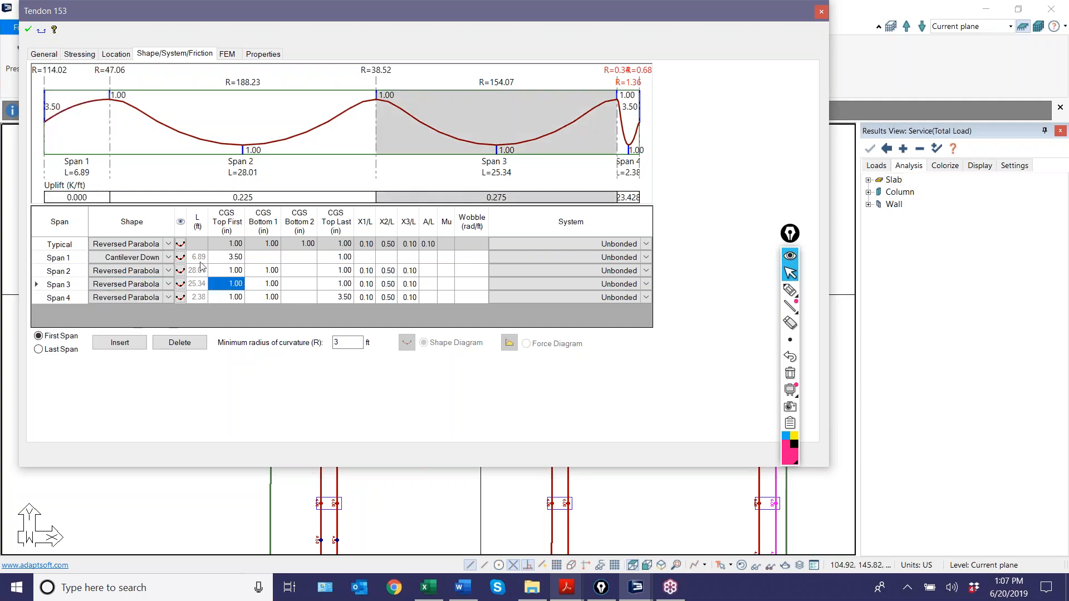
Step: Change the shape of the tendon's Span 4 to Cantilever Down
click(171, 298)
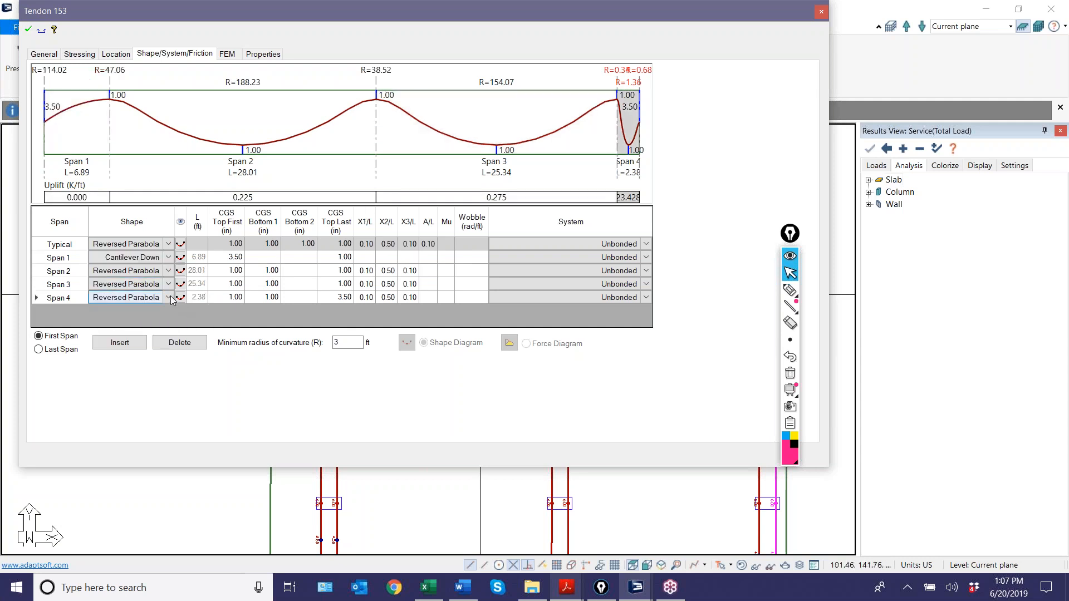
click(168, 298)
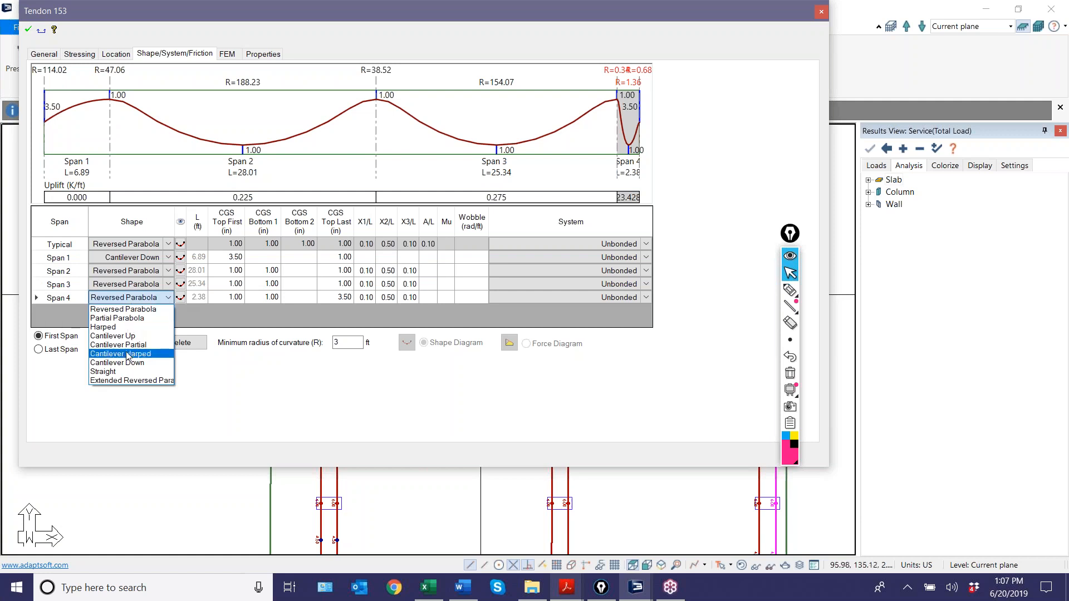
click(128, 353)
Step: Try CGS Top First values of 3.5 in and 2 in for Span 4
click(228, 301)
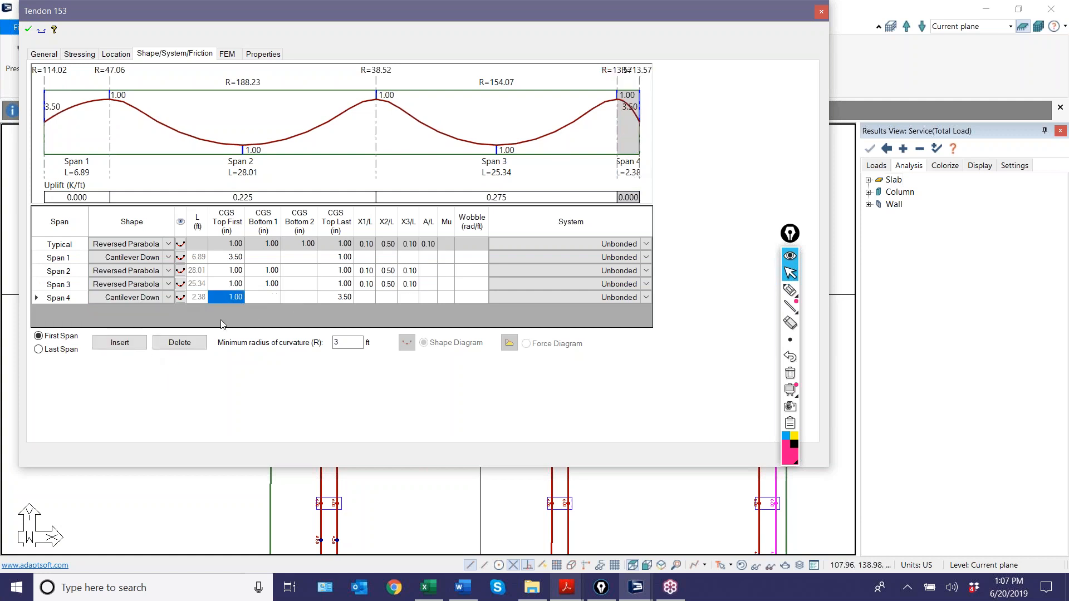
click(218, 300)
text(3.5)
key(Return)
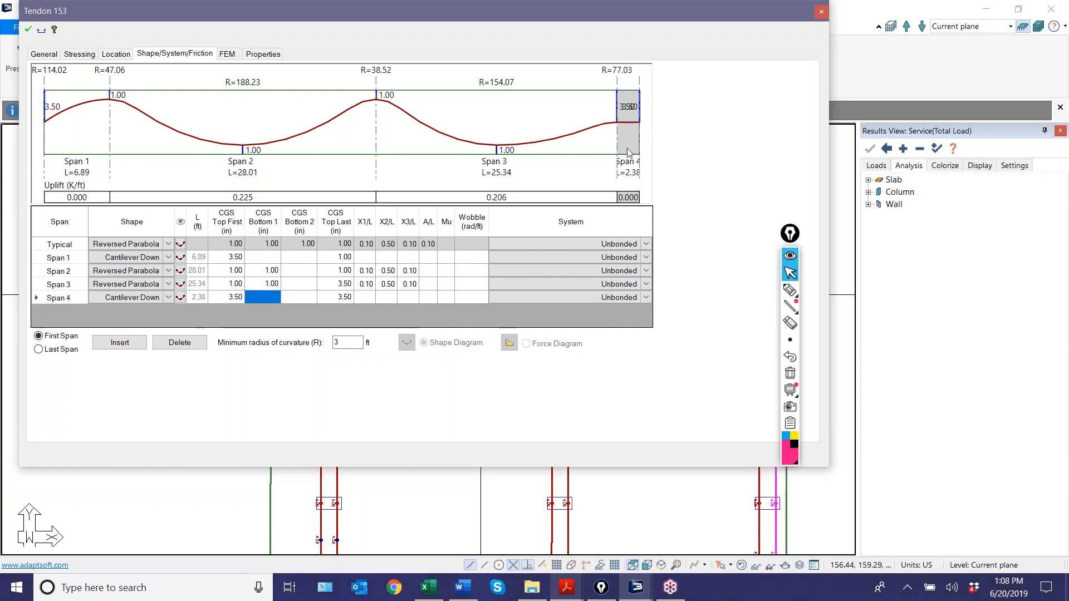
click(219, 301)
text(2)
click(577, 150)
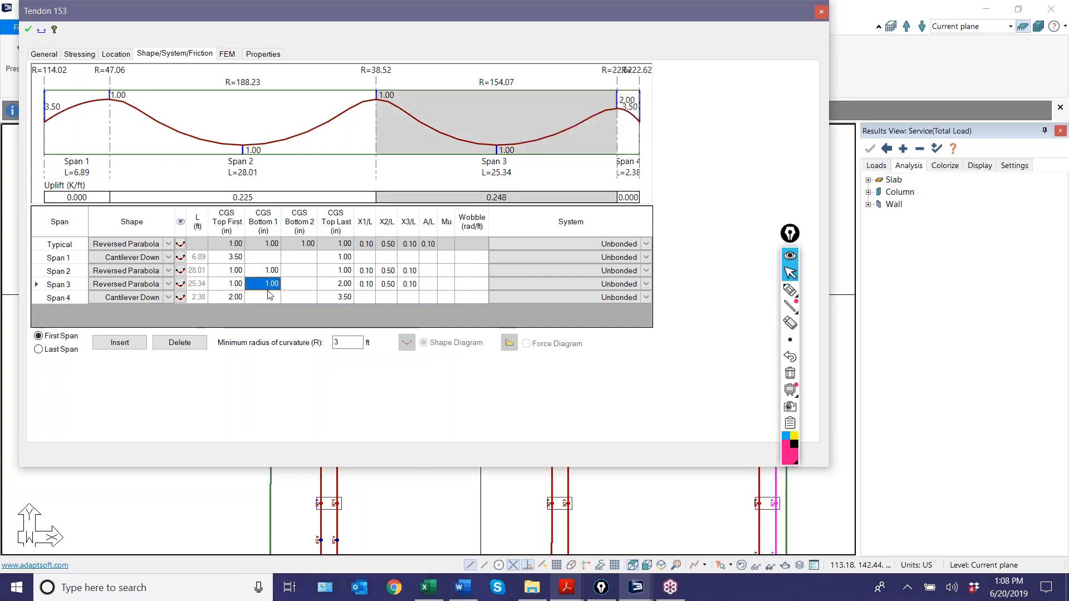
Step: Set the CGS Top First of Span 4 to 3.5 in
click(233, 298)
text(3.5)
key(Tab)
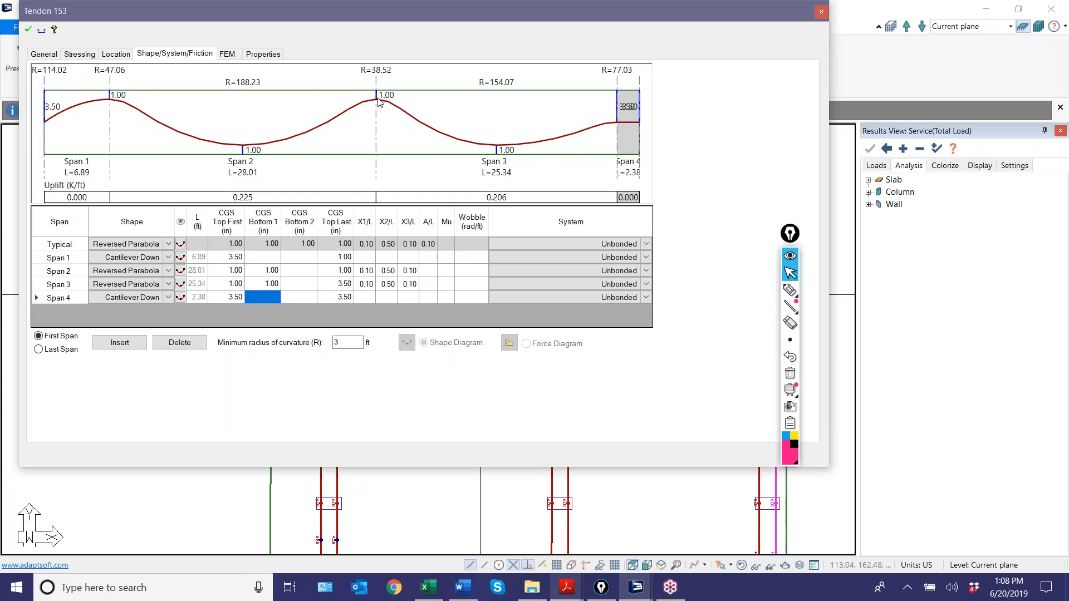
Step: Apply the edited span shapes and CGS values and close the tendon's properties
click(30, 30)
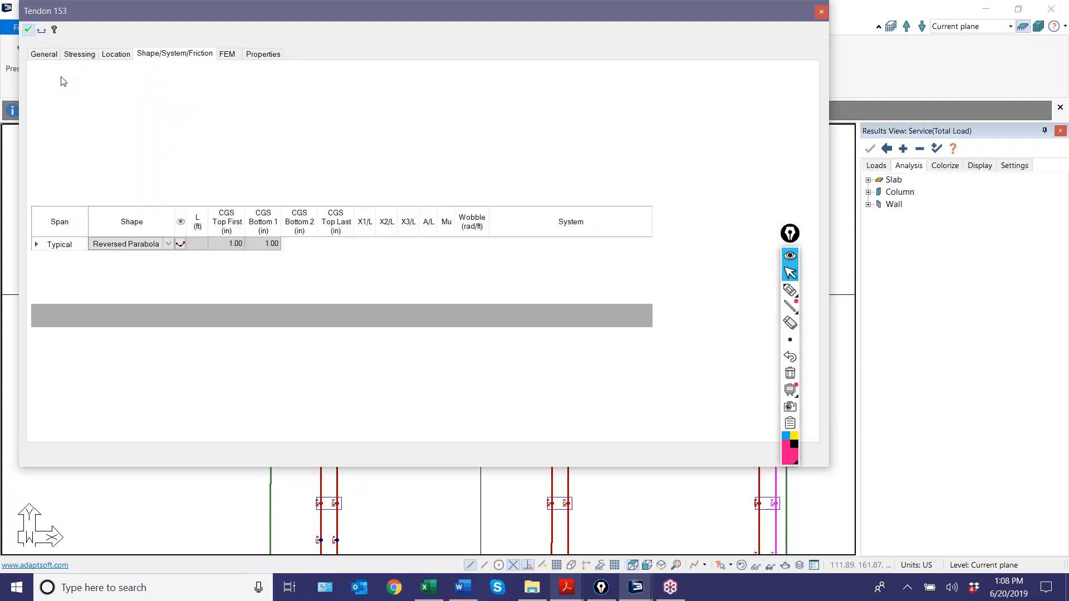
click(28, 29)
Step: Configure distributed tendon mapping with average precompression of 125 to 300 psi and 50 to 90% selfweight balancing, using Span 2 as master
scroll(405, 381, down, 2)
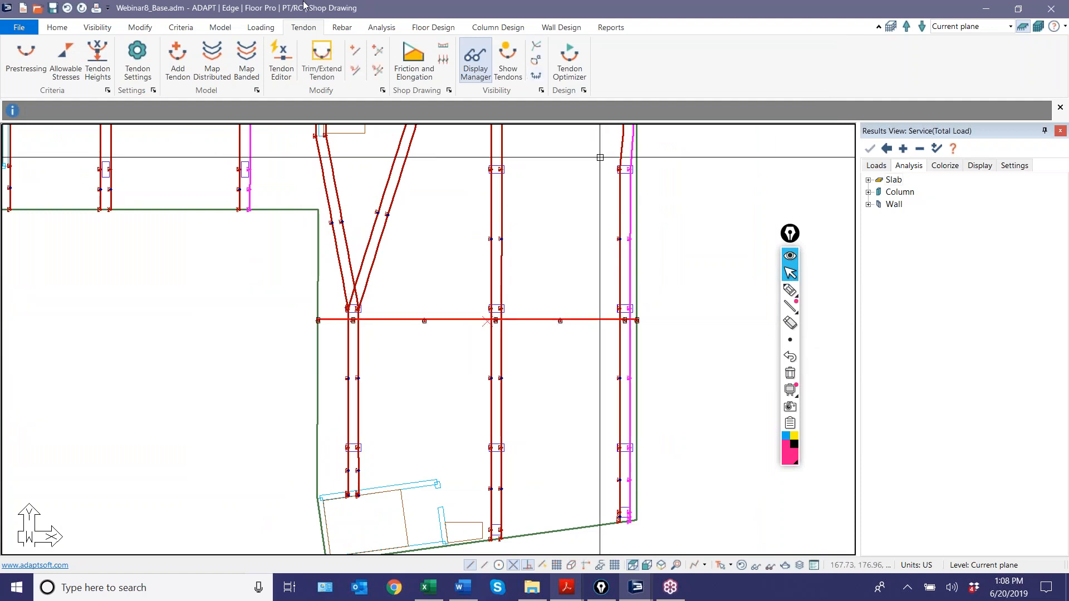
click(211, 72)
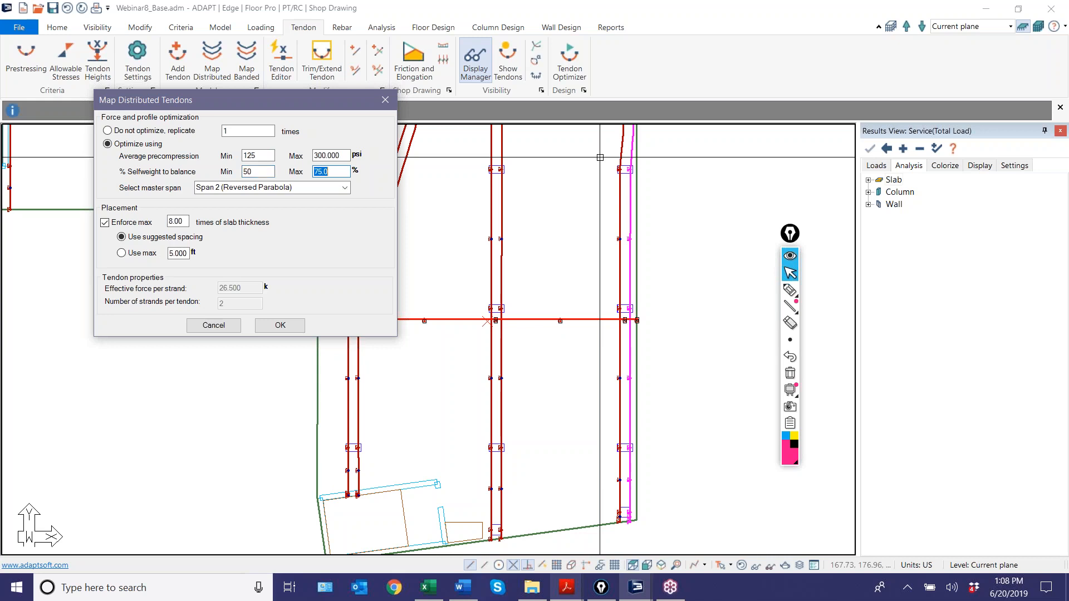
key(Tab)
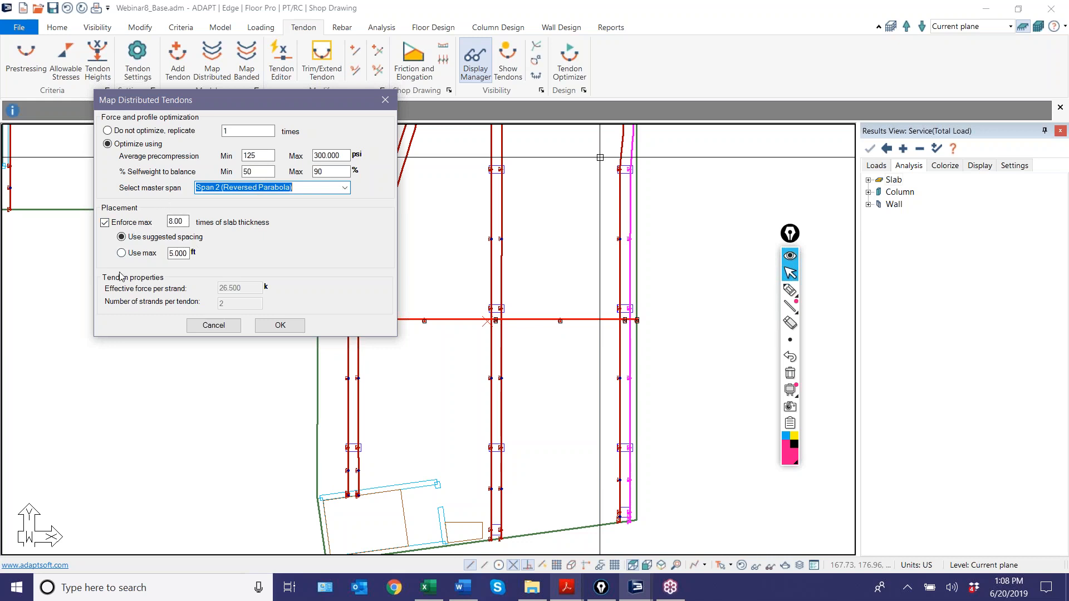
click(280, 326)
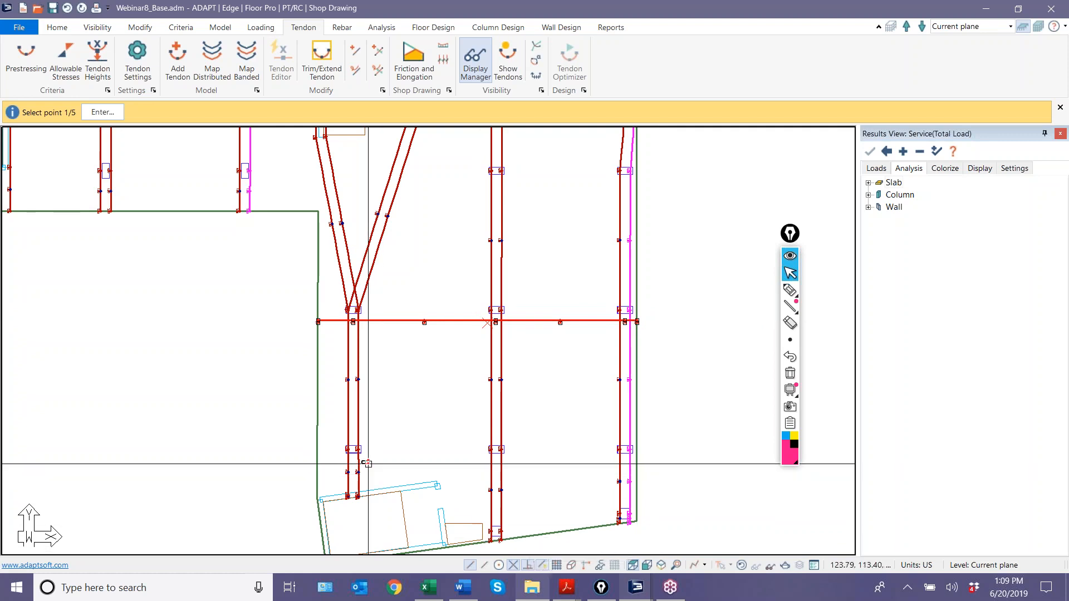
Step: Map the distributed tendons southward from the master tendon, defining the end line just above the lower wall from slab edge to slab edge
click(320, 477)
click(352, 477)
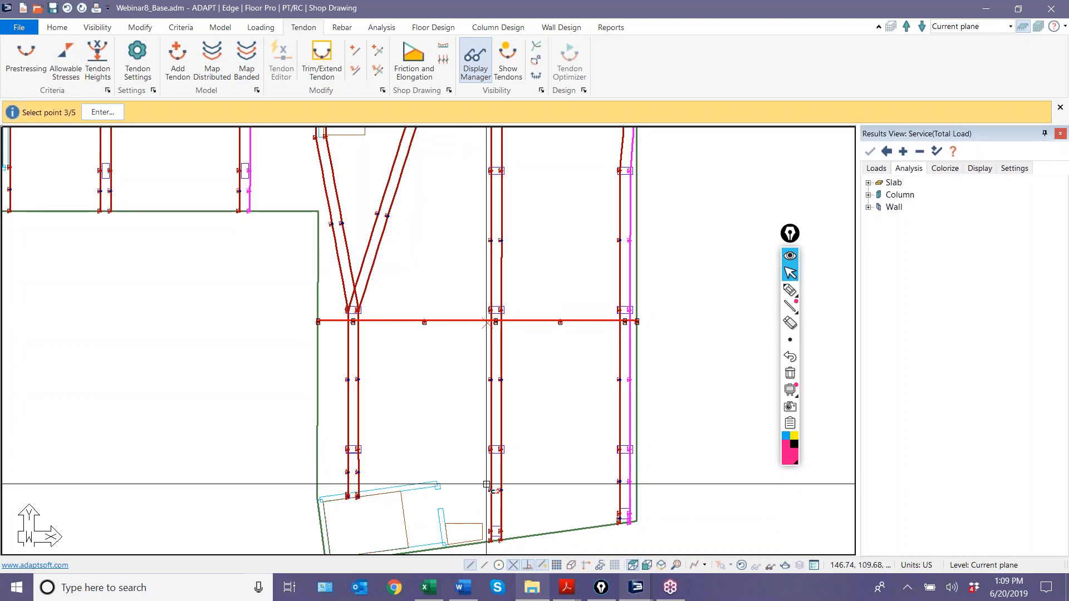
click(496, 474)
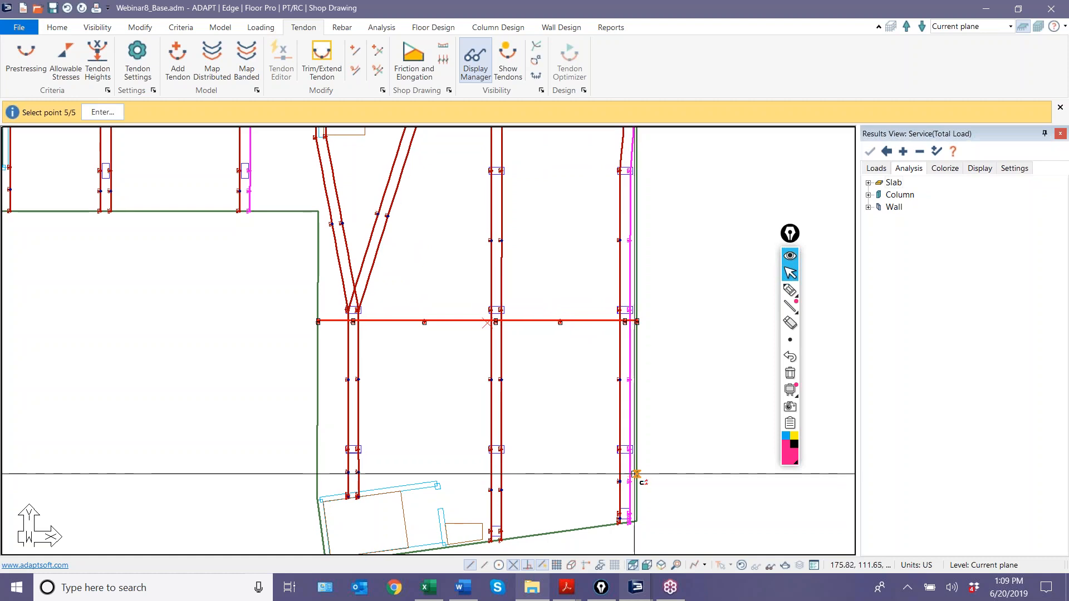
click(624, 476)
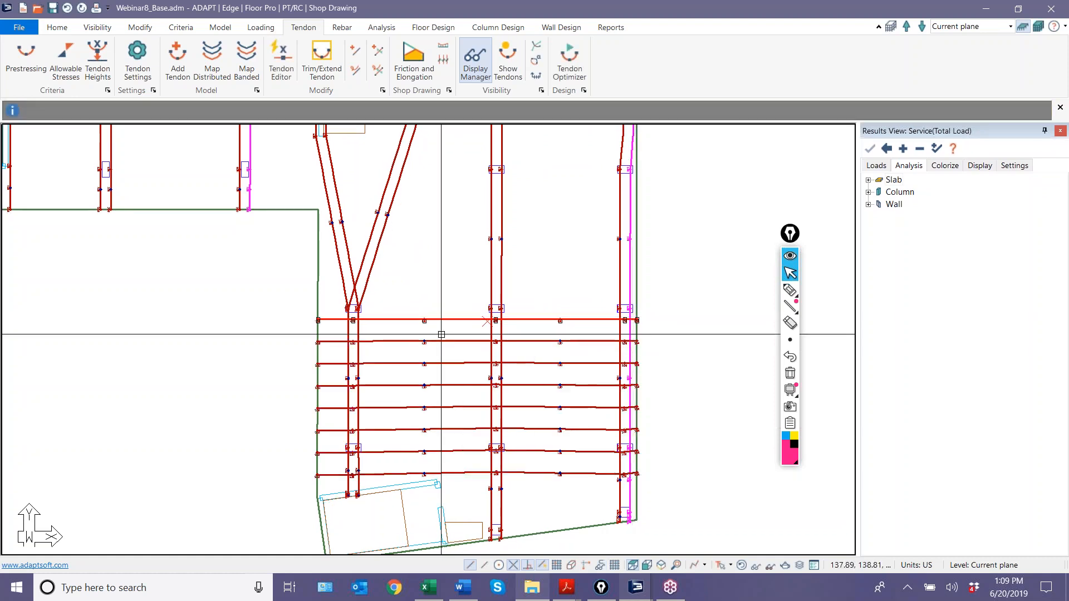
Step: Copy the northernmost X-direction tendon to the west slab edge just below the re-entrant corner
scroll(486, 477, down, 2)
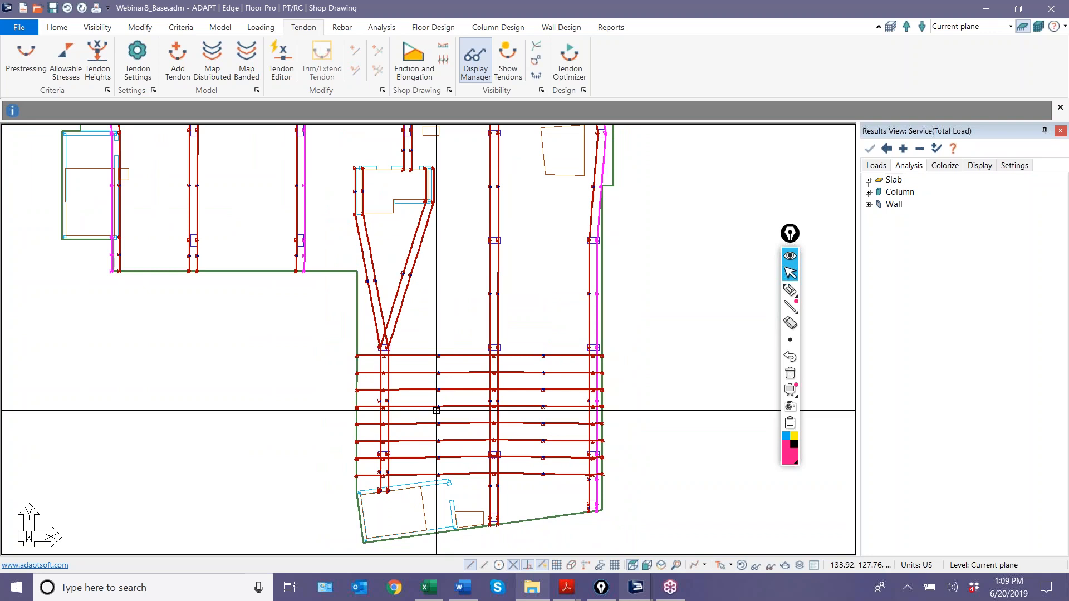
scroll(448, 426, up, 1)
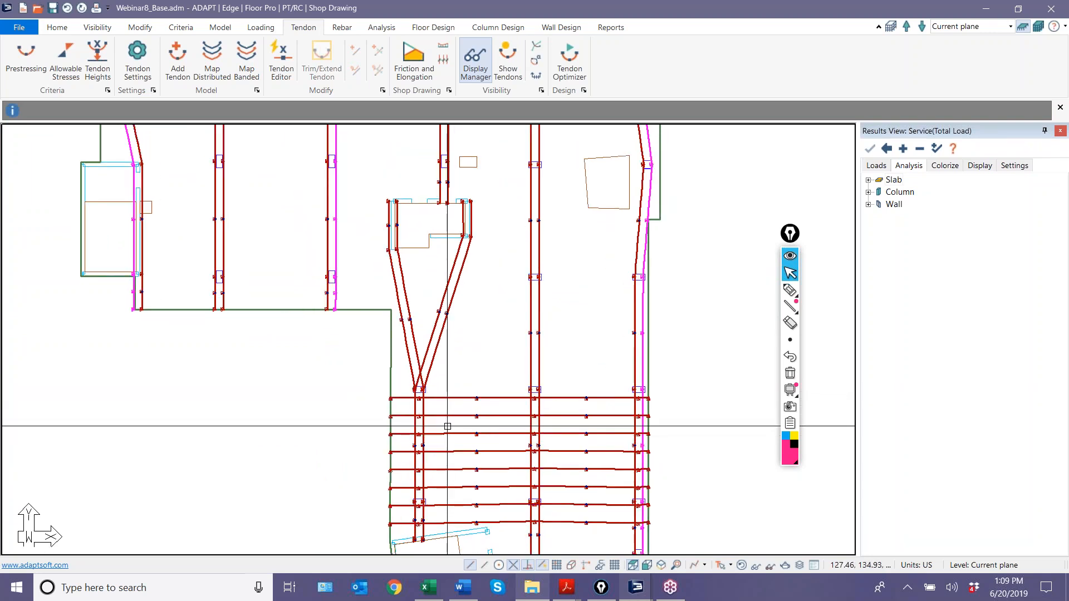
scroll(437, 396, up, 2)
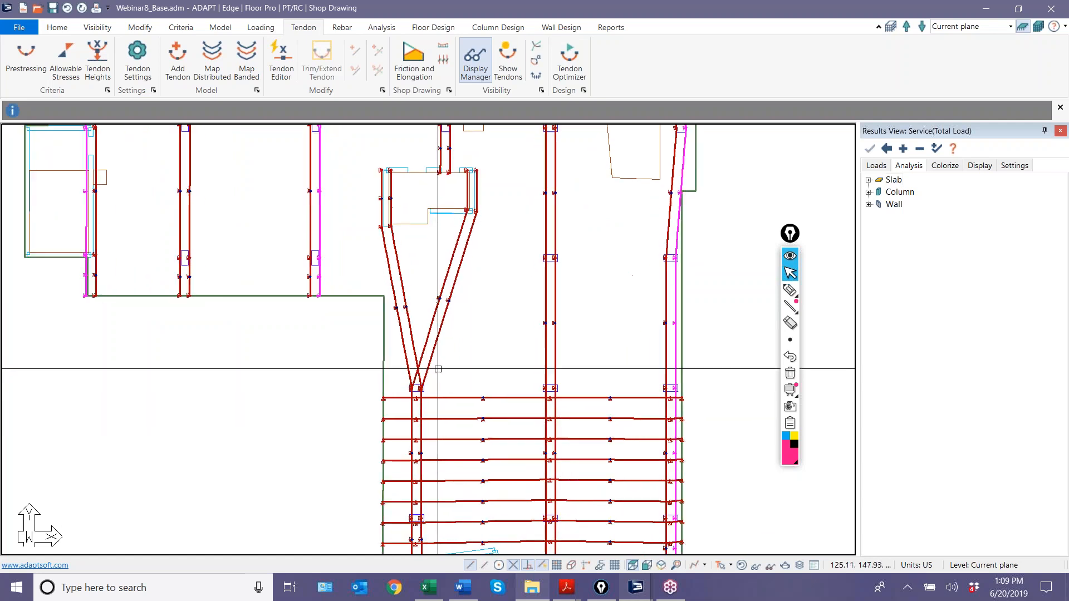
scroll(422, 345, down, 1)
scroll(375, 406, up, 1)
click(459, 382)
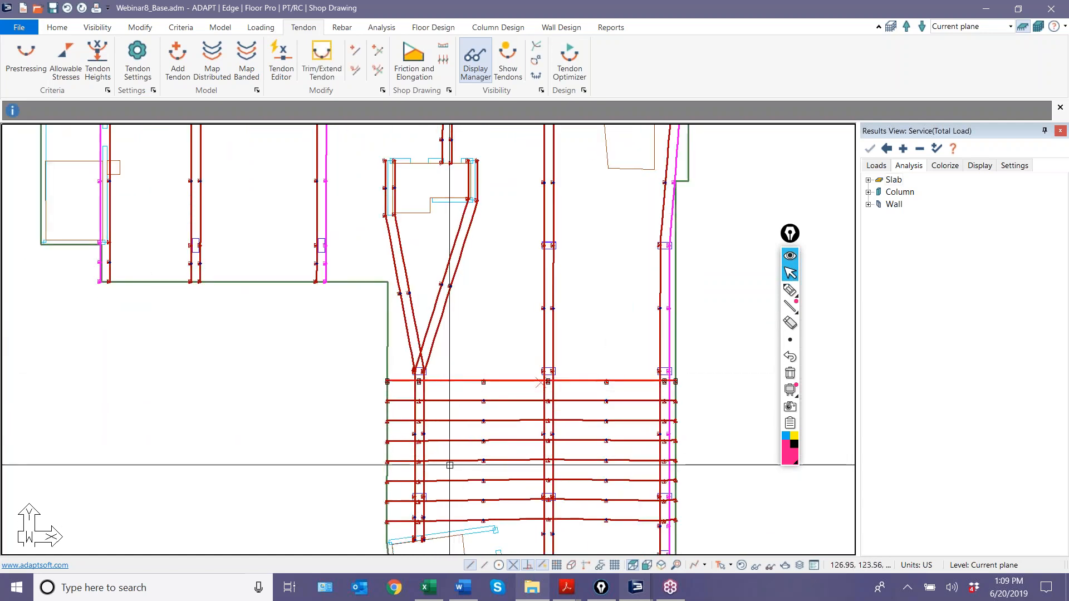
key(ctrl+v)
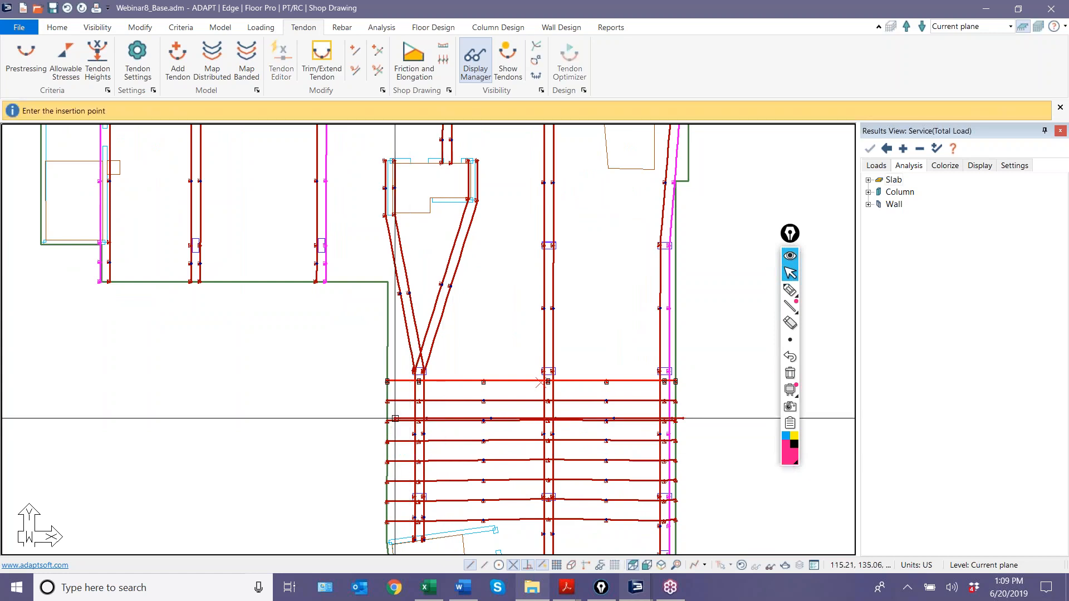
click(388, 289)
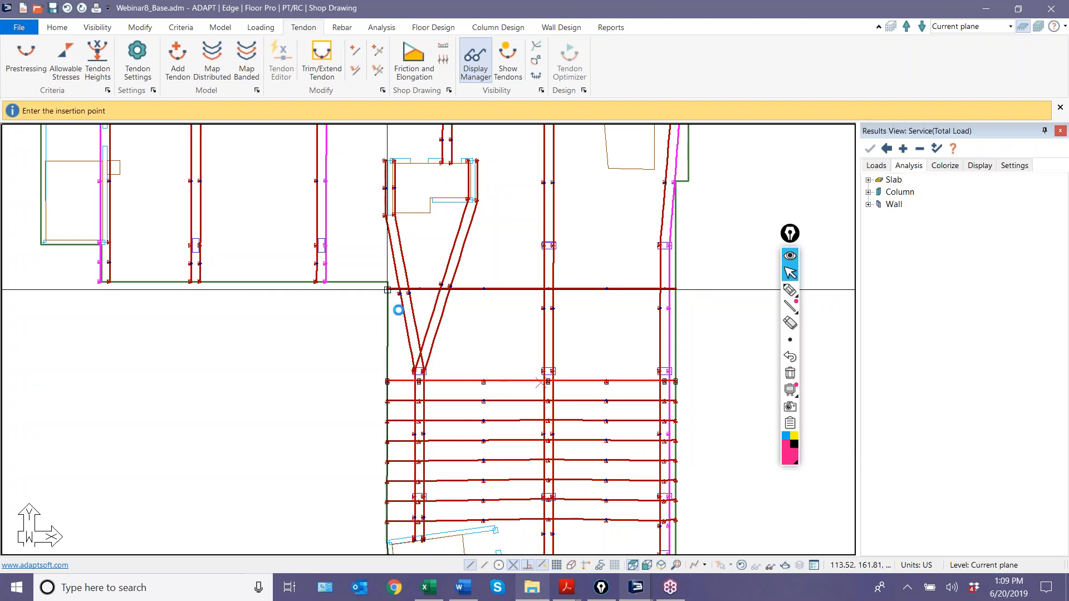
Step: Insert a vertex in the copied tendon's second span, where it crosses the diagonal banded tendons
scroll(412, 296, up, 5)
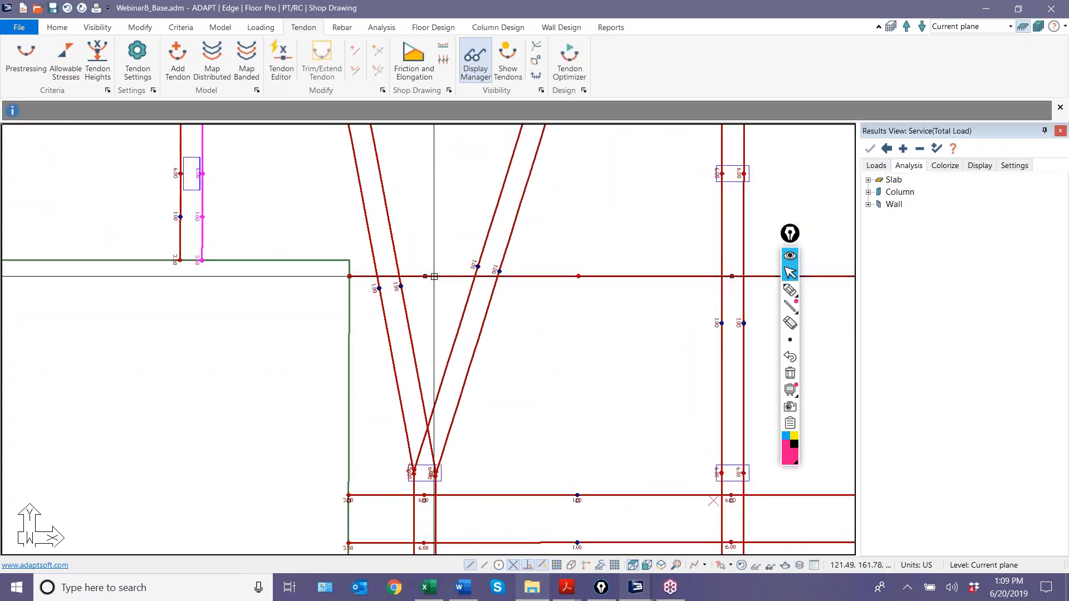
right_click(432, 277)
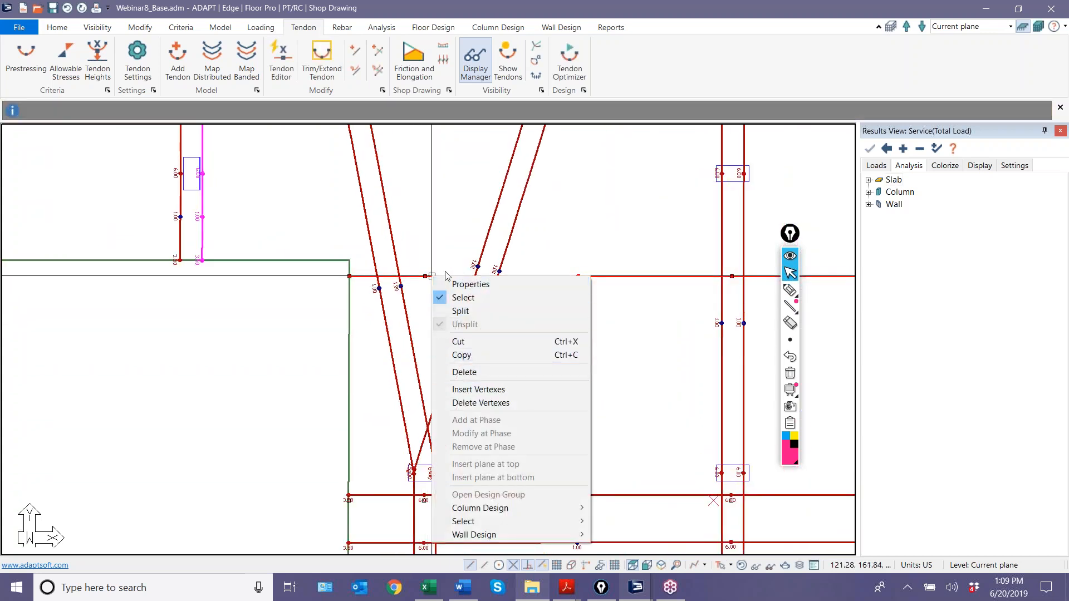
click(479, 390)
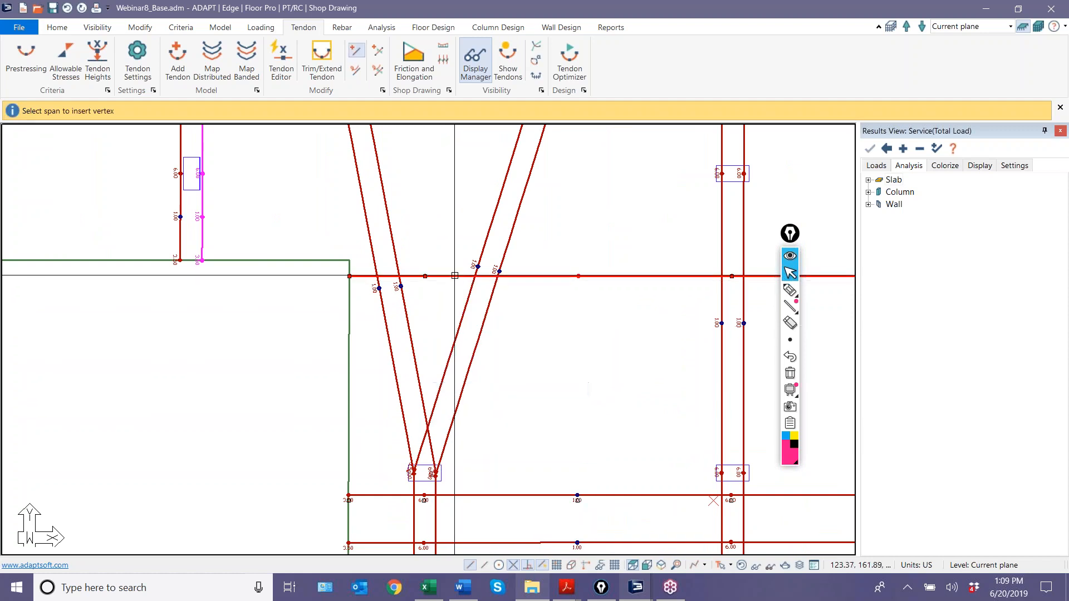
click(456, 276)
click(533, 325)
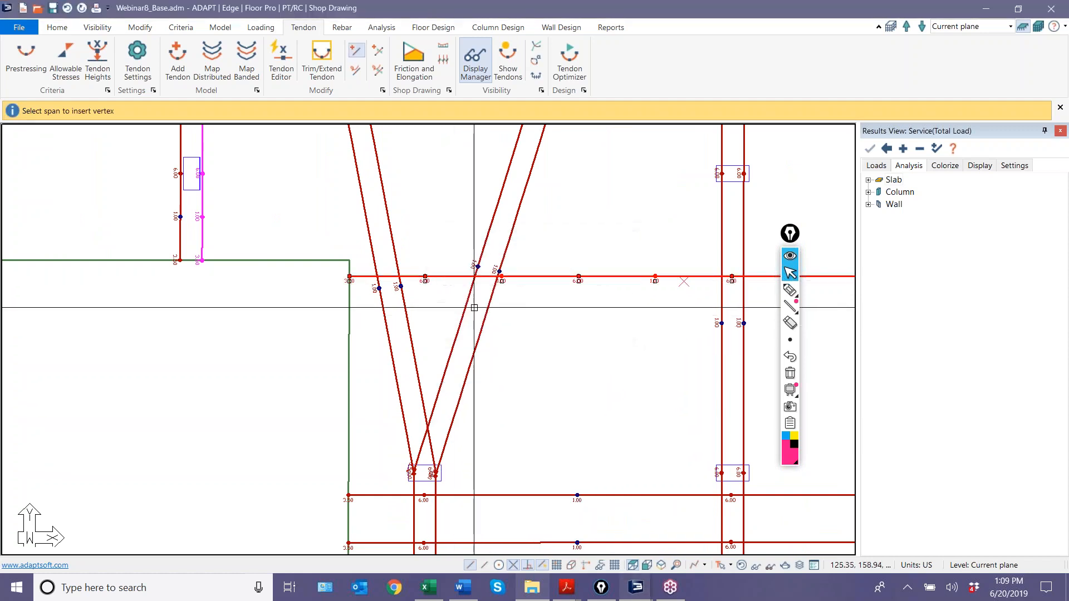
Step: Move the copied tendon's first interior high point between the western pair of diagonal banded tendons
scroll(425, 274, up, 3)
scroll(385, 268, up, 2)
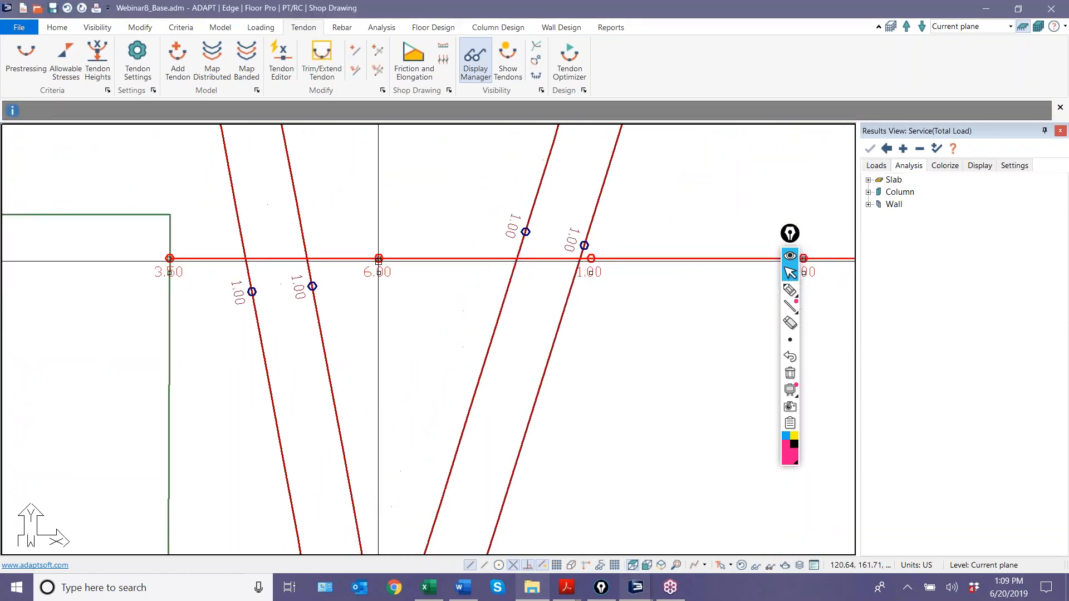
click(379, 257)
click(276, 258)
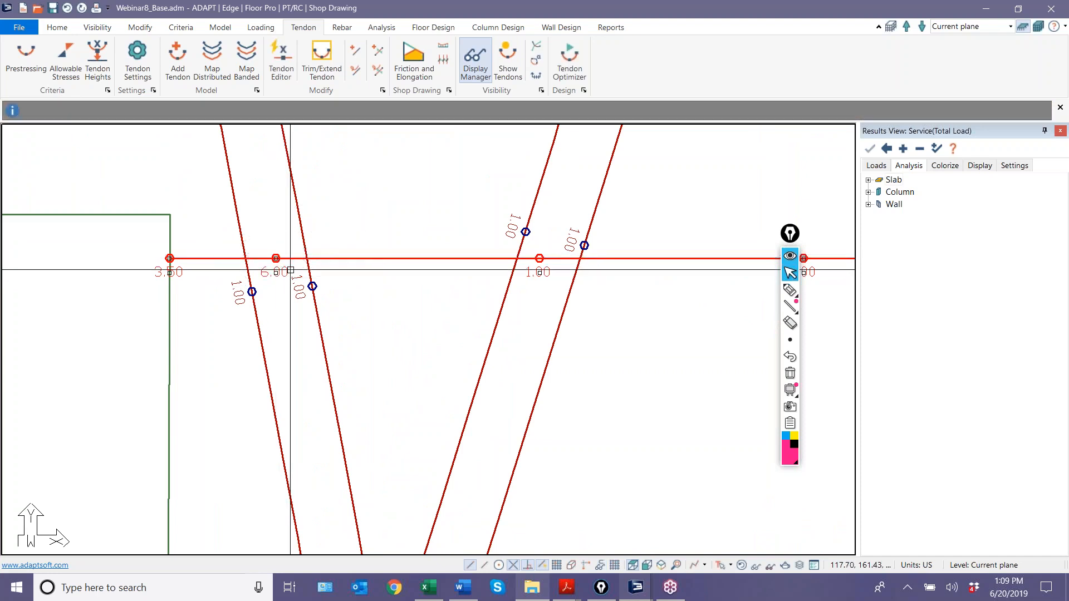
Step: Move the inserted vertex's high point between the eastern pair of diagonal banded tendons and deselect the tendon
scroll(381, 291, down, 3)
middle_drag(568, 284, 369, 294)
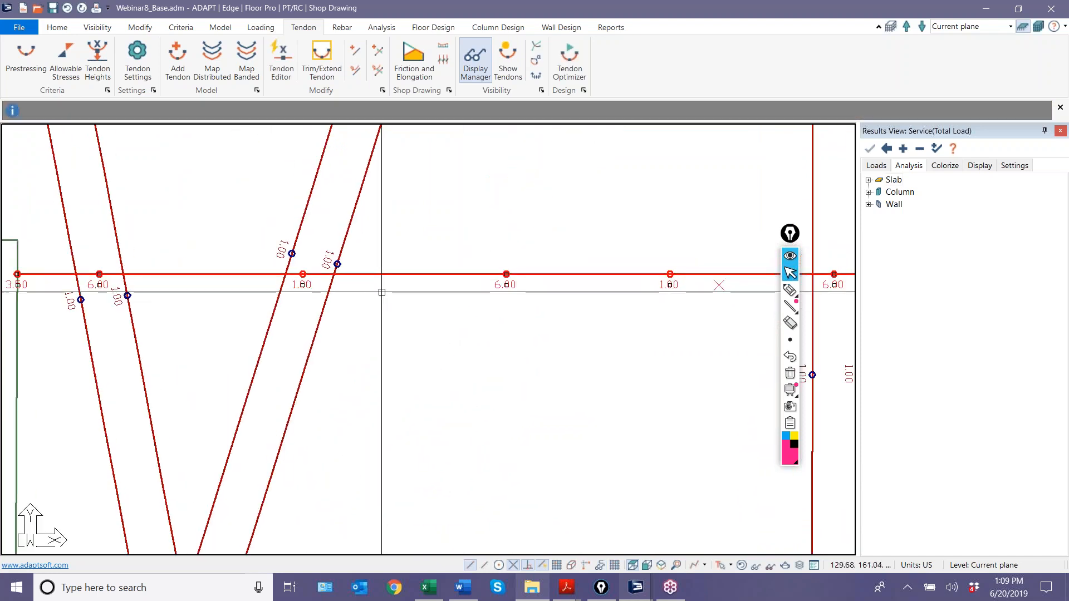
click(506, 275)
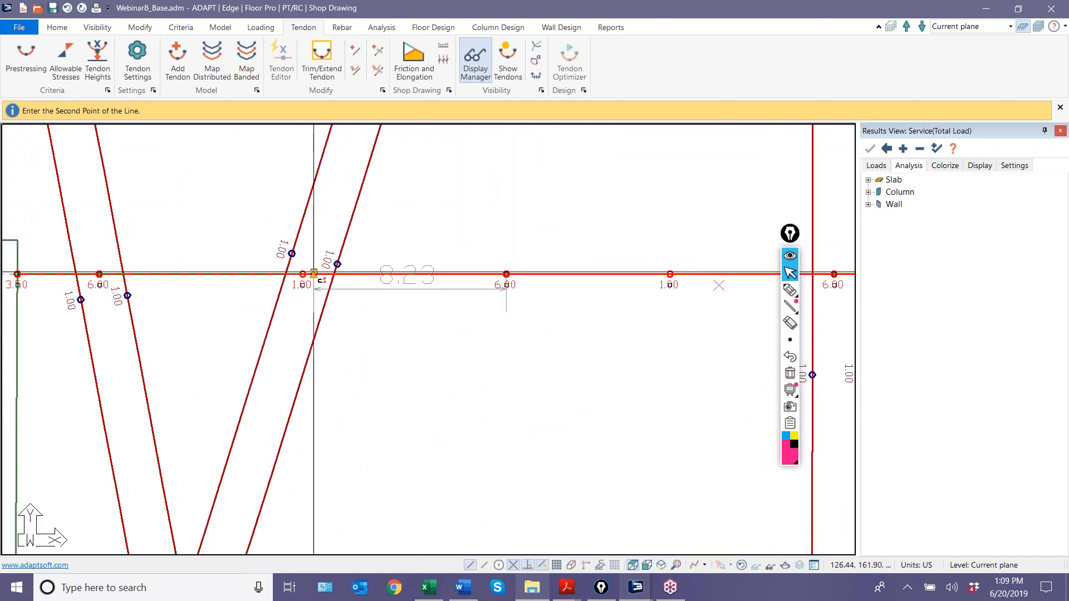
click(313, 275)
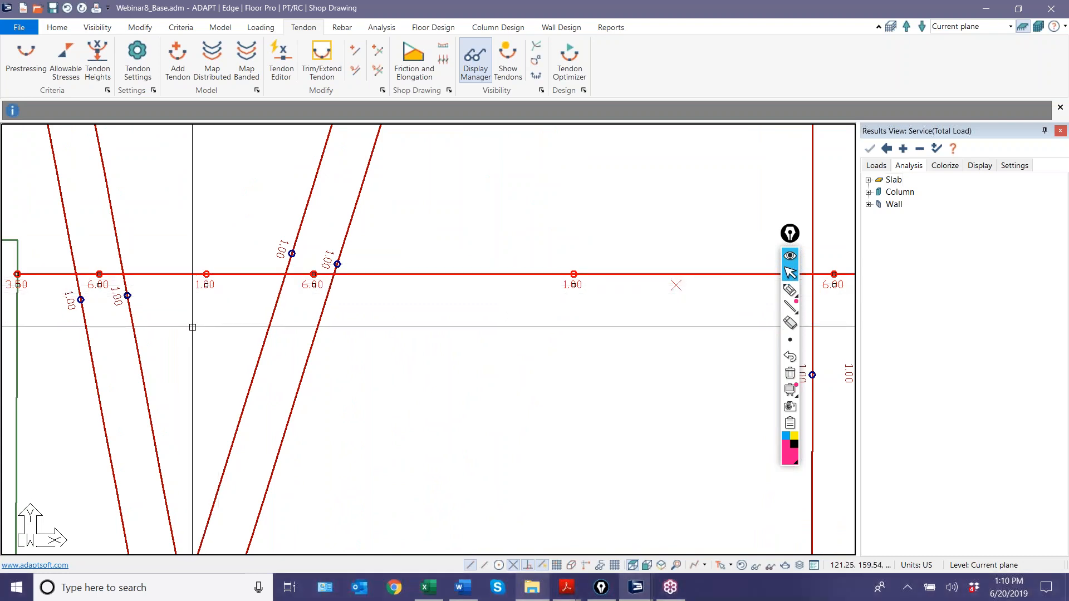
middle_drag(195, 327, 340, 334)
scroll(351, 332, up, 1)
scroll(350, 333, down, 2)
key(Escape)
scroll(343, 329, down, 3)
scroll(258, 326, up, 2)
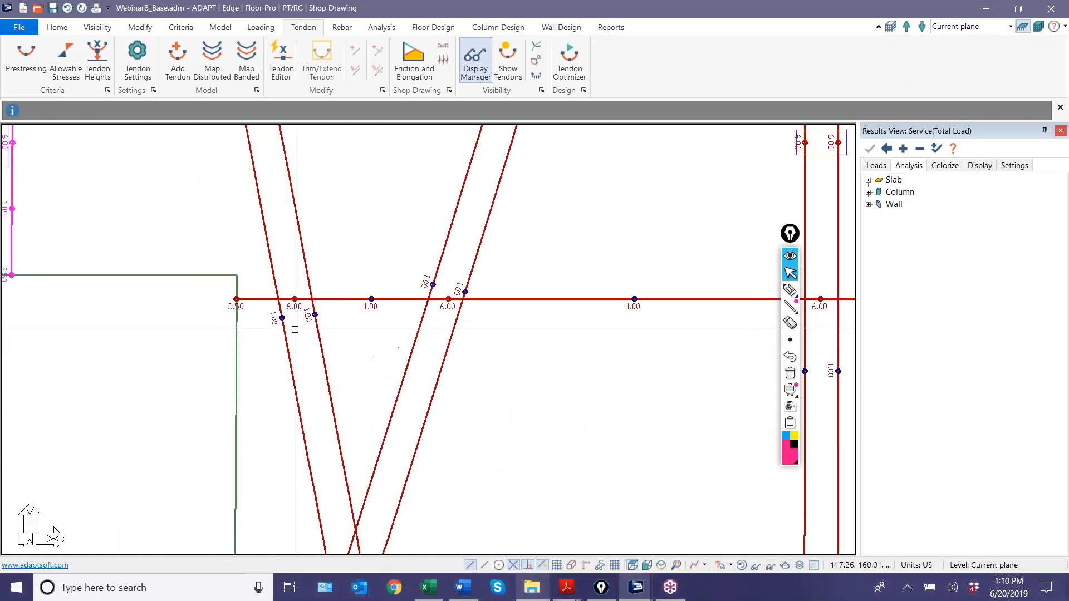
scroll(291, 328, down, 4)
scroll(410, 305, down, 3)
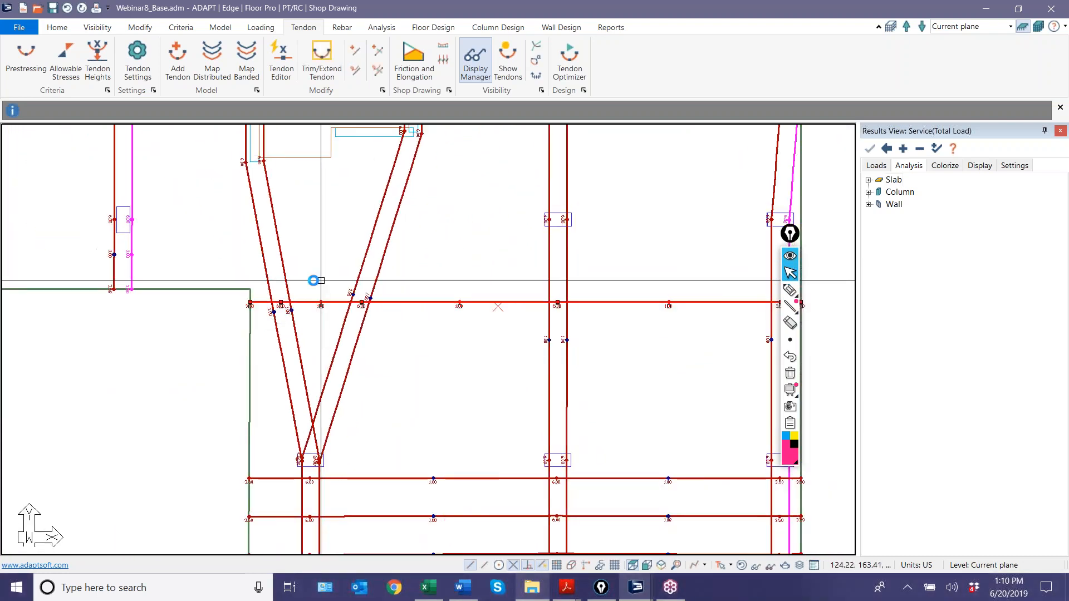
click(221, 75)
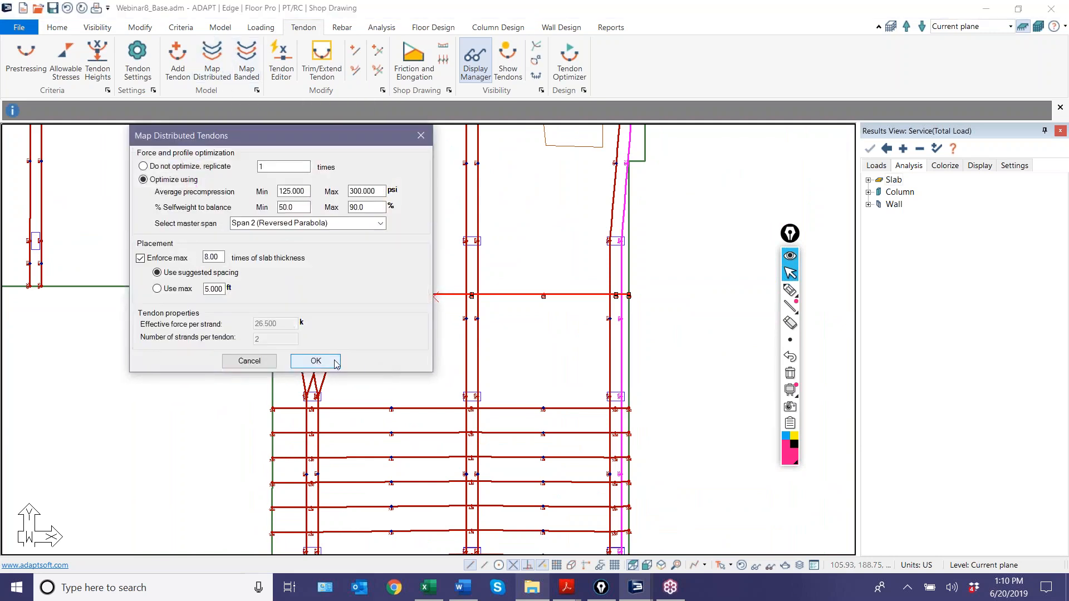
click(312, 361)
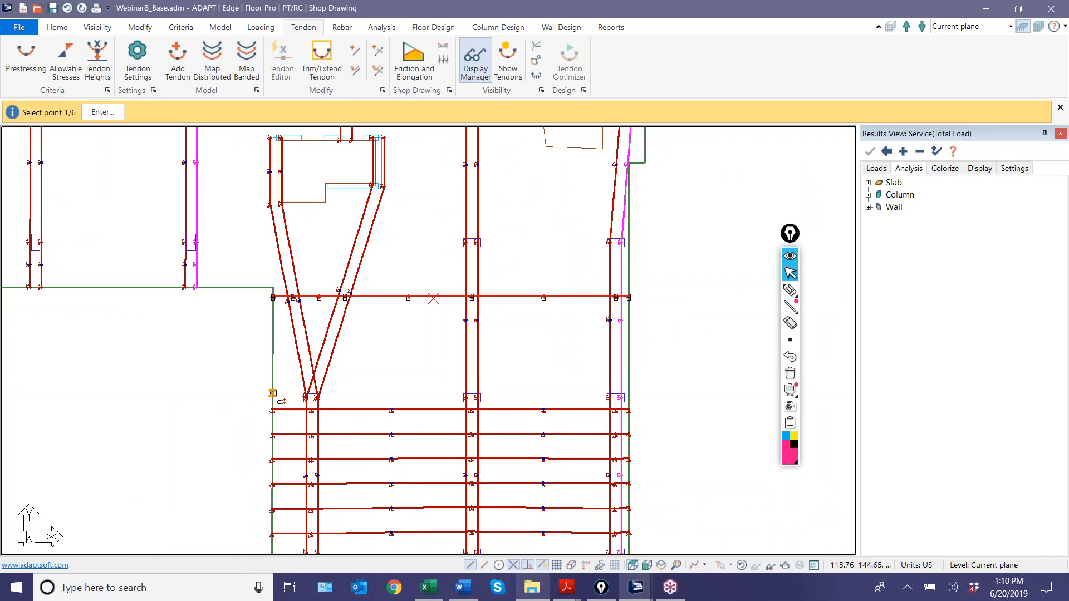
key(Escape)
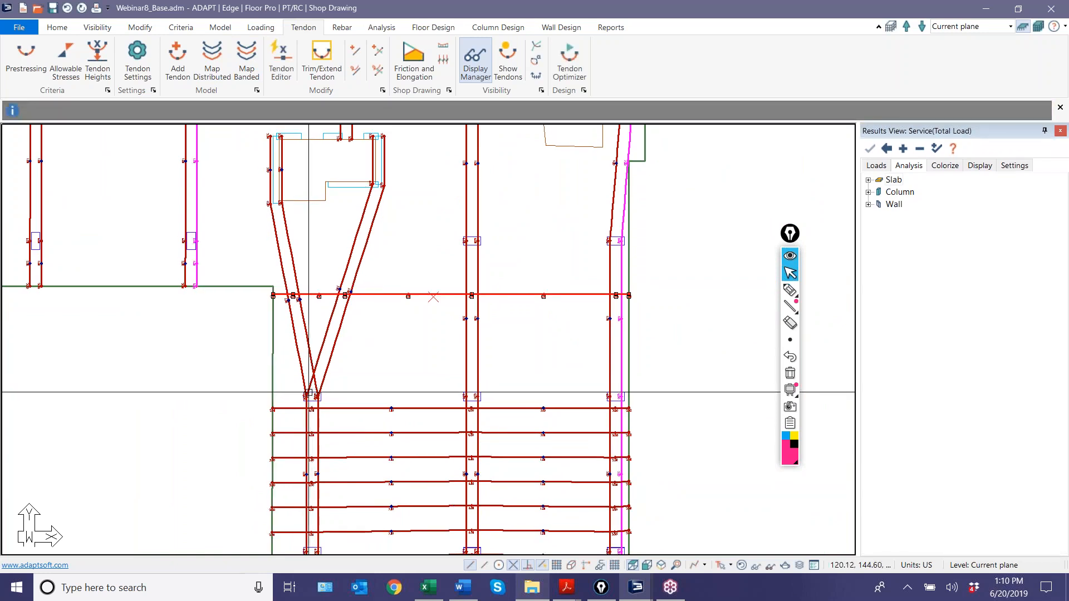
key(Escape)
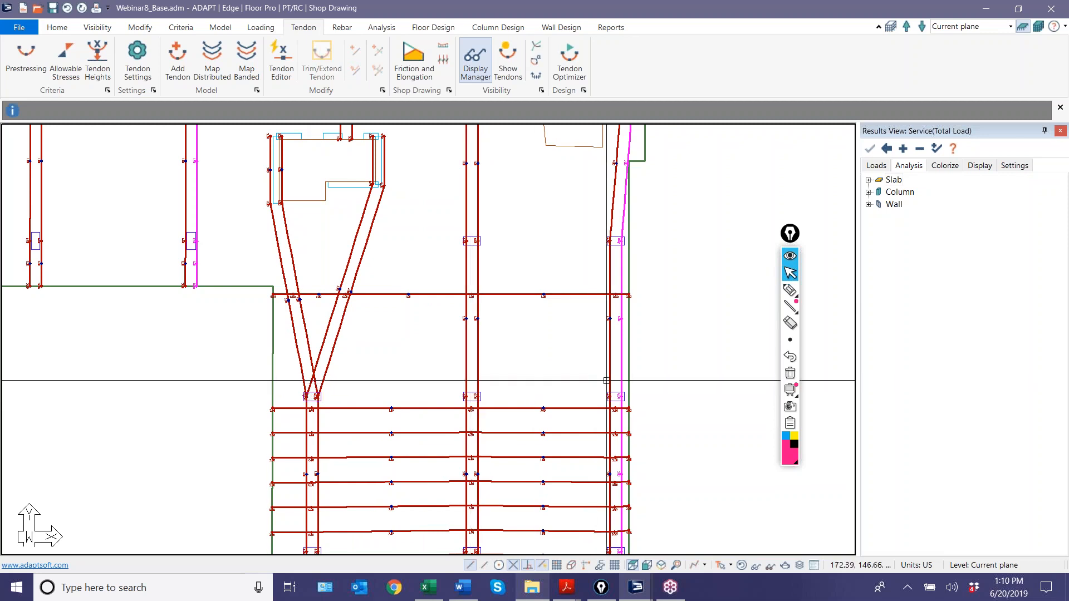
Step: Map distributed tendons from the copied tendon to a six-point end line just above the first X-direction tendon group, passing the column line
drag(428, 336, 405, 282)
scroll(408, 327, up, 2)
click(211, 61)
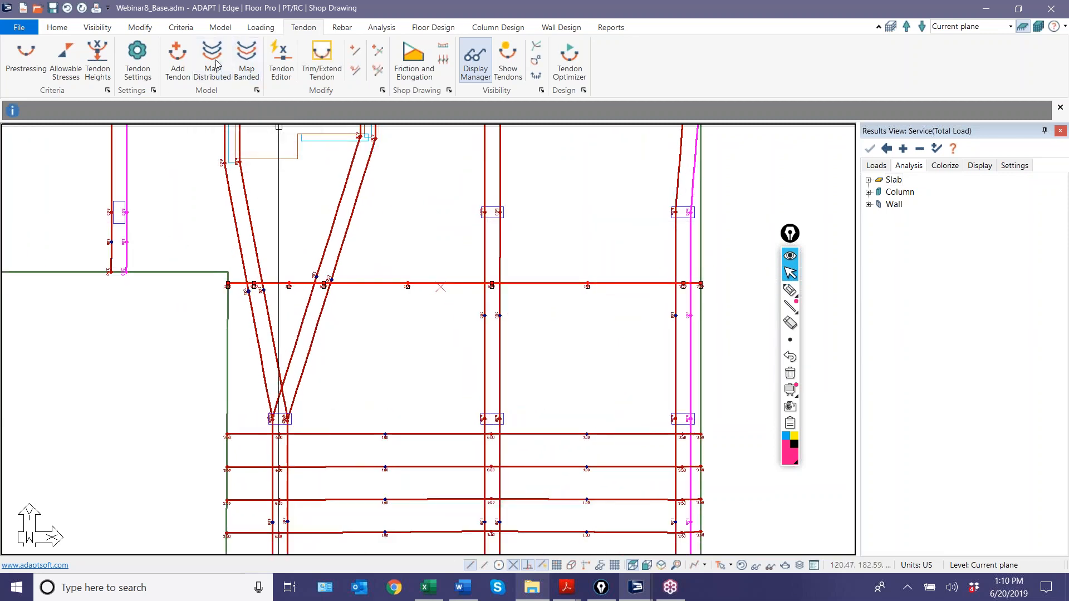
click(209, 254)
scroll(436, 282, up, 3)
scroll(315, 333, up, 1)
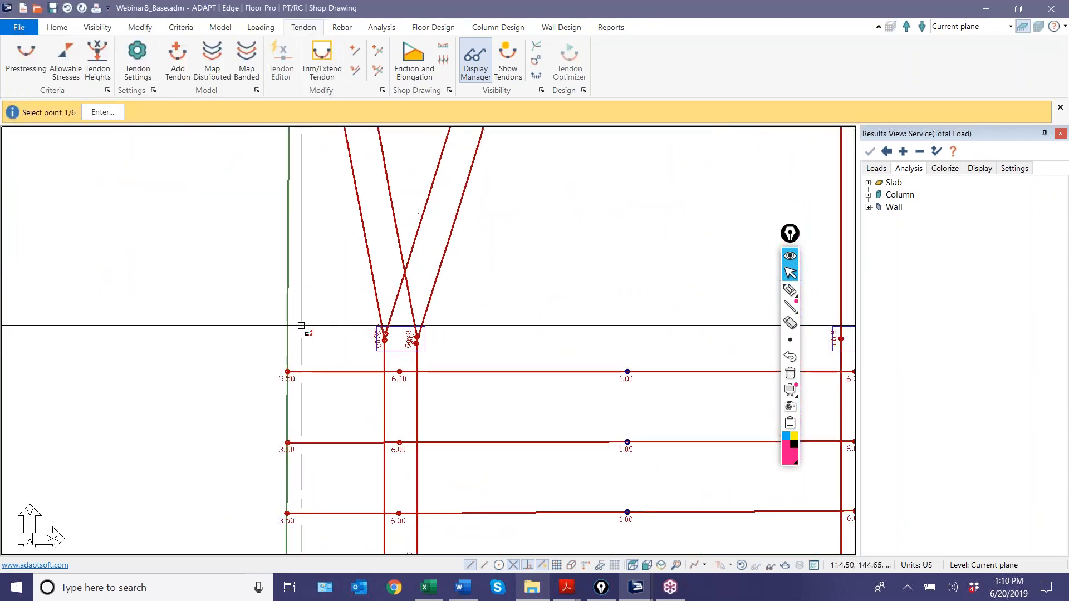
click(287, 320)
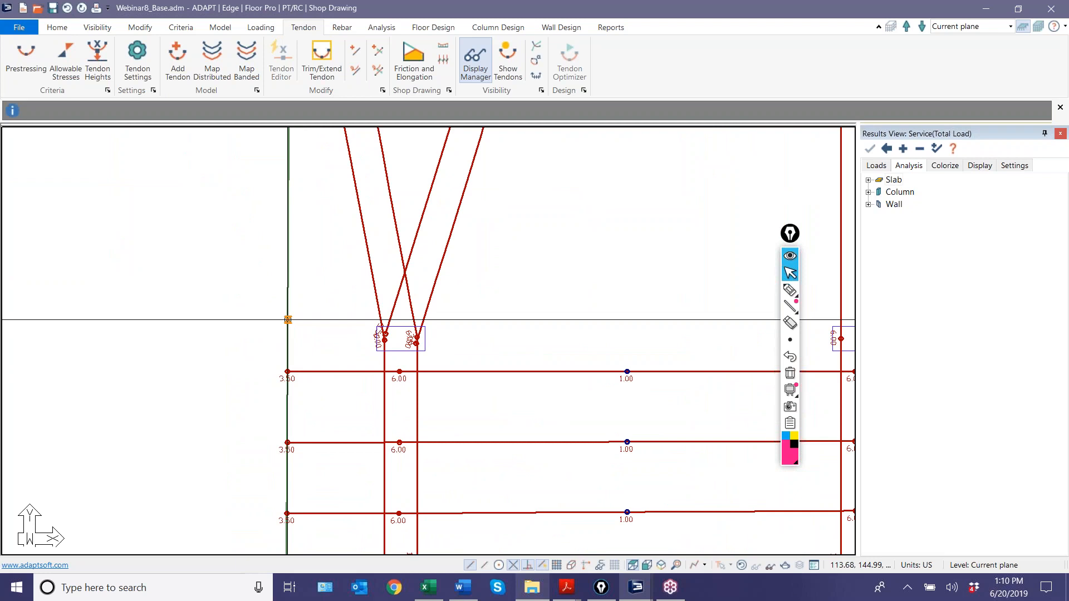
click(414, 311)
click(415, 310)
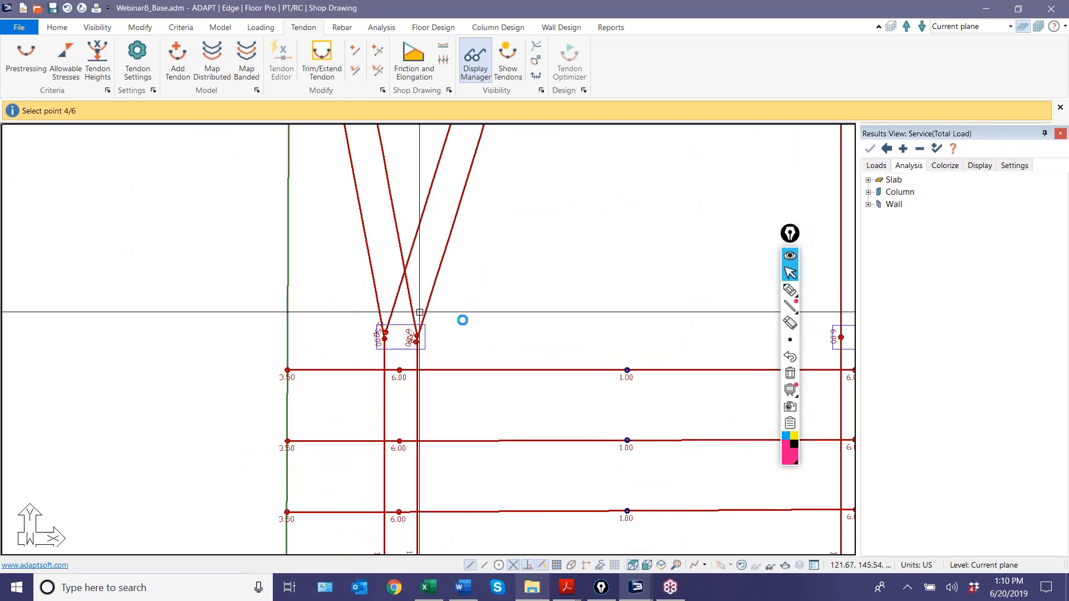
middle_drag(460, 317, 162, 375)
scroll(328, 352, down, 2)
click(670, 374)
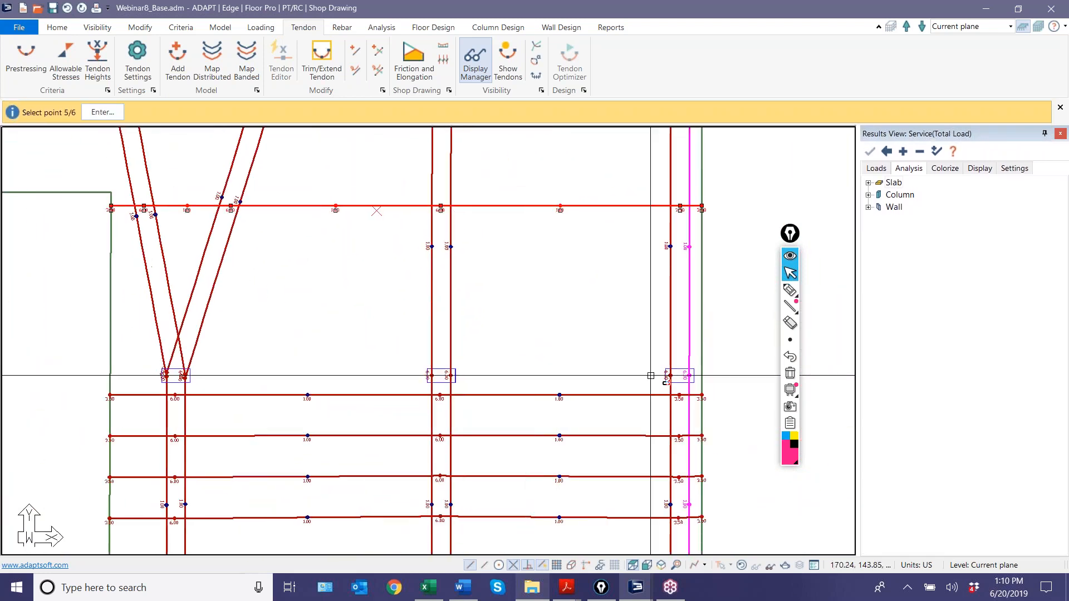
click(700, 359)
scroll(410, 228, down, 2)
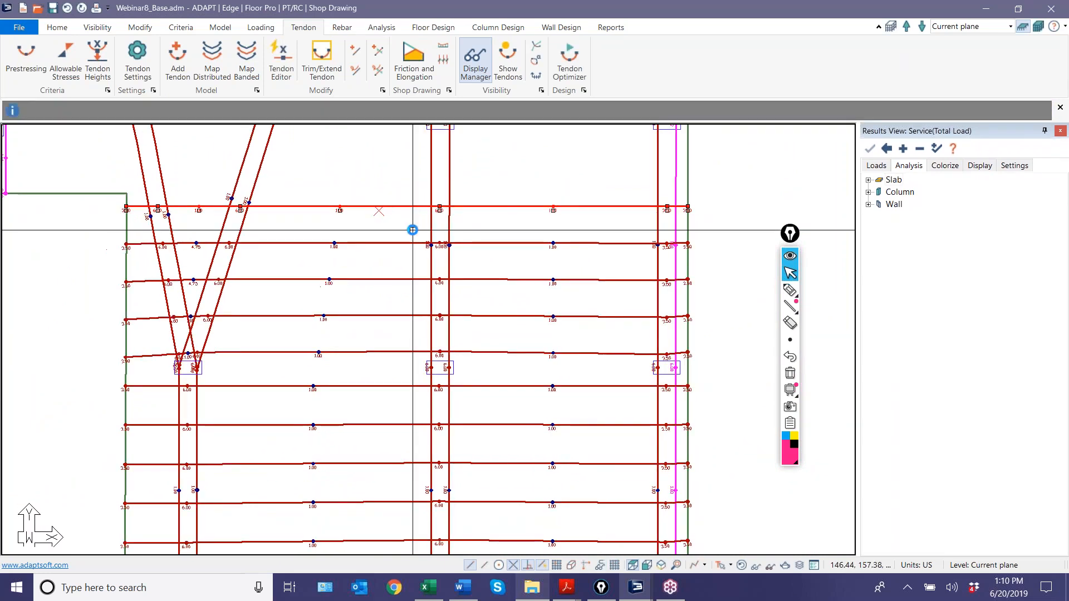
Step: Dimension the spacing between the second and third distributed X-direction tendons below the column line, at the slab's west edge
key(Escape)
scroll(312, 375, down, 2)
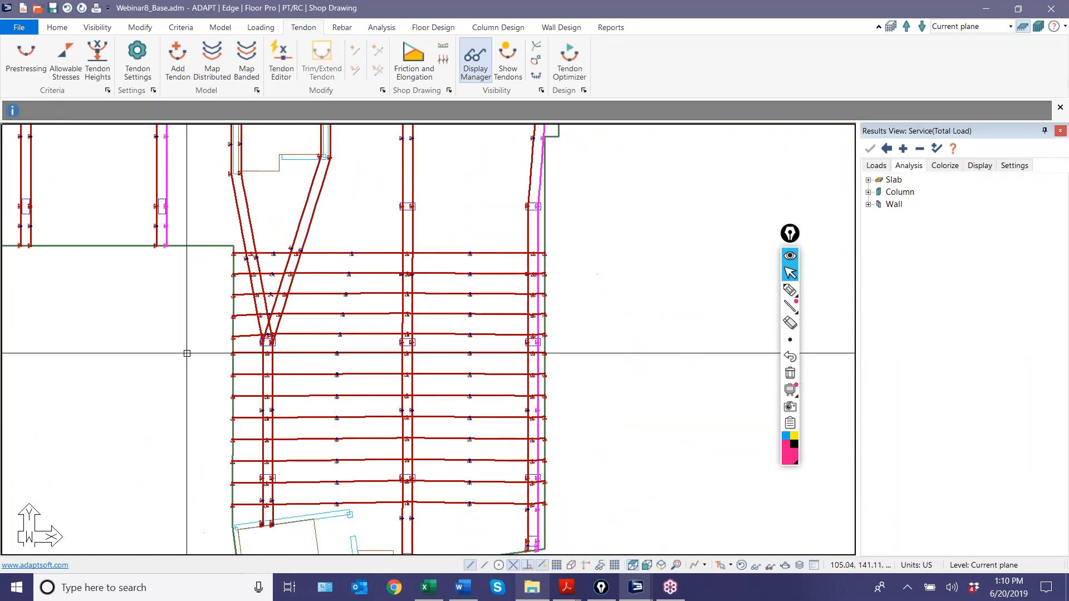
scroll(185, 368, up, 2)
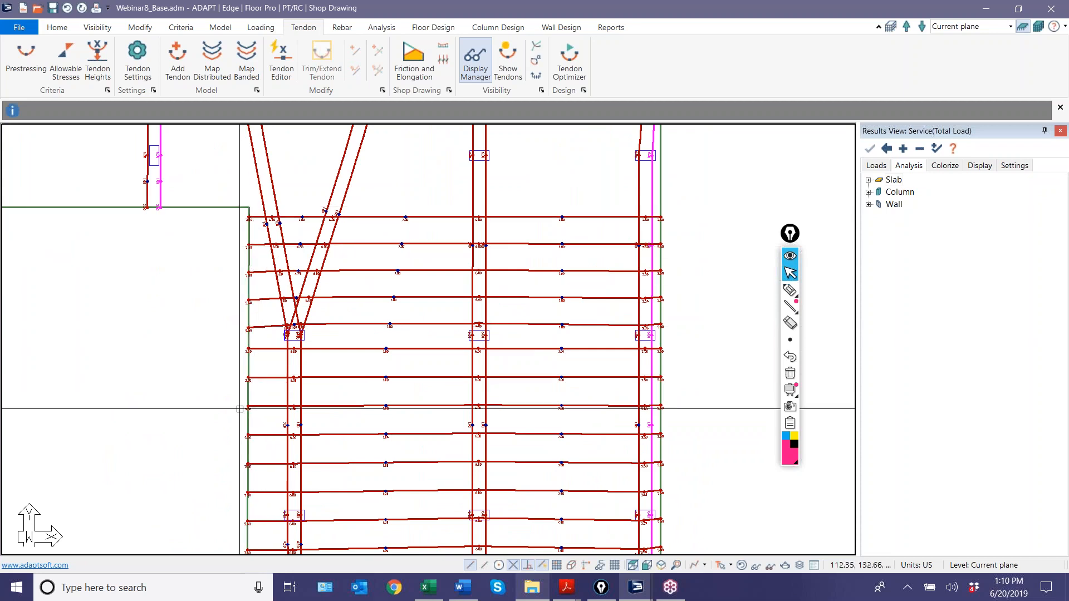
middle_drag(260, 439, 298, 298)
scroll(252, 331, up, 5)
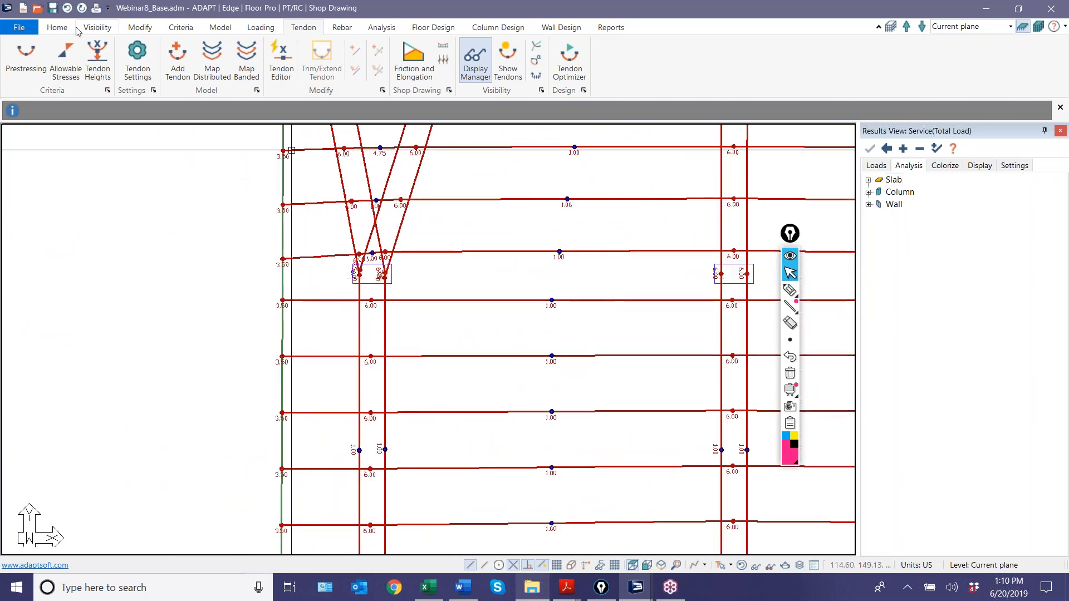
click(57, 28)
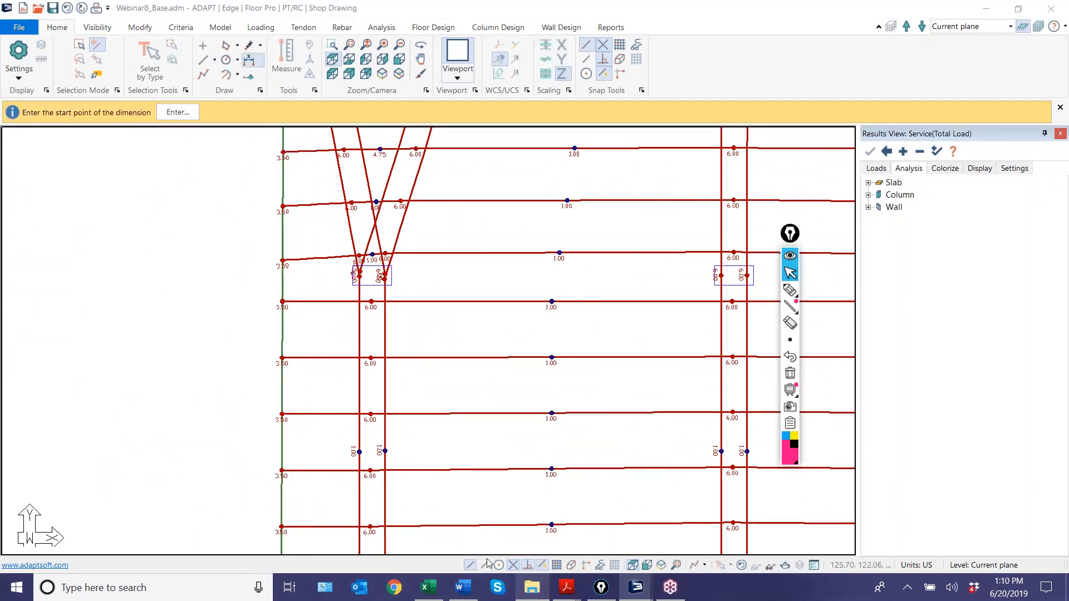
click(282, 358)
click(281, 412)
click(202, 345)
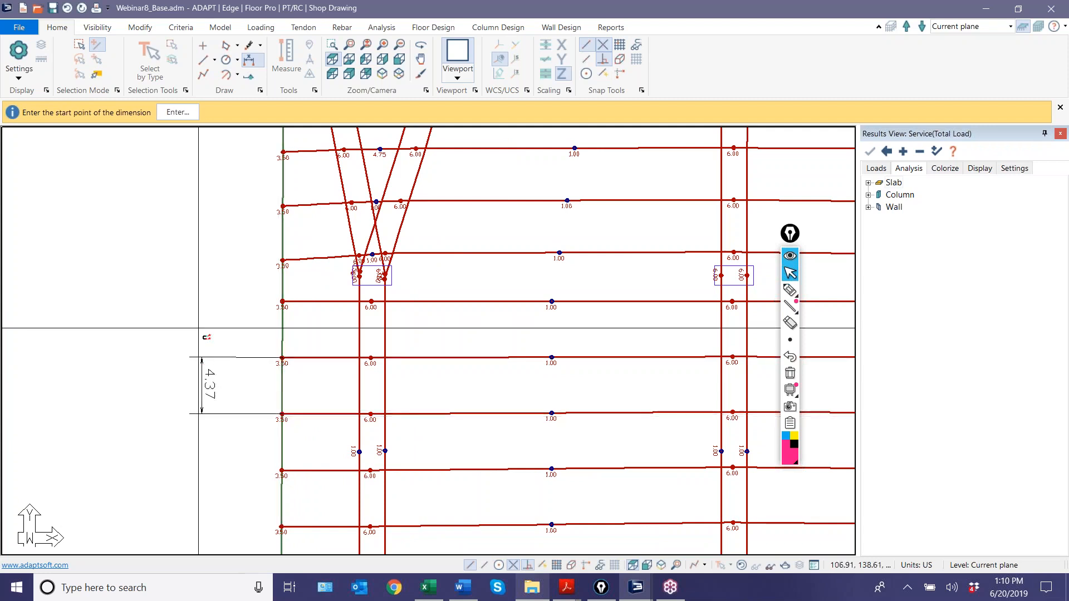
Step: Dimension the spacing between the second and third tendons from the north end of the newly mapped group, at the slab's west edge
middle_drag(202, 346, 209, 476)
middle_drag(239, 331, 231, 371)
click(284, 320)
click(284, 320)
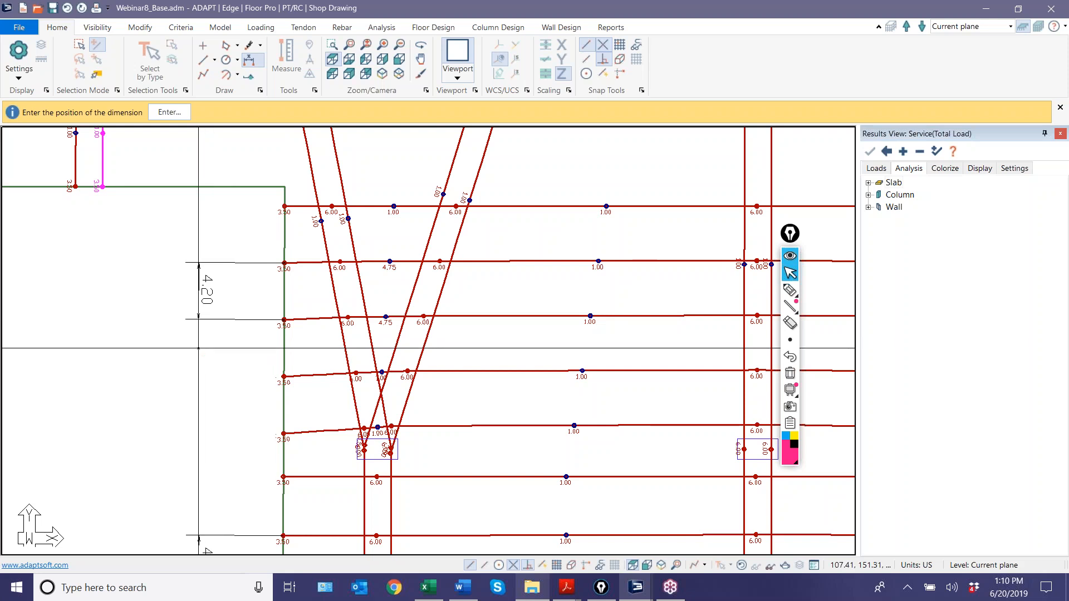
click(201, 336)
scroll(201, 336, down, 1)
scroll(201, 336, down, 1)
key(Escape)
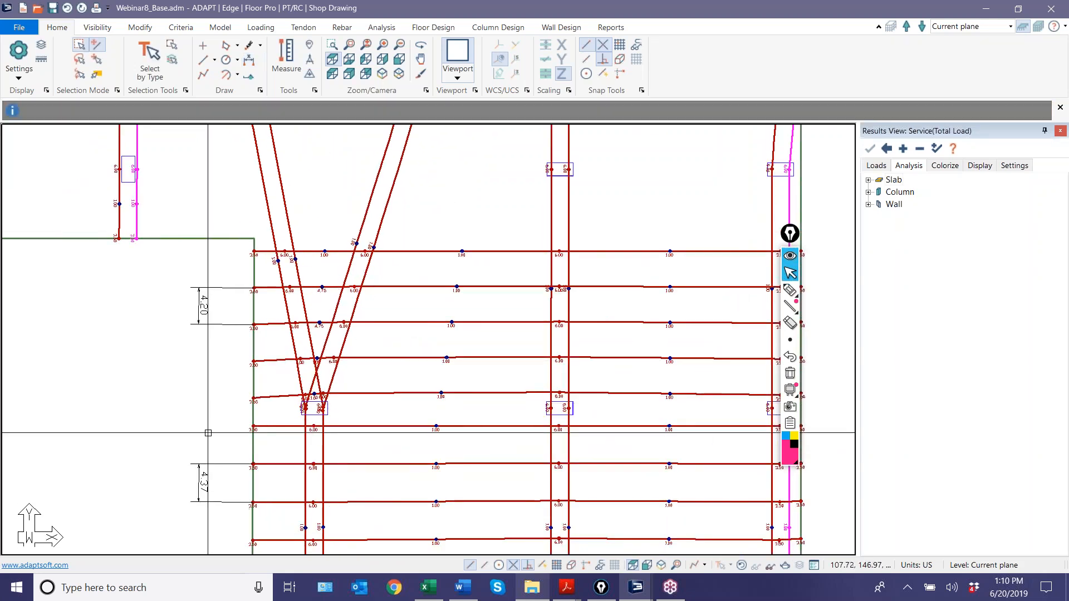
scroll(211, 428, down, 2)
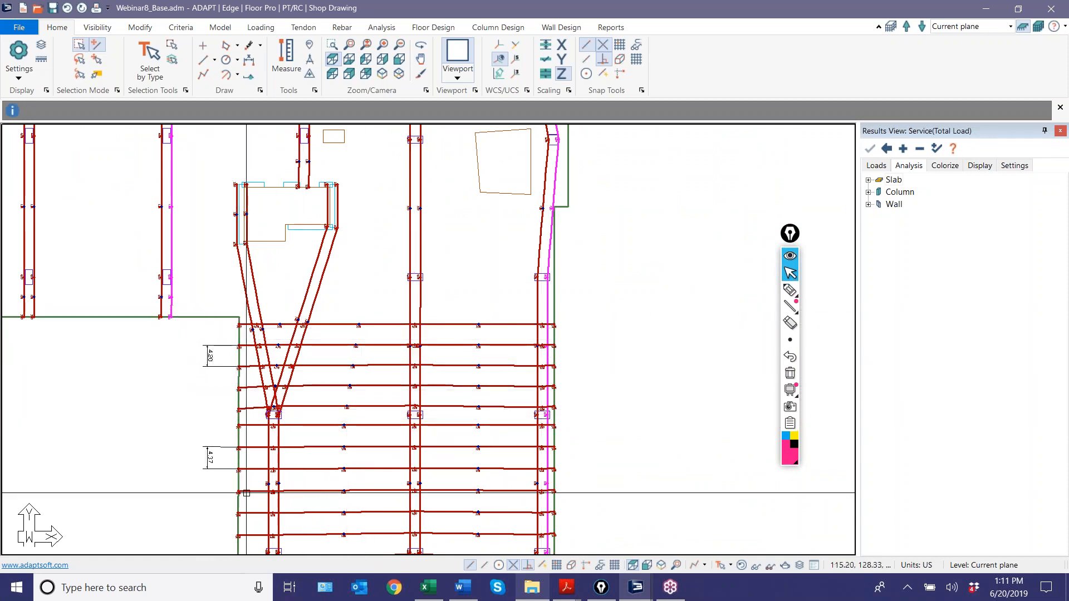
middle_drag(283, 501, 359, 499)
scroll(359, 500, down, 2)
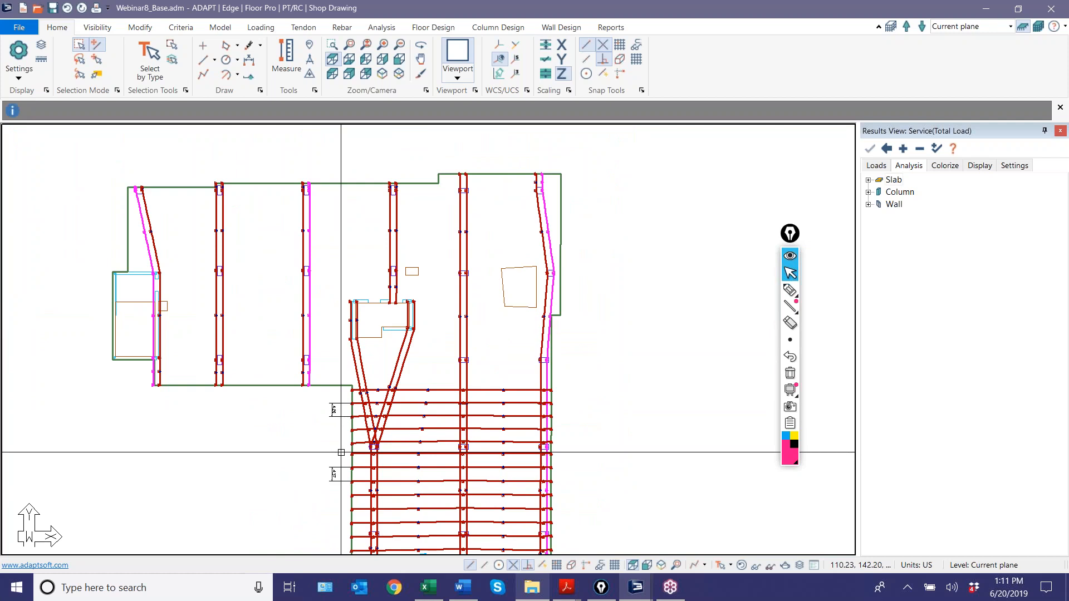
middle_drag(357, 460, 386, 414)
scroll(384, 403, up, 1)
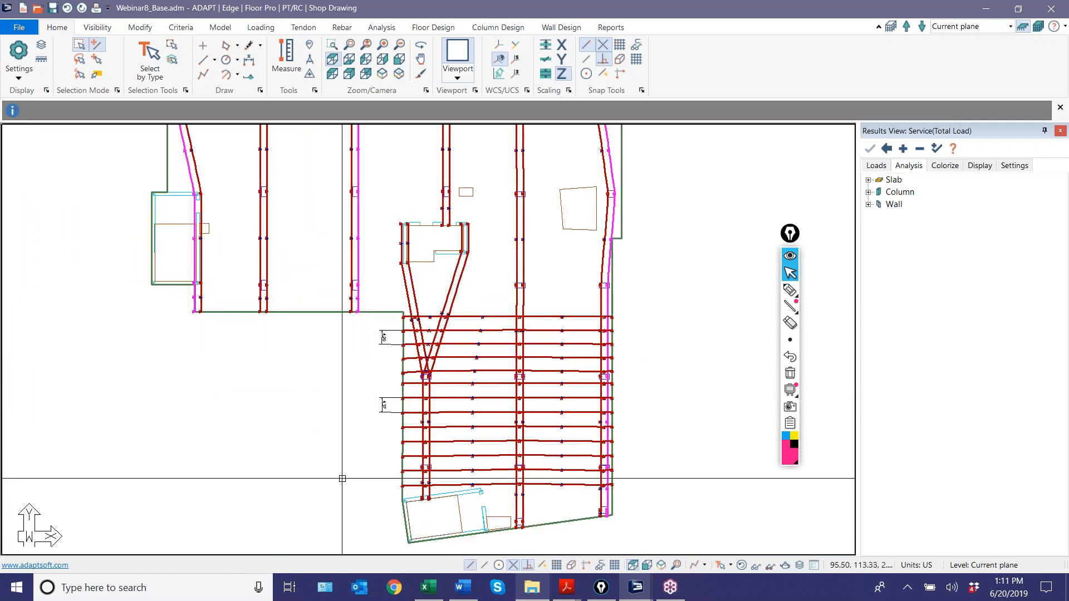
scroll(343, 479, down, 2)
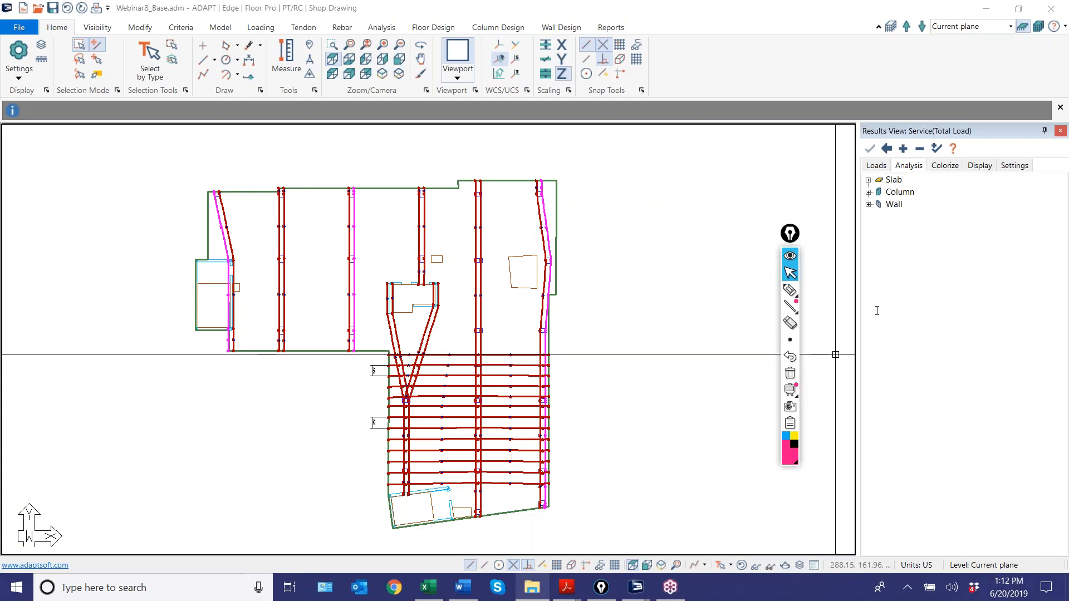
Step: Switch to the Webinar8_Full.adm model, show its tendons and hide the design sections
mouse_move(636, 587)
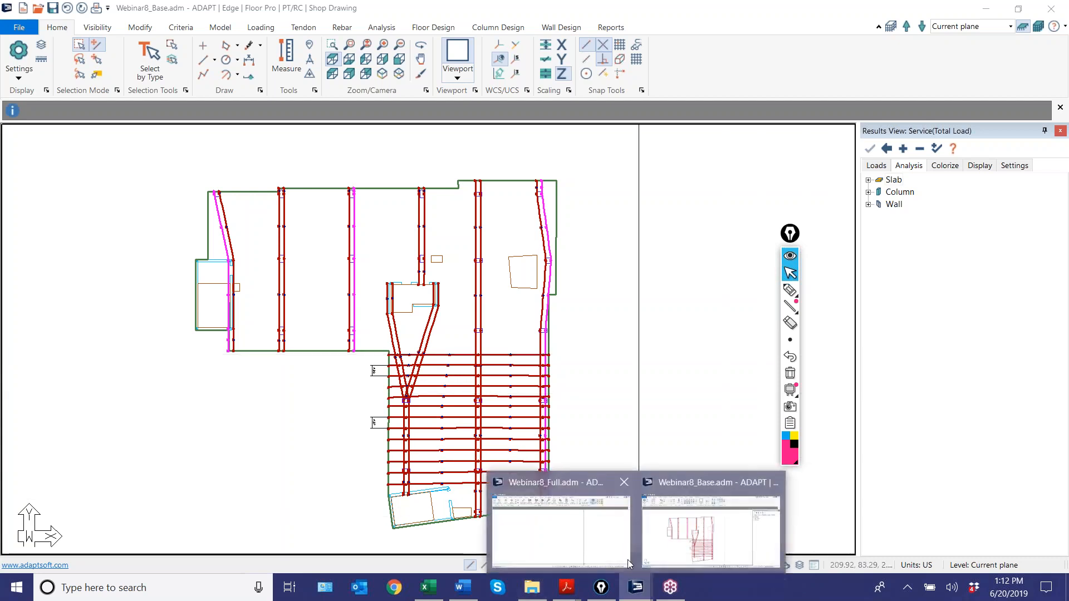
click(622, 545)
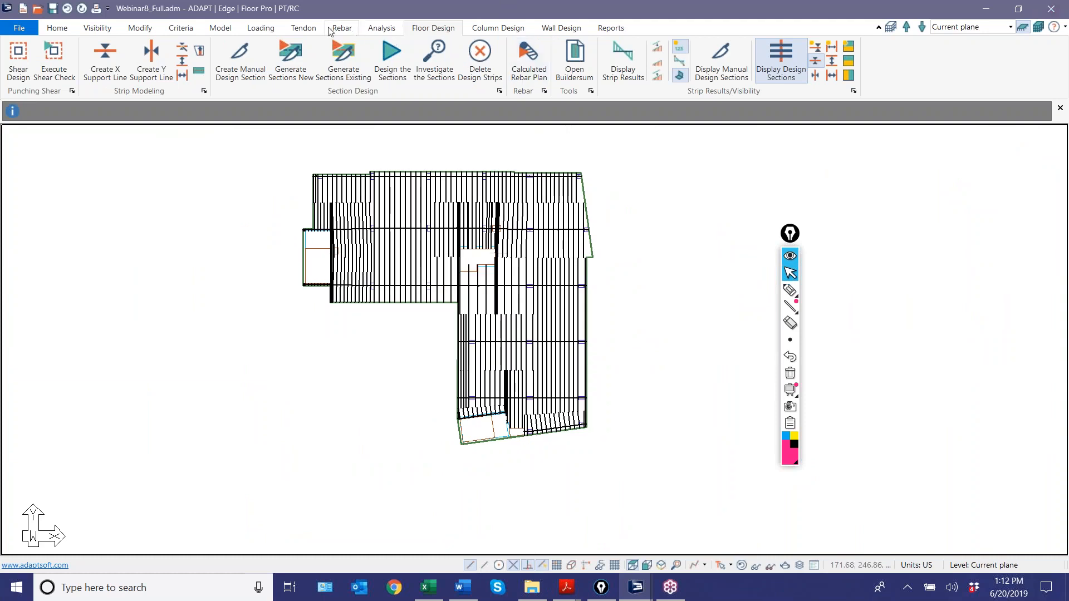
click(303, 27)
click(441, 66)
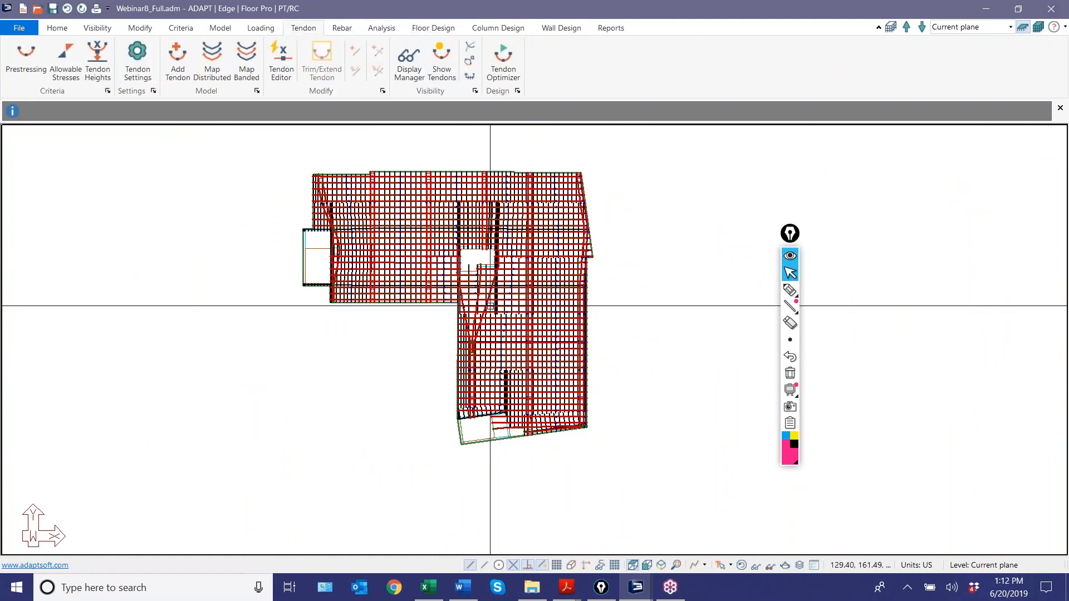
click(260, 28)
click(433, 27)
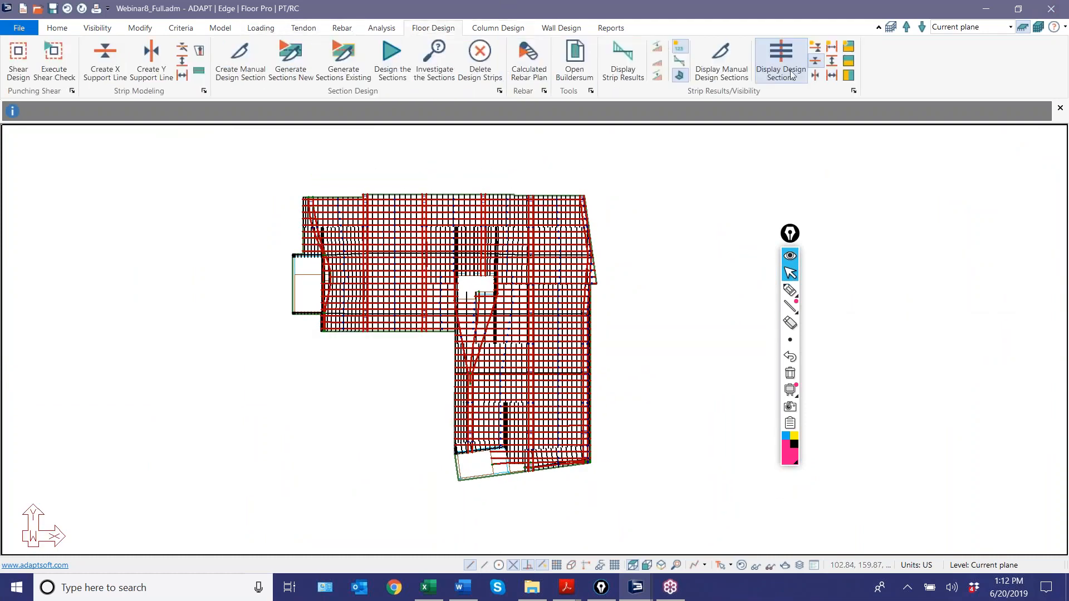
click(804, 51)
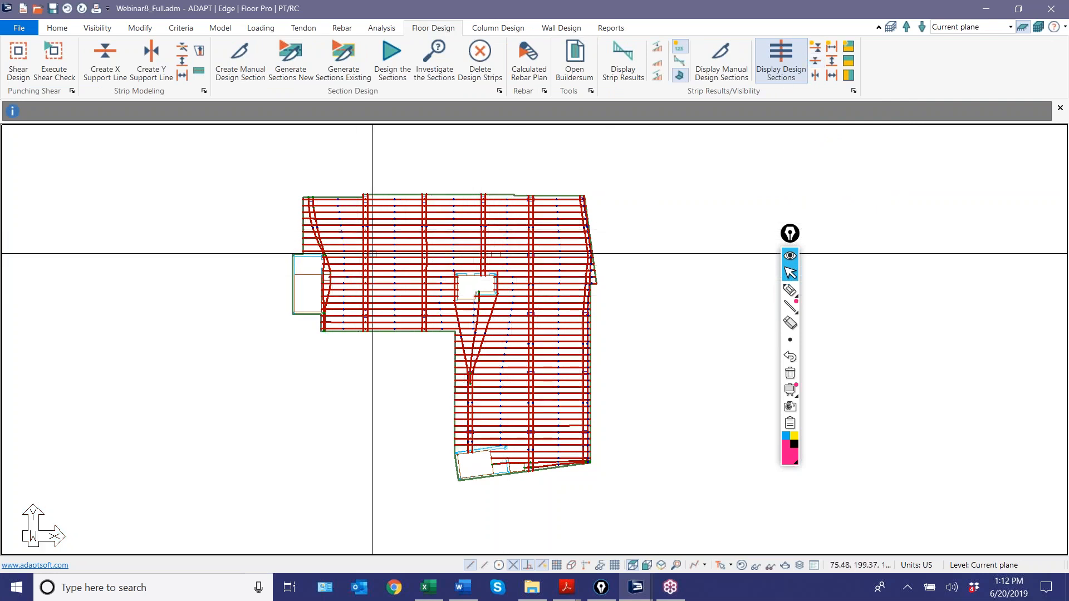
Step: Execute the analysis for all six load combinations with uncracked stiffness and save the solution
click(382, 29)
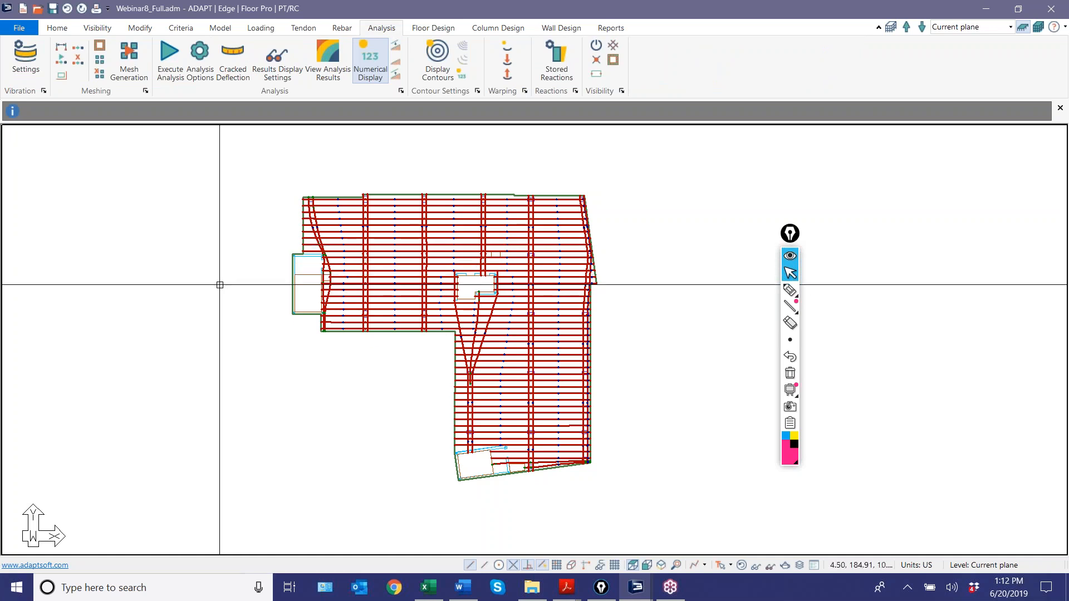
click(170, 53)
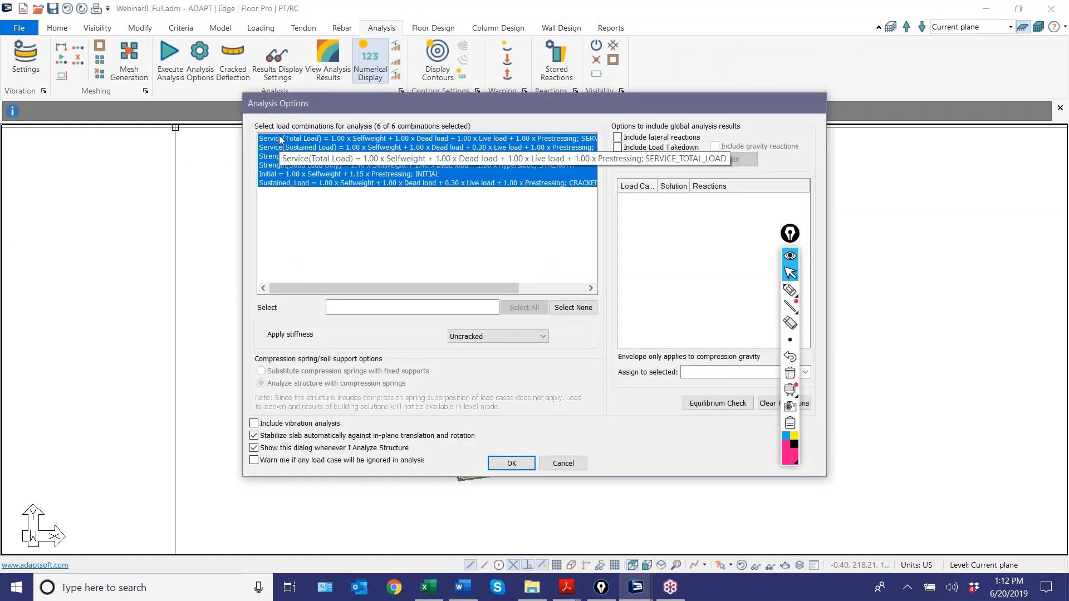
click(512, 465)
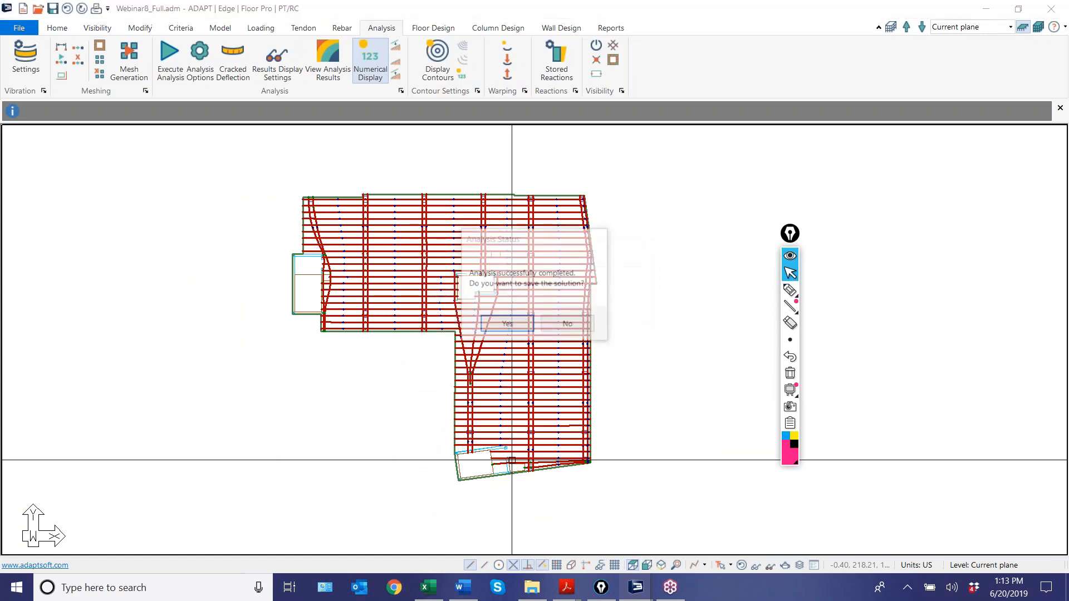
click(507, 325)
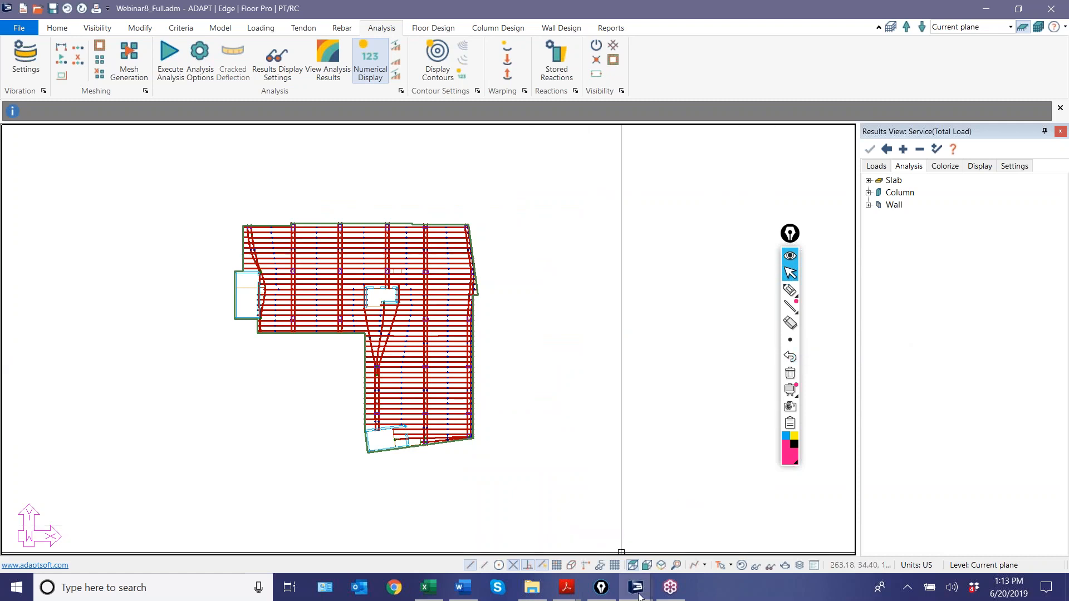
Step: Switch to Webinar8_Base.adm and open the shape, system and friction properties of the western tendon in the third banded pair from the west
mouse_move(639, 597)
click(680, 528)
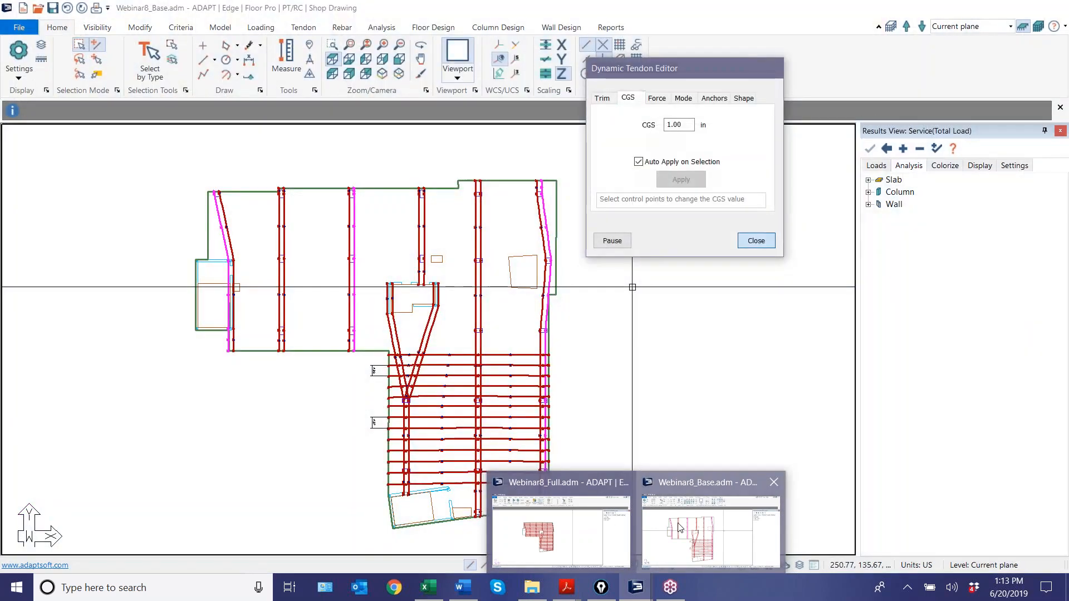
scroll(631, 342, up, 1)
middle_drag(630, 348, 727, 349)
scroll(432, 304, up, 5)
double_click(416, 249)
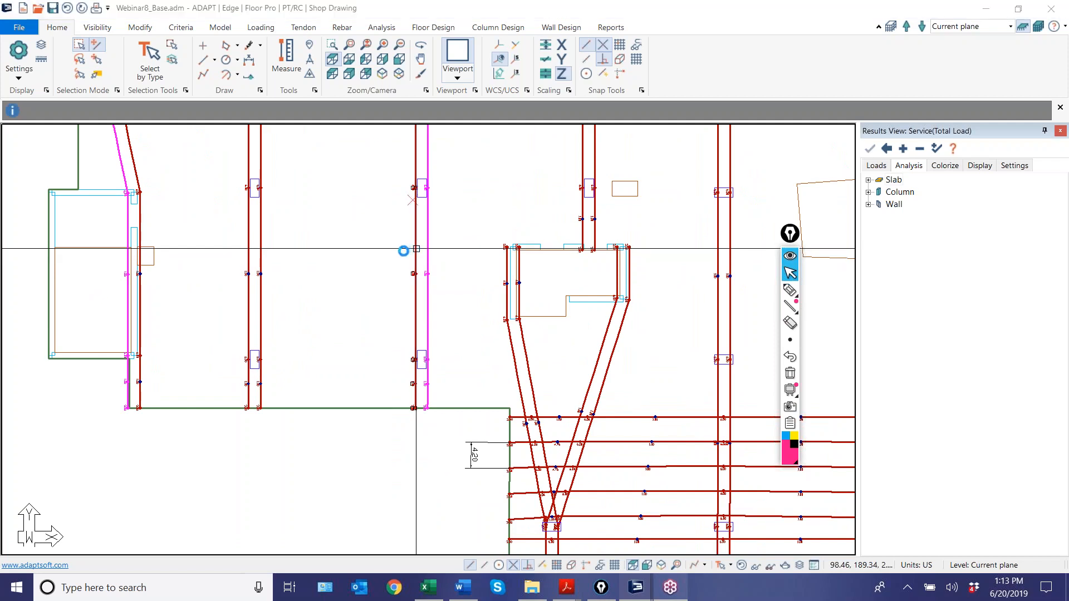
click(173, 54)
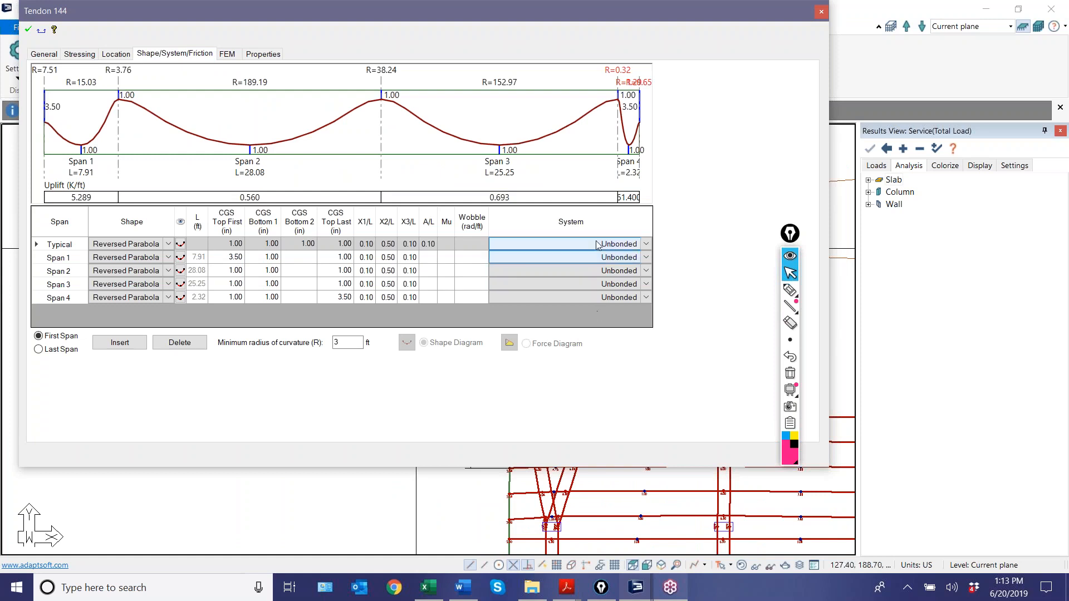
Step: Try setting the tendon's typical system to Bonded for all spans, then leave its properties without applying and deselect it
click(646, 244)
click(646, 244)
click(544, 262)
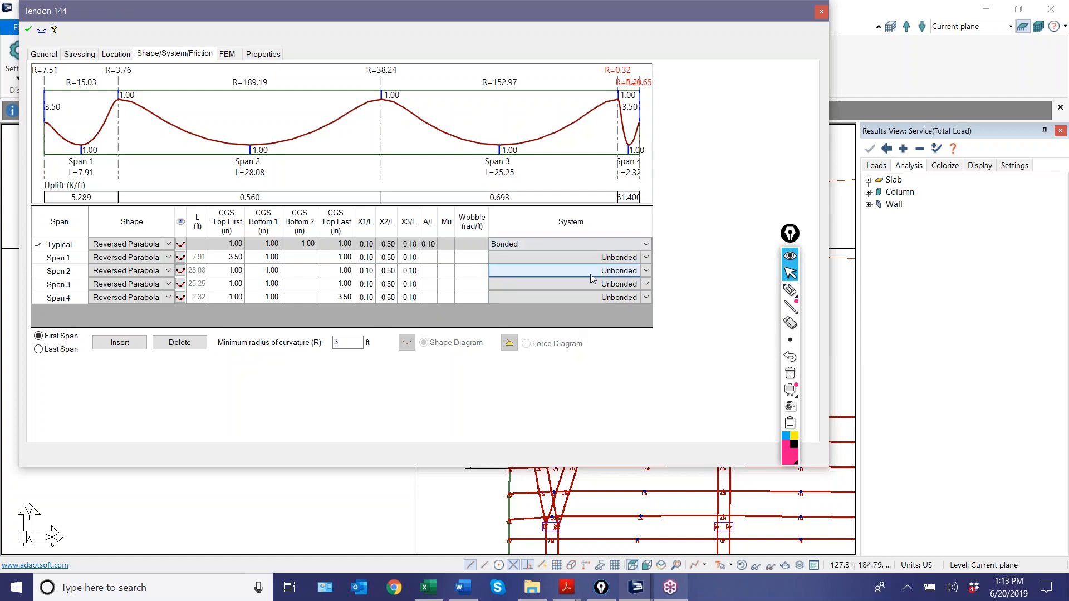
click(579, 246)
click(579, 247)
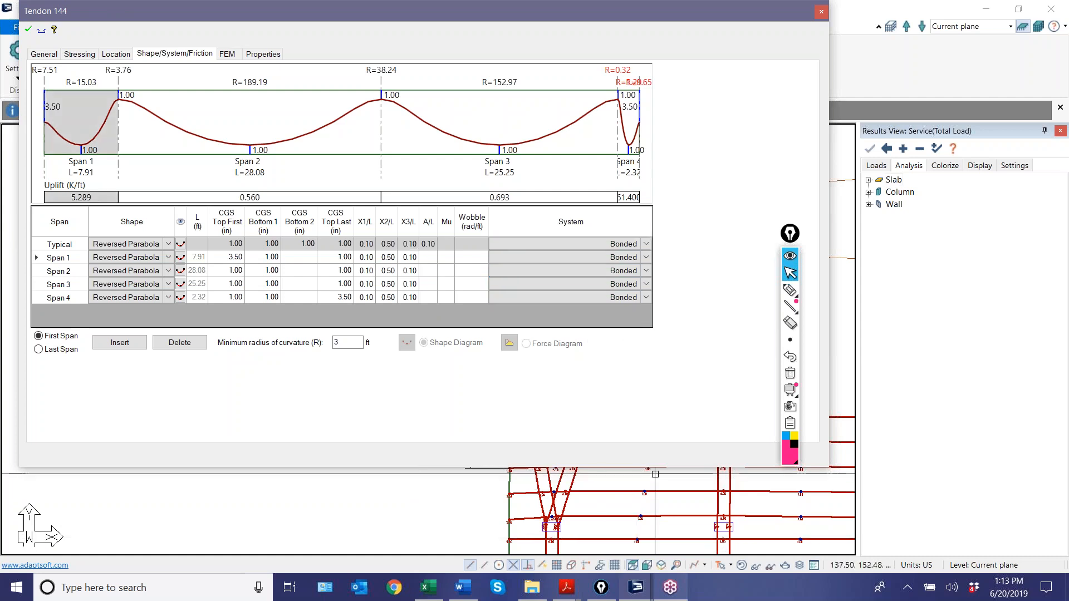
mouse_move(790, 390)
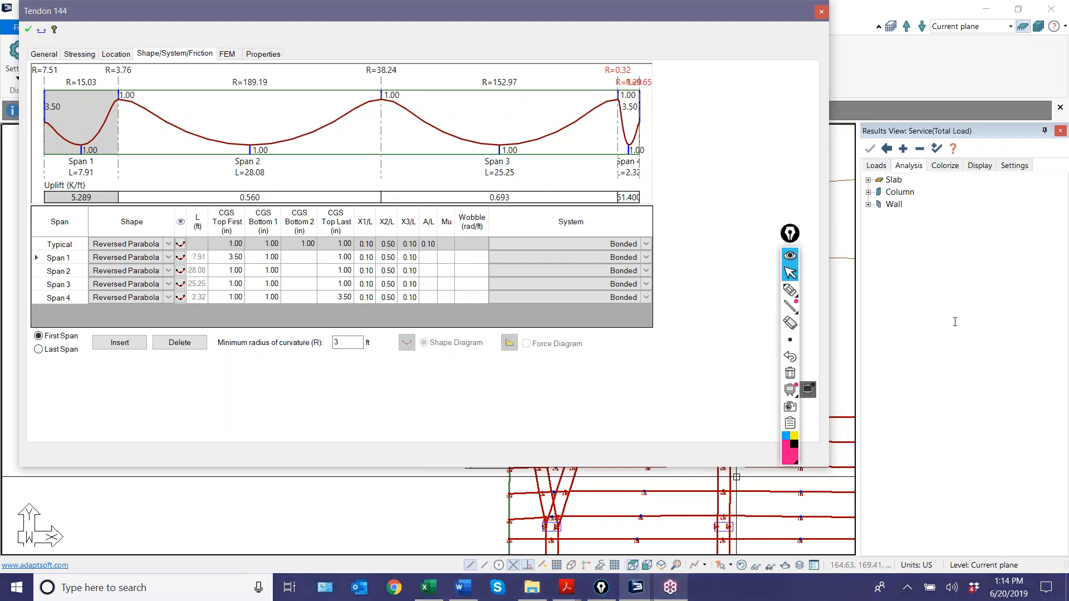
key(Escape)
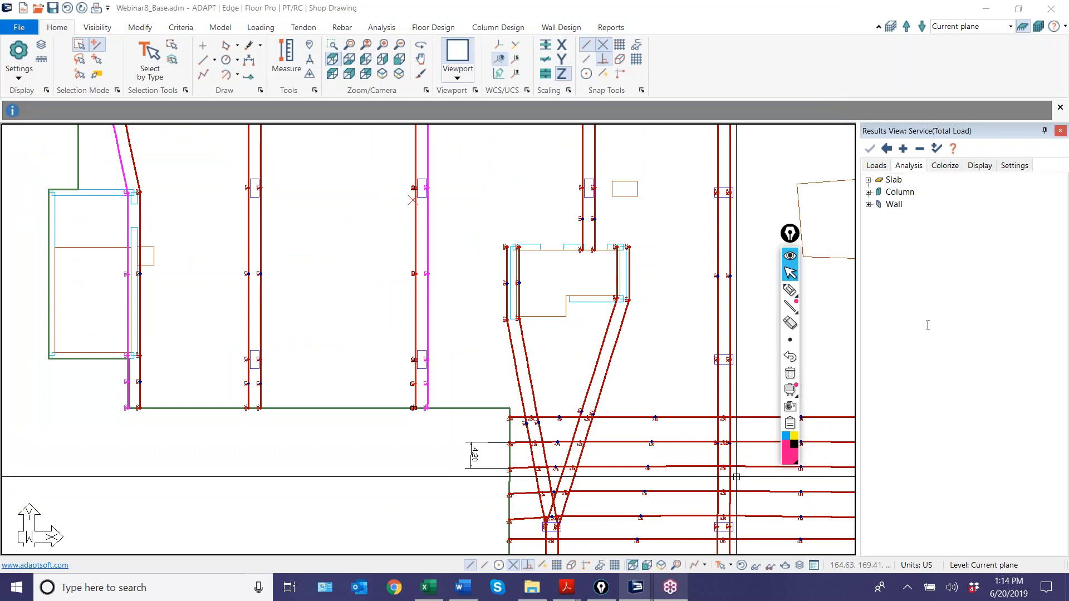
click(676, 354)
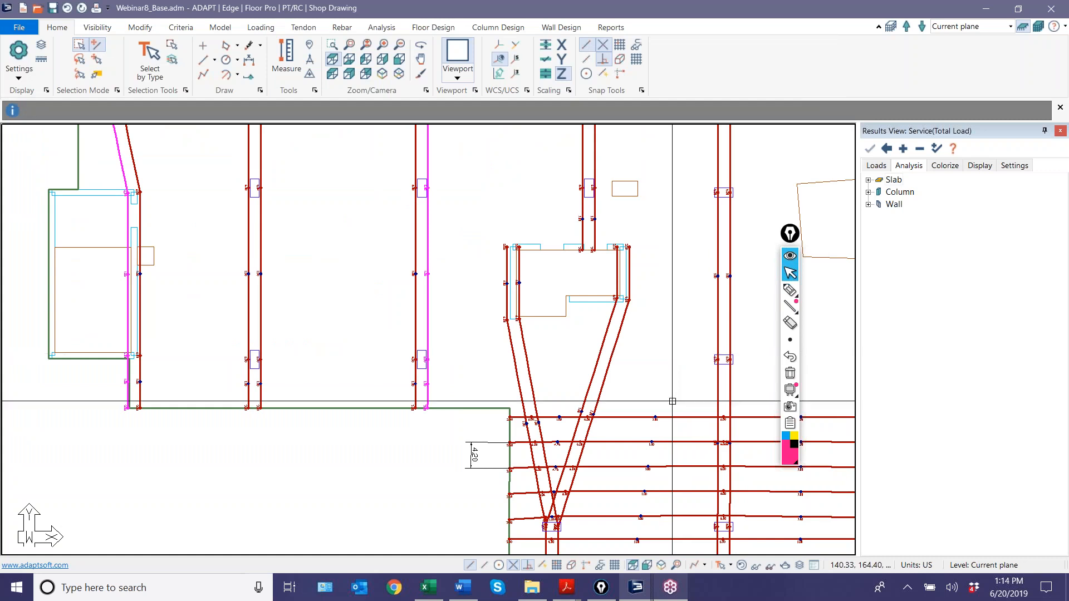
Step: Switch back to Webinar8_Full.adm and run the design of its sections
scroll(642, 360, down, 1)
scroll(642, 359, down, 3)
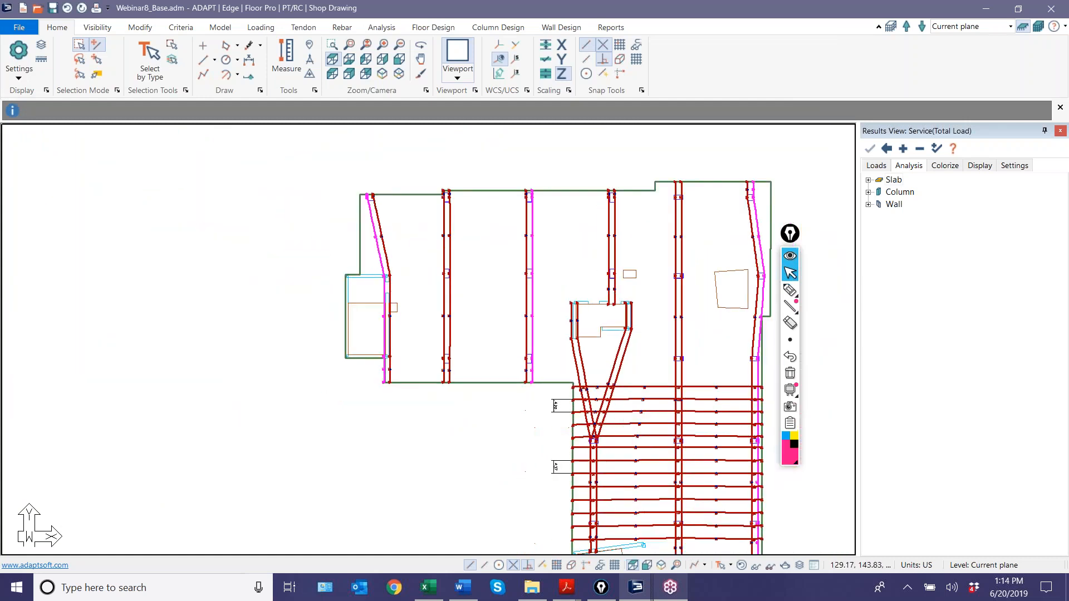
mouse_move(636, 588)
click(677, 520)
scroll(544, 401, up, 3)
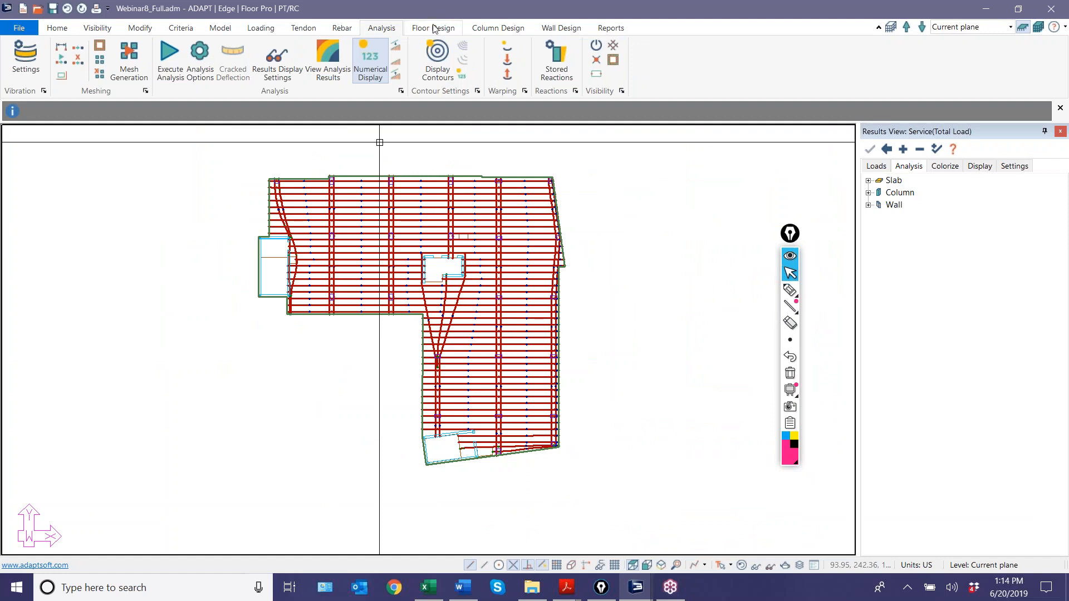
click(430, 27)
click(327, 61)
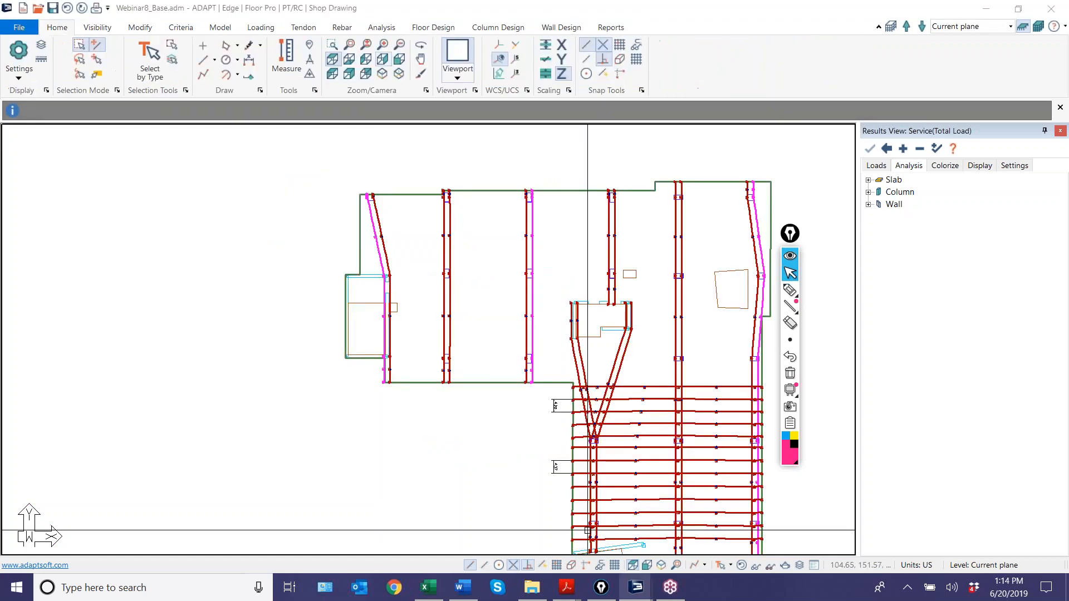
Step: Close Webinar8_Base.adm without saving its changes, save the design results in Webinar8_Full.adm and bring up the tendon tools
click(1039, 12)
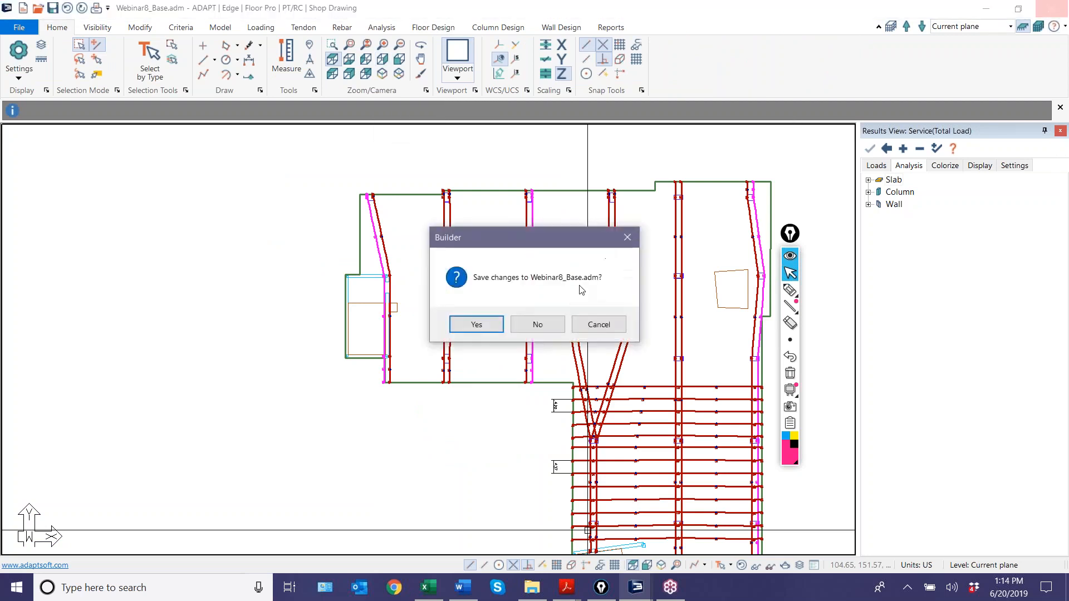
click(536, 325)
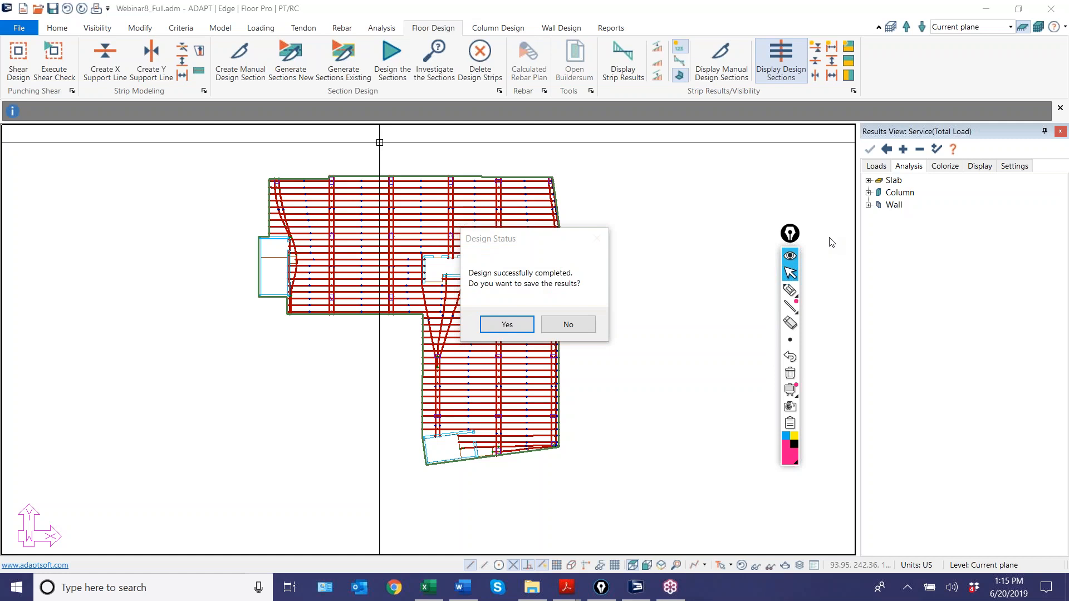
click(497, 325)
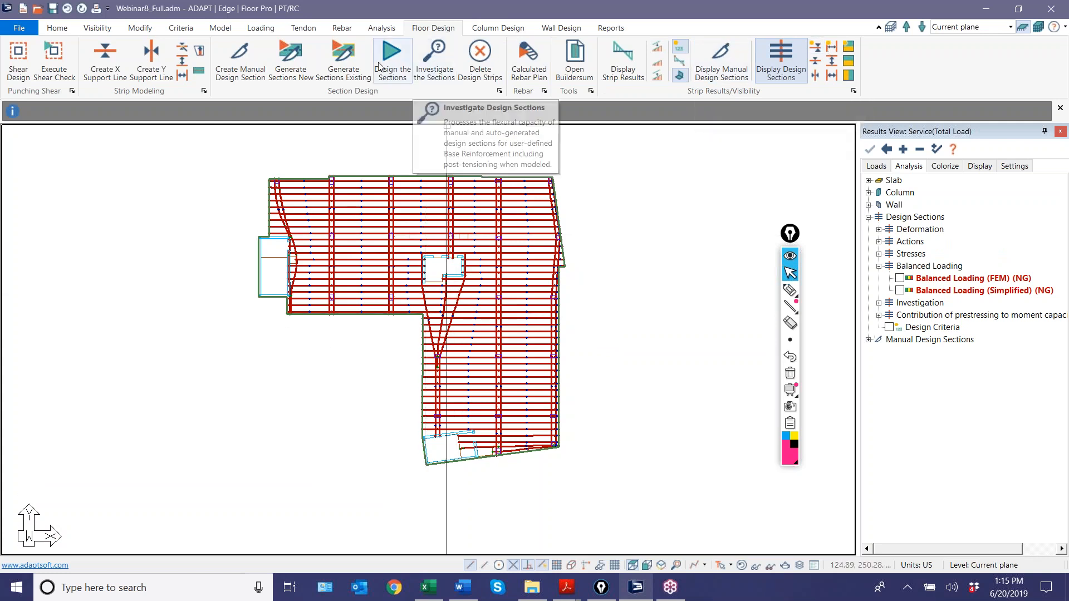
click(303, 28)
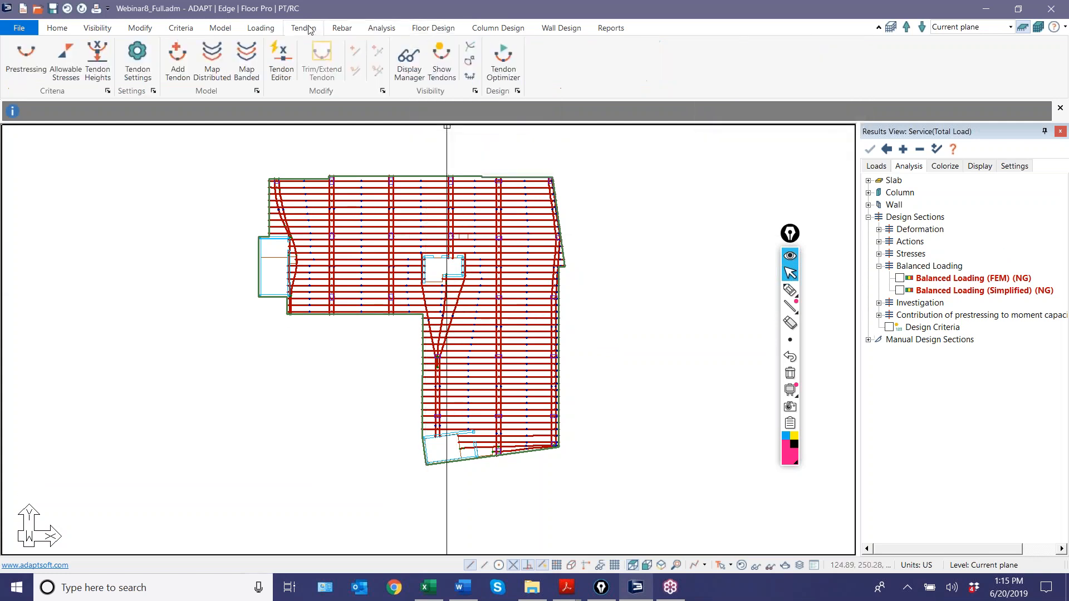
Step: Hide the tendons and display the X-direction design sections on the plan
click(441, 59)
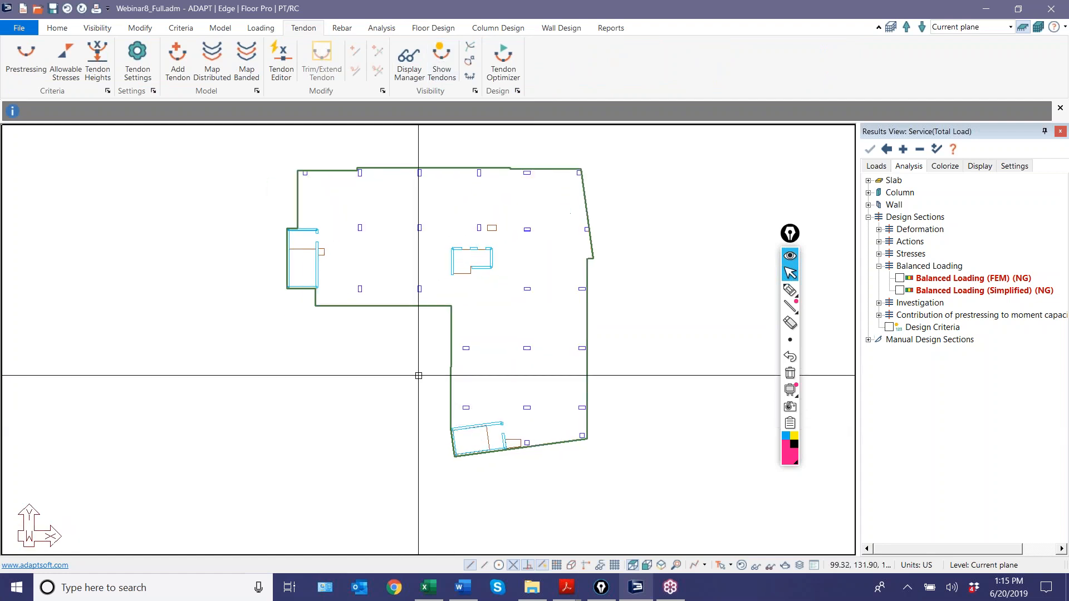
click(429, 28)
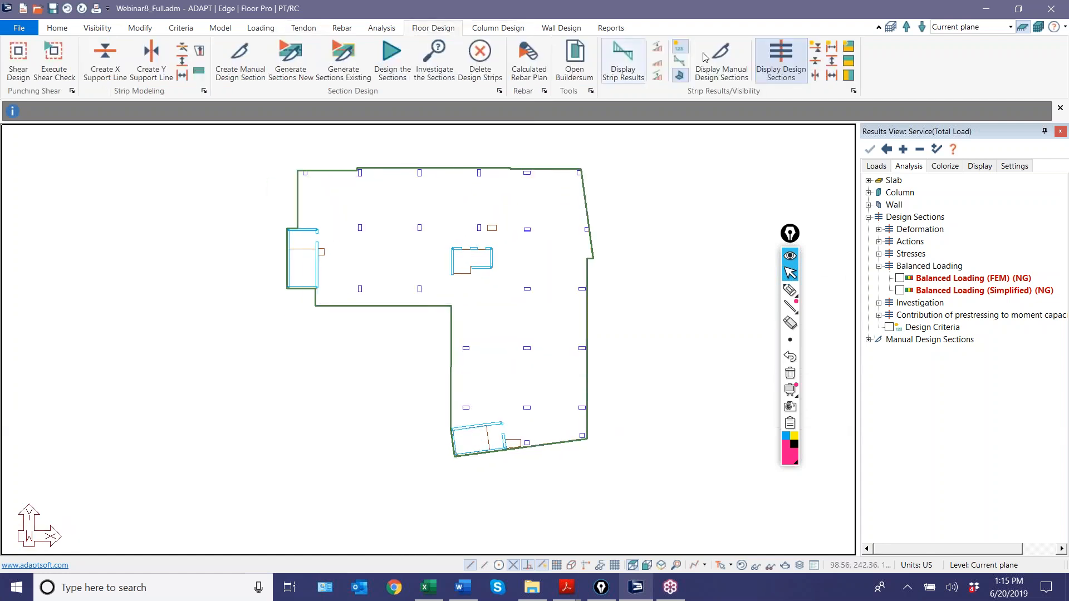
click(818, 64)
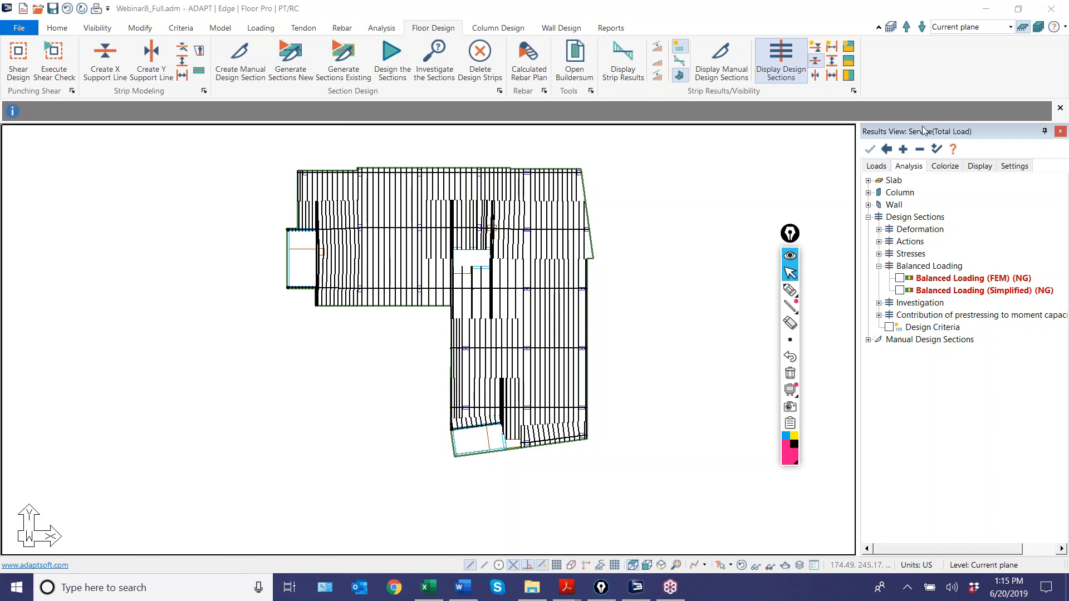
Step: Plot the bottom stresses on the X-direction design sections for the Service(Total Load) combination
click(879, 254)
click(900, 279)
scroll(613, 255, up, 4)
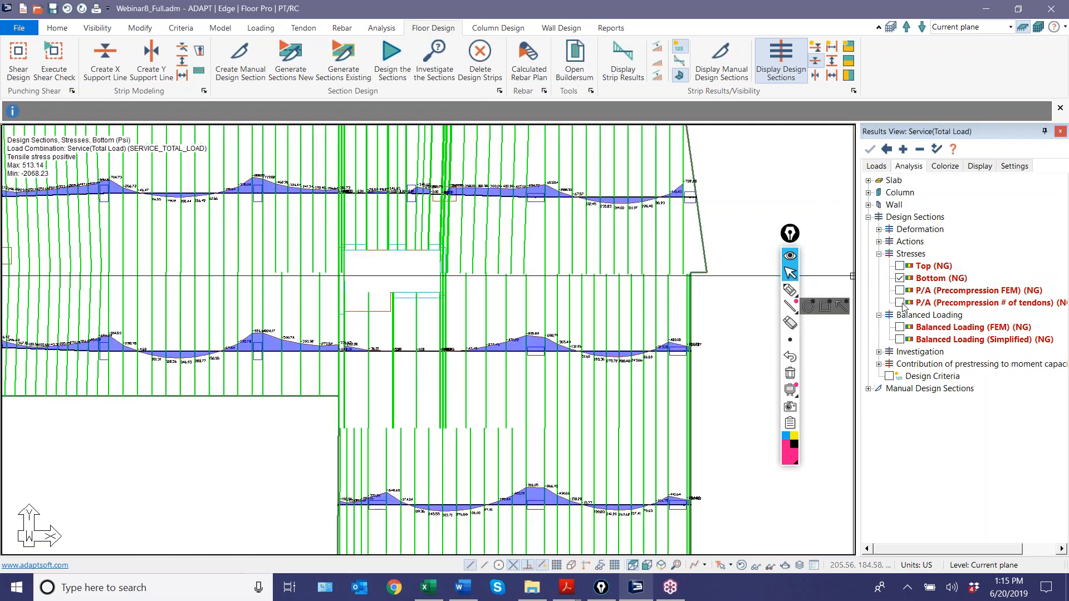
scroll(526, 329, down, 4)
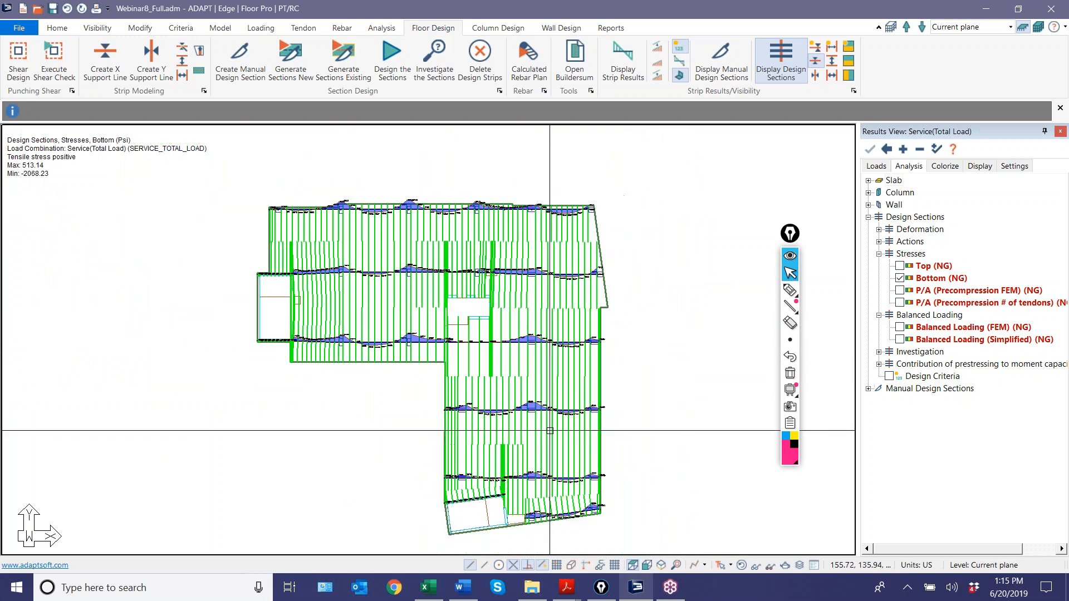
Step: Show the bottom stresses on the Y-direction design sections only and inspect the overstressed northern span on the third support line from the west
click(815, 76)
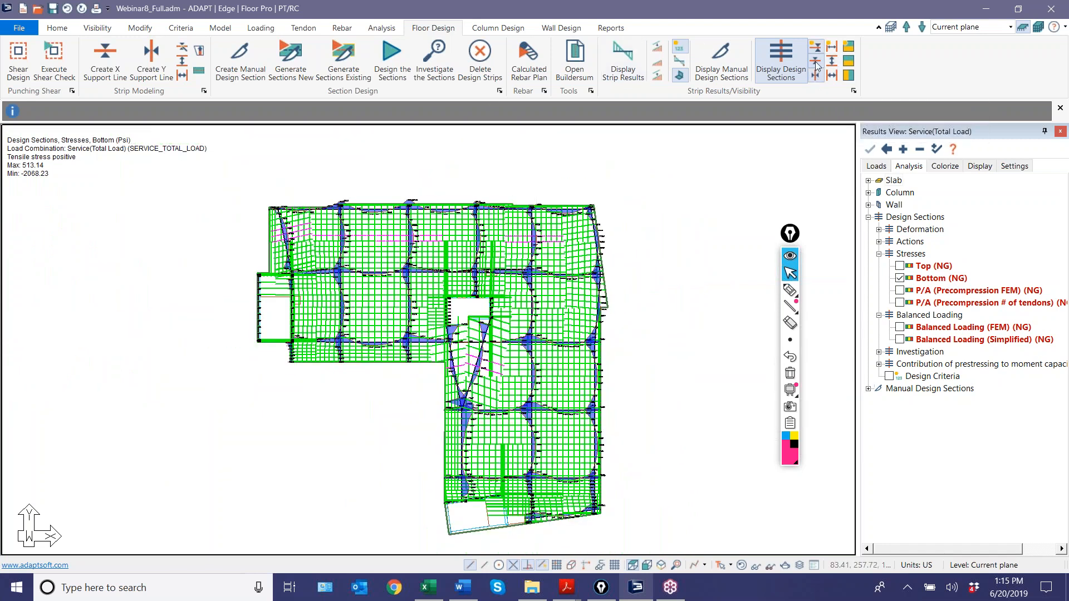
scroll(506, 217, up, 1)
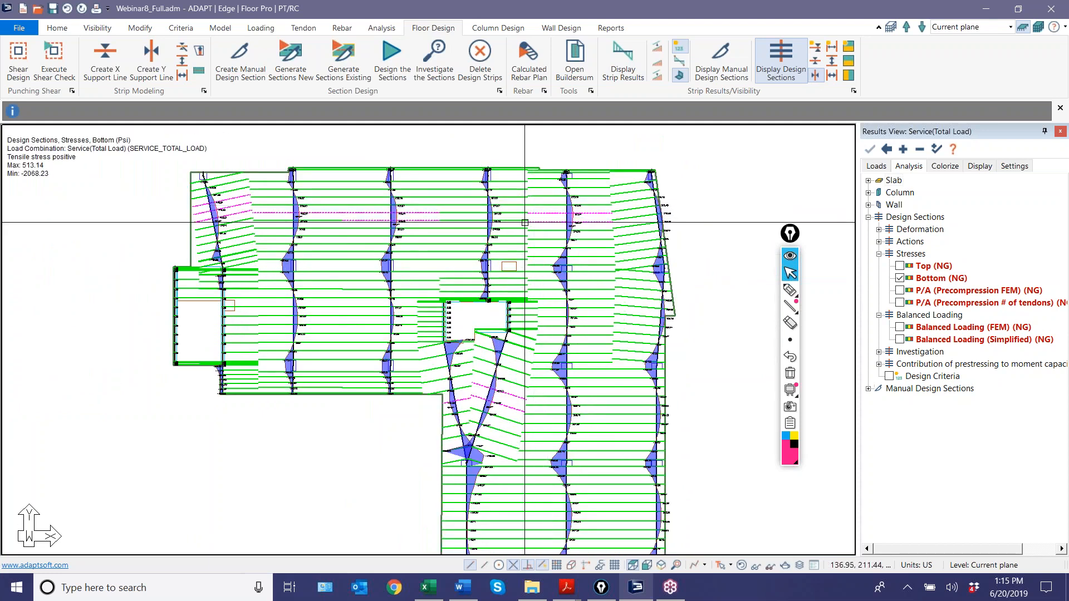
scroll(466, 277, up, 5)
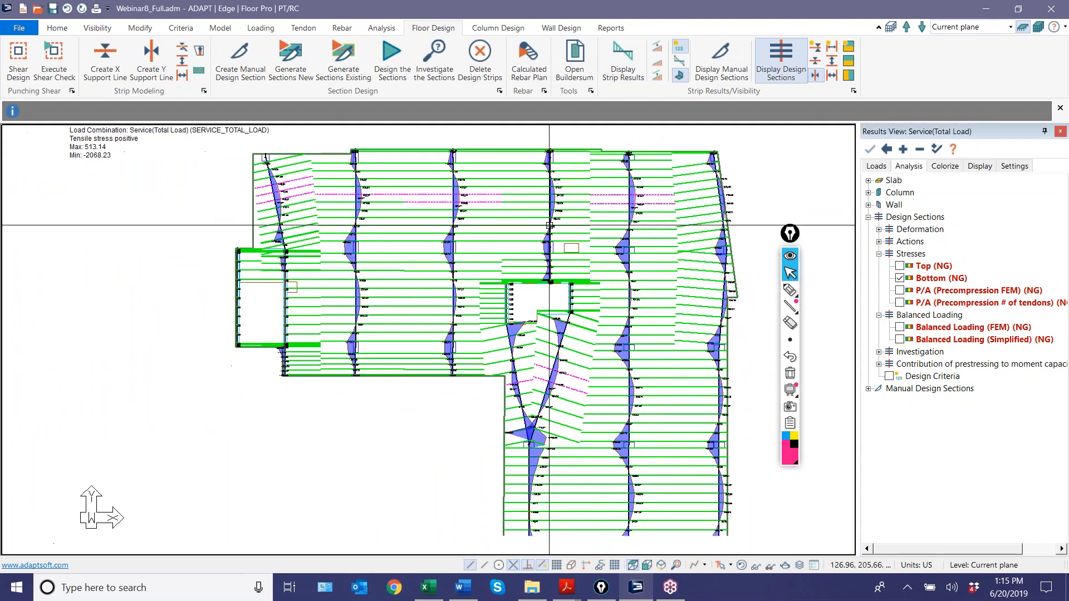
scroll(444, 227, up, 2)
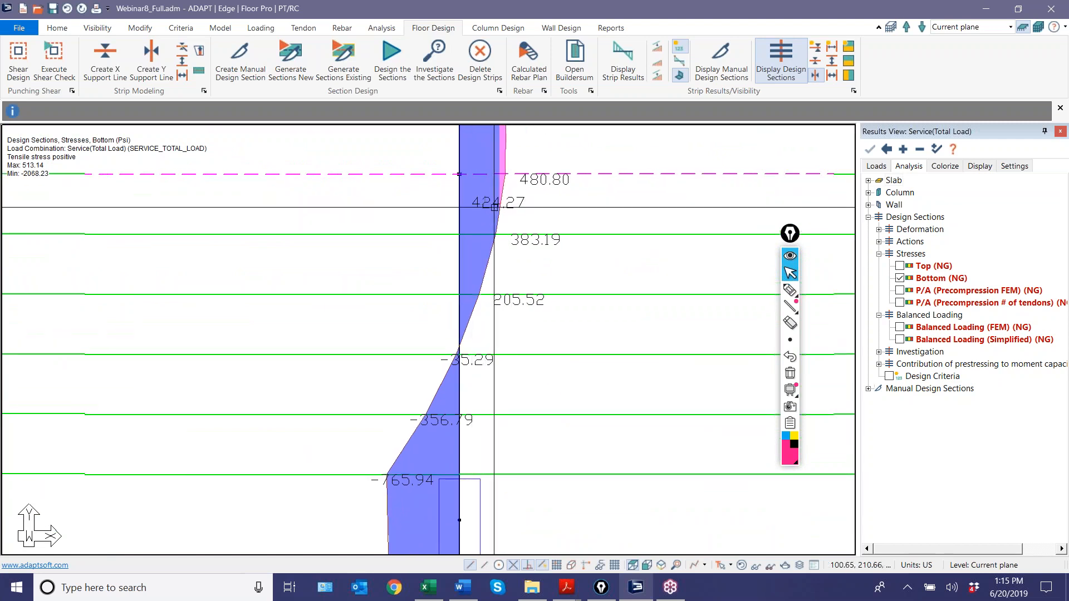
middle_drag(495, 208, 474, 355)
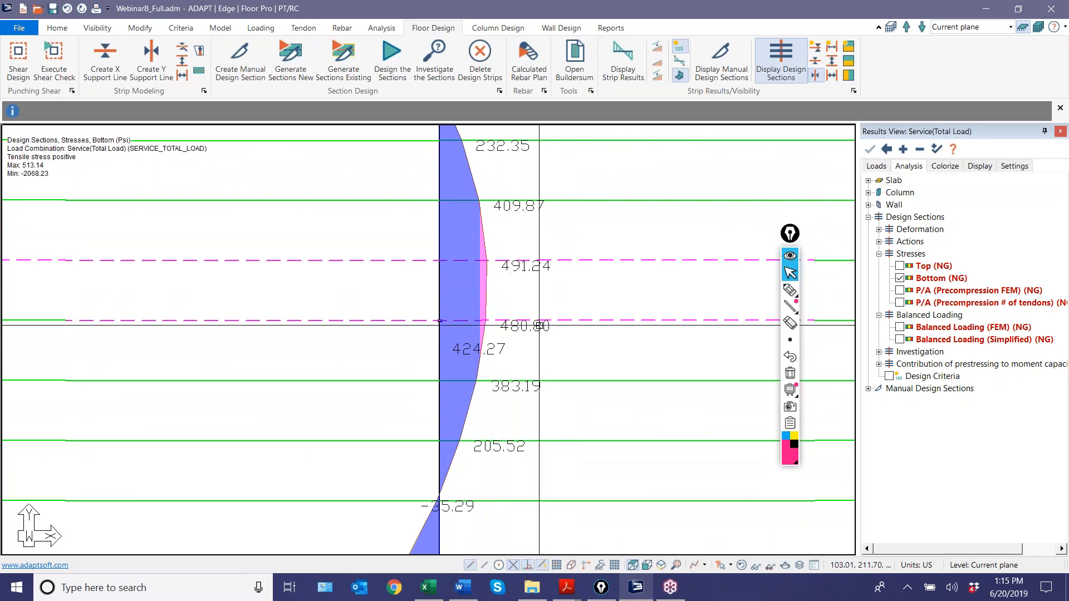
scroll(528, 288, down, 3)
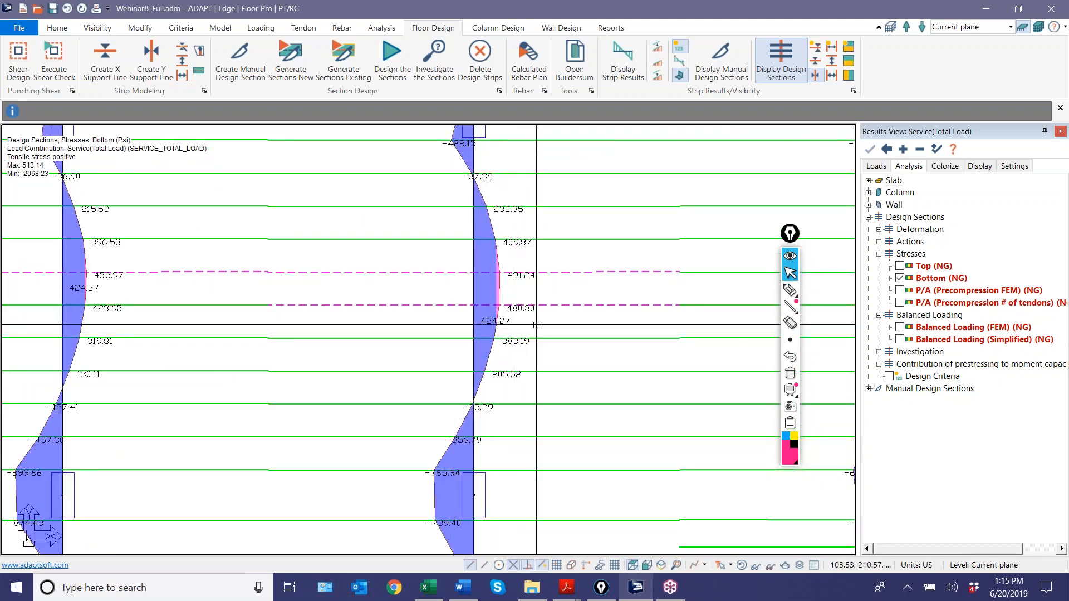
scroll(473, 337, up, 3)
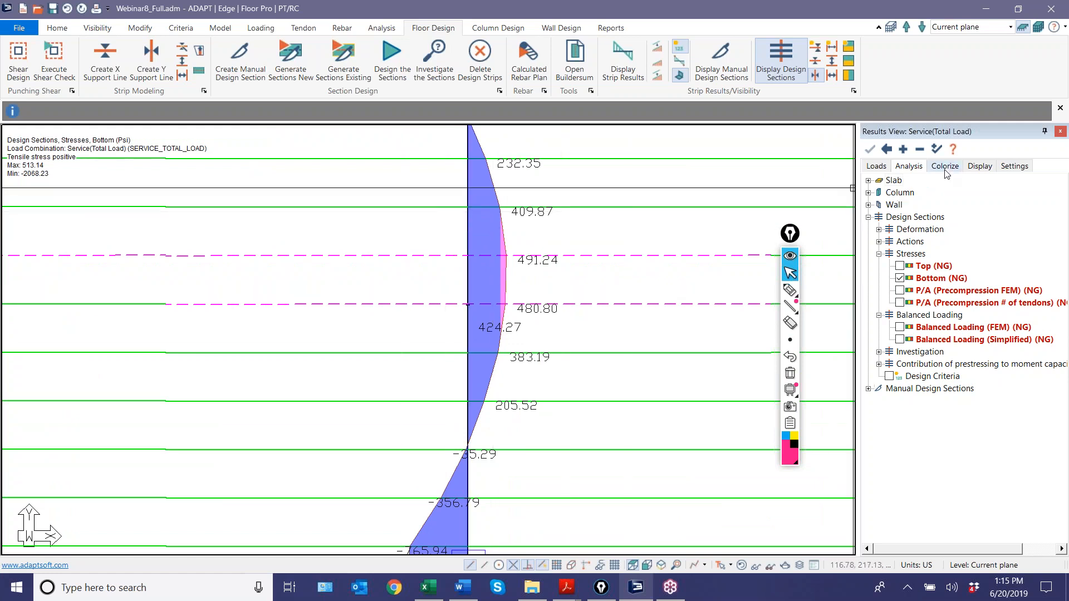
Step: Set the Allowable Stress Display for design sections to None and apply it to the plot
click(978, 167)
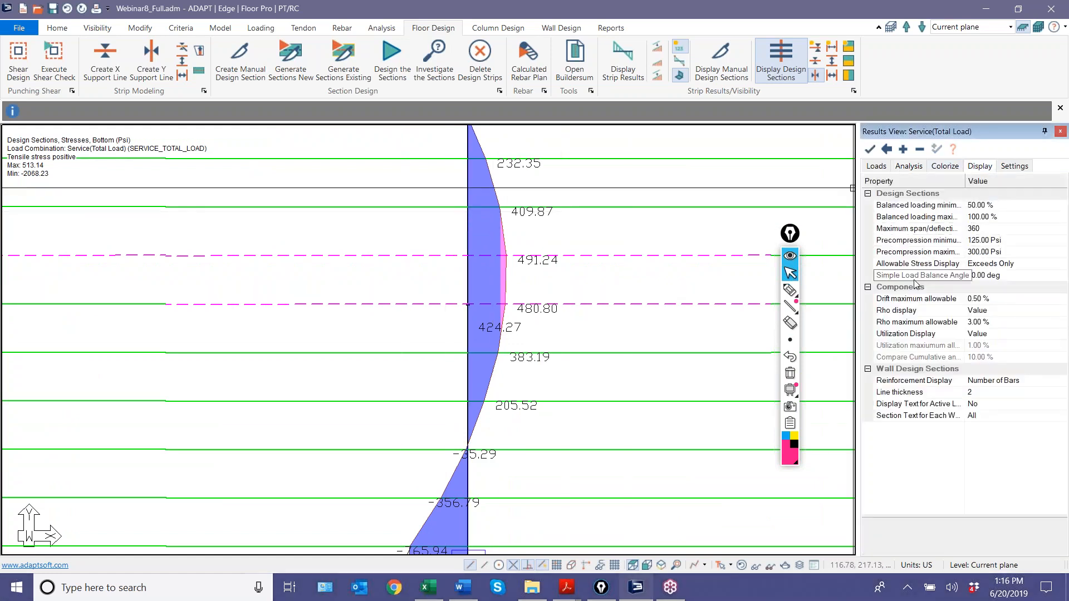
click(1001, 263)
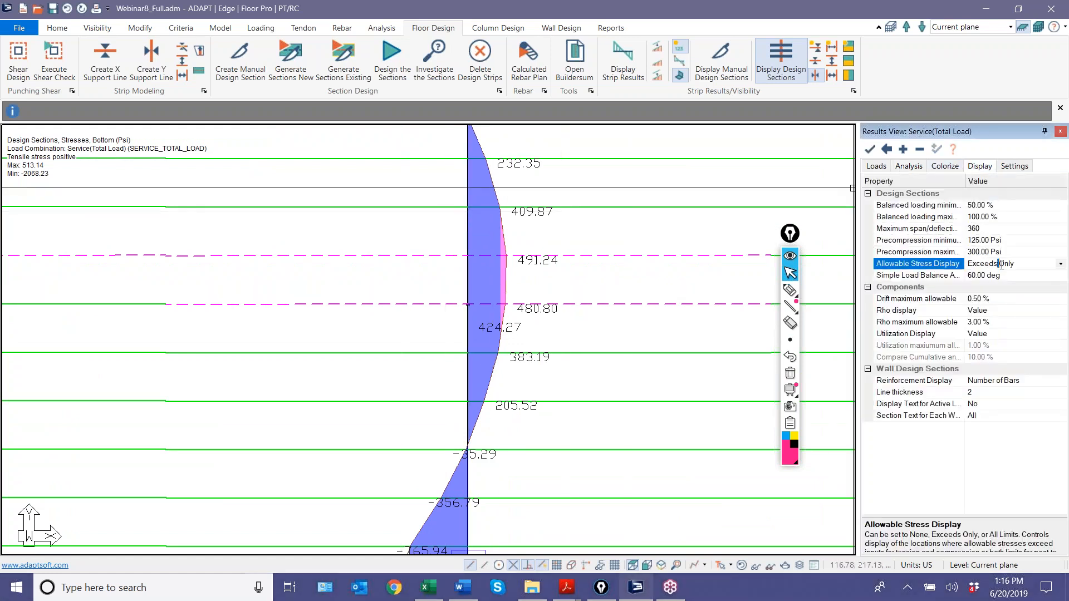
click(1061, 264)
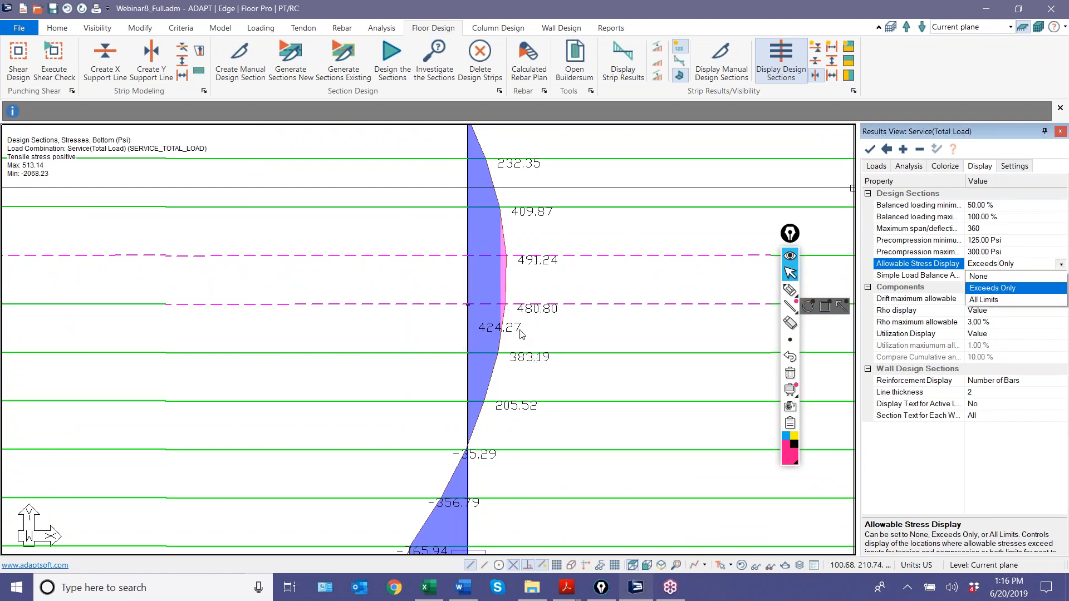
click(997, 277)
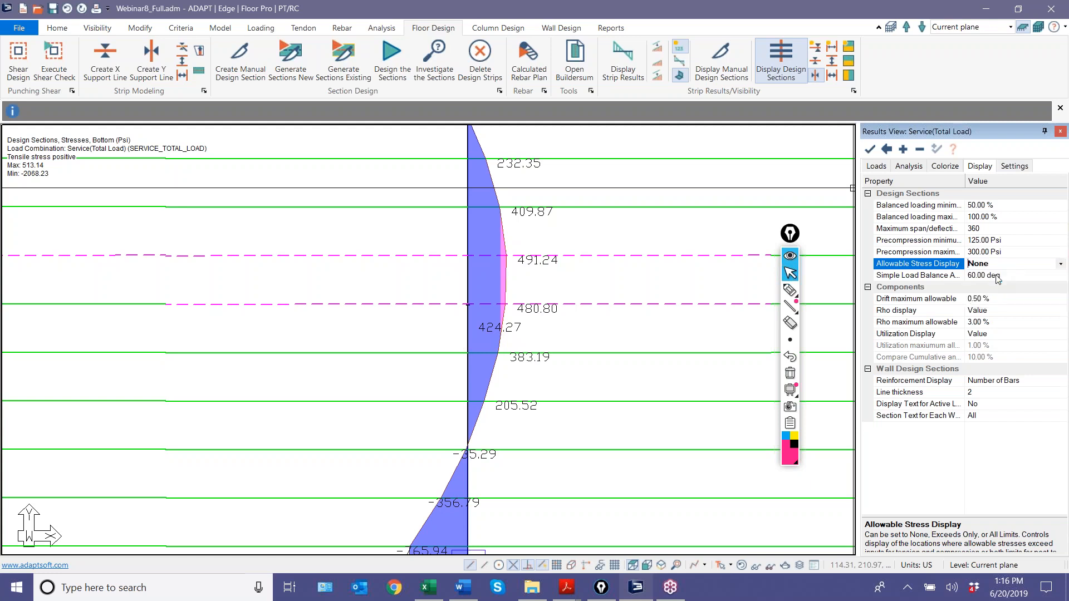
click(870, 150)
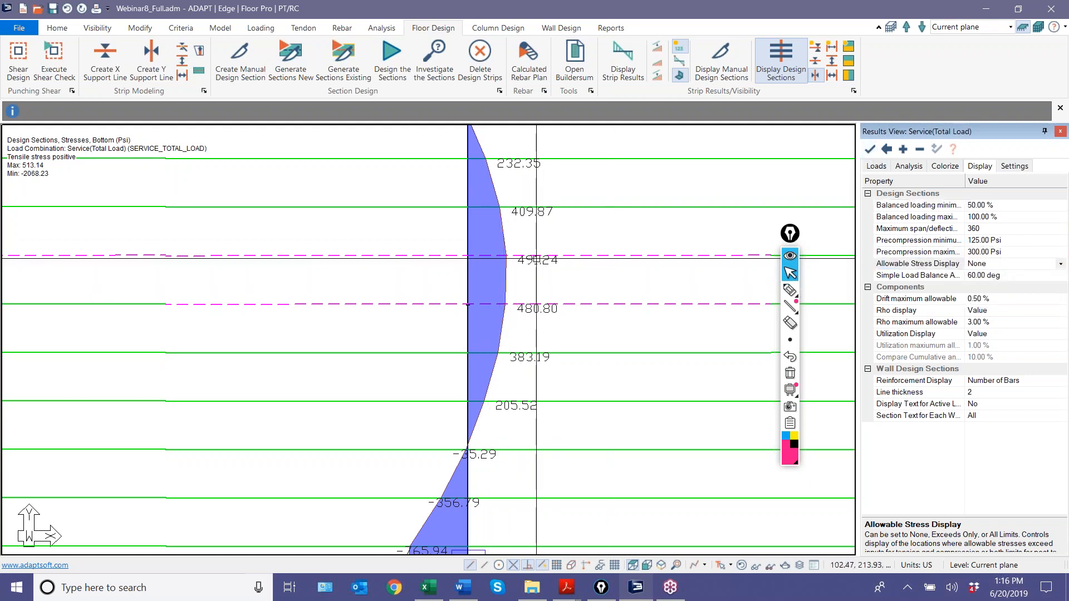
click(791, 271)
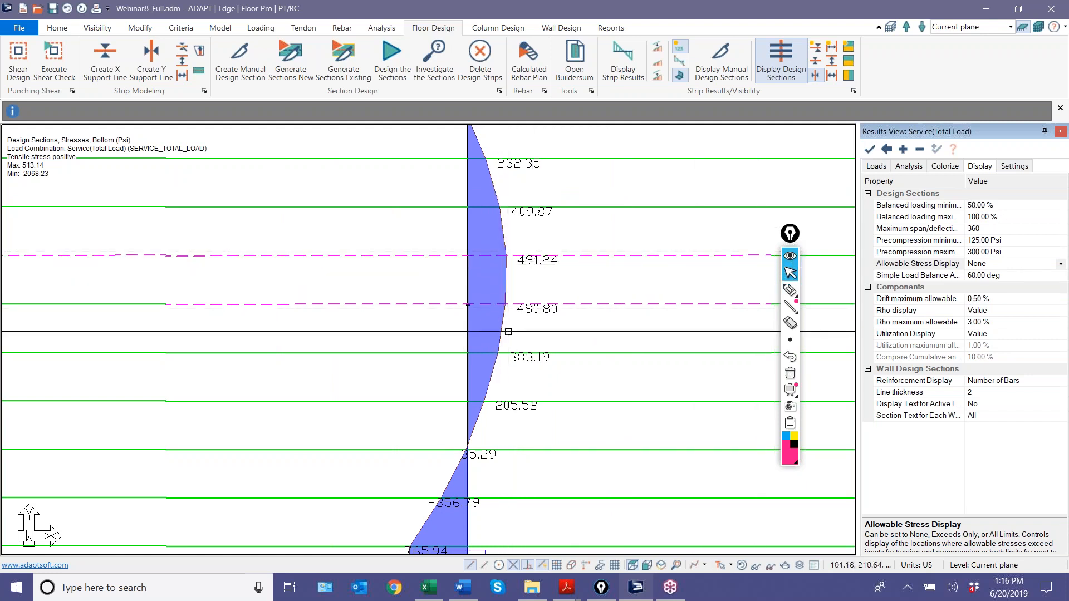
Step: Restore the Allowable Stress Display to Exceeds Only and apply it
click(1054, 267)
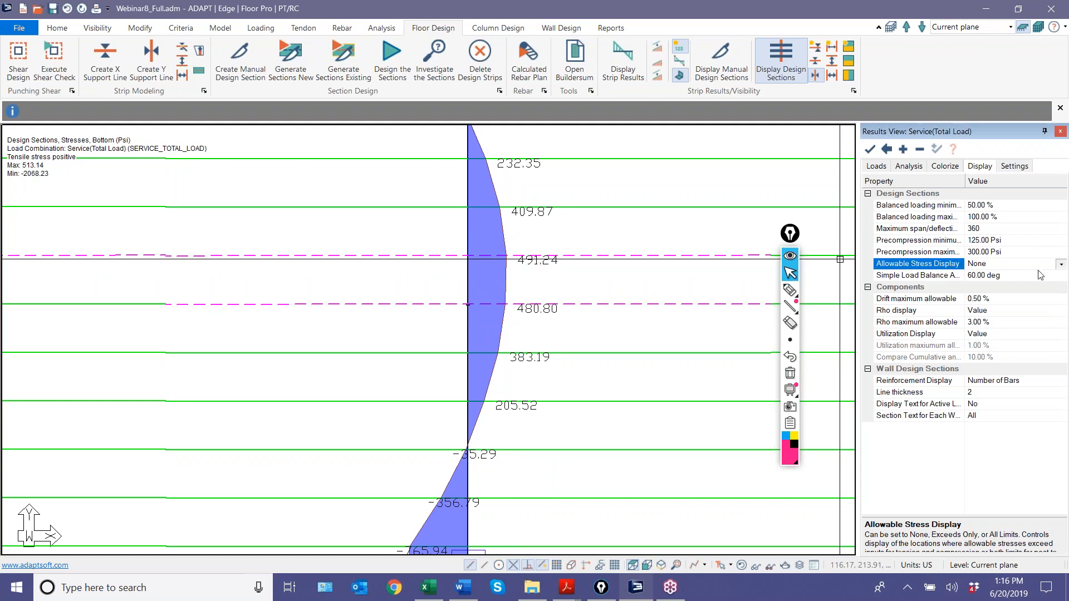
click(988, 285)
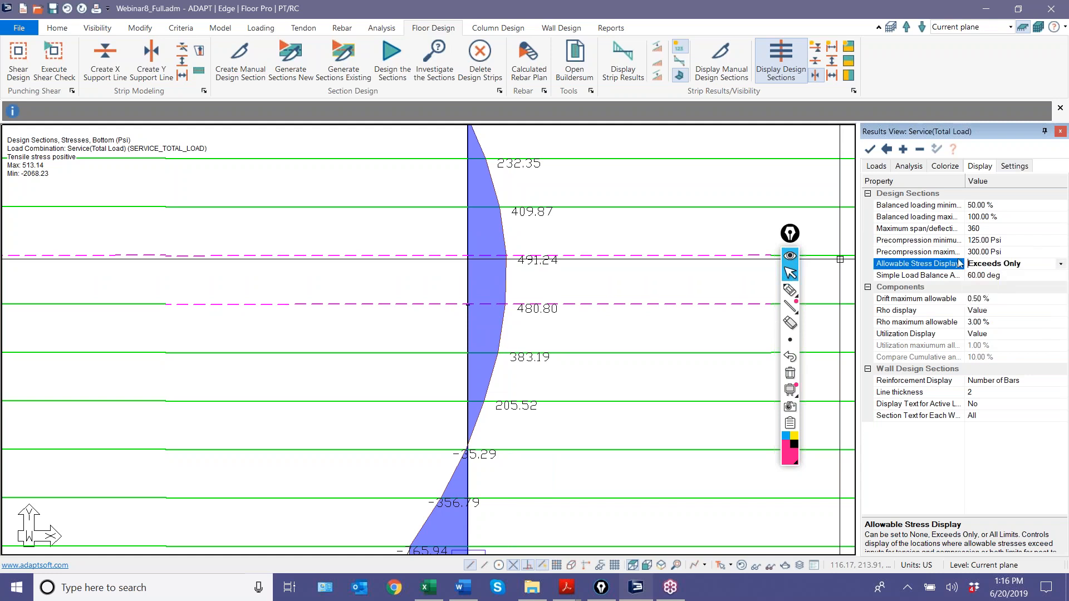
click(870, 149)
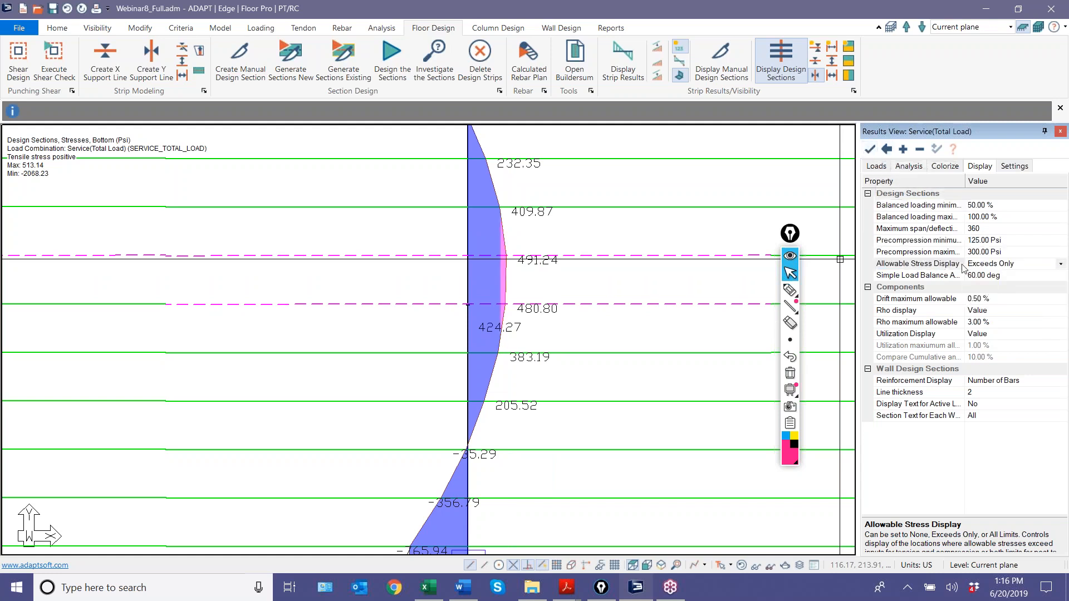
Step: Change the Allowable Stress Display to All Limits and apply it to the bottom stress plot
click(1055, 266)
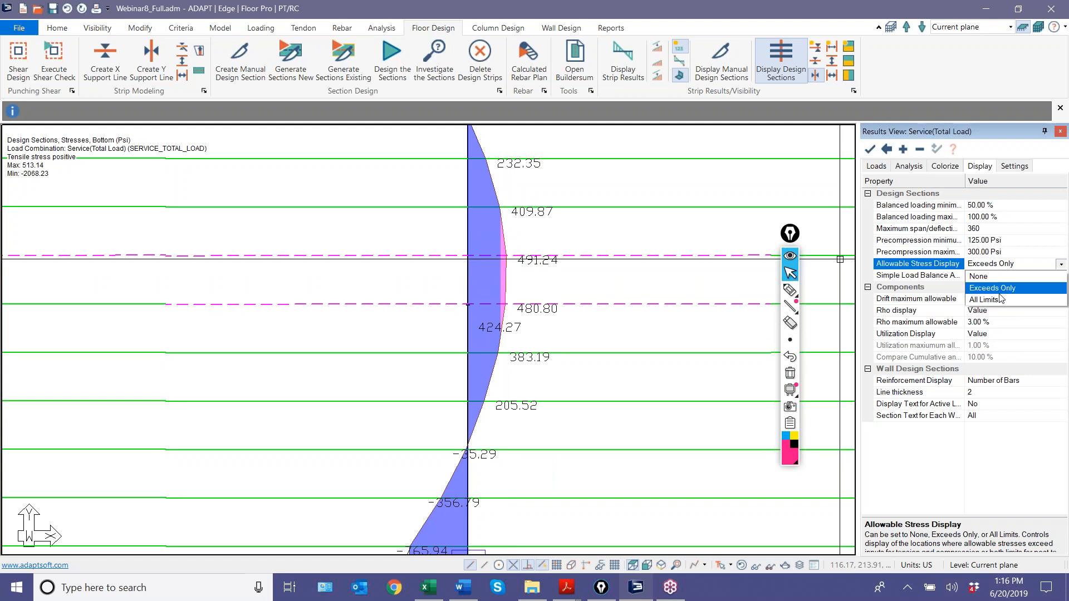
click(994, 301)
click(870, 149)
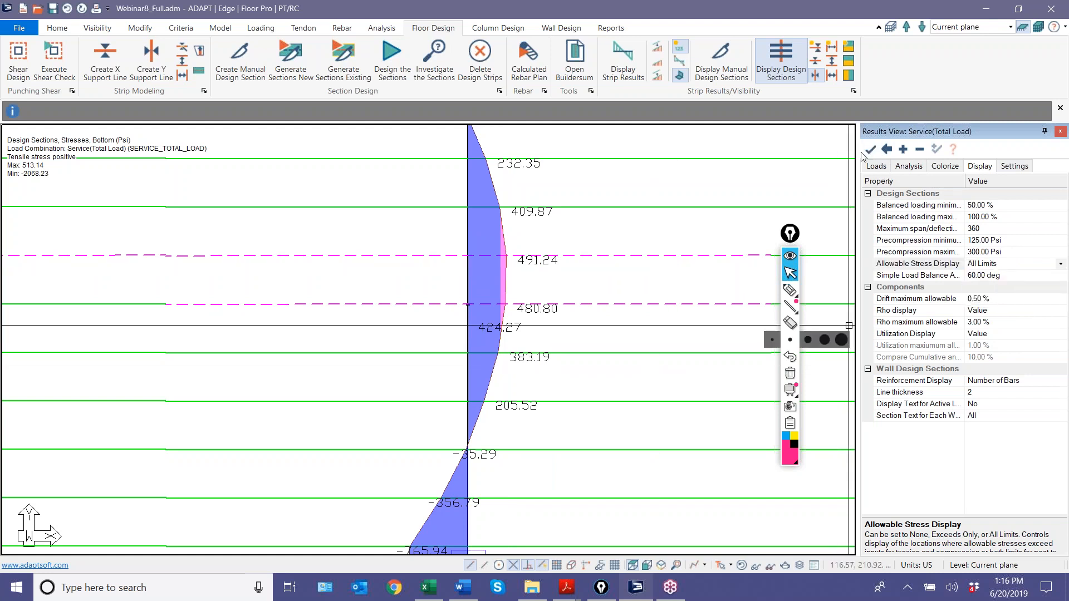
Step: Examine the allowable tension and compression limits against the bottom stresses at the midspans and columns of the Y-direction support lines
scroll(631, 345, down, 4)
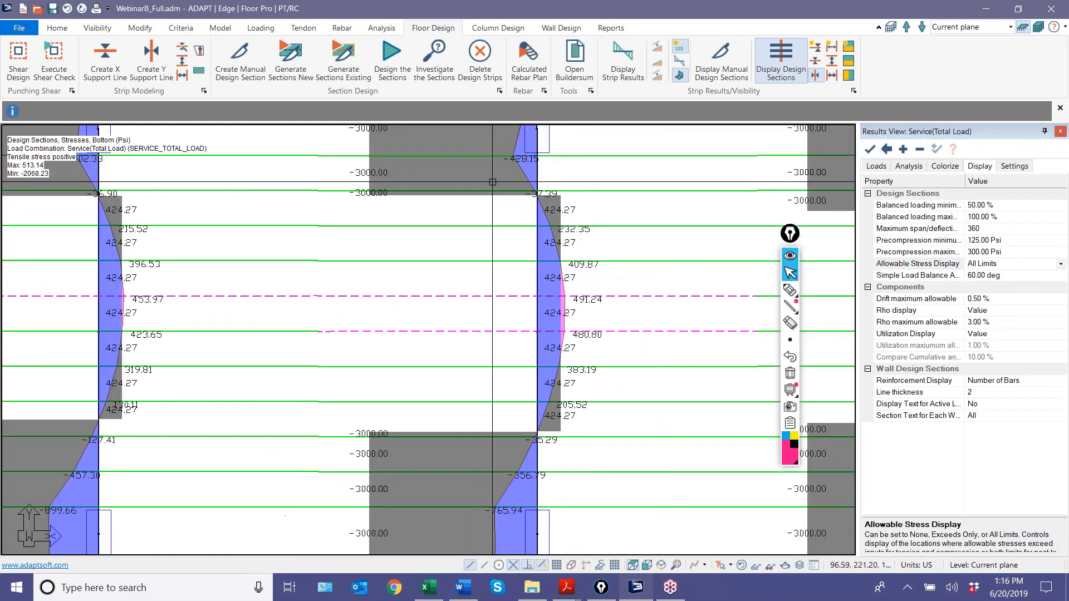
scroll(548, 229, up, 3)
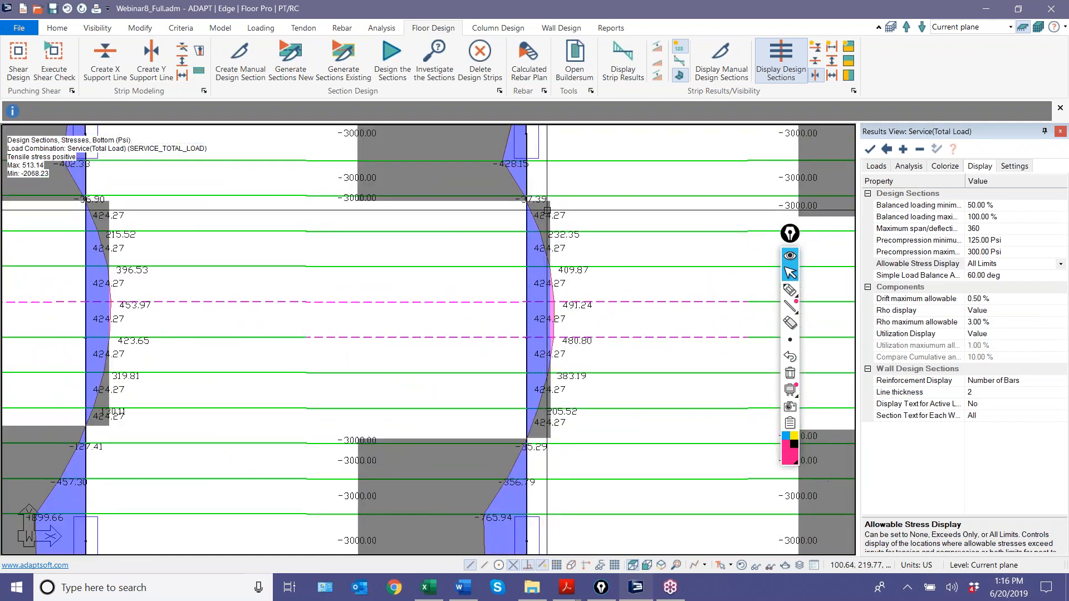
scroll(563, 406, down, 4)
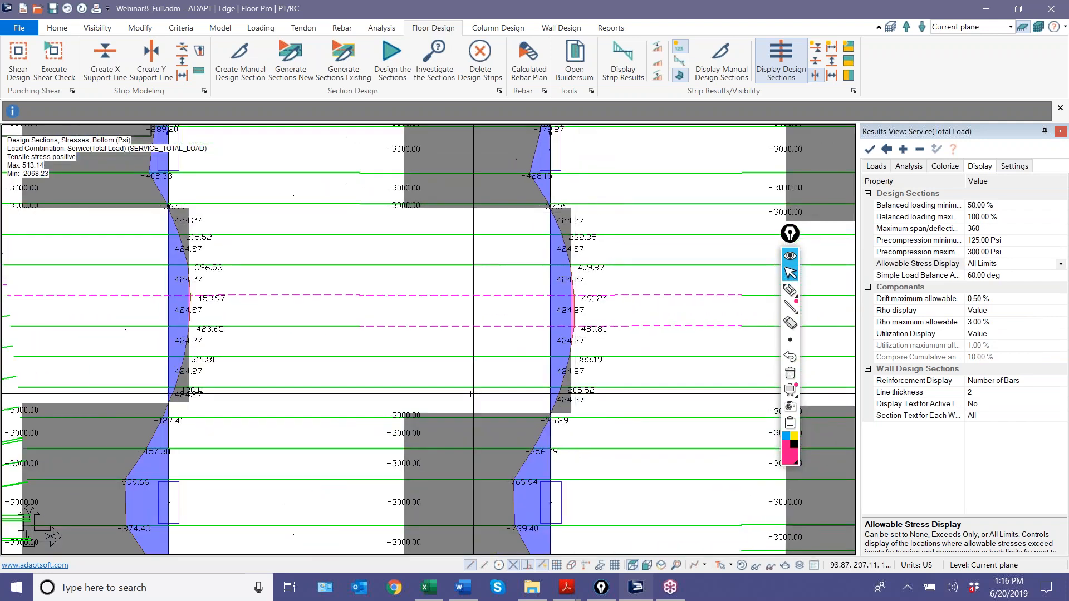
middle_drag(473, 393, 480, 277)
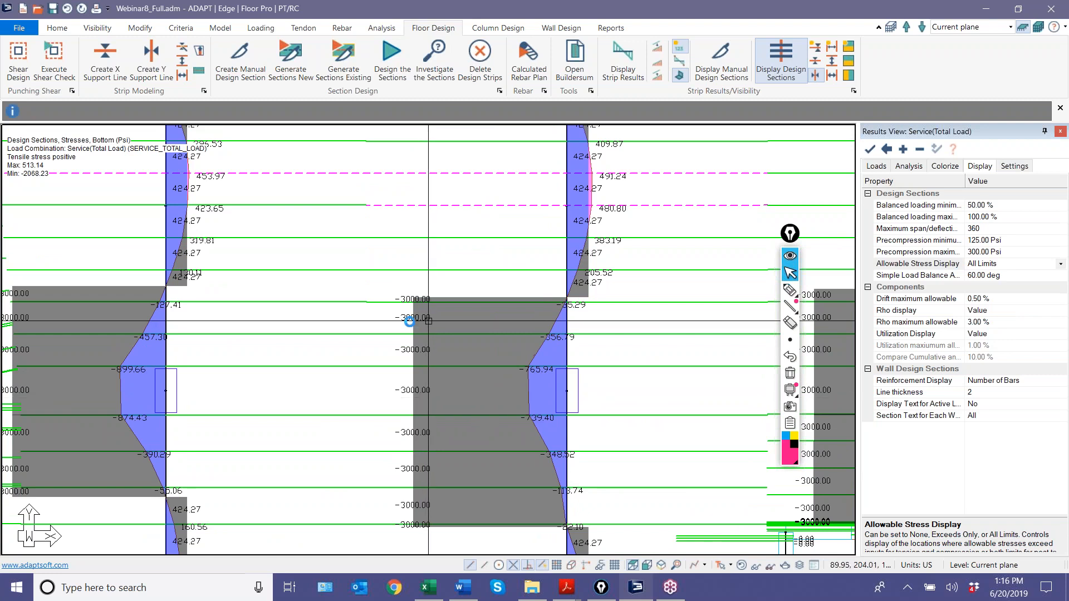
scroll(412, 309, up, 2)
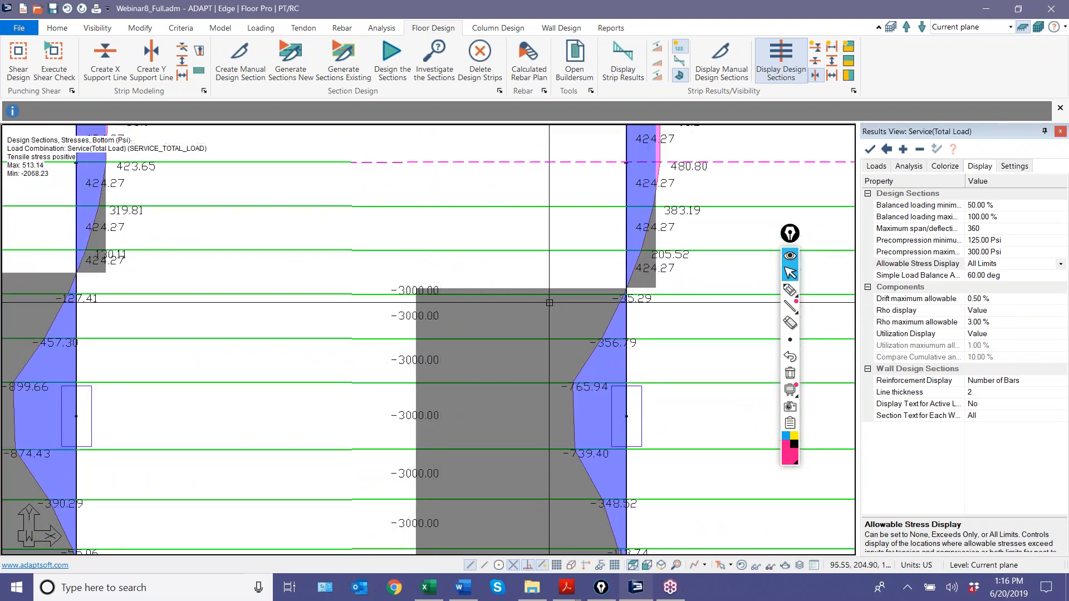
scroll(412, 319, down, 4)
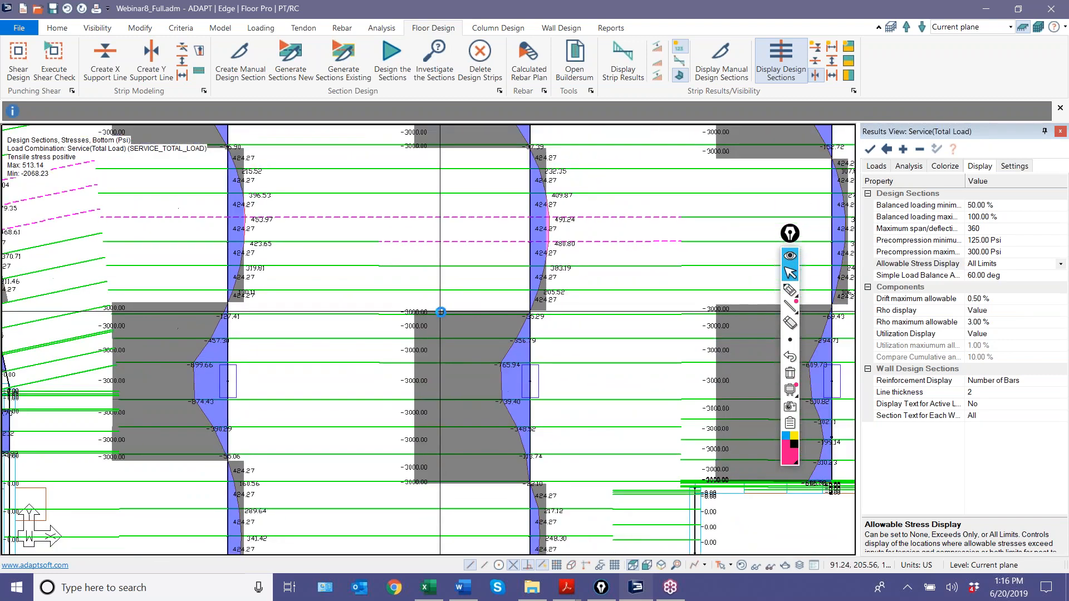
middle_drag(426, 287, 381, 189)
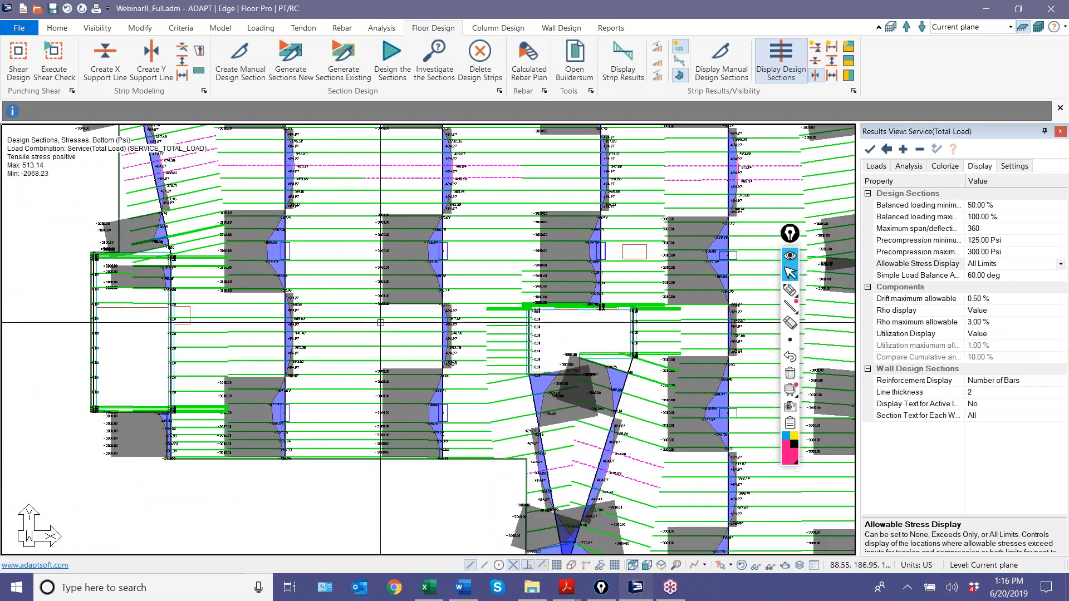
middle_drag(362, 260, 384, 351)
scroll(406, 265, up, 4)
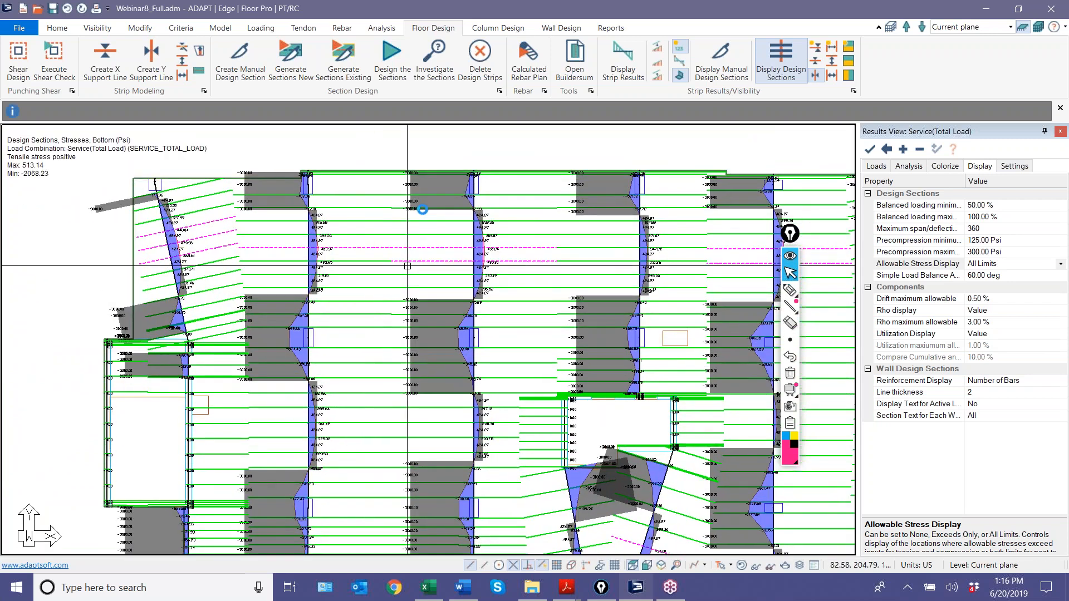
Step: Switch the Allowable Stress Display from all limits back to Exceeds Only, apply it and return to the list of analysis results
click(1058, 265)
click(1010, 289)
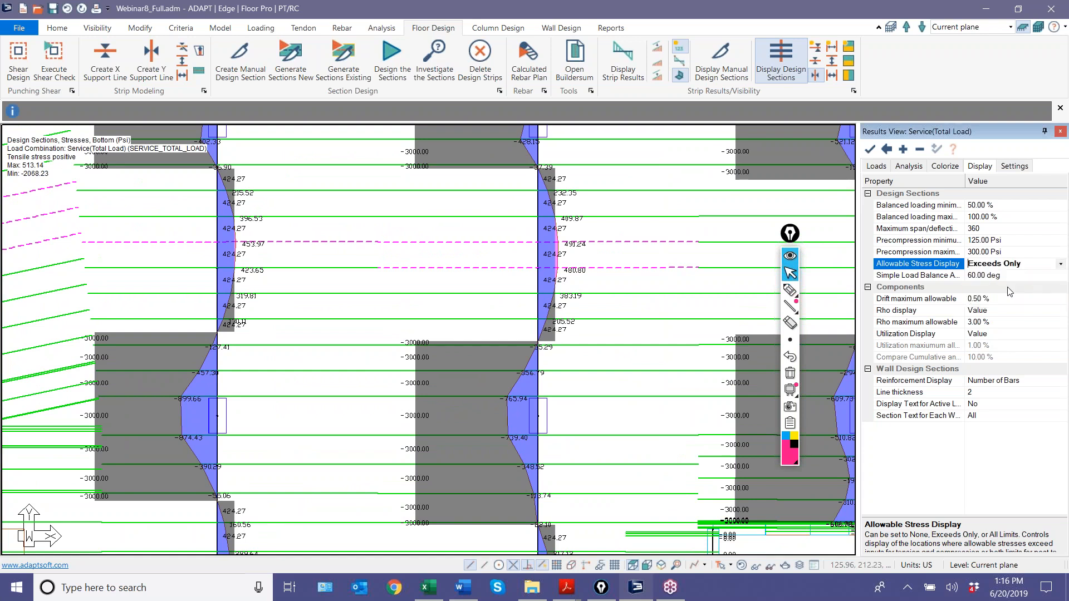
click(869, 149)
middle_drag(385, 345, 356, 376)
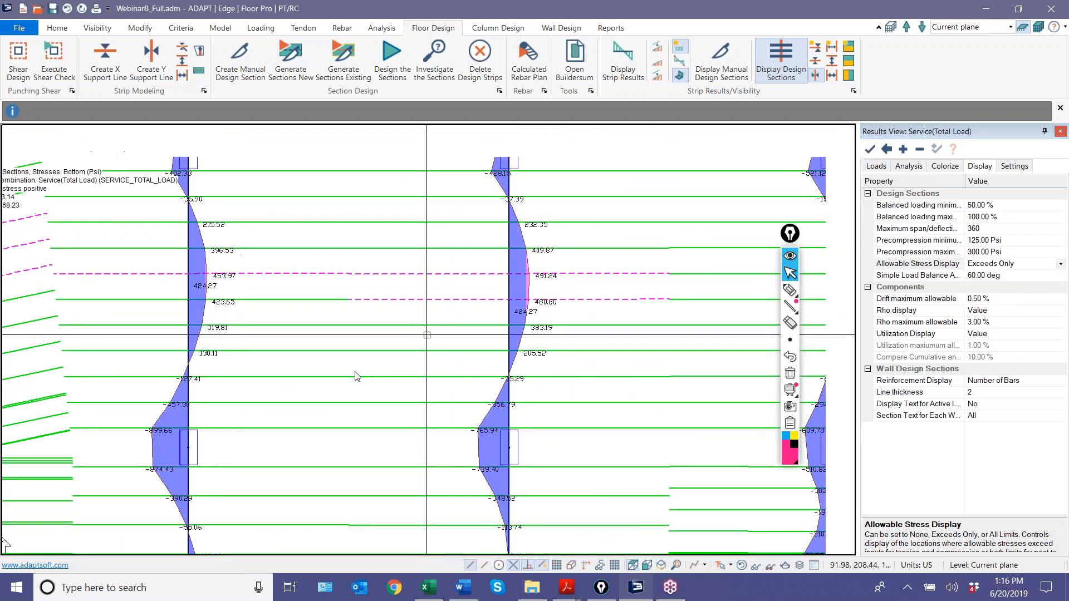
drag(357, 376, 272, 420)
scroll(272, 420, up, 1)
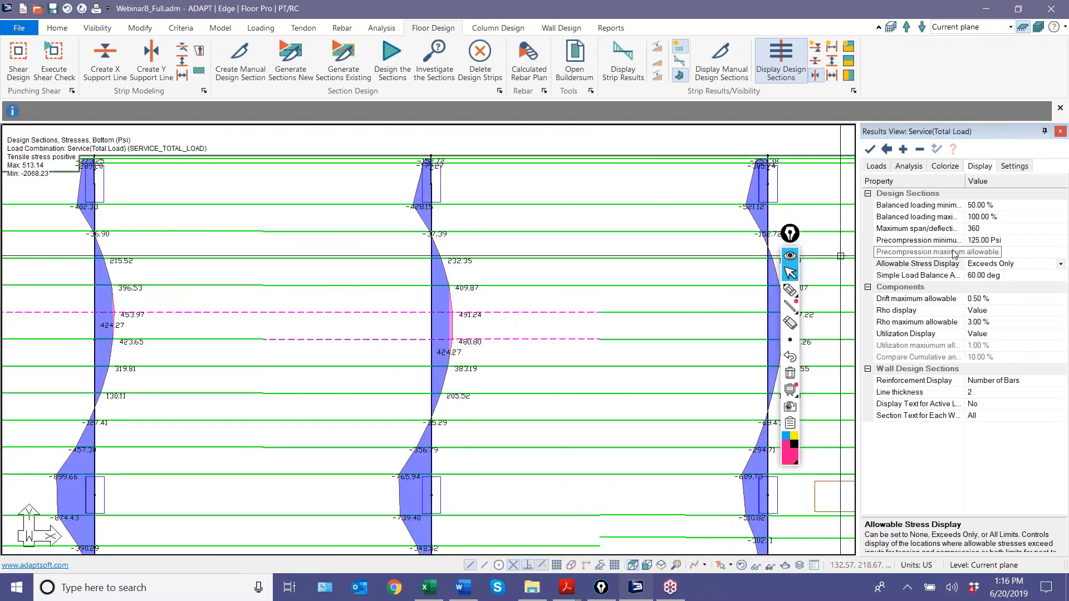
click(906, 166)
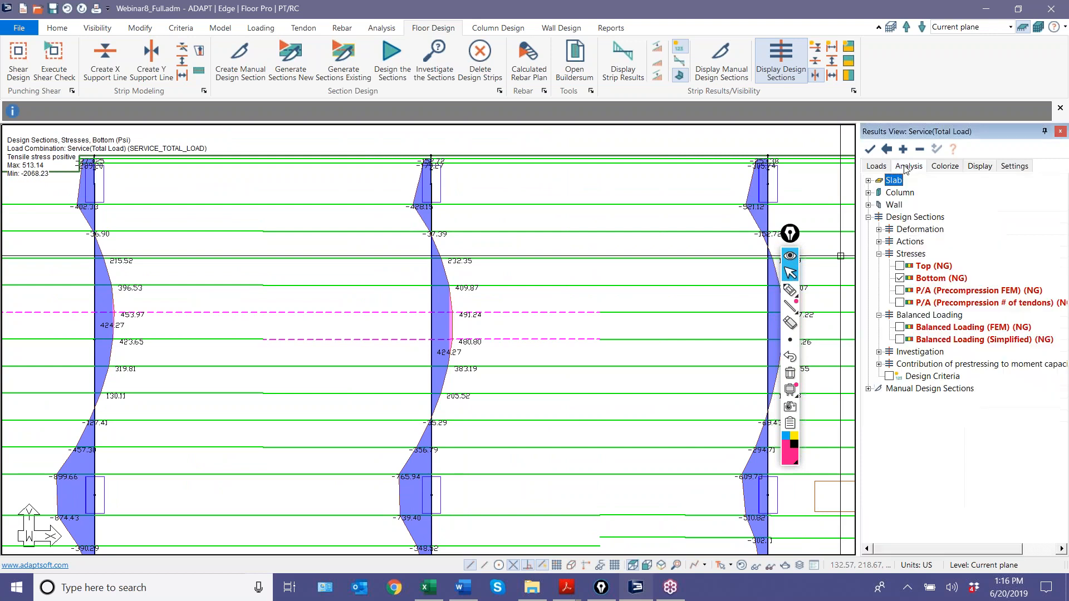
Step: Display the top stresses on the Y-direction design sections and examine them at the interior columns
click(901, 266)
middle_drag(379, 343, 431, 378)
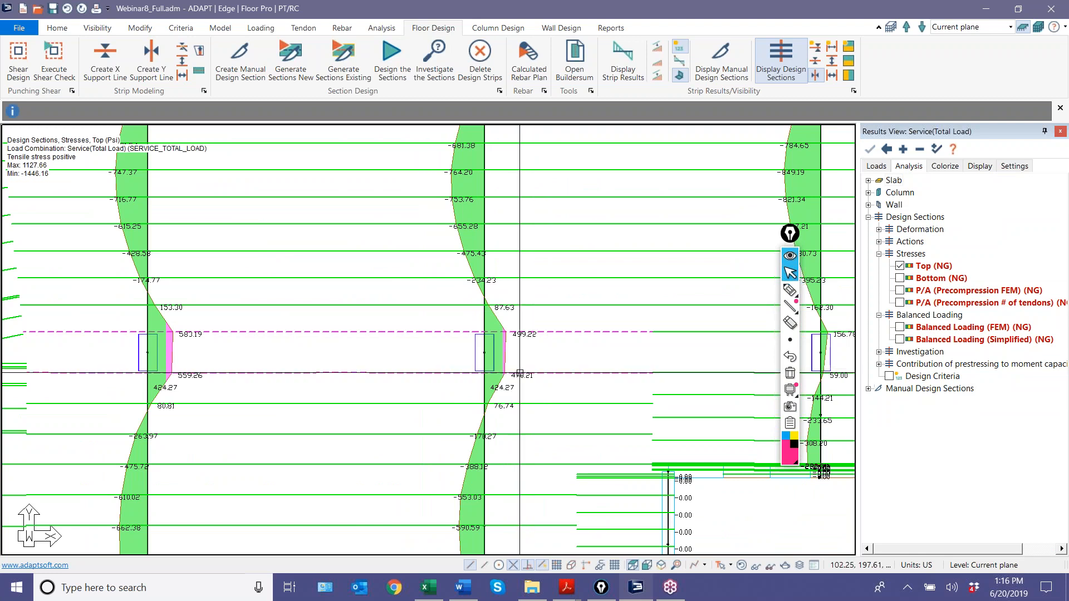
scroll(495, 392, up, 2)
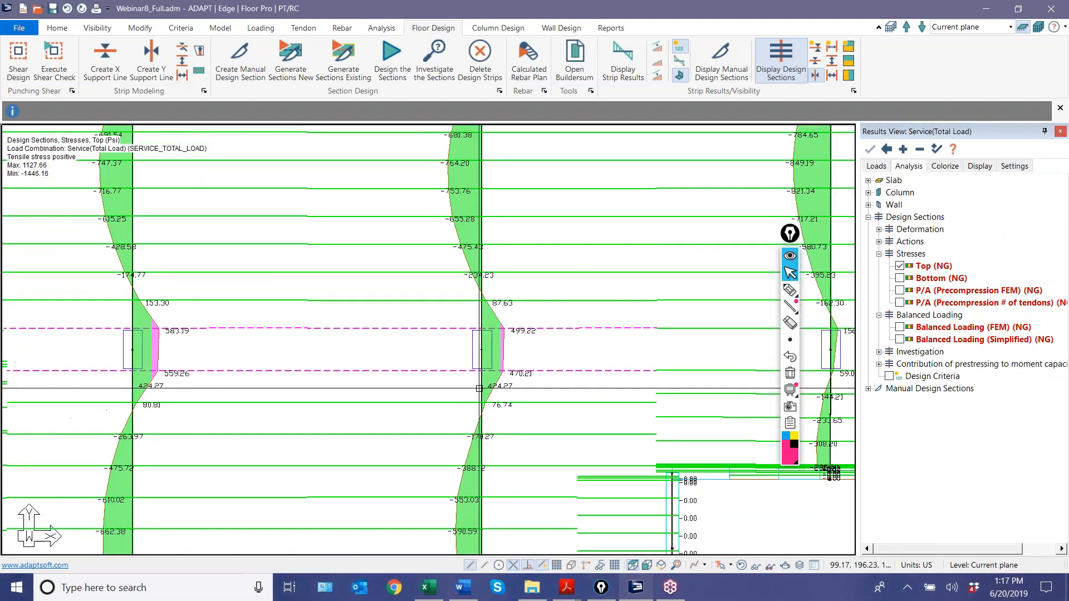
mouse_move(791, 291)
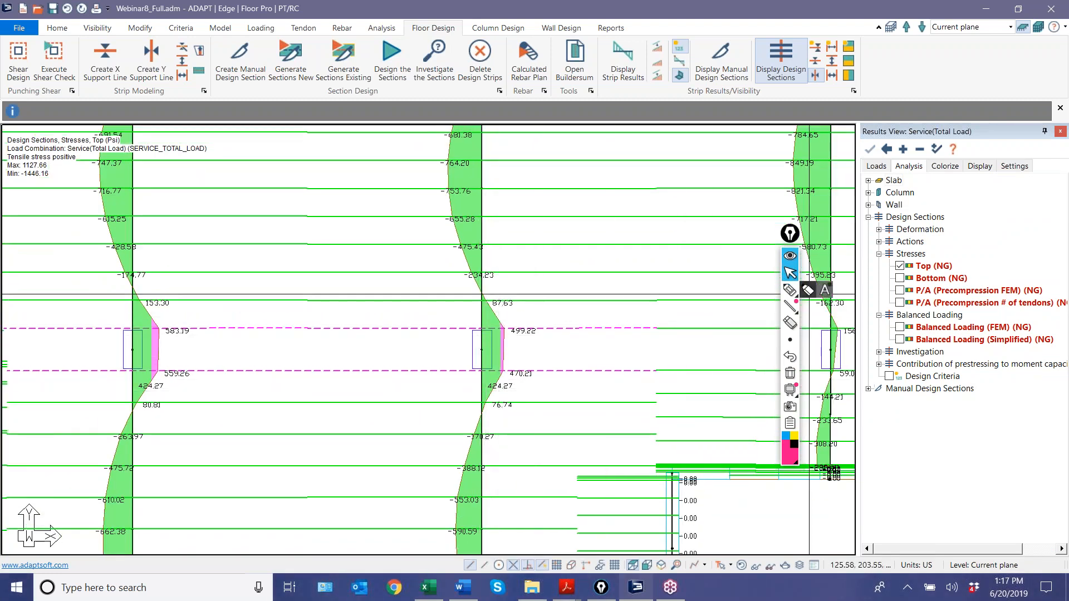
Step: Display the precompression by number of tendons, then the simplified balanced loading, and examine both along the Y-direction support lines
click(900, 302)
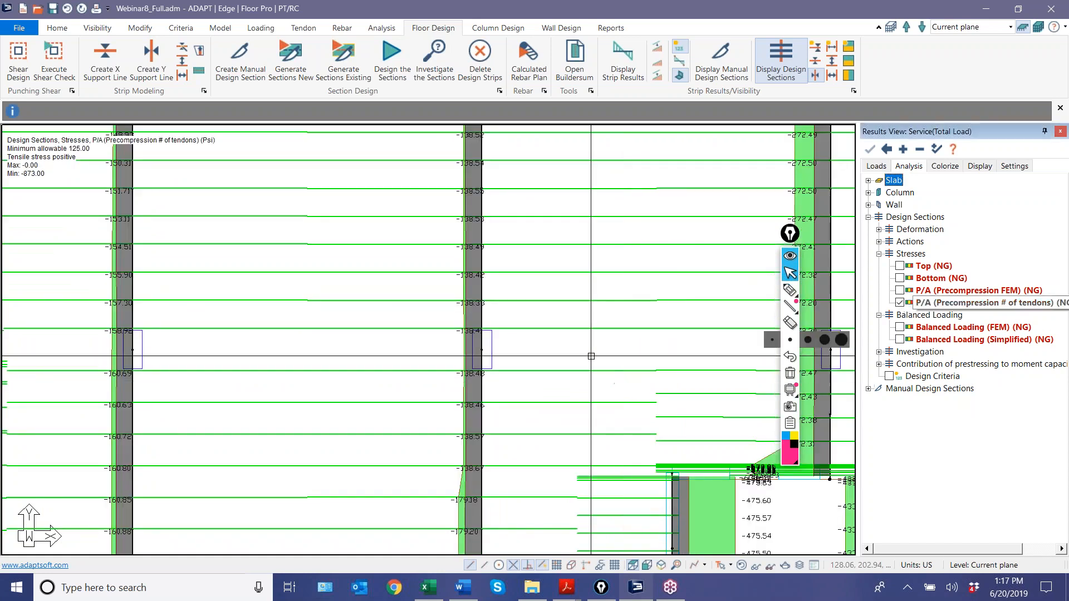
scroll(470, 314, up, 1)
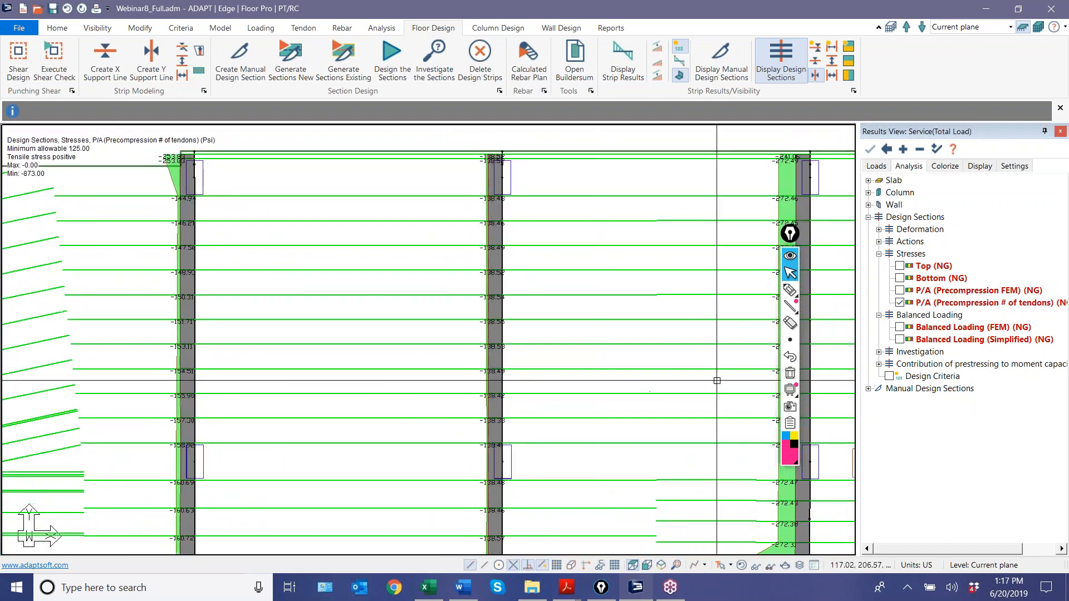
click(900, 339)
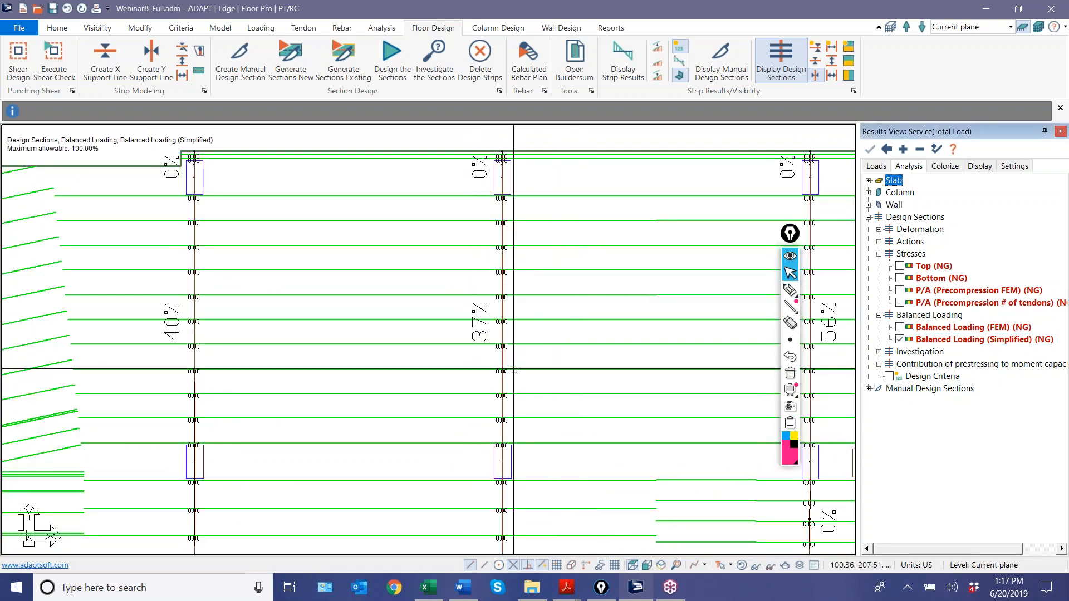
middle_drag(555, 382, 524, 329)
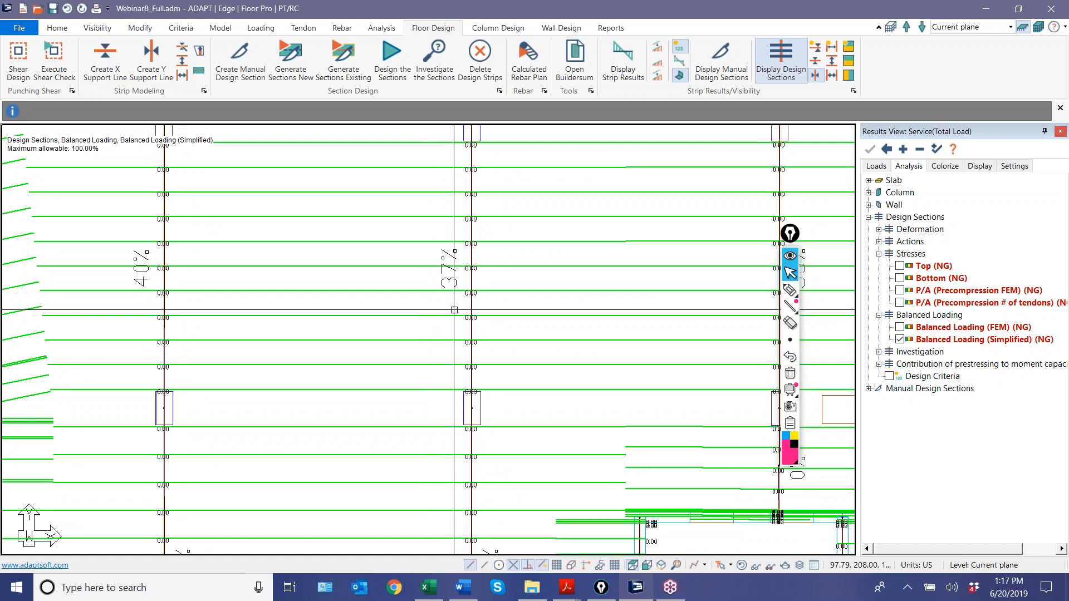
scroll(454, 310, down, 2)
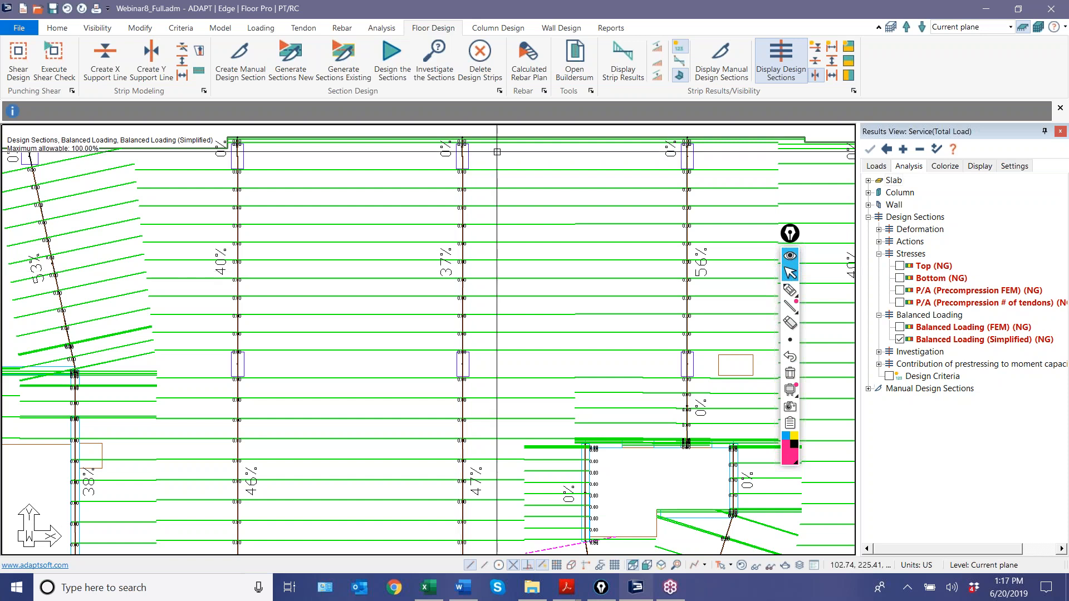
Step: Return the results display to bottom stresses and examine the midspan sections that exceed the allowable tension
click(900, 266)
click(900, 278)
middle_drag(509, 299, 519, 318)
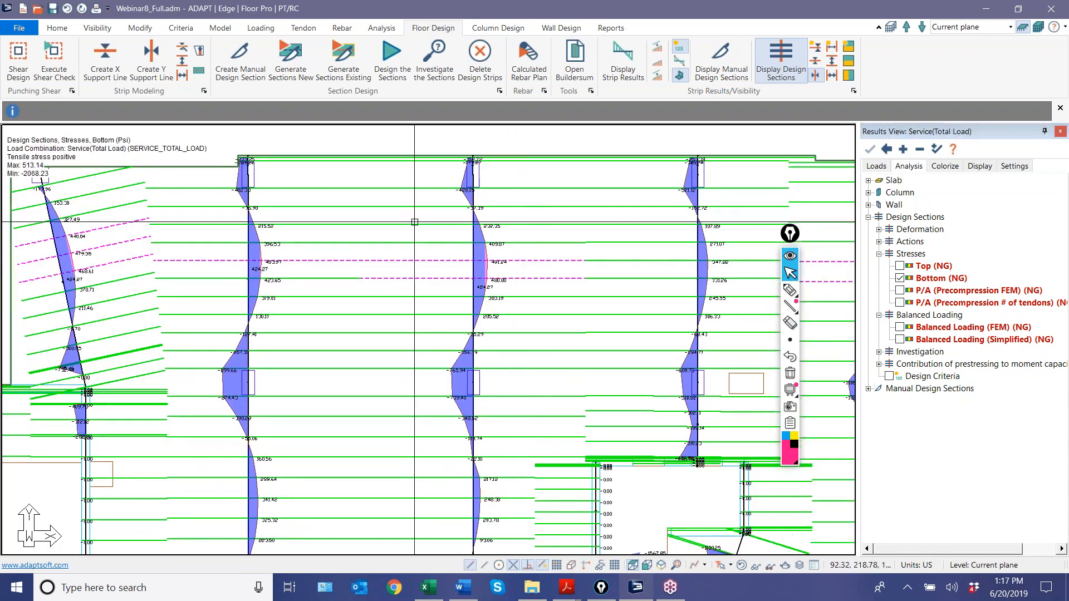
scroll(415, 222, up, 2)
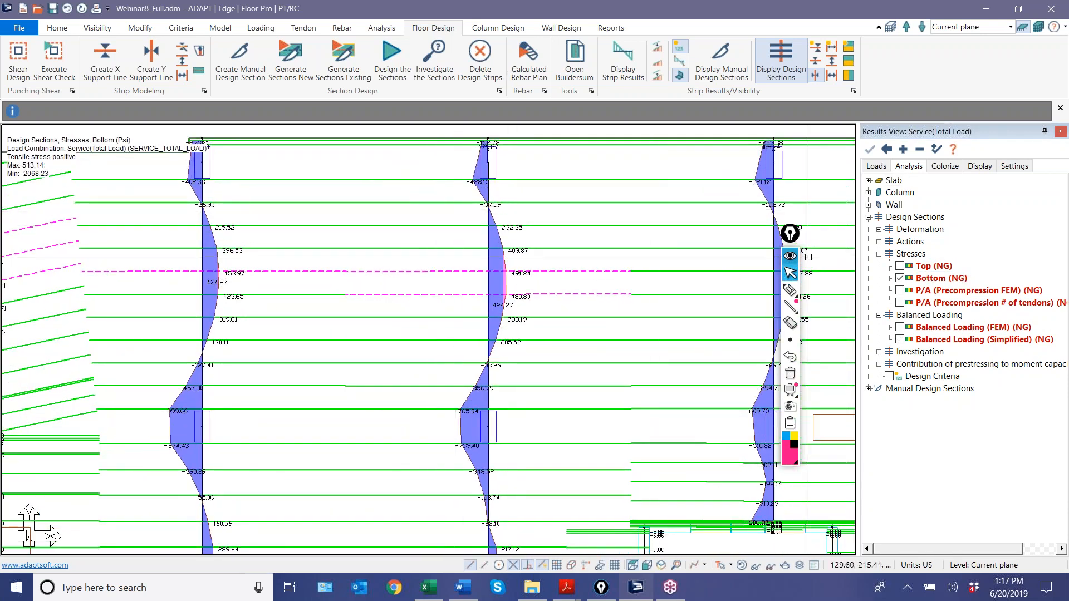
Step: Outline the upper span of the middle support line with the annotation pen, erase the outline and return to the pointer
click(790, 289)
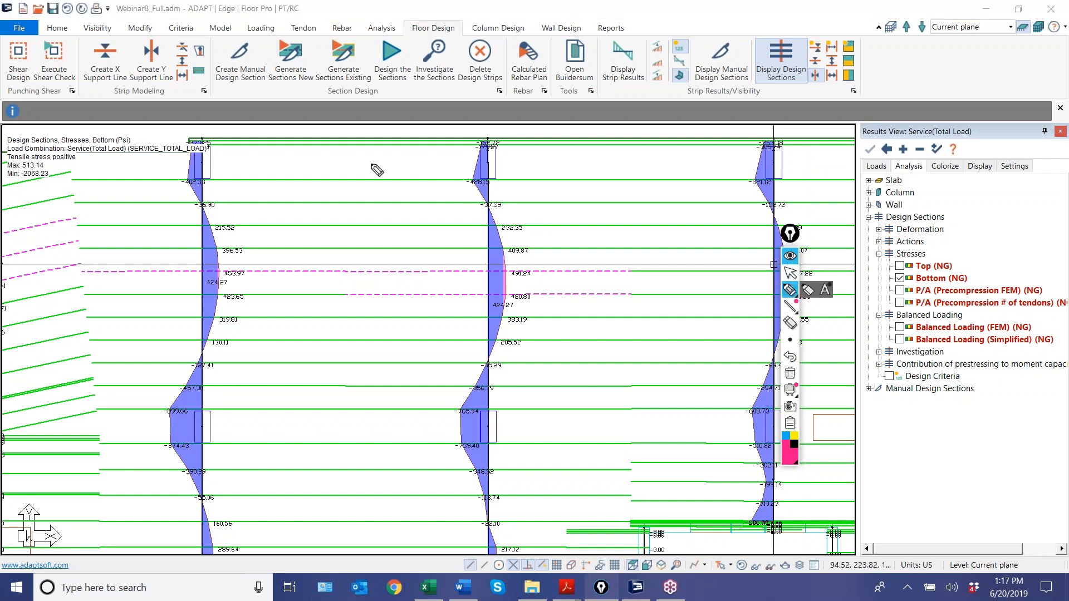
mouse_move(361, 164)
mouse_down()
mouse_move(608, 159)
mouse_move(619, 266)
mouse_move(614, 459)
mouse_move(404, 473)
mouse_move(345, 402)
mouse_move(359, 165)
mouse_up()
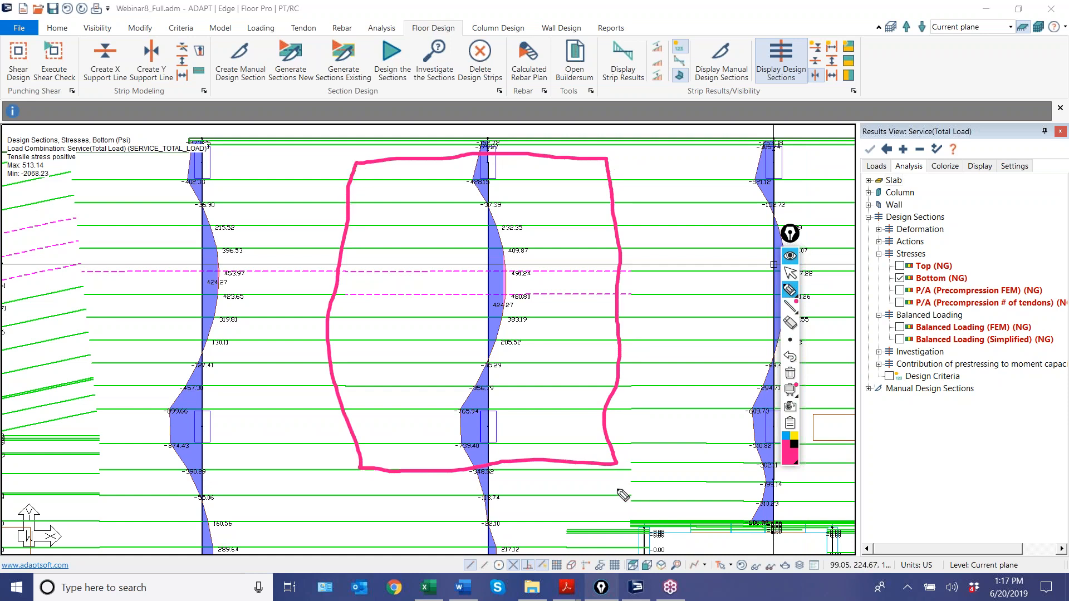
click(790, 373)
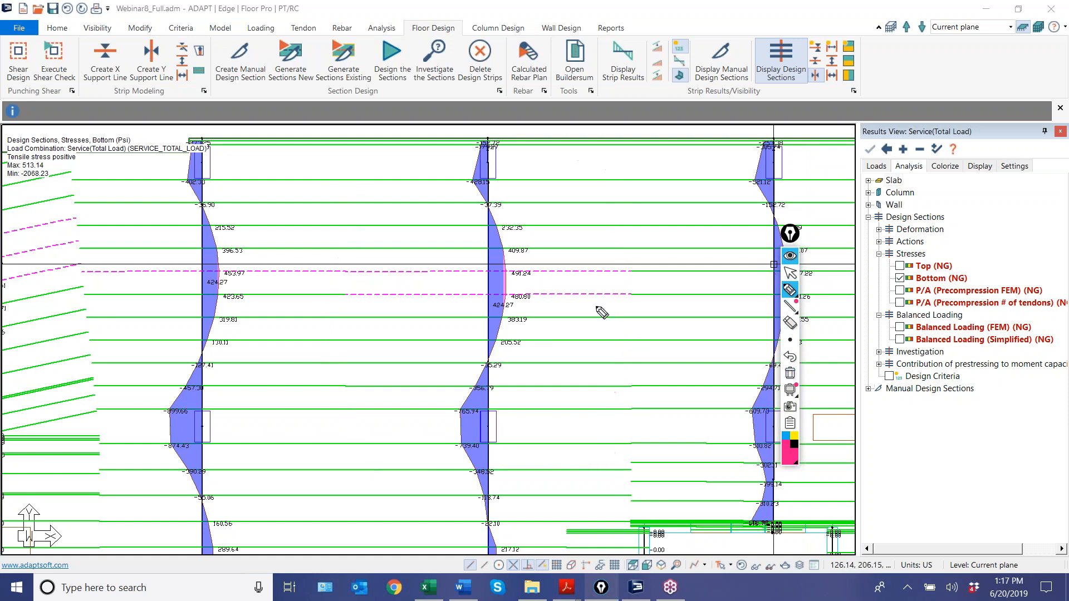
click(790, 273)
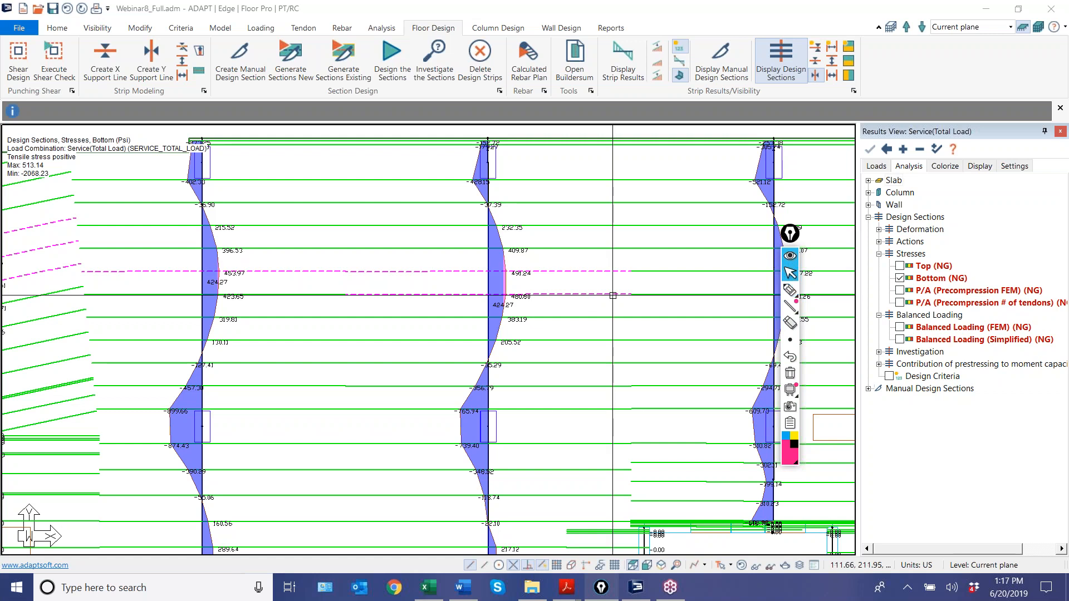
Step: Open the failing midspan design section of the middle support line, review its reinforcement and design summary, and close the properties
click(576, 272)
double_click(577, 273)
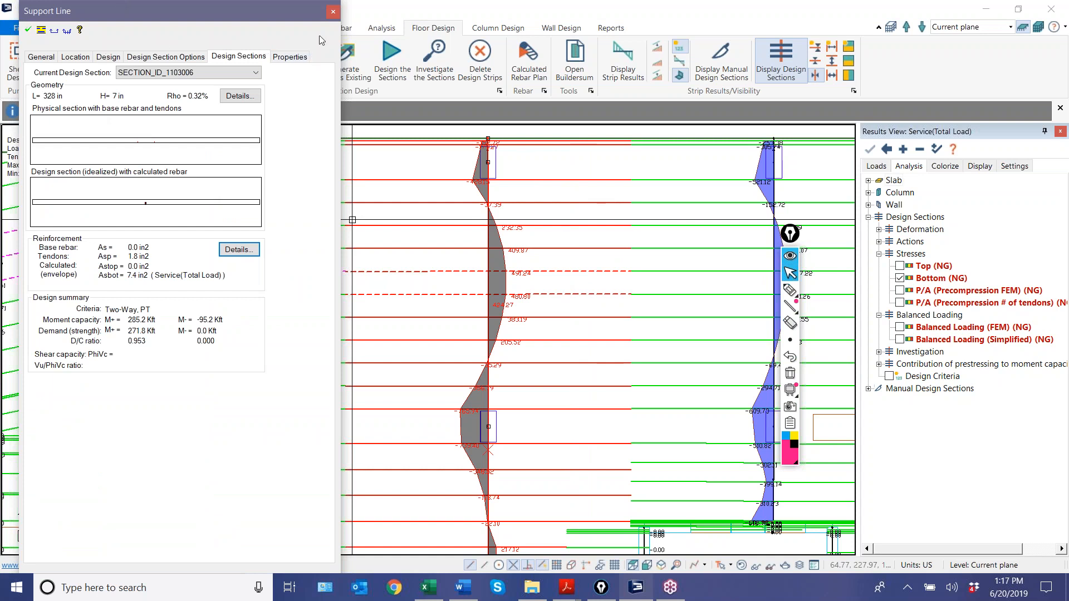
click(333, 12)
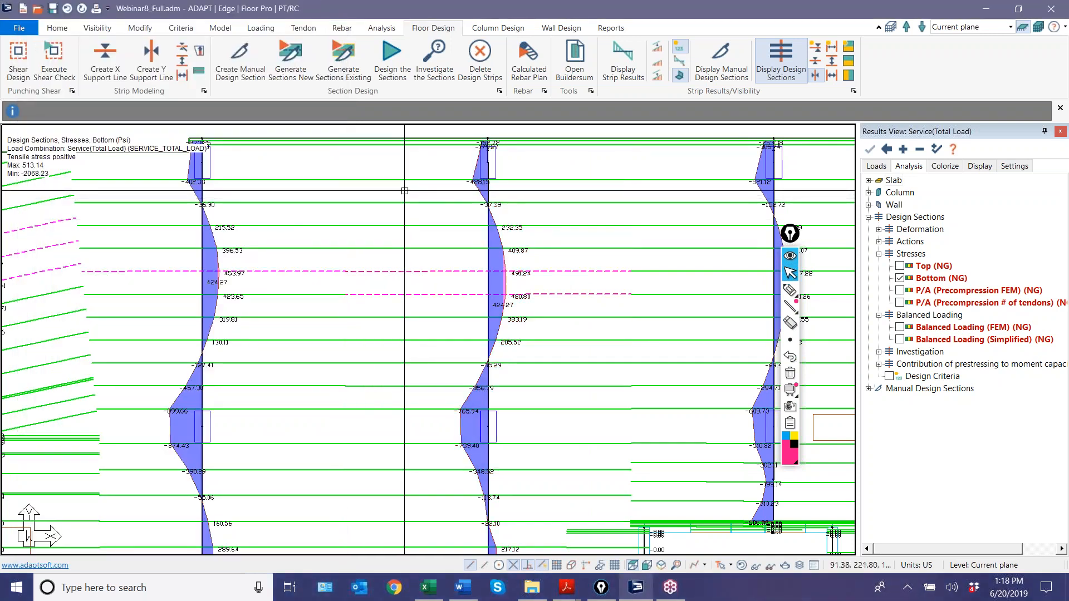
Step: Show the tendons on the plan and open the Dynamic Tendon Optimizer with them displayed
click(304, 28)
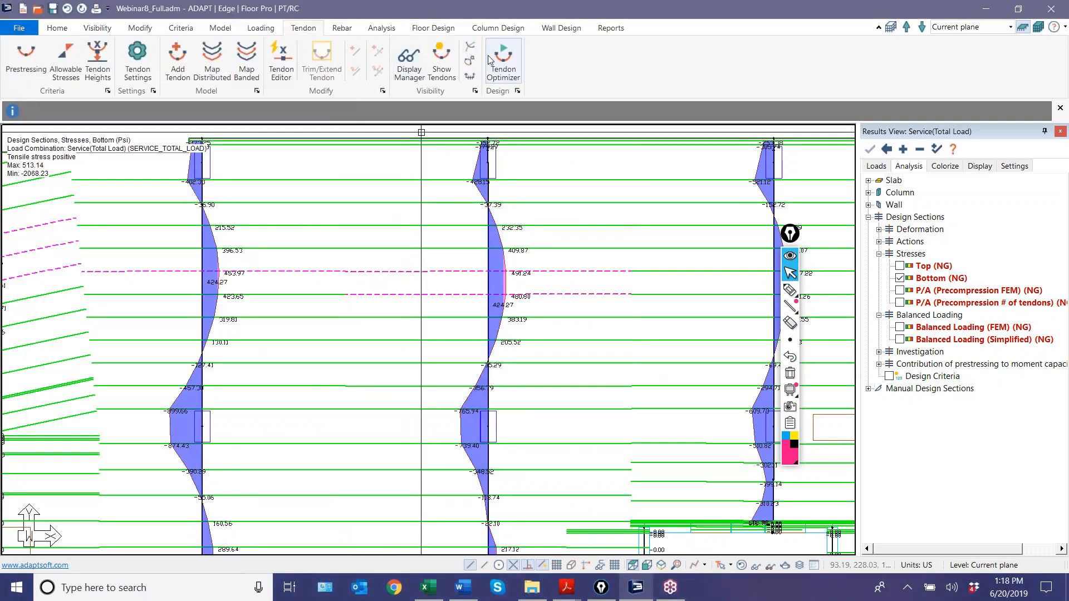
click(504, 61)
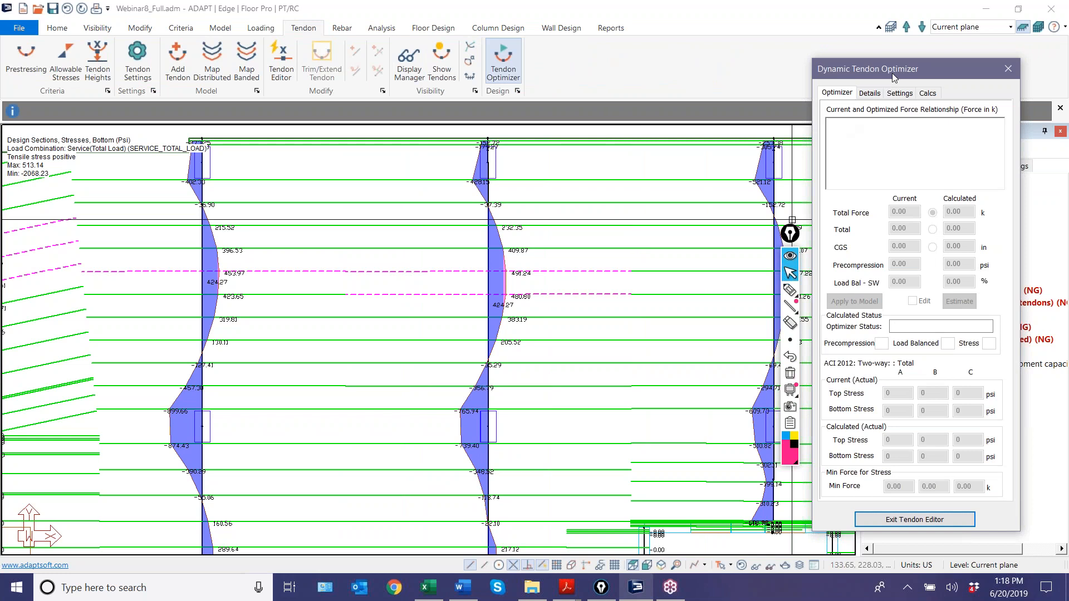
drag(897, 74, 783, 83)
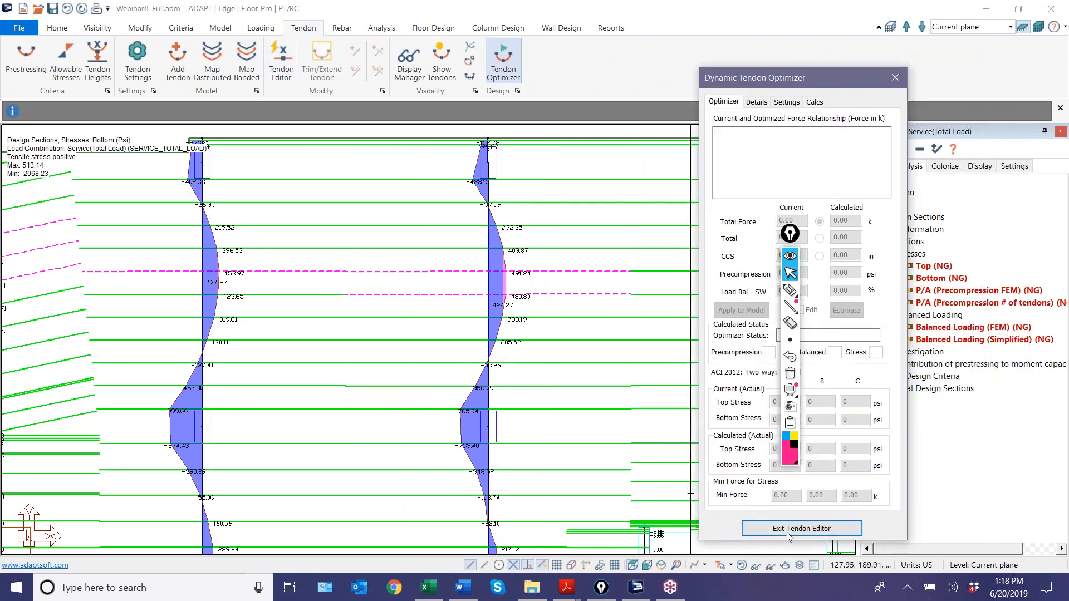
click(442, 64)
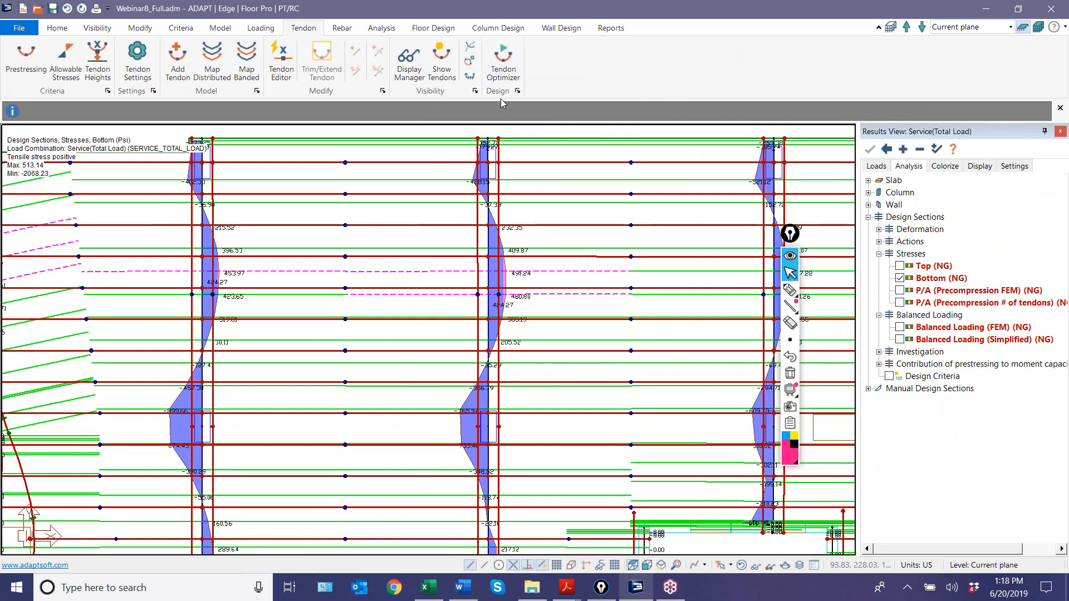
click(502, 64)
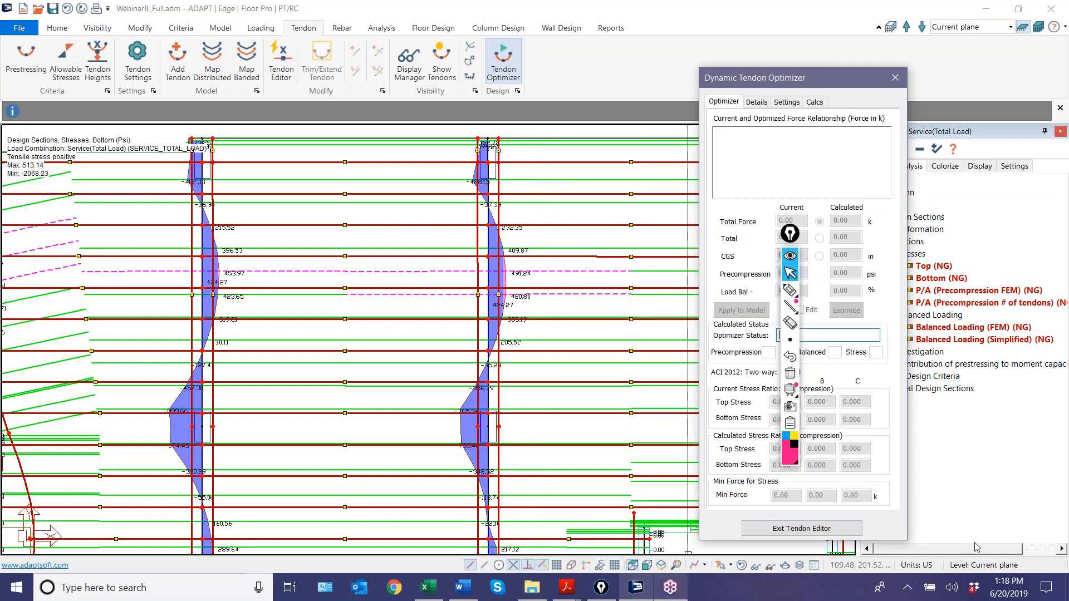
Step: Bring up the tendon optimizer's settings and move its window so that all options can be read
click(989, 469)
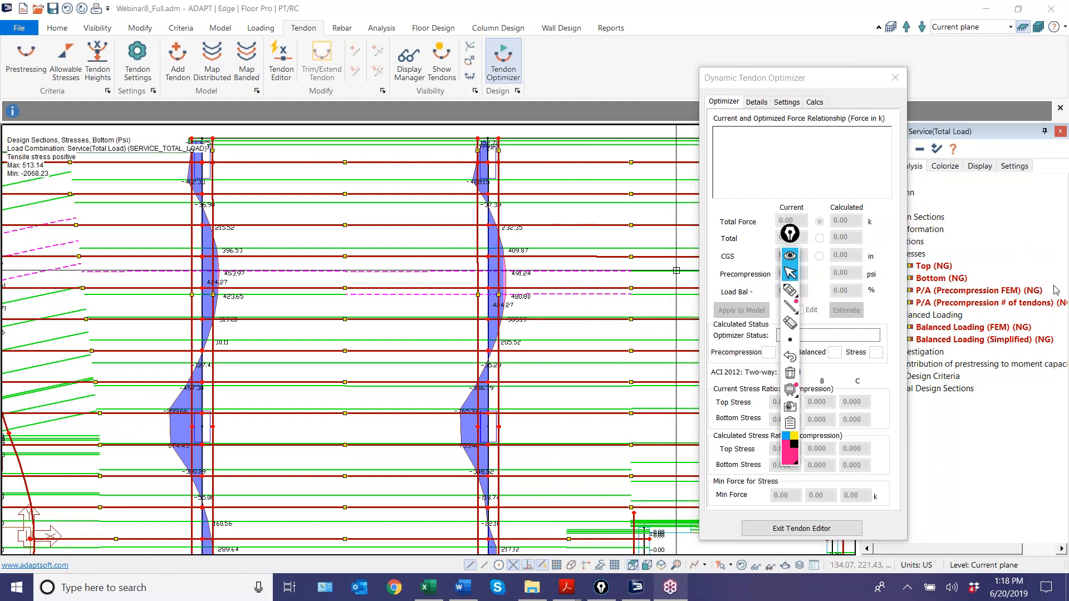
drag(740, 77, 621, 70)
click(666, 95)
drag(690, 78, 650, 19)
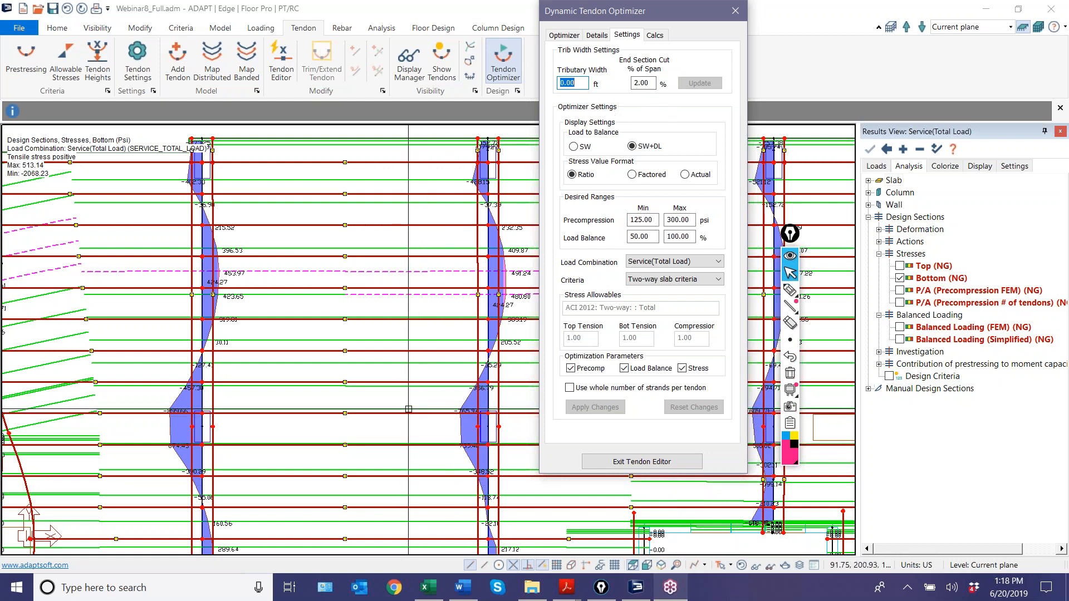
Step: Mark stress locations A, B and C on the middle support line's span, circle the end section cut percentage, and erase the annotations
click(790, 289)
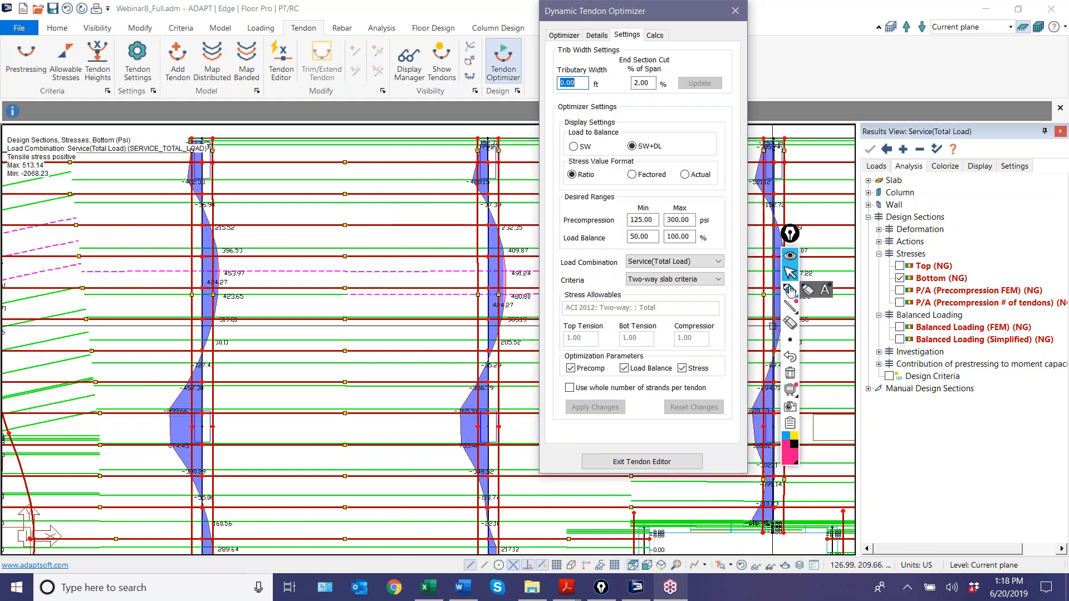
drag(403, 396, 590, 402)
drag(379, 400, 386, 394)
drag(405, 267, 581, 271)
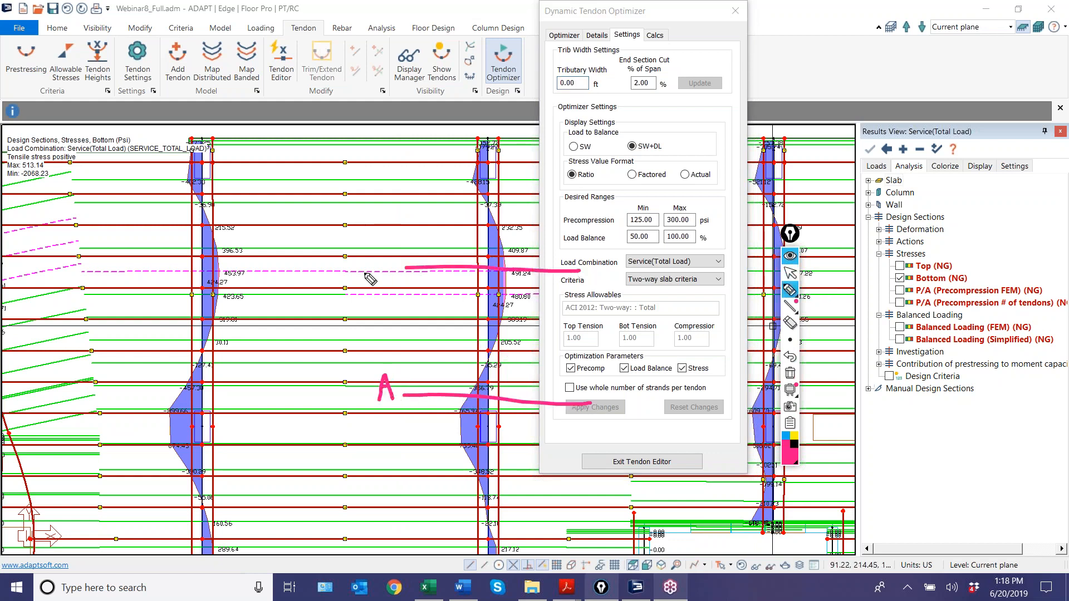
drag(362, 269, 372, 281)
mouse_move(392, 191)
mouse_down()
mouse_move(627, 182)
mouse_move(365, 199)
mouse_move(397, 206)
mouse_up()
mouse_move(461, 166)
mouse_down()
mouse_move(543, 165)
mouse_move(501, 208)
mouse_up()
drag(515, 155, 501, 170)
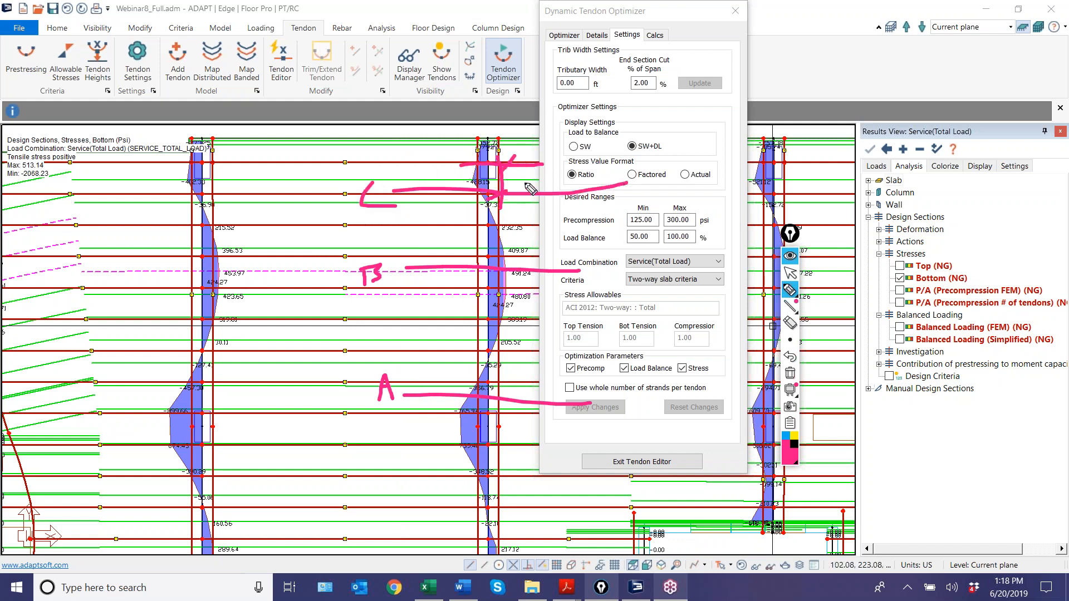
mouse_move(638, 92)
mouse_down()
mouse_move(663, 80)
mouse_move(626, 81)
mouse_move(641, 96)
mouse_up()
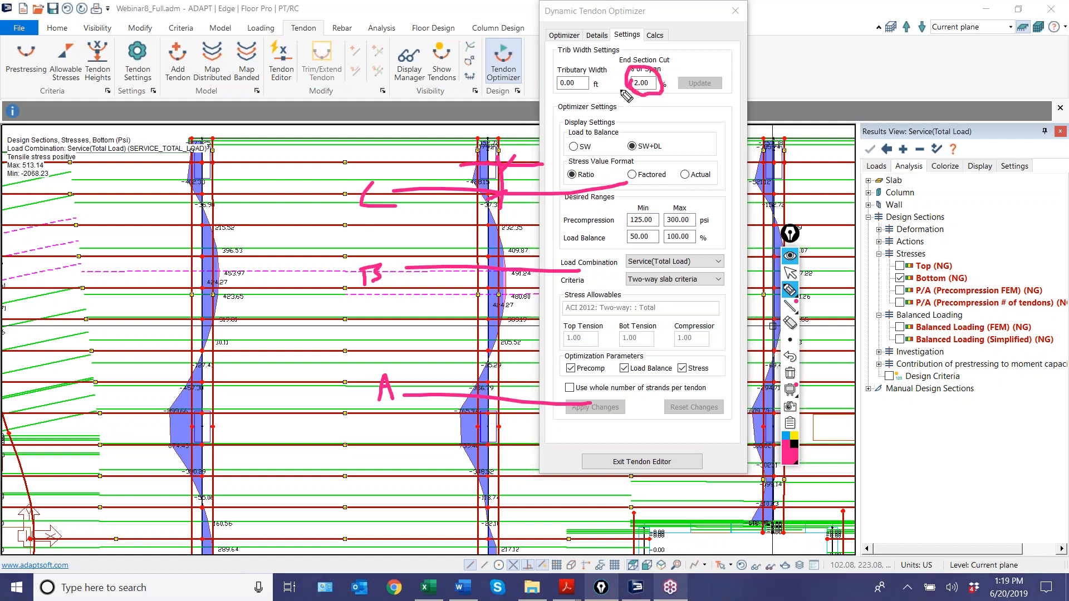
click(790, 273)
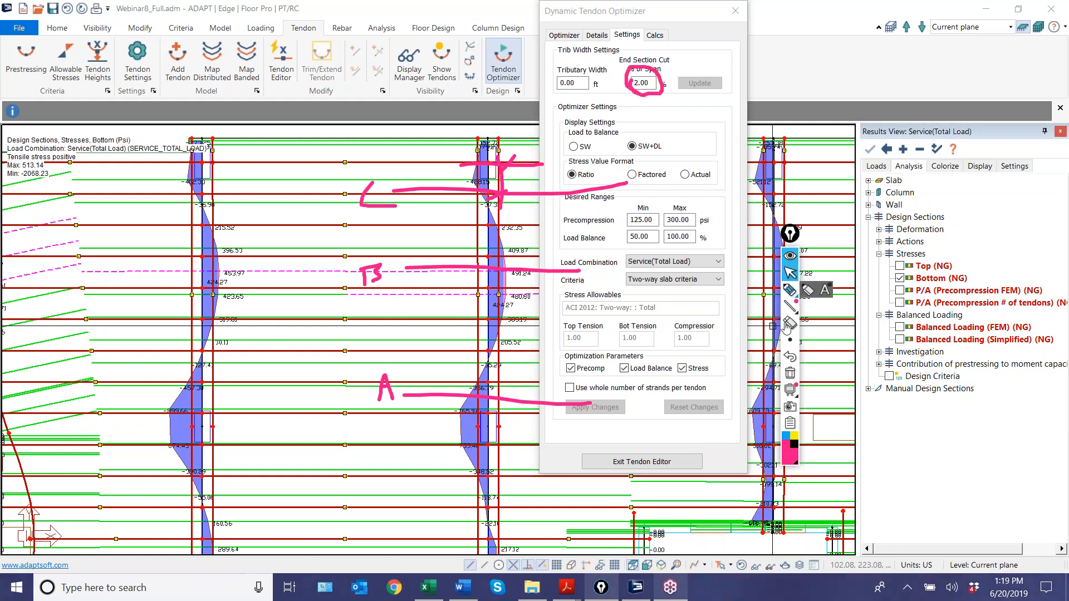
click(790, 373)
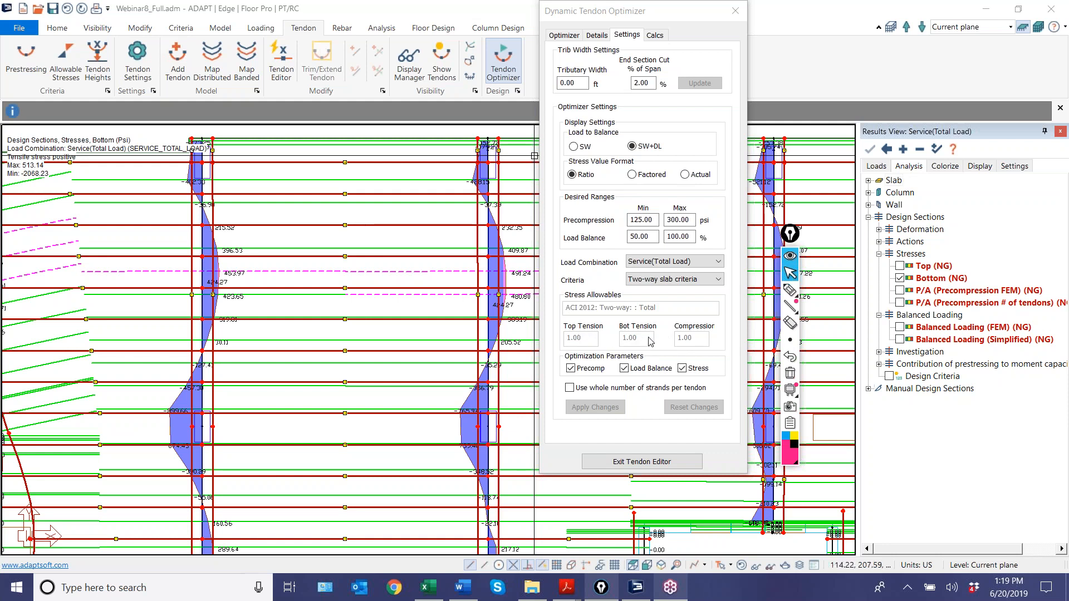
Step: Switch the optimizer's stress value format to Factored and Actual to compare the stress allowables, and return it to Ratio
click(632, 174)
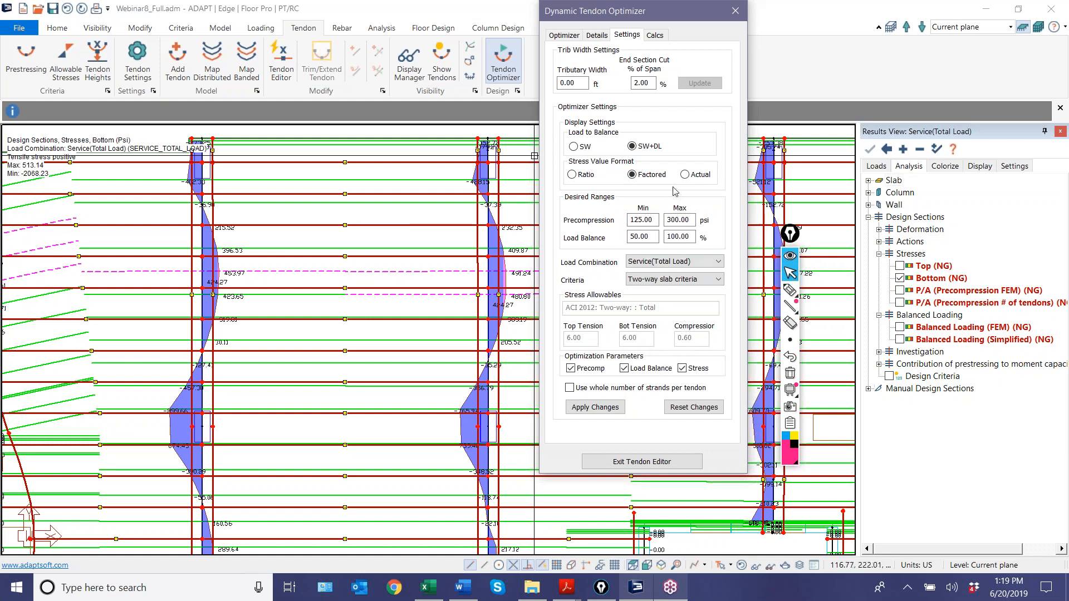
click(686, 175)
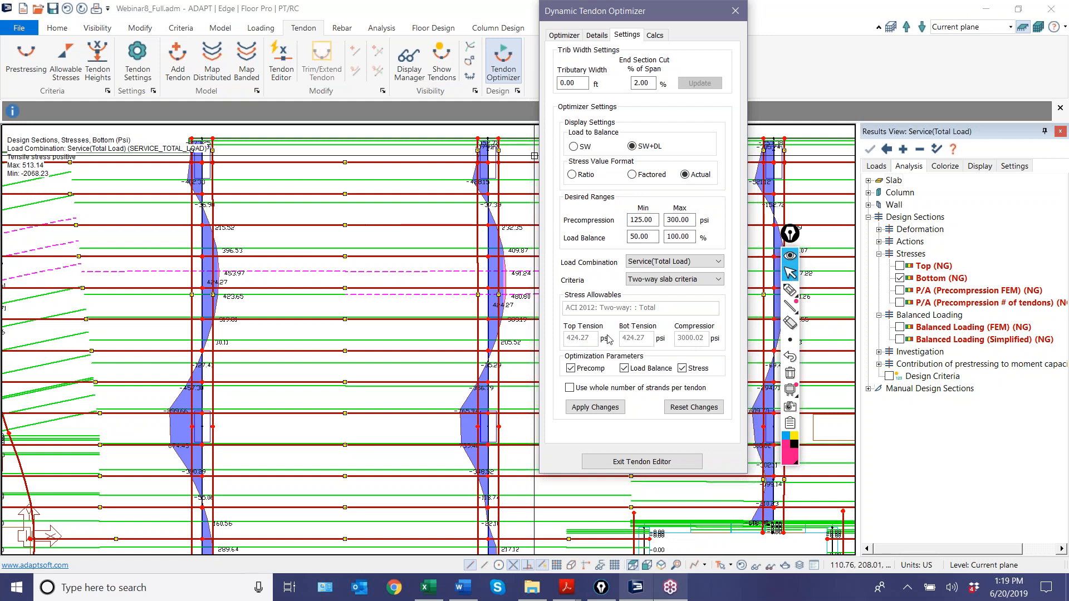
click(572, 175)
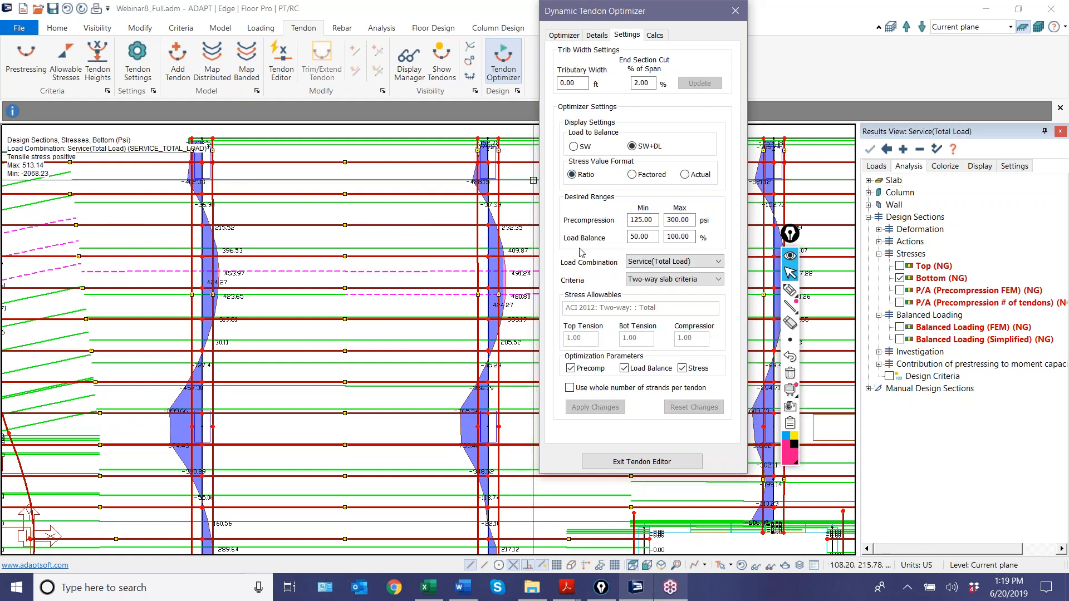
Step: Set the optimizer's maximum load balance to 90% and move the annotation toolbar clear of its settings
key(Tab)
text(90)
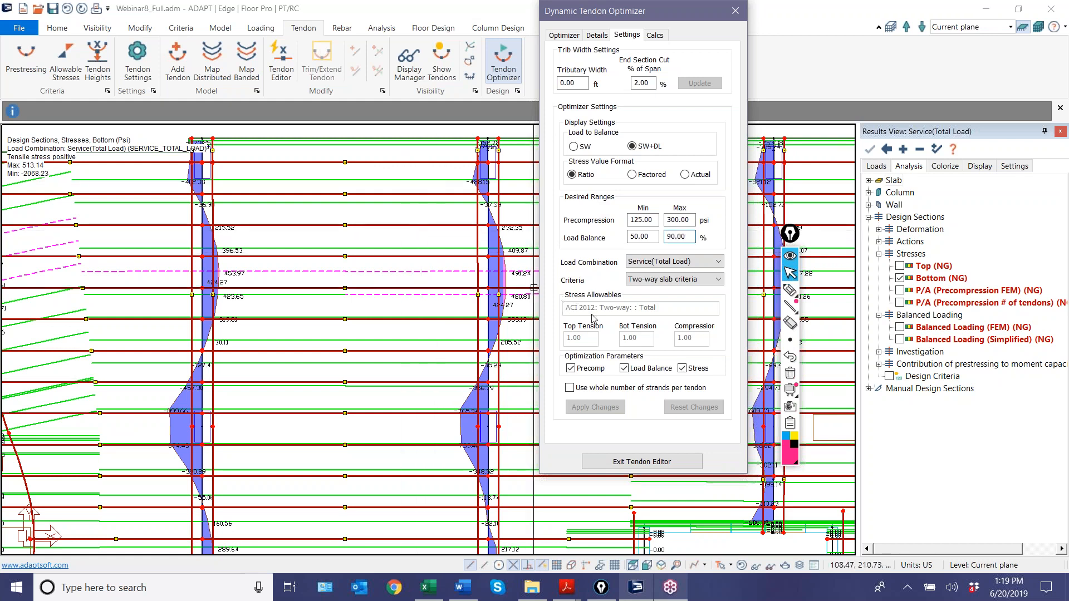
drag(674, 12, 749, 4)
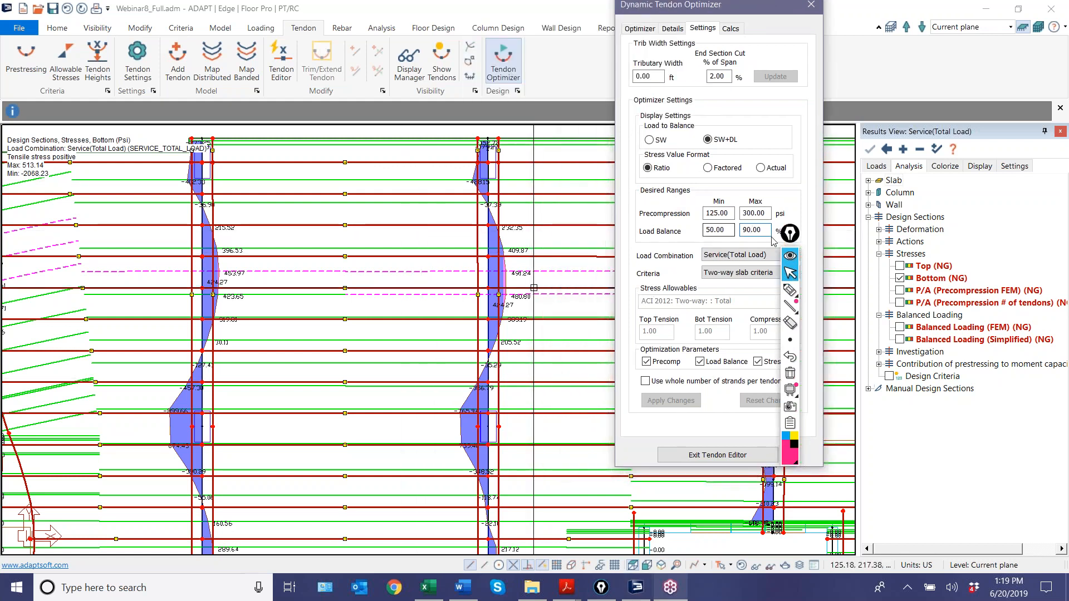
drag(789, 232, 945, 306)
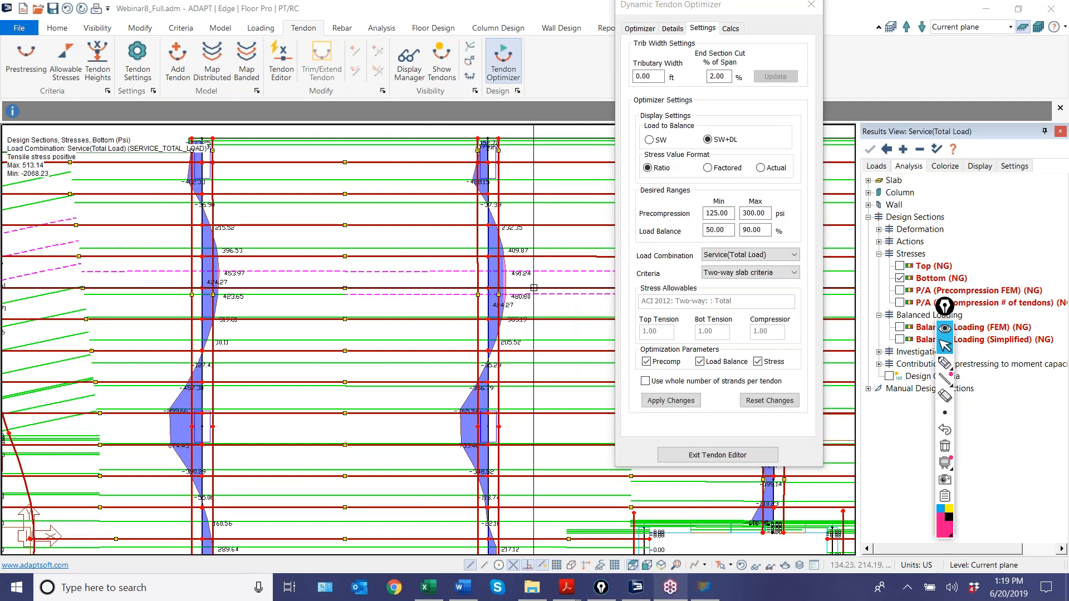
Step: Keep the optimizer's criteria at Two-way slab criteria and save the changed settings when returning to the optimizer results
click(751, 273)
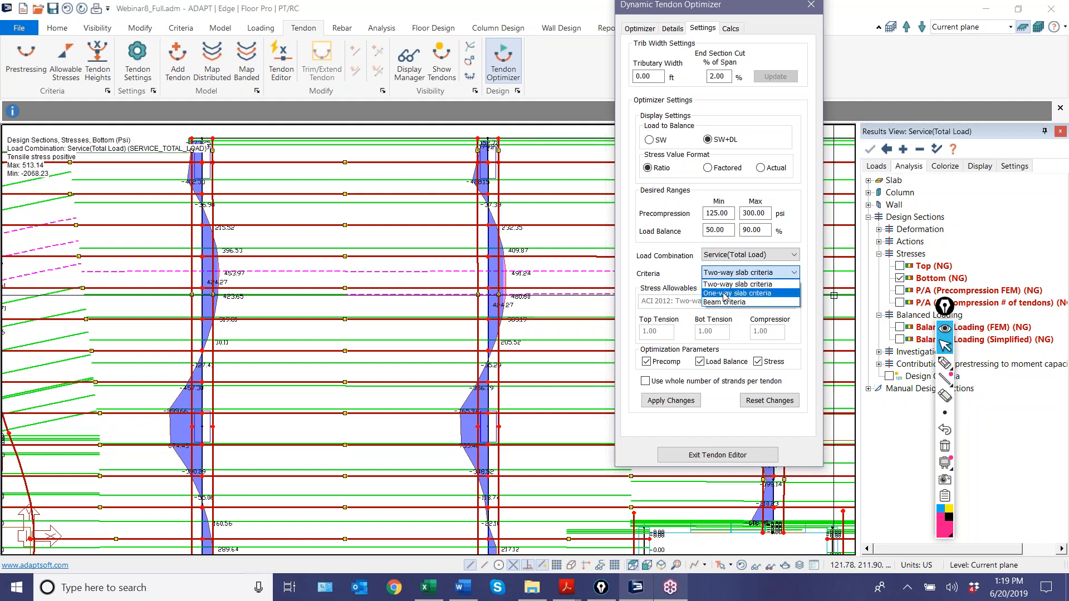
click(729, 285)
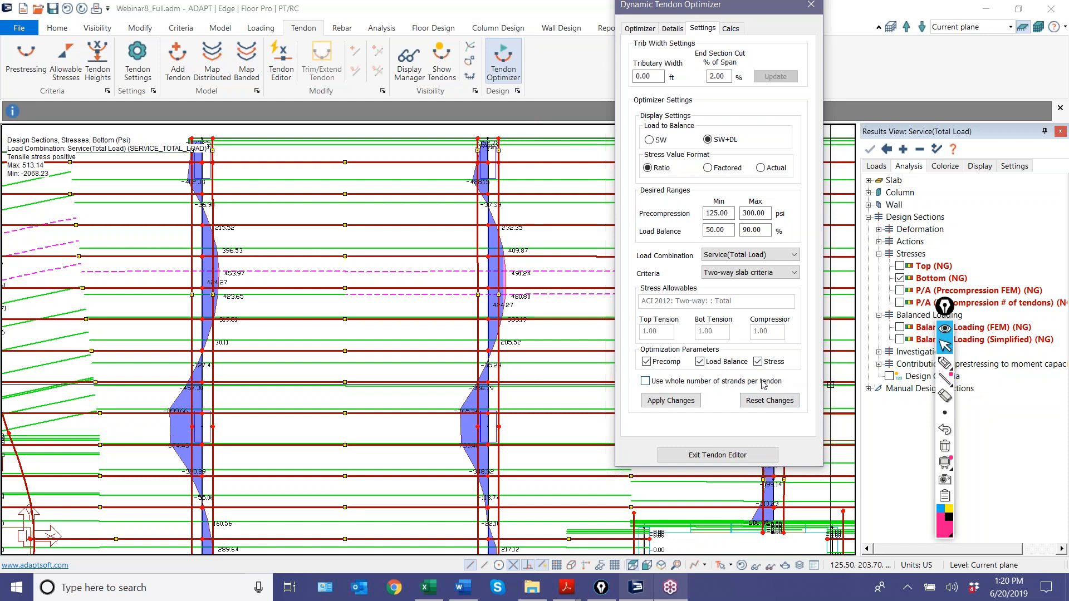
click(640, 29)
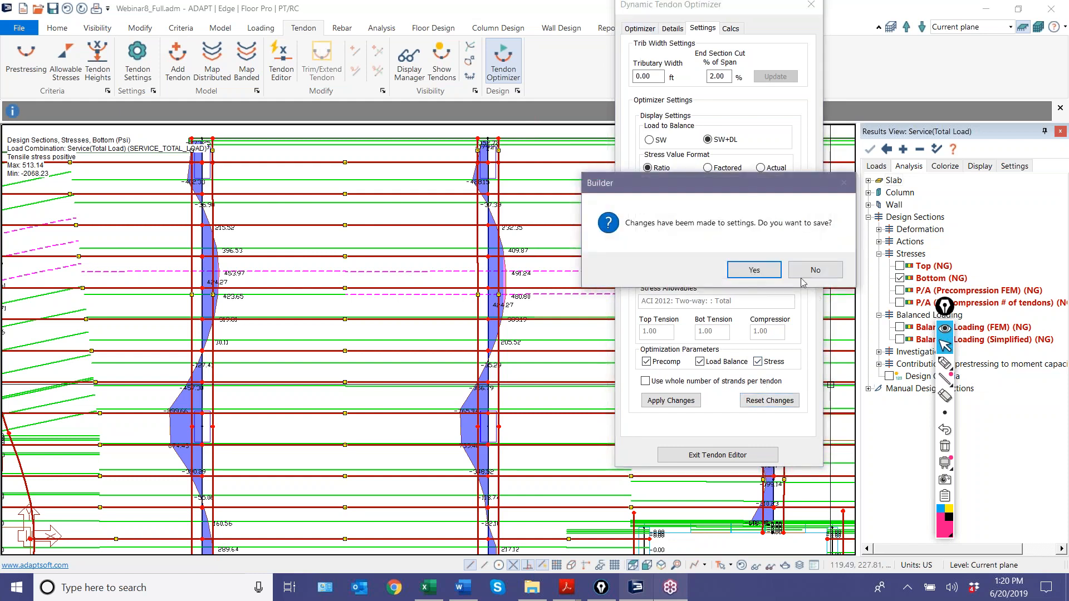
click(754, 270)
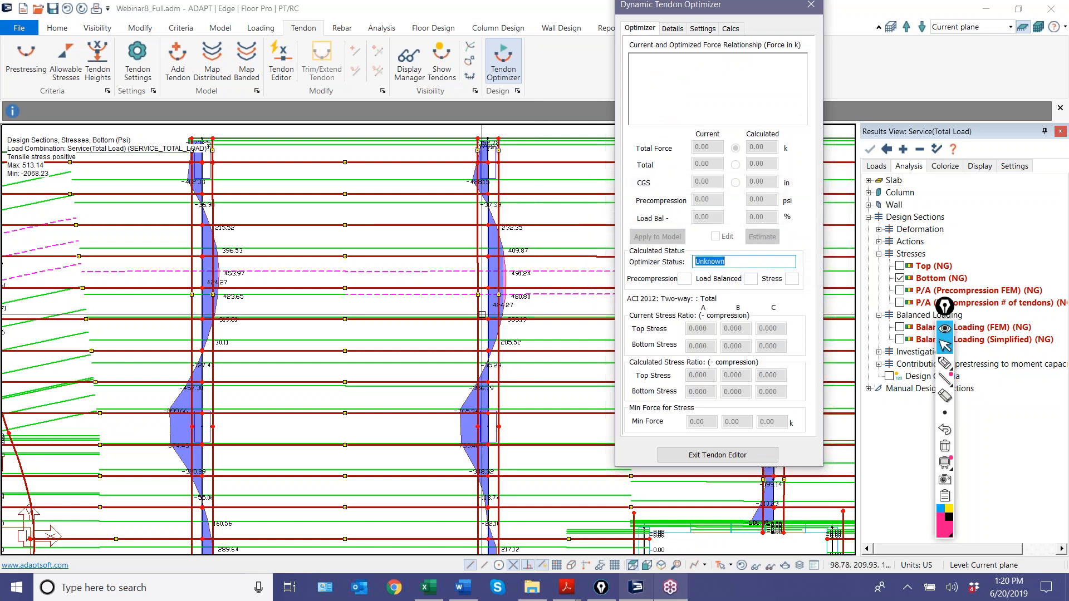
Step: Select the two tendons at midspan of the middle support line for evaluation in the optimizer
scroll(481, 315, up, 6)
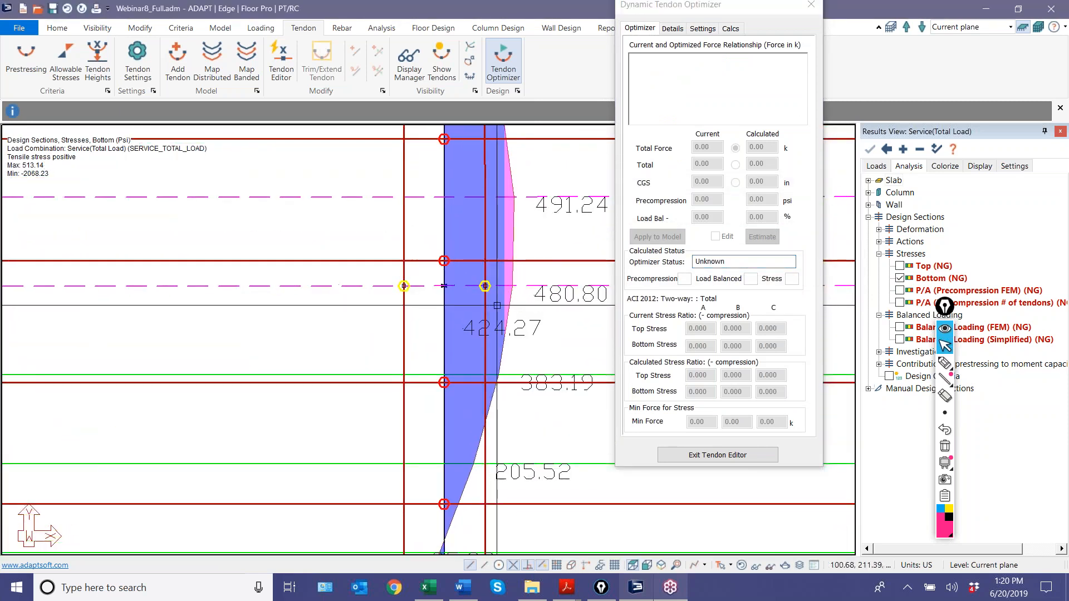
drag(529, 310, 388, 271)
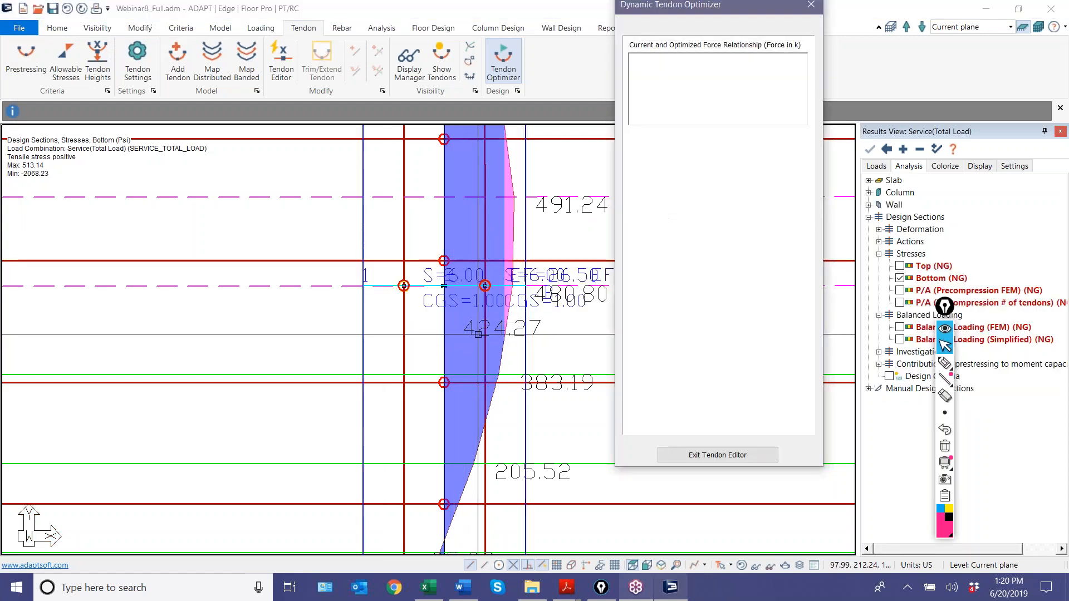
scroll(444, 285, down, 4)
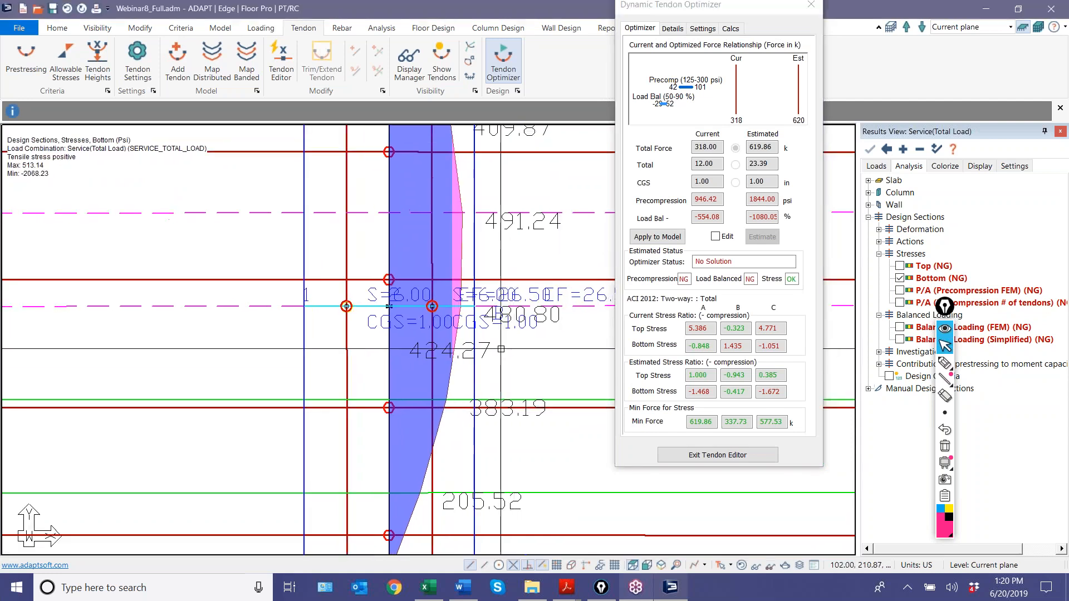
scroll(417, 297, down, 3)
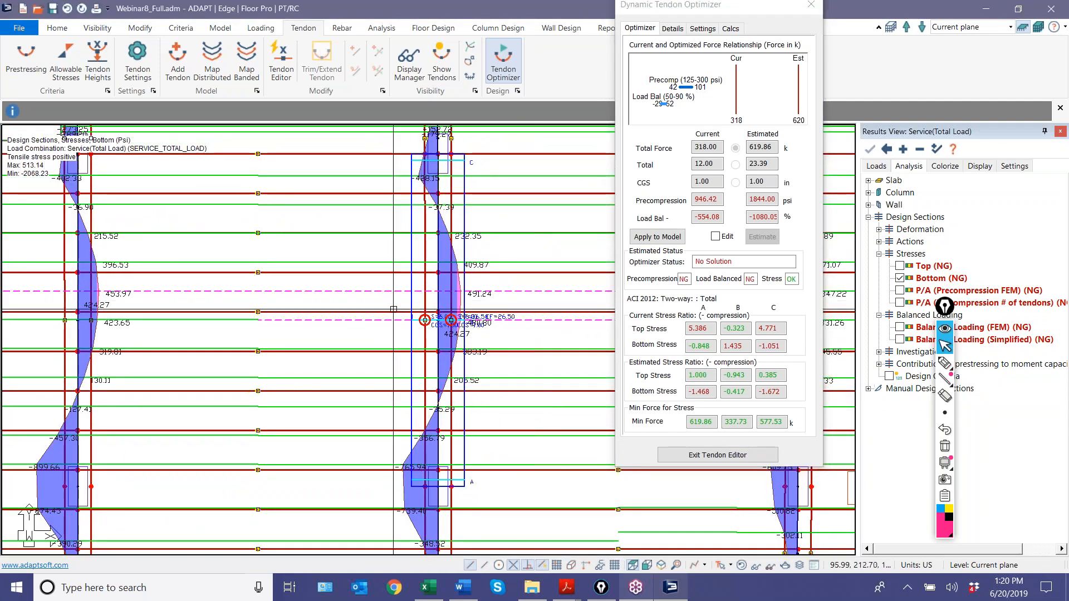
scroll(434, 320, up, 3)
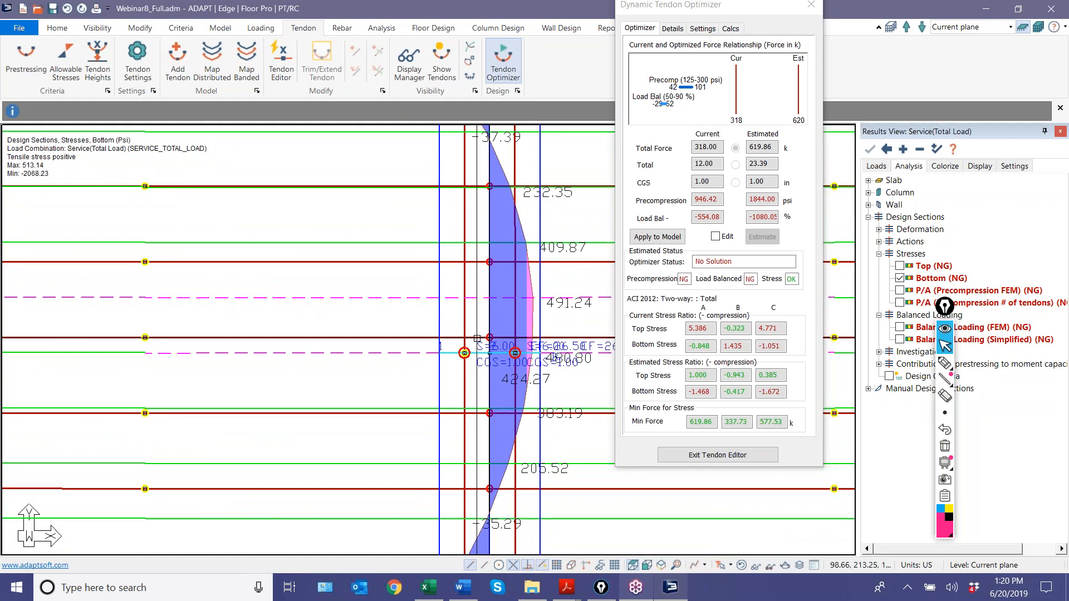
Step: Sketch width annotations across the two selected tendons at midspan, and erase them
click(945, 363)
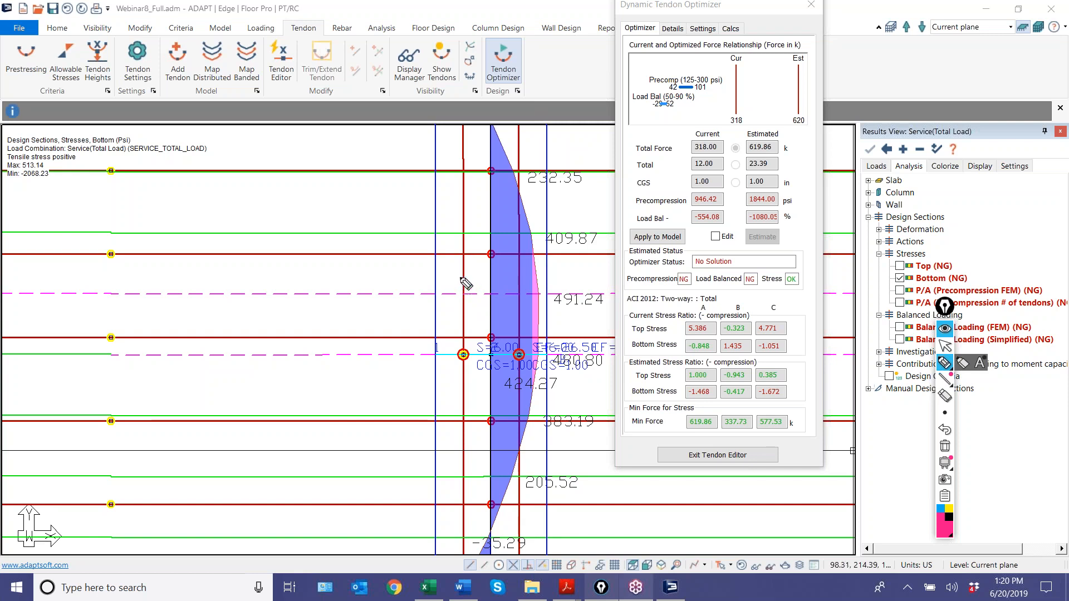
mouse_move(488, 276)
mouse_down()
mouse_move(490, 307)
mouse_move(510, 286)
mouse_move(475, 303)
mouse_move(454, 298)
mouse_move(538, 263)
mouse_move(498, 272)
mouse_up()
mouse_move(461, 250)
mouse_down()
mouse_move(462, 264)
mouse_move(432, 279)
mouse_move(401, 281)
mouse_up()
mouse_move(430, 270)
mouse_down()
mouse_move(422, 288)
mouse_move(560, 281)
mouse_move(519, 287)
mouse_up()
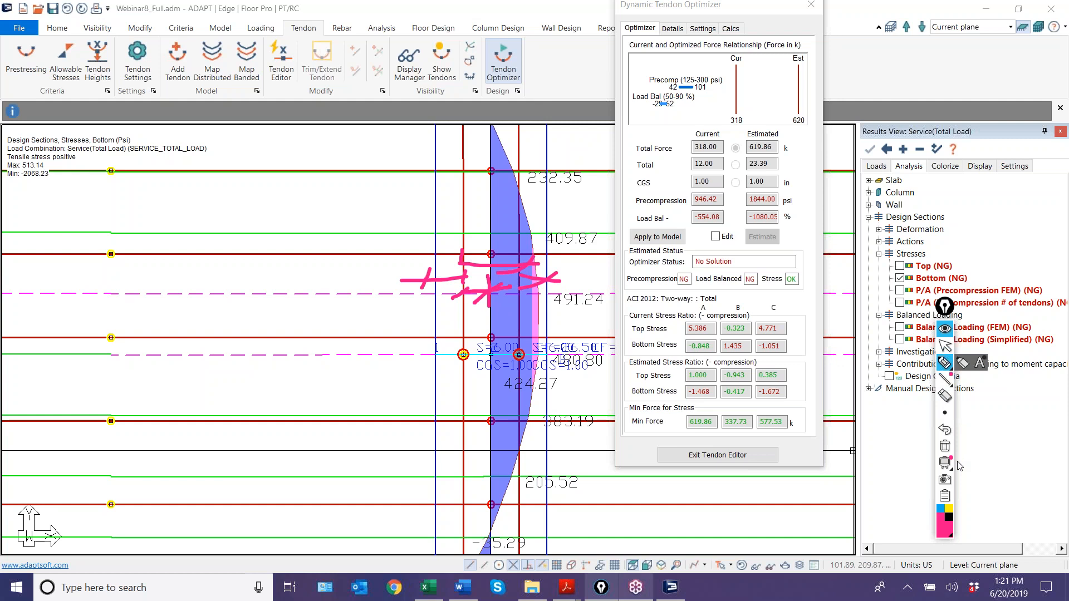
click(945, 446)
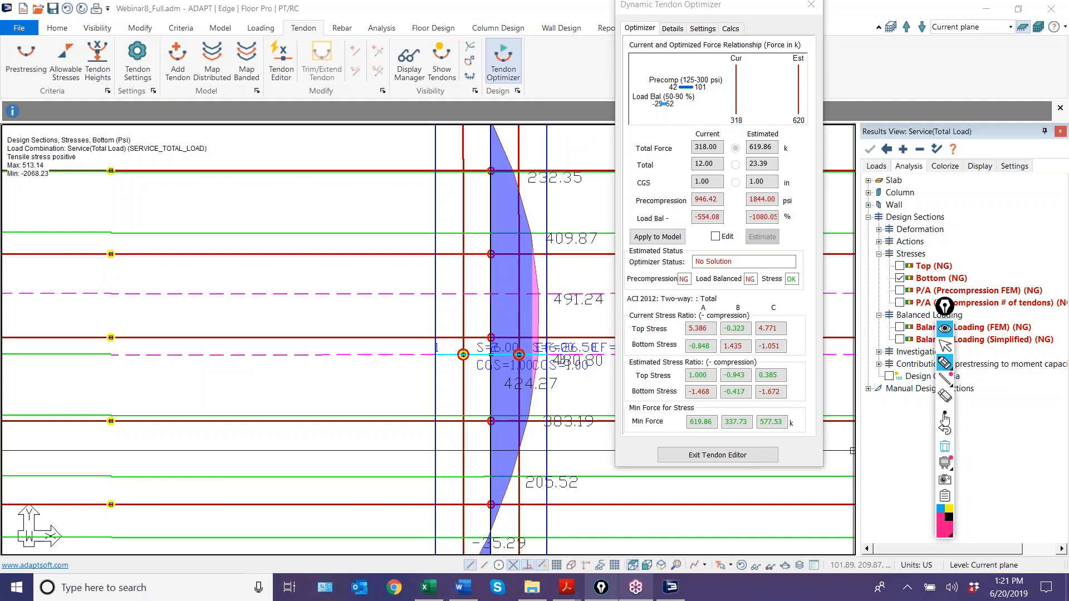
click(945, 347)
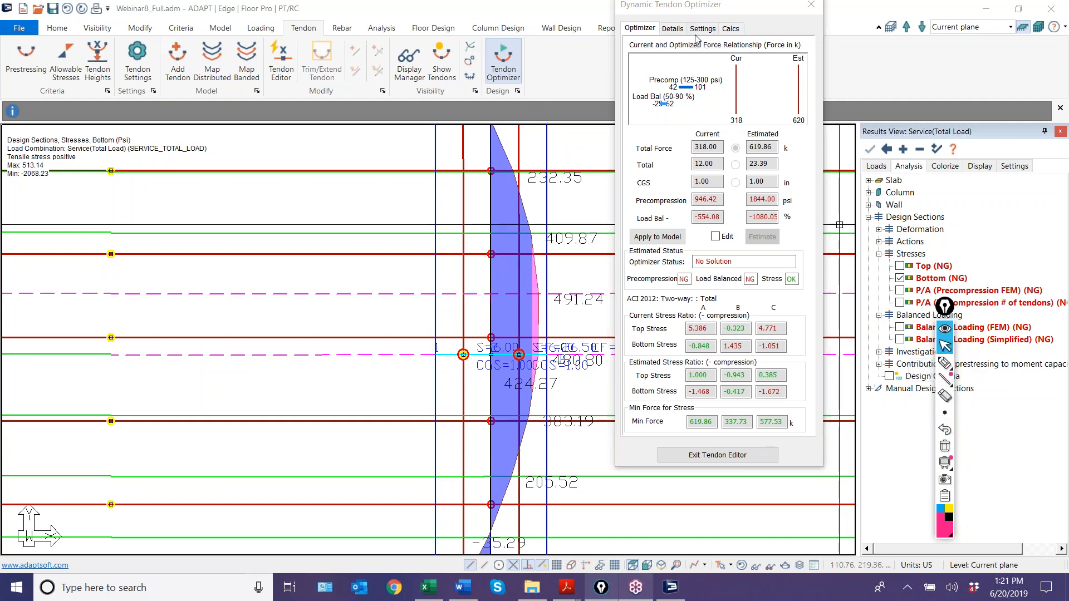
Step: Set the optimizer's tributary width to 27.33 ft and update the tributary region
click(697, 29)
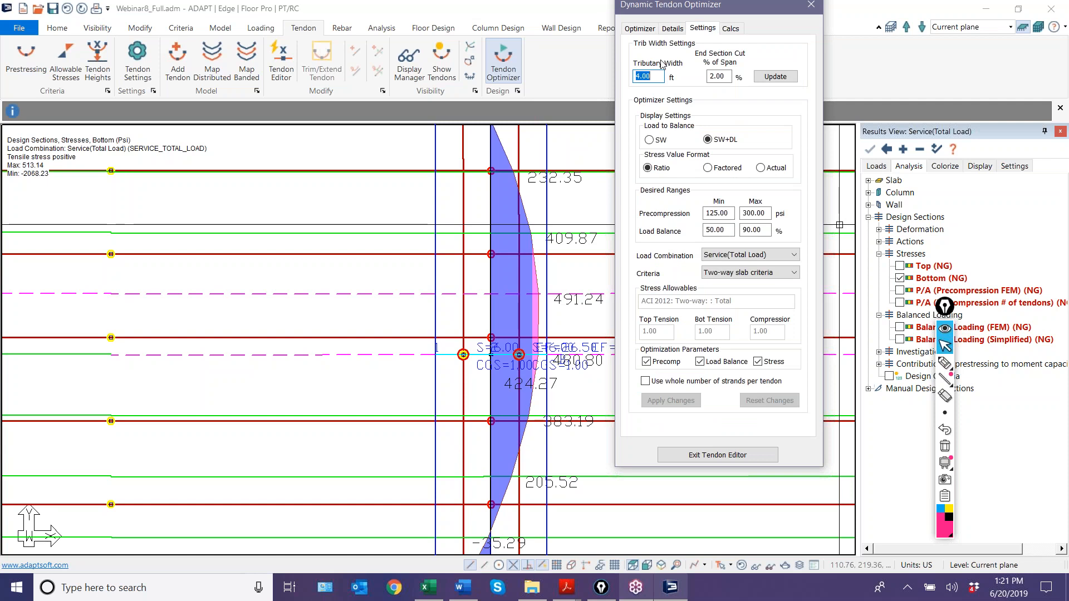
click(639, 76)
text(7)
click(775, 78)
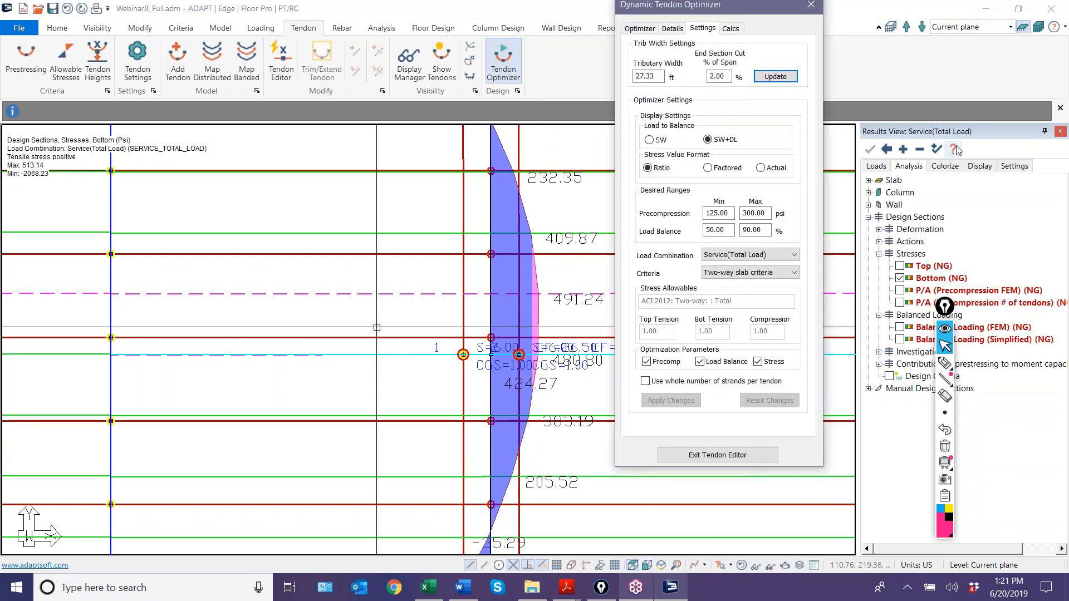
Step: Hide the bottom stress results and examine the selected tendons' strand, force and CGS labels and their tributary region
click(899, 280)
scroll(422, 328, up, 3)
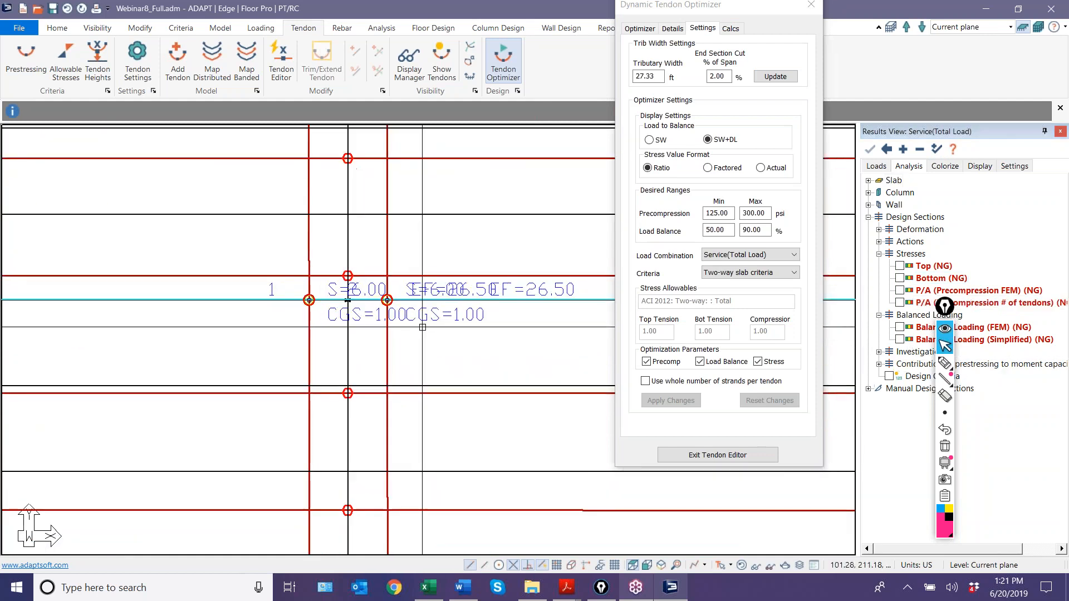
scroll(415, 327, up, 3)
scroll(289, 309, down, 3)
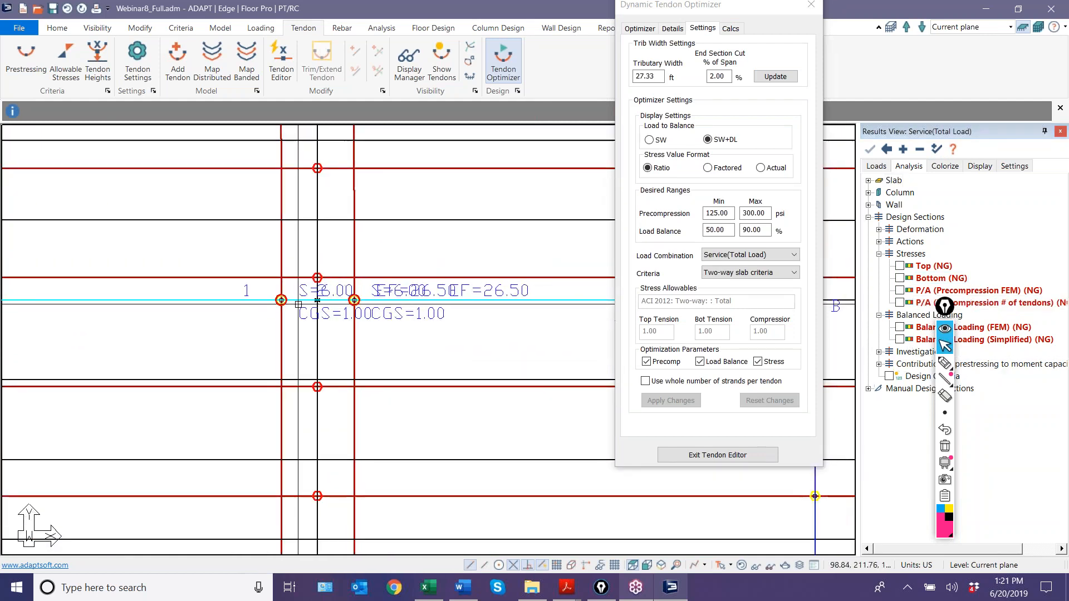
scroll(338, 310, up, 2)
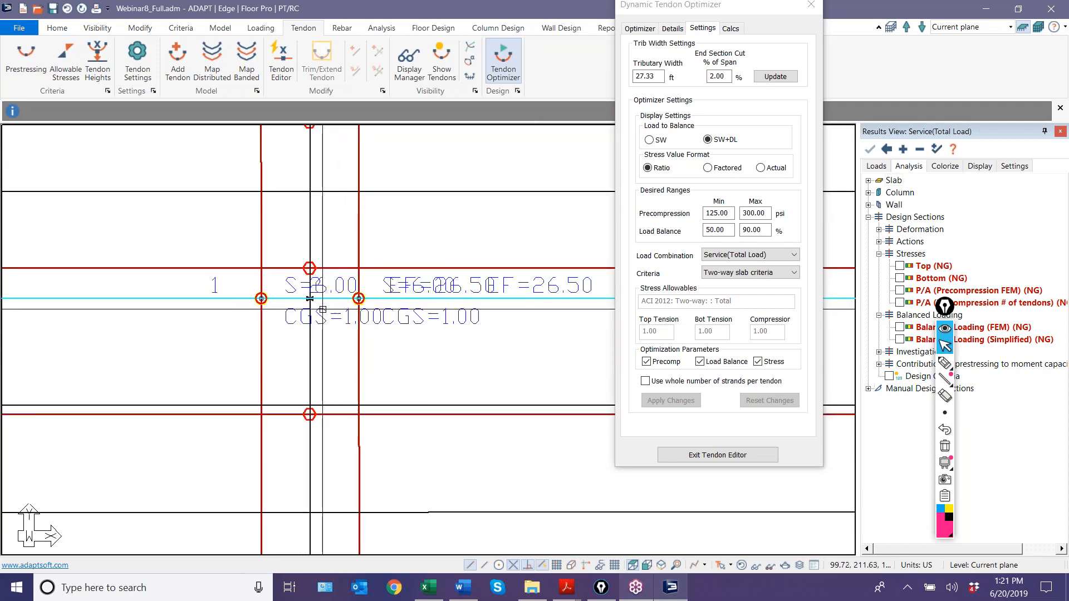
scroll(311, 362, down, 2)
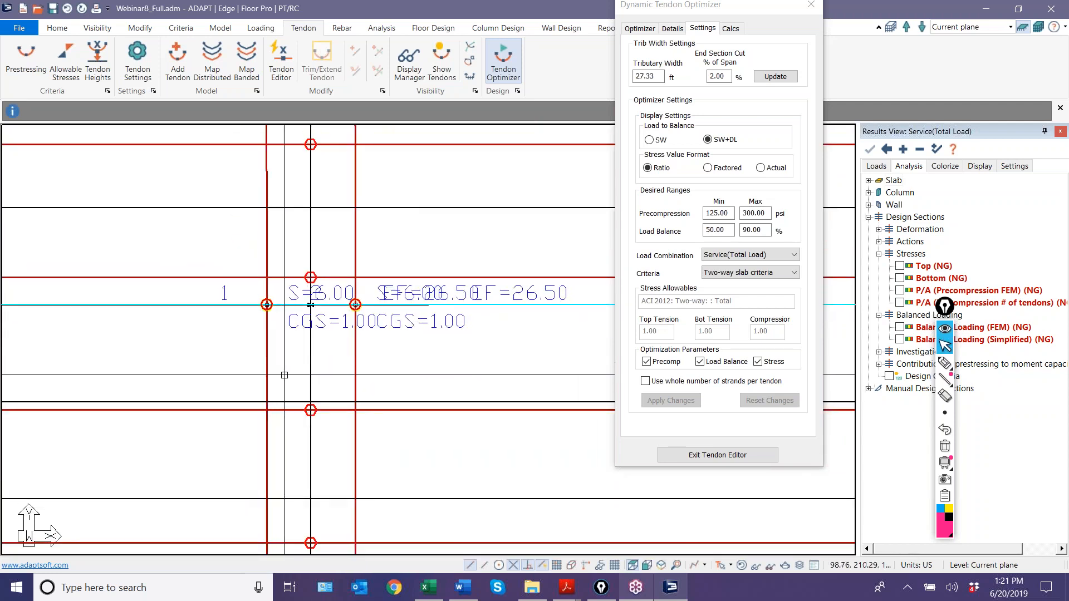
middle_drag(457, 354, 431, 365)
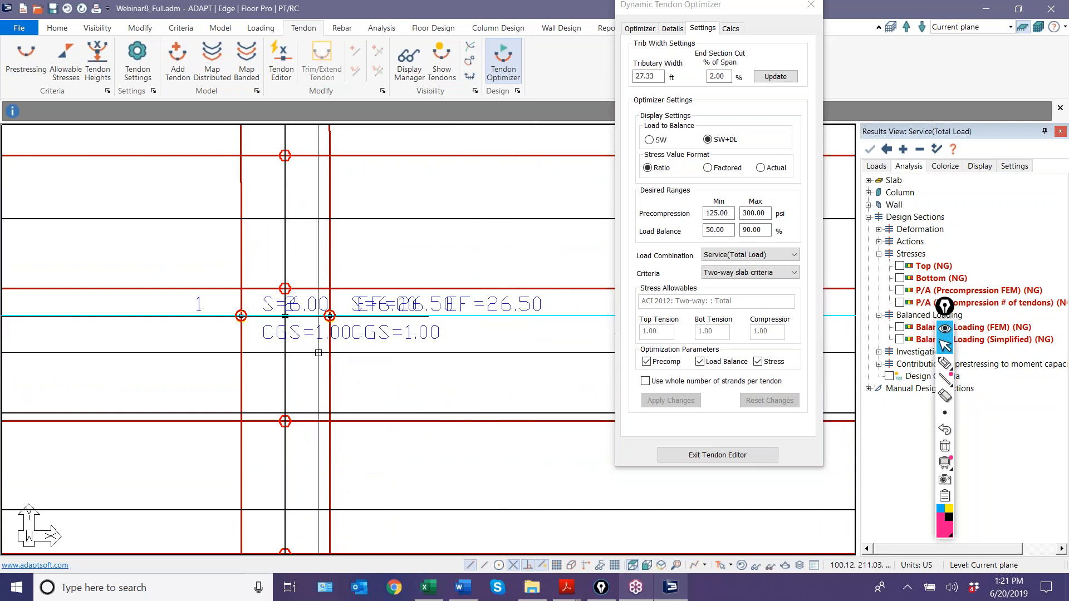
scroll(356, 318, up, 2)
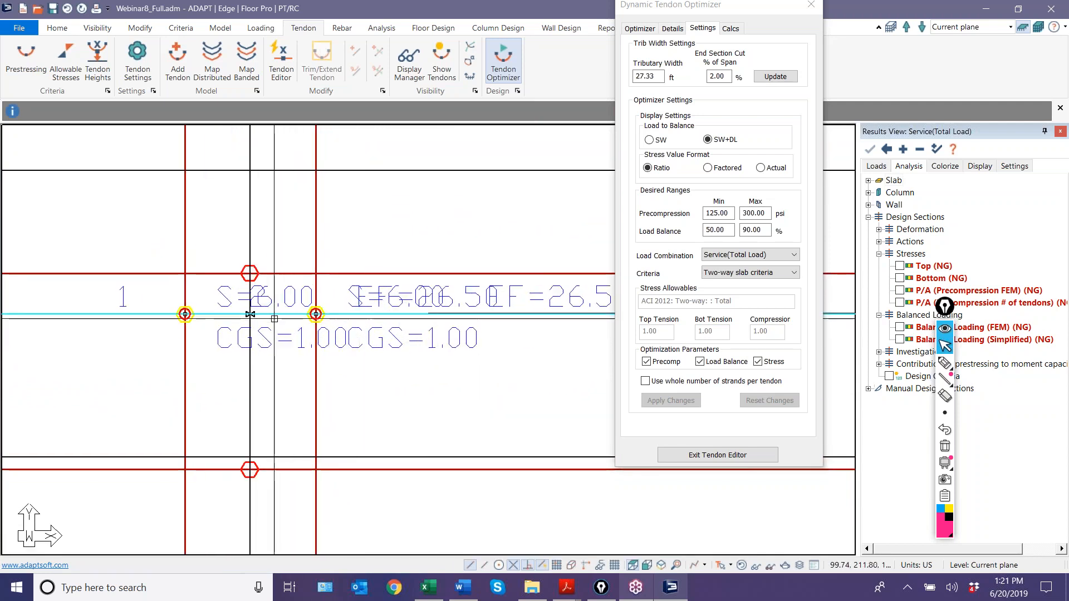
scroll(254, 313, down, 2)
scroll(253, 312, down, 4)
scroll(384, 260, up, 1)
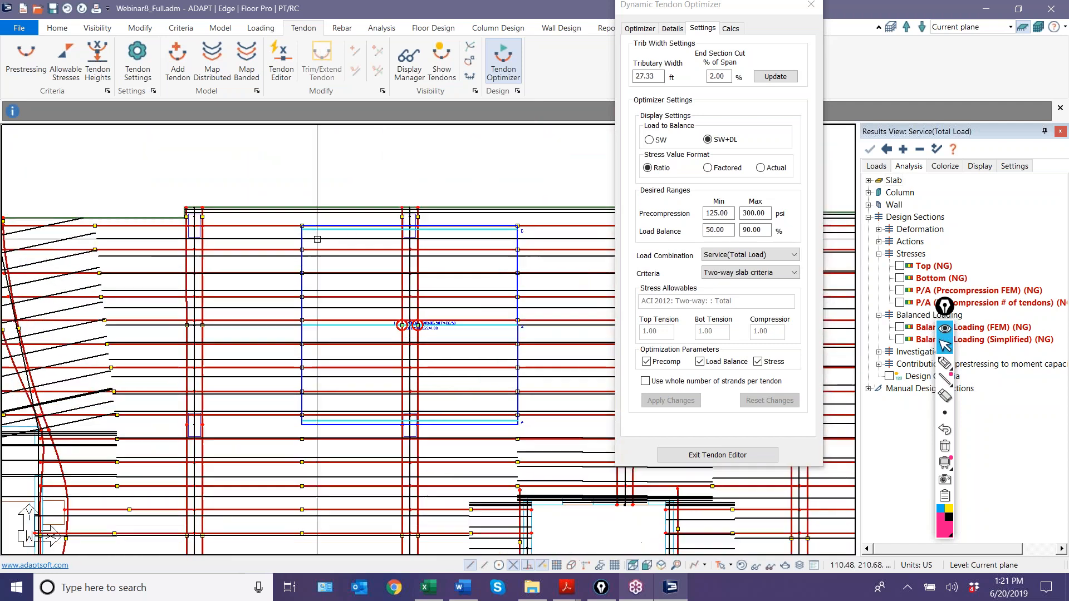
Step: Review the optimizer's current load balance, the stress ratios at A, B and C, and the estimated precompression and load balance
click(640, 28)
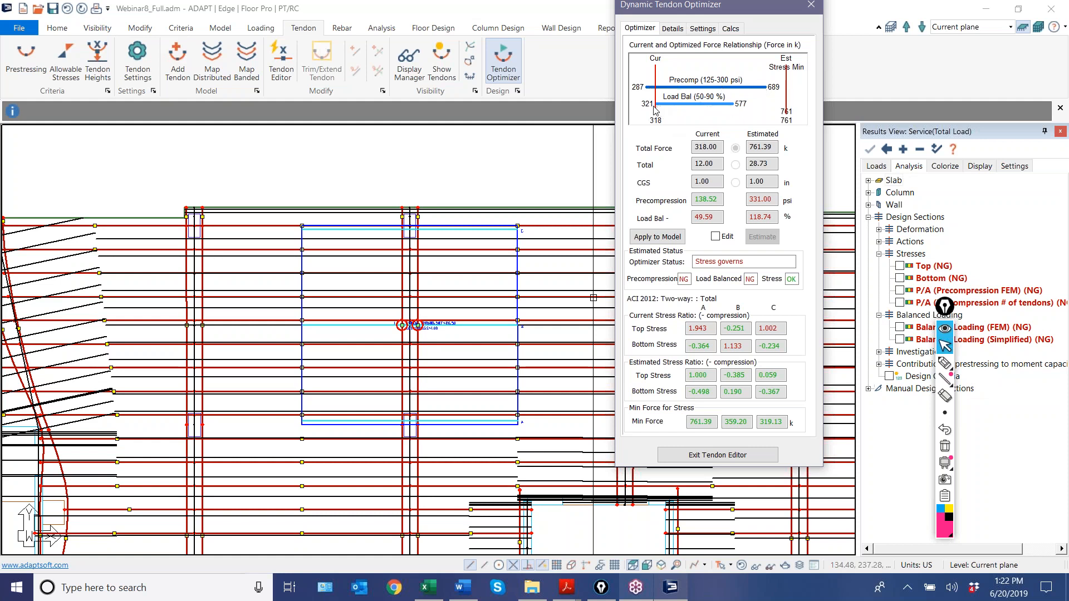
click(707, 221)
double_click(708, 221)
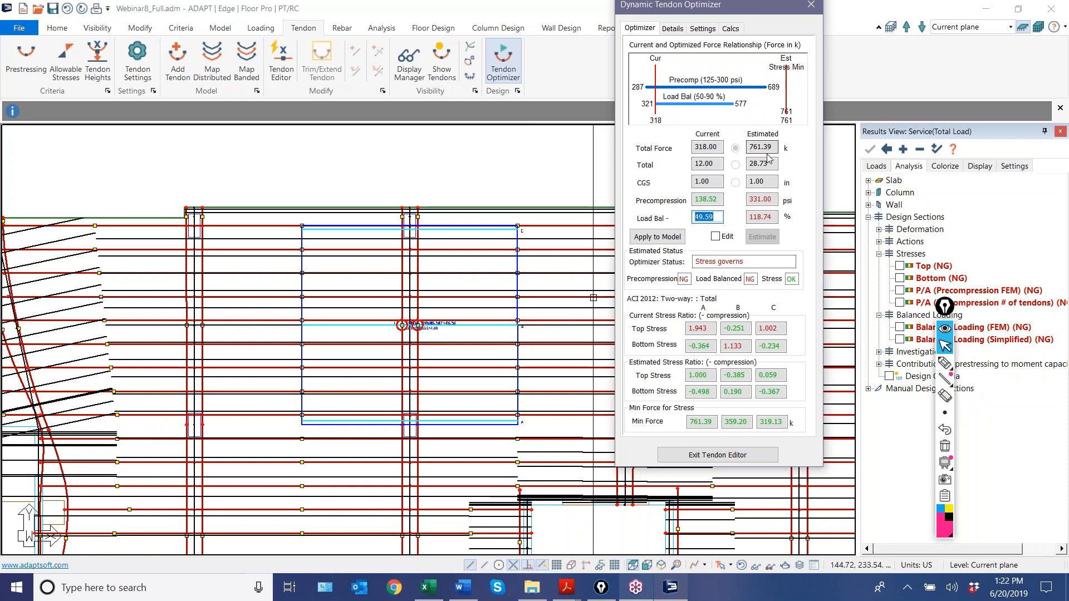
click(697, 329)
double_click(697, 329)
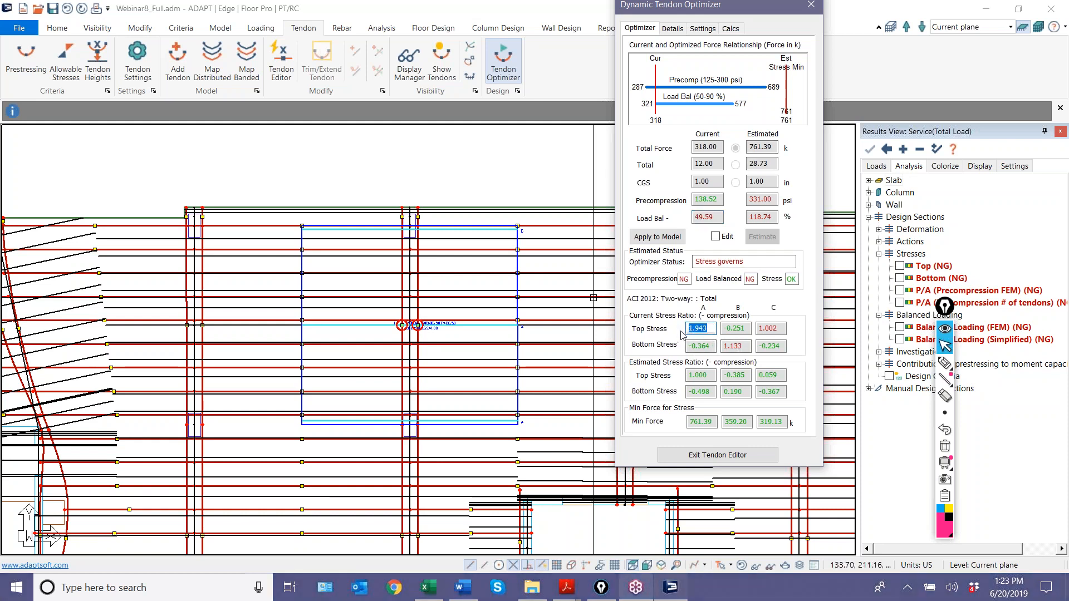
double_click(724, 350)
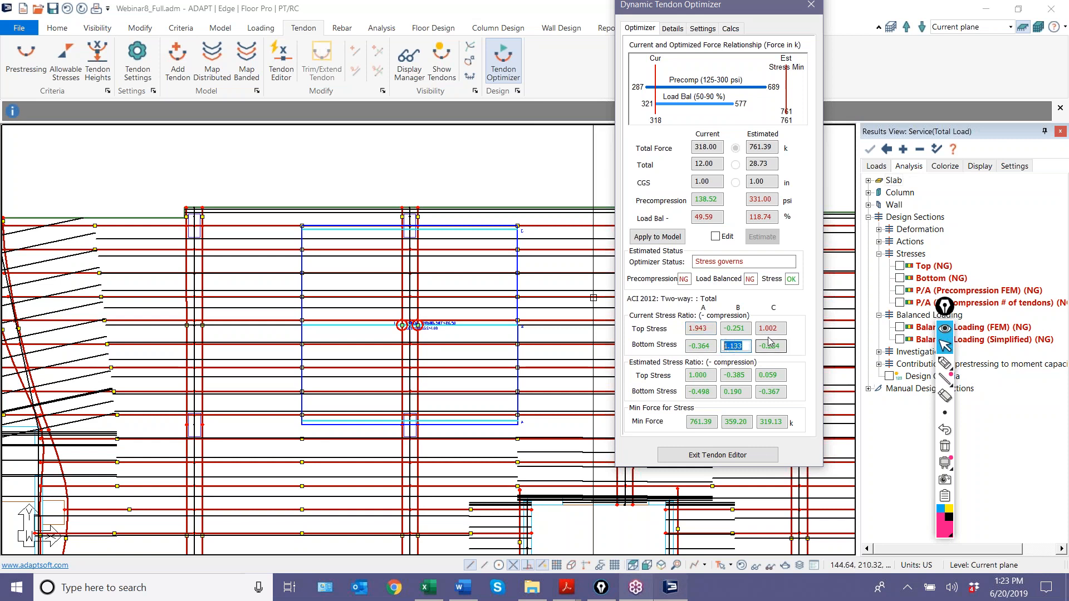
double_click(782, 328)
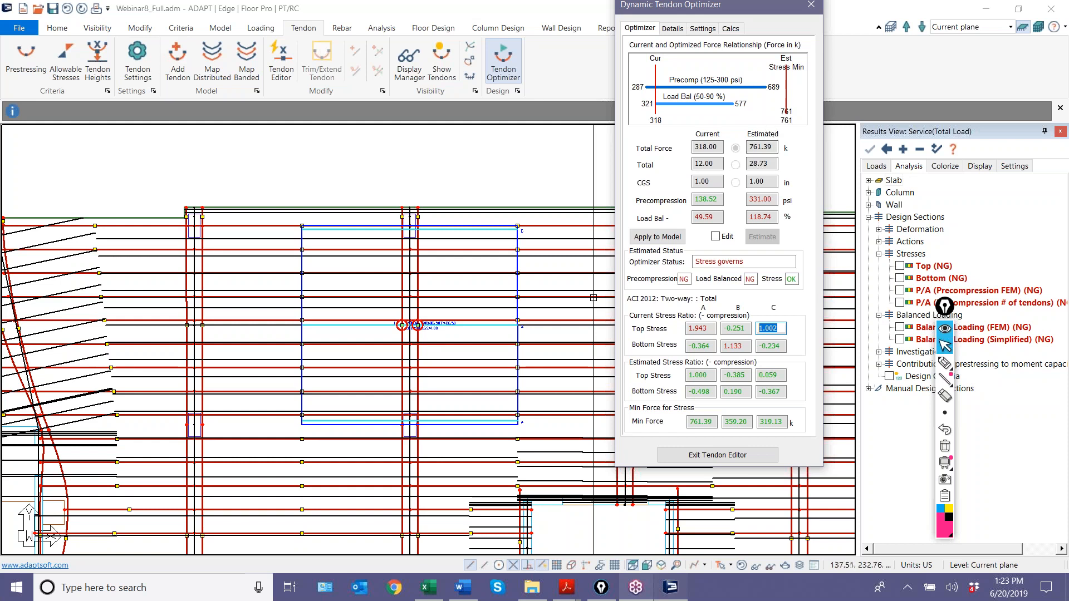
double_click(775, 201)
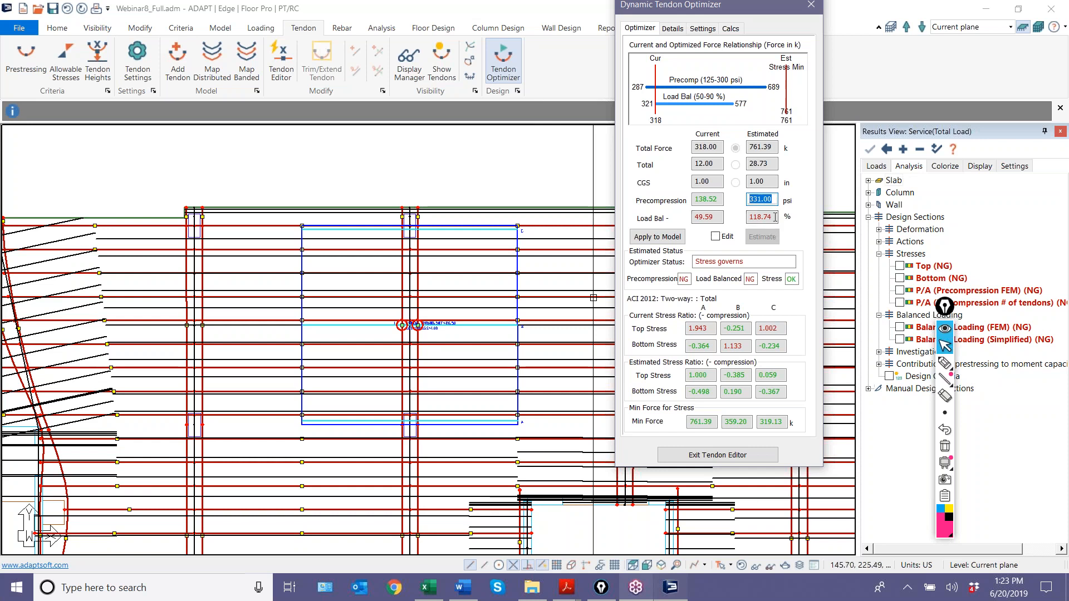
key(Tab)
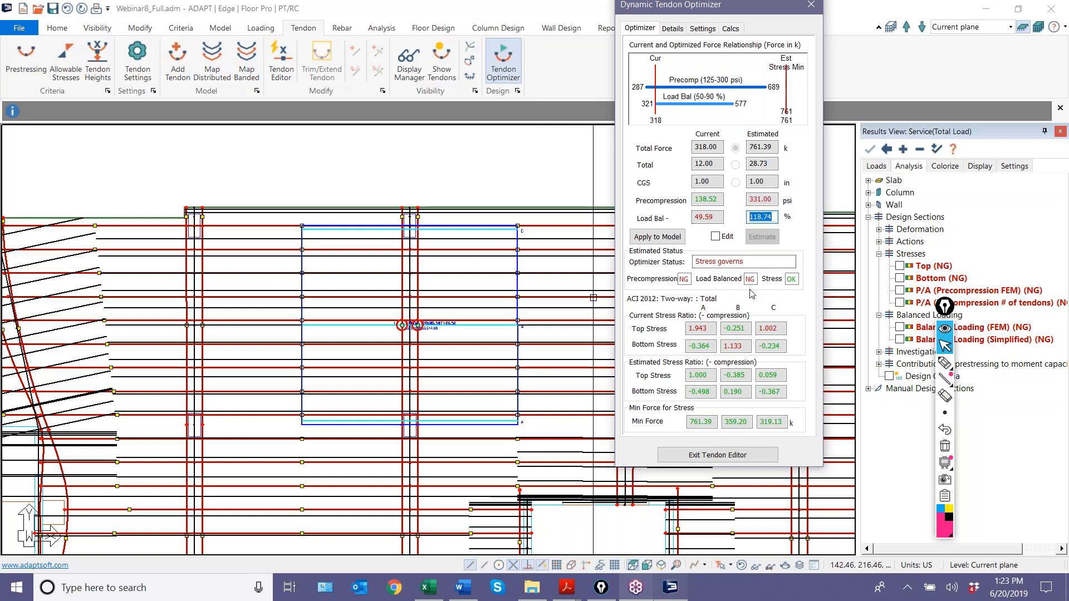
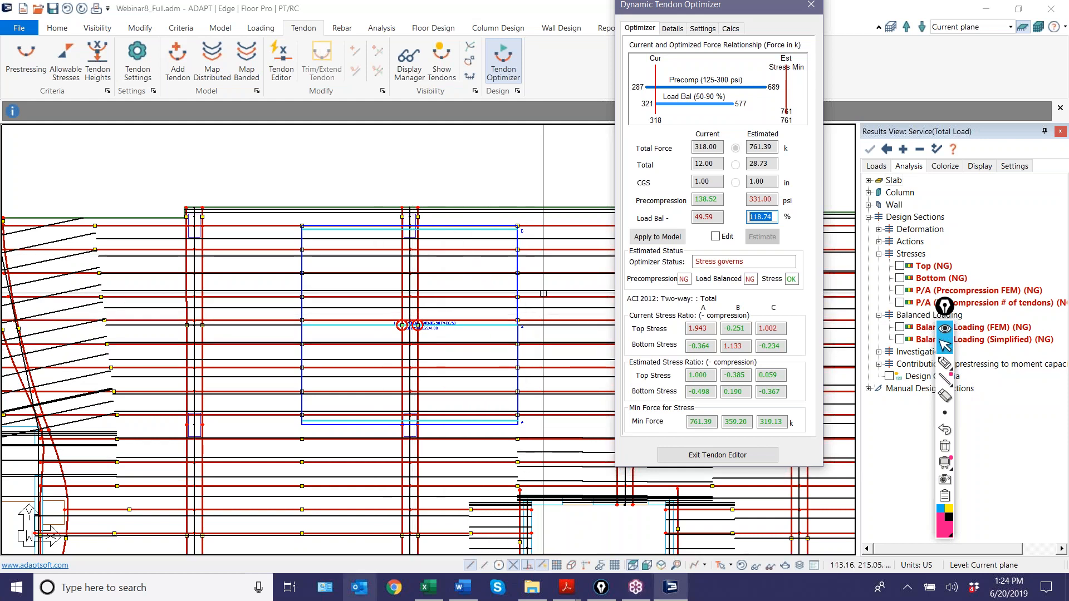
Step: Review the Distribute, Single and New Tendons options for applying the estimate, trying tendon 2 as the single tendon, and cancel without applying
click(658, 237)
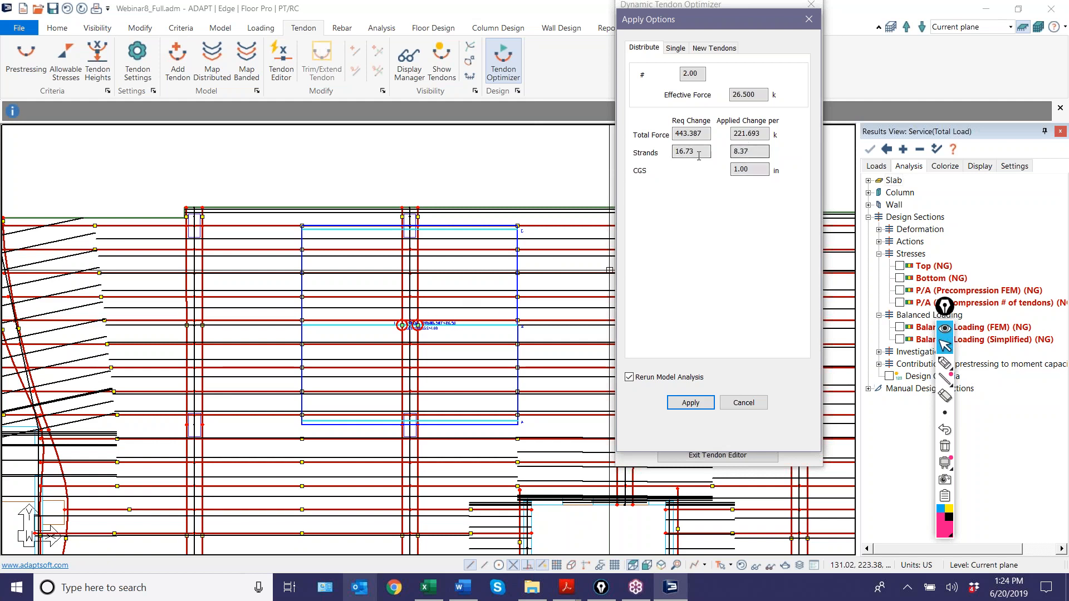
click(684, 51)
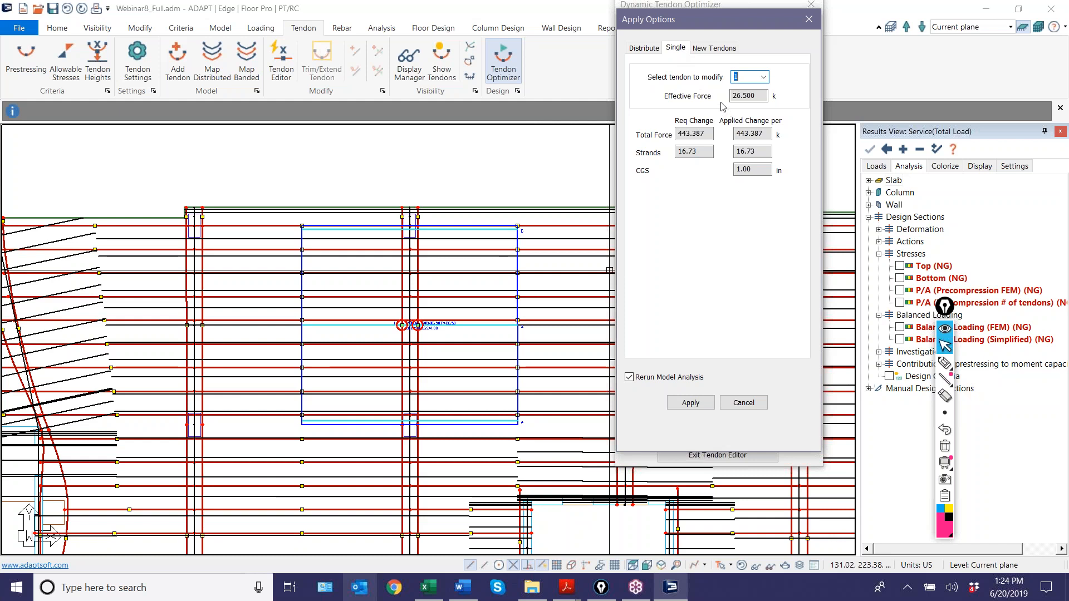
click(763, 77)
click(749, 99)
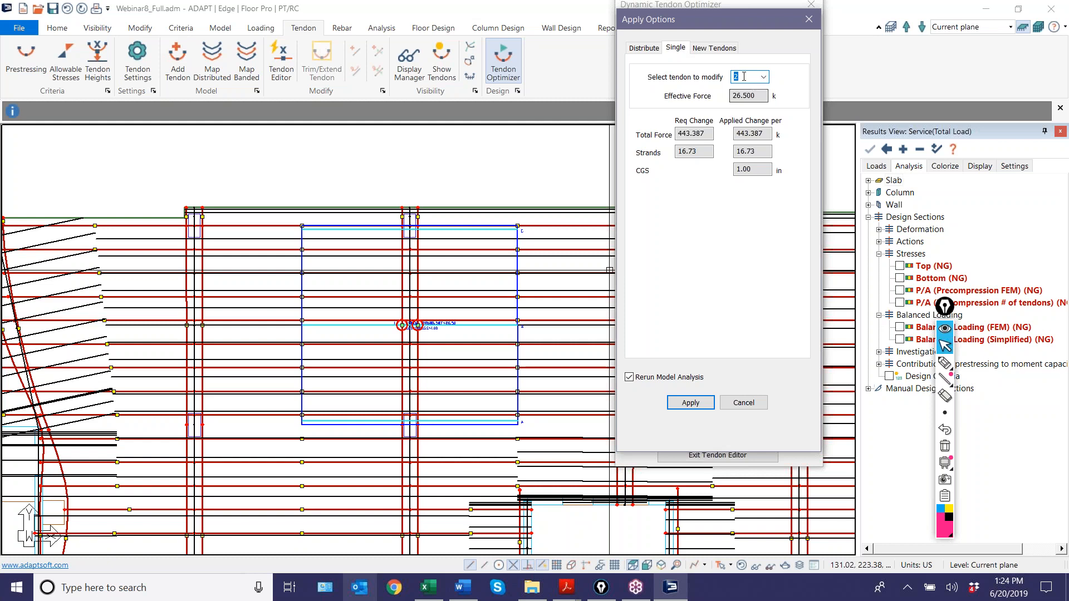
click(715, 49)
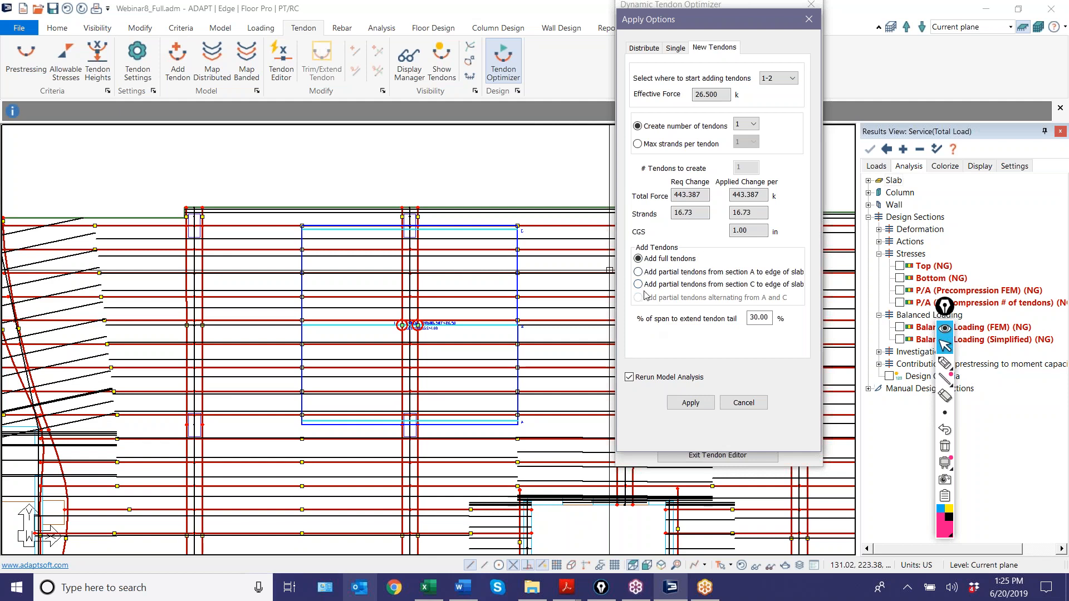
click(738, 409)
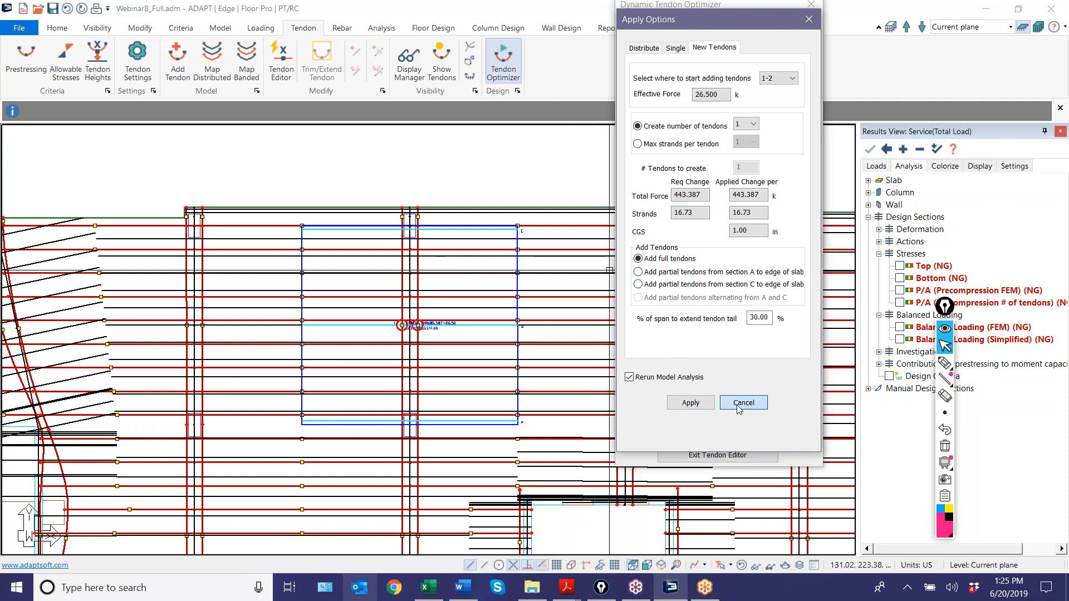
Step: Close the tendon optimizer and undock the Results View so that it floats over the model
click(809, 7)
drag(1007, 127, 978, 52)
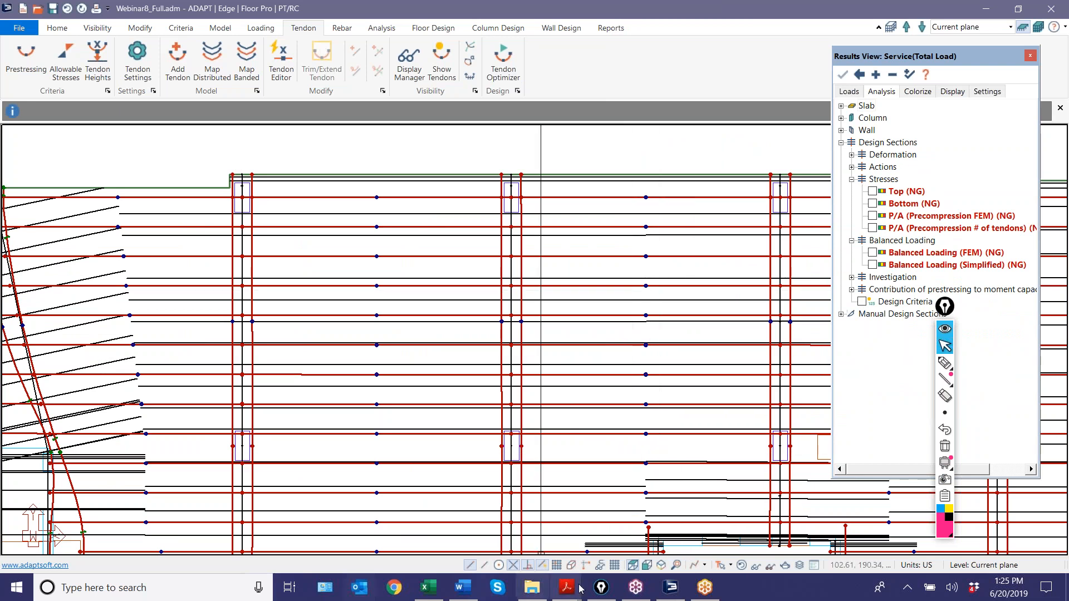
click(704, 587)
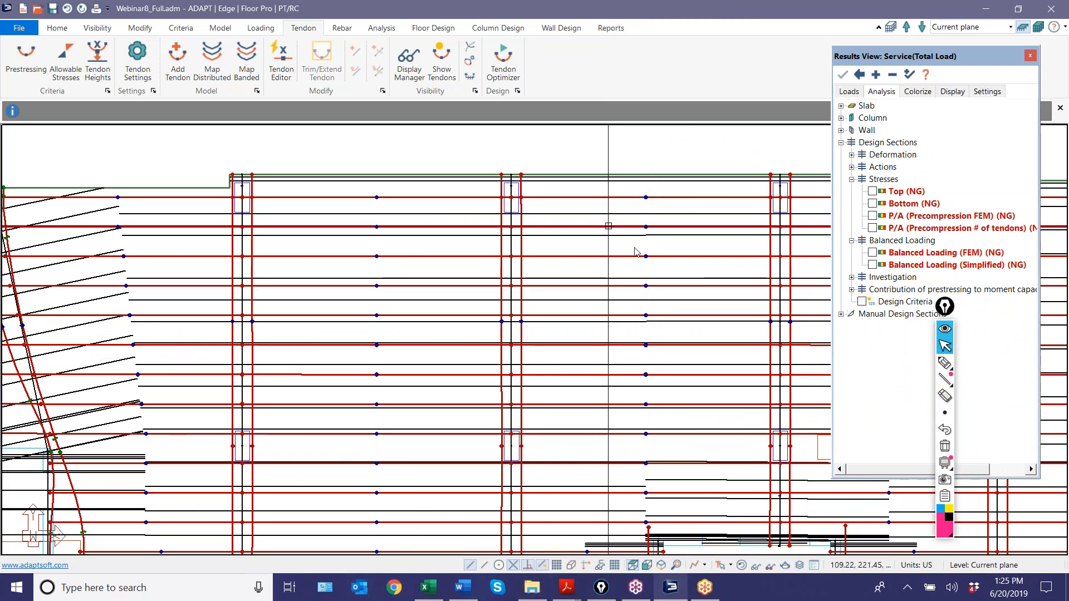